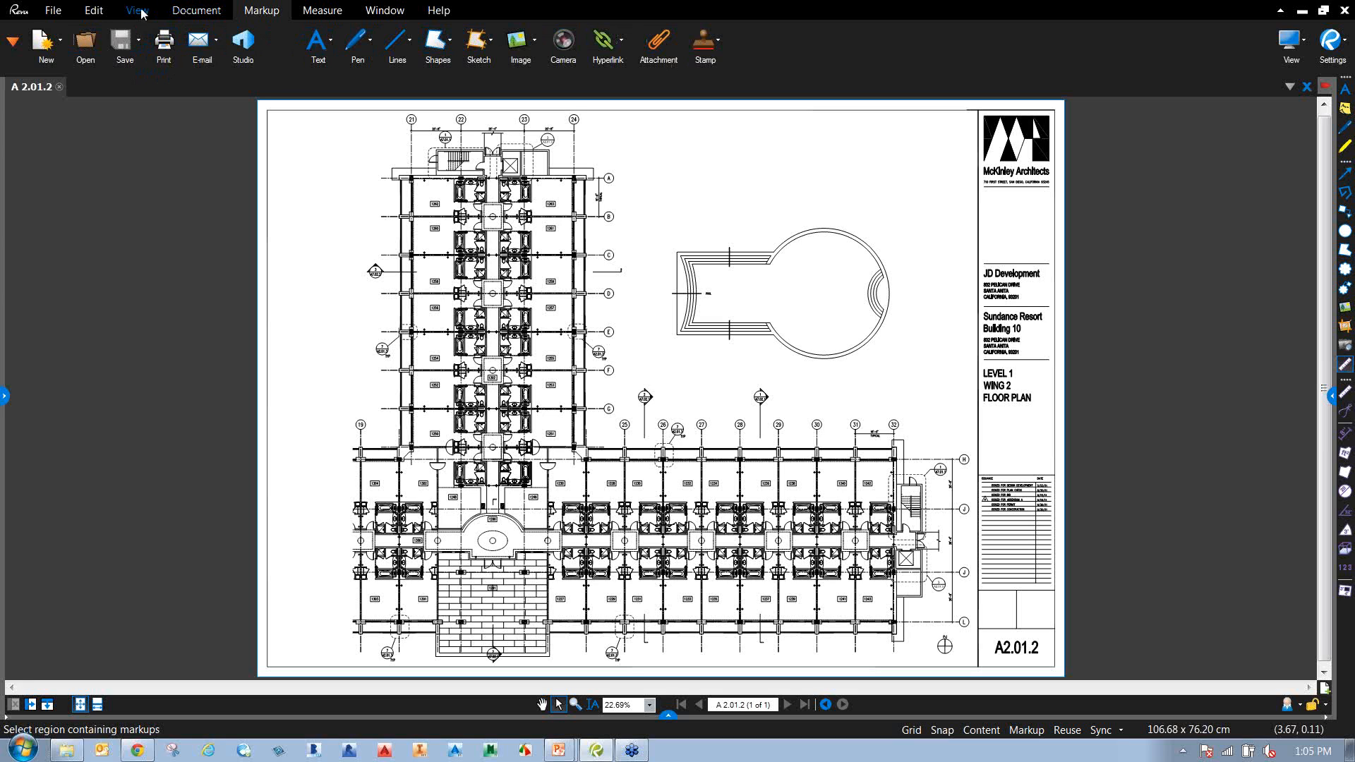
Browse the View tab and the Text, Line and Shape markup lists without choosing a tool.
{"action": "left_click", "coordinate": [140, 12]}
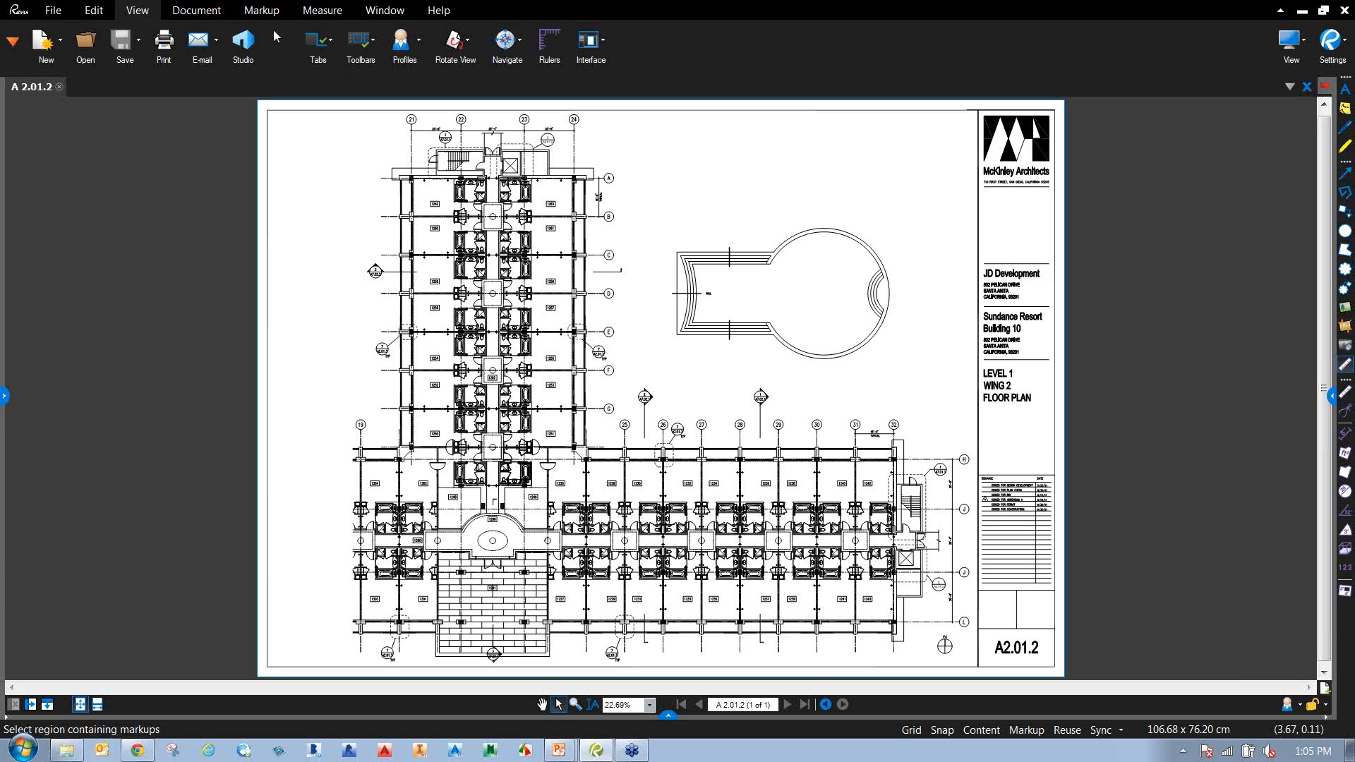
{"action": "left_click", "coordinate": [262, 10]}
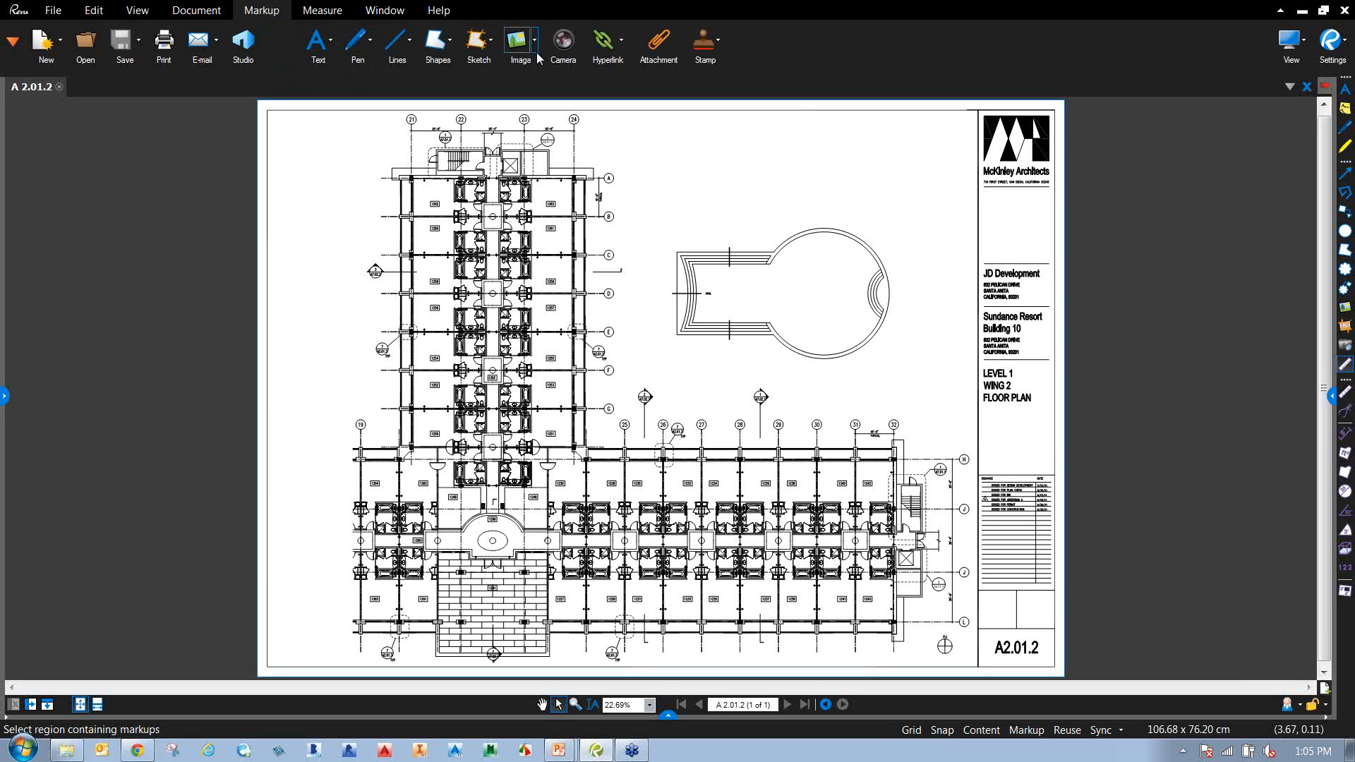
{"action": "left_click", "coordinate": [332, 44]}
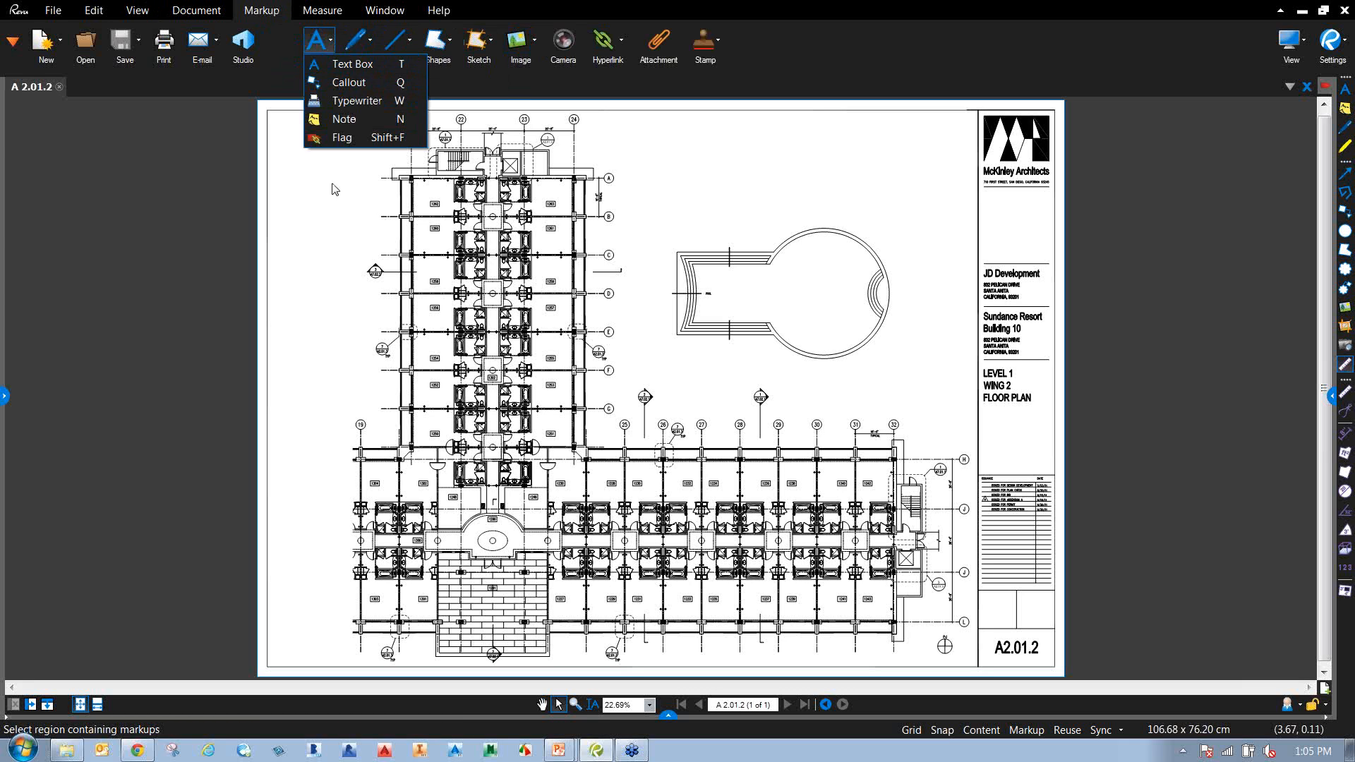
{"action": "left_click", "coordinate": [376, 245]}
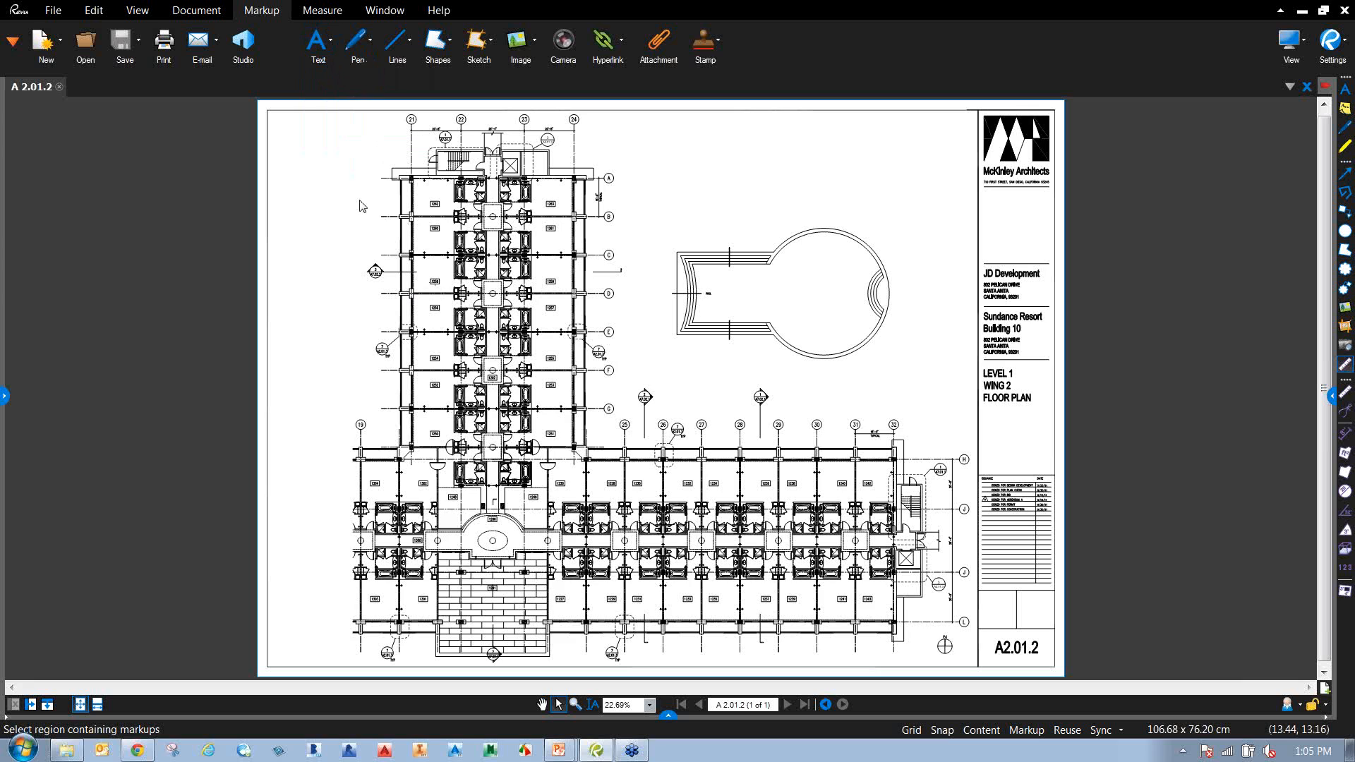
{"action": "left_click", "coordinate": [337, 60]}
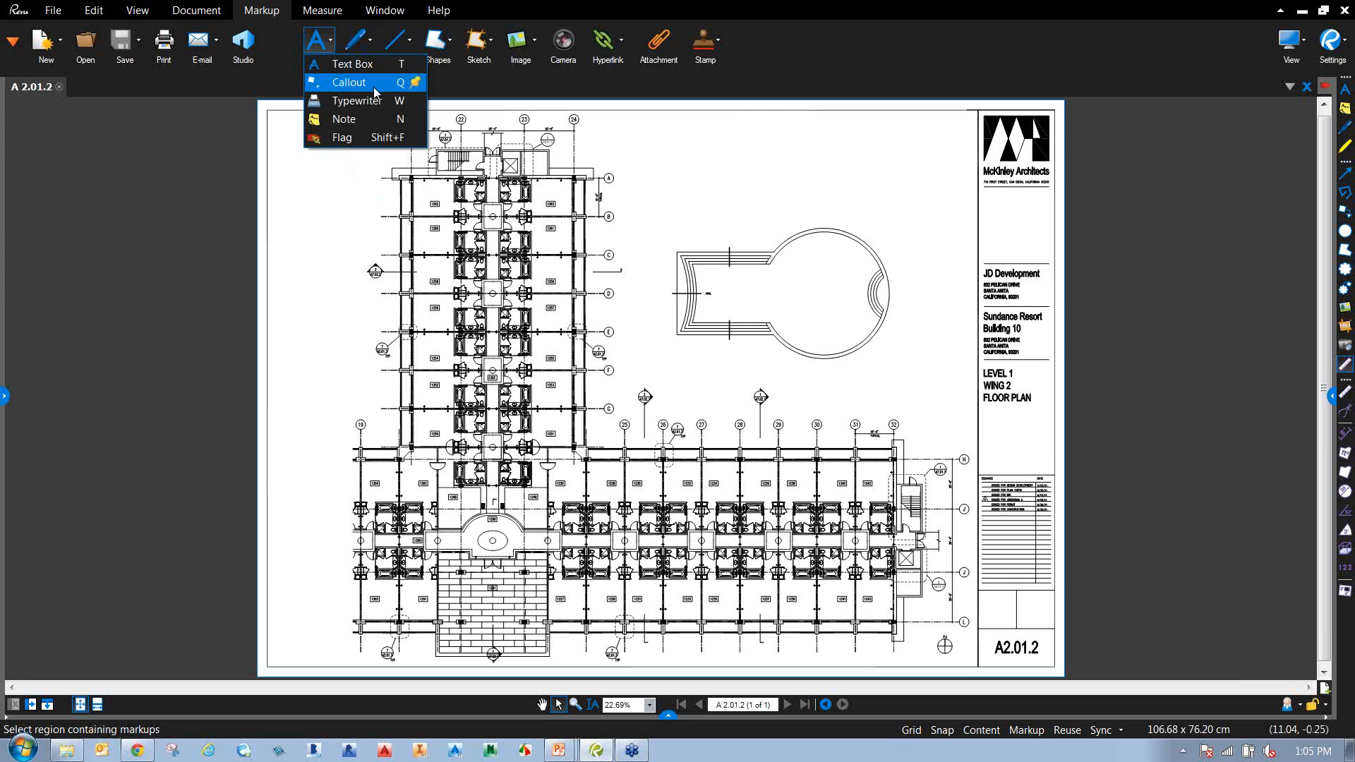
{"action": "left_click", "coordinate": [379, 240]}
{"action": "left_click", "coordinate": [412, 45]}
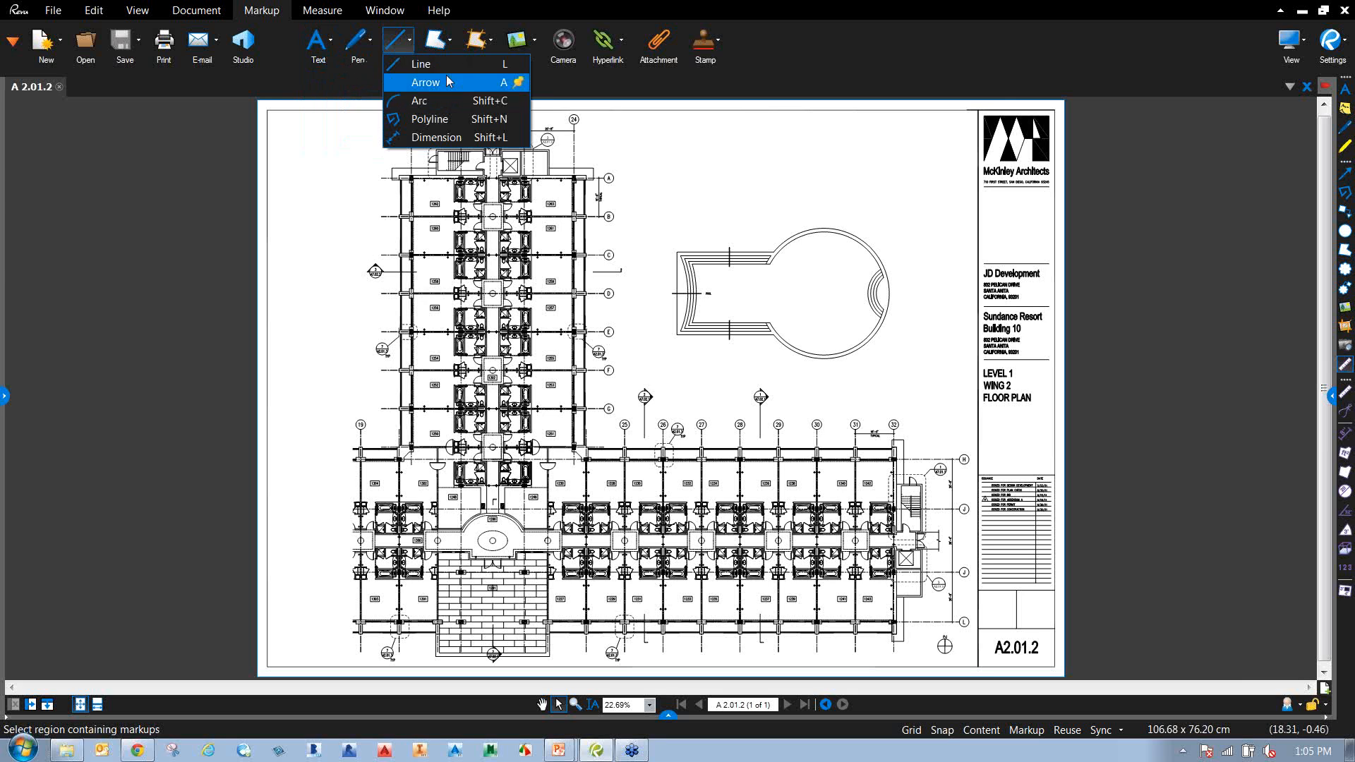
{"action": "left_click", "coordinate": [464, 226]}
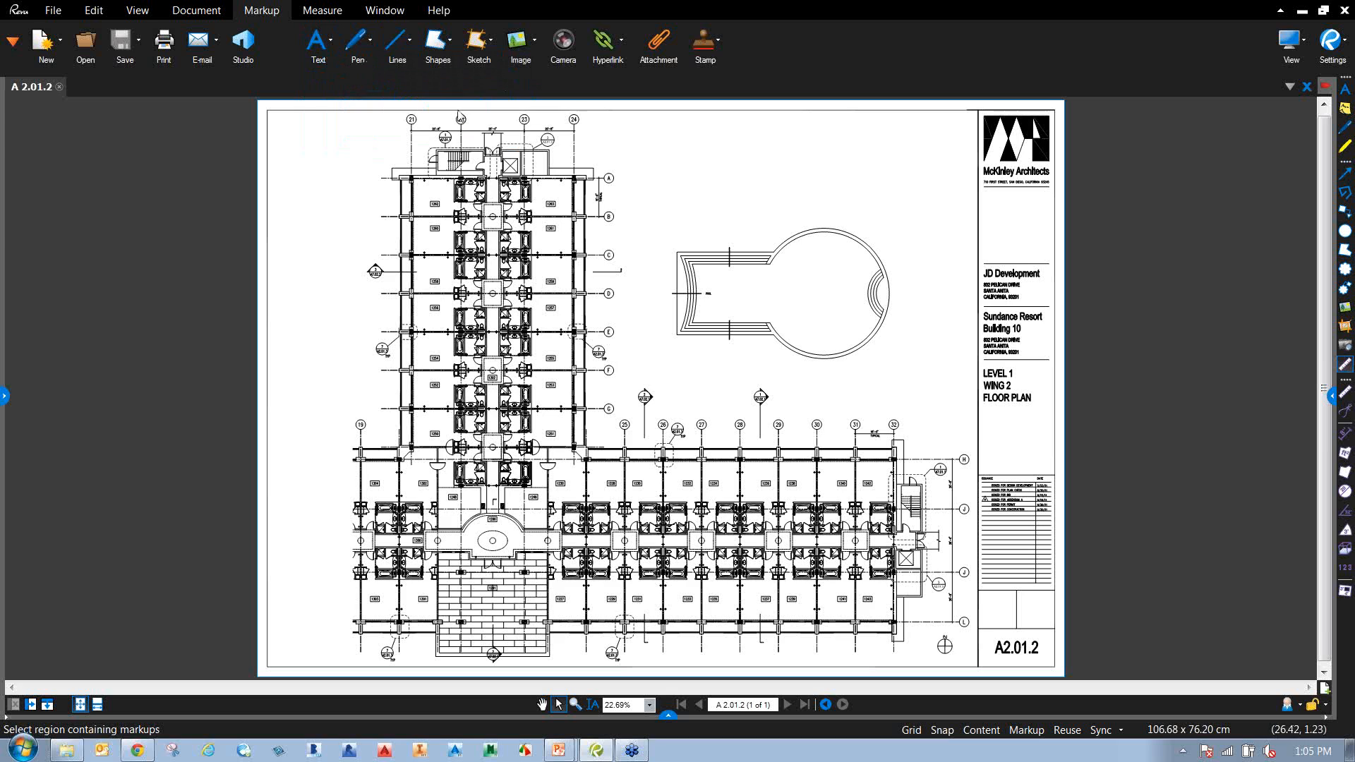
{"action": "left_click", "coordinate": [453, 43]}
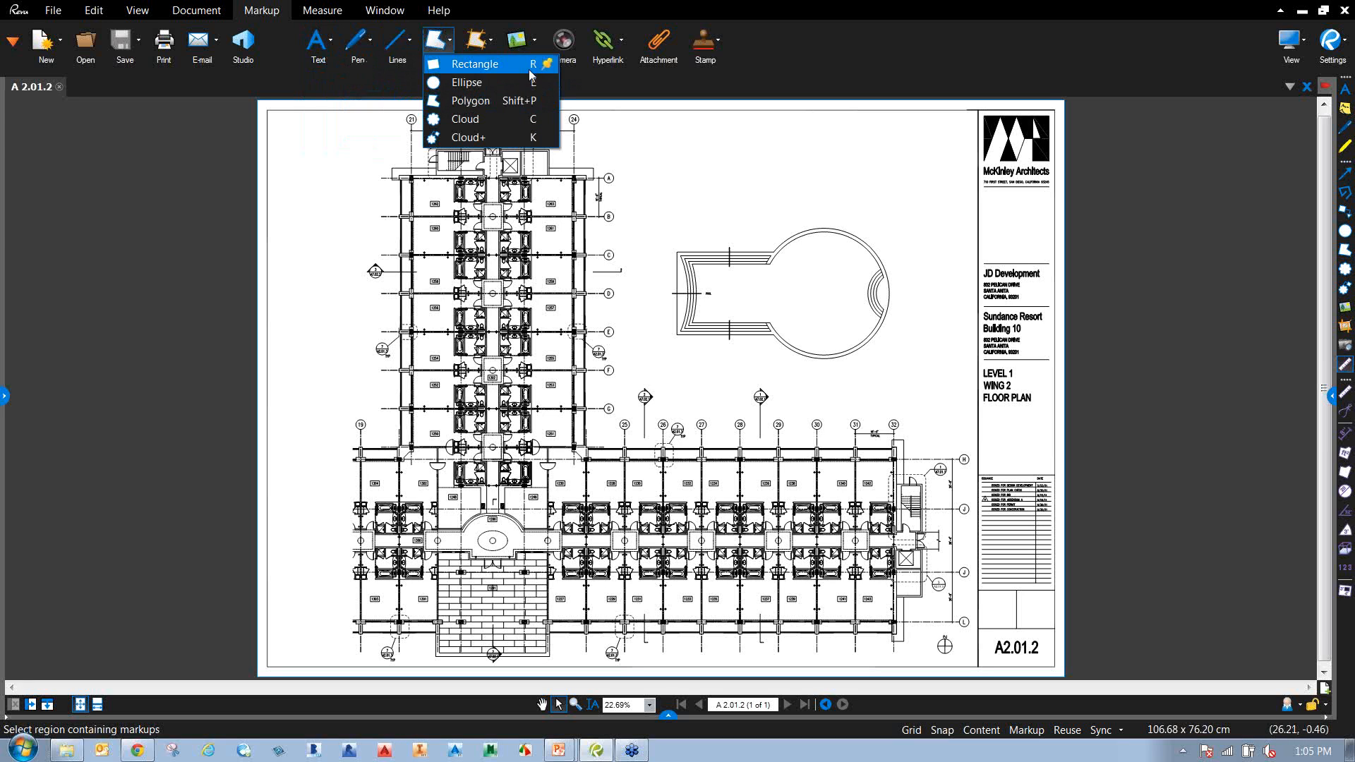
{"action": "left_click", "coordinate": [531, 223]}
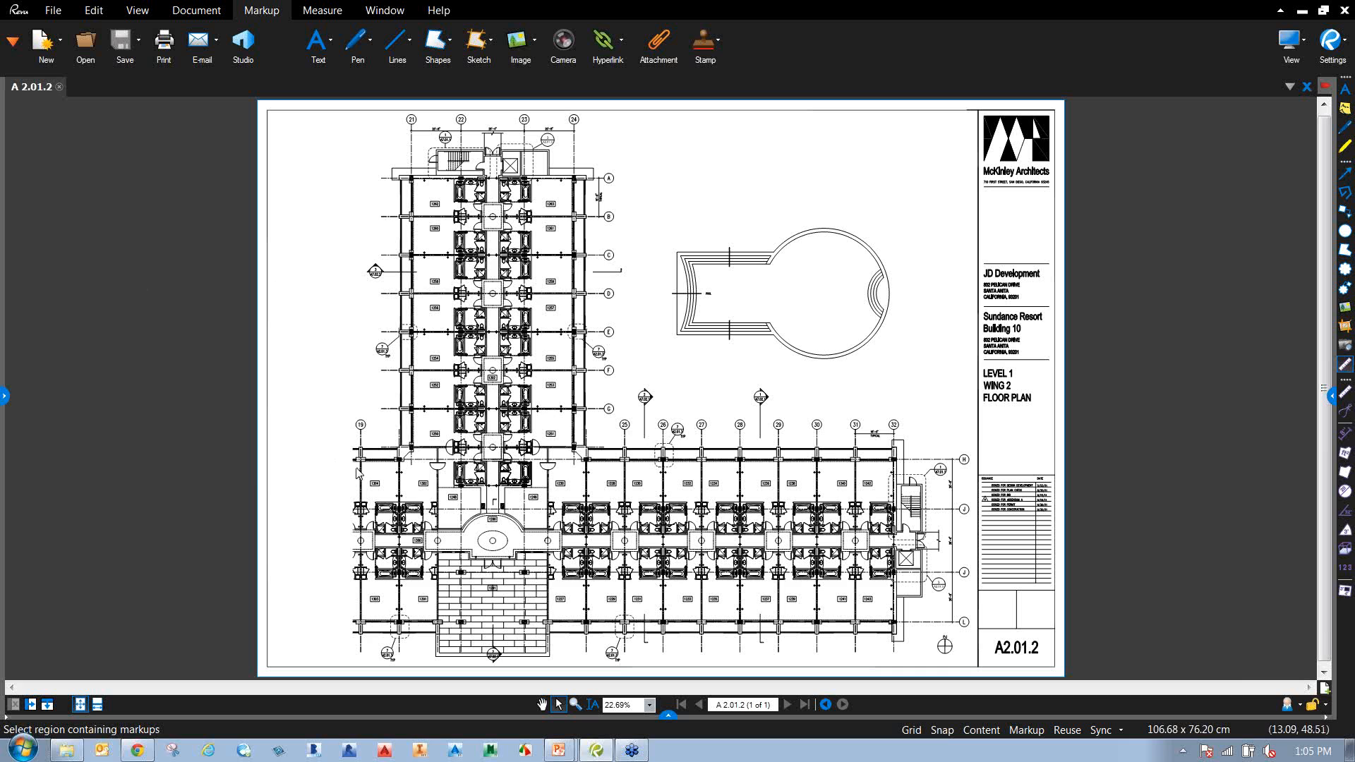
Briefly show and hide the file list, the Markups list and the Properties panel.
{"action": "left_click", "coordinate": [5, 397]}
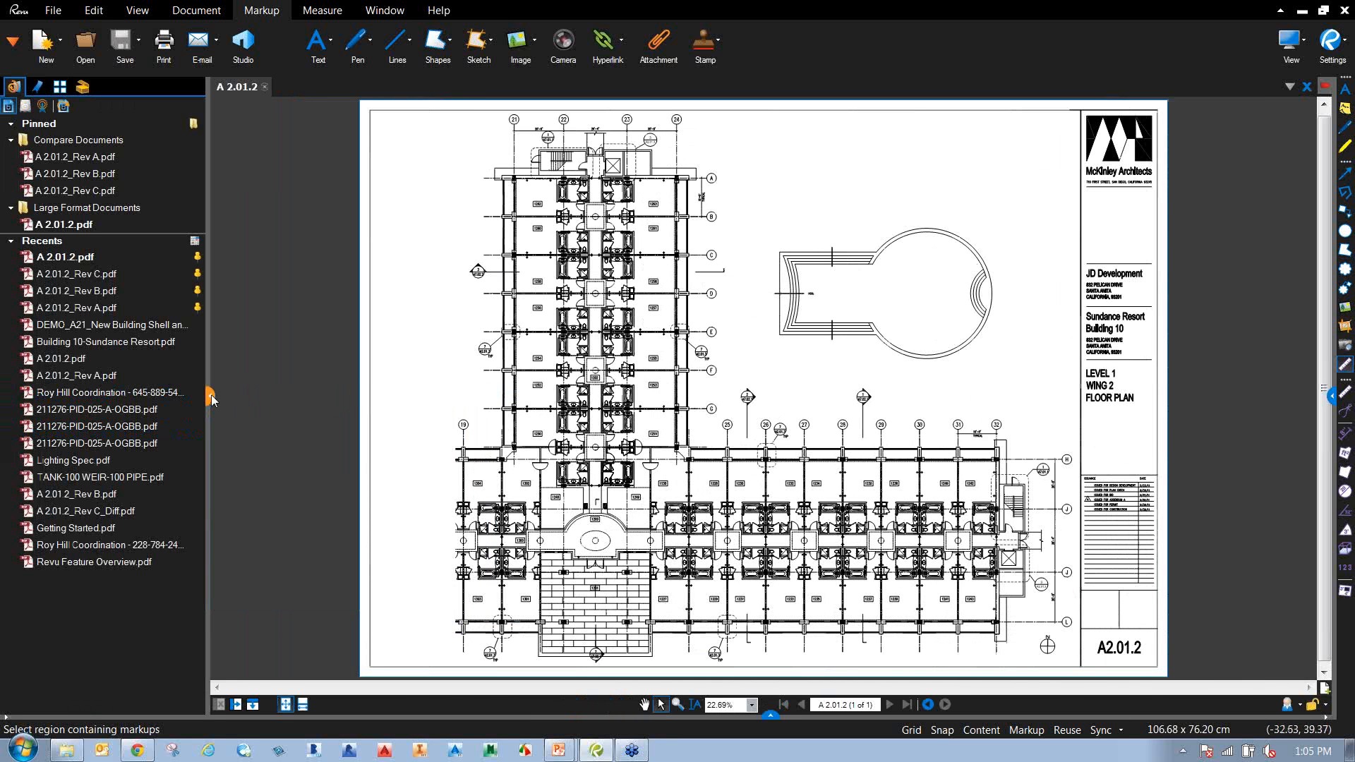
{"action": "left_click", "coordinate": [212, 397]}
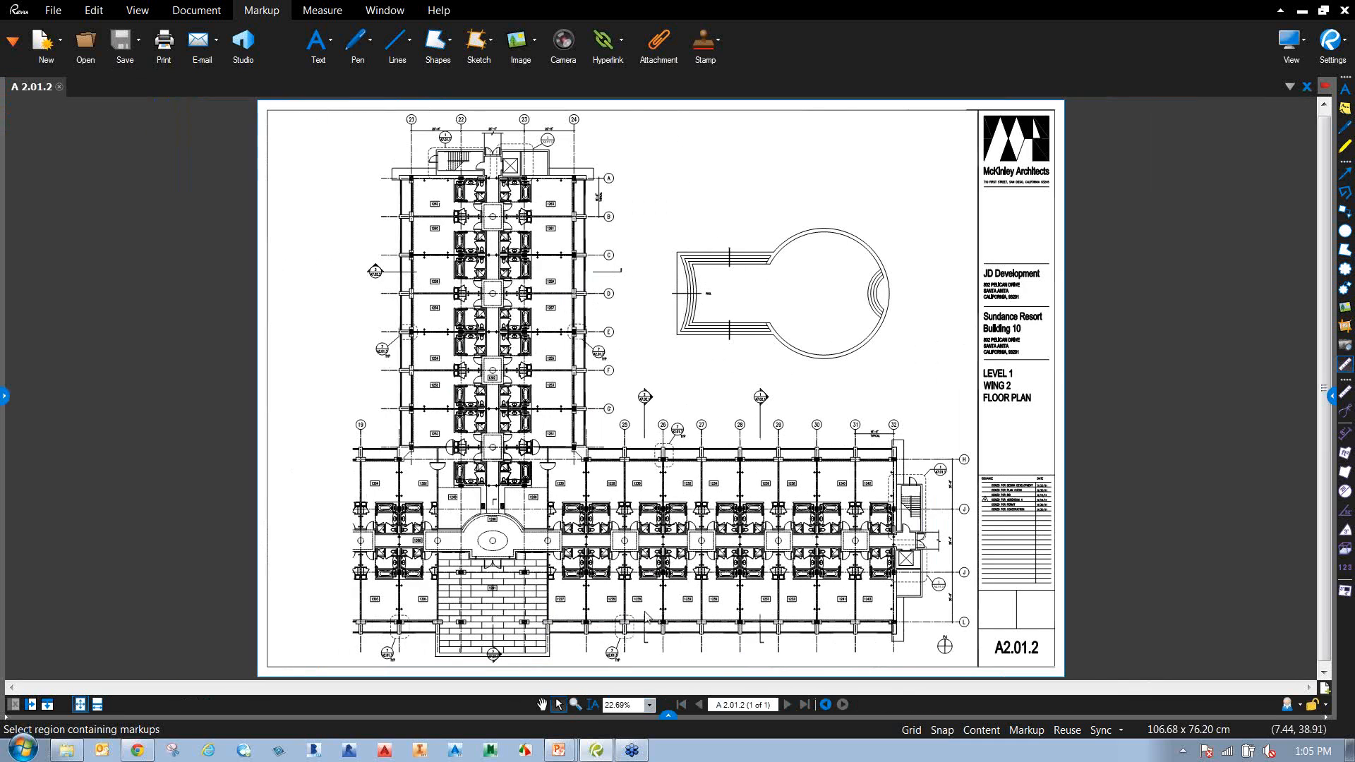
{"action": "left_click", "coordinate": [669, 715]}
{"action": "left_click", "coordinate": [668, 541]}
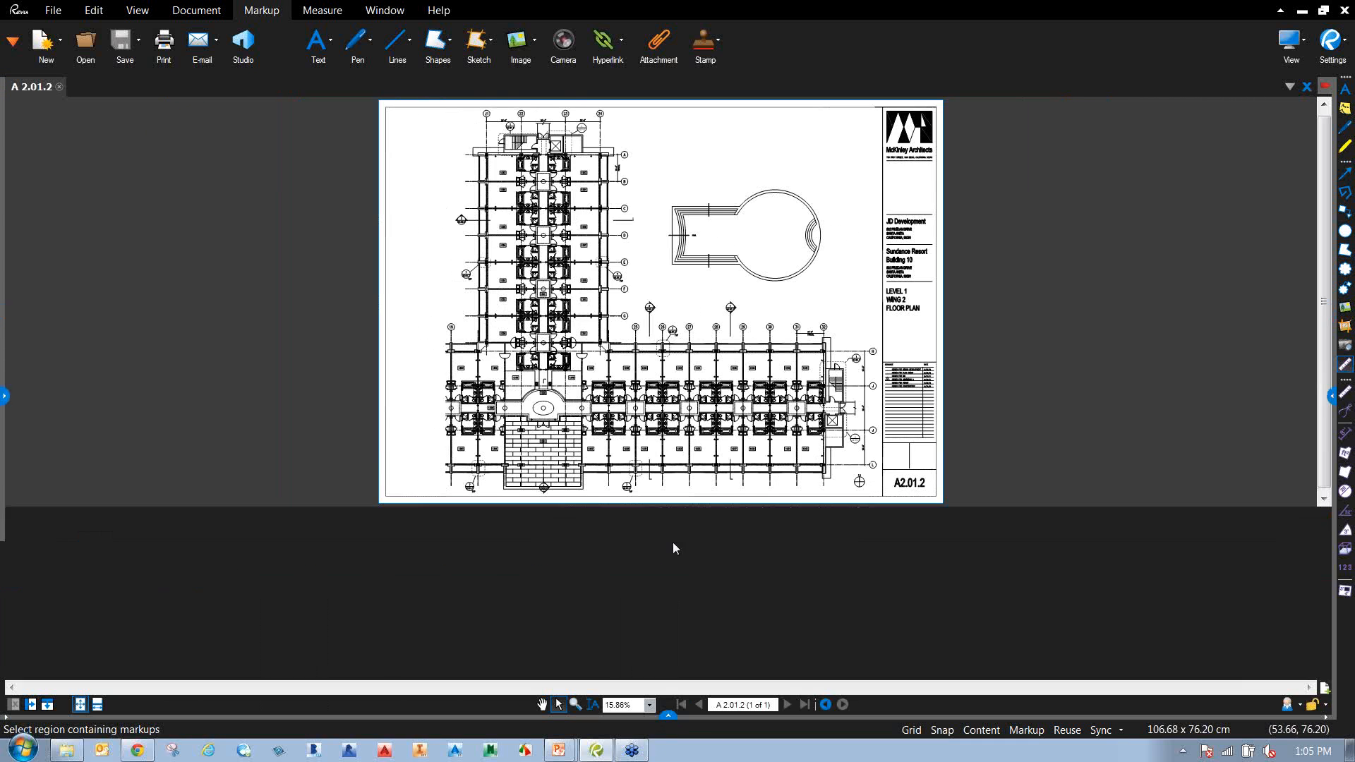
{"action": "left_click", "coordinate": [1330, 396]}
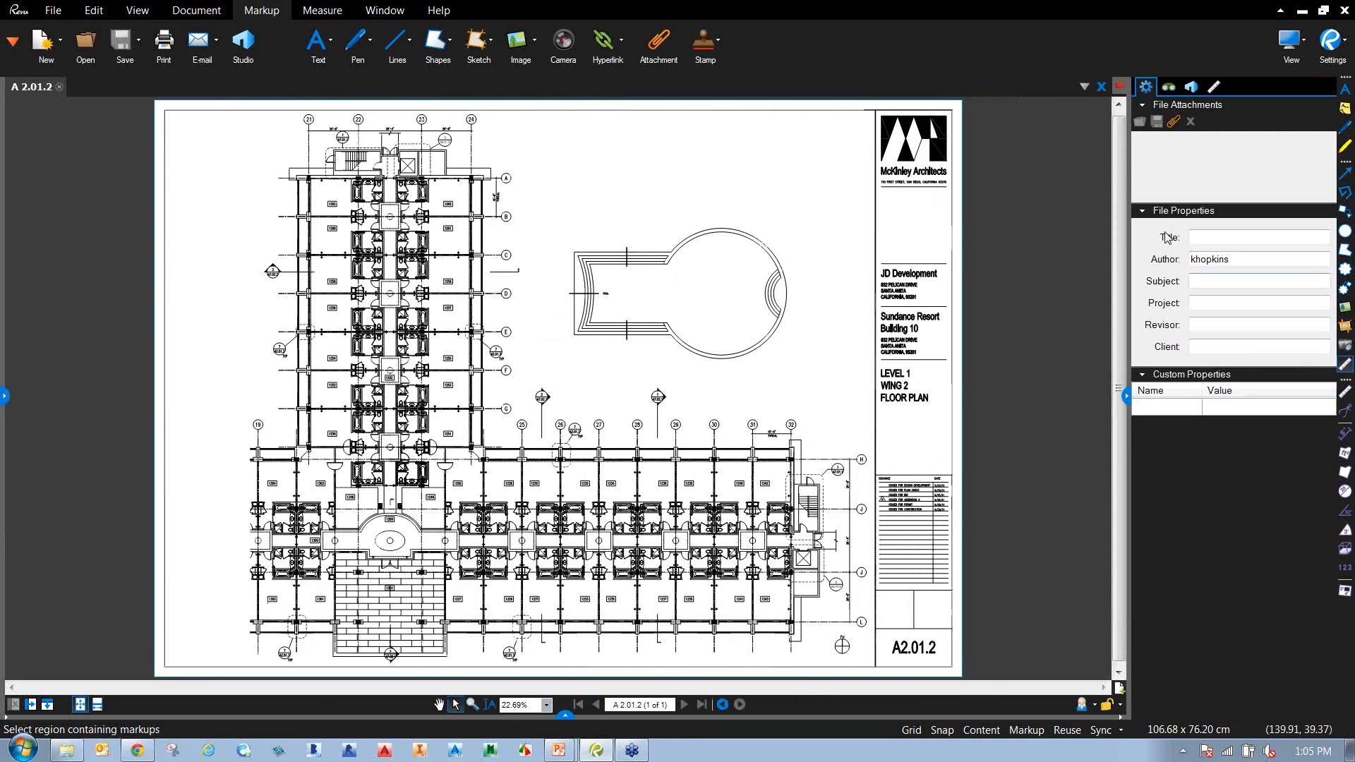
{"action": "left_click", "coordinate": [1127, 401]}
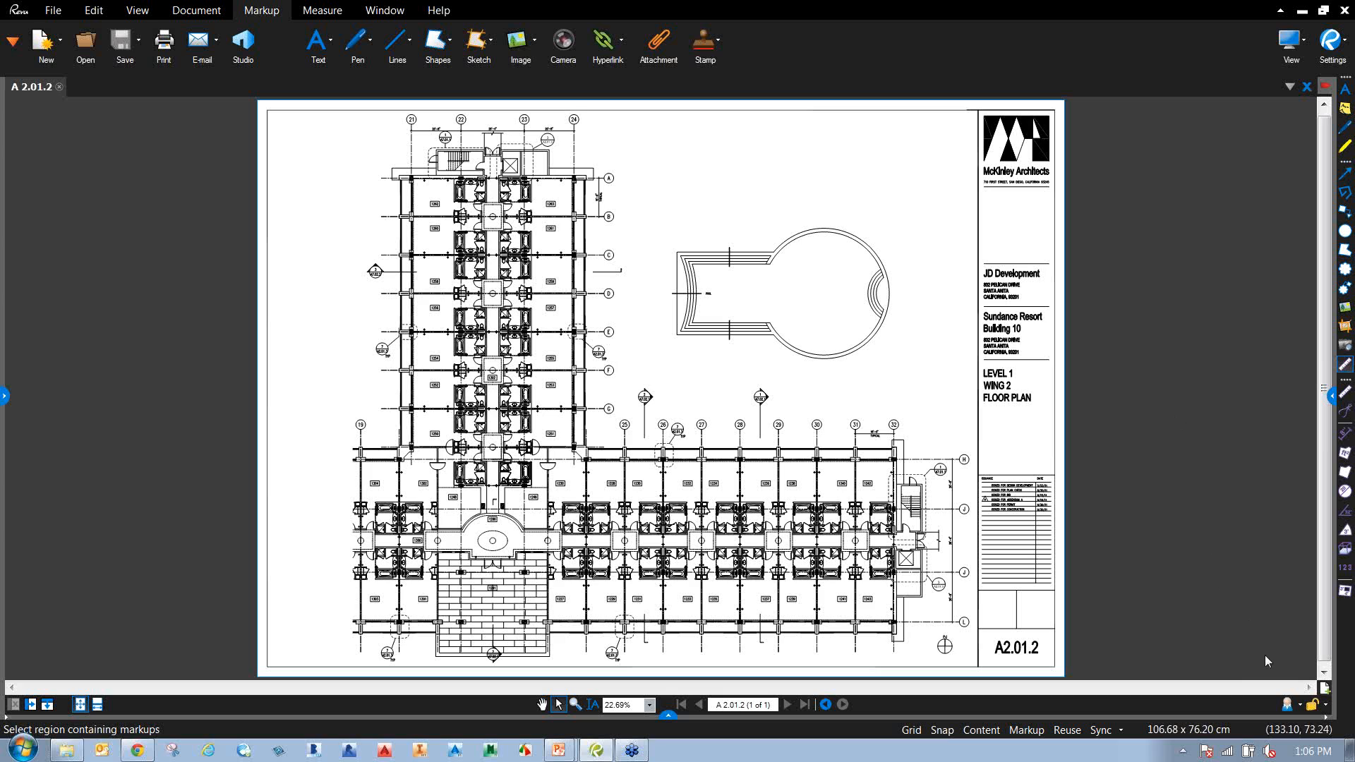
Try the Construction and Oil & Gas profiles, then return to the Design Review profile.
{"action": "left_click", "coordinate": [1299, 705]}
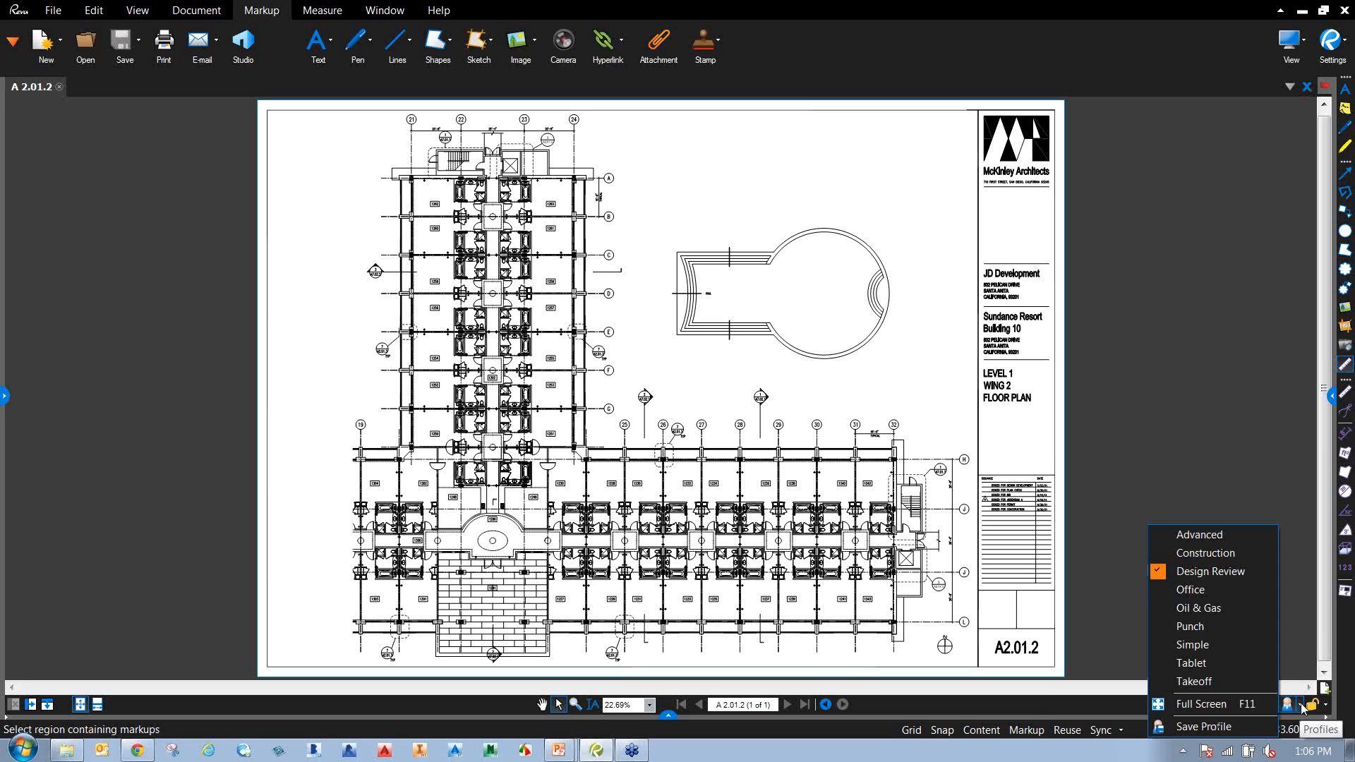
{"action": "left_click", "coordinate": [1247, 556]}
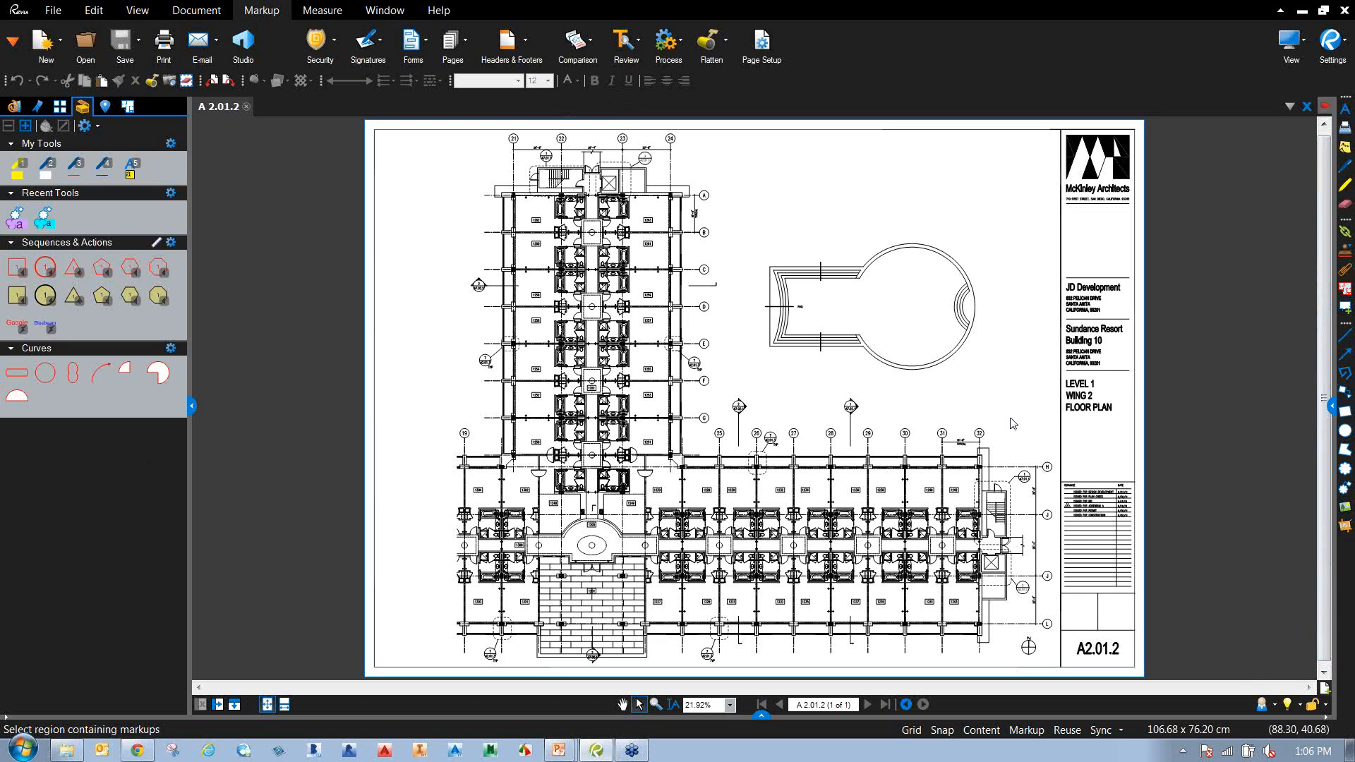
{"action": "left_click", "coordinate": [1274, 705]}
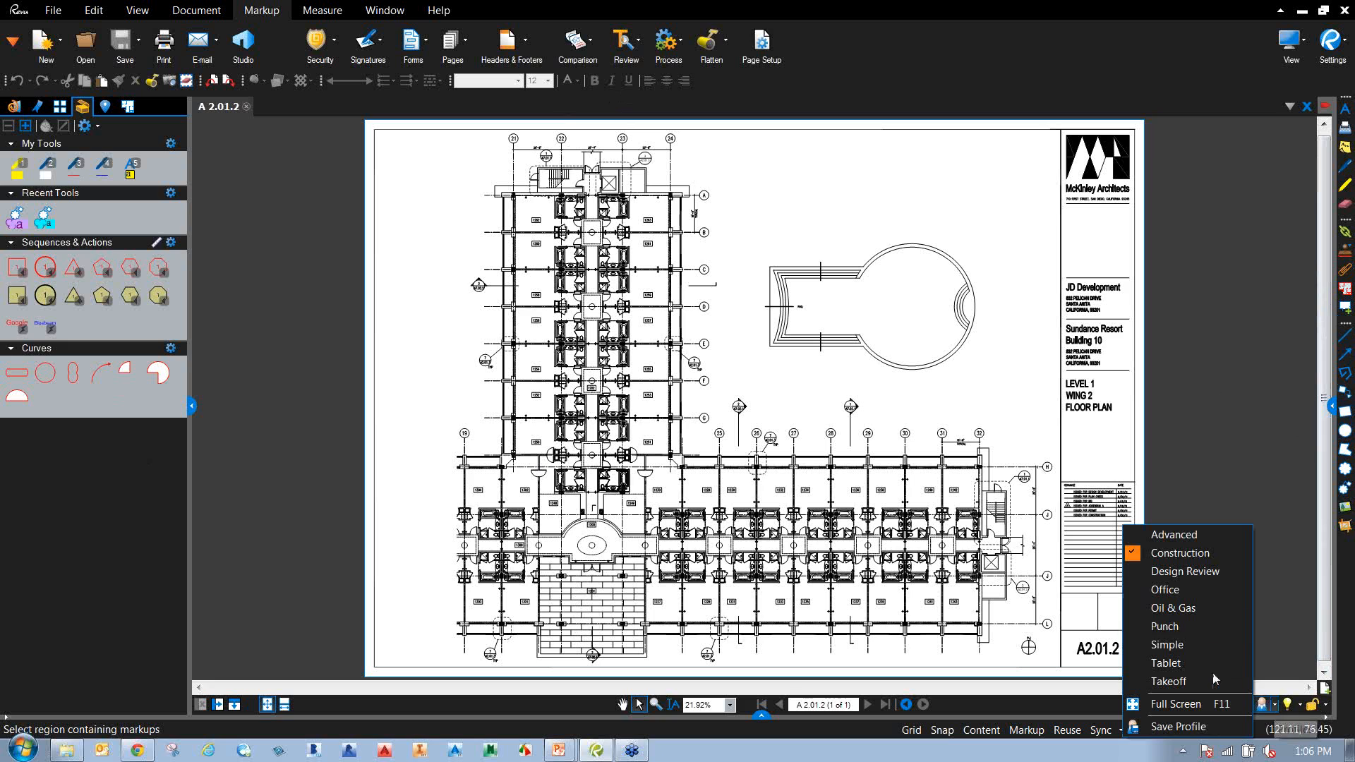
{"action": "left_click", "coordinate": [1203, 610]}
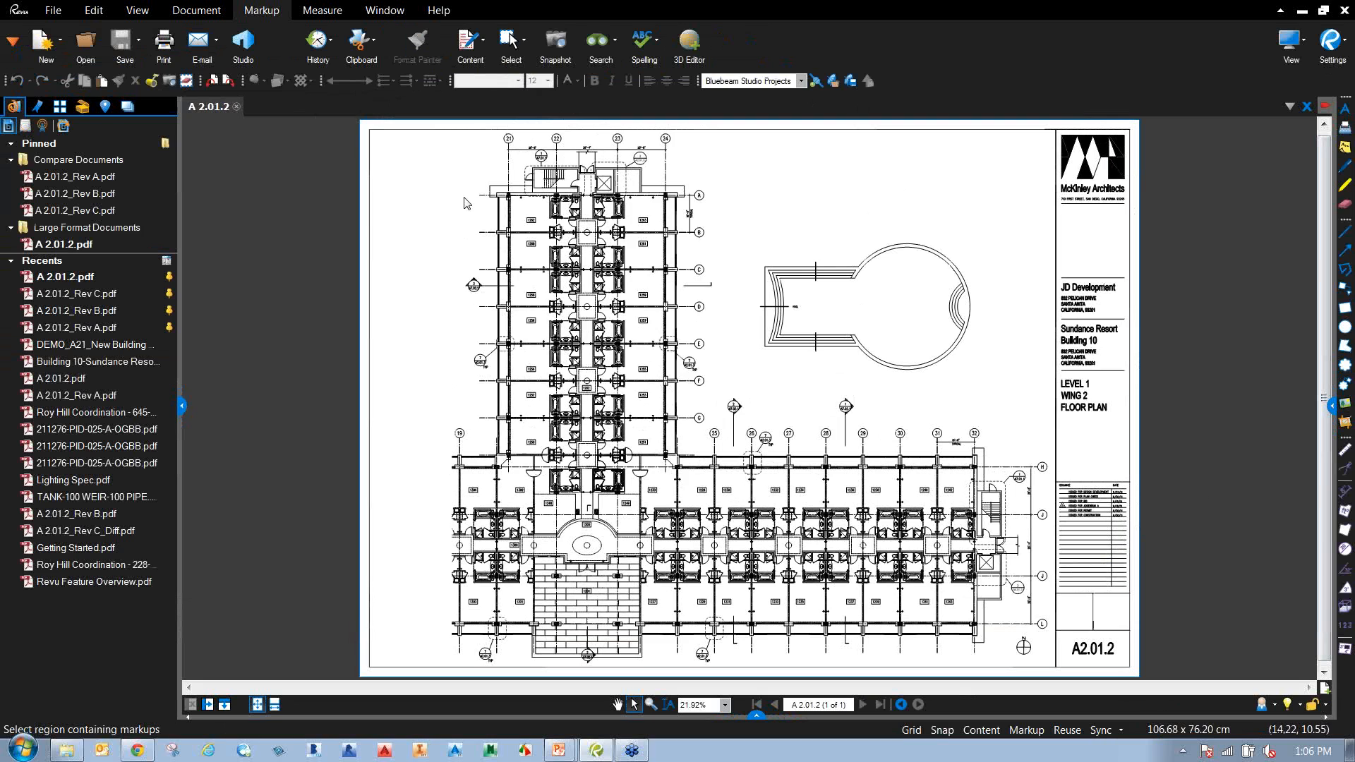
{"action": "left_click", "coordinate": [1260, 704]}
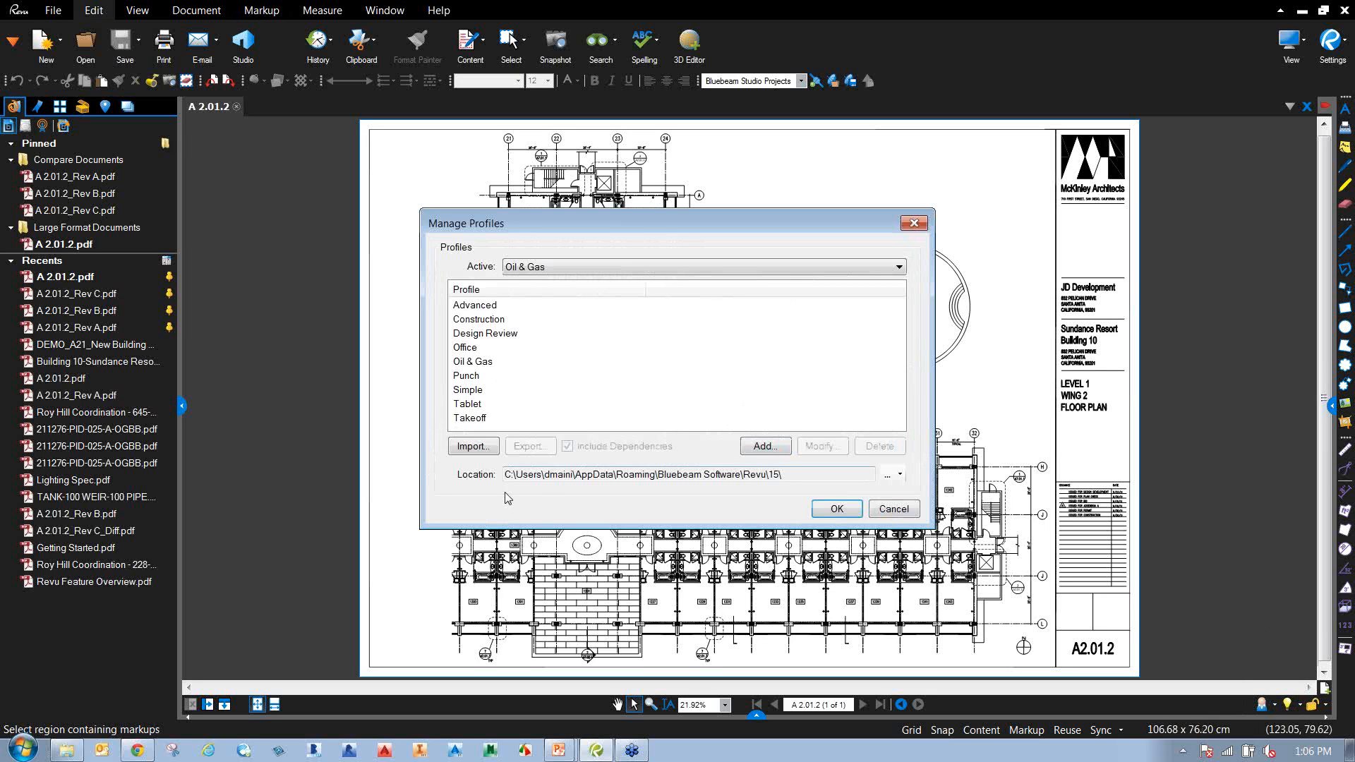
{"action": "left_click", "coordinate": [893, 508]}
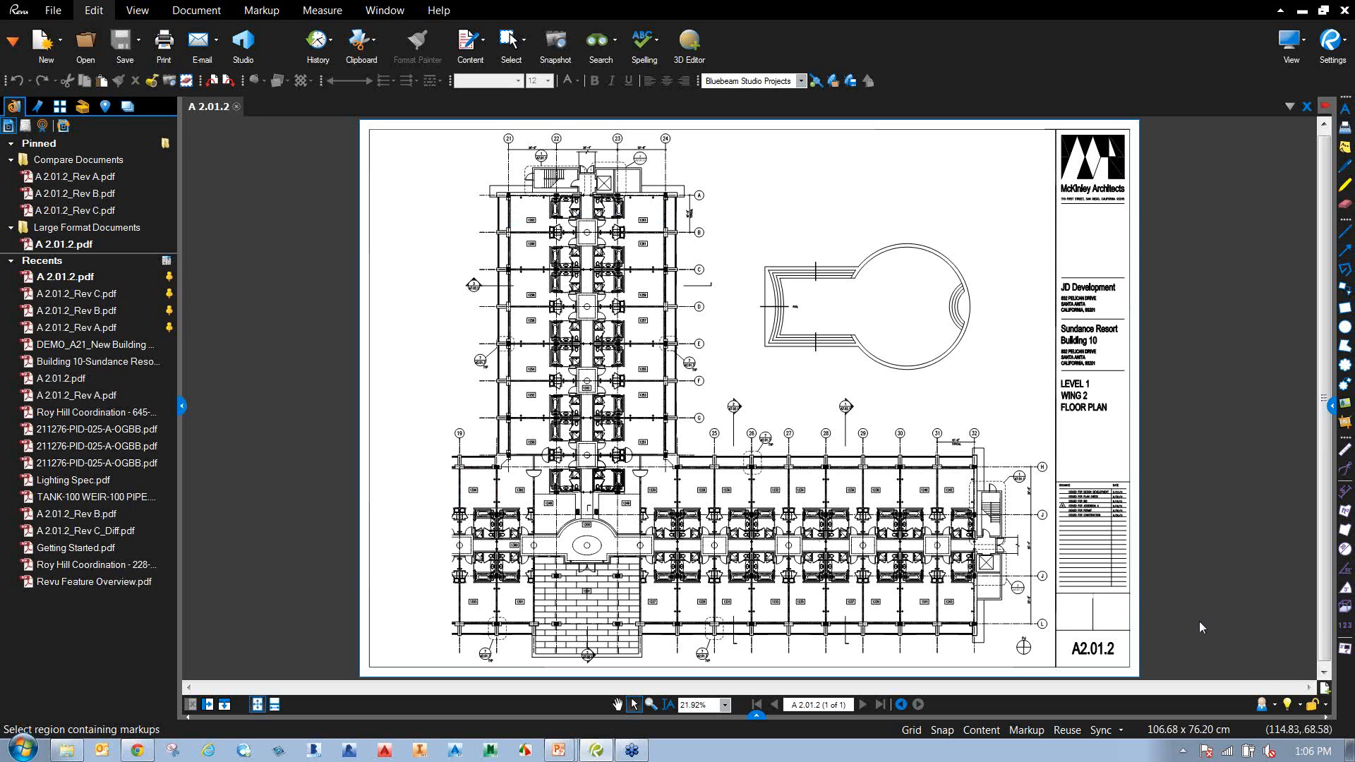
{"action": "left_click", "coordinate": [1276, 704]}
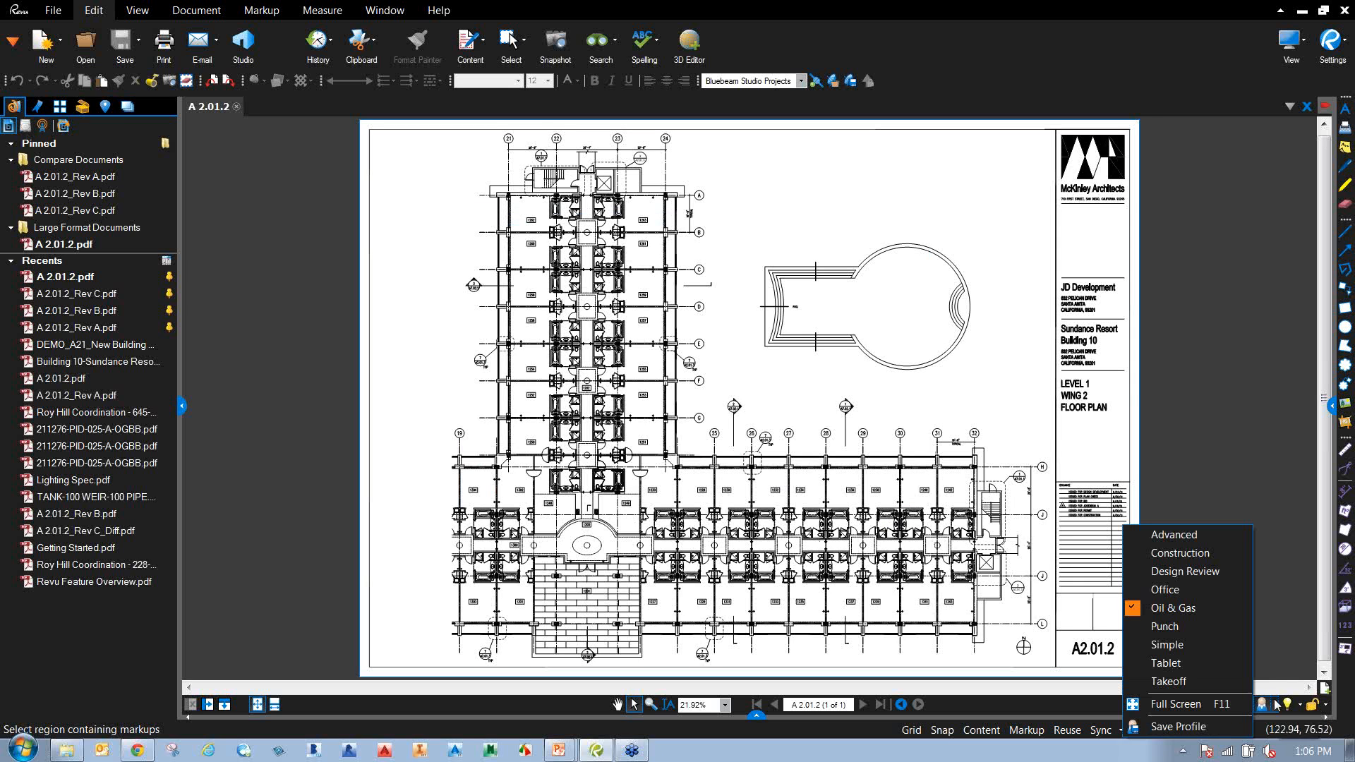
{"action": "left_click", "coordinate": [1184, 571]}
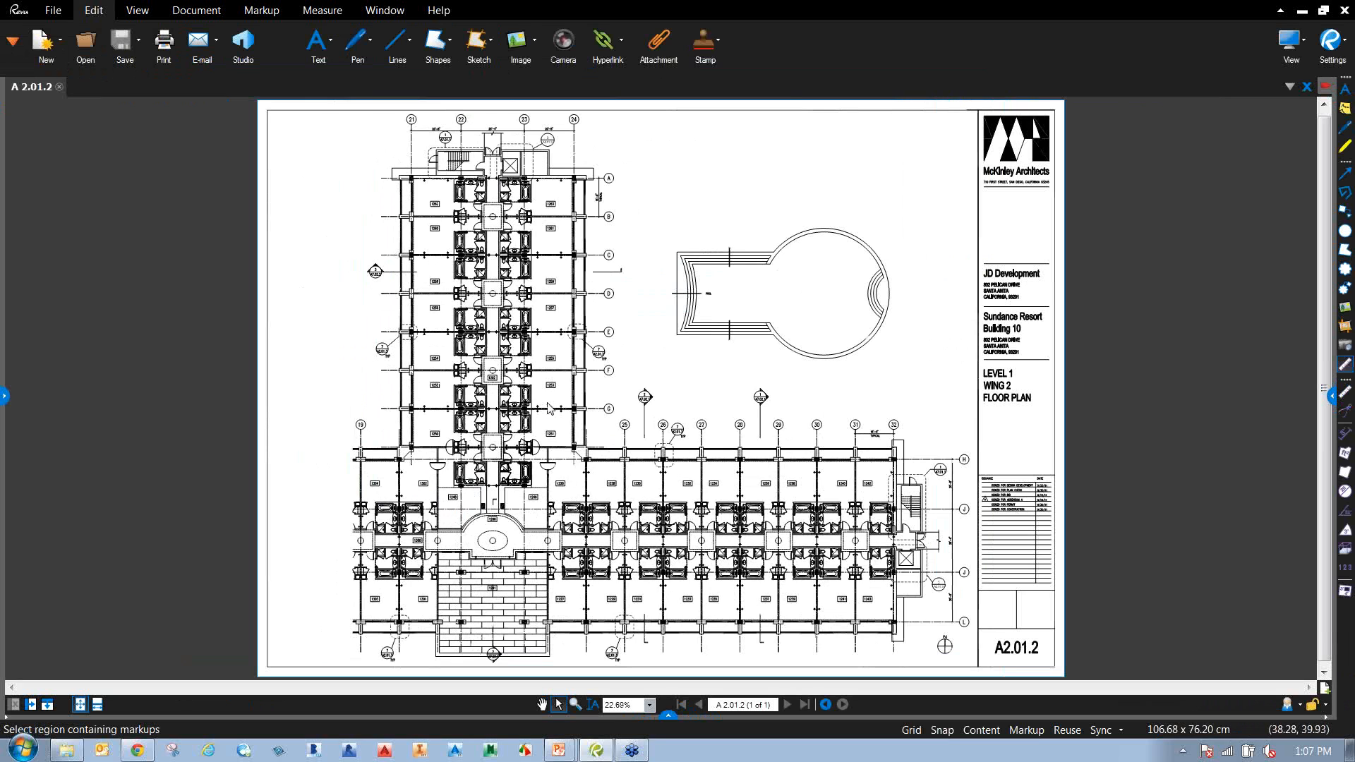
Open the File Access panel listing pinned folders and recent PDFs.
{"action": "left_click", "coordinate": [5, 395]}
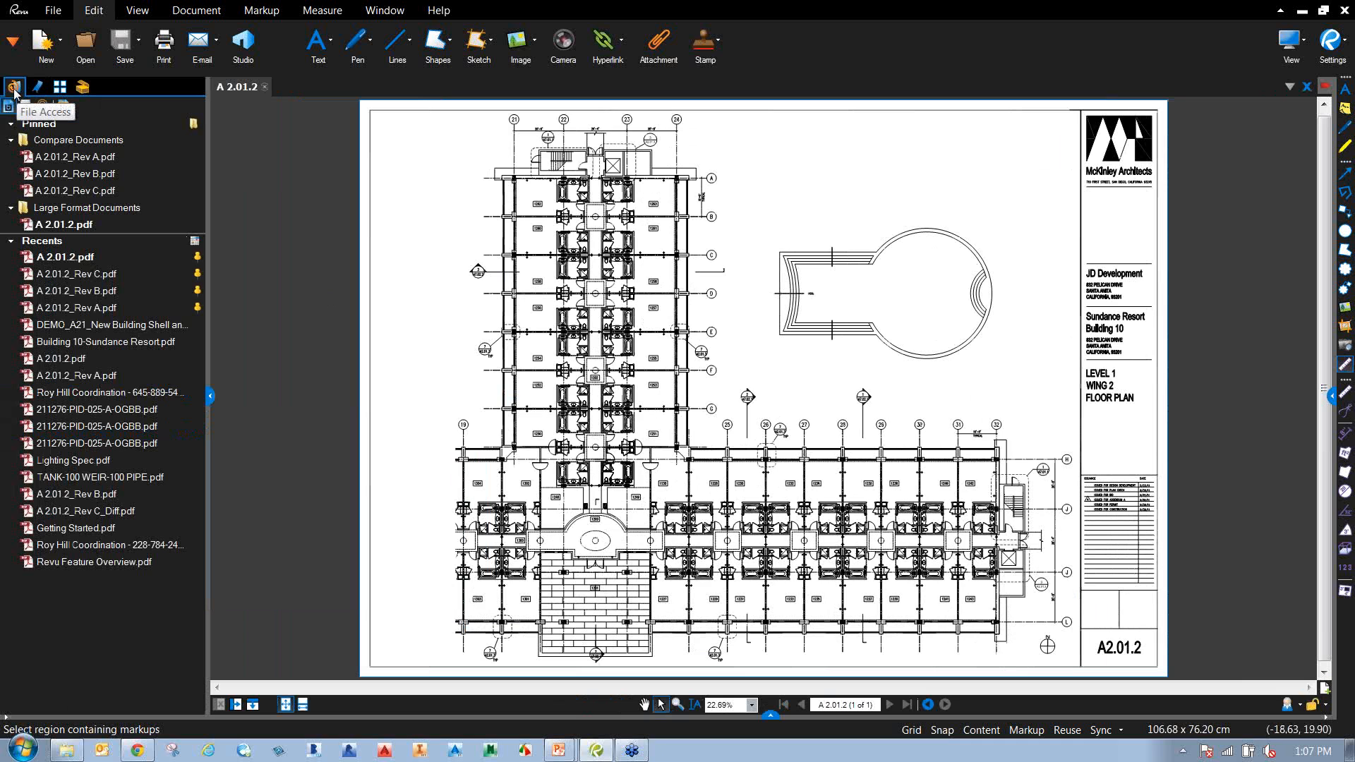
{"action": "left_click", "coordinate": [211, 397]}
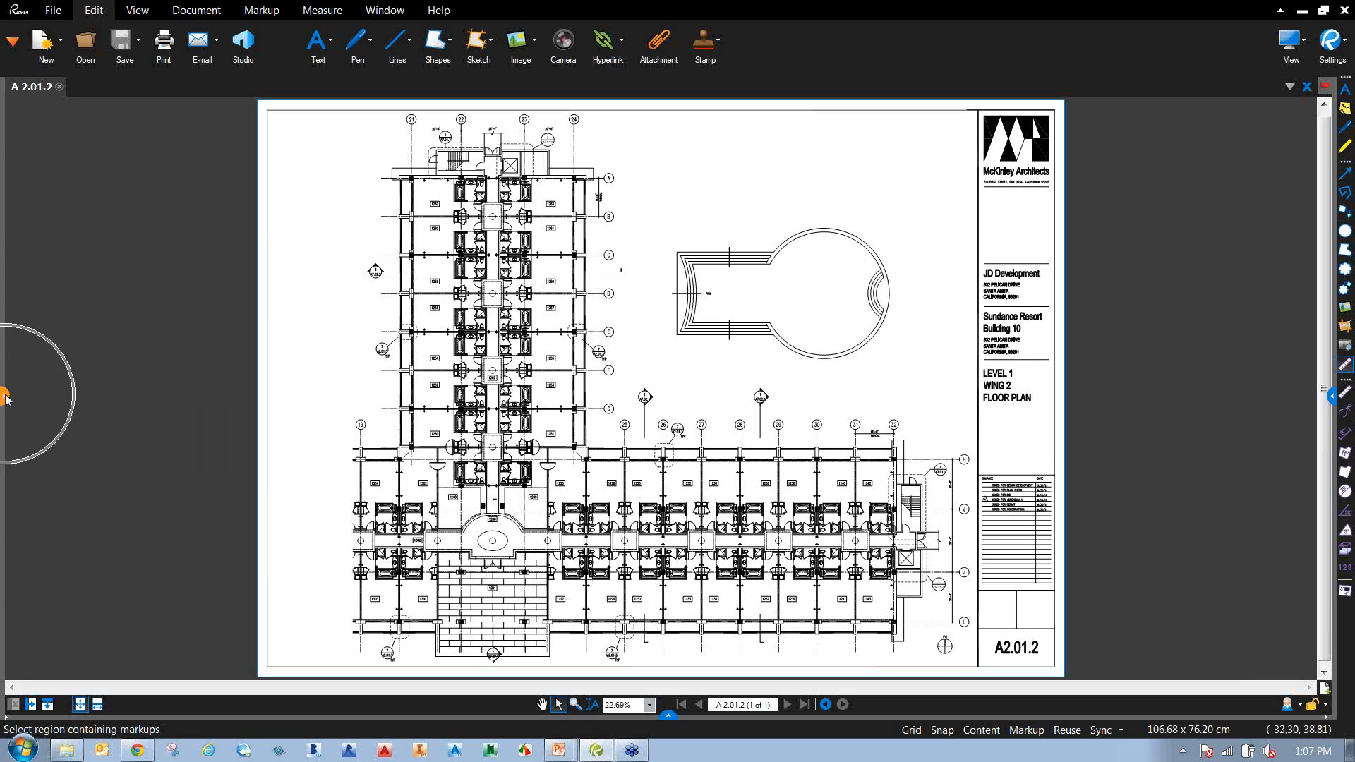
{"action": "left_click", "coordinate": [13, 44]}
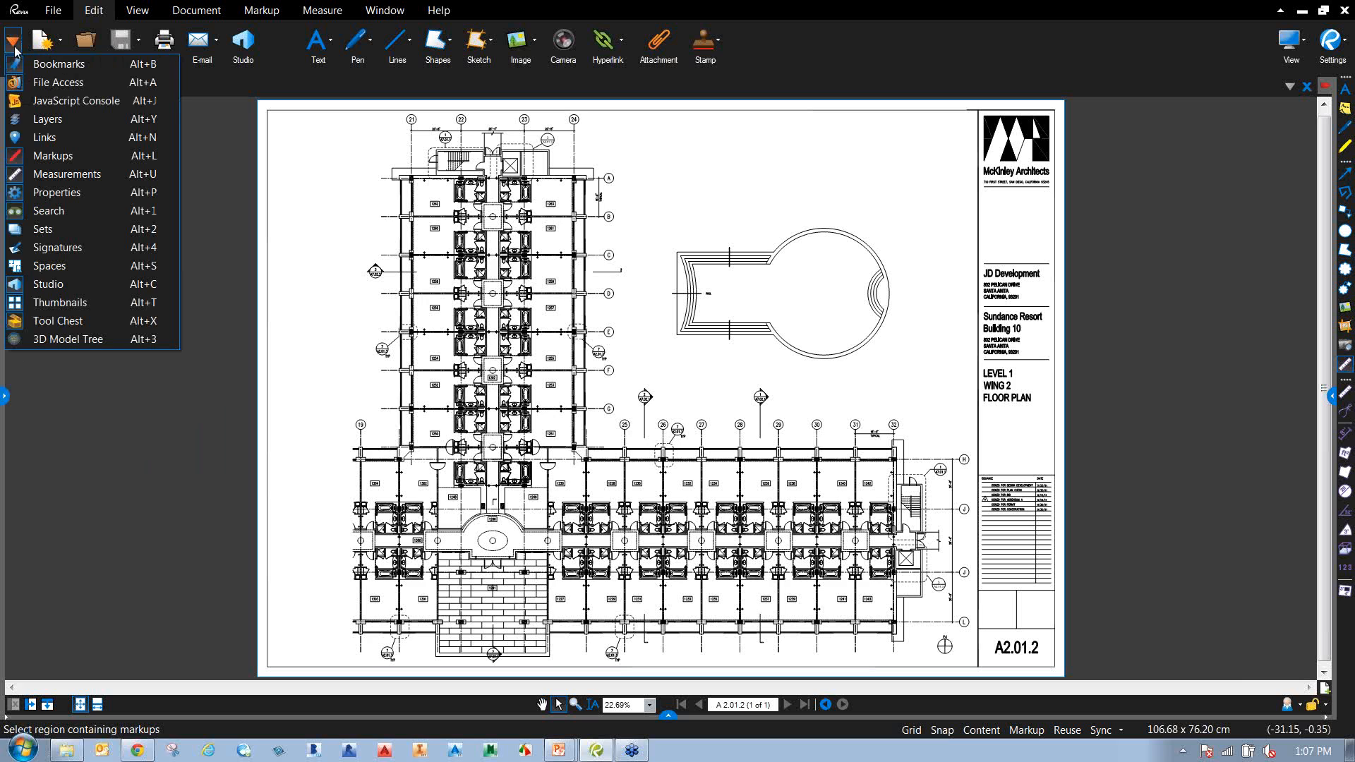
{"action": "left_click", "coordinate": [79, 85]}
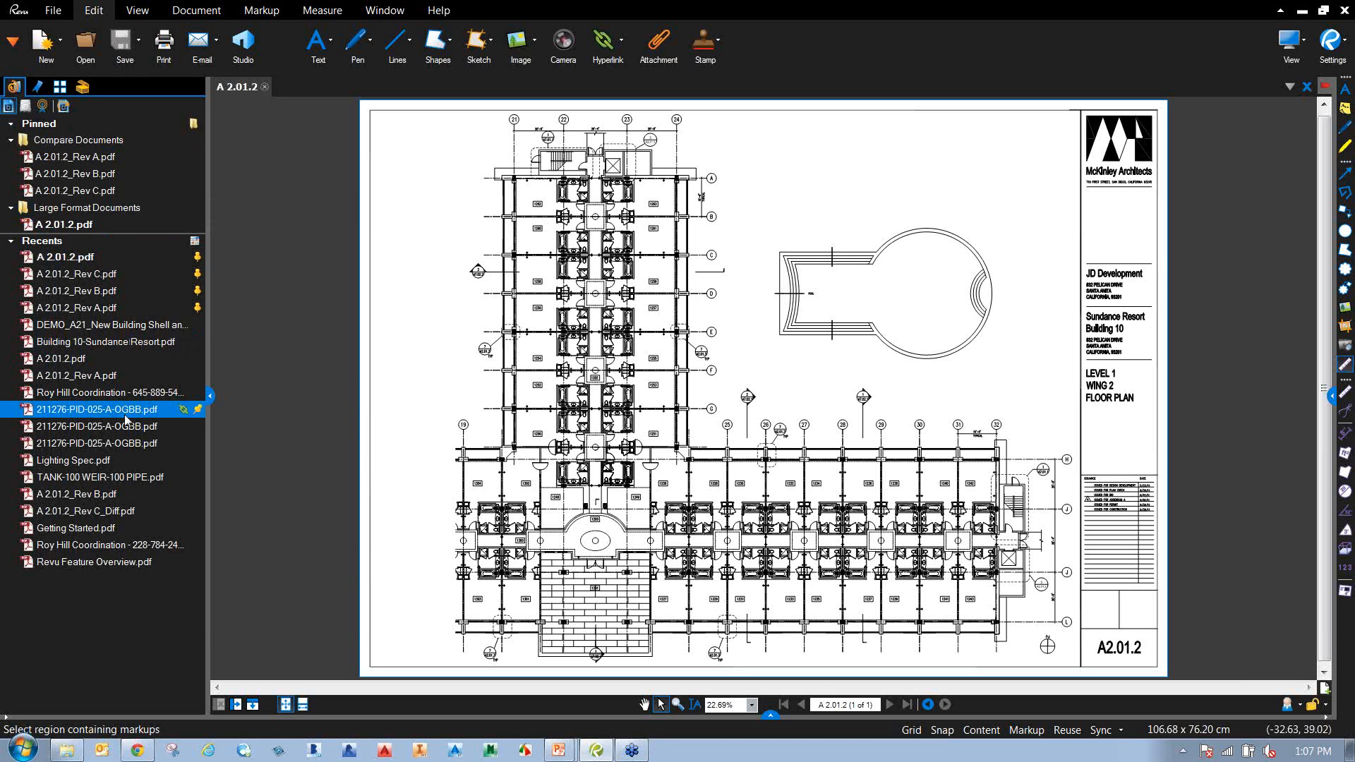
{"action": "mouse_move", "coordinate": [124, 413]}
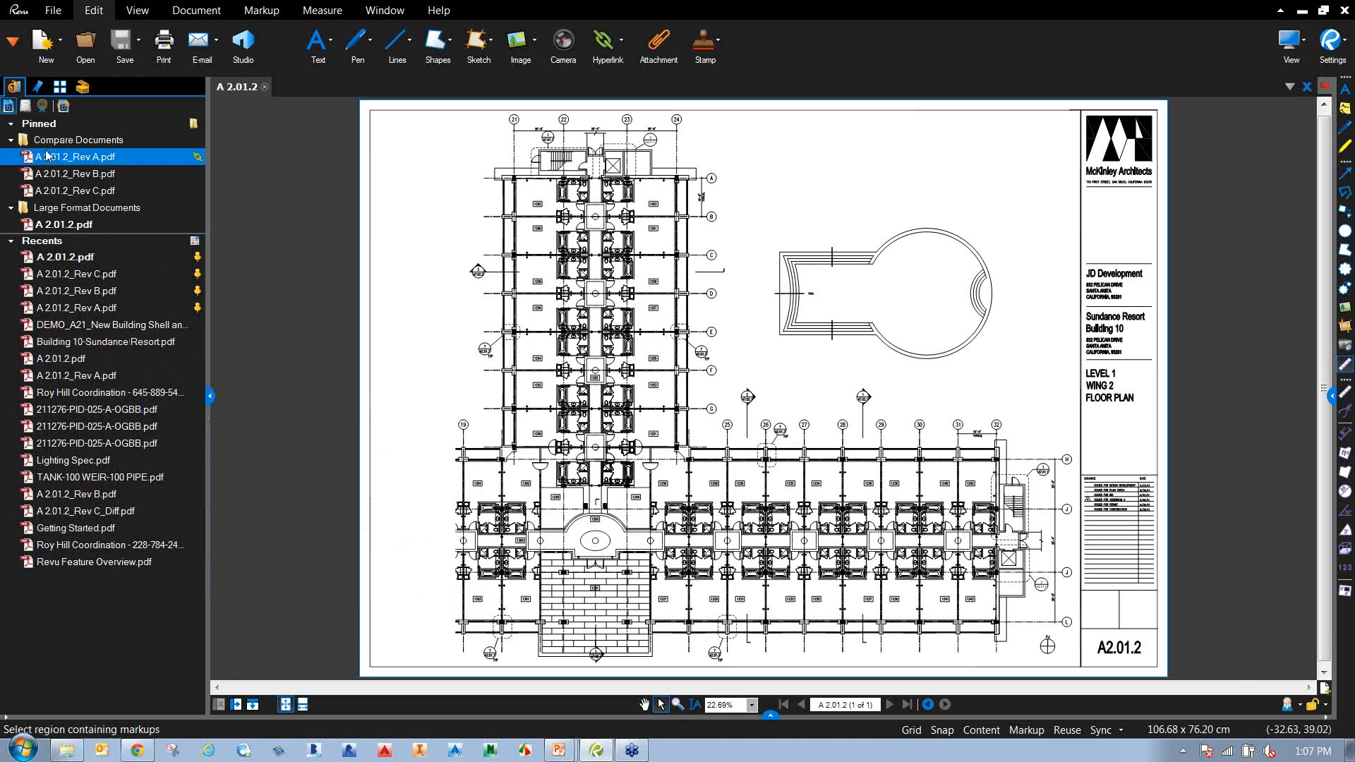
Browse the Compare Documents folder with Rev A, B and C, then collapse the file panel.
{"action": "left_click", "coordinate": [25, 106]}
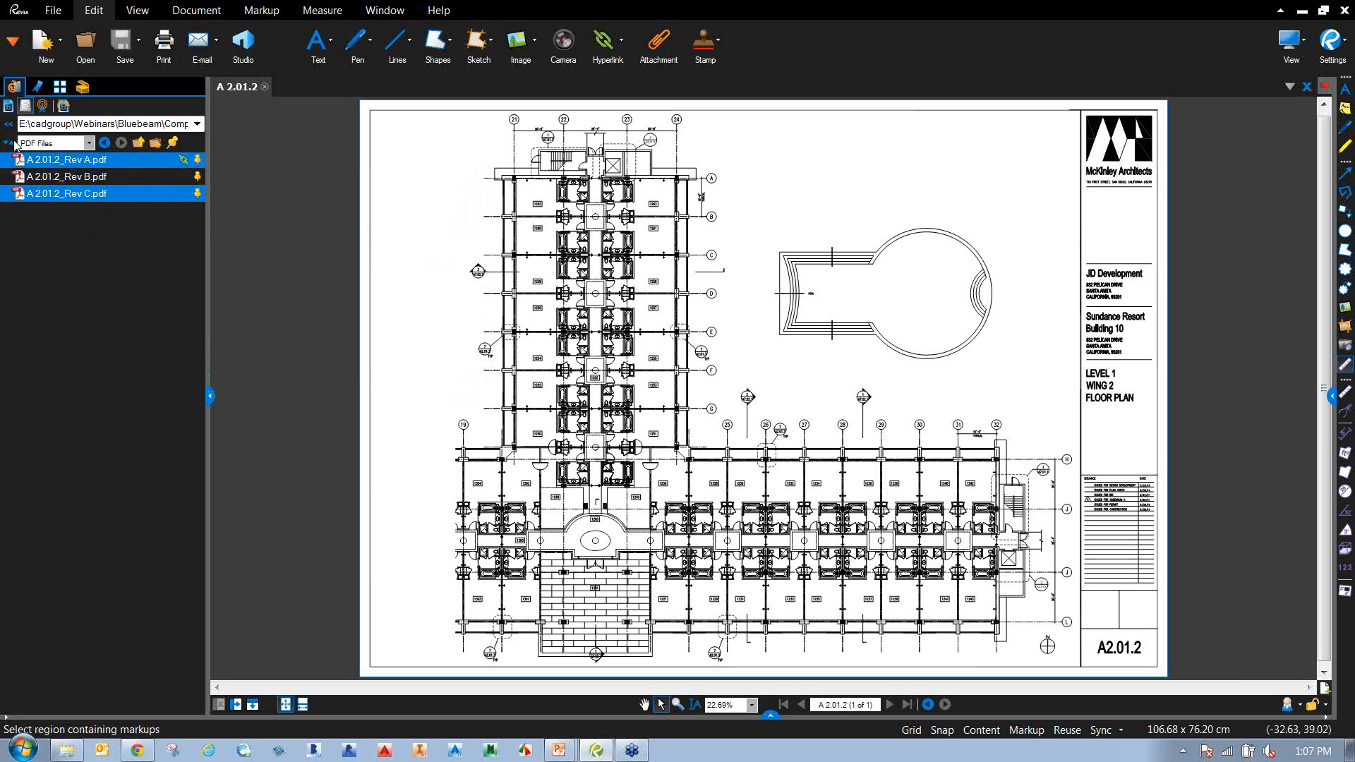
{"action": "left_click", "coordinate": [8, 109]}
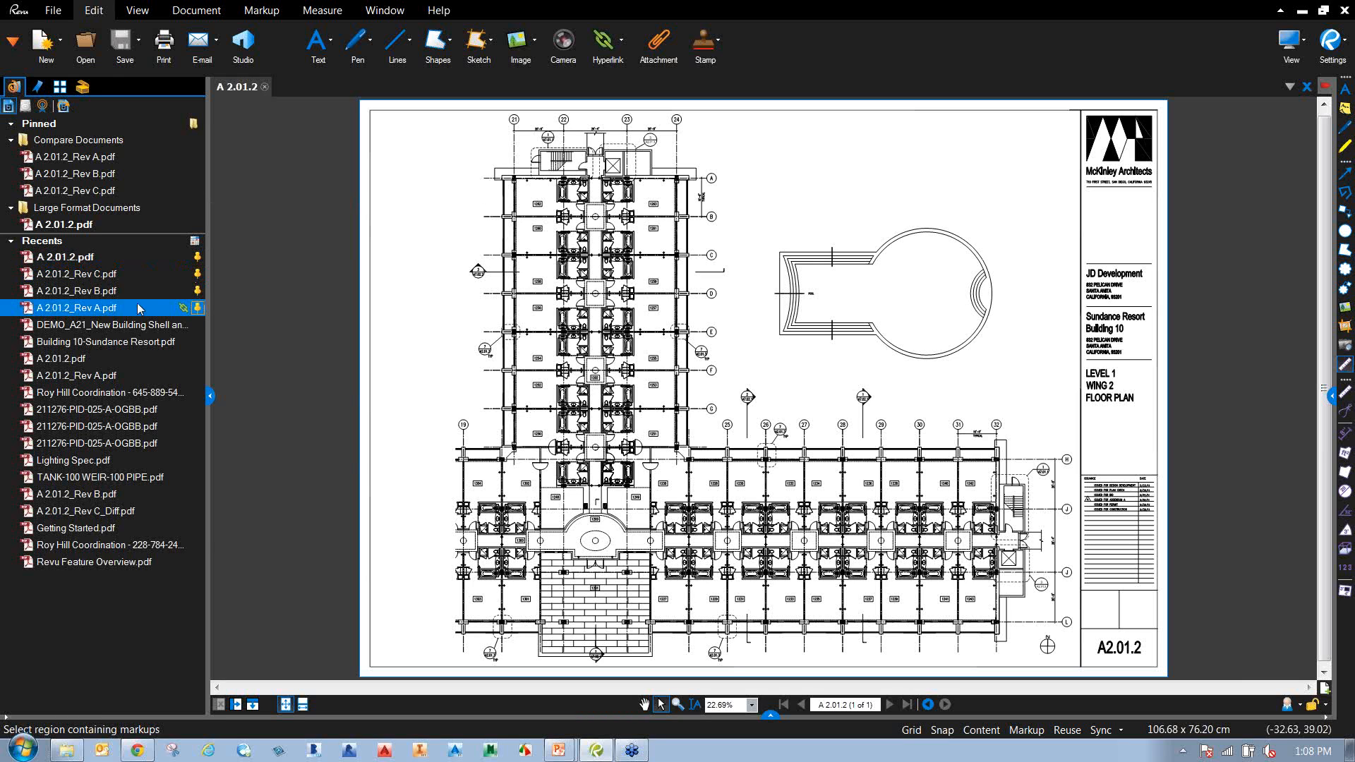
{"action": "mouse_move", "coordinate": [115, 296]}
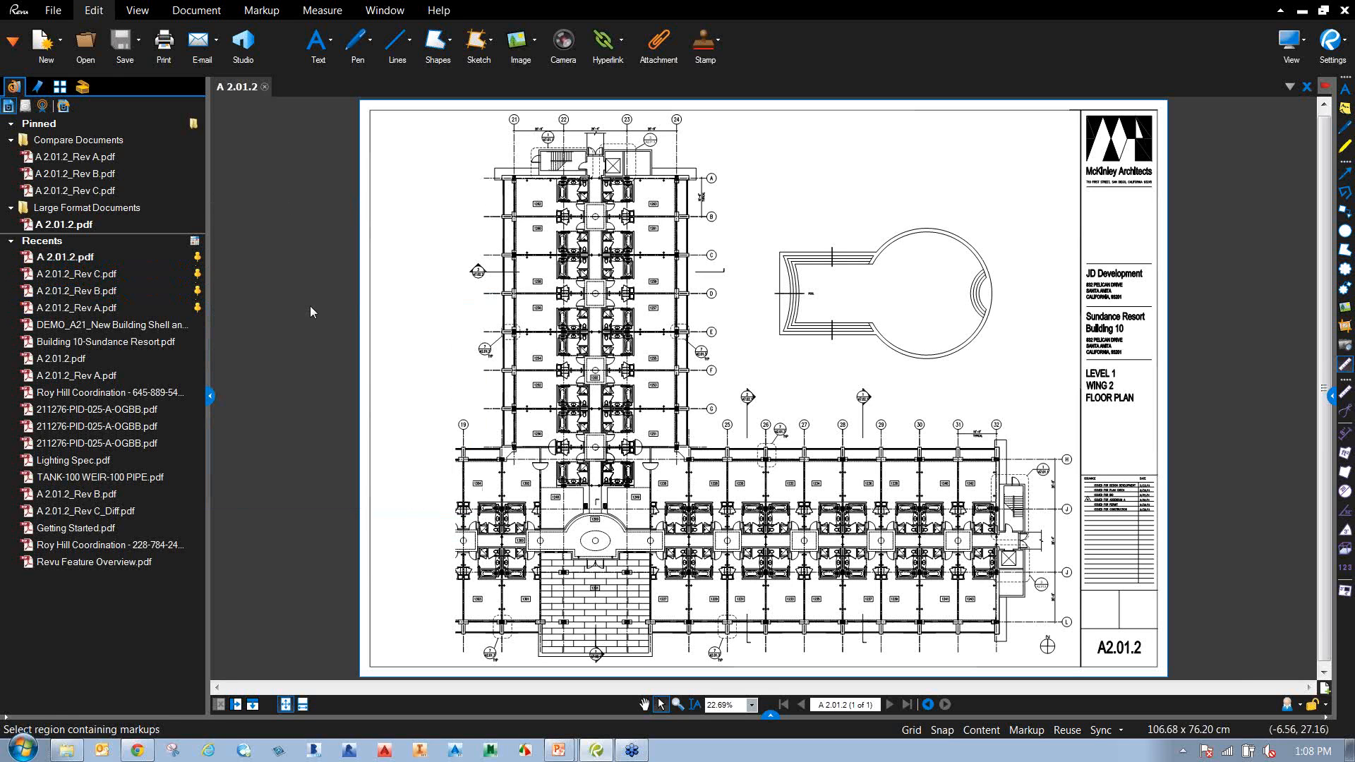
{"action": "left_click", "coordinate": [211, 399]}
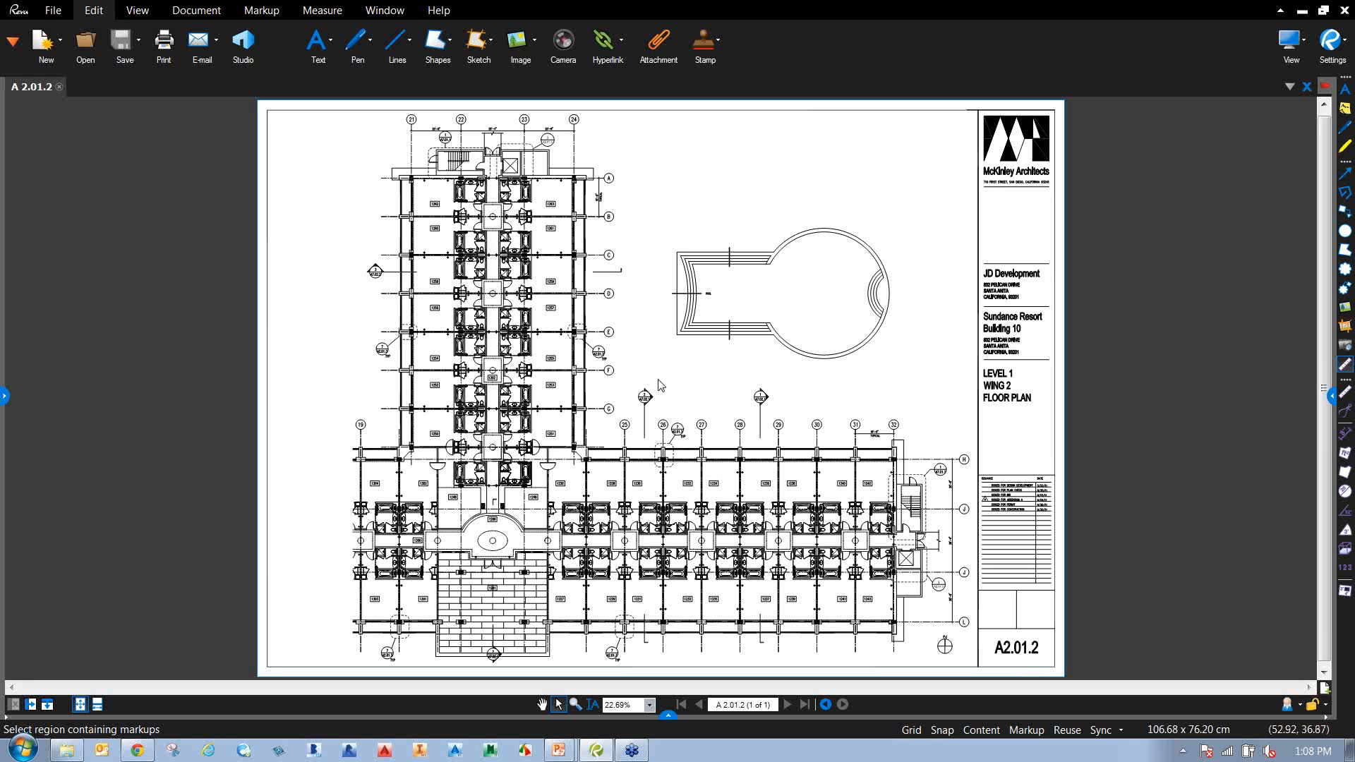
Zoom and pan to inspect the tower and pool, return to the full sheet, and open the Text list.
{"action": "scroll", "coordinate": [638, 452], "scroll_direction": "up", "scroll_amount": 5}
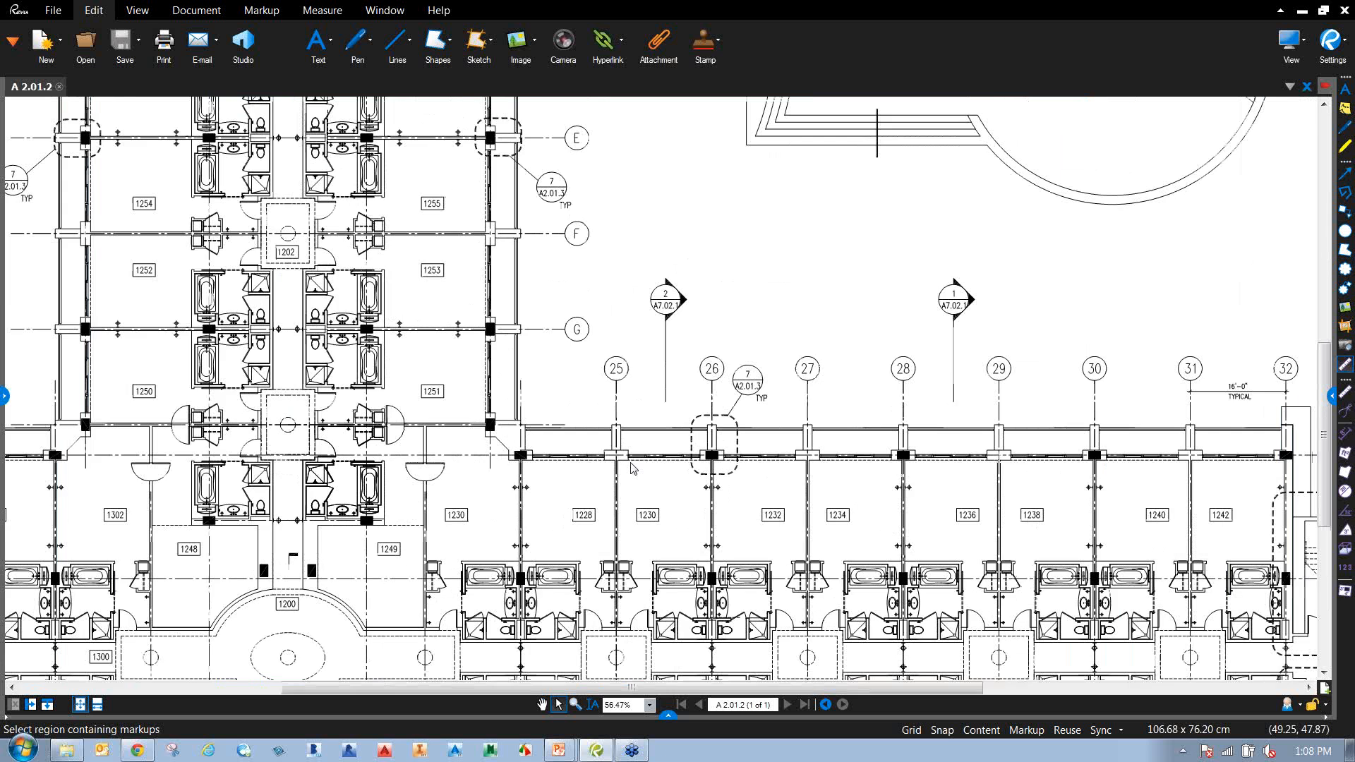
{"action": "scroll", "coordinate": [633, 468], "scroll_direction": "up", "scroll_amount": 3}
{"action": "scroll", "coordinate": [633, 468], "scroll_direction": "down", "scroll_amount": 2}
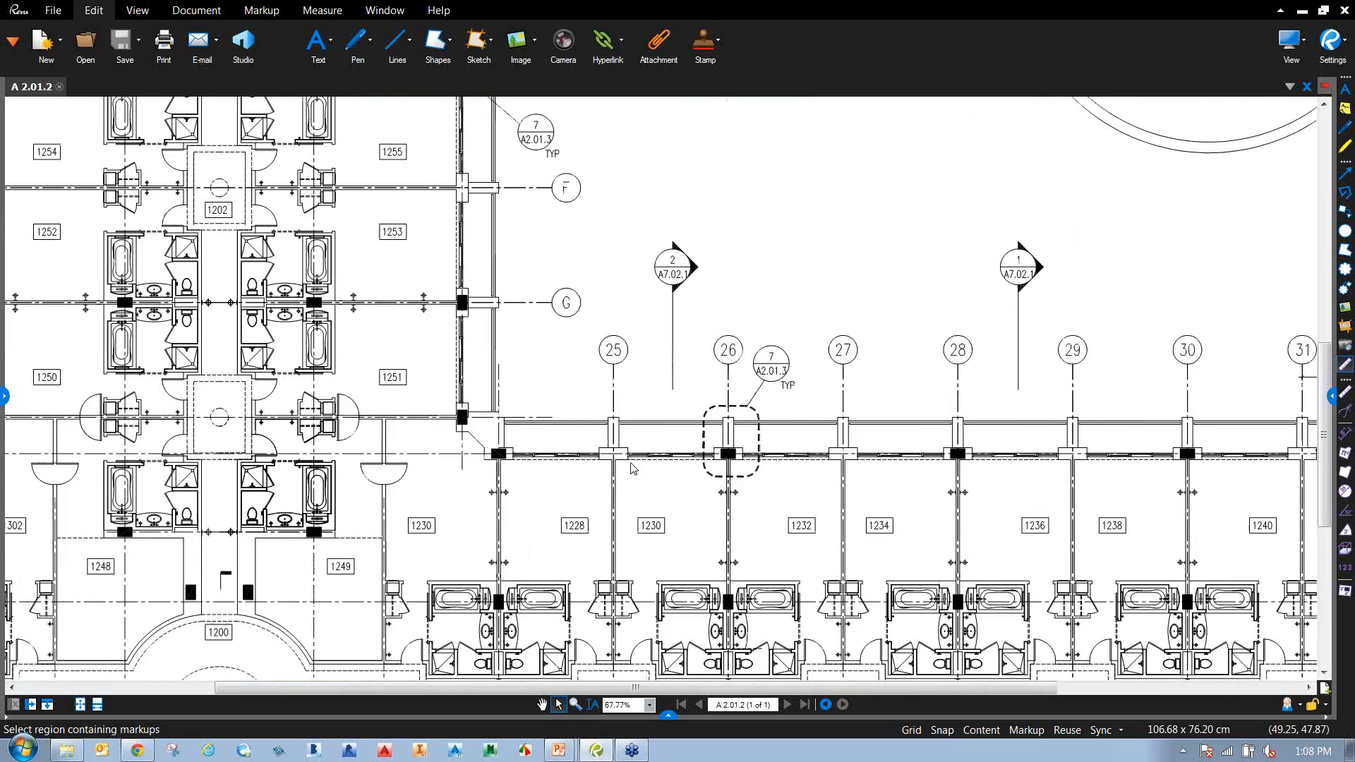
{"action": "scroll", "coordinate": [633, 468], "scroll_direction": "down", "scroll_amount": 3}
{"action": "scroll", "coordinate": [554, 413], "scroll_direction": "up", "scroll_amount": 2}
{"action": "mouse_move", "coordinate": [581, 403]}
{"action": "left_mouse_down"}
{"action": "mouse_move", "coordinate": [569, 493]}
{"action": "mouse_move", "coordinate": [533, 465]}
{"action": "mouse_move", "coordinate": [614, 468]}
{"action": "mouse_move", "coordinate": [619, 481]}
{"action": "left_mouse_up"}
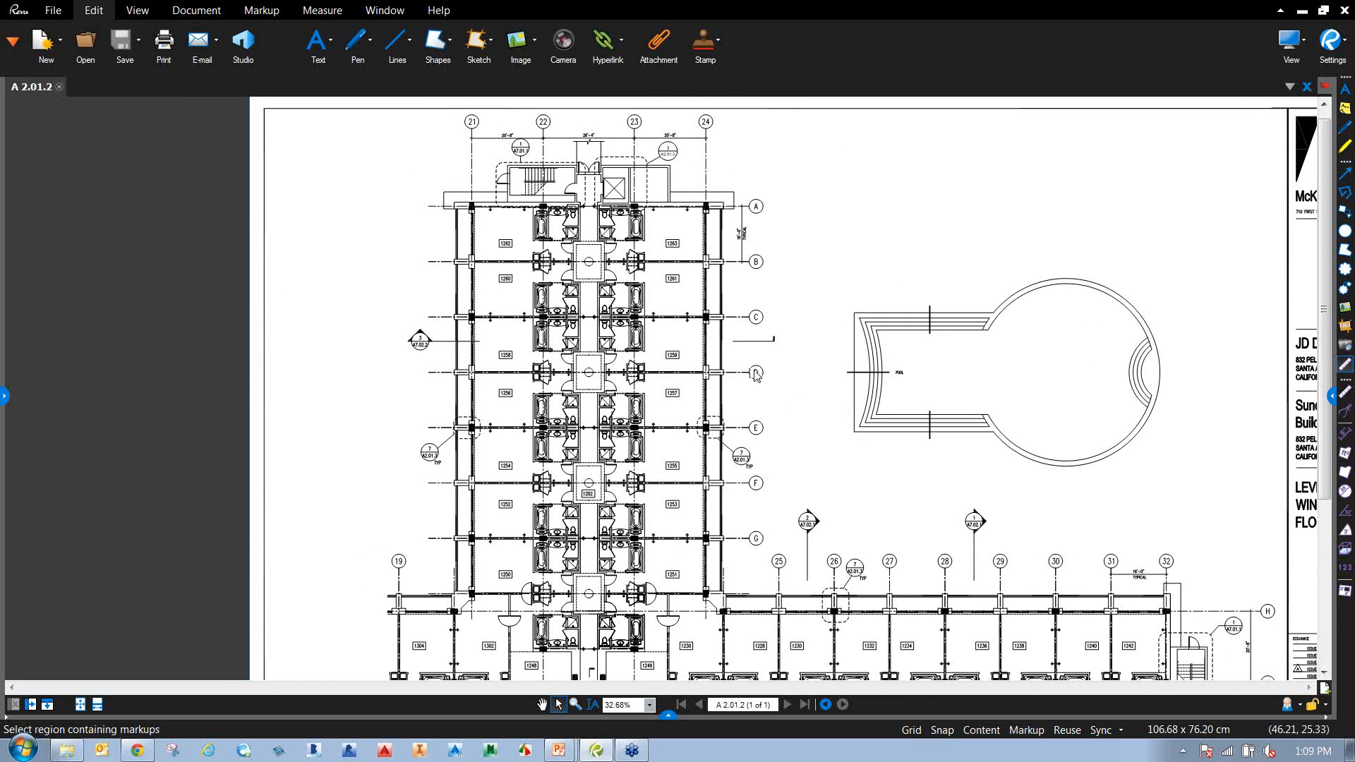
{"action": "scroll", "coordinate": [775, 367], "scroll_direction": "down", "scroll_amount": 2}
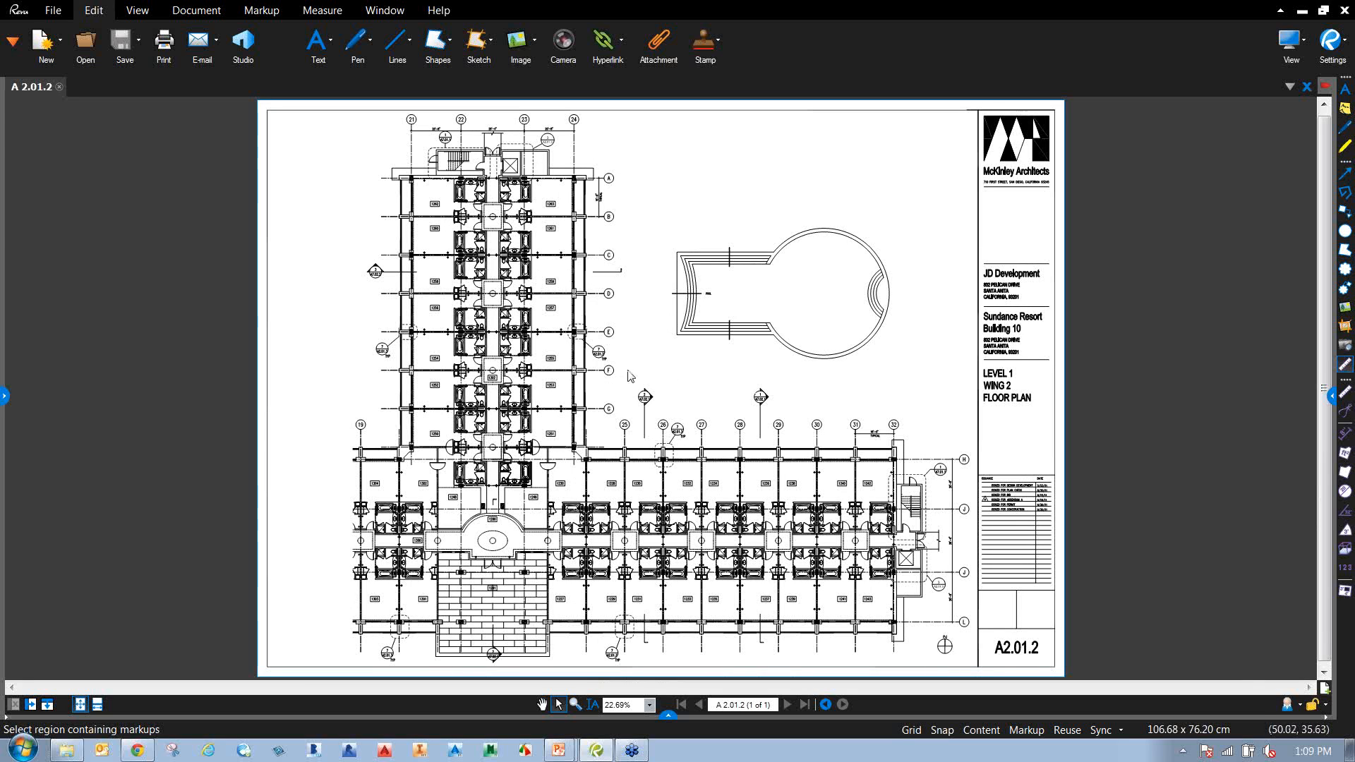
{"action": "scroll", "coordinate": [574, 337], "scroll_direction": "up", "scroll_amount": 6}
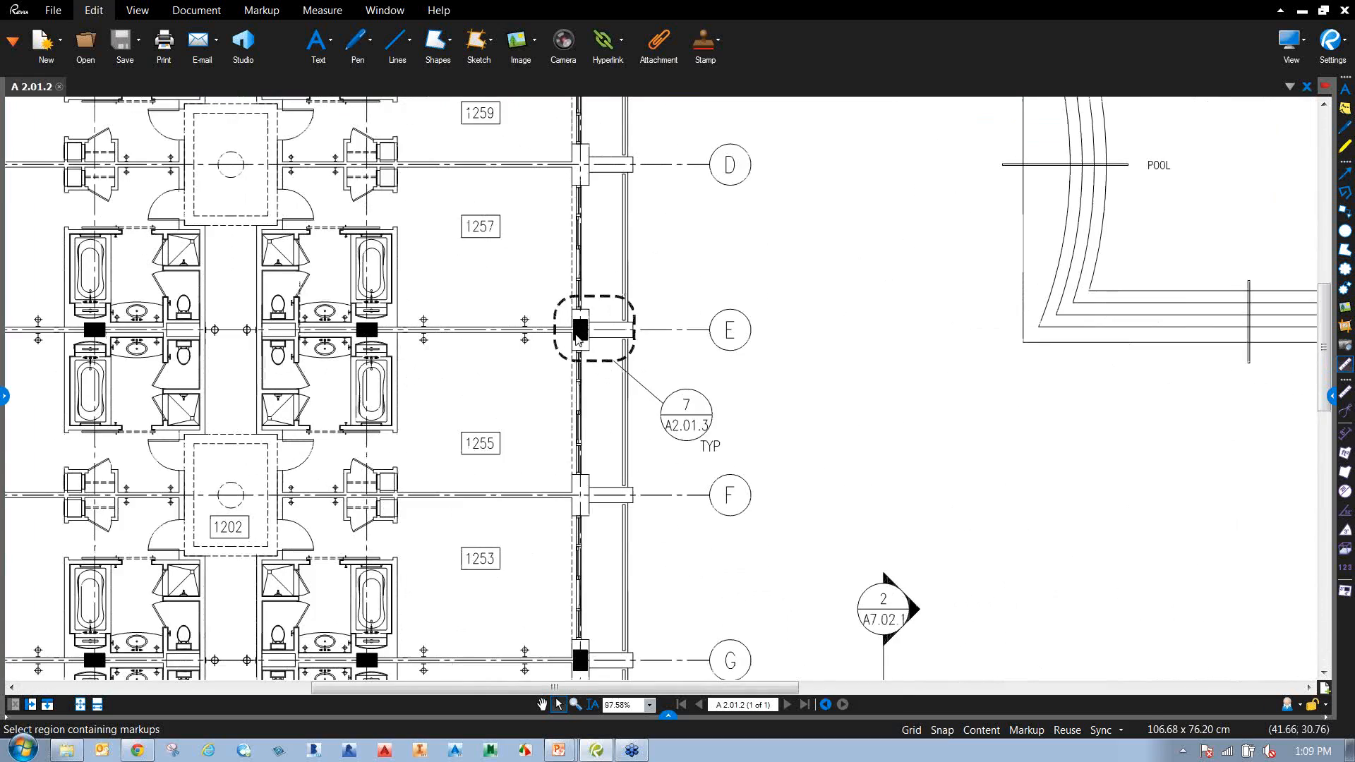
{"action": "scroll", "coordinate": [578, 337], "scroll_direction": "down", "scroll_amount": 5}
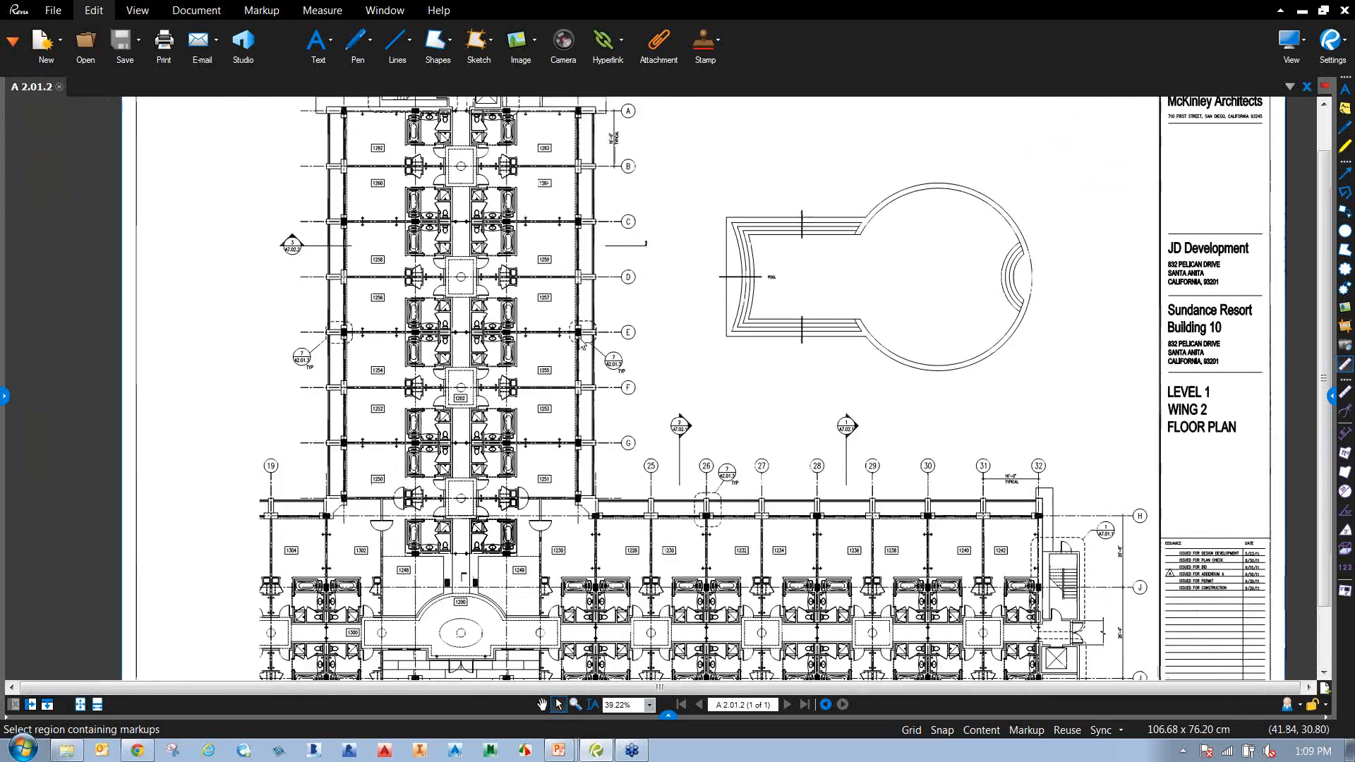
{"action": "scroll", "coordinate": [654, 364], "scroll_direction": "down", "scroll_amount": 1}
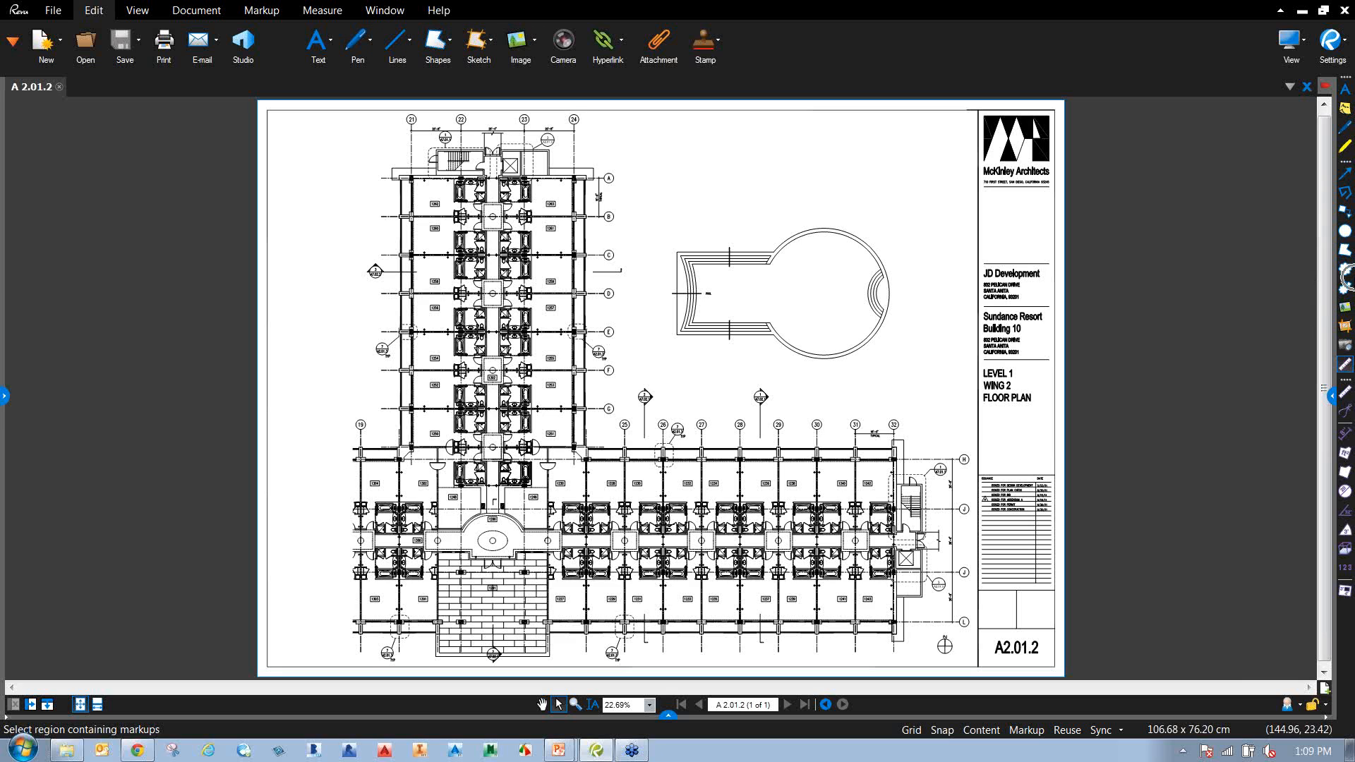
{"action": "key", "text": "ctrl"}
{"action": "left_click", "coordinate": [333, 45]}
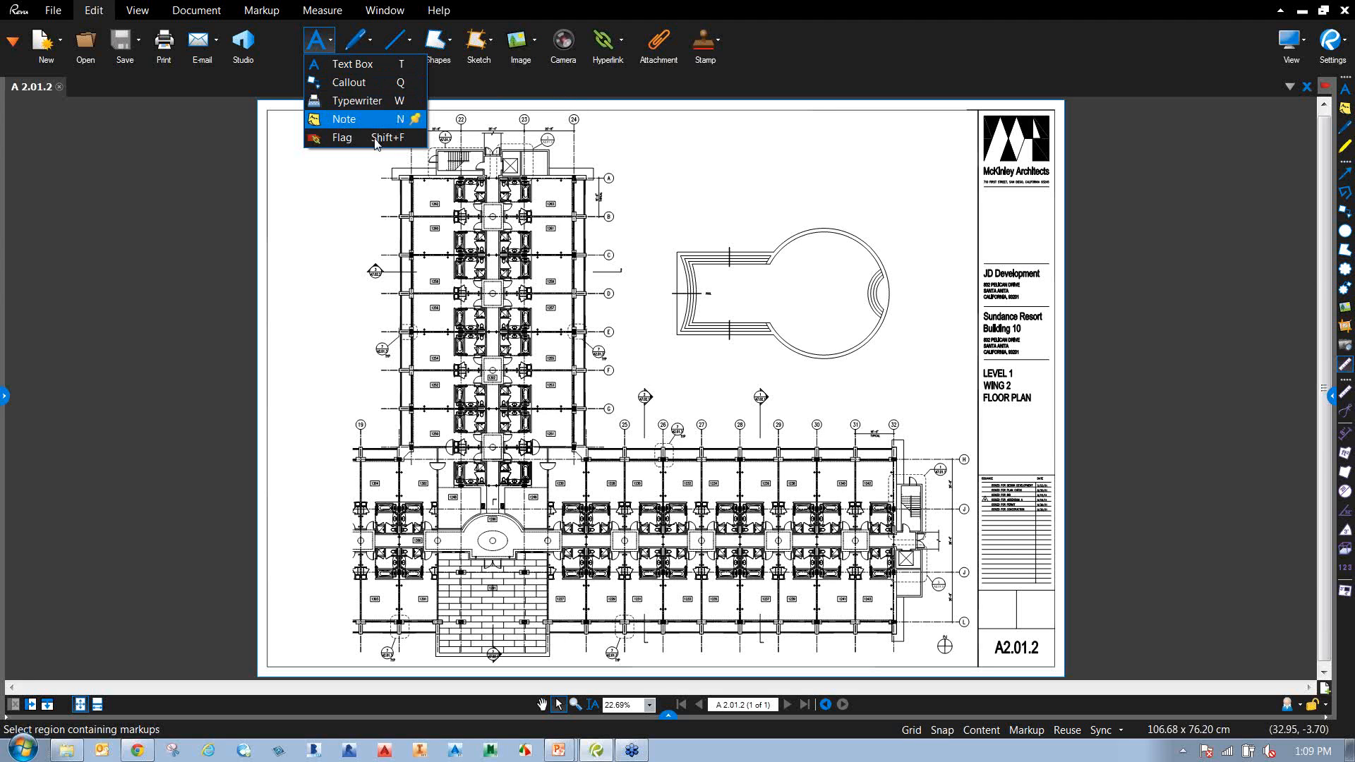
Place a top-left text box reading 'This file is to be used for design review today'.
{"action": "left_click", "coordinate": [367, 69]}
{"action": "scroll", "coordinate": [607, 190], "scroll_direction": "up", "scroll_amount": 4}
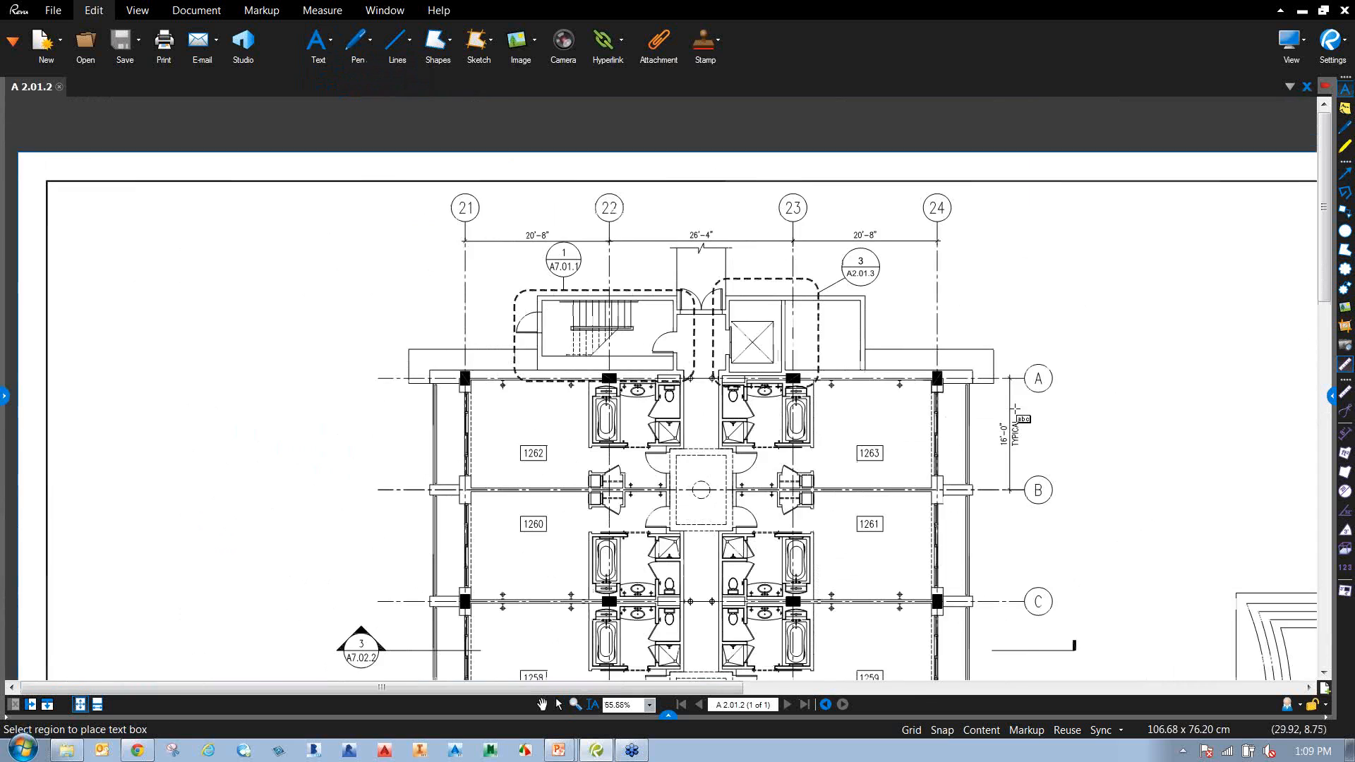
{"action": "left_click_drag", "start_coordinate": [216, 216], "coordinate": [494, 317]}
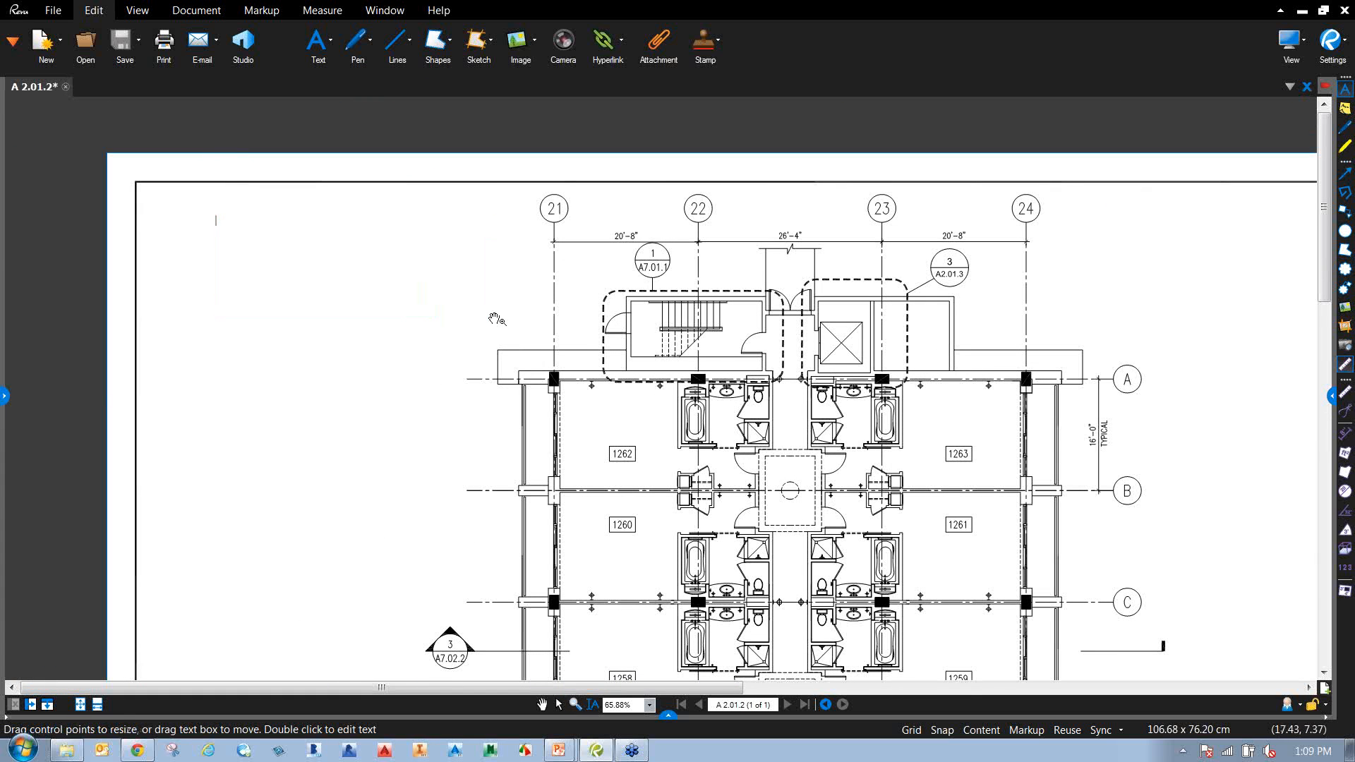
{"action": "type", "text": "This file is to be use d for design reviw"}
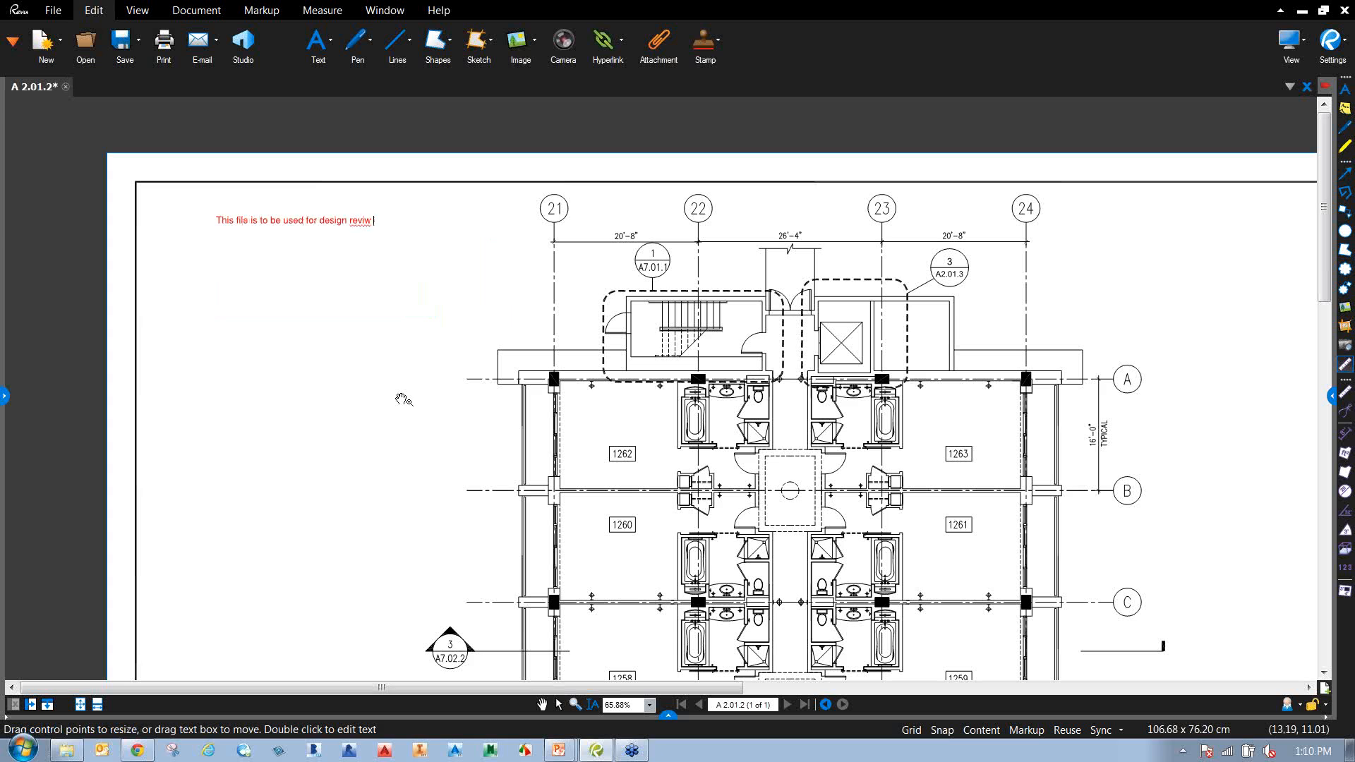
{"action": "key", "text": "BackSpace"}
{"action": "type", "text": "ew today"}
{"action": "key", "text": "Escape"}
Autosize the text box and resize it so the note wraps onto two lines.
{"action": "scroll", "coordinate": [402, 418], "scroll_direction": "down", "scroll_amount": 1}
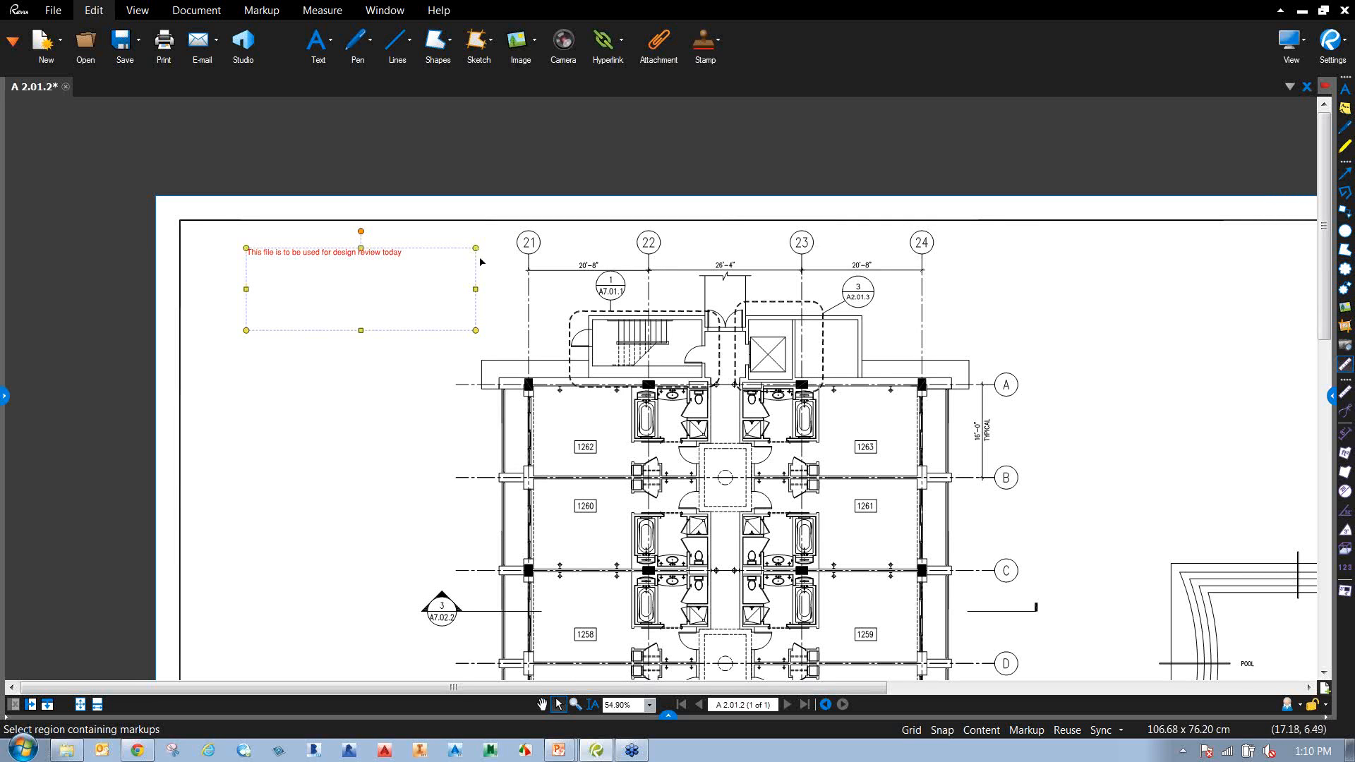
{"action": "right_click", "coordinate": [398, 258]}
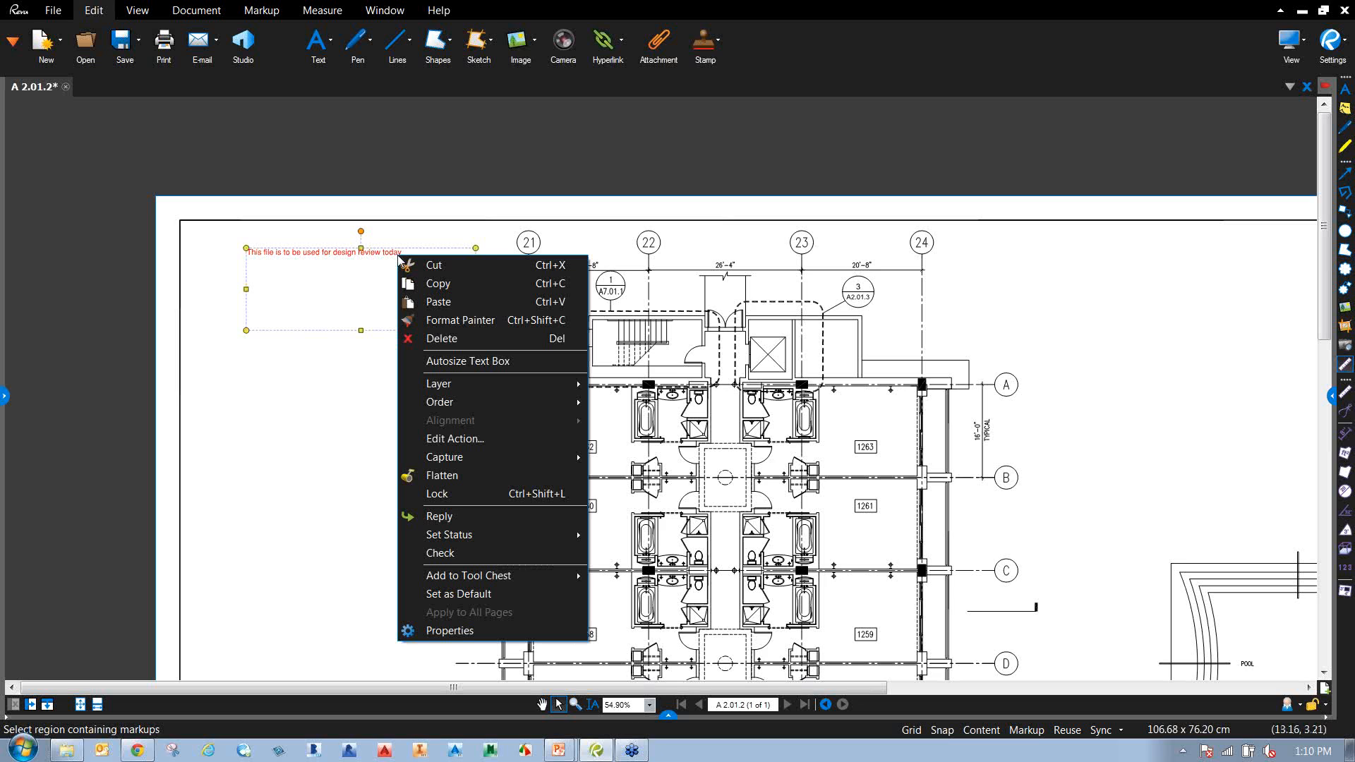
{"action": "left_click", "coordinate": [455, 363]}
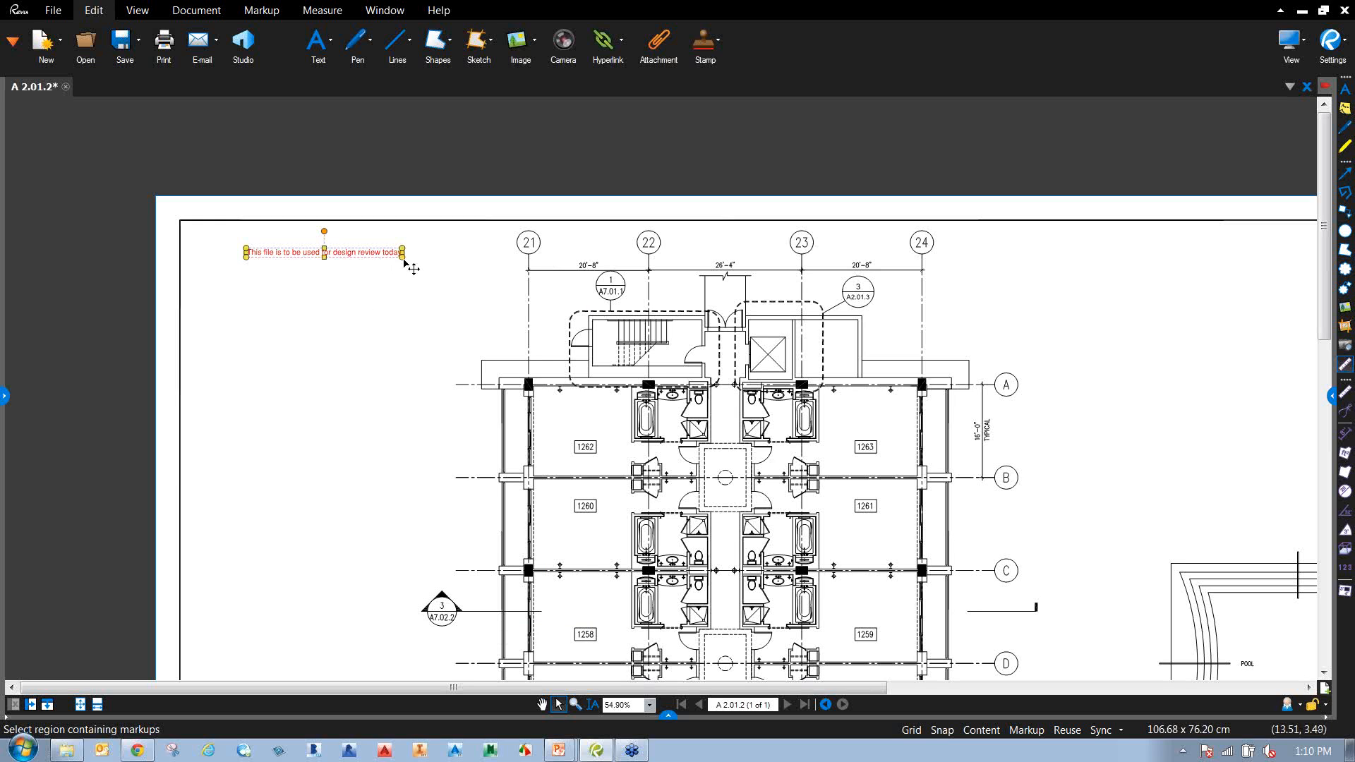
{"action": "left_click_drag", "start_coordinate": [403, 258], "coordinate": [388, 283]}
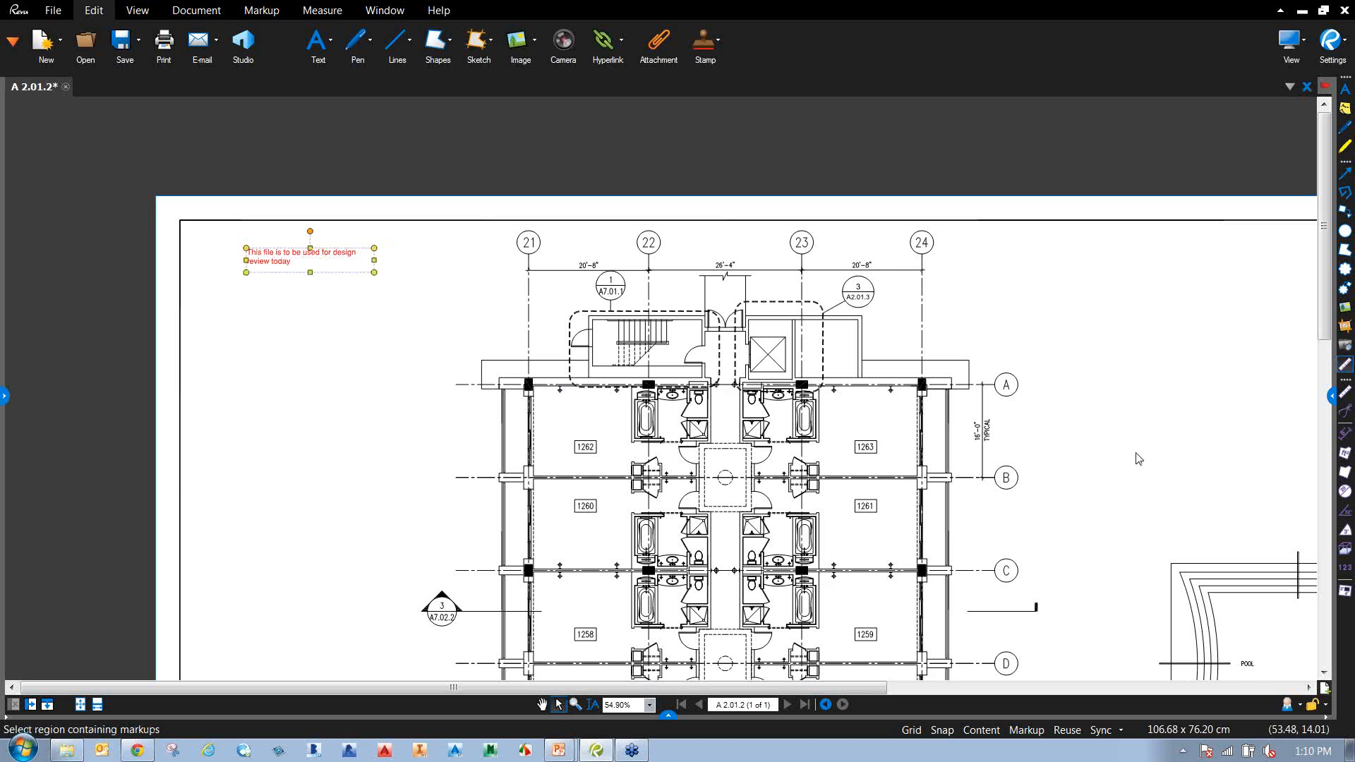
Set the text box's outline colour to blue in the Properties panel.
{"action": "left_click", "coordinate": [1331, 401]}
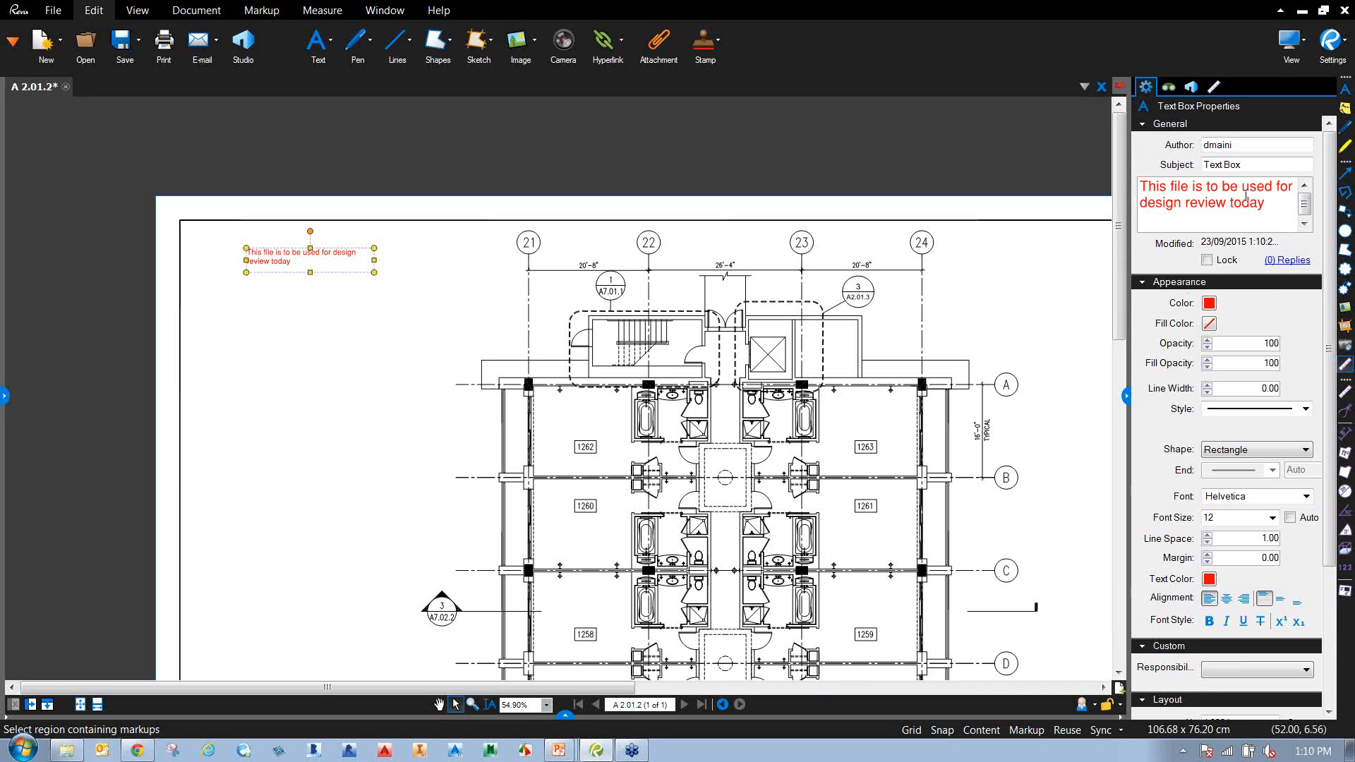
{"action": "key", "text": "ctrl"}
{"action": "key", "text": "ctrl"}
{"action": "left_click", "coordinate": [1209, 303]}
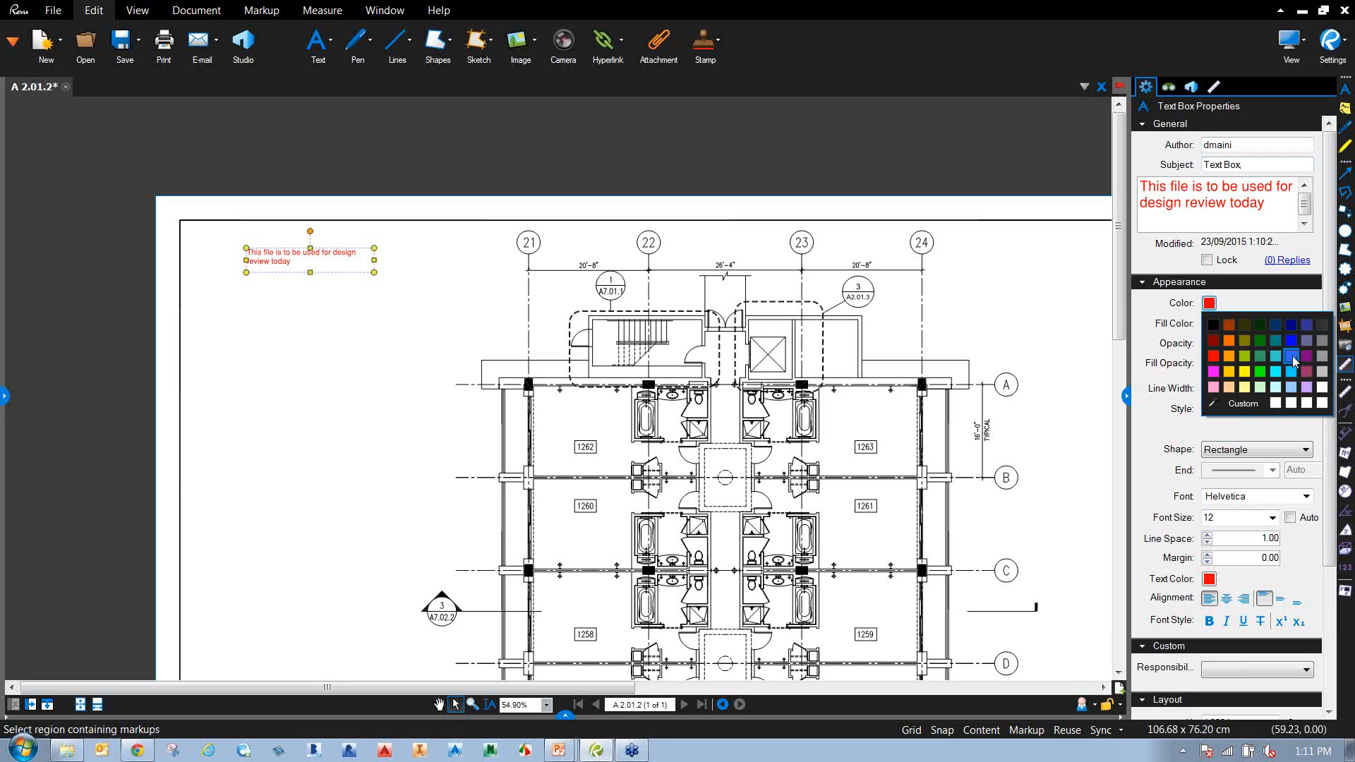
{"action": "left_click", "coordinate": [1292, 356]}
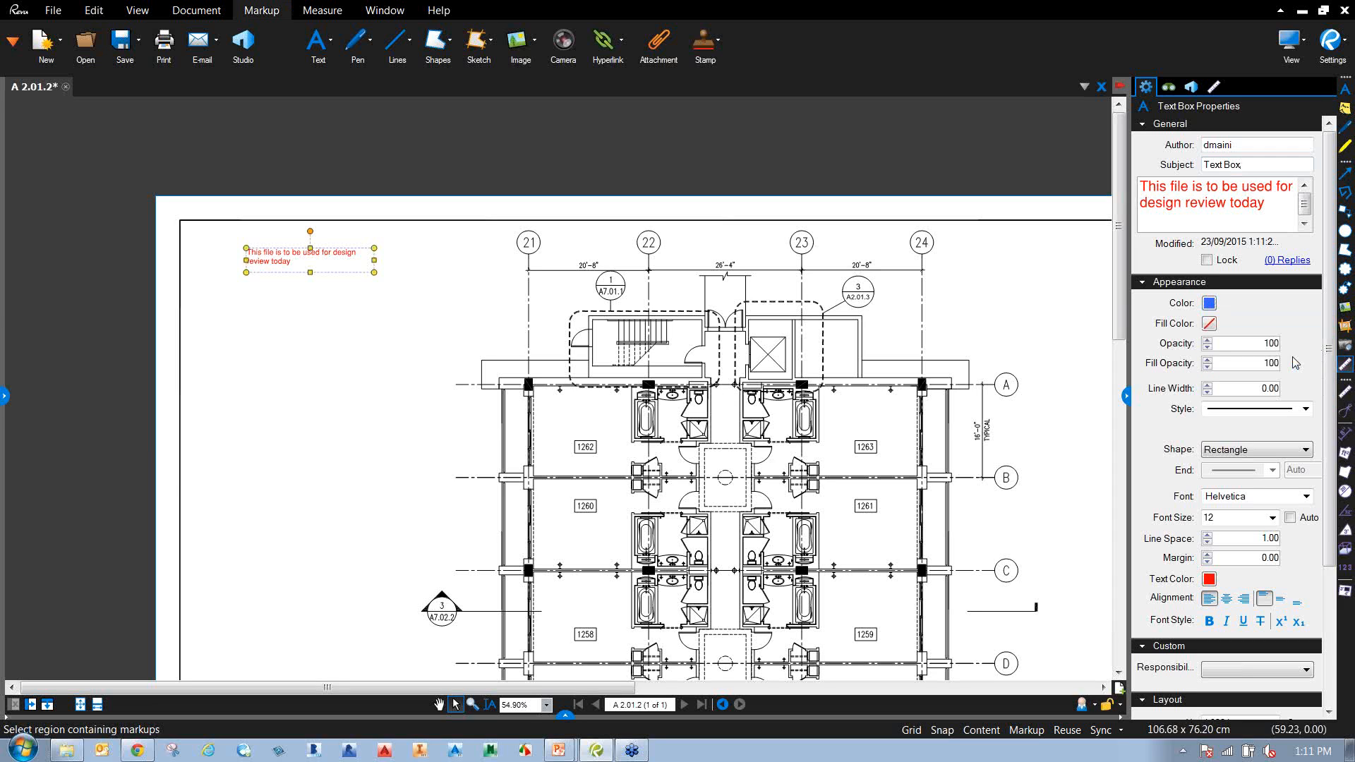
{"action": "left_click", "coordinate": [380, 330]}
{"action": "left_click", "coordinate": [330, 258]}
Make the note's text blue and give the box a rectangular border.
{"action": "left_click", "coordinate": [1210, 578]}
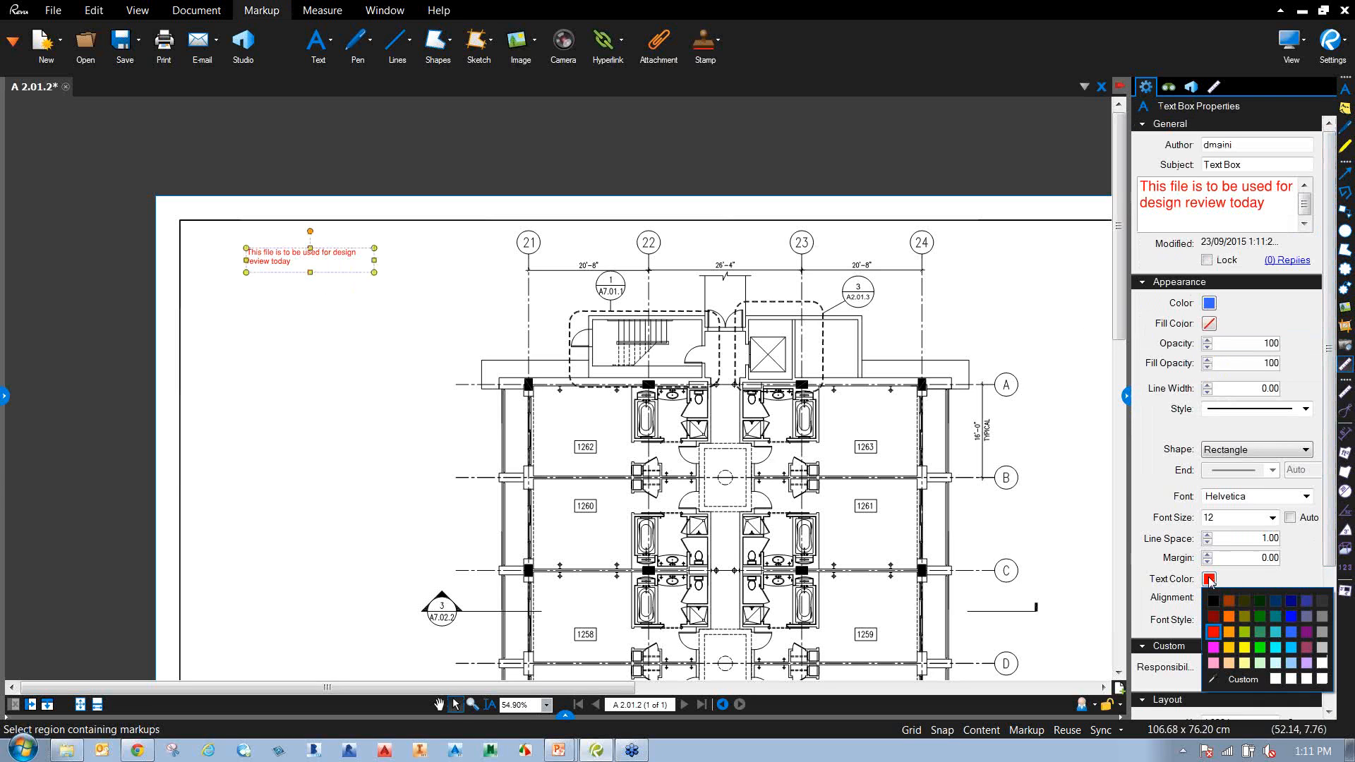
{"action": "left_click", "coordinate": [1296, 620]}
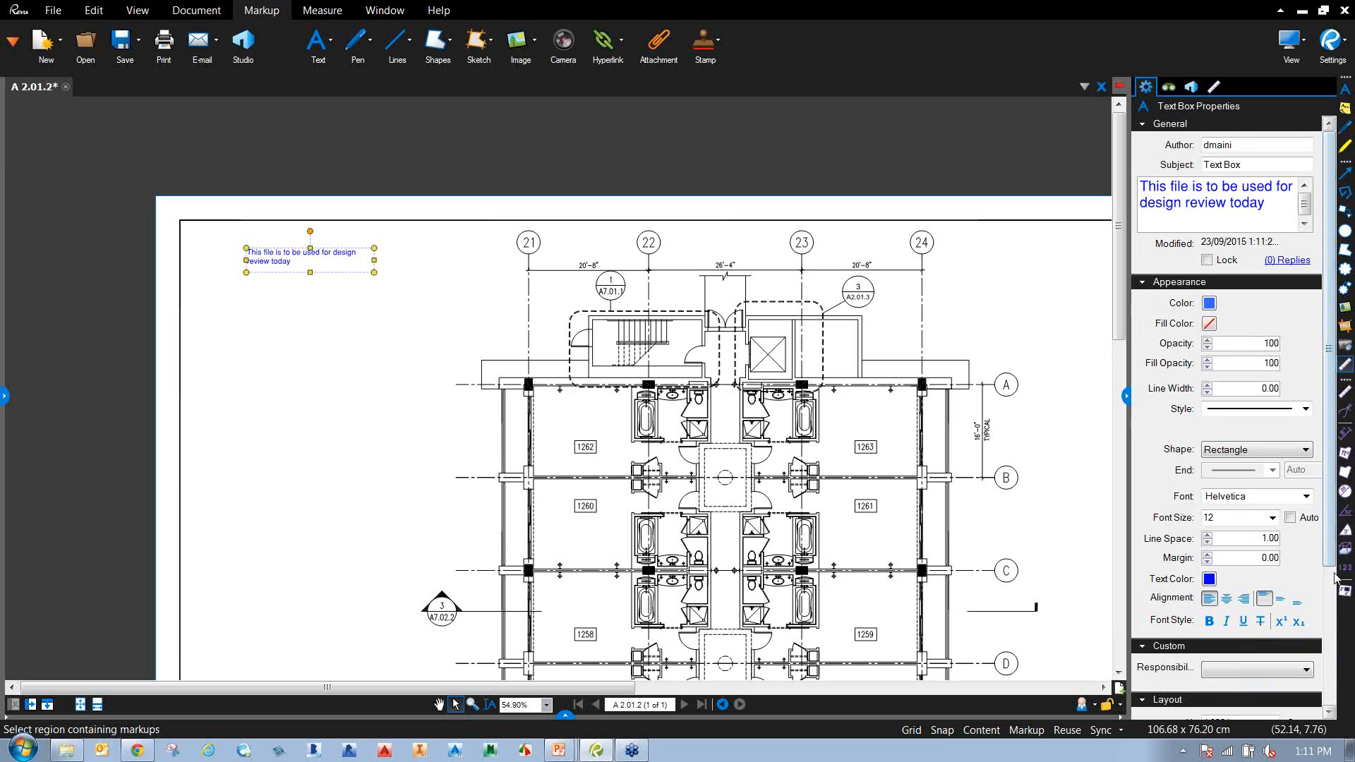
{"action": "scroll", "coordinate": [1274, 620], "scroll_direction": "down", "scroll_amount": 1}
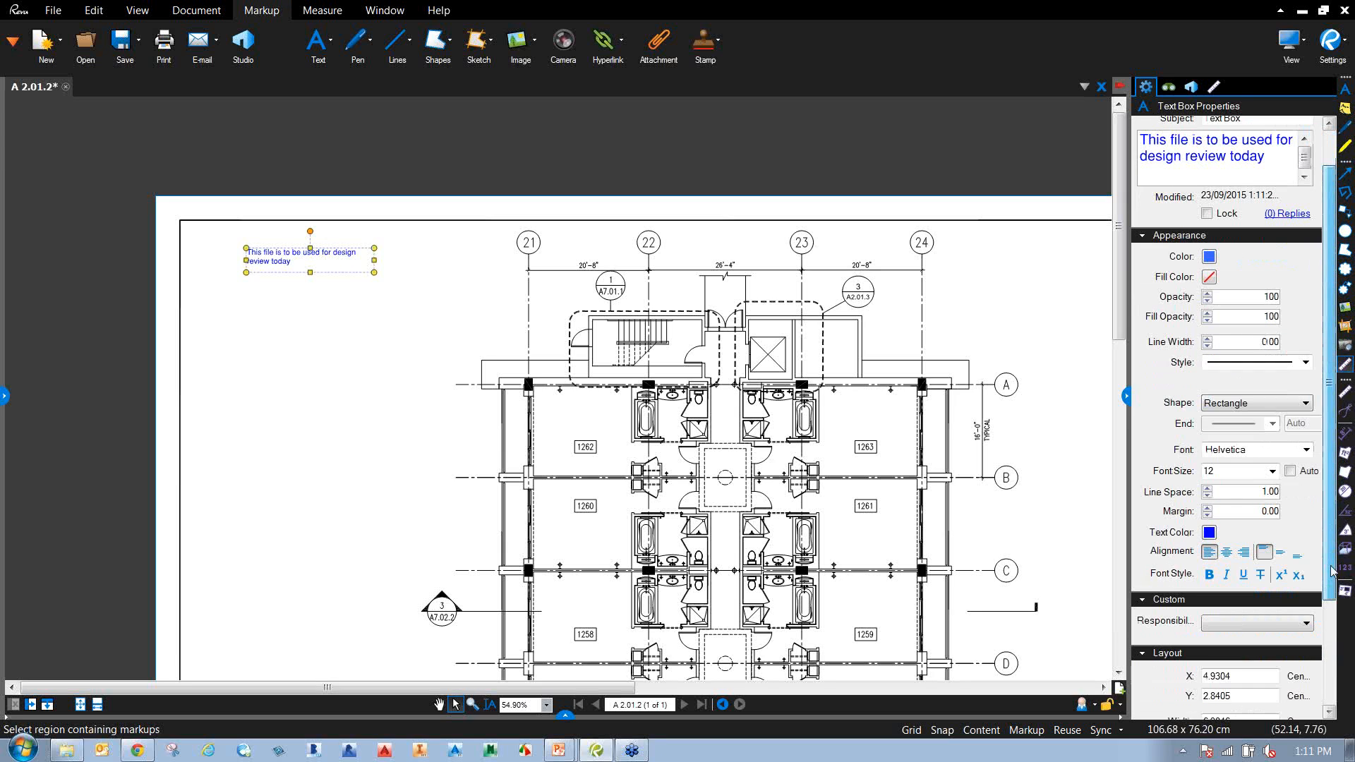
{"action": "left_click", "coordinate": [1286, 406]}
{"action": "left_click", "coordinate": [1250, 420]}
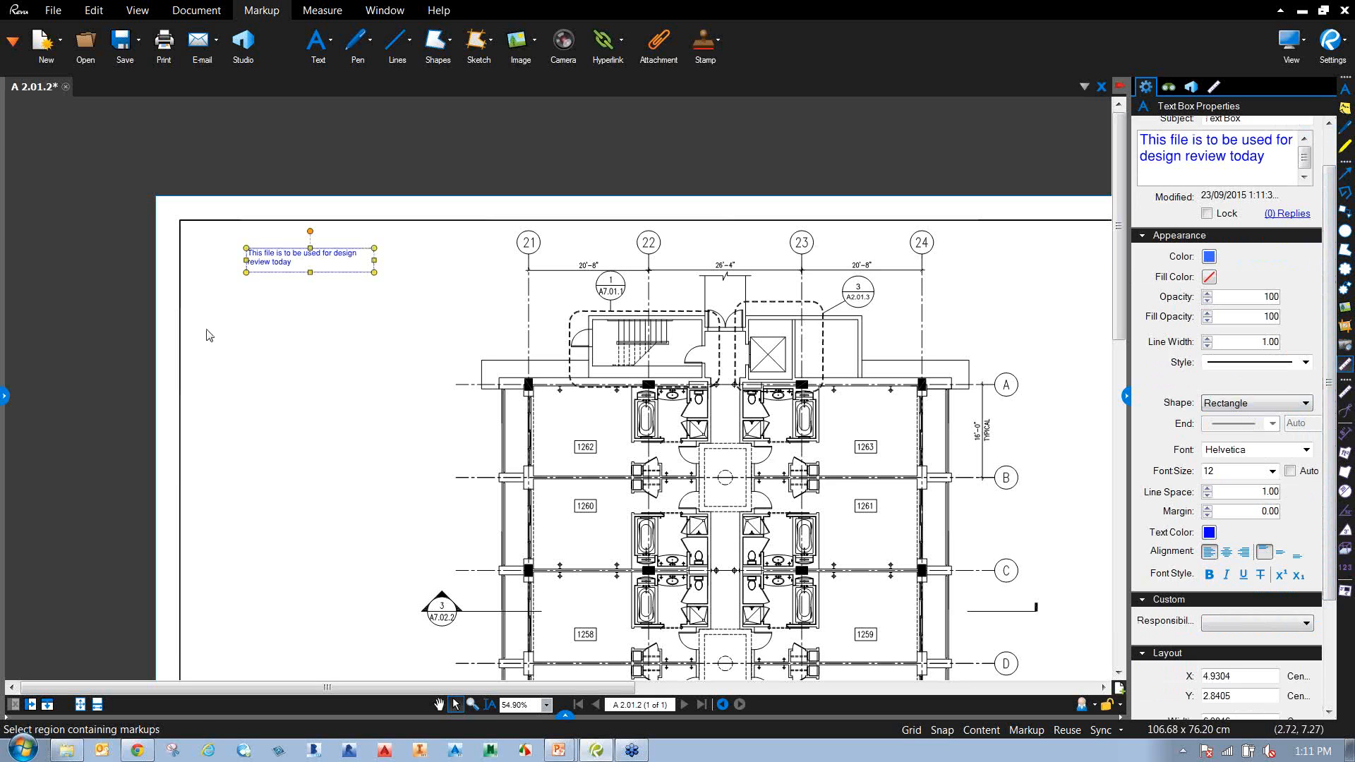
{"action": "left_click", "coordinate": [332, 332]}
{"action": "left_click", "coordinate": [344, 260]}
{"action": "left_click", "coordinate": [354, 308]}
{"action": "left_click", "coordinate": [363, 43]}
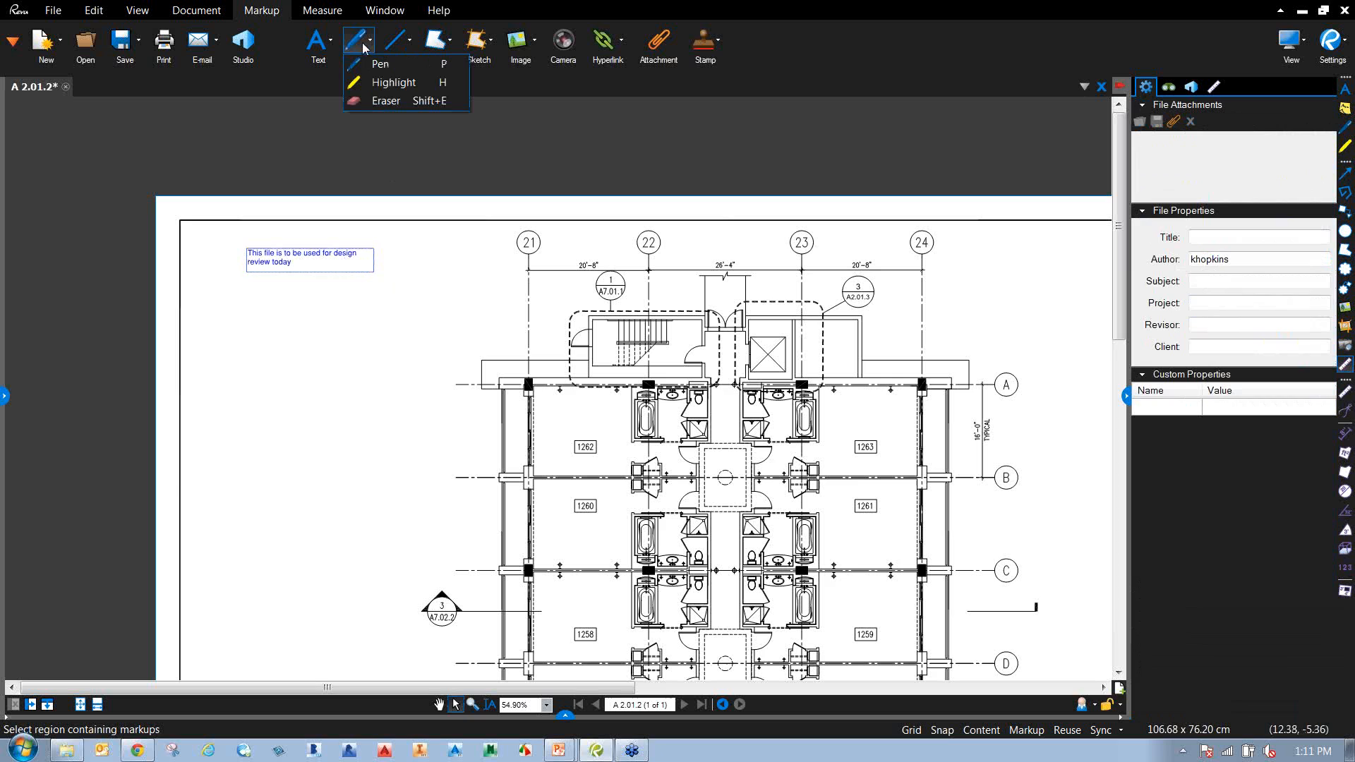
Highlight the 20'-8" dimension, then trace a red polyline around the grid 21/A column.
{"action": "left_click", "coordinate": [393, 82]}
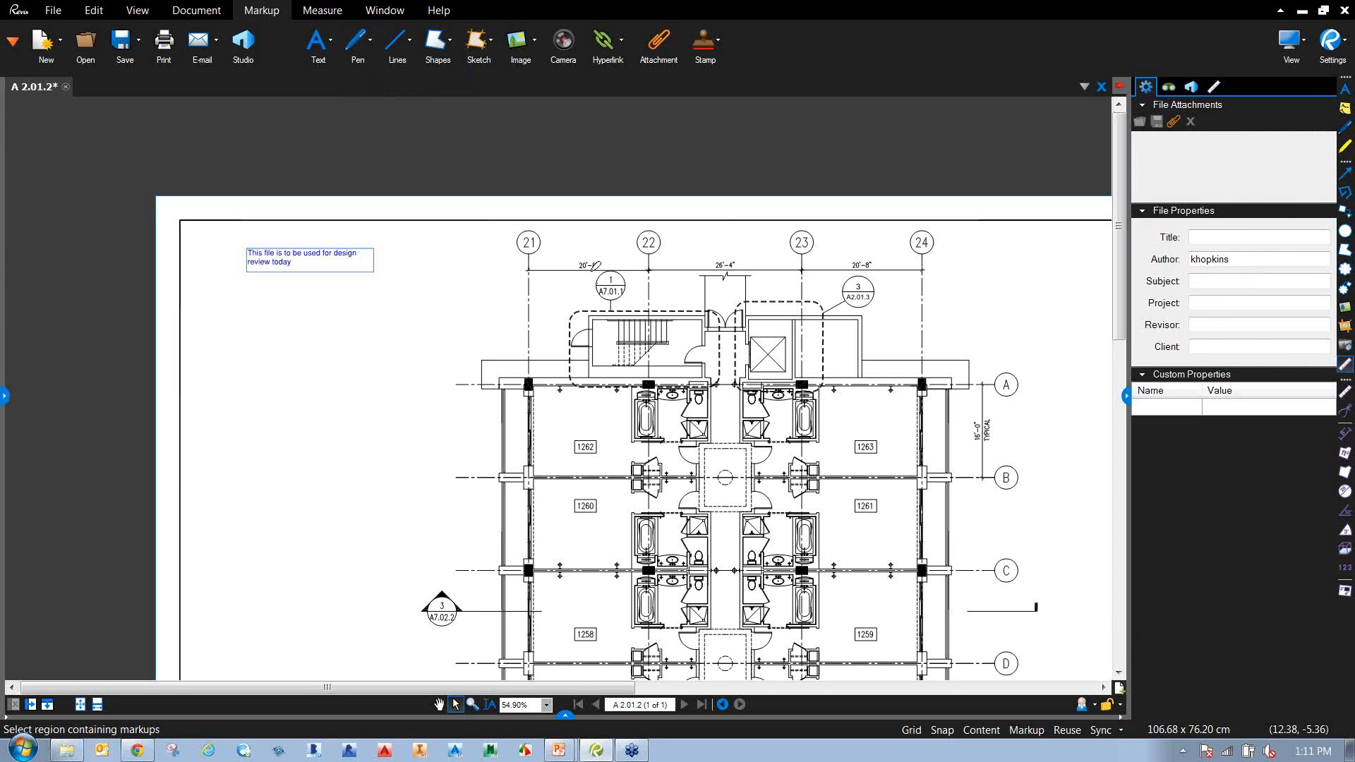
{"action": "mouse_move", "coordinate": [575, 267]}
{"action": "left_mouse_down"}
{"action": "mouse_move", "coordinate": [598, 266]}
{"action": "mouse_move", "coordinate": [577, 267]}
{"action": "left_mouse_up"}
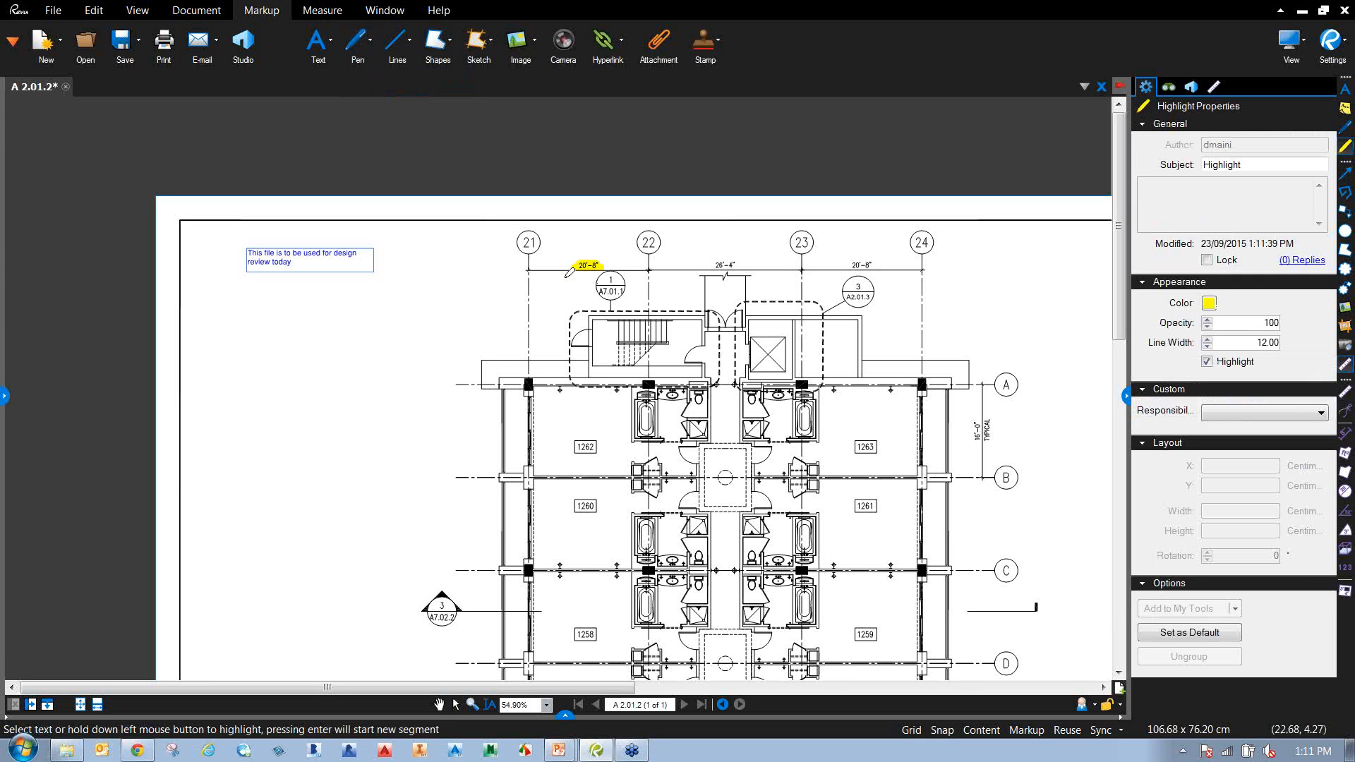
{"action": "left_click", "coordinate": [412, 45]}
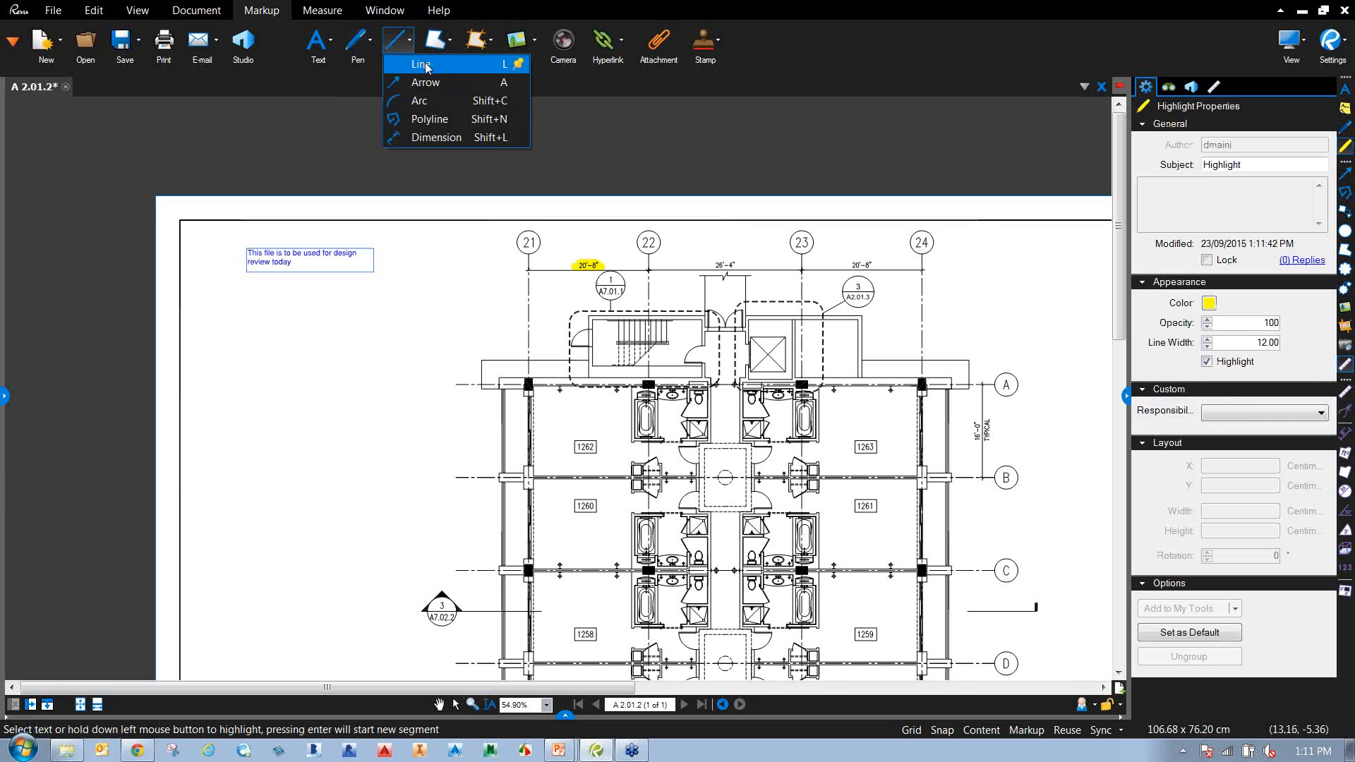
{"action": "left_click", "coordinate": [443, 120]}
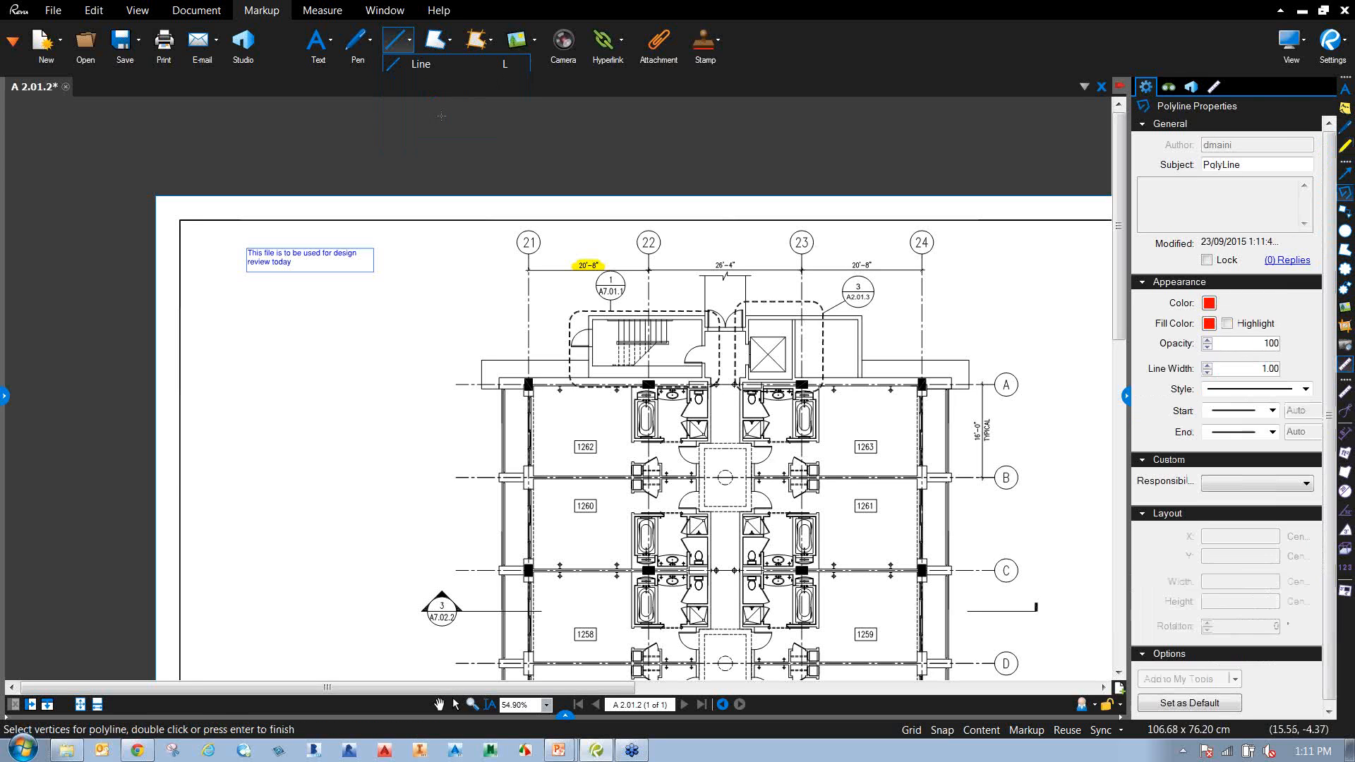
{"action": "left_click", "coordinate": [563, 406]}
{"action": "left_click", "coordinate": [540, 426]}
{"action": "left_click", "coordinate": [436, 435]}
{"action": "left_click", "coordinate": [459, 384]}
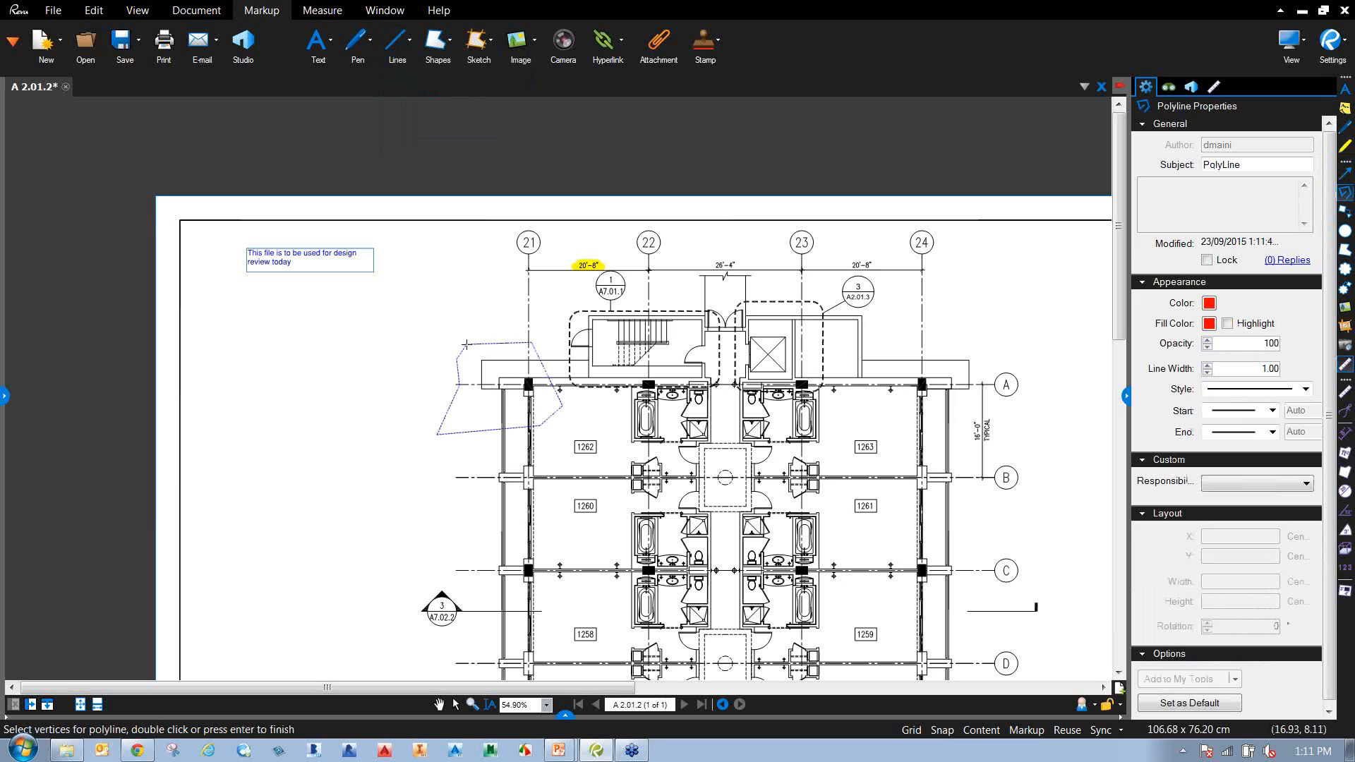
{"action": "double_click", "coordinate": [465, 344]}
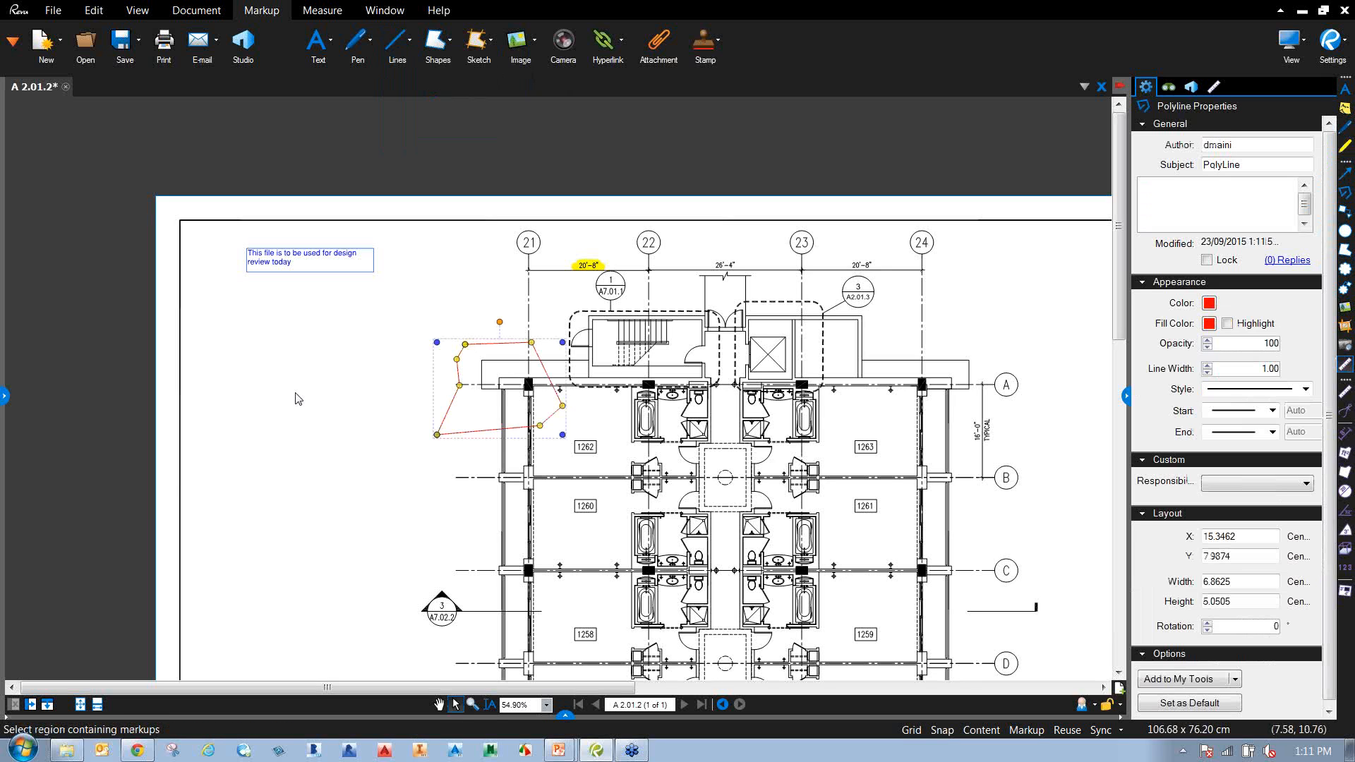
{"action": "left_click", "coordinate": [355, 457]}
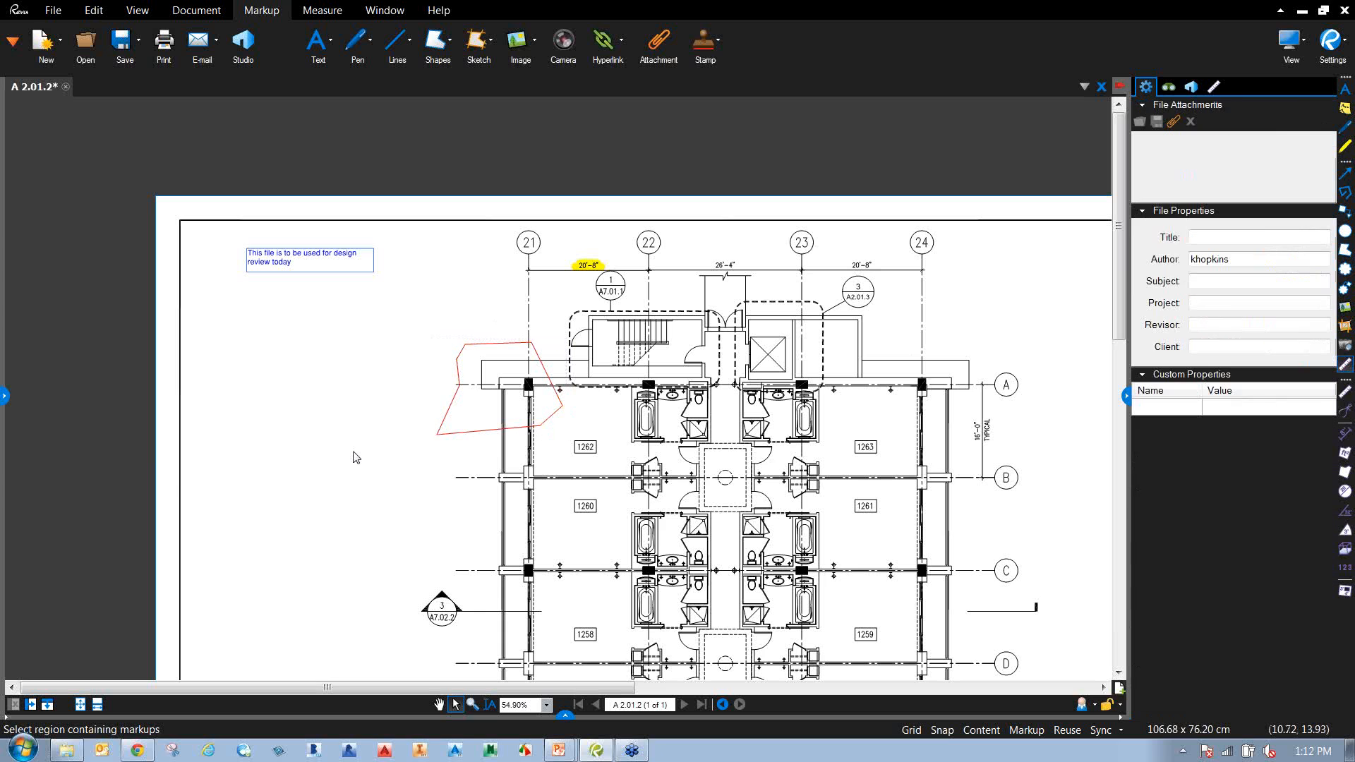
Draw a rectangular polygon over rooms 1260 and 1258, deleting an accidental tiny one.
{"action": "left_click", "coordinate": [448, 48]}
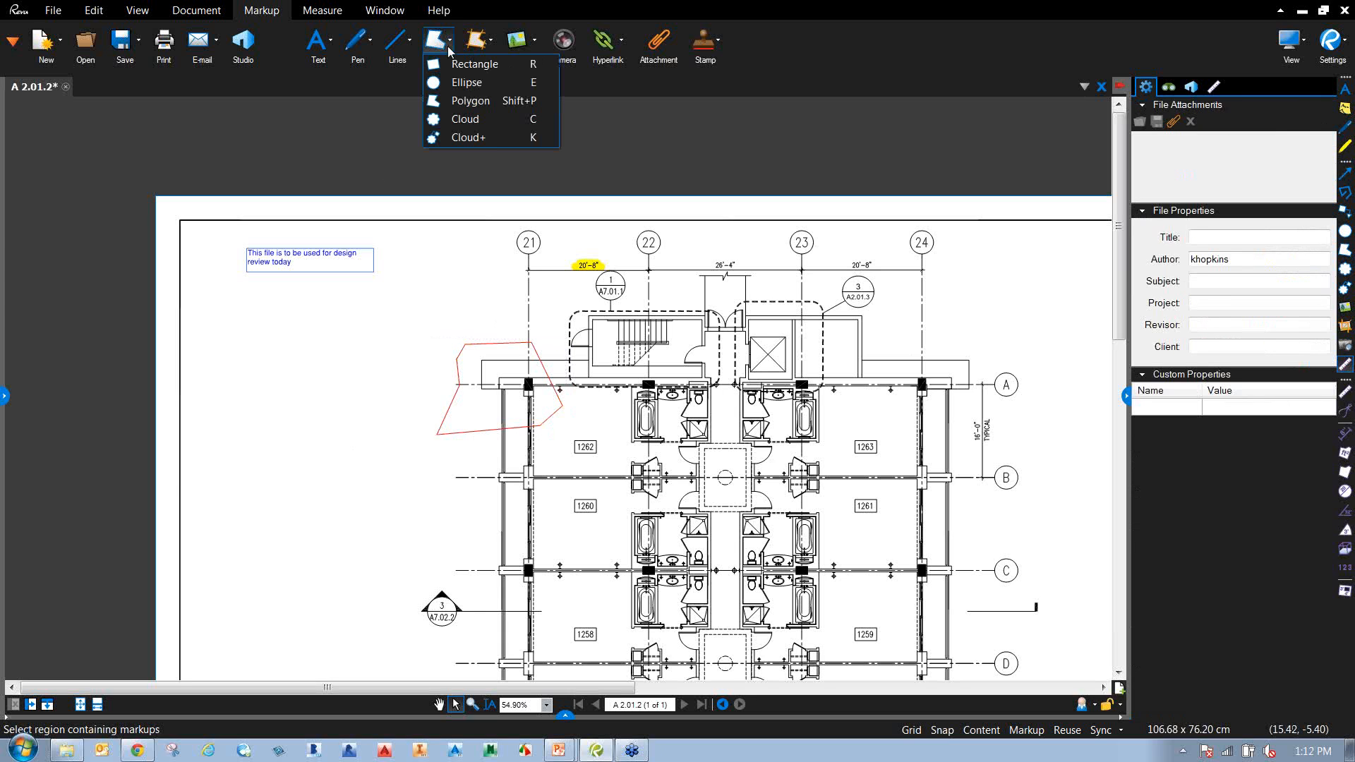
{"action": "left_click", "coordinate": [499, 101]}
{"action": "scroll", "coordinate": [437, 296], "scroll_direction": "down", "scroll_amount": 3}
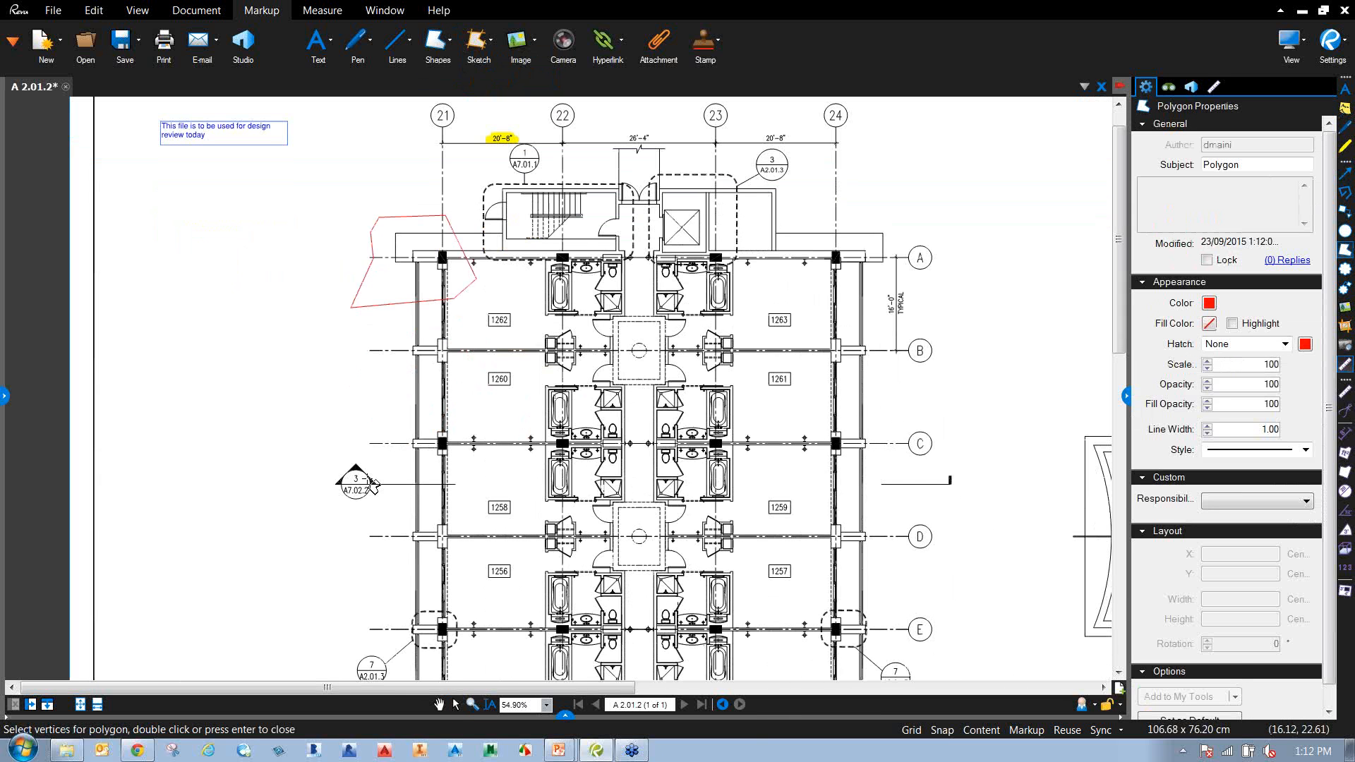
{"action": "double_click", "coordinate": [363, 395]}
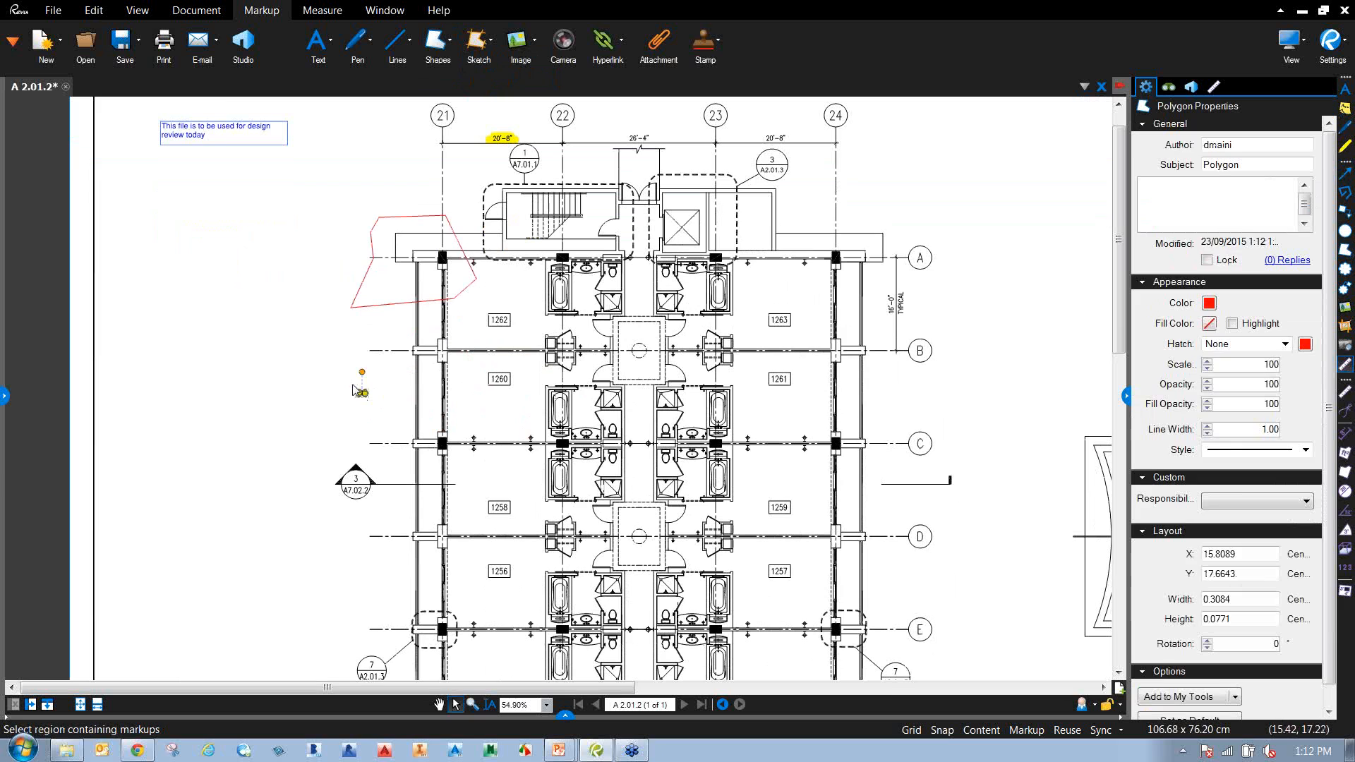
{"action": "key", "text": "Delete"}
{"action": "left_click", "coordinate": [477, 43]}
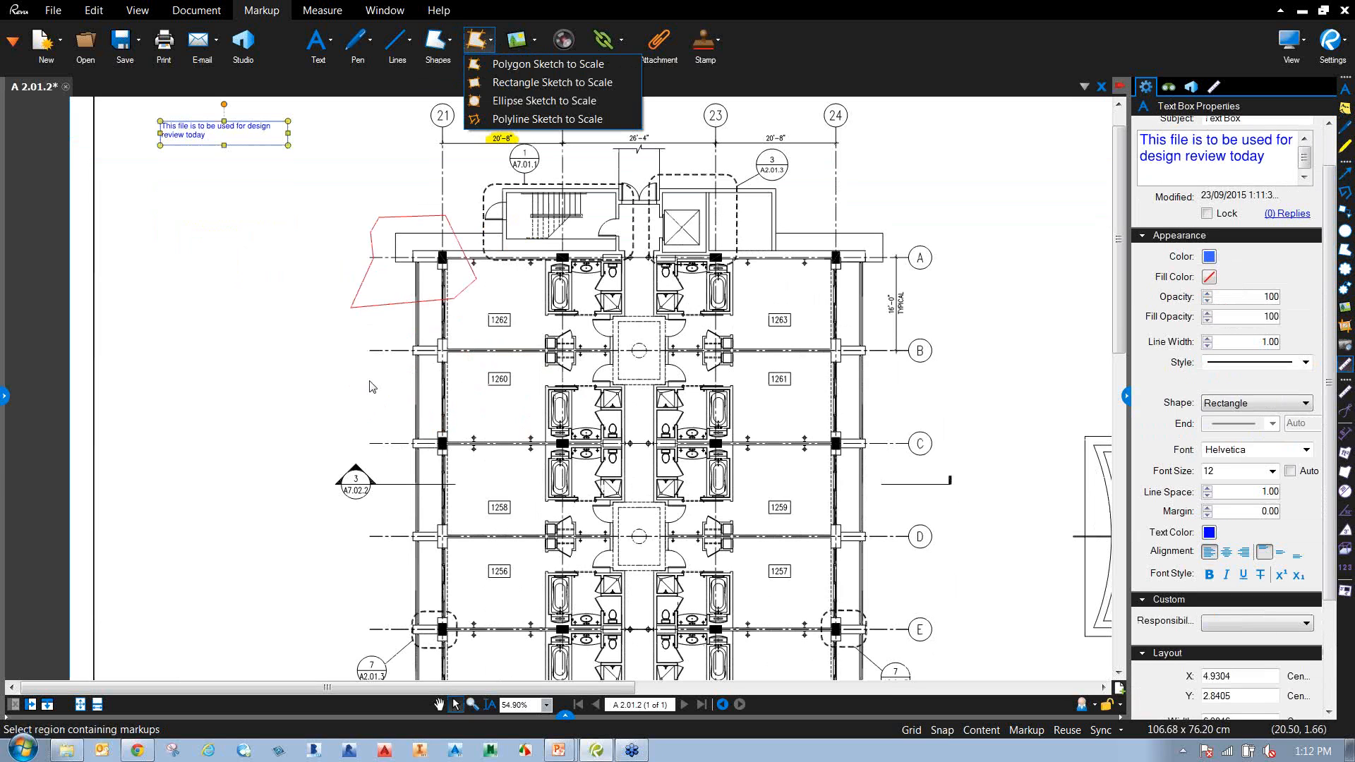
{"action": "left_click", "coordinate": [447, 44]}
{"action": "left_click", "coordinate": [468, 101]}
{"action": "left_click", "coordinate": [344, 350]}
{"action": "left_click_drag", "start_coordinate": [492, 473], "coordinate": [505, 517]}
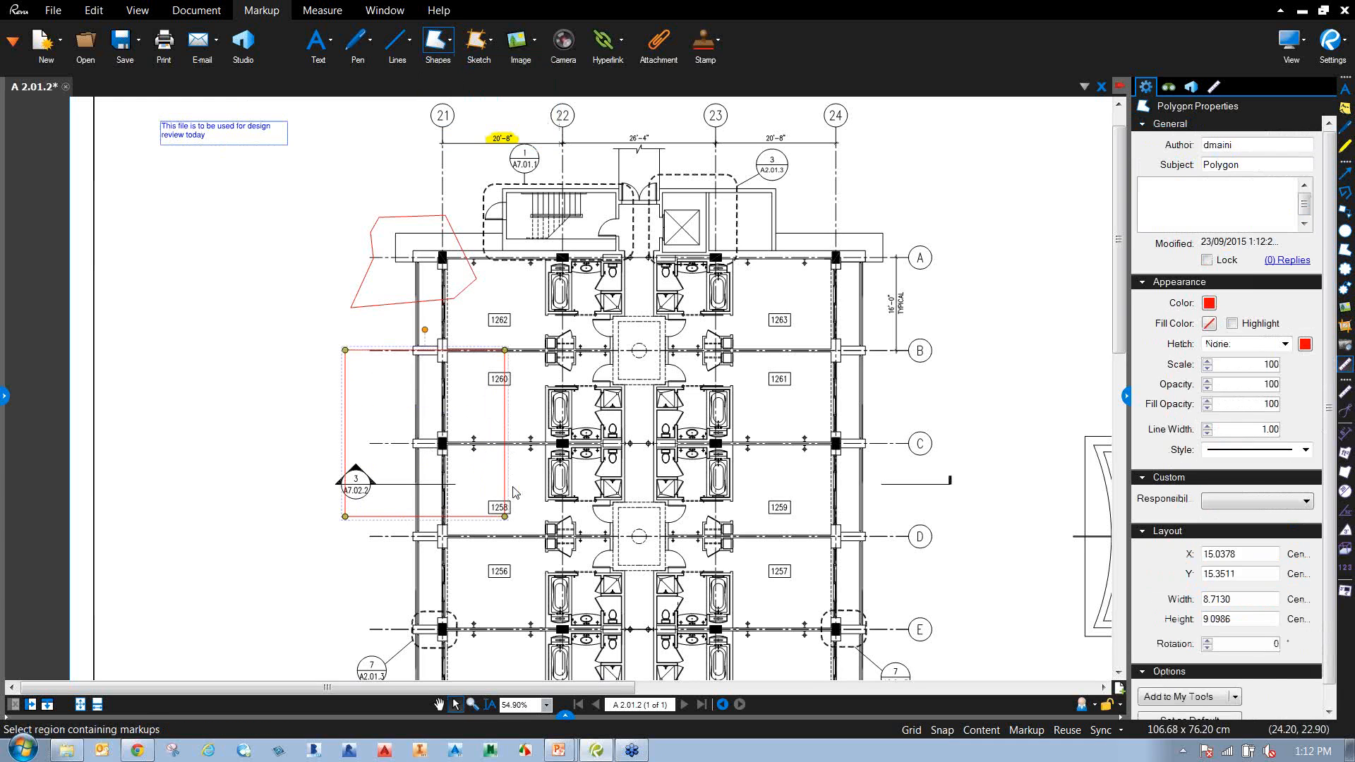
Add a vertex on the polygon's left edge and pull it inward to notch it.
{"action": "right_click", "coordinate": [347, 428]}
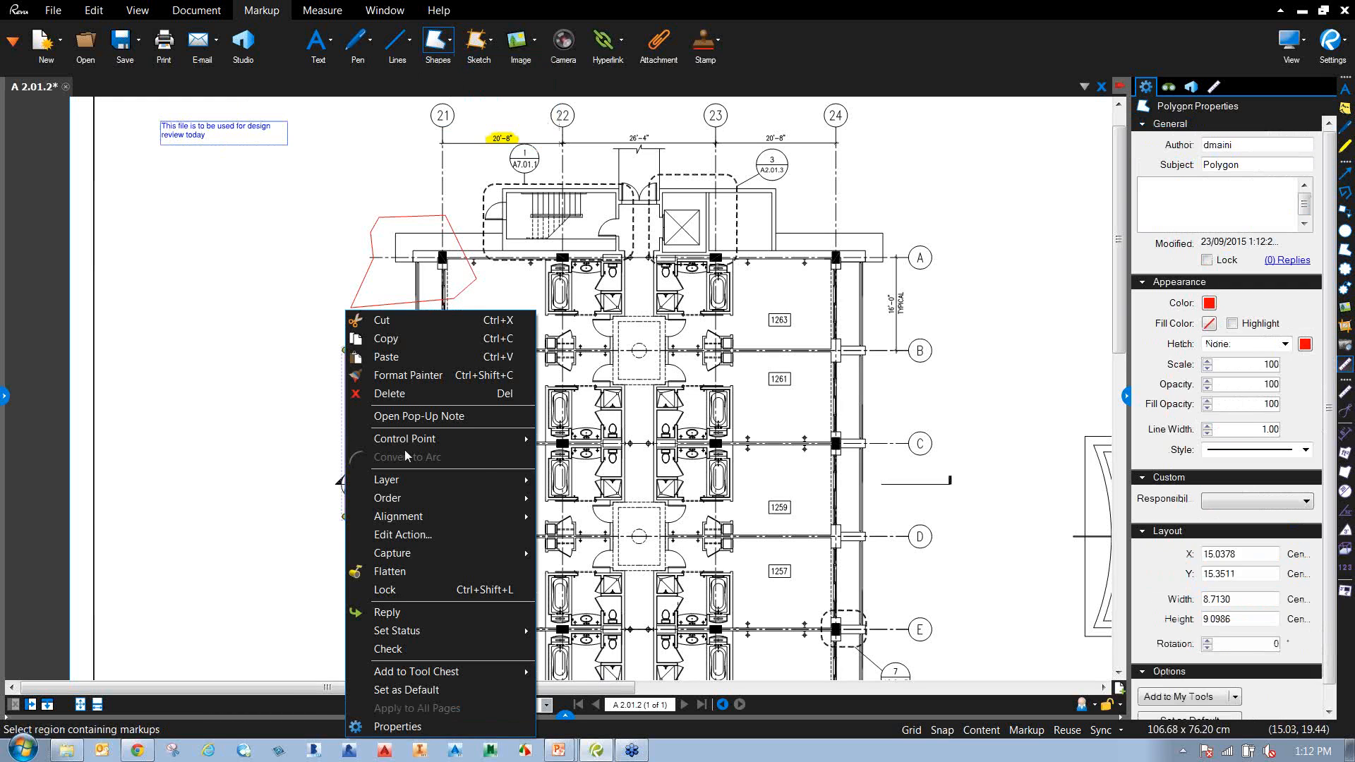
{"action": "mouse_move", "coordinate": [479, 444]}
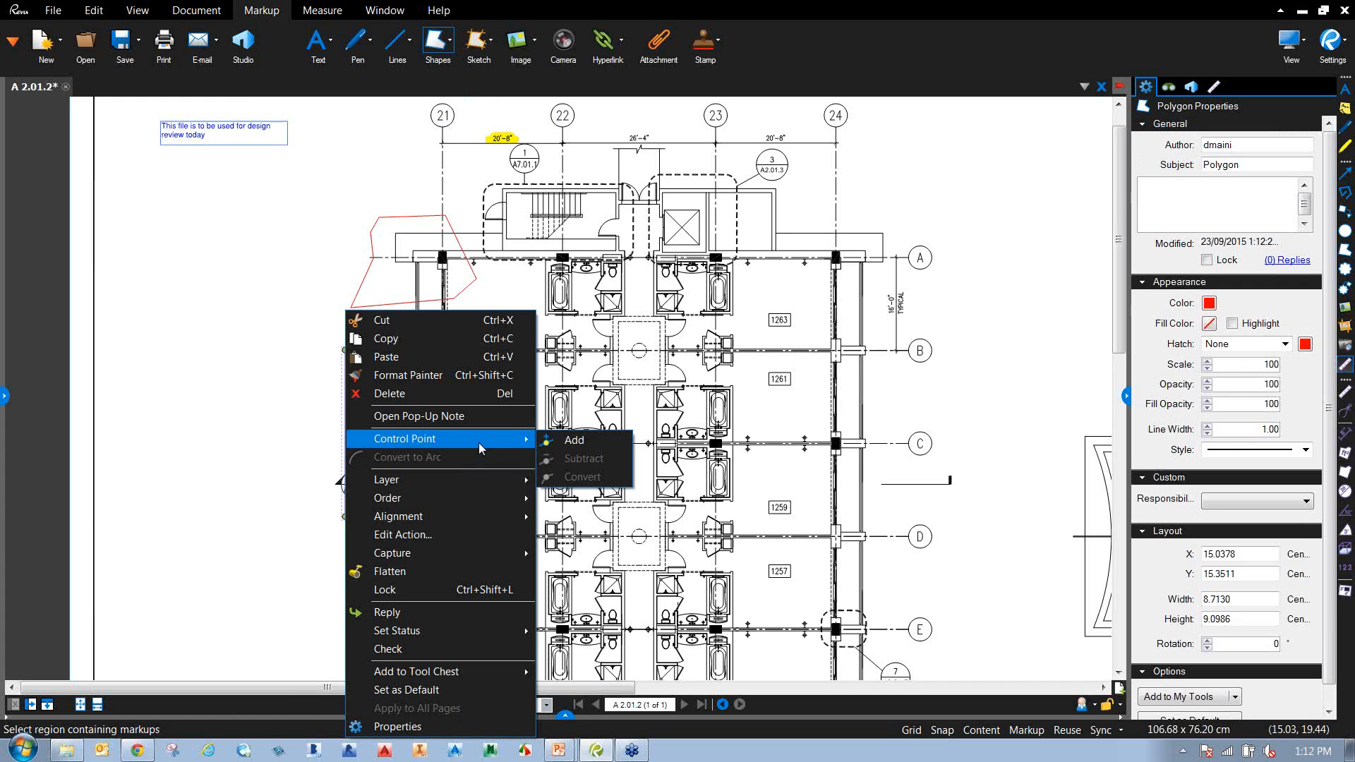
{"action": "left_click", "coordinate": [570, 440]}
{"action": "left_click_drag", "start_coordinate": [346, 425], "coordinate": [396, 468]}
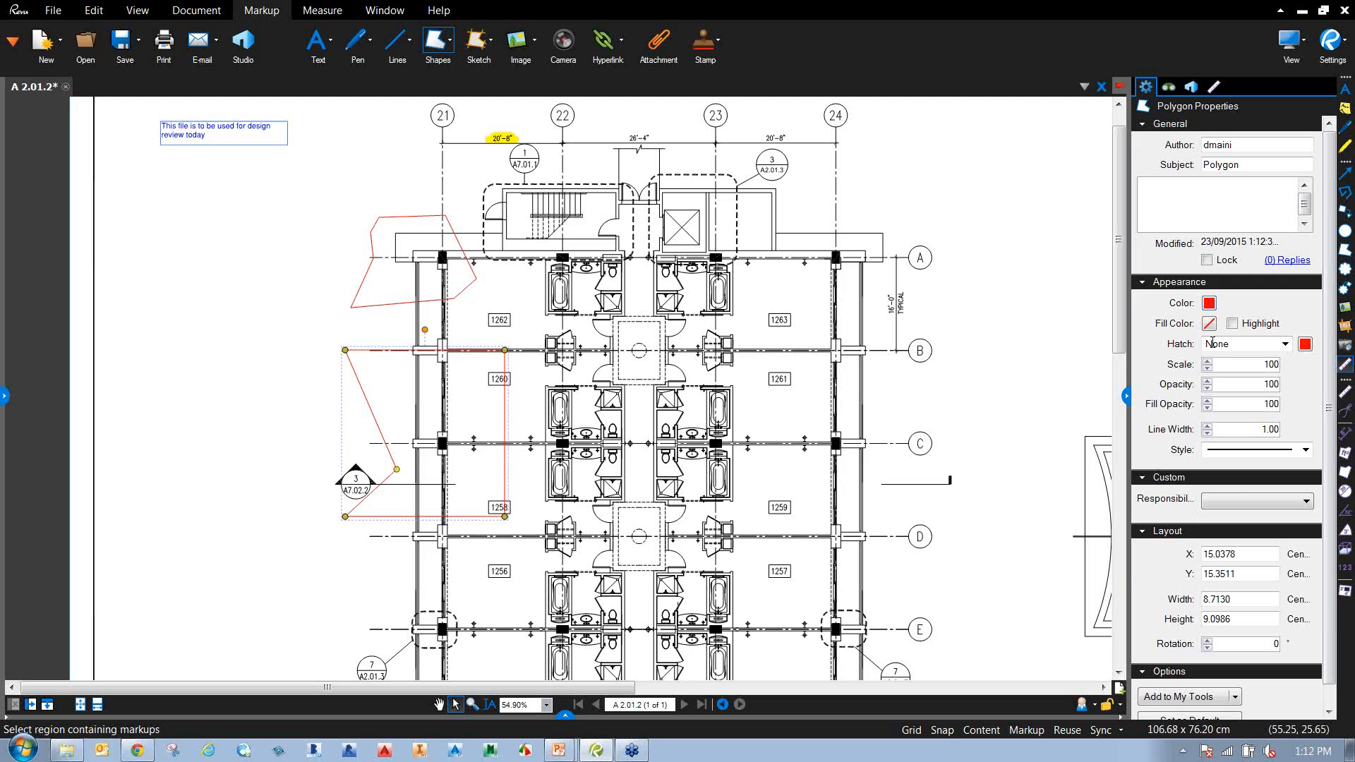
Give the polygon a blue outline, light-blue 40% highlight fill and Diagonal Brick hatch.
{"action": "left_click", "coordinate": [1210, 305]}
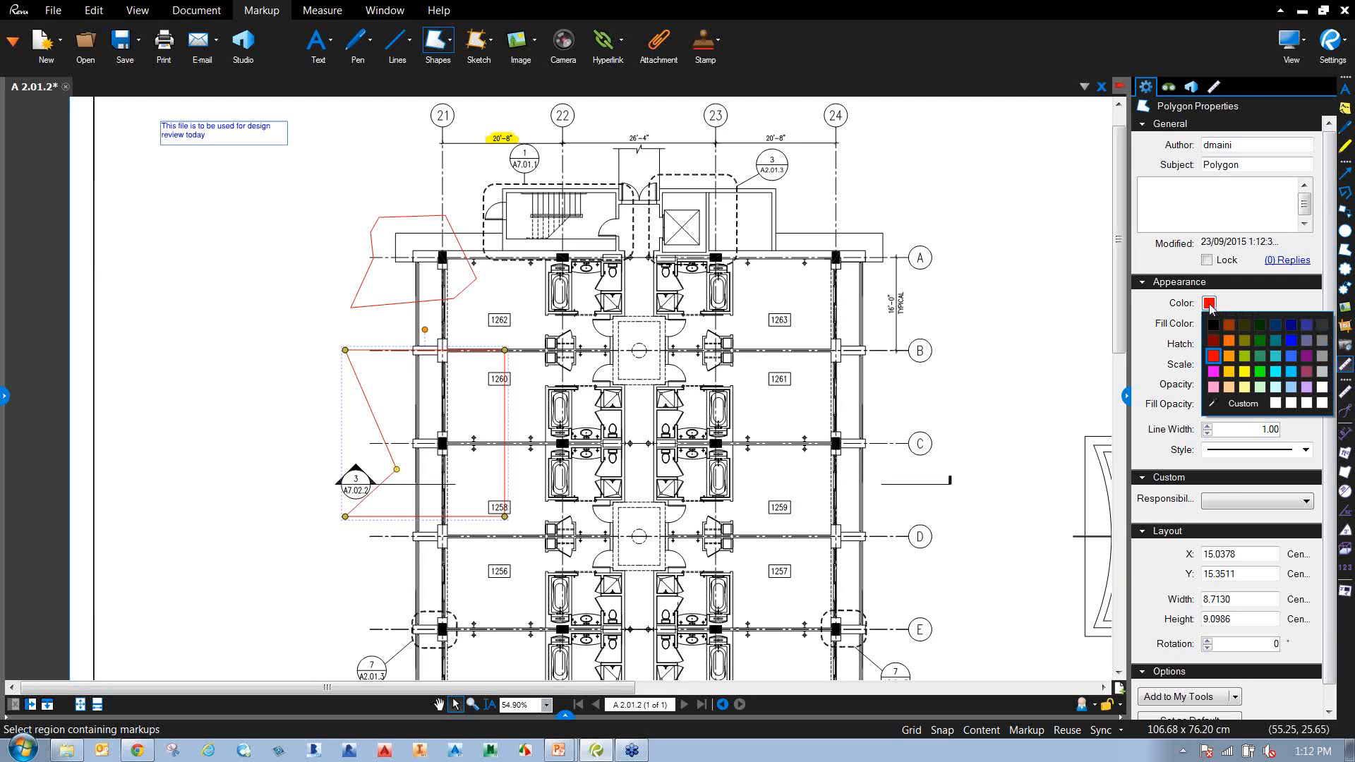
{"action": "left_click", "coordinate": [1292, 343]}
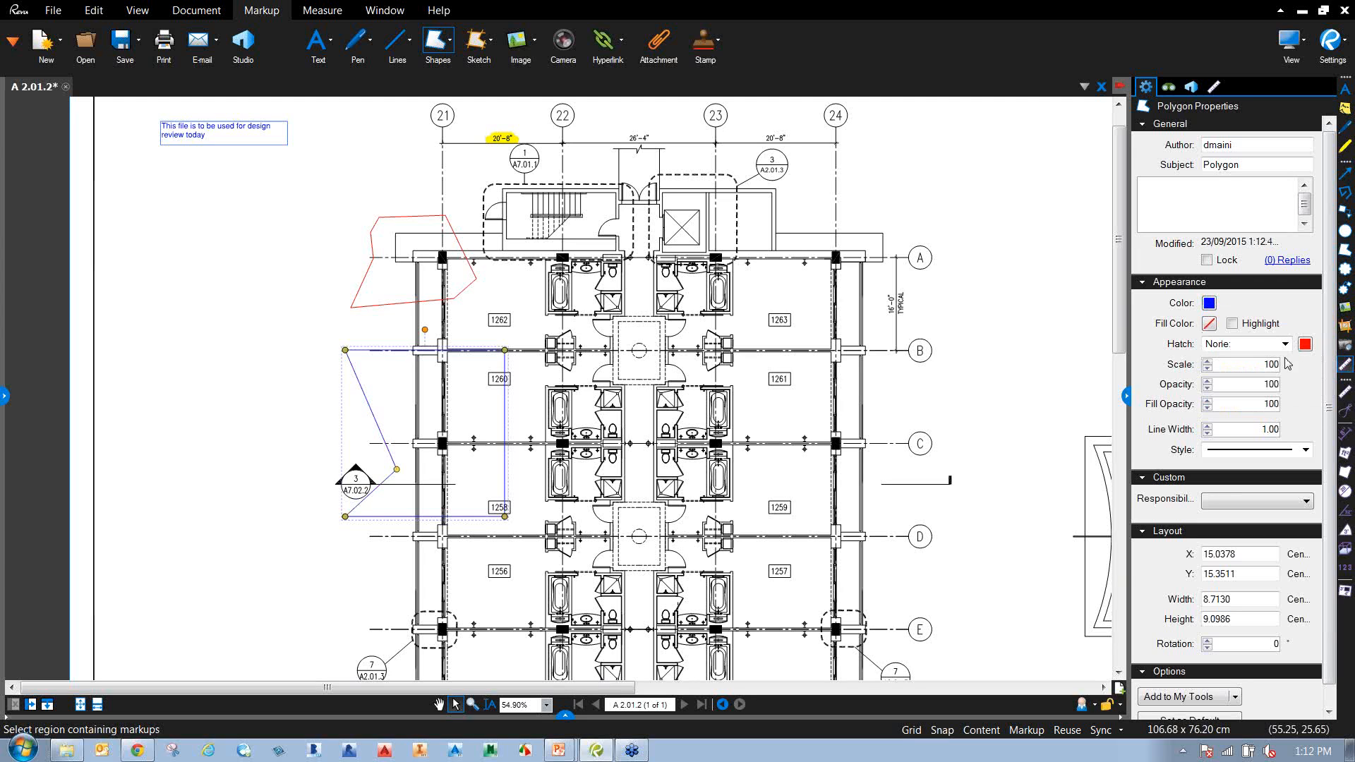
{"action": "left_click", "coordinate": [1210, 324]}
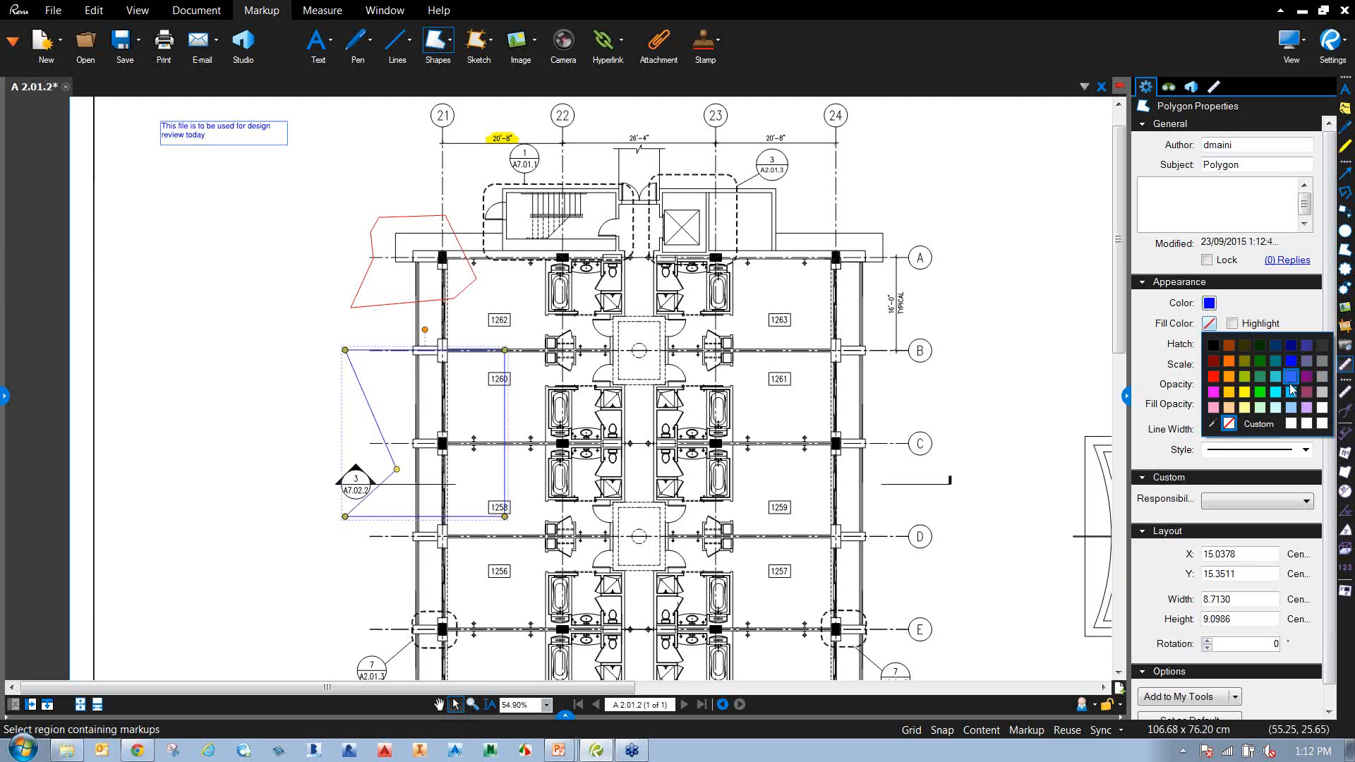
{"action": "left_click", "coordinate": [1293, 414]}
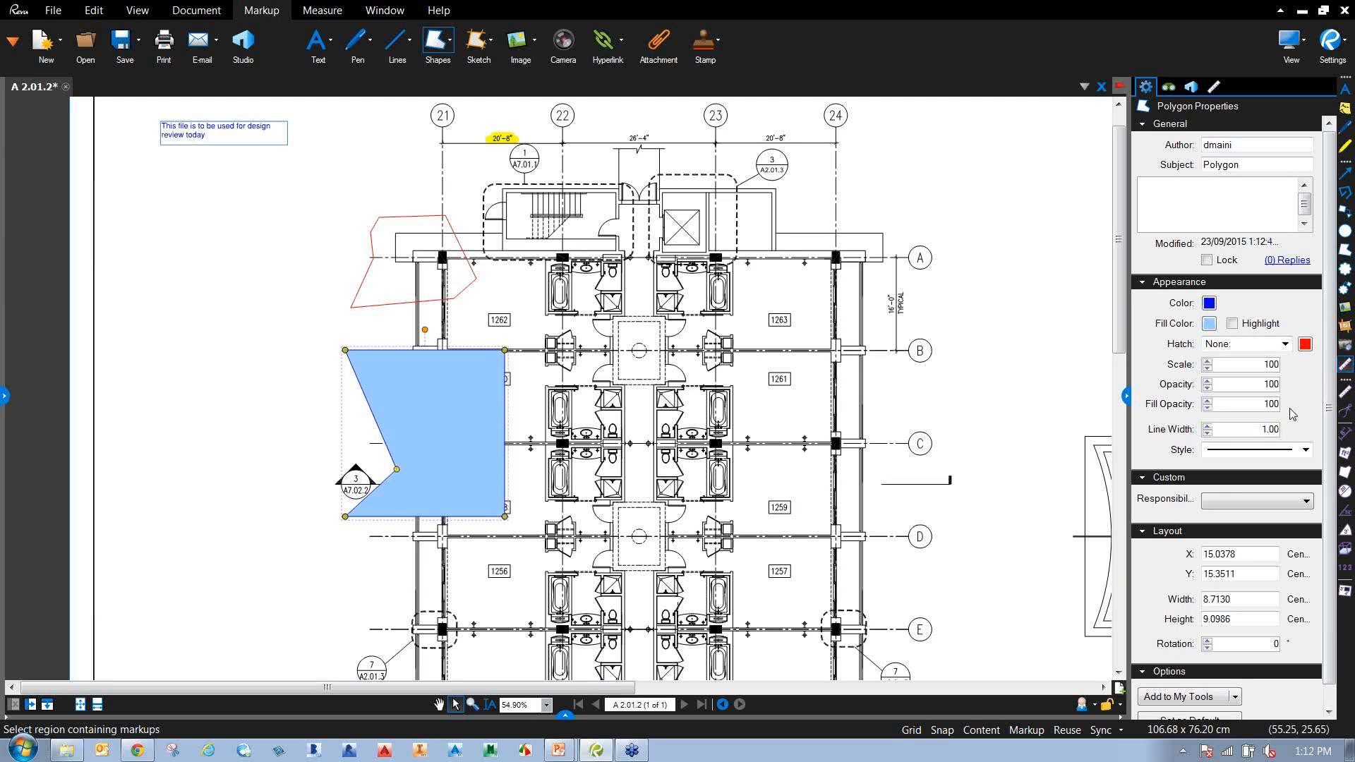
{"action": "left_click", "coordinate": [1231, 324]}
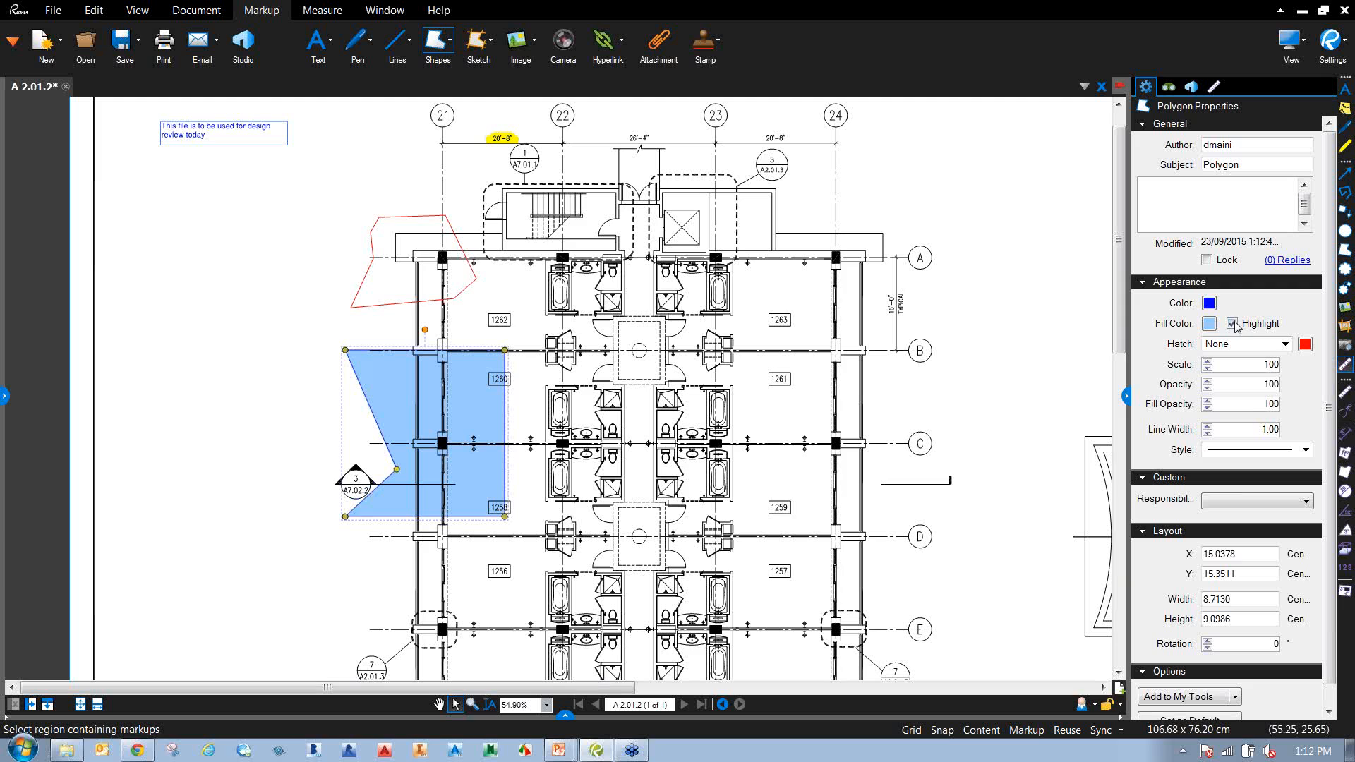
{"action": "type", "text": "40"}
{"action": "key", "text": "Return"}
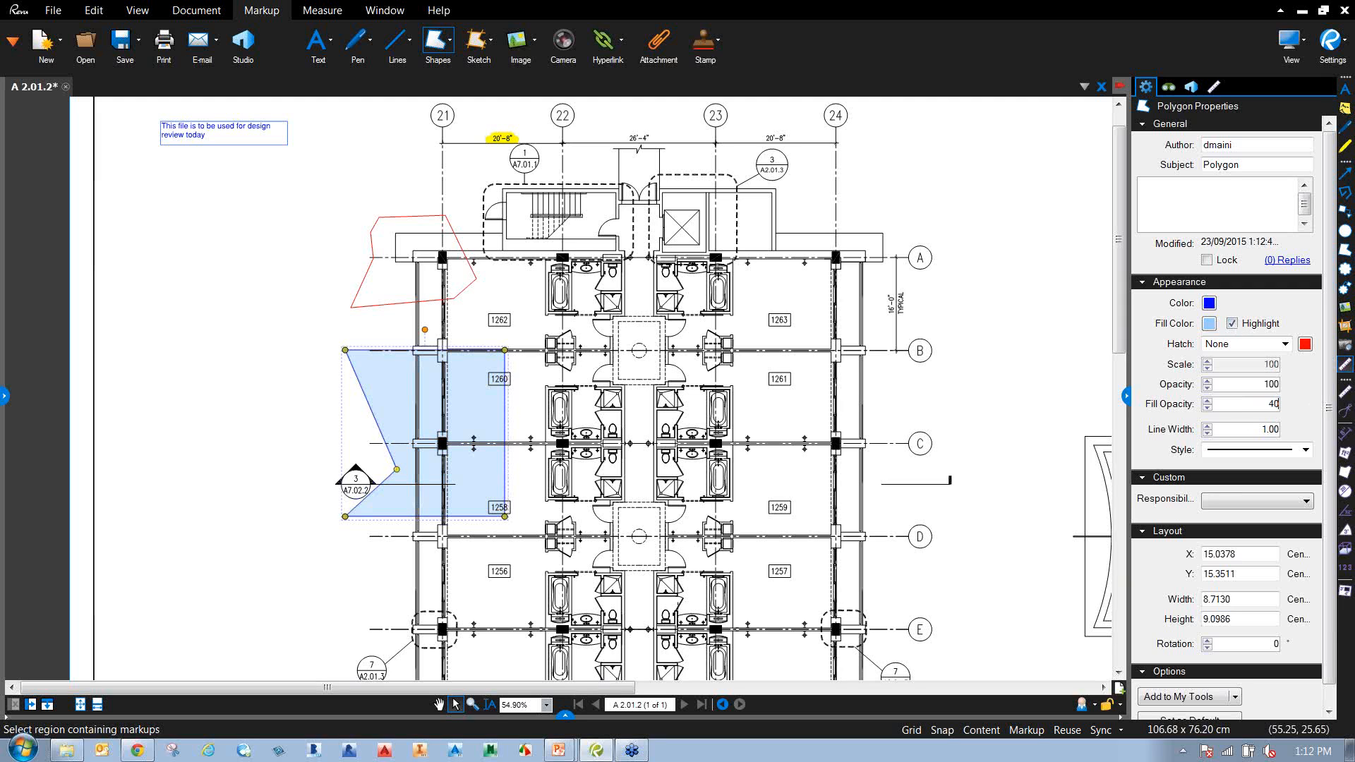
{"action": "left_click", "coordinate": [1285, 345]}
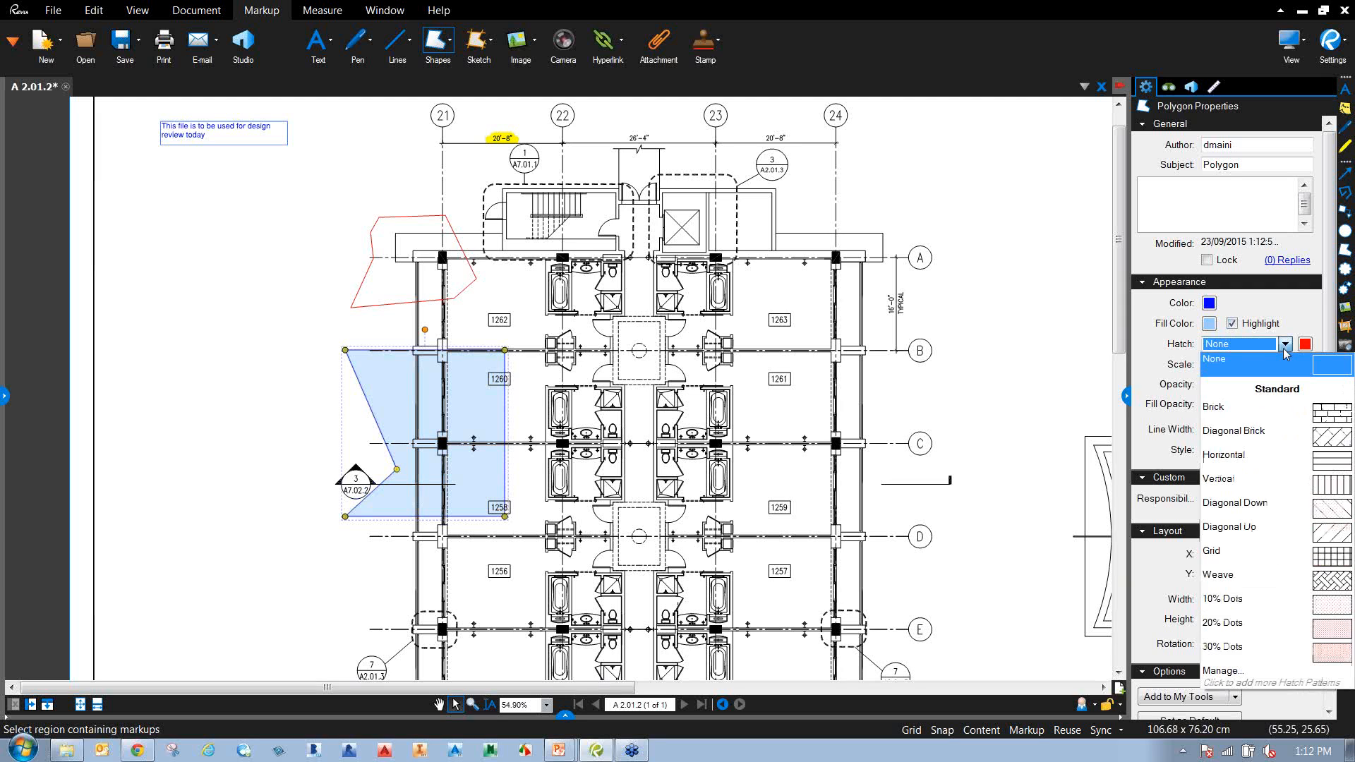
{"action": "left_click", "coordinate": [1264, 437]}
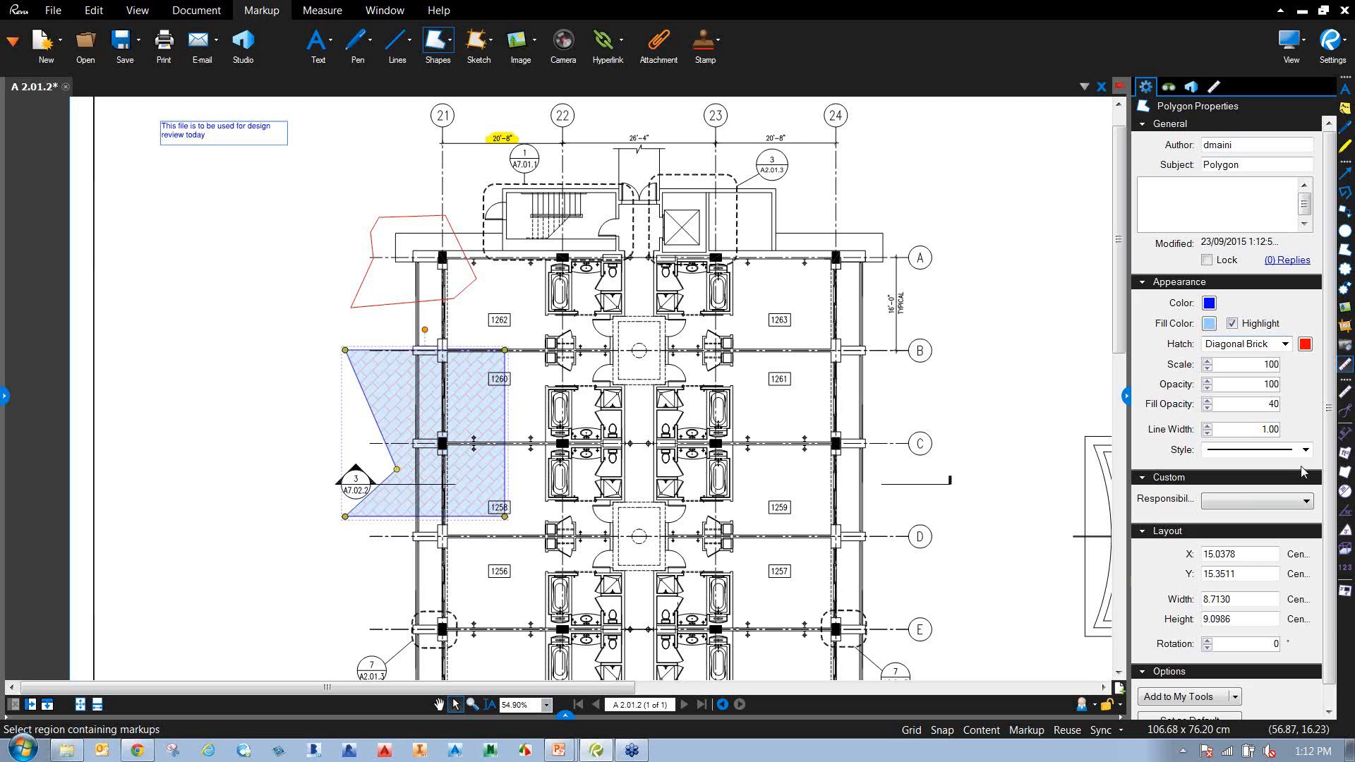
Cloud the grid 24/A column with callout 'This column needs to be changed as per AS details'.
{"action": "left_click", "coordinate": [286, 439]}
{"action": "mouse_move", "coordinate": [593, 498]}
{"action": "left_mouse_down"}
{"action": "mouse_move", "coordinate": [475, 415]}
{"action": "mouse_move", "coordinate": [404, 434]}
{"action": "left_mouse_up"}
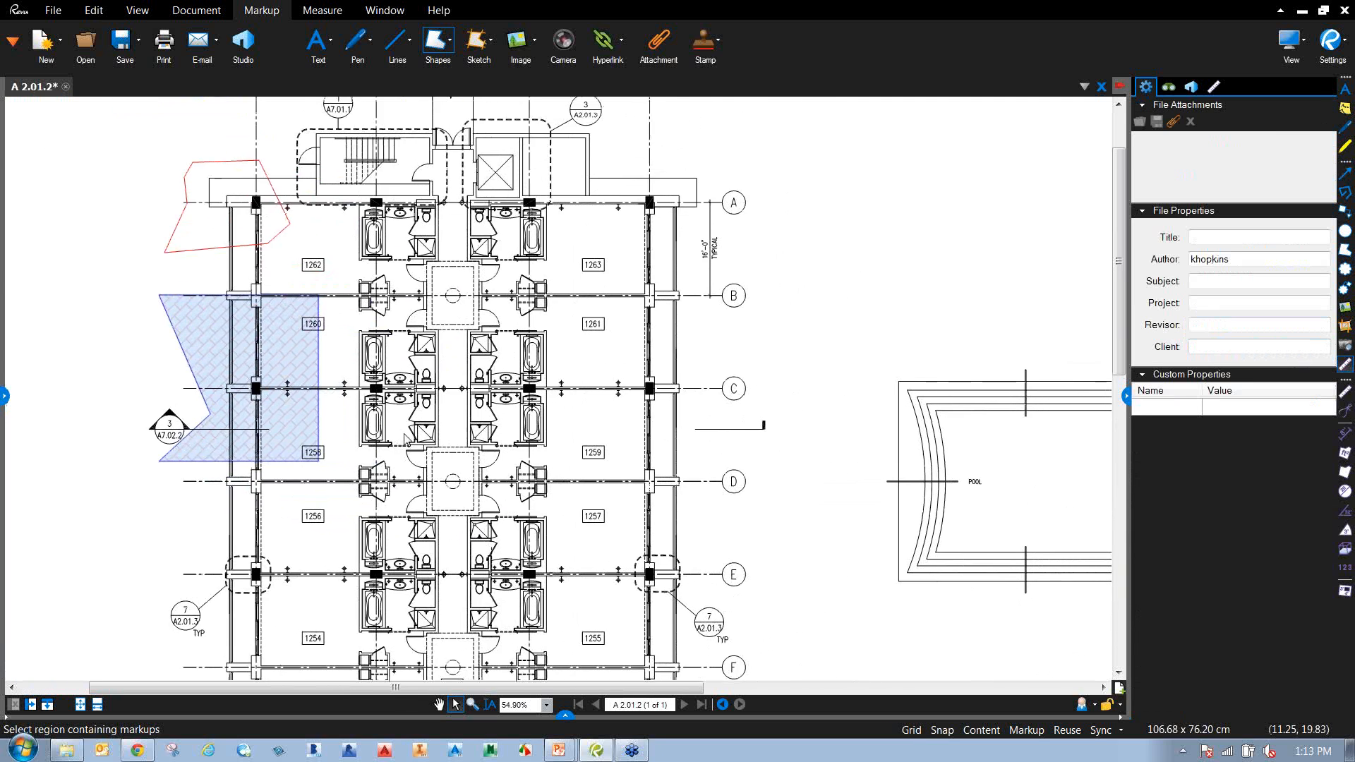
{"action": "left_click", "coordinate": [450, 51]}
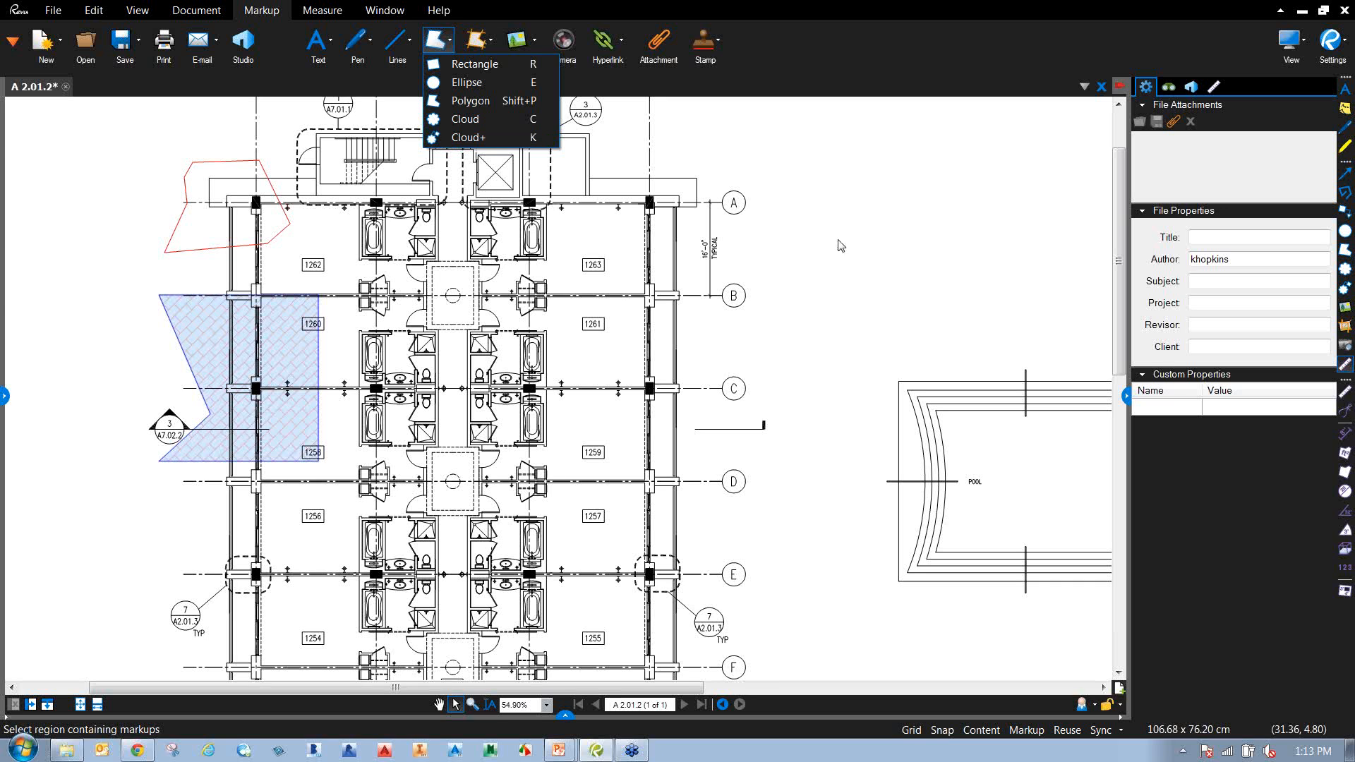
{"action": "left_click", "coordinate": [460, 137]}
{"action": "left_click", "coordinate": [456, 61]}
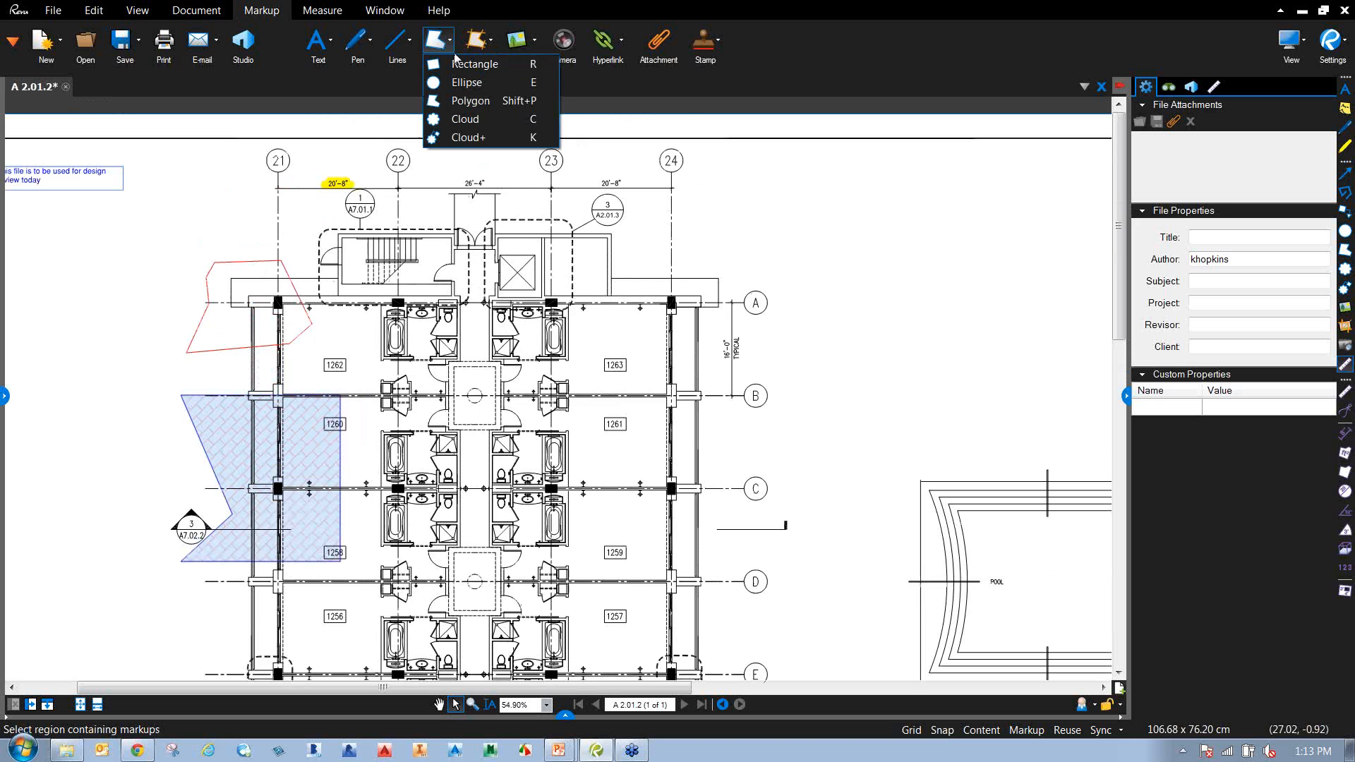
{"action": "left_click", "coordinate": [450, 137]}
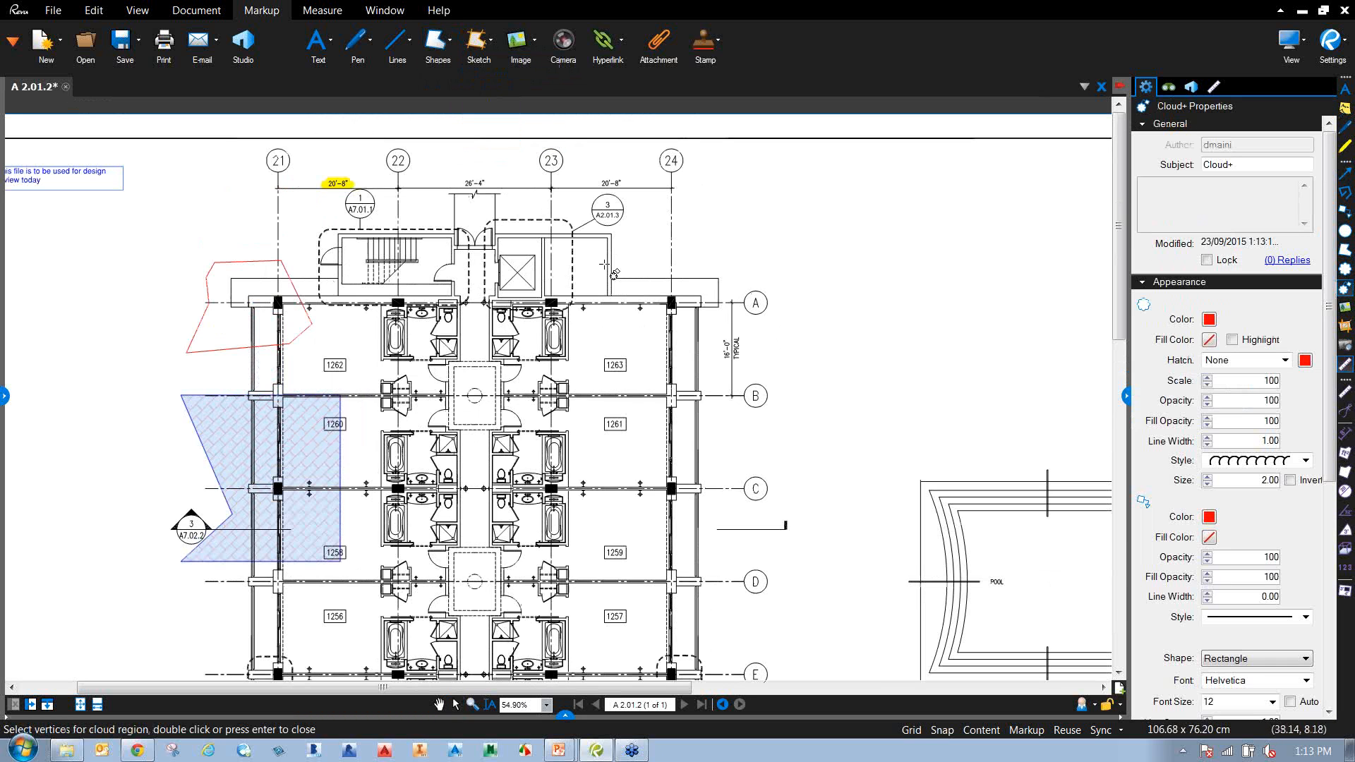
{"action": "left_click_drag", "start_coordinate": [625, 268], "coordinate": [773, 342]}
{"action": "left_click", "coordinate": [837, 194]}
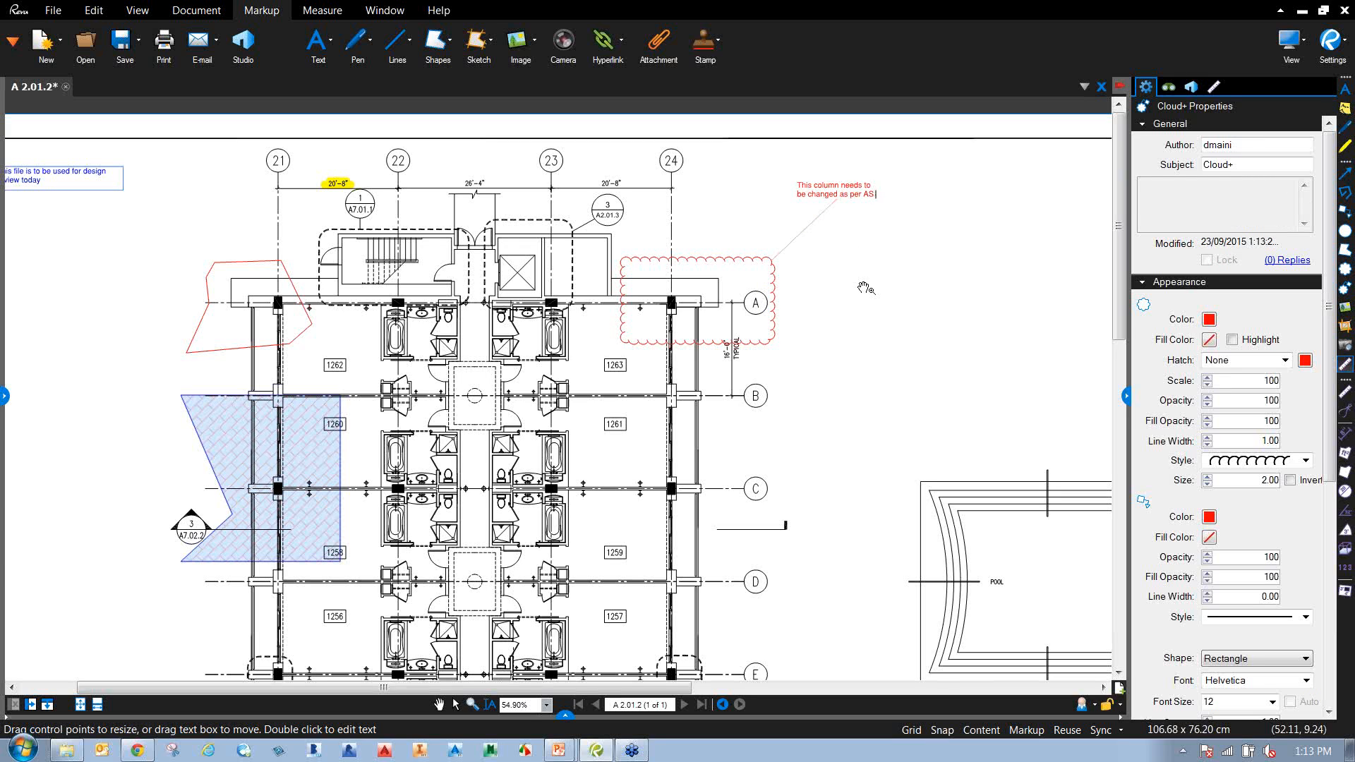
{"action": "left_click", "coordinate": [864, 288]}
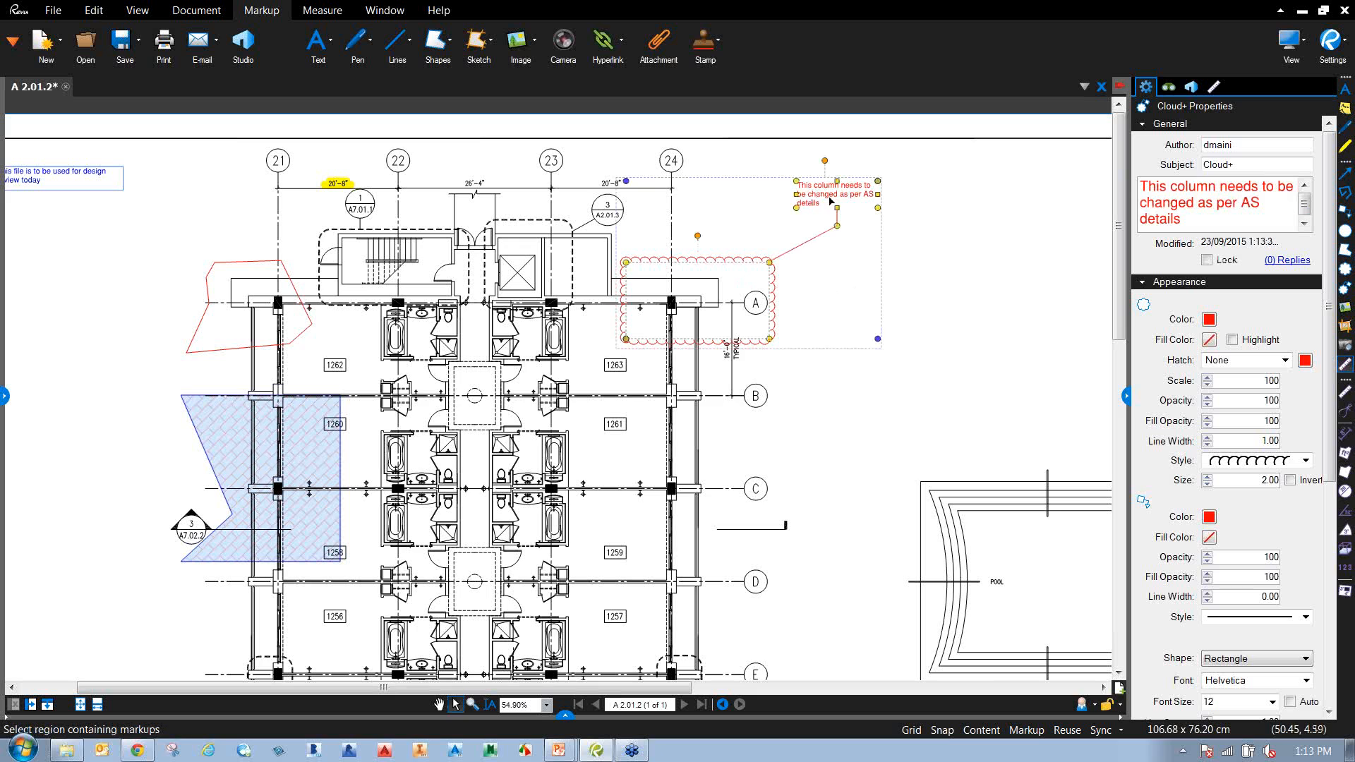
Make the cloud outline blue with a light-blue highlight fill at 40% opacity.
{"action": "left_click", "coordinate": [1208, 320]}
{"action": "left_click", "coordinate": [1291, 357]}
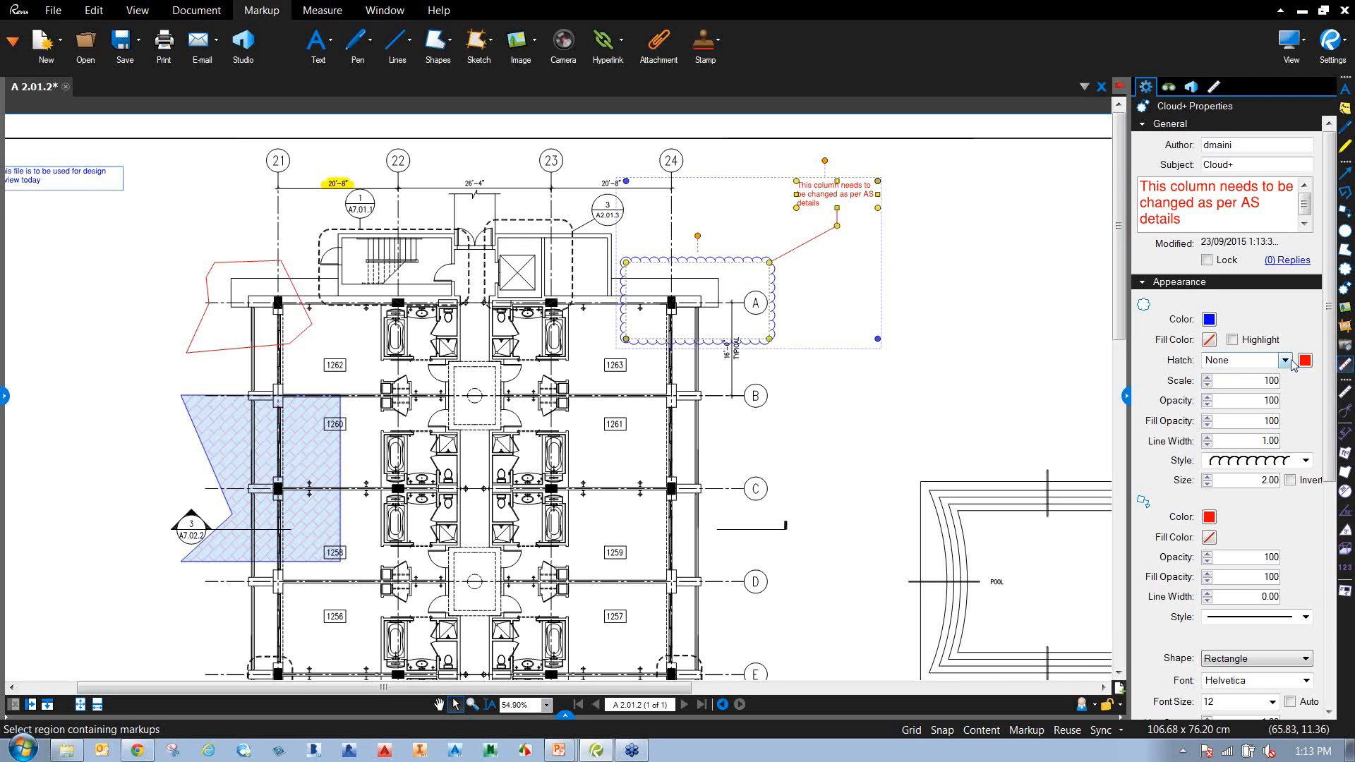
{"action": "left_click", "coordinate": [1208, 339]}
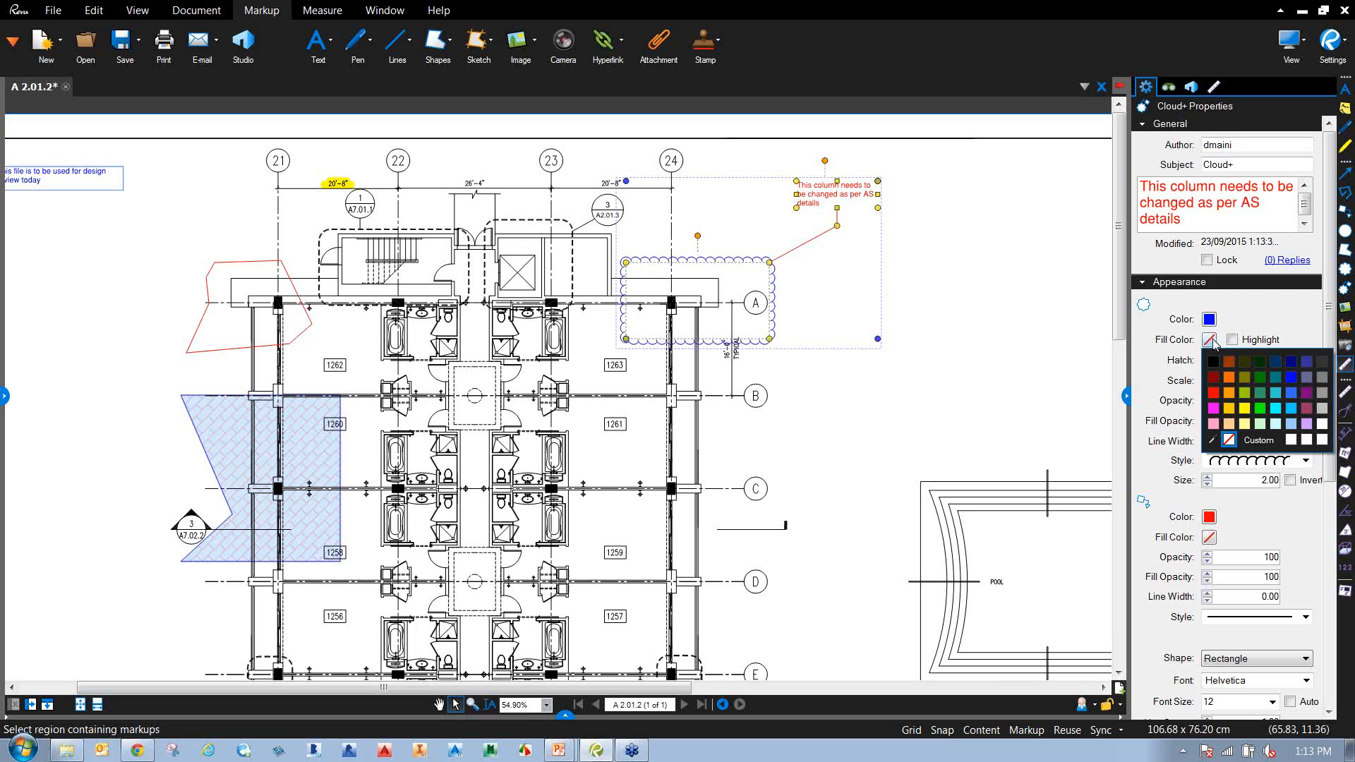
{"action": "left_click", "coordinate": [1292, 424]}
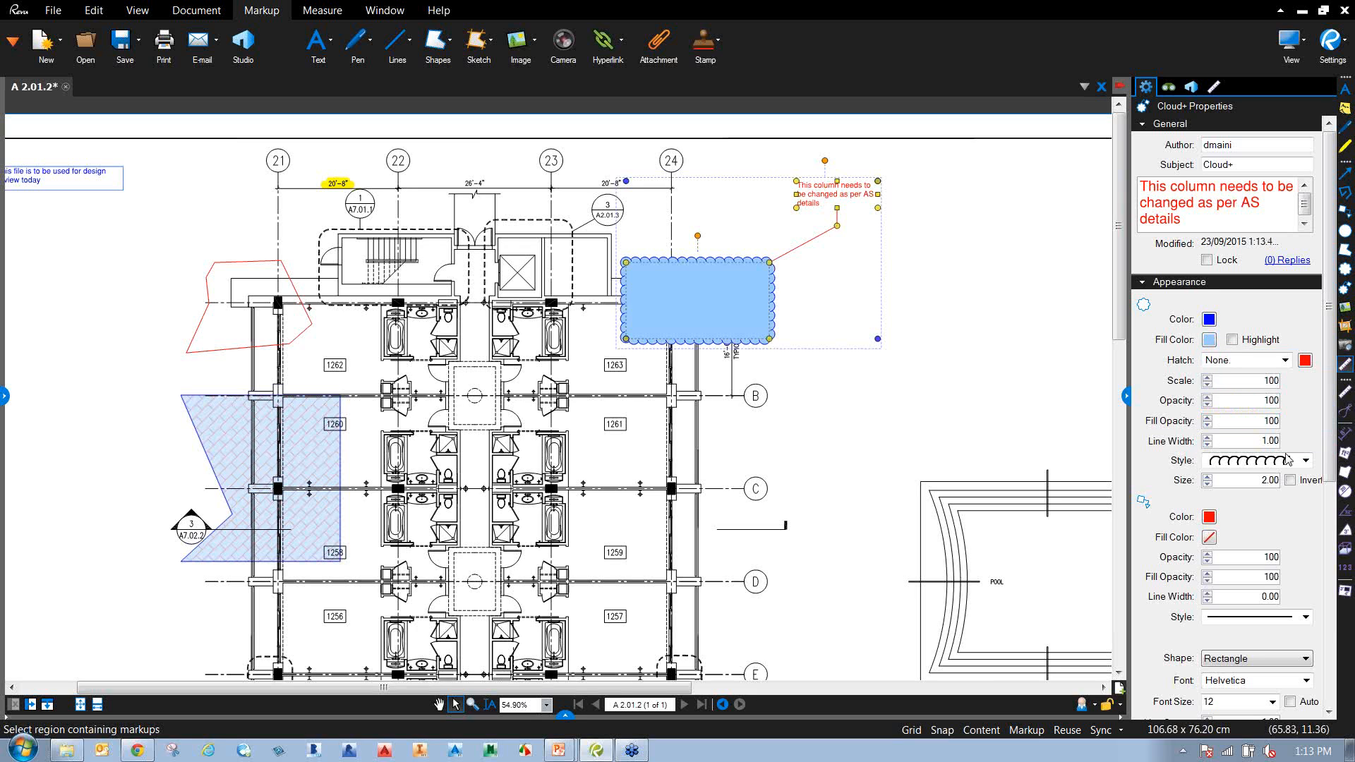
{"action": "left_click", "coordinate": [1232, 340]}
{"action": "type", "text": "40"}
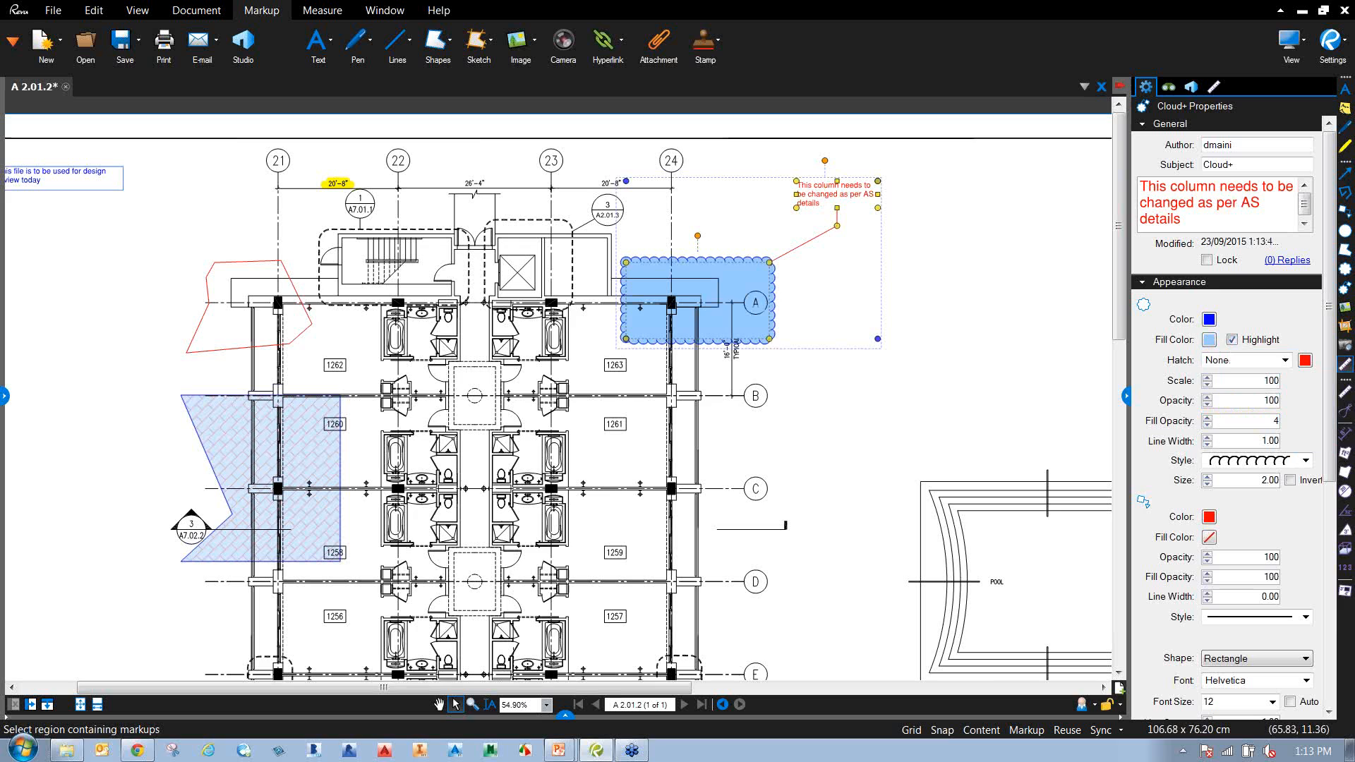
{"action": "key", "text": "Return"}
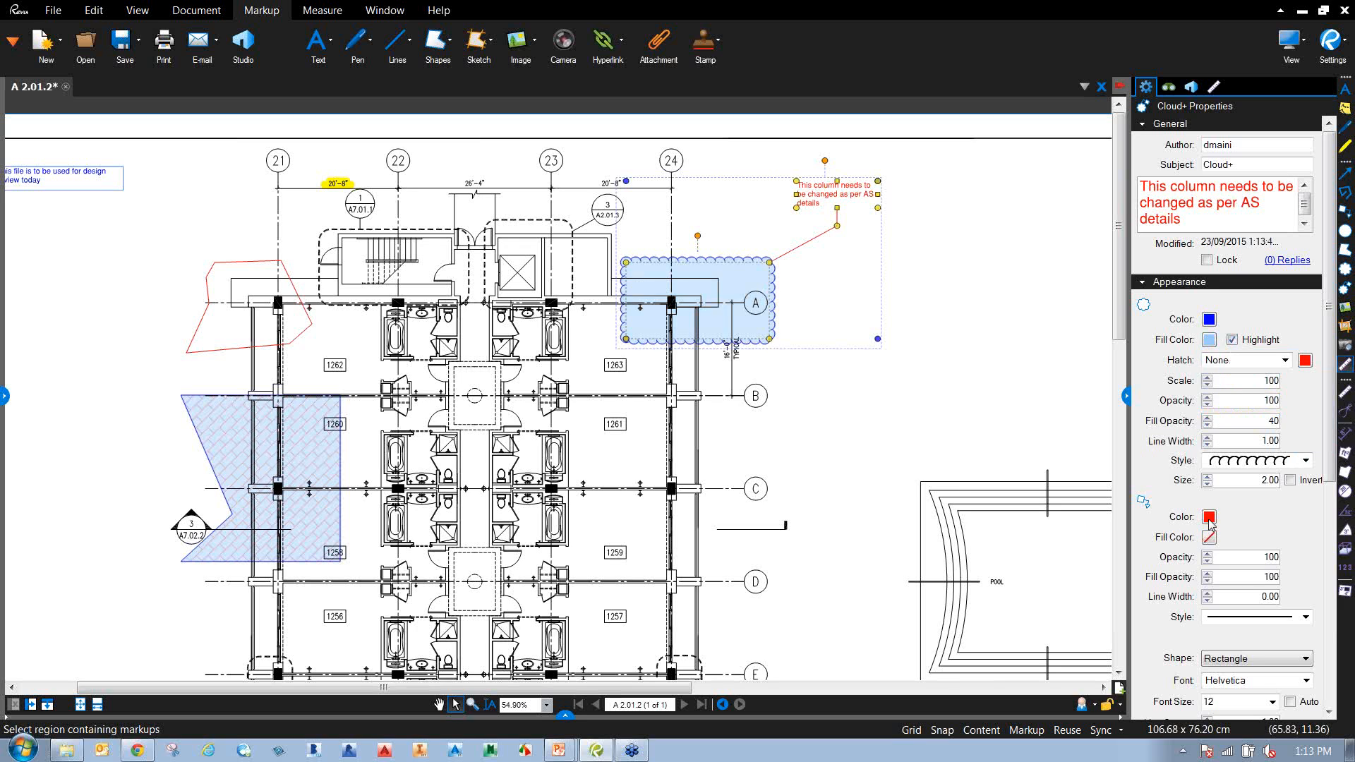
Turn the callout's leader line and text blue.
{"action": "left_click", "coordinate": [1208, 518]}
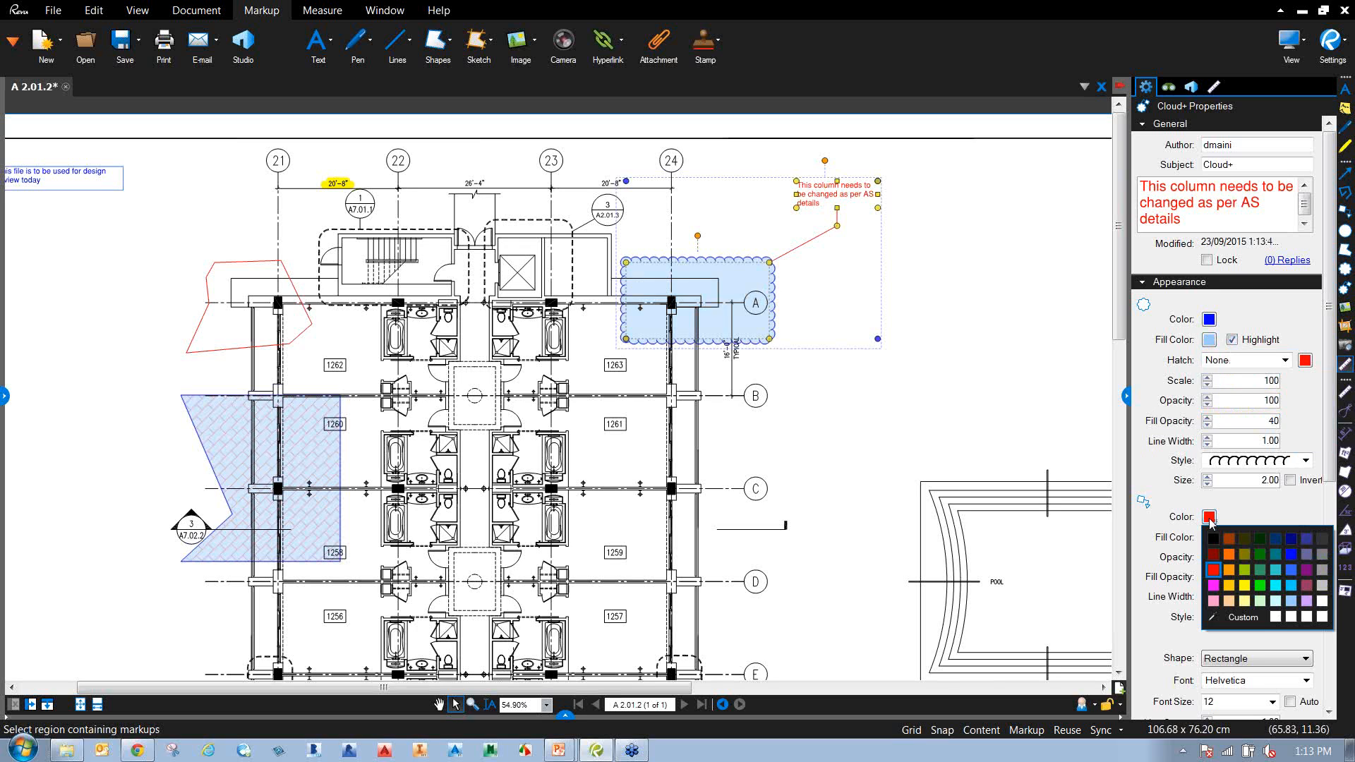
{"action": "left_click", "coordinate": [1289, 556]}
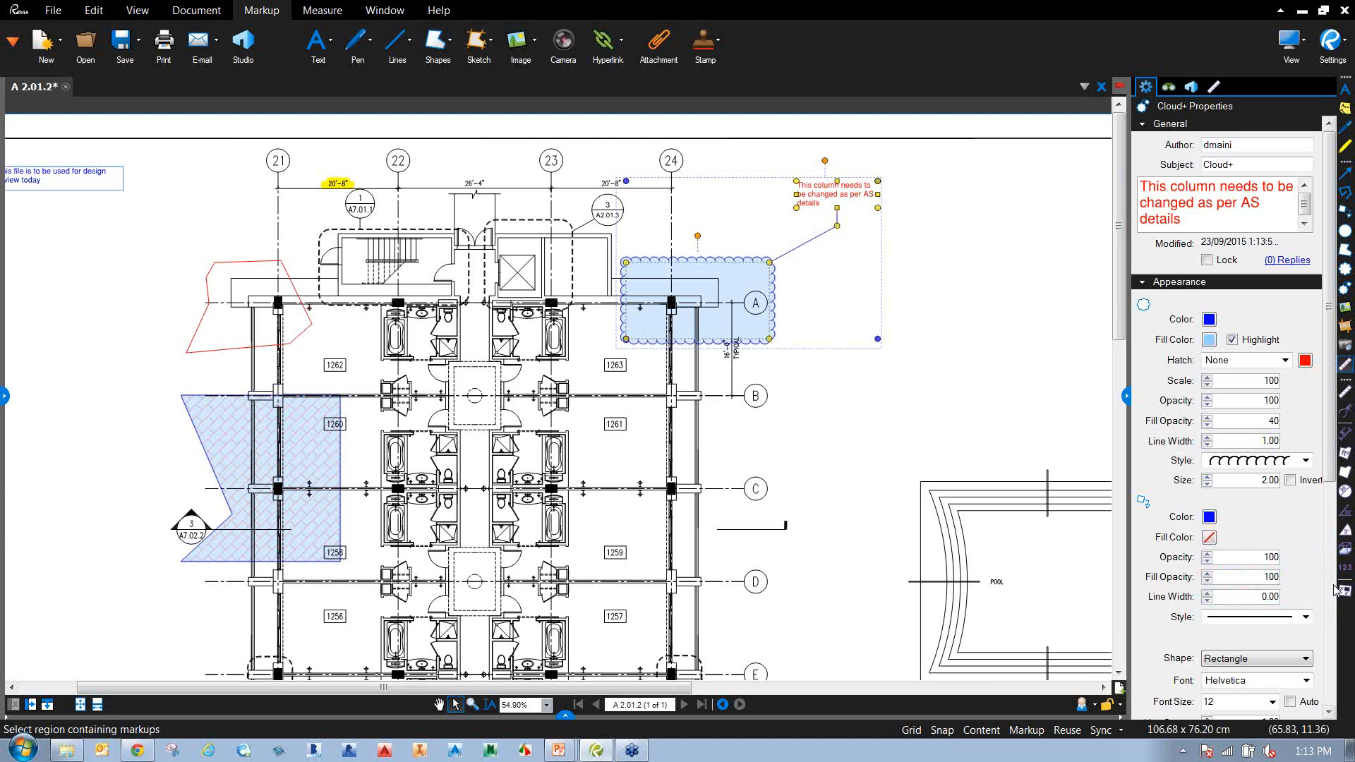
{"action": "scroll", "coordinate": [1241, 494], "scroll_direction": "down", "scroll_amount": 3}
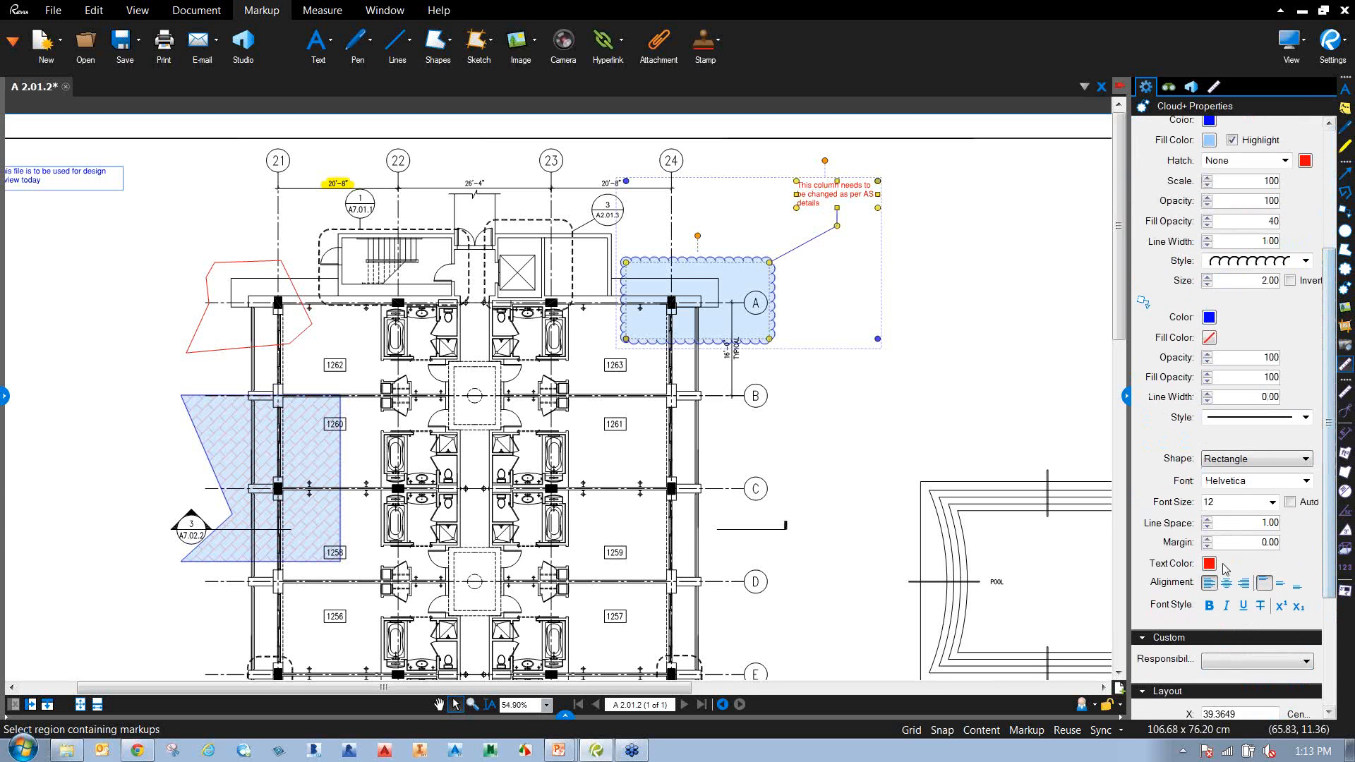
{"action": "left_click", "coordinate": [1208, 563]}
{"action": "left_click", "coordinate": [1288, 602]}
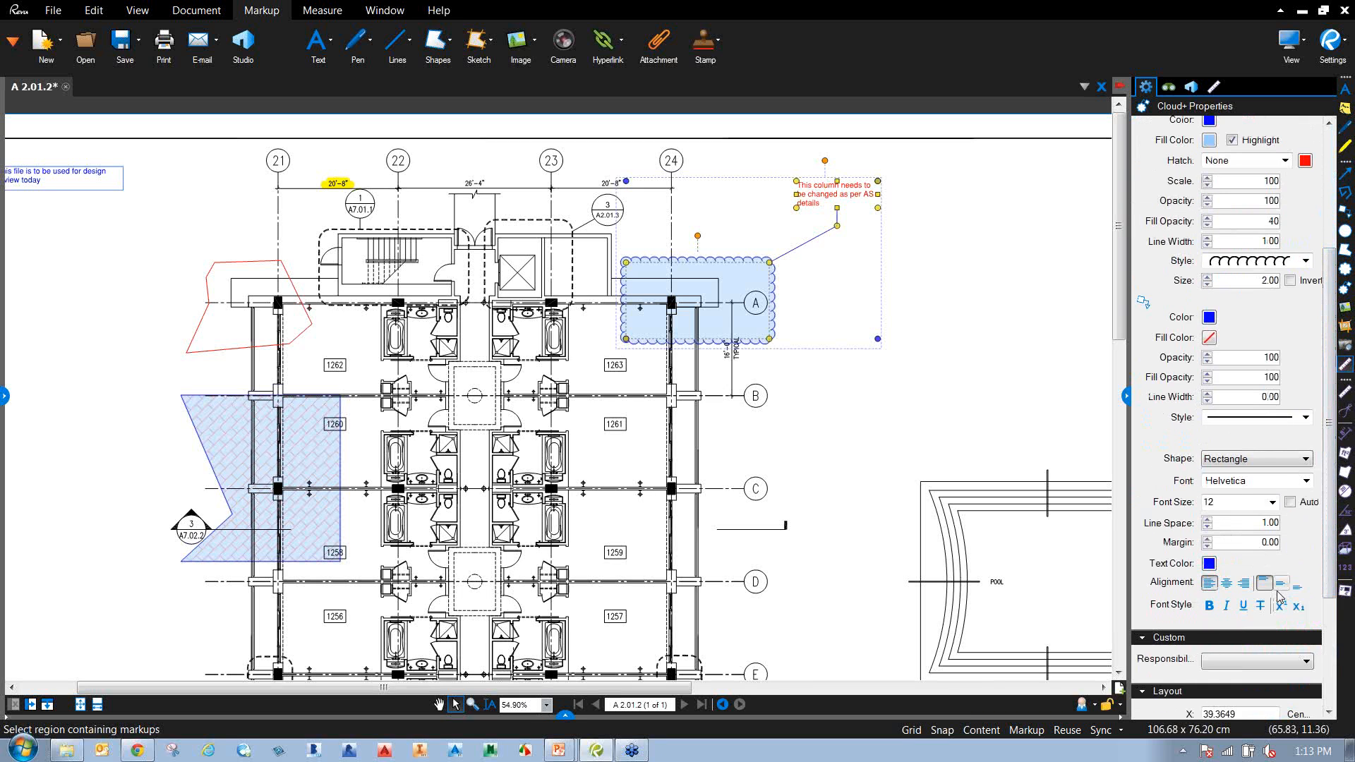
{"action": "left_click", "coordinate": [1252, 459]}
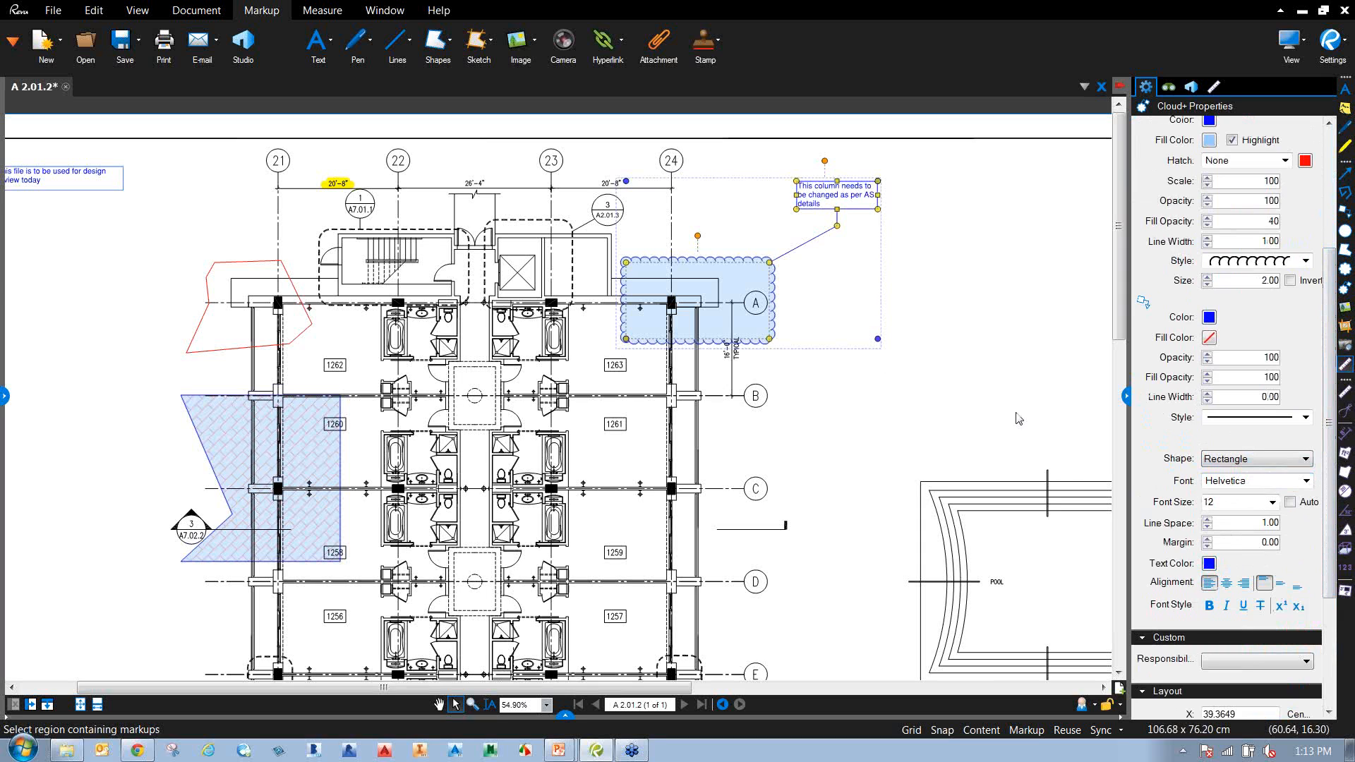
{"action": "left_click", "coordinate": [967, 344]}
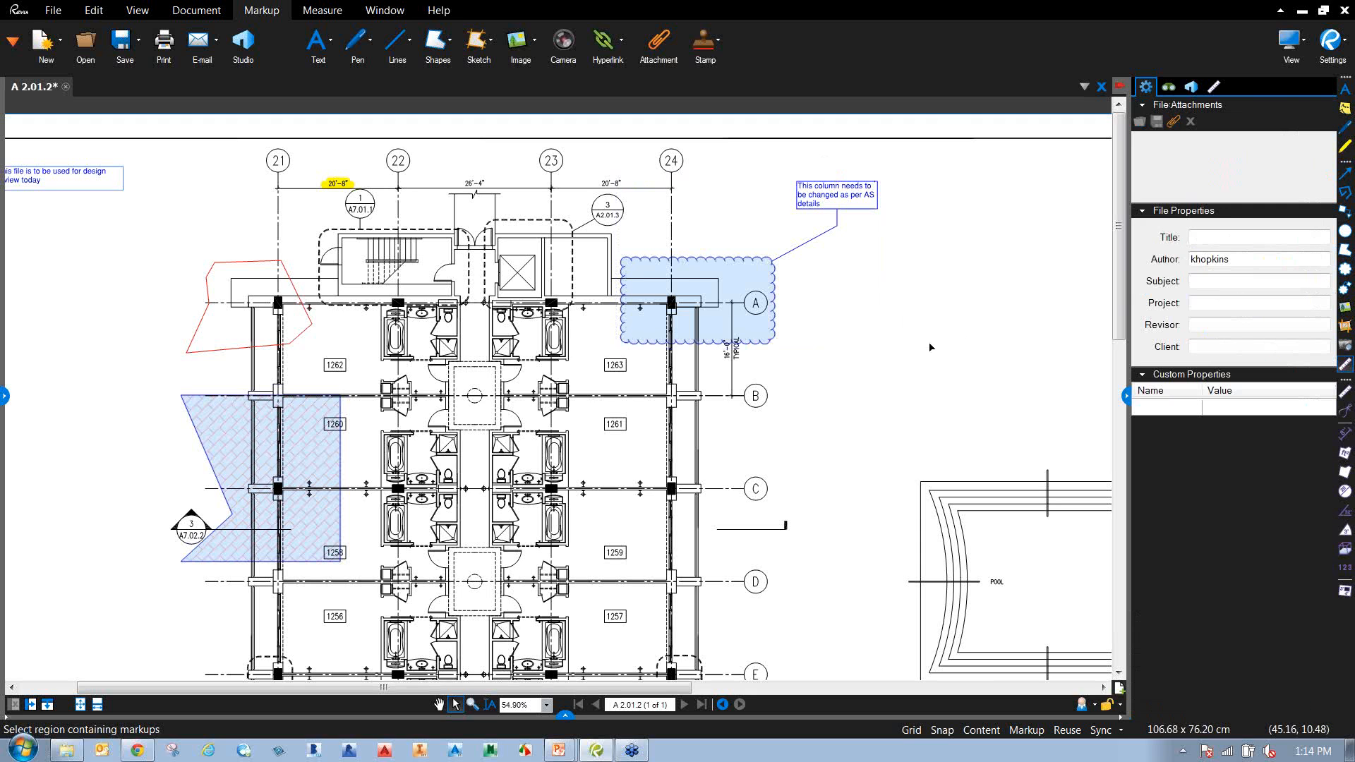
{"action": "left_click", "coordinate": [765, 329]}
Browse the Shapes markup list and pan the plan toward column 27.
{"action": "left_click", "coordinate": [777, 405]}
{"action": "left_click", "coordinate": [452, 61]}
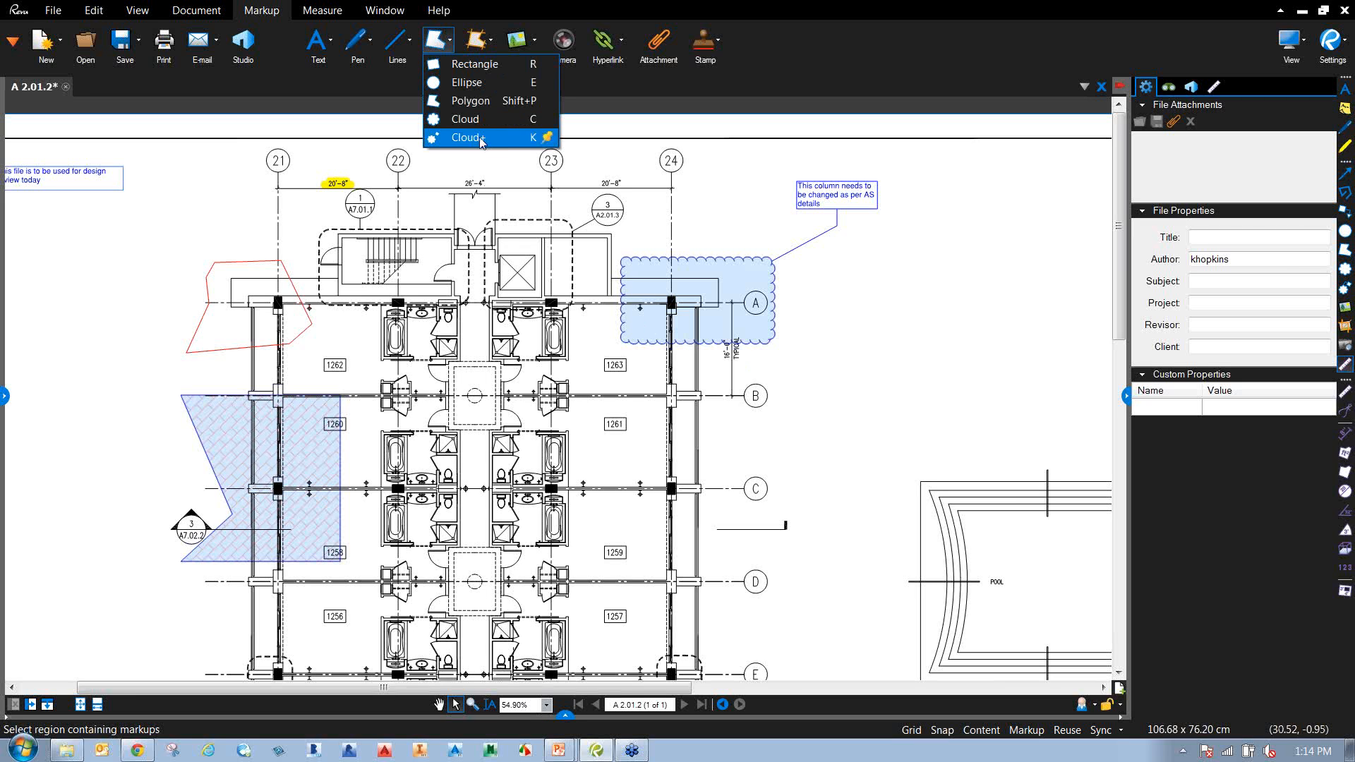
{"action": "left_click", "coordinate": [833, 410]}
{"action": "scroll", "coordinate": [754, 442], "scroll_direction": "down", "scroll_amount": 2}
{"action": "mouse_move", "coordinate": [754, 443]}
{"action": "left_mouse_down"}
{"action": "mouse_move", "coordinate": [709, 149]}
{"action": "mouse_move", "coordinate": [662, 76]}
{"action": "left_mouse_up"}
{"action": "scroll", "coordinate": [753, 457], "scroll_direction": "up", "scroll_amount": 6}
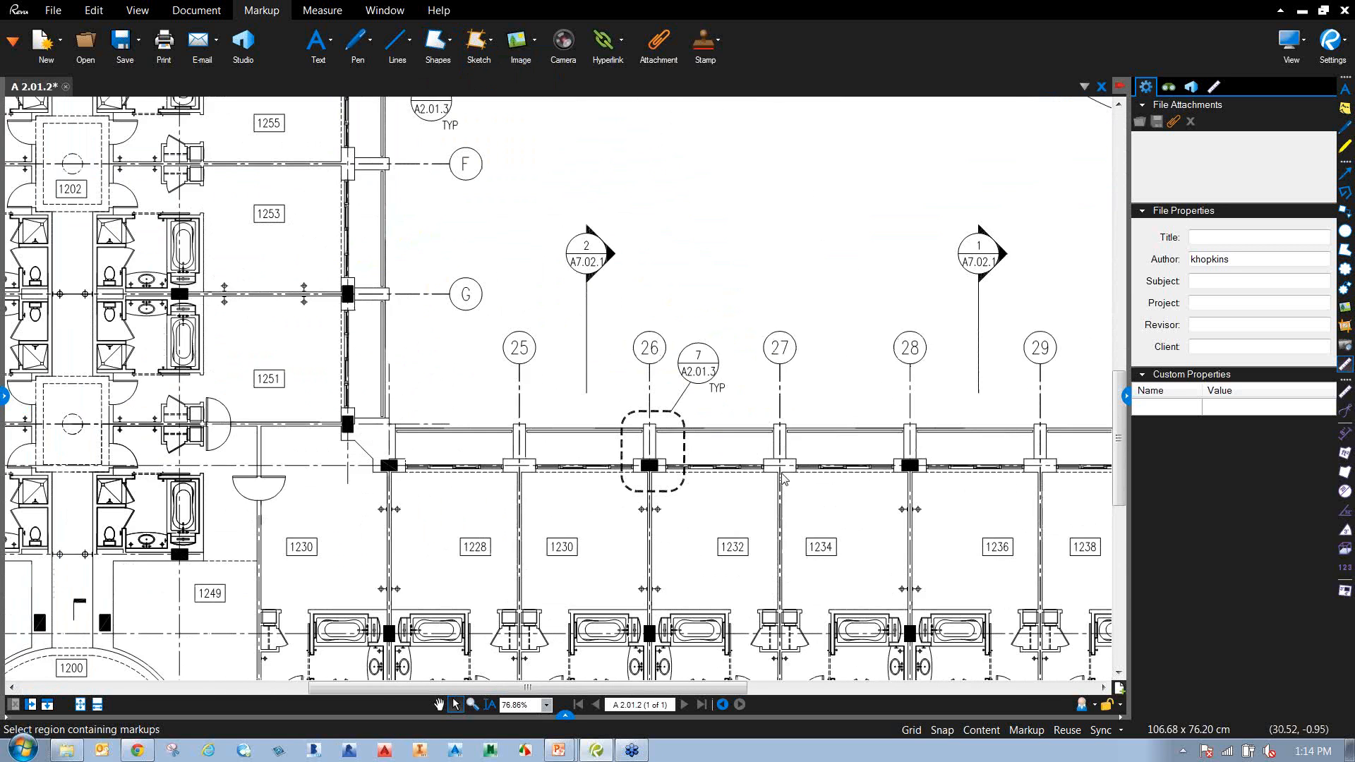
Draw a Cloud+ around column 27 with a callout saying it needs updating after the last clash meeting.
{"action": "left_click", "coordinate": [449, 57]}
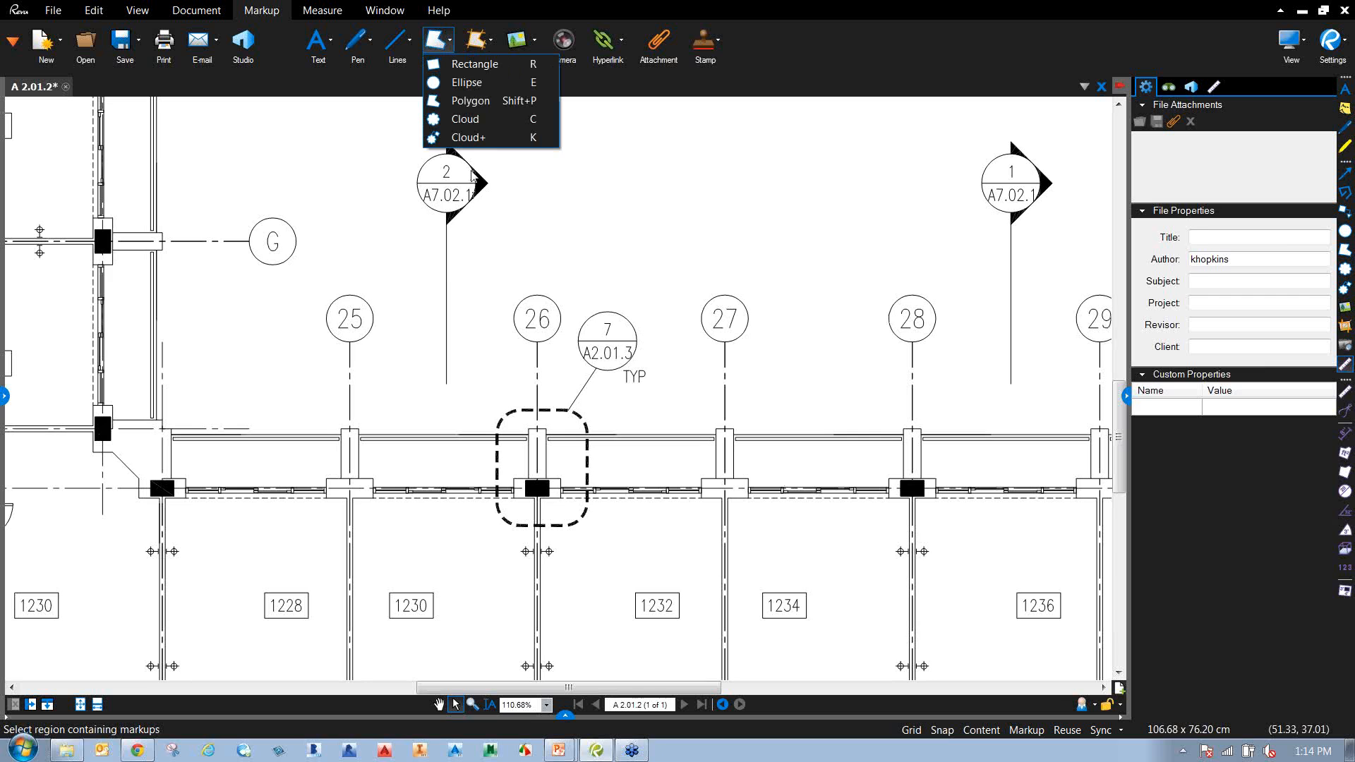
{"action": "left_click", "coordinate": [470, 138]}
{"action": "left_click_drag", "start_coordinate": [687, 521], "coordinate": [780, 403]}
{"action": "left_click", "coordinate": [821, 263]}
{"action": "type", "text": "This column n"}
{"action": "type", "text": "eeds to be update"}
{"action": "type", "text": "d based on "}
{"action": "type", "text": "the last"}
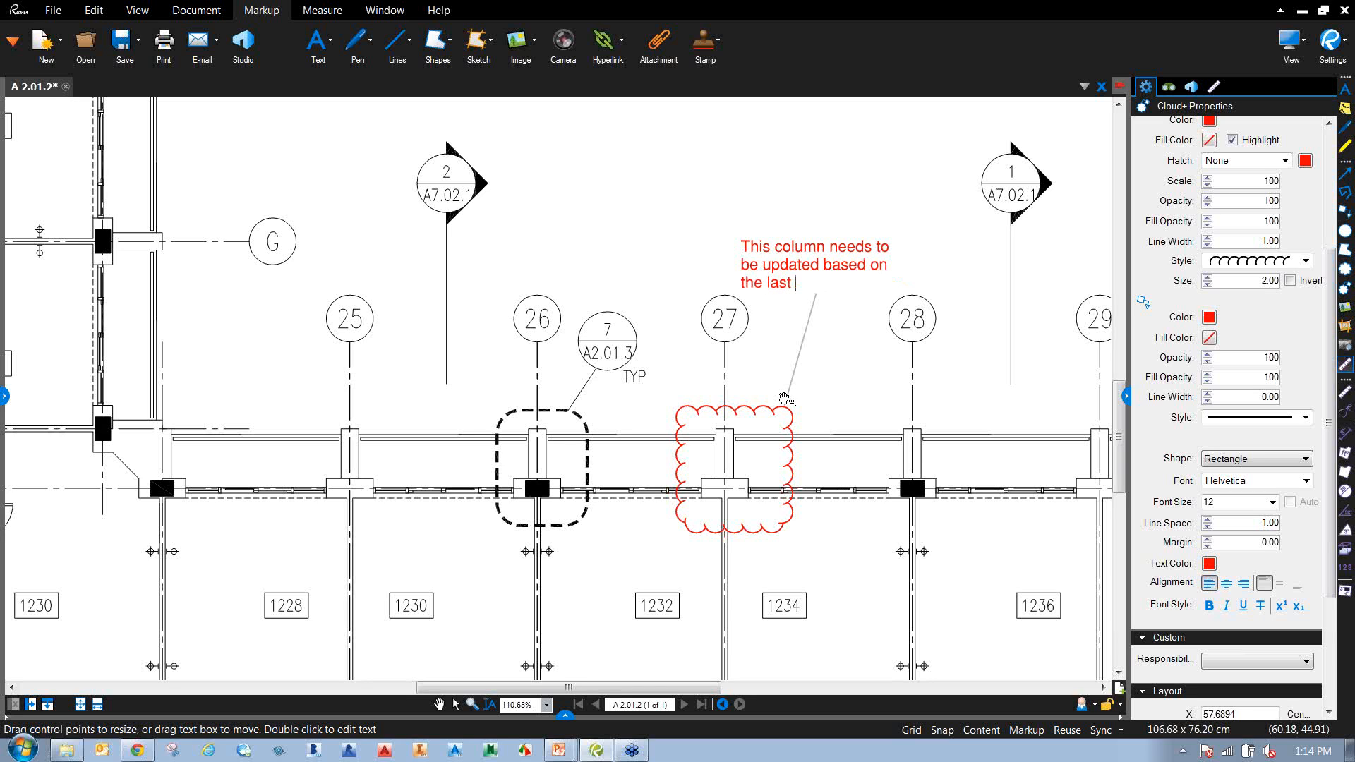
{"action": "type", "text": " clash meeting"}
{"action": "key", "text": "Escape"}
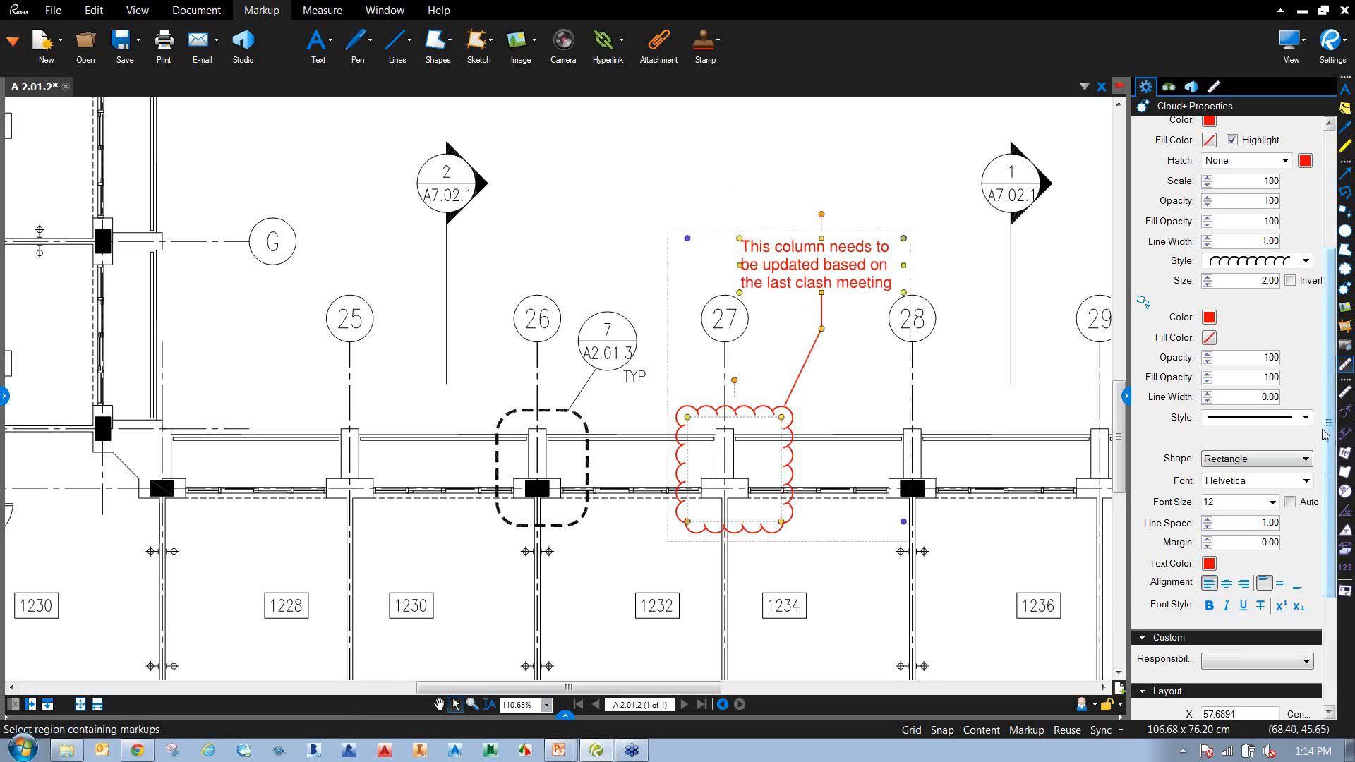
Make the cloud outline blue with a light-blue fill.
{"action": "scroll", "coordinate": [1323, 432], "scroll_direction": "up", "scroll_amount": 3}
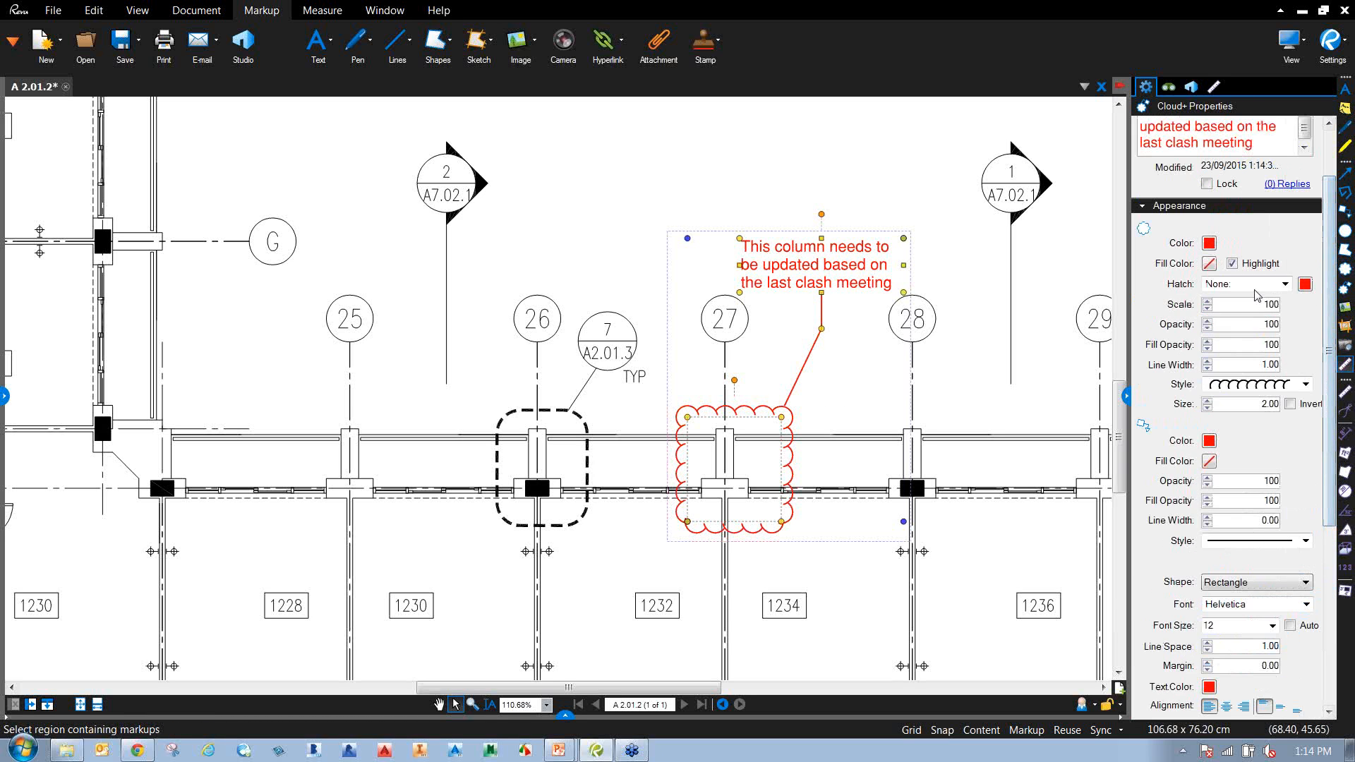
{"action": "left_click", "coordinate": [1209, 242]}
{"action": "left_click", "coordinate": [1291, 292]}
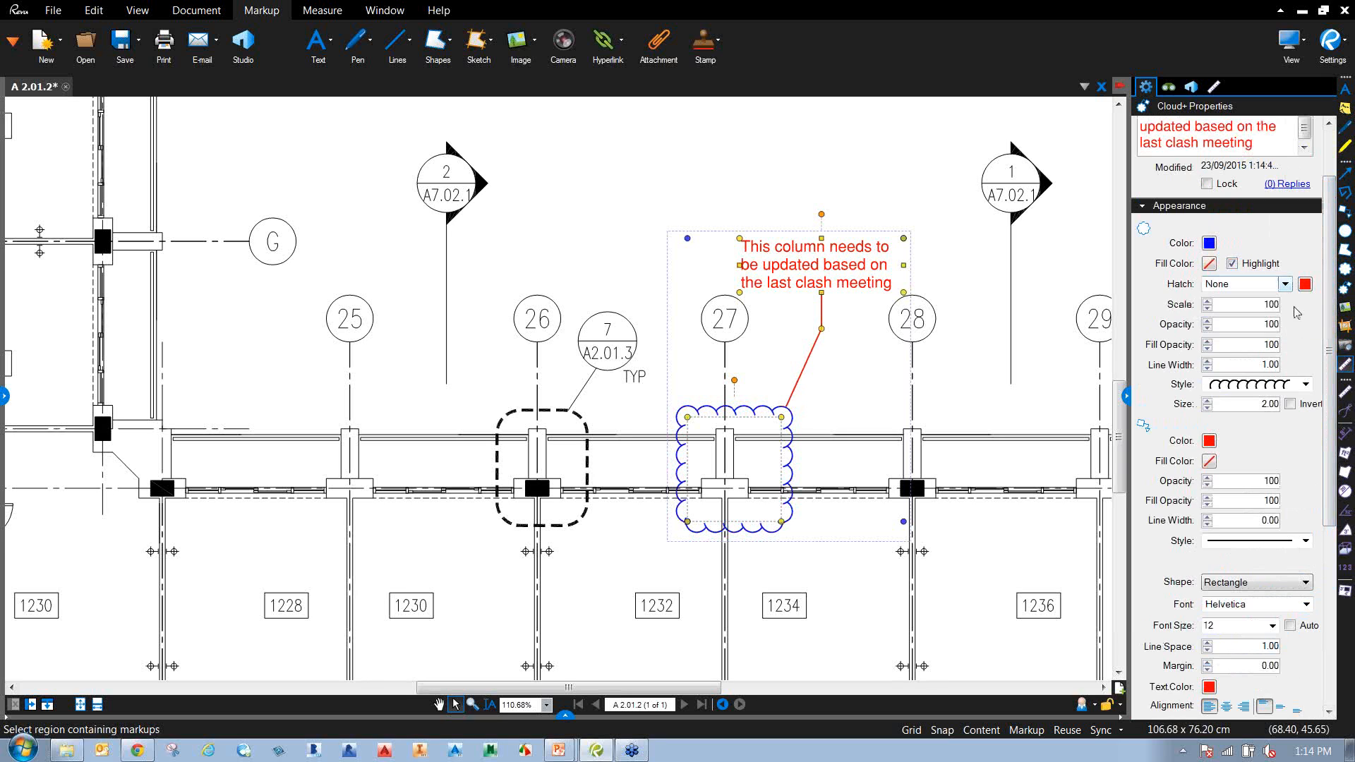
{"action": "left_click", "coordinate": [1209, 263]}
{"action": "left_click", "coordinate": [1291, 332]}
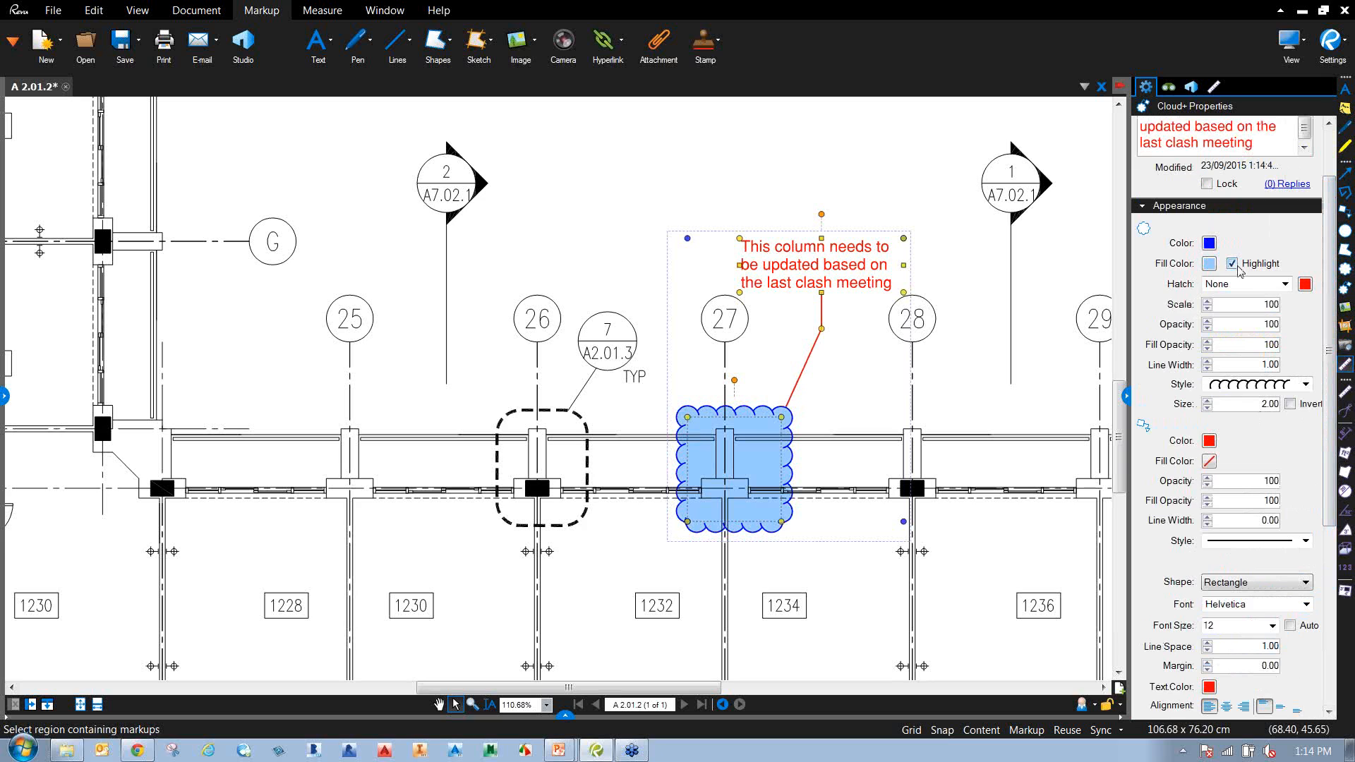
Set the leader line and callout text to blue, keeping a rectangular border around the text.
{"action": "left_click", "coordinate": [1209, 441]}
{"action": "left_click", "coordinate": [1290, 478]}
{"action": "left_click", "coordinate": [1209, 686]}
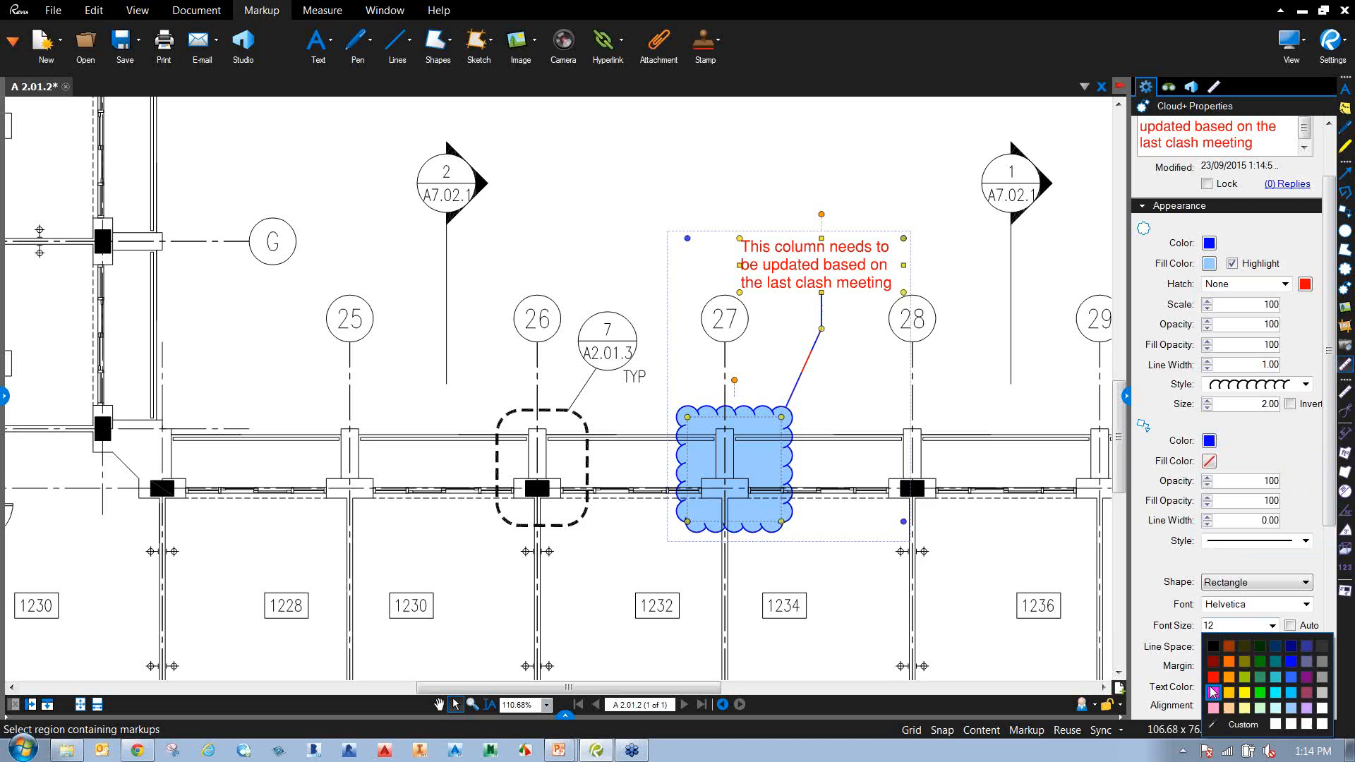
{"action": "left_click", "coordinate": [1291, 662]}
{"action": "left_click", "coordinate": [1263, 584]}
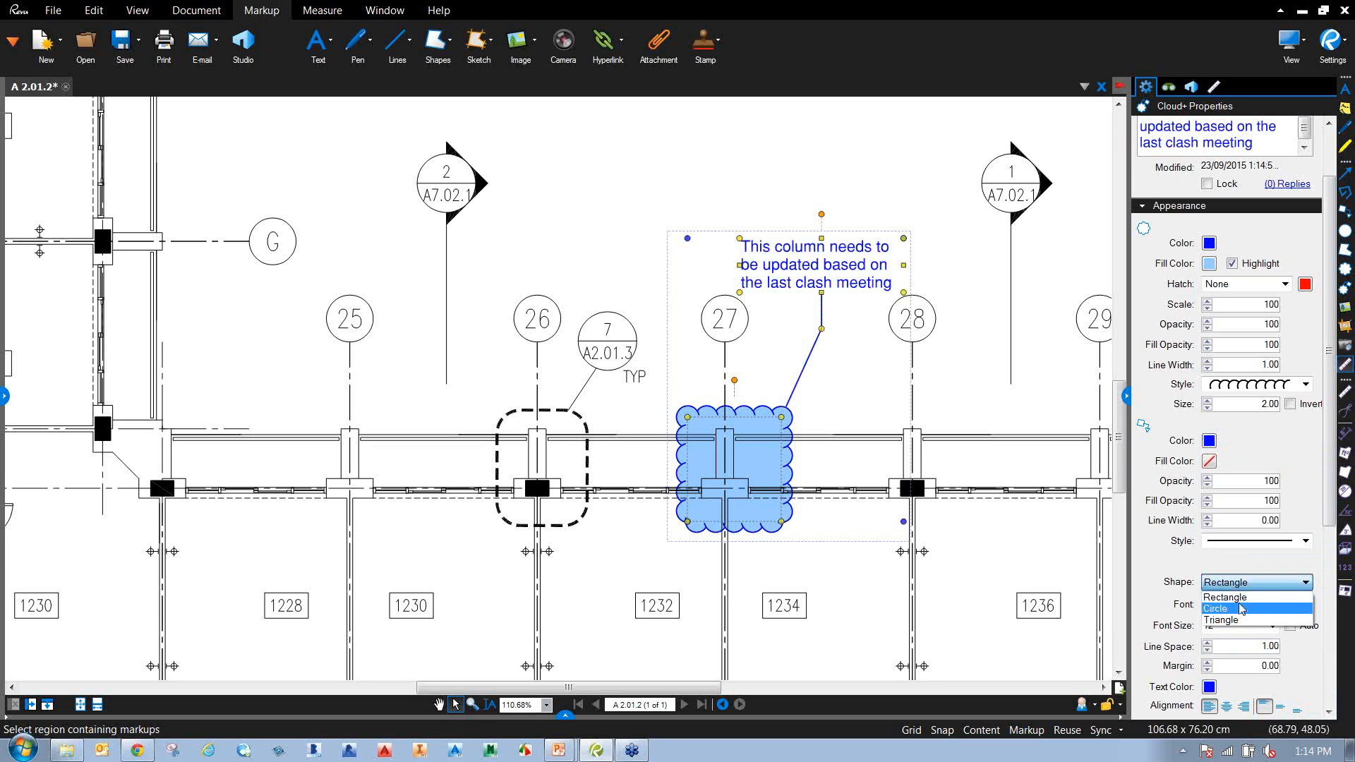
{"action": "left_click", "coordinate": [1256, 597]}
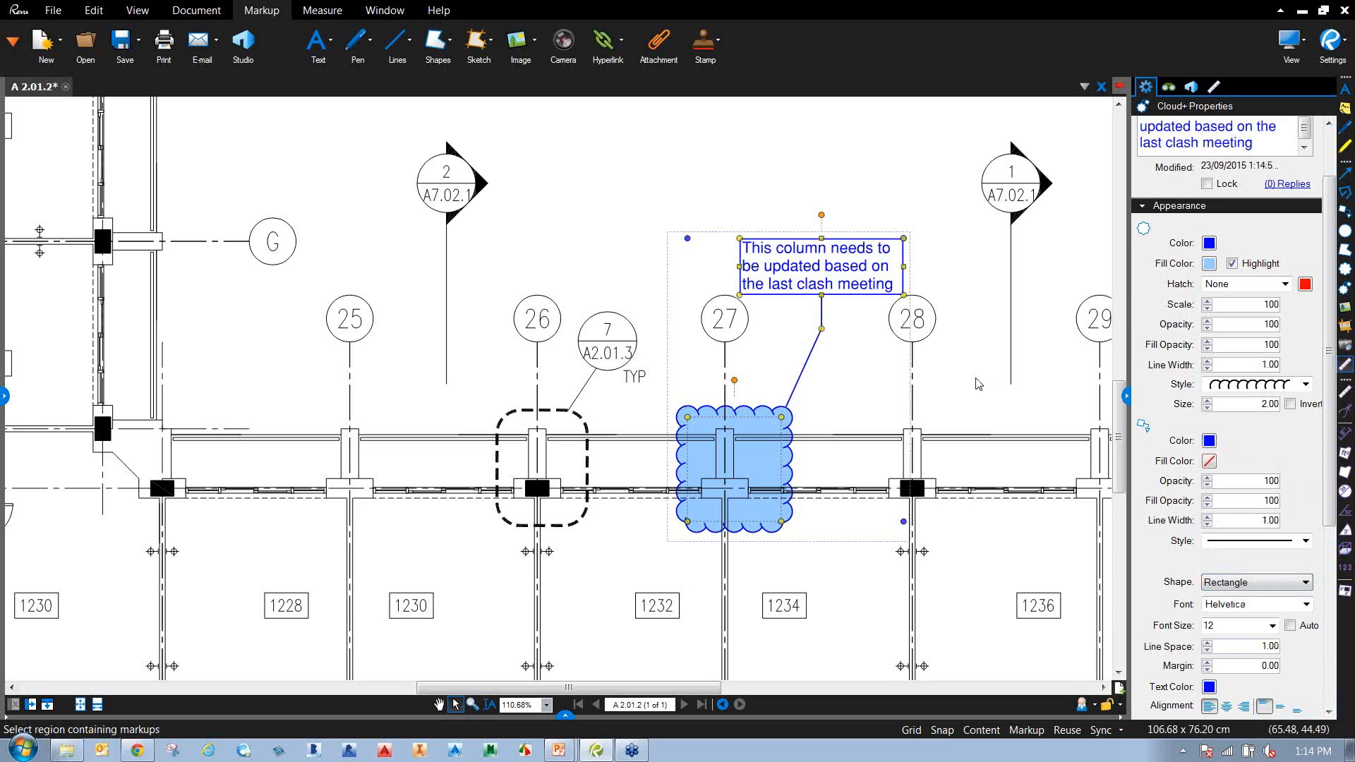
{"action": "left_click", "coordinate": [975, 380]}
{"action": "left_click_drag", "start_coordinate": [761, 364], "coordinate": [678, 414]}
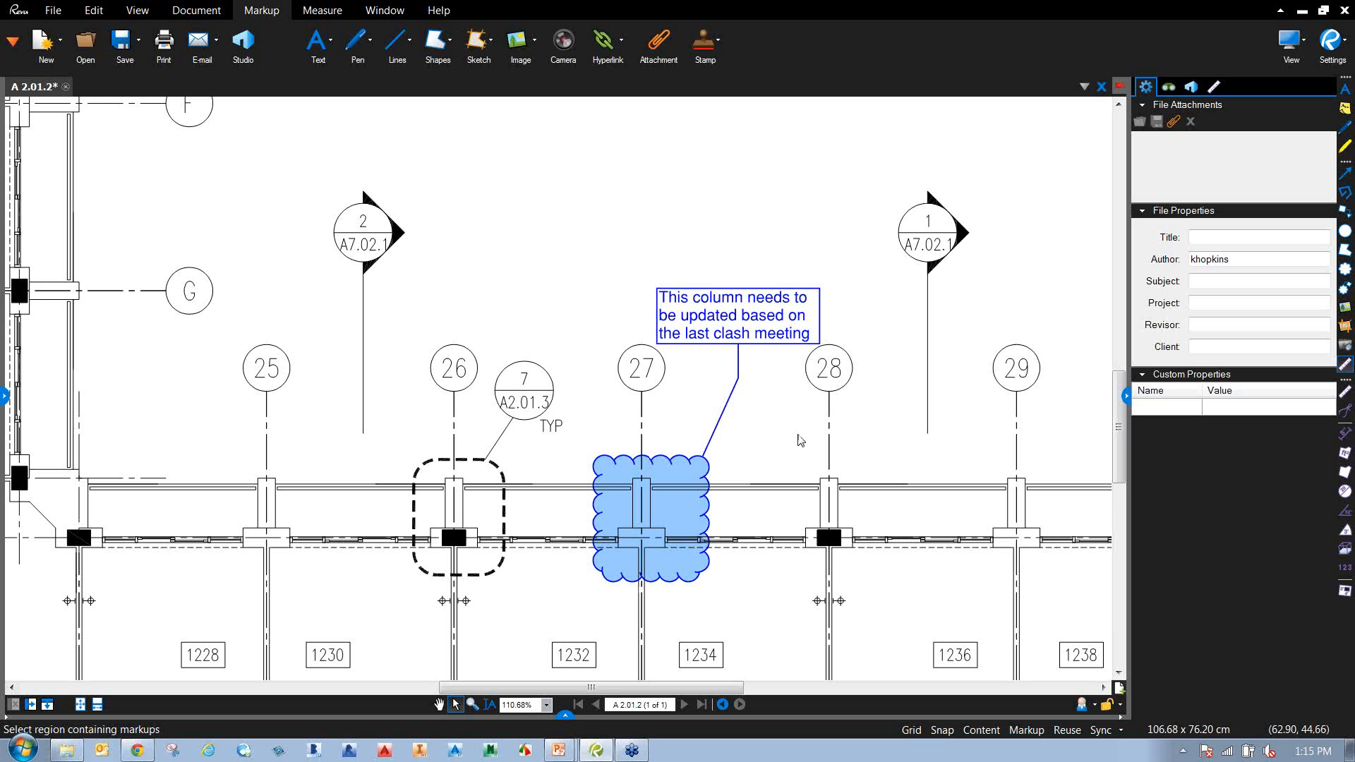
Place Practicle-BIM.JPG on the plan, sized and positioned left of the column 27 callout.
{"action": "mouse_move", "coordinate": [783, 475]}
{"action": "left_mouse_down"}
{"action": "mouse_move", "coordinate": [813, 488]}
{"action": "mouse_move", "coordinate": [791, 499]}
{"action": "left_mouse_up"}
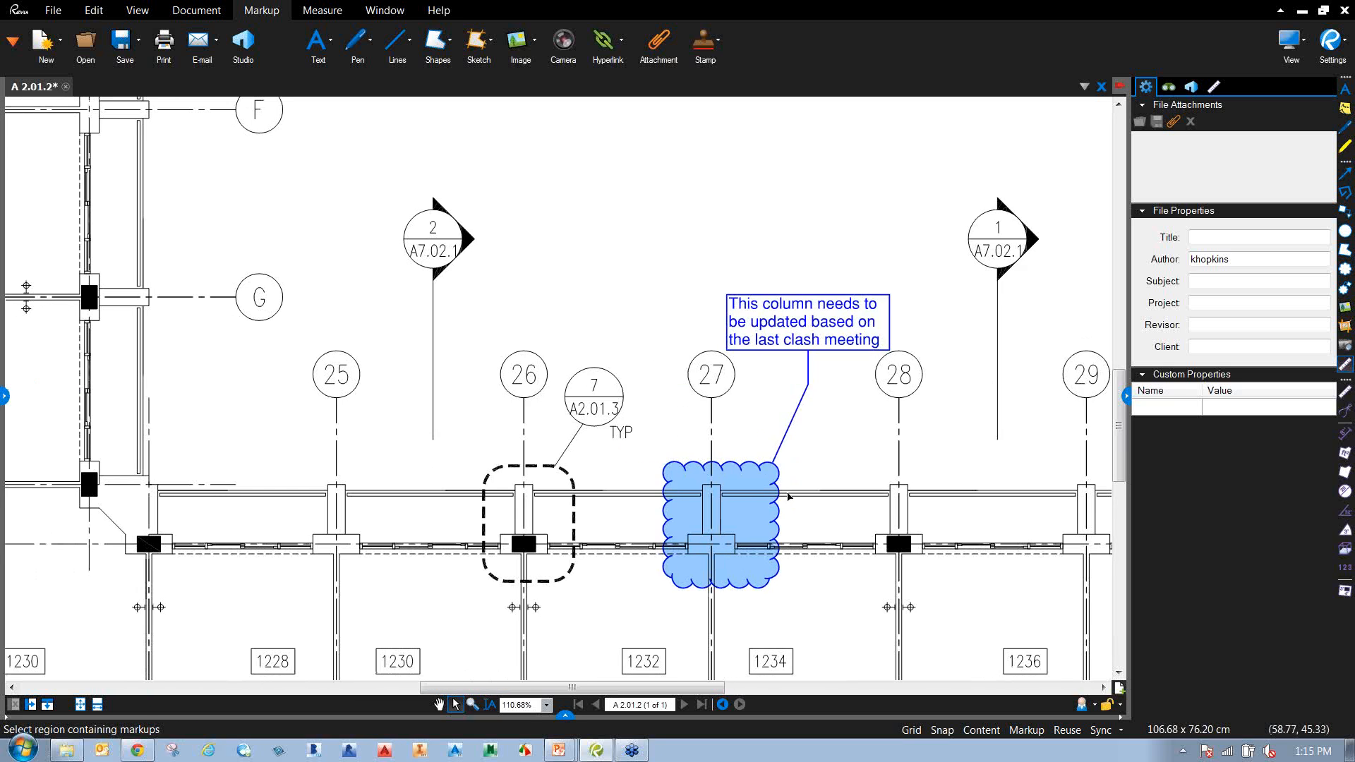
{"action": "left_click", "coordinate": [516, 43]}
{"action": "left_click_drag", "start_coordinate": [744, 208], "coordinate": [750, 332]}
{"action": "double_click", "coordinate": [376, 363]}
{"action": "left_click_drag", "start_coordinate": [576, 254], "coordinate": [691, 358]}
{"action": "left_click_drag", "start_coordinate": [643, 306], "coordinate": [614, 332]}
Draw a purple arrow from the screenshot to the callout.
{"action": "left_click", "coordinate": [409, 41]}
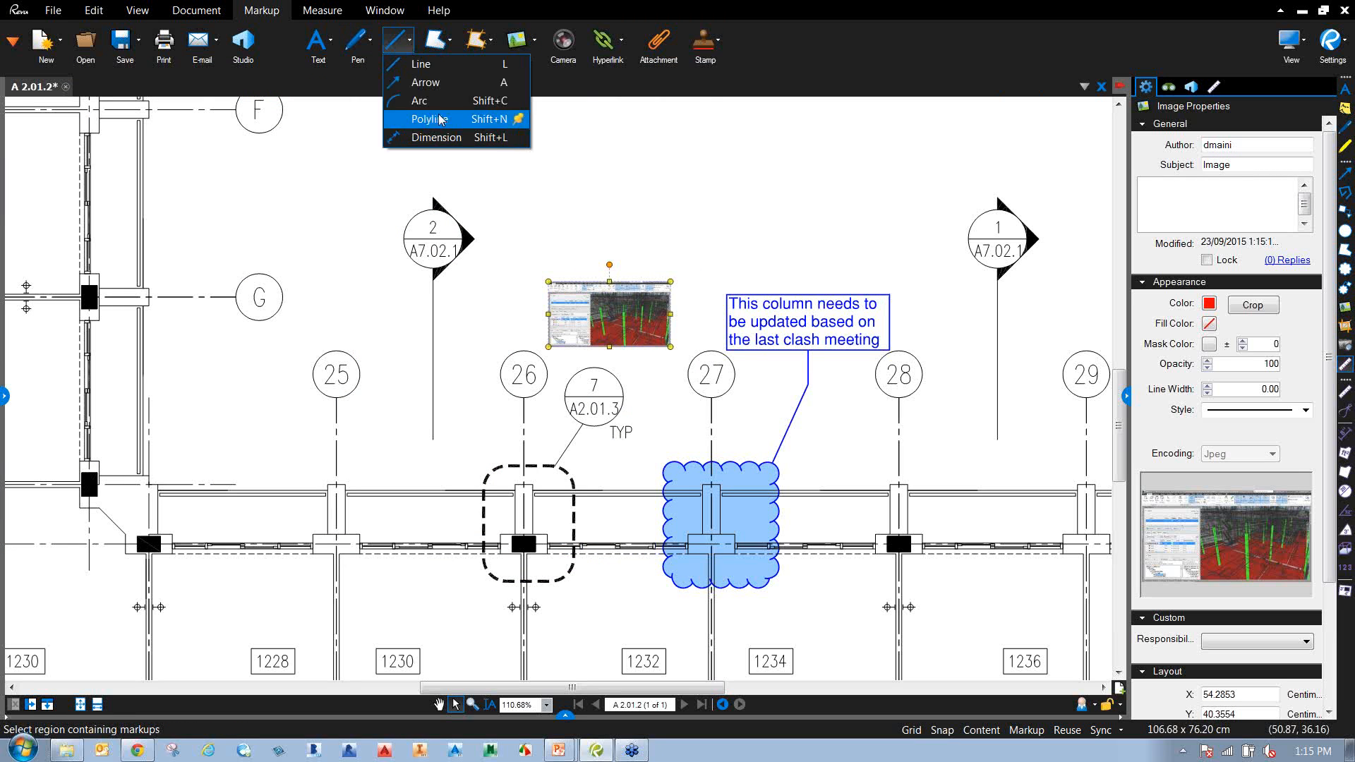
{"action": "left_click", "coordinate": [426, 82]}
{"action": "left_click_drag", "start_coordinate": [669, 312], "coordinate": [725, 323]}
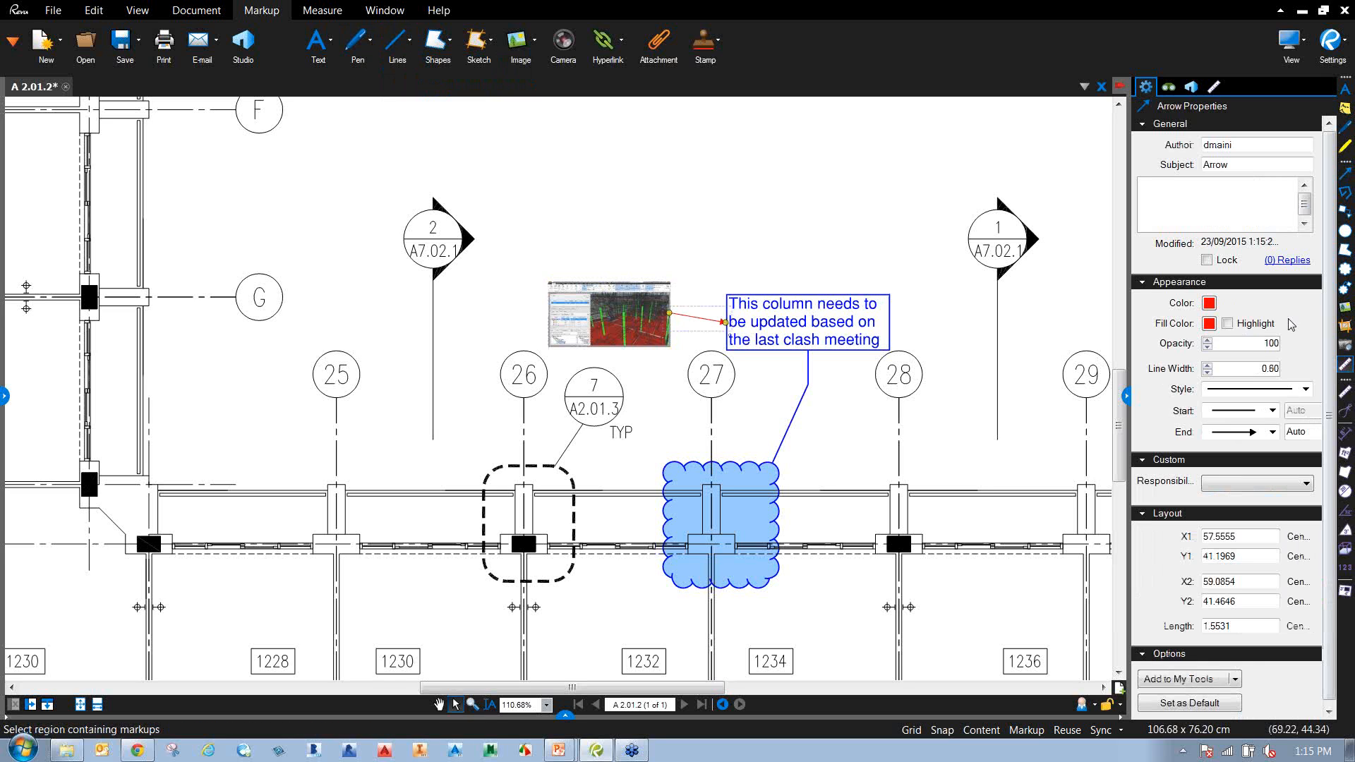
{"action": "left_click", "coordinate": [1210, 308]}
{"action": "left_click", "coordinate": [1303, 362]}
{"action": "left_click", "coordinate": [844, 190]}
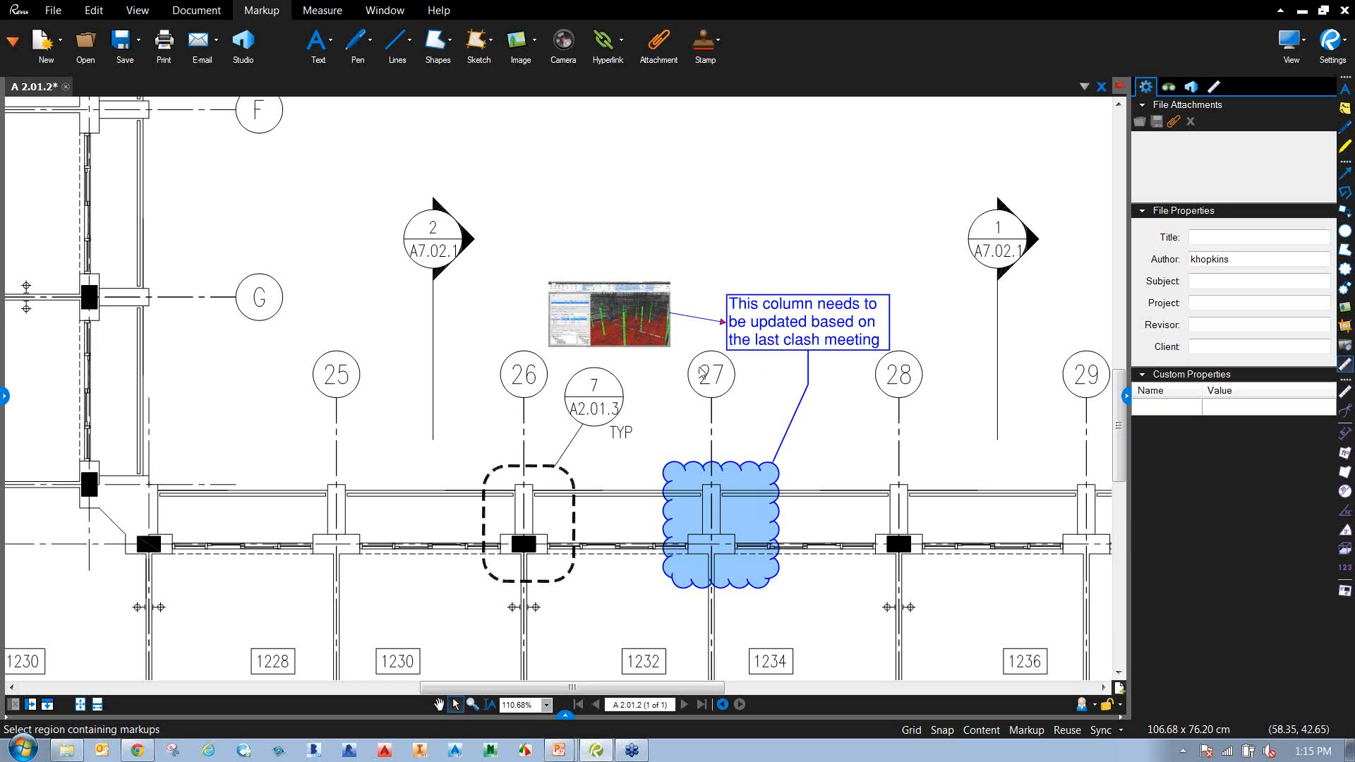
{"action": "scroll", "coordinate": [664, 393], "scroll_direction": "down", "scroll_amount": 4}
{"action": "scroll", "coordinate": [664, 393], "scroll_direction": "down", "scroll_amount": 2}
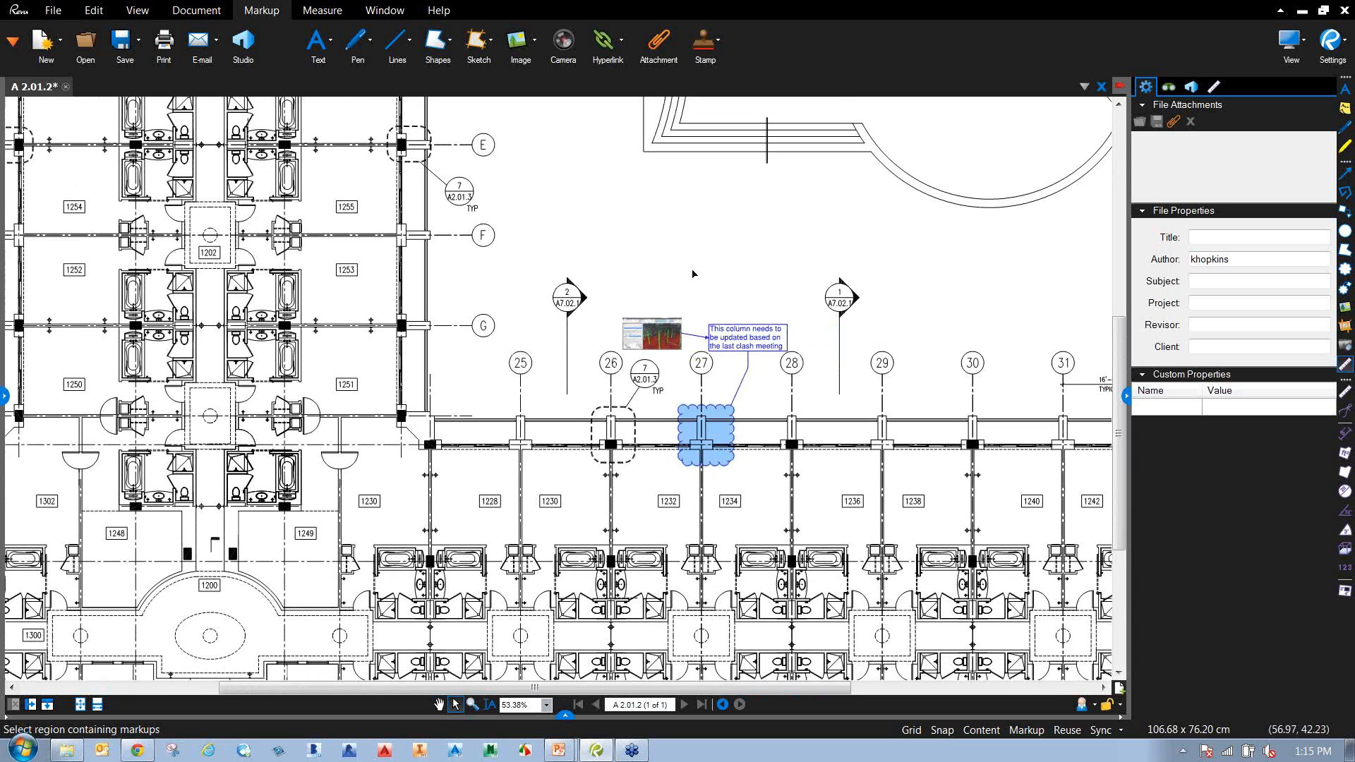
{"action": "left_click_drag", "start_coordinate": [577, 357], "coordinate": [708, 384]}
{"action": "scroll", "coordinate": [656, 378], "scroll_direction": "down", "scroll_amount": 1}
{"action": "left_click_drag", "start_coordinate": [605, 348], "coordinate": [612, 383]}
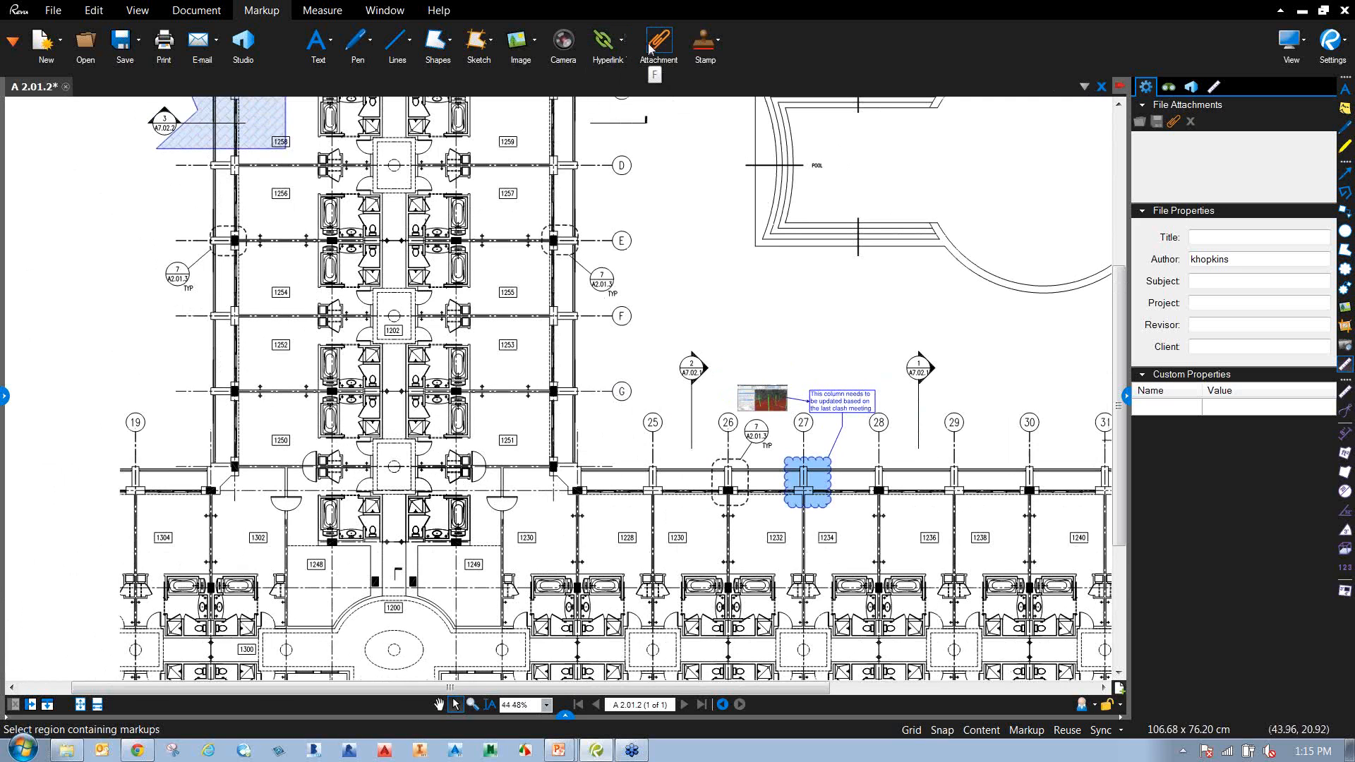
{"action": "left_click", "coordinate": [717, 40]}
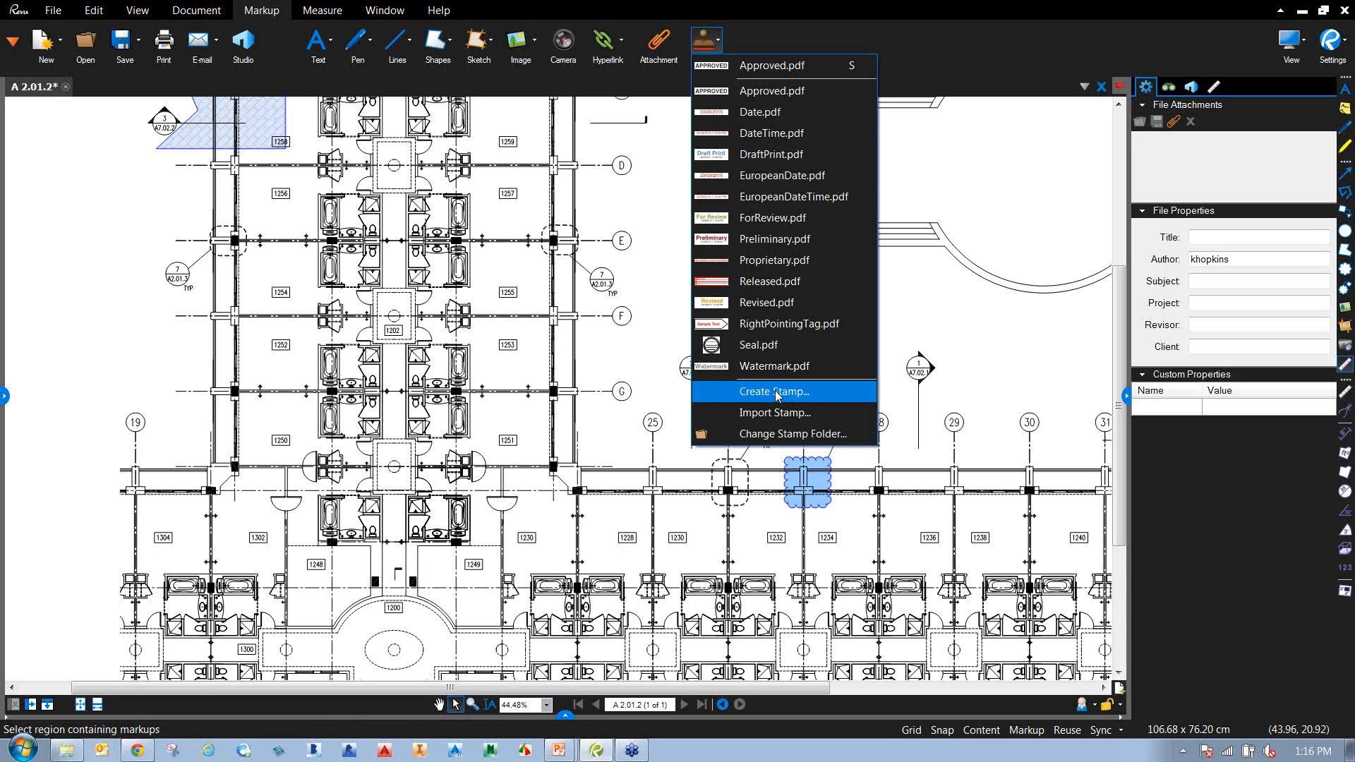
{"action": "left_click", "coordinate": [985, 320]}
{"action": "left_click_drag", "start_coordinate": [603, 266], "coordinate": [695, 517]}
{"action": "left_click_drag", "start_coordinate": [495, 266], "coordinate": [544, 369]}
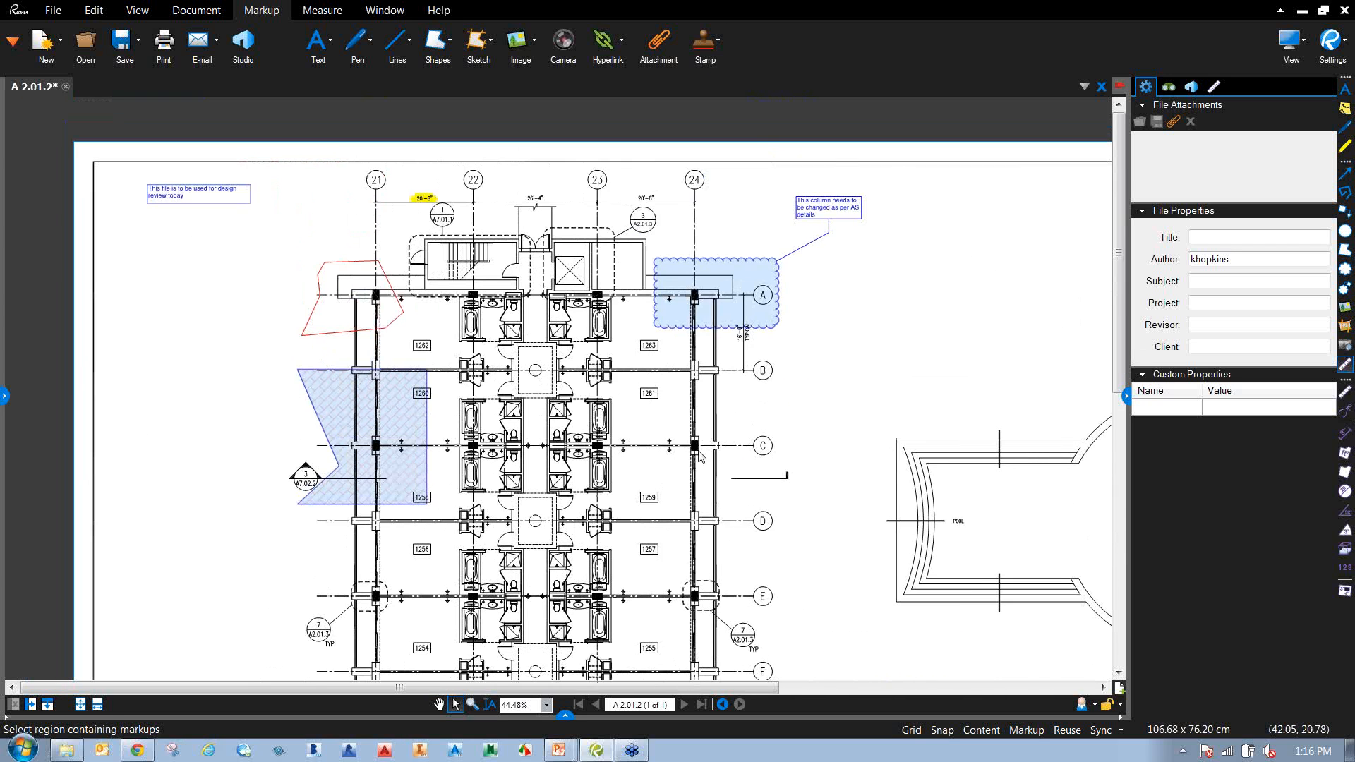
{"action": "scroll", "coordinate": [697, 450], "scroll_direction": "up", "scroll_amount": 2}
{"action": "left_click_drag", "start_coordinate": [650, 407], "coordinate": [701, 472]}
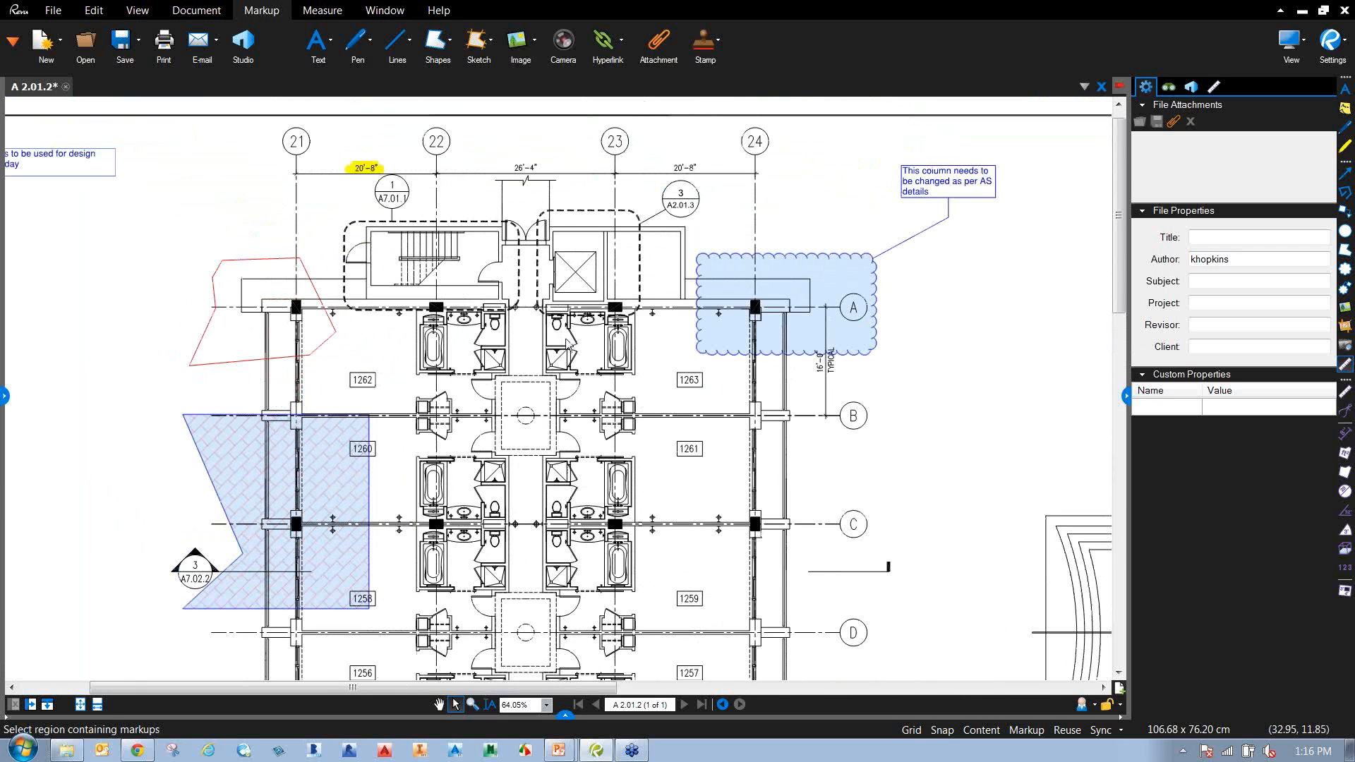
{"action": "scroll", "coordinate": [566, 346], "scroll_direction": "up", "scroll_amount": 1}
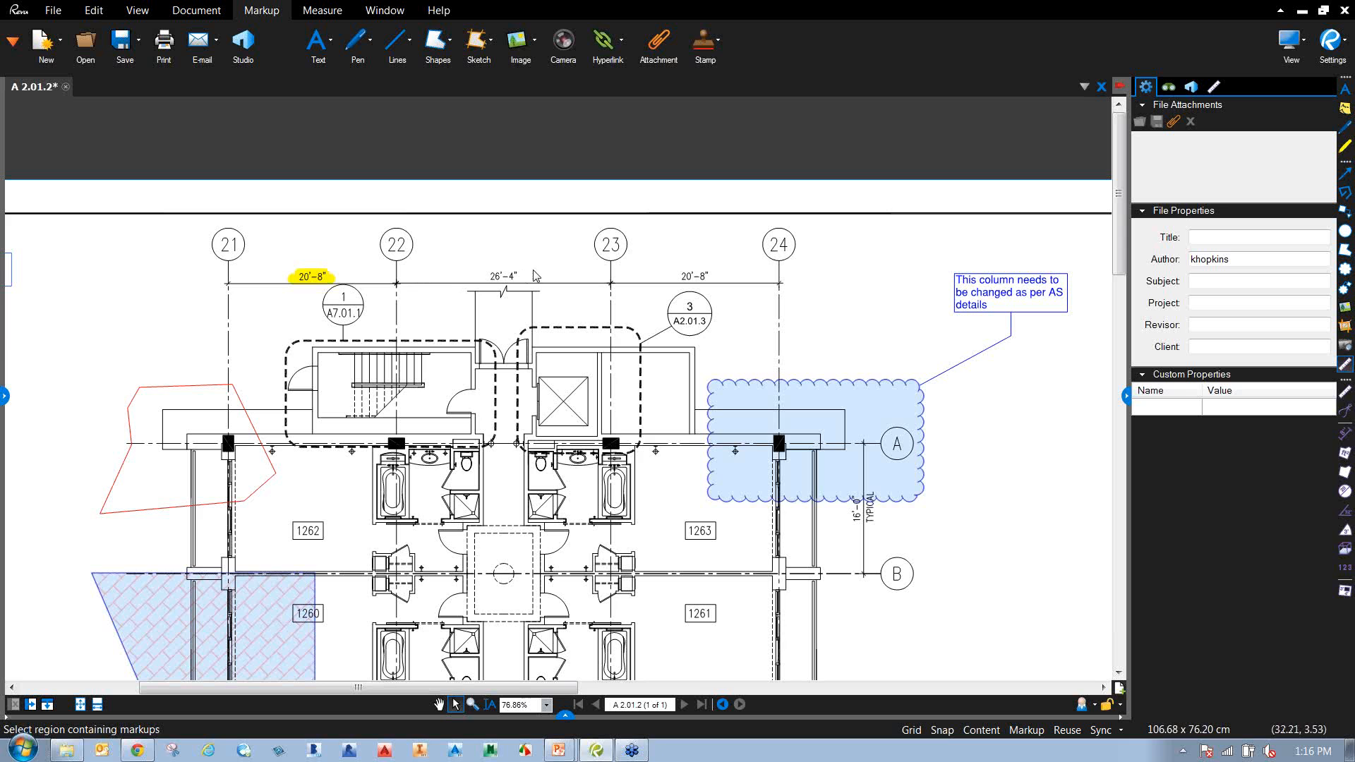
{"action": "scroll", "coordinate": [535, 275], "scroll_direction": "up", "scroll_amount": 1}
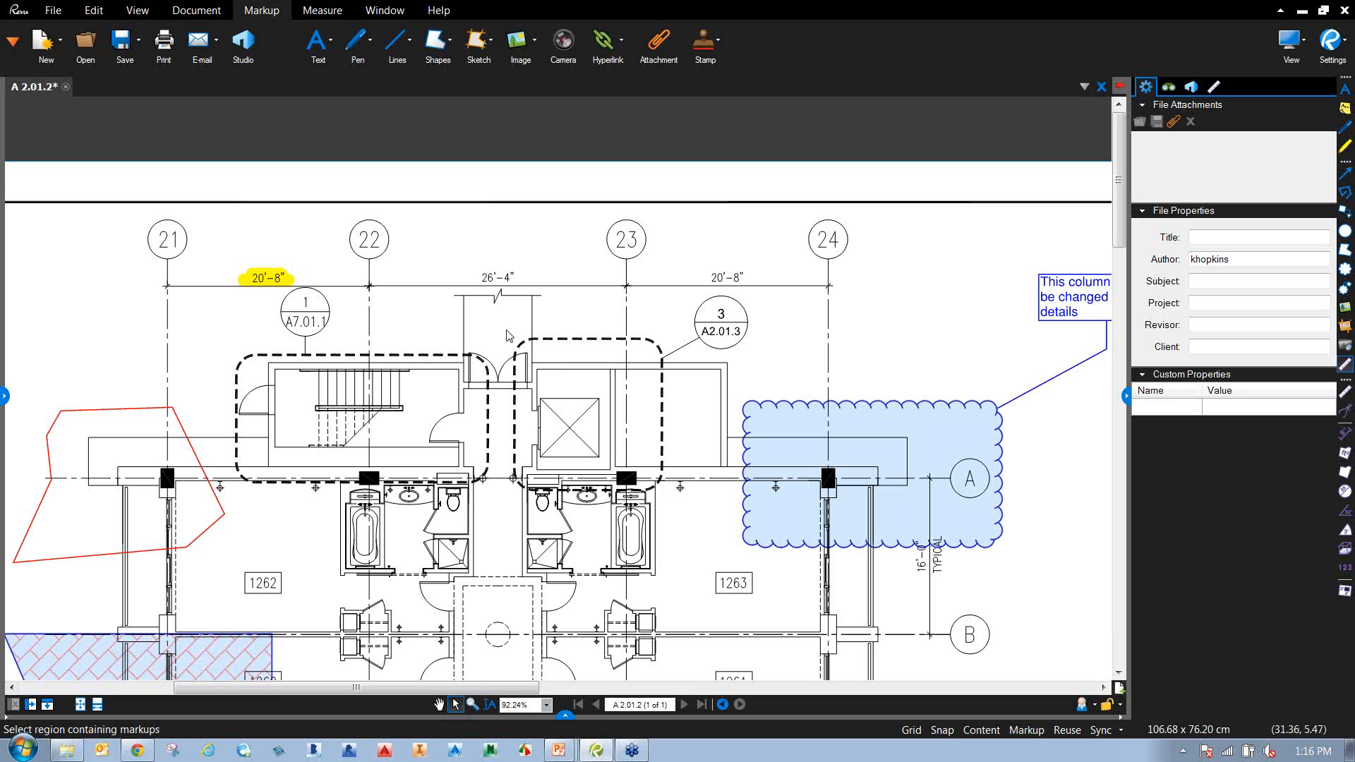
Start scale calibration and pick the calibration points at gridlines 22 and 23.
{"action": "left_click", "coordinate": [320, 11]}
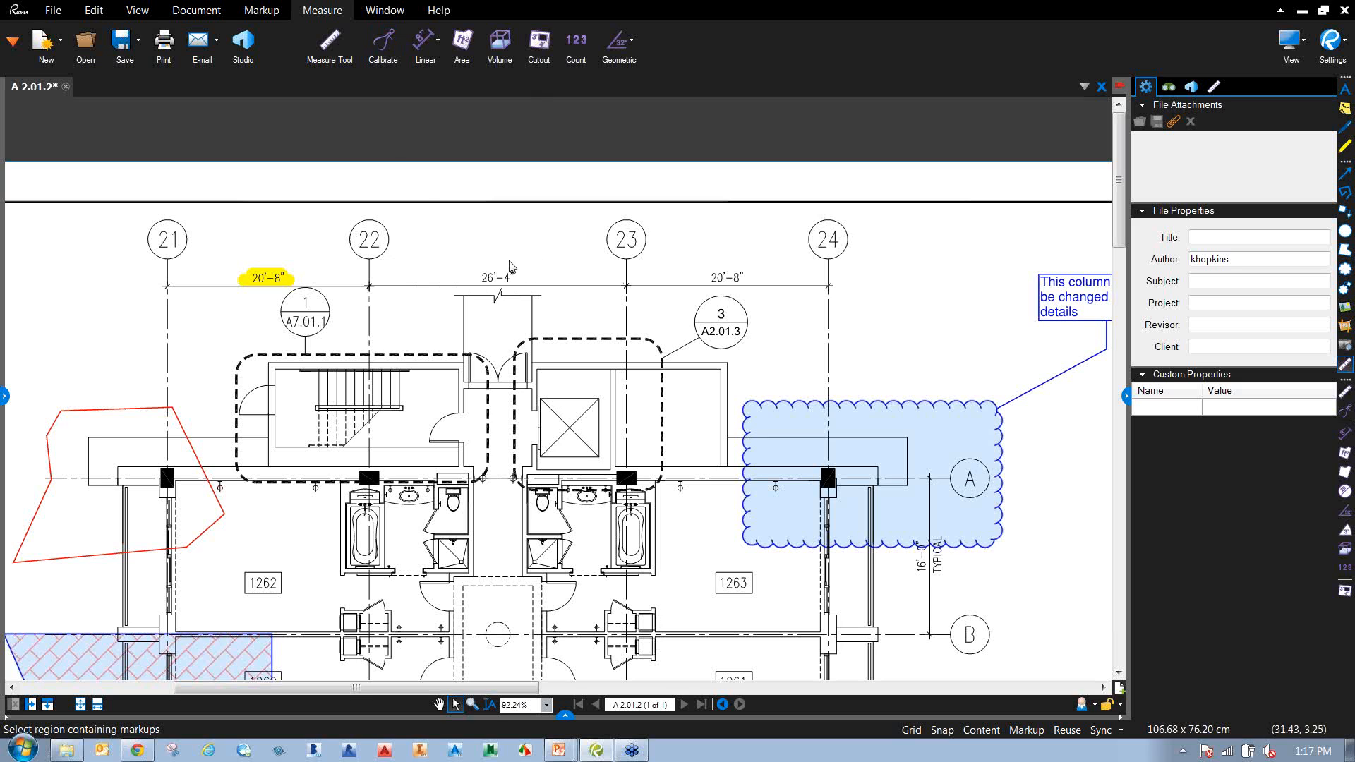
{"action": "left_click", "coordinate": [383, 44]}
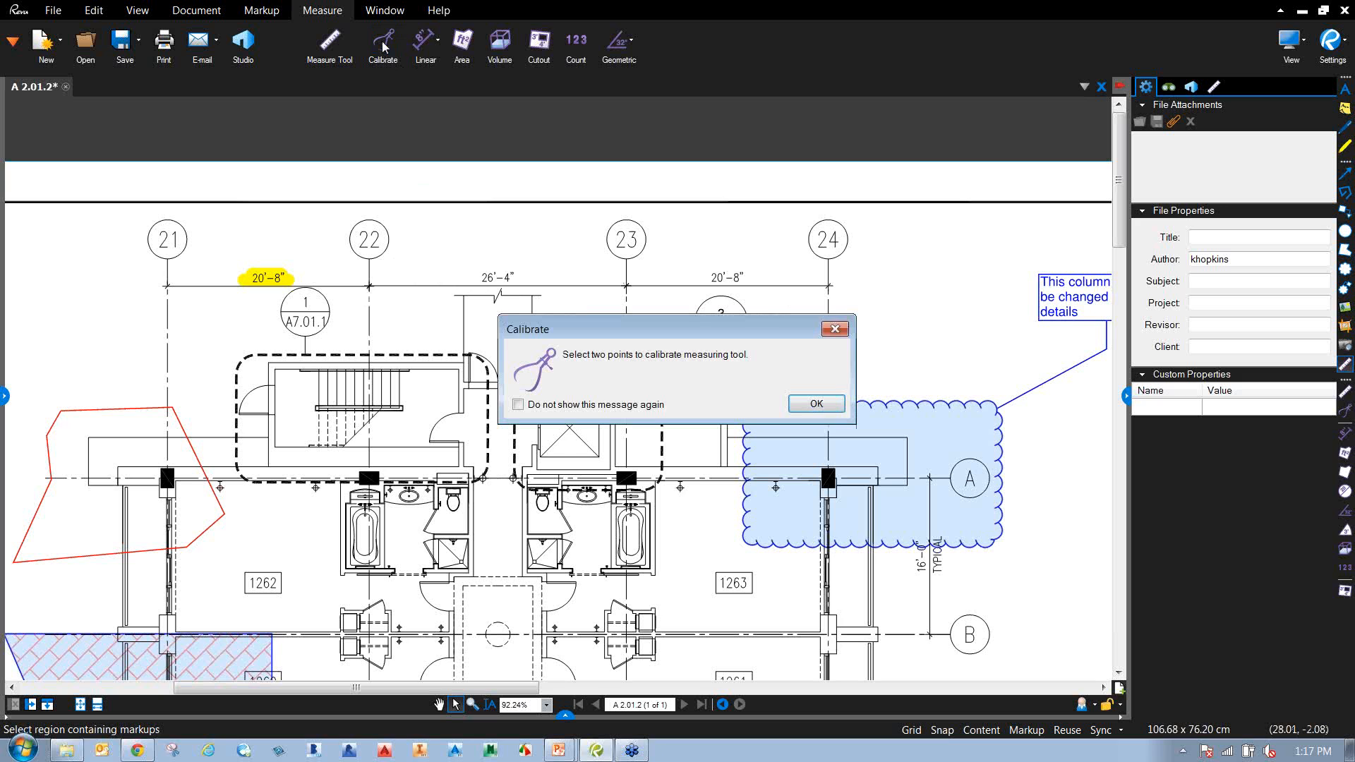
{"action": "left_click", "coordinate": [819, 403]}
{"action": "scroll", "coordinate": [383, 265], "scroll_direction": "up", "scroll_amount": 3}
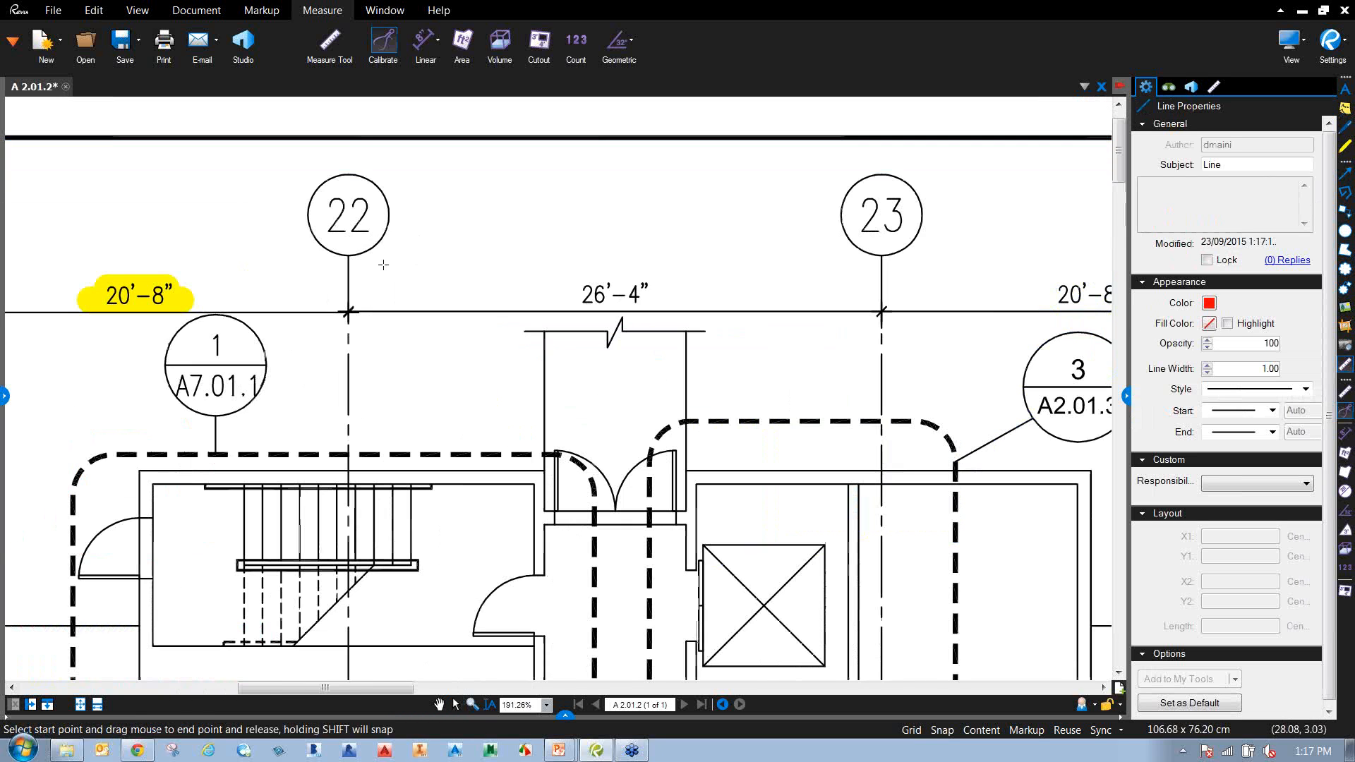
{"action": "scroll", "coordinate": [347, 311], "scroll_direction": "up", "scroll_amount": 2}
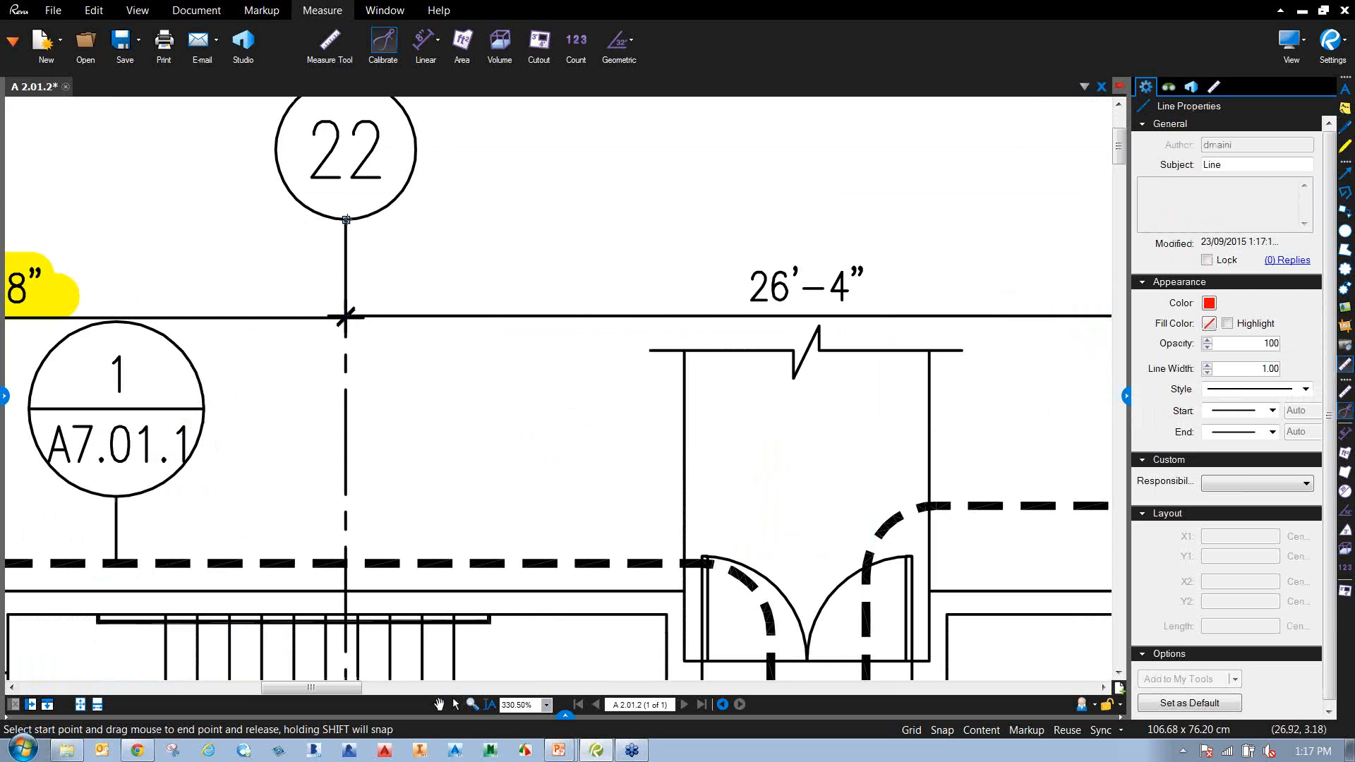
{"action": "left_click", "coordinate": [346, 219]}
{"action": "scroll", "coordinate": [575, 238], "scroll_direction": "down", "scroll_amount": 2}
{"action": "left_click_drag", "start_coordinate": [583, 236], "coordinate": [497, 308]}
{"action": "scroll", "coordinate": [971, 290], "scroll_direction": "up", "scroll_amount": 2}
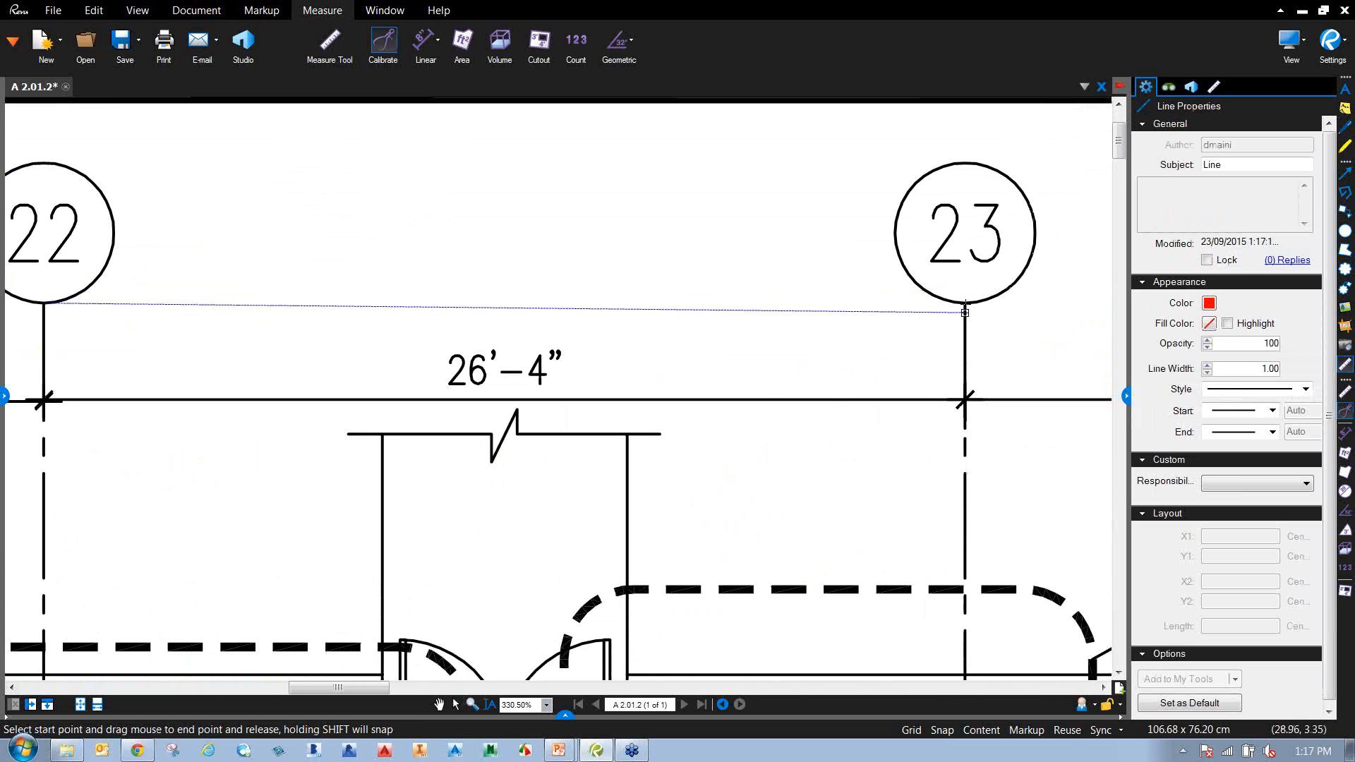
{"action": "left_click", "coordinate": [964, 304]}
{"action": "mouse_move", "coordinate": [645, 321]}
{"action": "left_mouse_down"}
{"action": "mouse_move", "coordinate": [561, 120]}
{"action": "mouse_move", "coordinate": [569, 110]}
{"action": "left_mouse_up"}
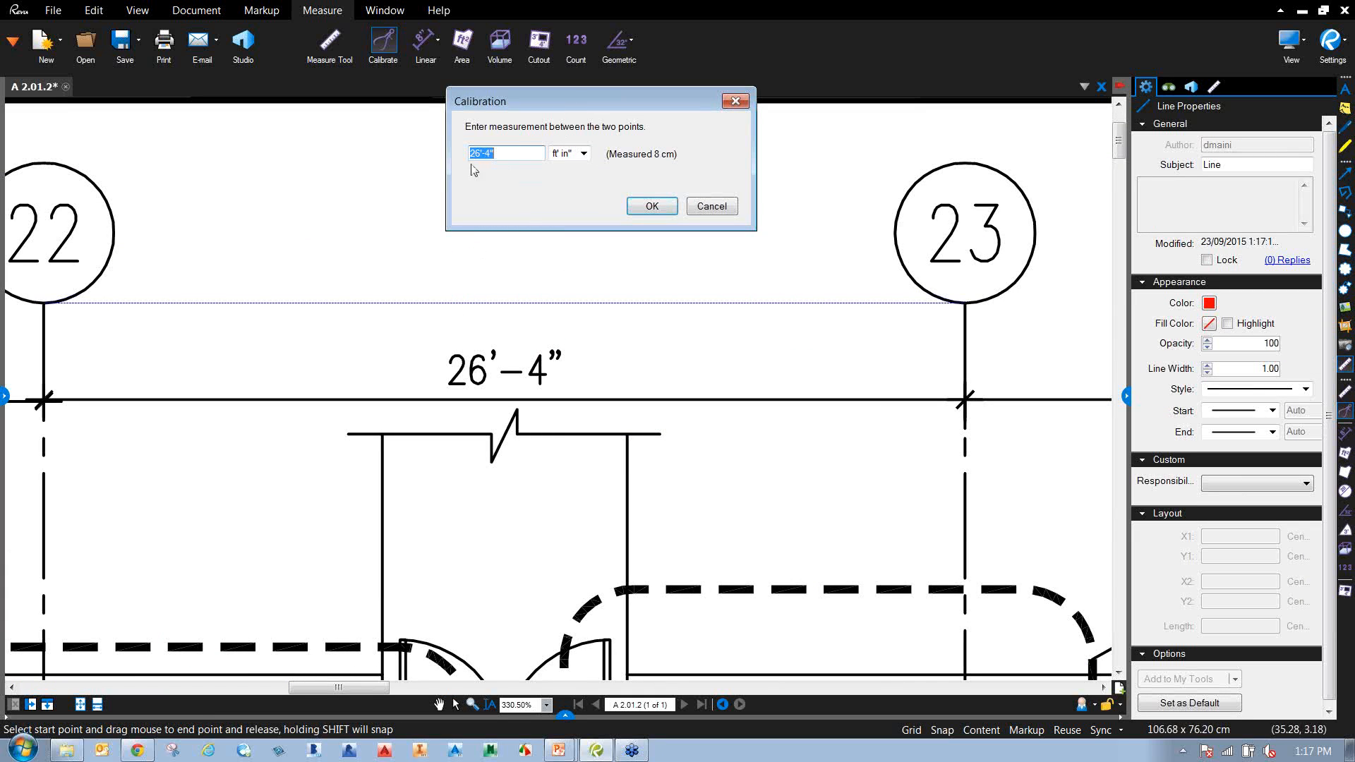
Accept 26'-4" in feet and inches as the known calibration distance.
{"action": "left_click", "coordinate": [516, 156]}
{"action": "left_click", "coordinate": [588, 153]}
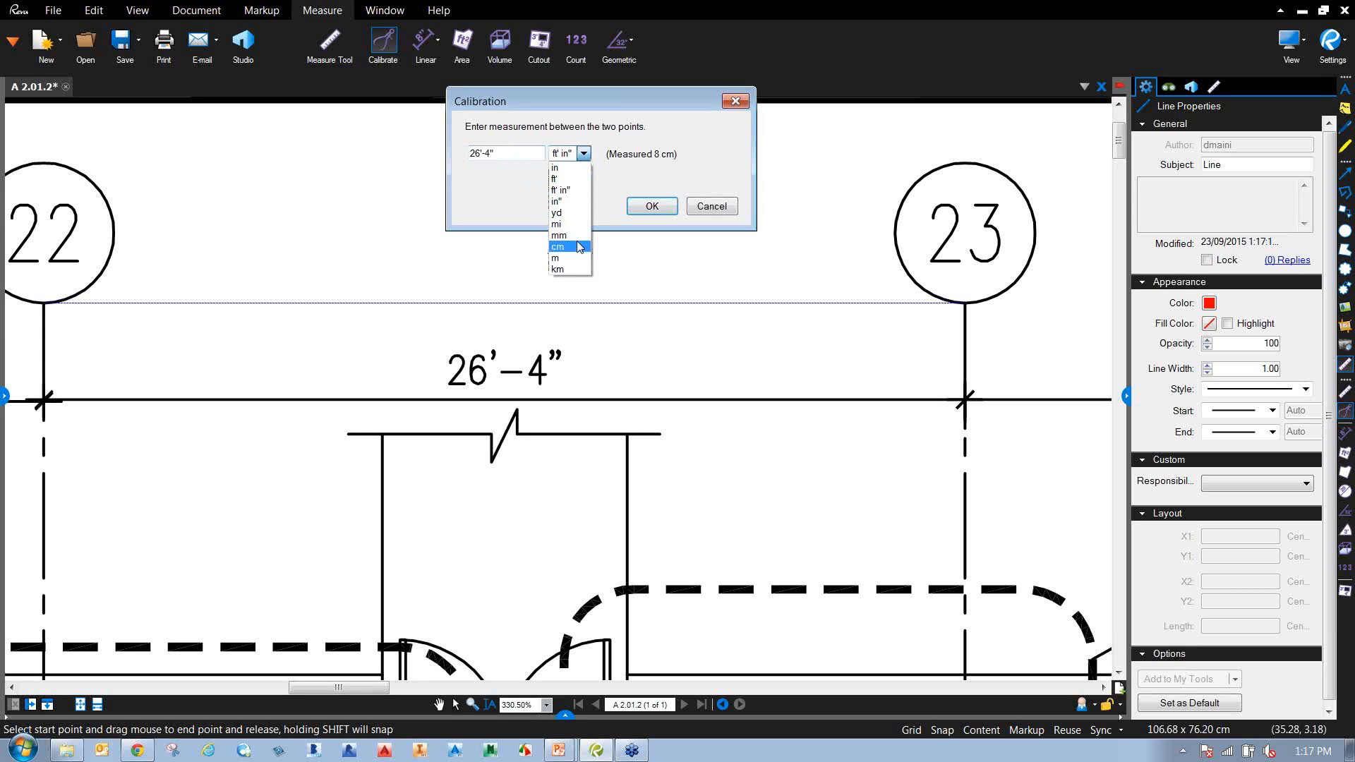
{"action": "left_click", "coordinate": [515, 202]}
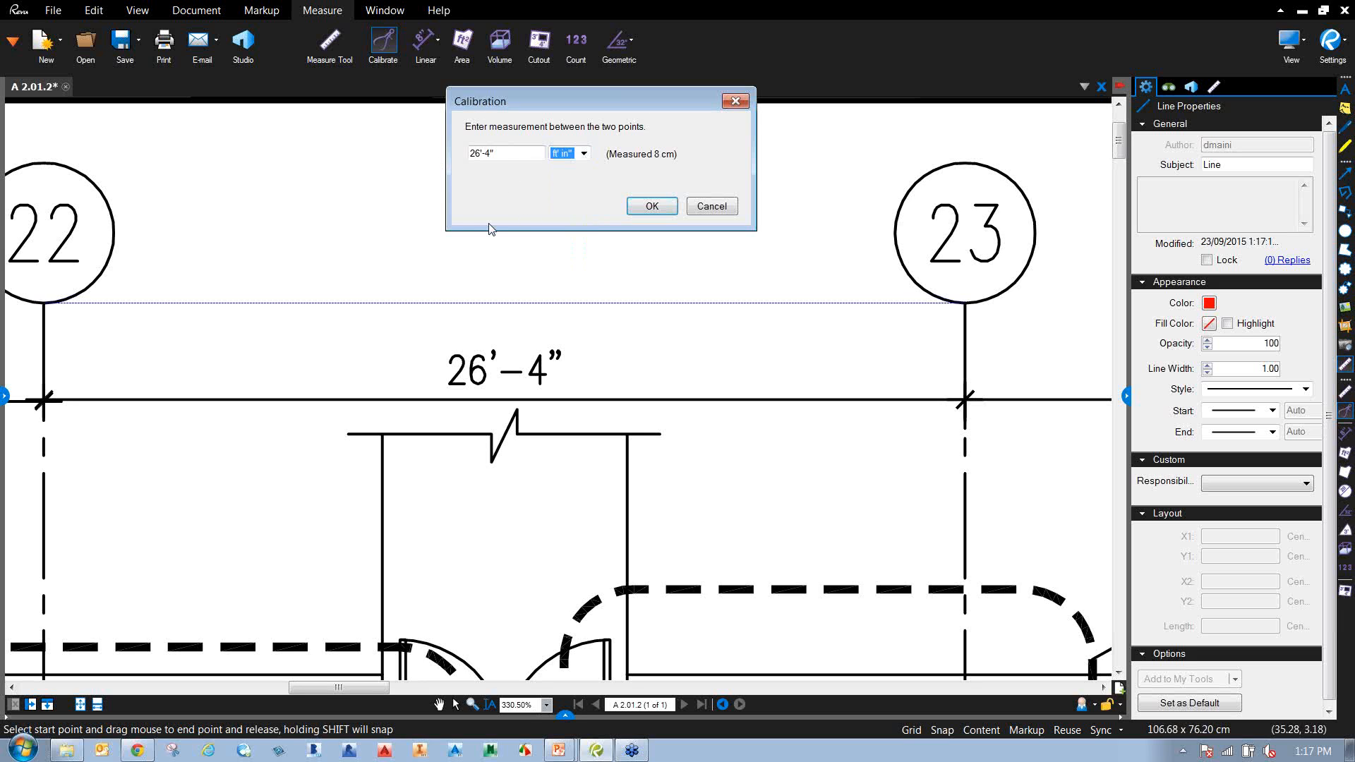
{"action": "left_click", "coordinate": [652, 206]}
{"action": "scroll", "coordinate": [650, 439], "scroll_direction": "down", "scroll_amount": 5}
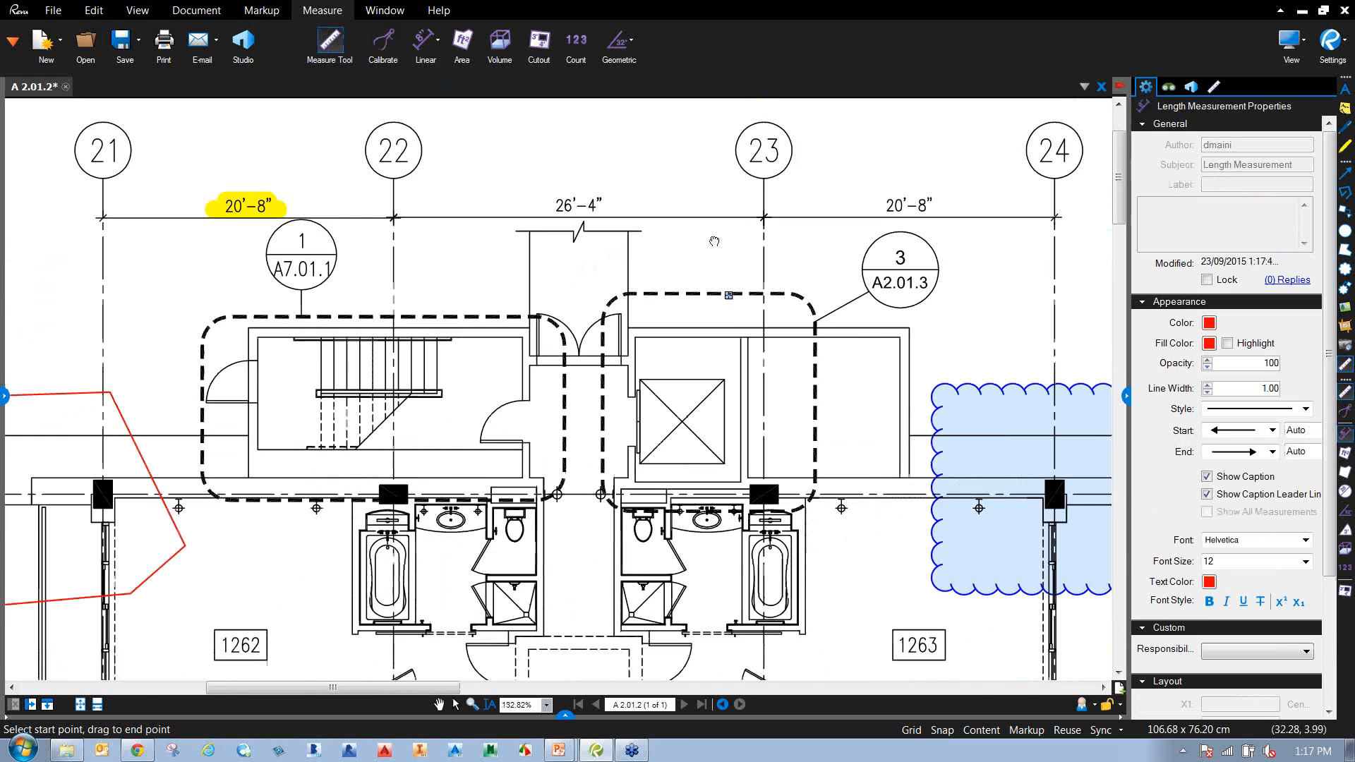
Measure the 5'-5" wall length between rooms 1263 and 1261.
{"action": "left_click_drag", "start_coordinate": [727, 315], "coordinate": [714, 241]}
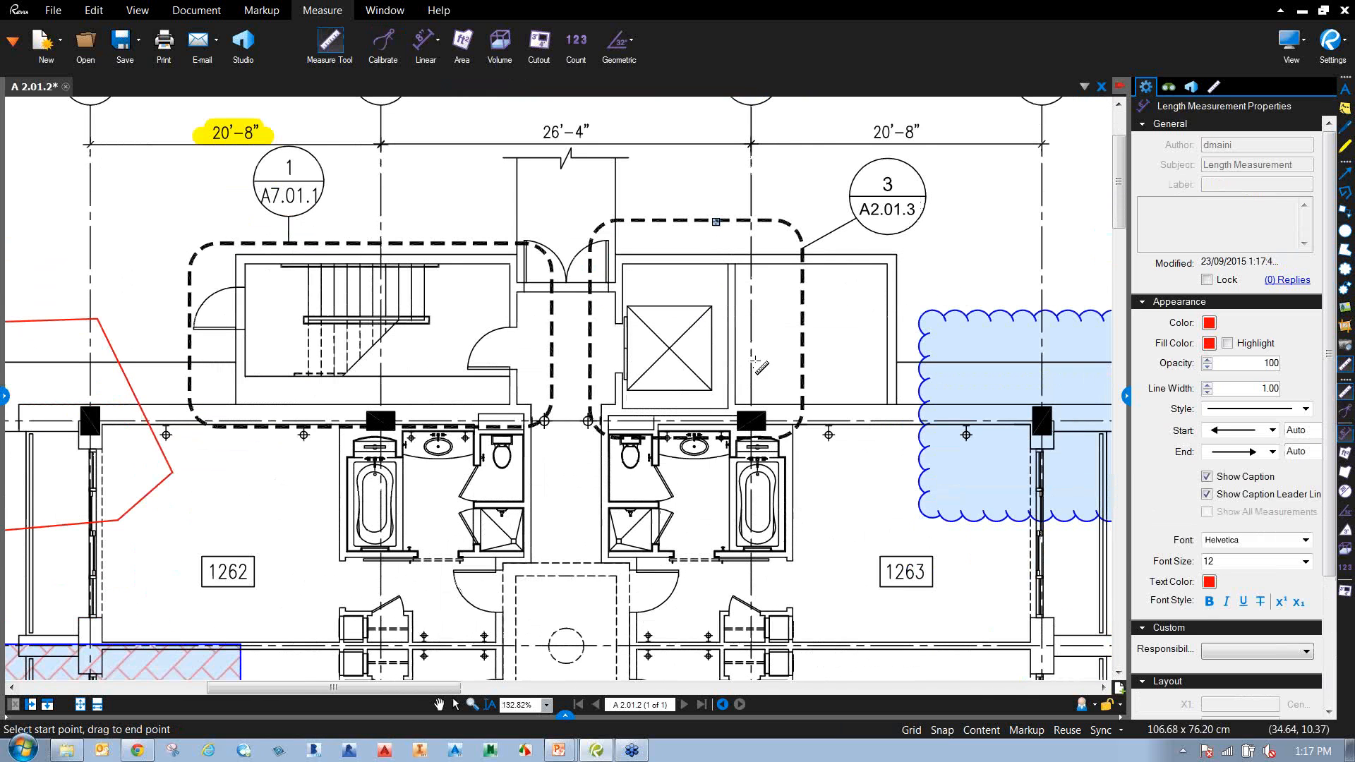
{"action": "left_click_drag", "start_coordinate": [868, 612], "coordinate": [637, 350]}
{"action": "scroll", "coordinate": [716, 441], "scroll_direction": "up", "scroll_amount": 4}
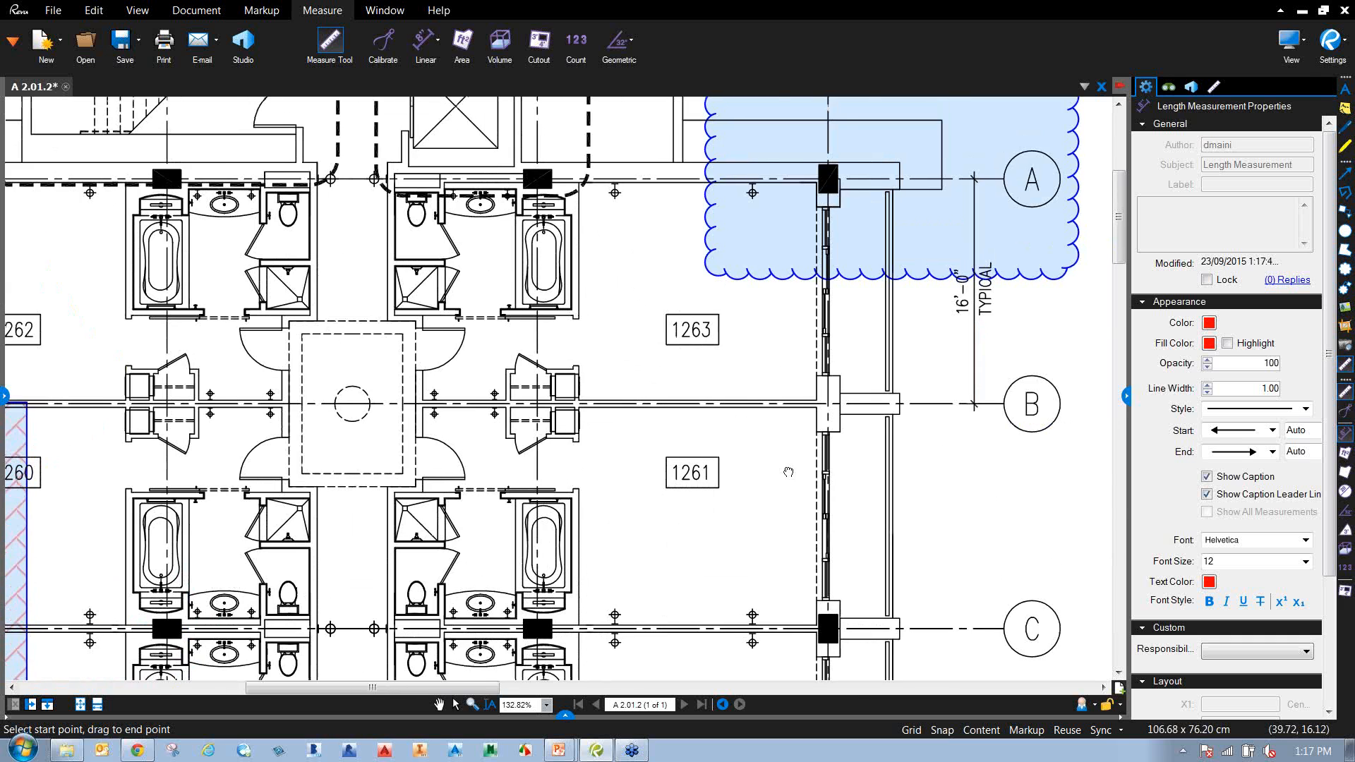
{"action": "left_click_drag", "start_coordinate": [700, 443], "coordinate": [699, 573]}
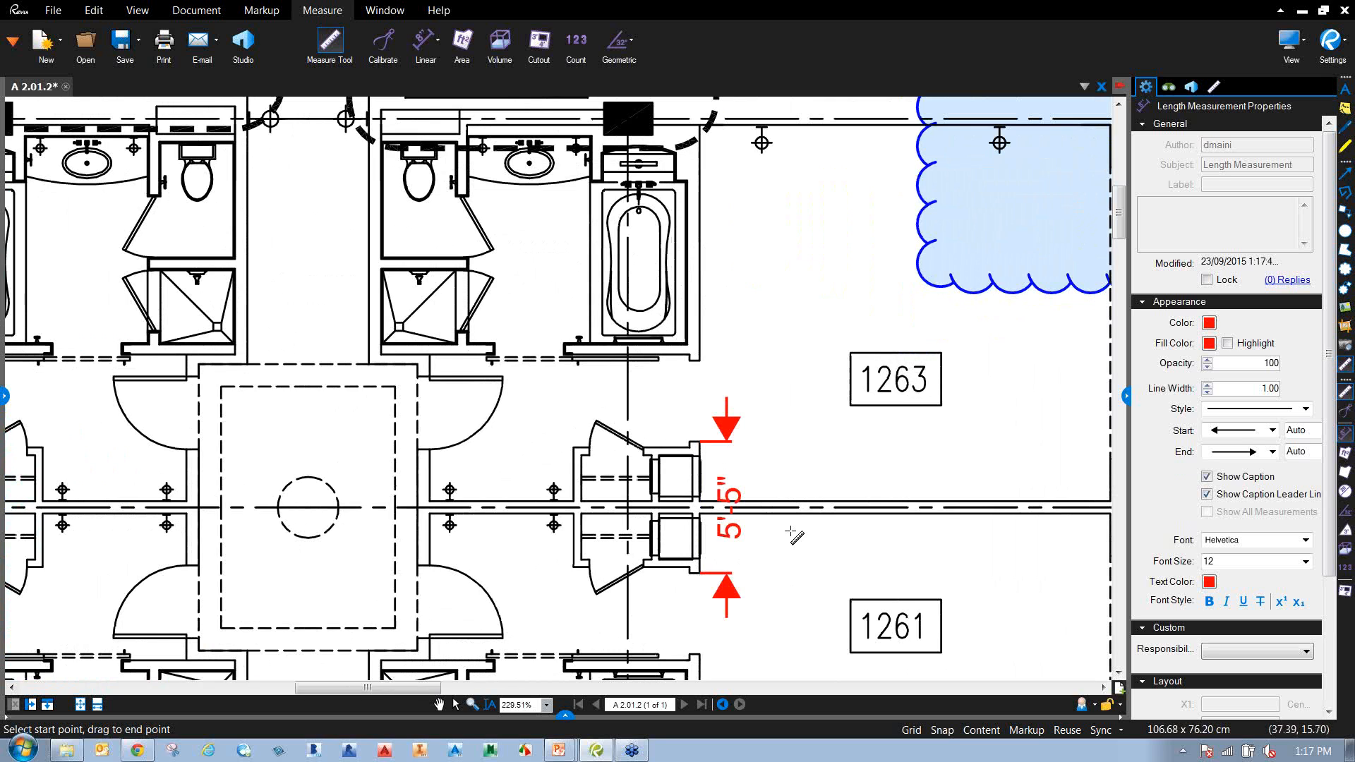
{"action": "key", "text": "Escape"}
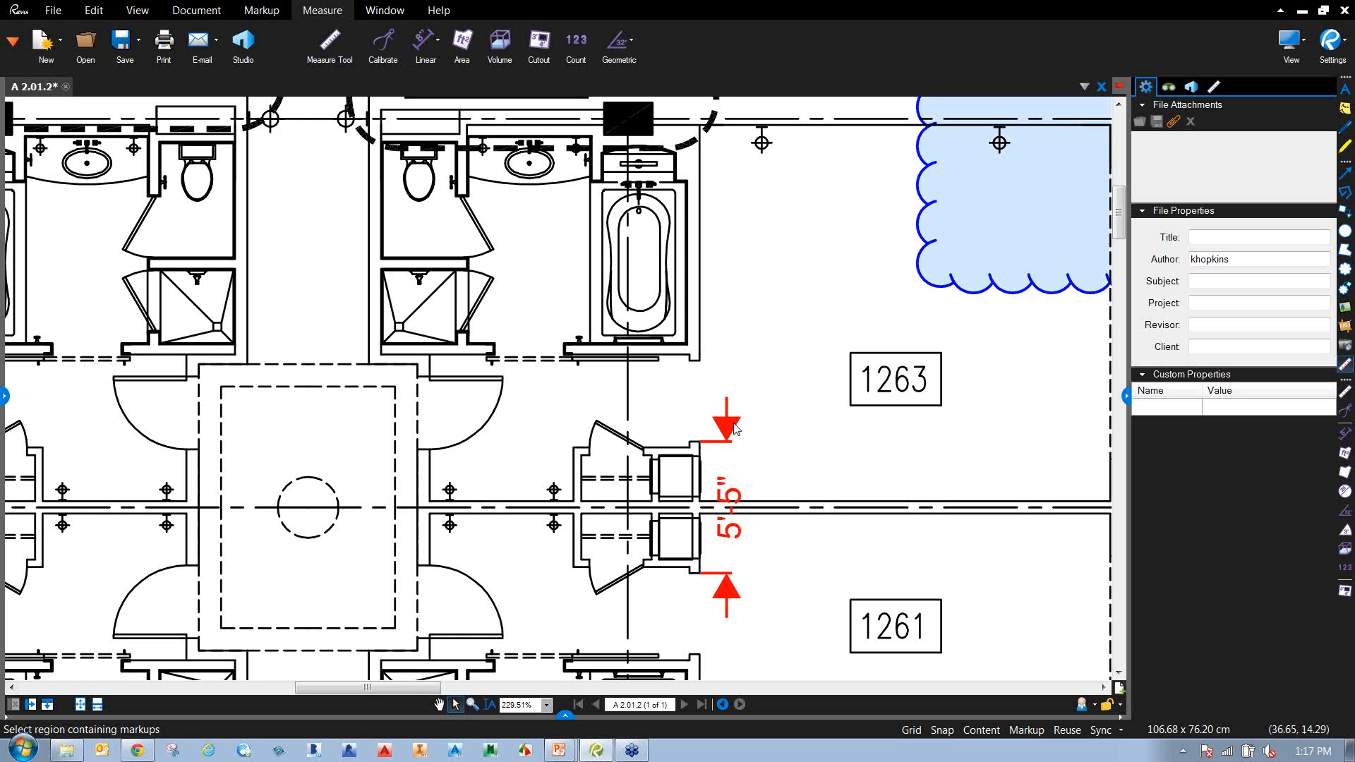
{"action": "left_click", "coordinate": [730, 501]}
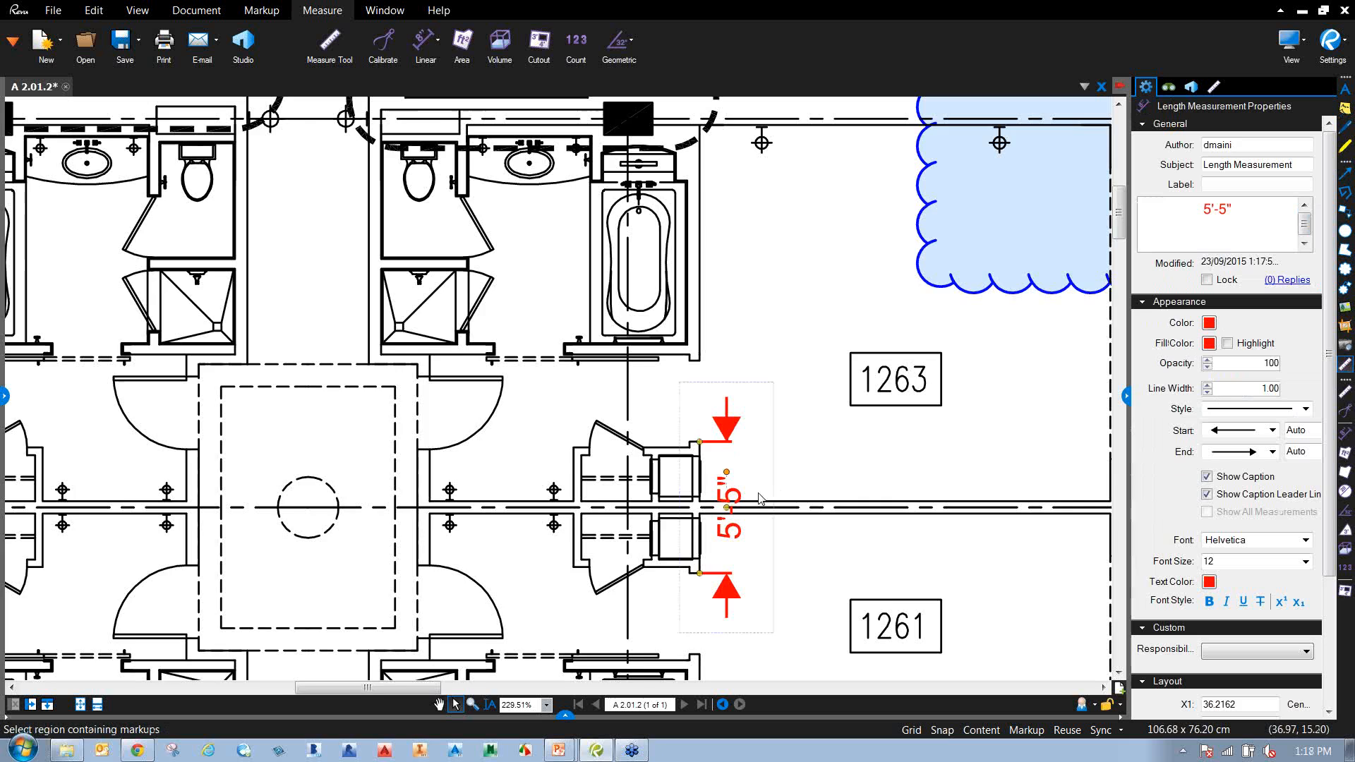
Extend the measurement's lines to the room tags and make its line and caption text blue.
{"action": "scroll", "coordinate": [758, 496], "scroll_direction": "down", "scroll_amount": 1}
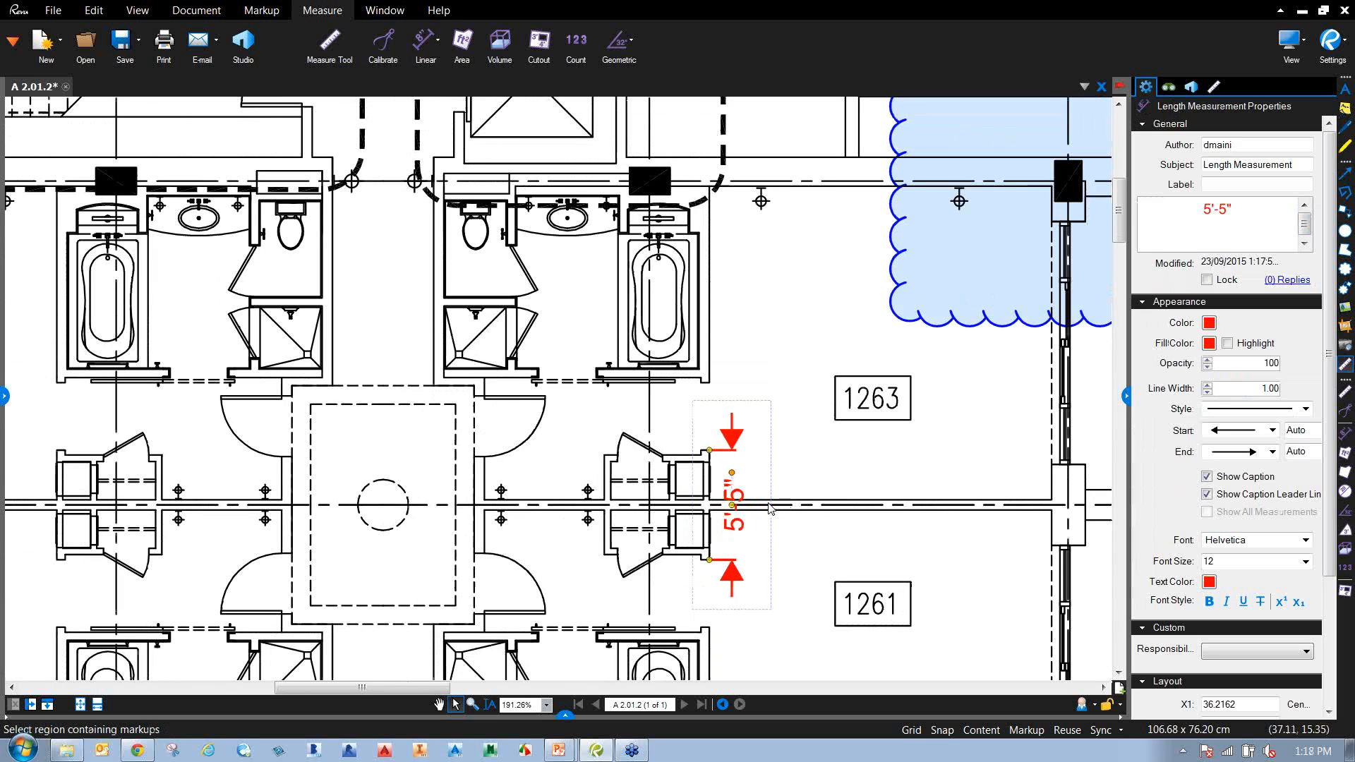
{"action": "mouse_move", "coordinate": [738, 513]}
{"action": "left_mouse_down"}
{"action": "mouse_move", "coordinate": [865, 524]}
{"action": "mouse_move", "coordinate": [706, 483]}
{"action": "left_mouse_up"}
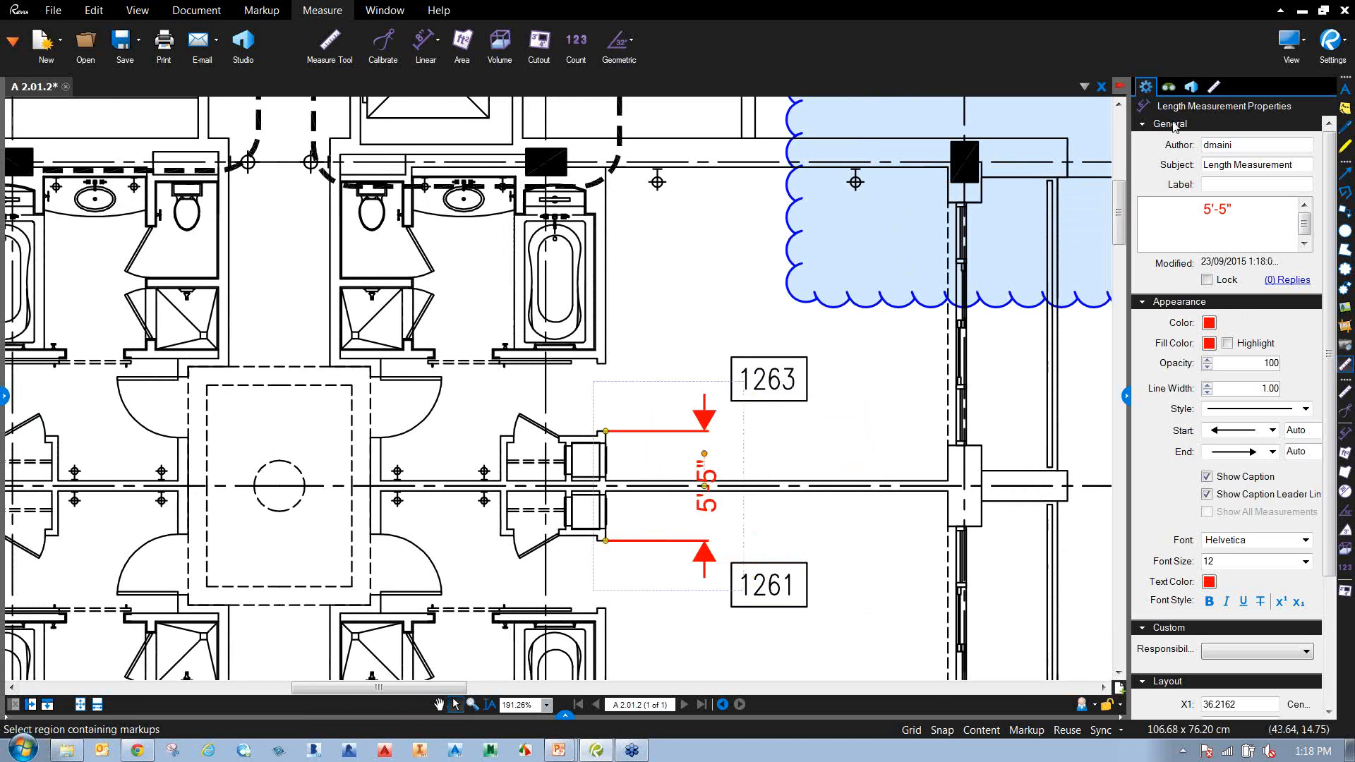
{"action": "left_click", "coordinate": [1209, 322]}
{"action": "left_click", "coordinate": [1291, 360]}
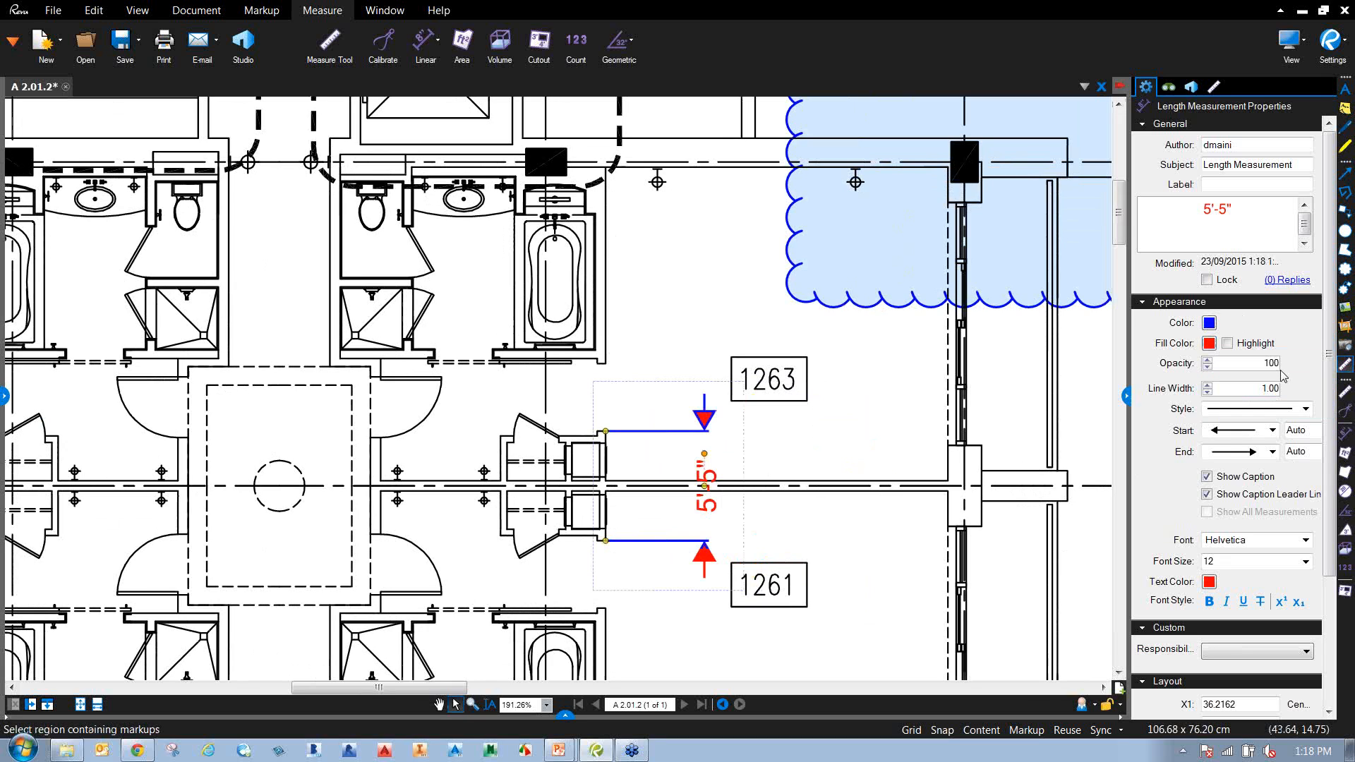
{"action": "left_click", "coordinate": [1210, 582]}
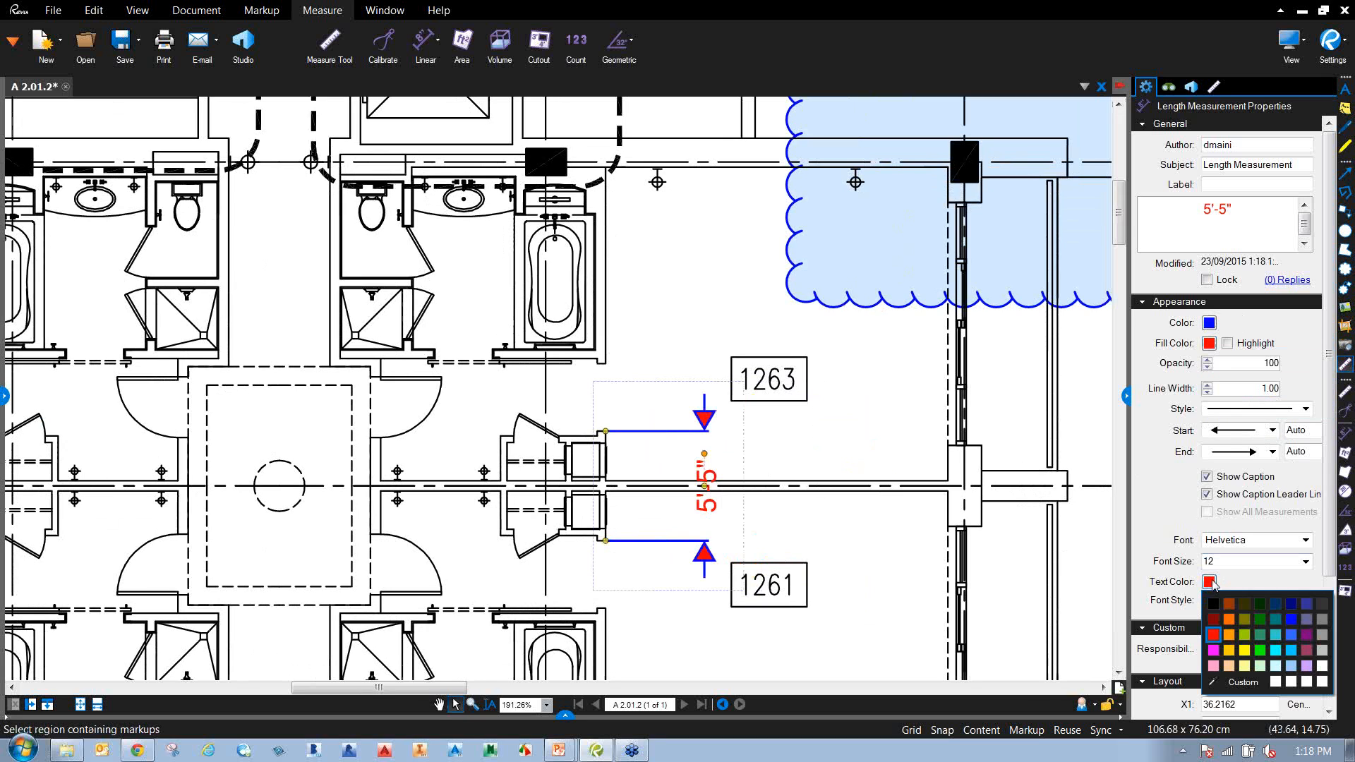
{"action": "left_click", "coordinate": [1291, 635]}
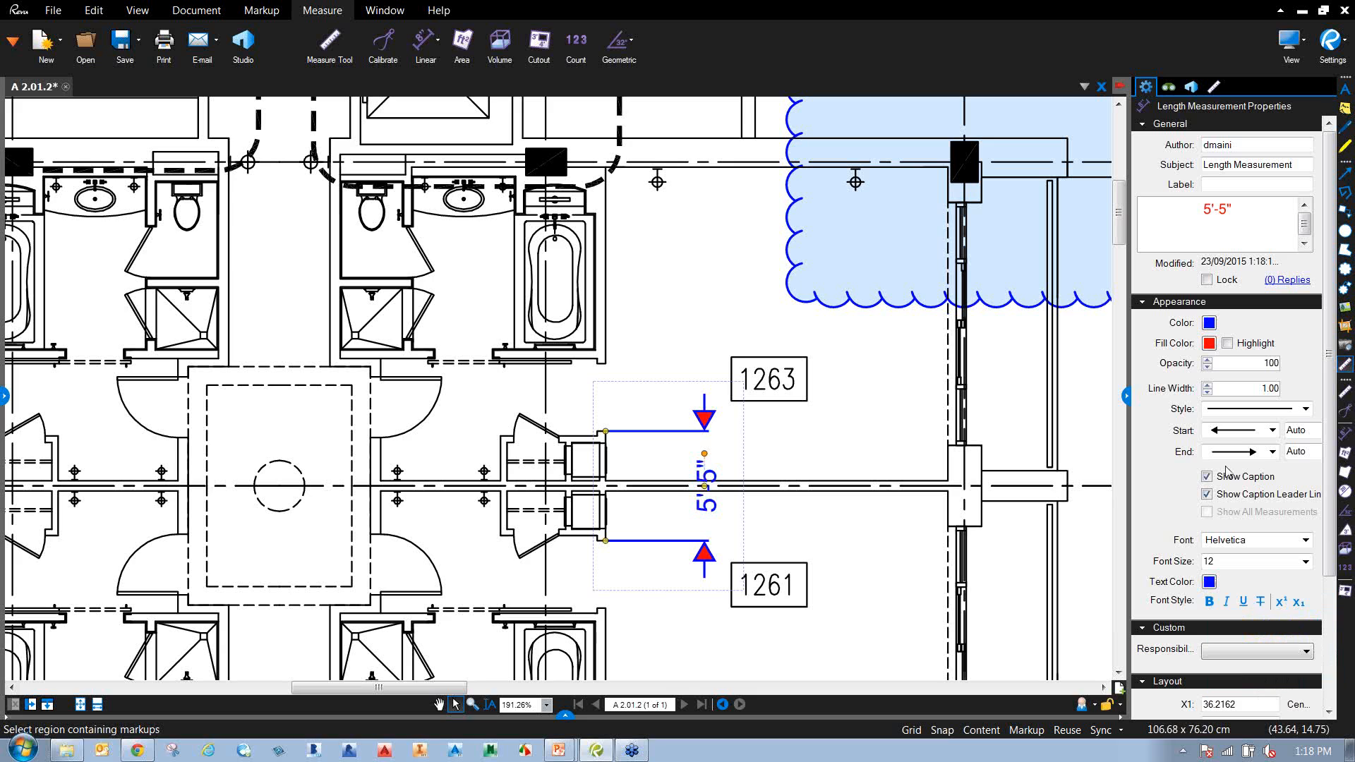
Give both measurement ends slash ticks sized at 50%.
{"action": "left_click", "coordinate": [1270, 430]}
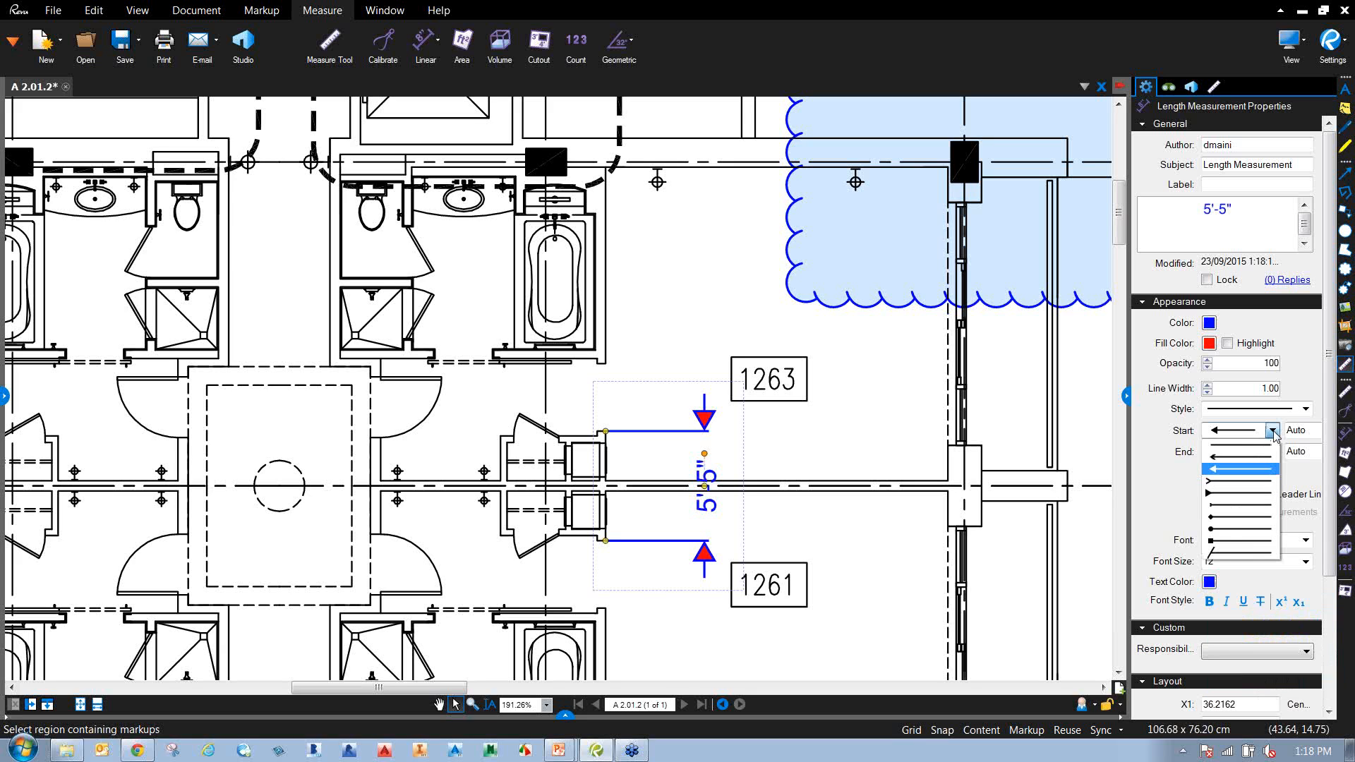
{"action": "left_click", "coordinate": [1228, 552]}
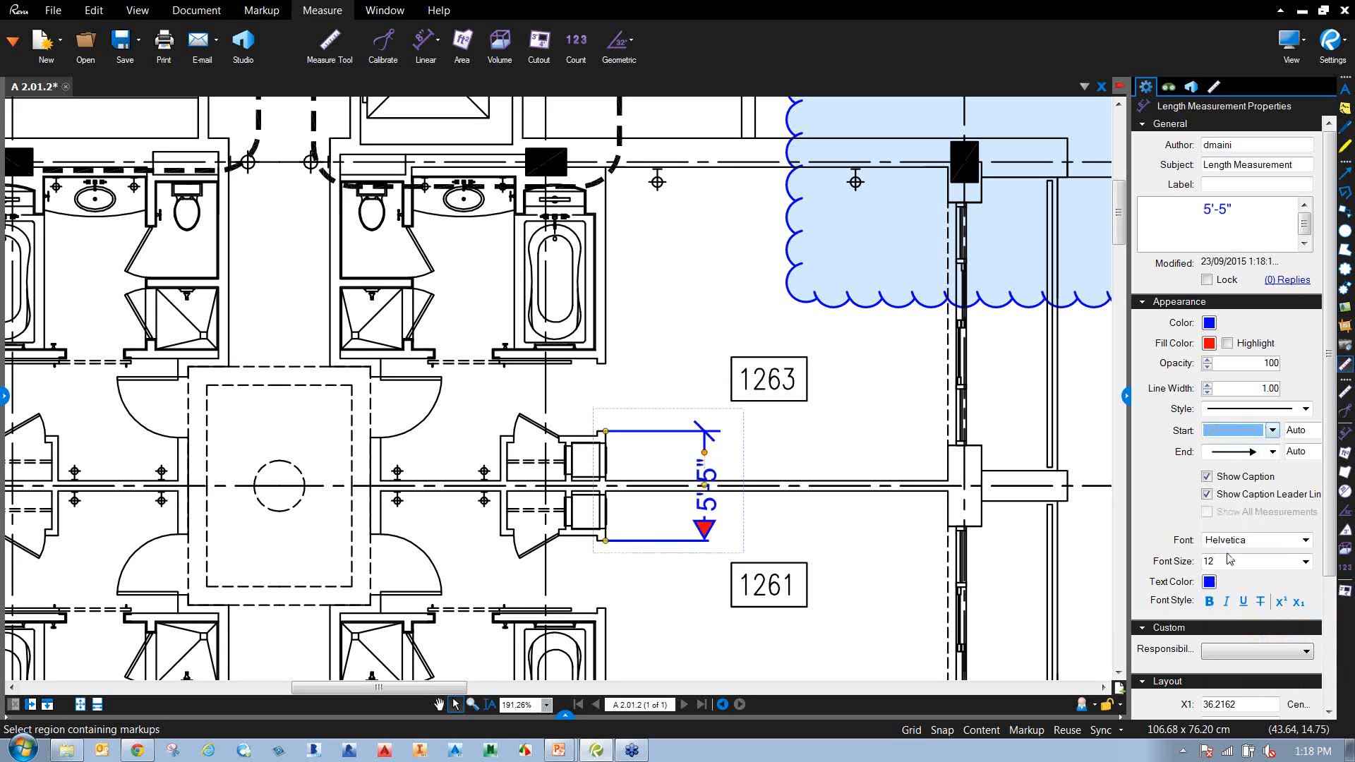
{"action": "left_click", "coordinate": [1272, 453]}
{"action": "left_click", "coordinate": [1242, 574]}
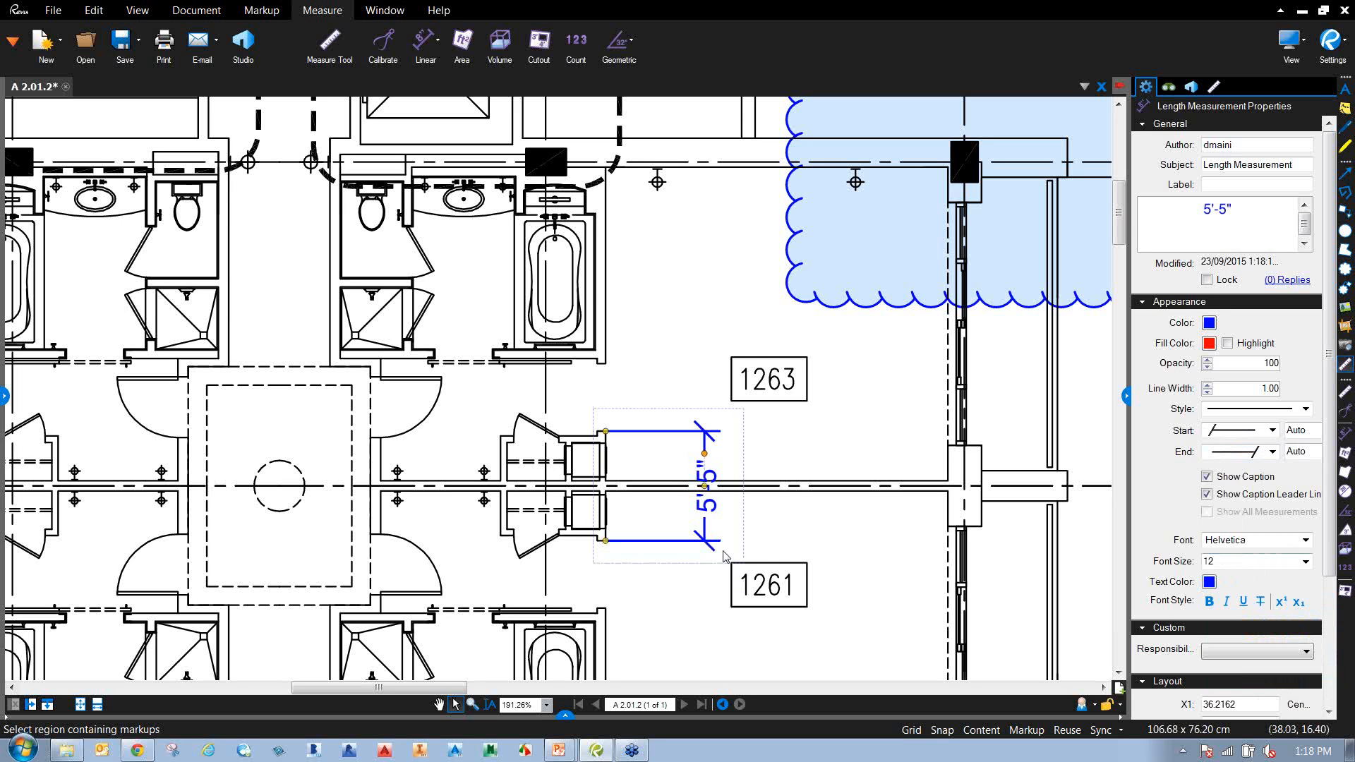
{"action": "scroll", "coordinate": [844, 536], "scroll_direction": "down", "scroll_amount": 1}
{"action": "left_click_drag", "start_coordinate": [843, 536], "coordinate": [766, 518]}
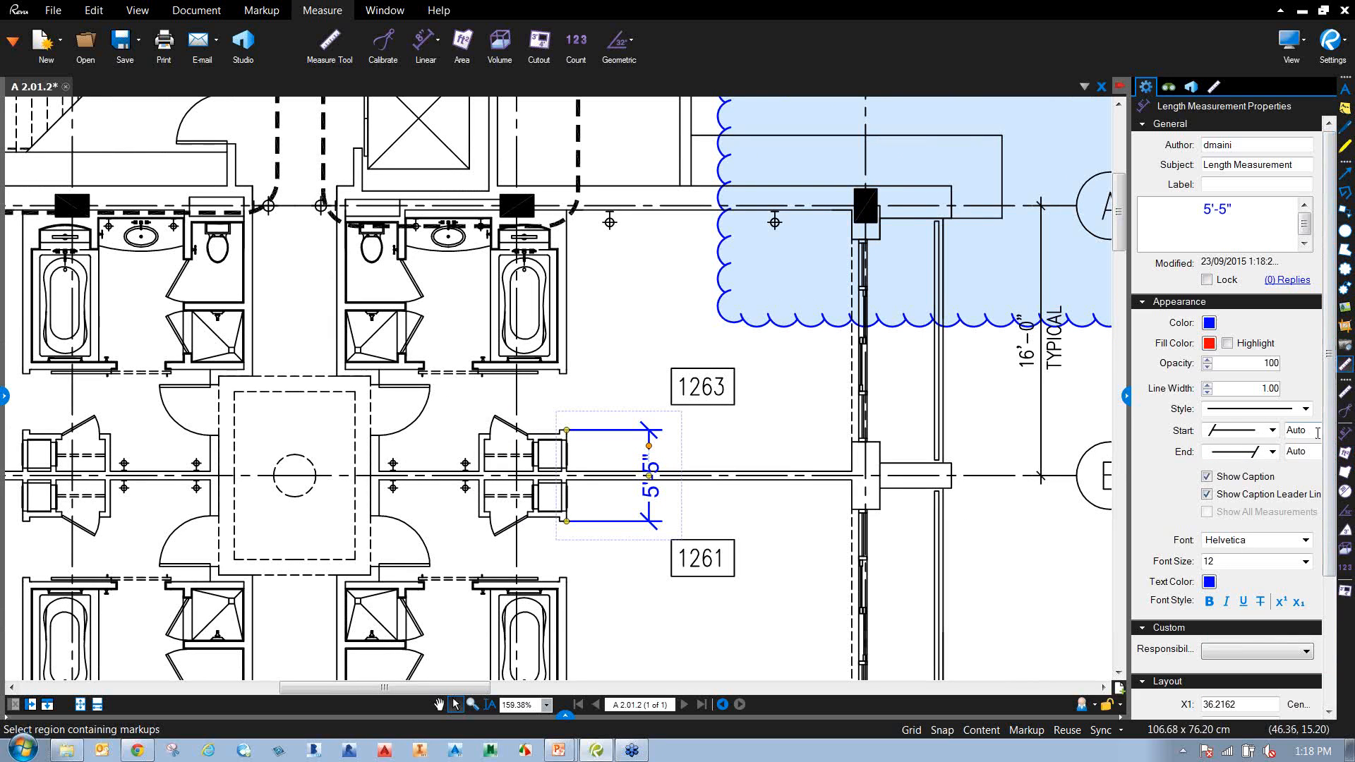
{"action": "left_click_drag", "start_coordinate": [1129, 406], "coordinate": [1110, 405]}
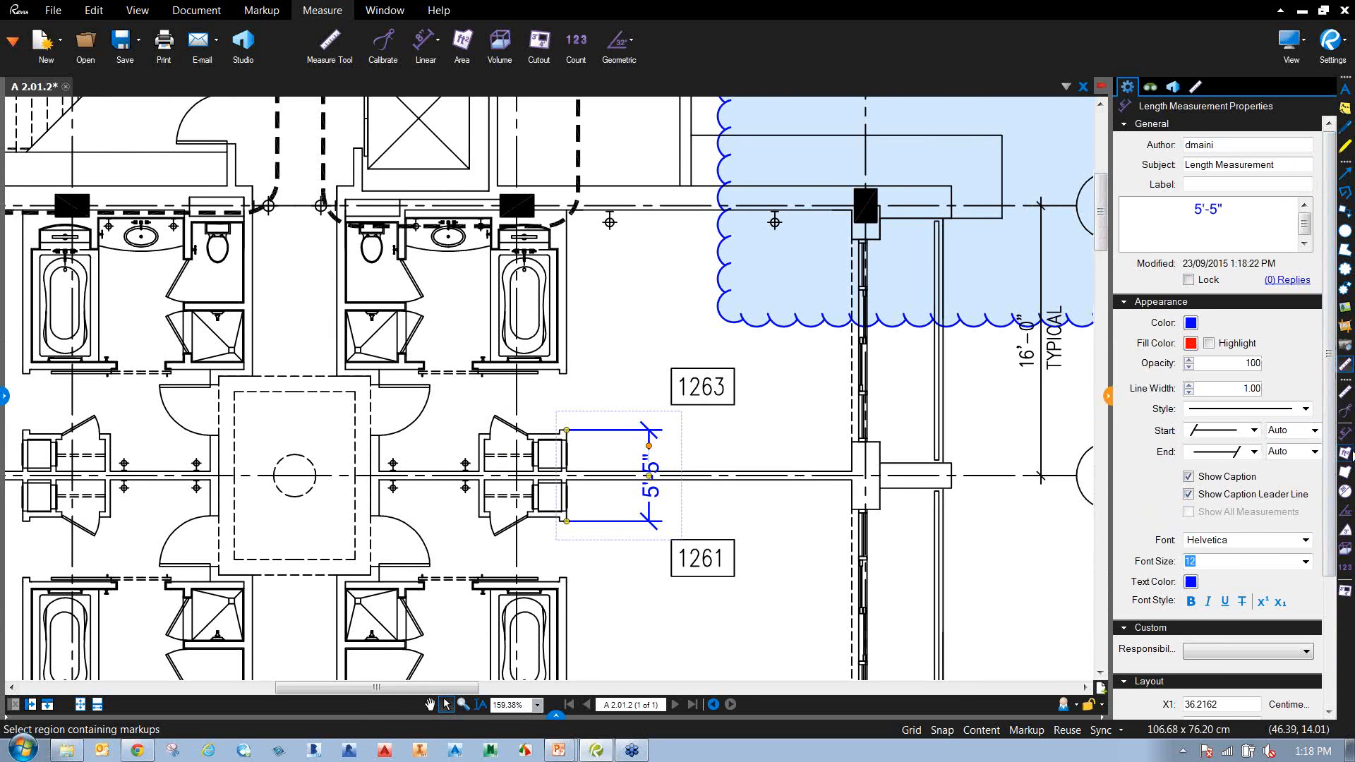
{"action": "left_click", "coordinate": [1314, 430]}
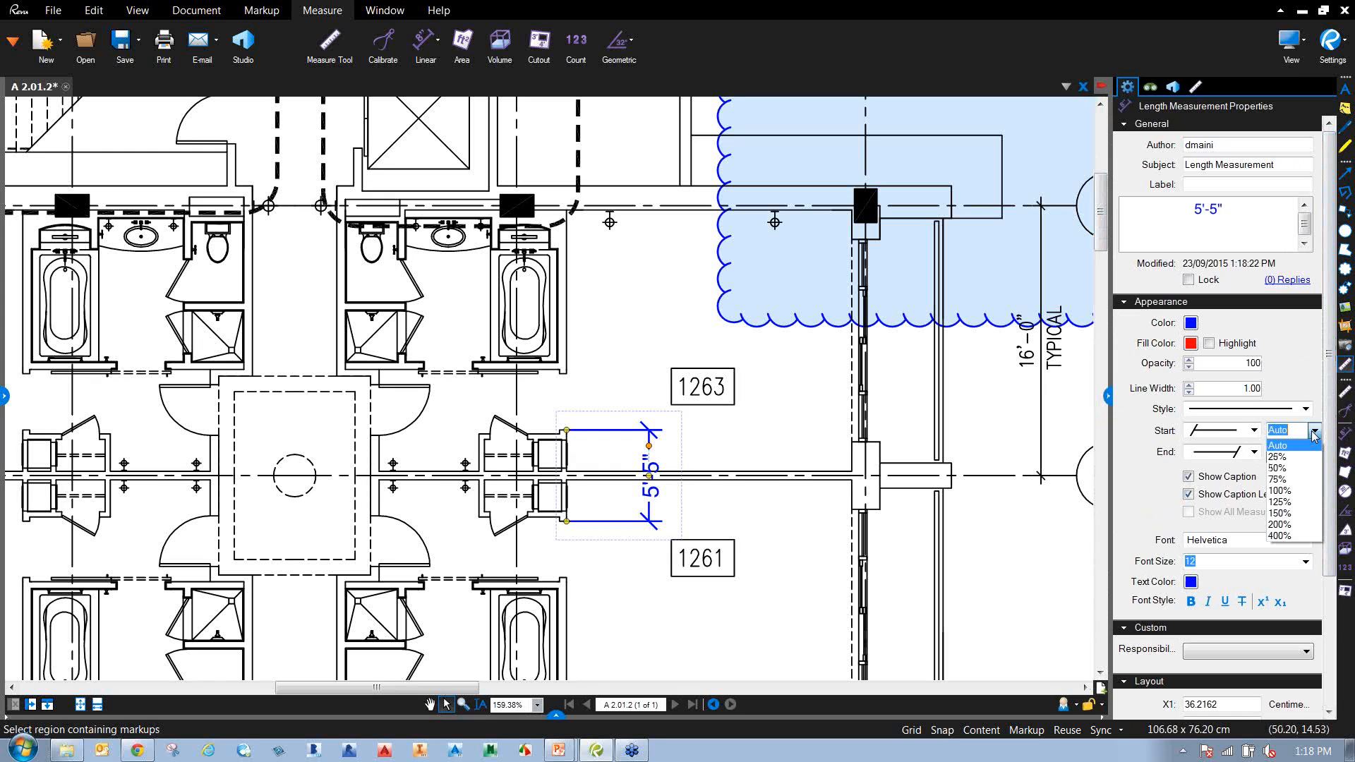
{"action": "left_click", "coordinate": [1278, 467]}
{"action": "left_click", "coordinate": [1313, 451]}
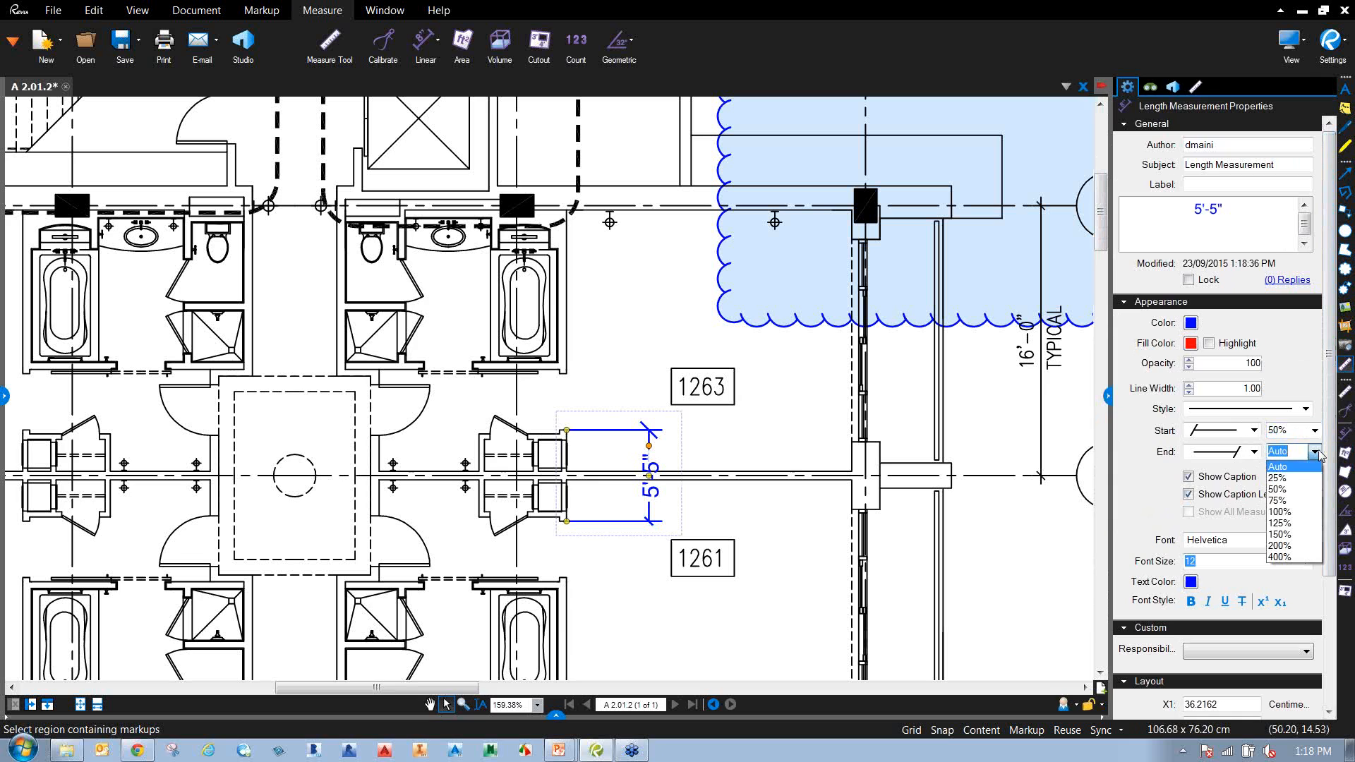
{"action": "left_click", "coordinate": [1292, 490]}
{"action": "left_click", "coordinate": [735, 514]}
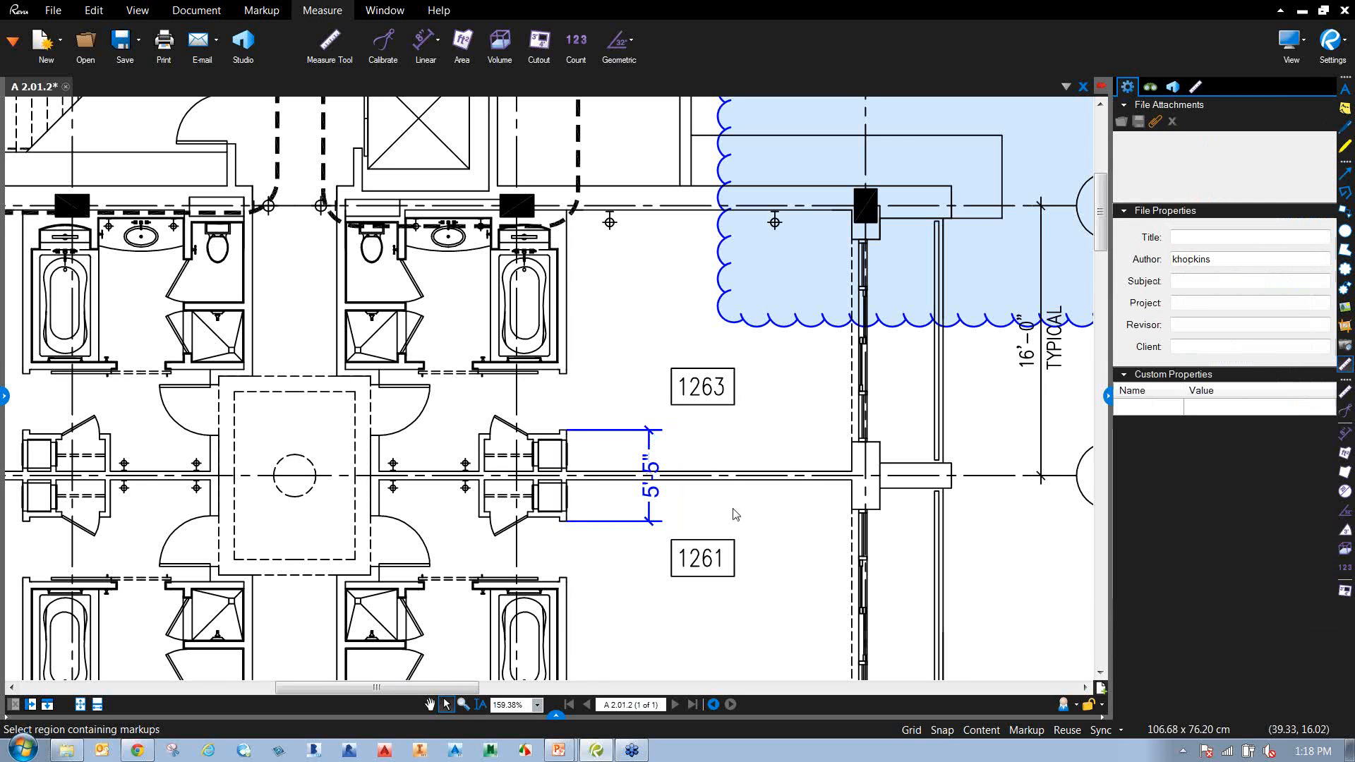
Zoom out over the floor plan and show the pinned and recent files list.
{"action": "scroll", "coordinate": [735, 515], "scroll_direction": "down", "scroll_amount": 3}
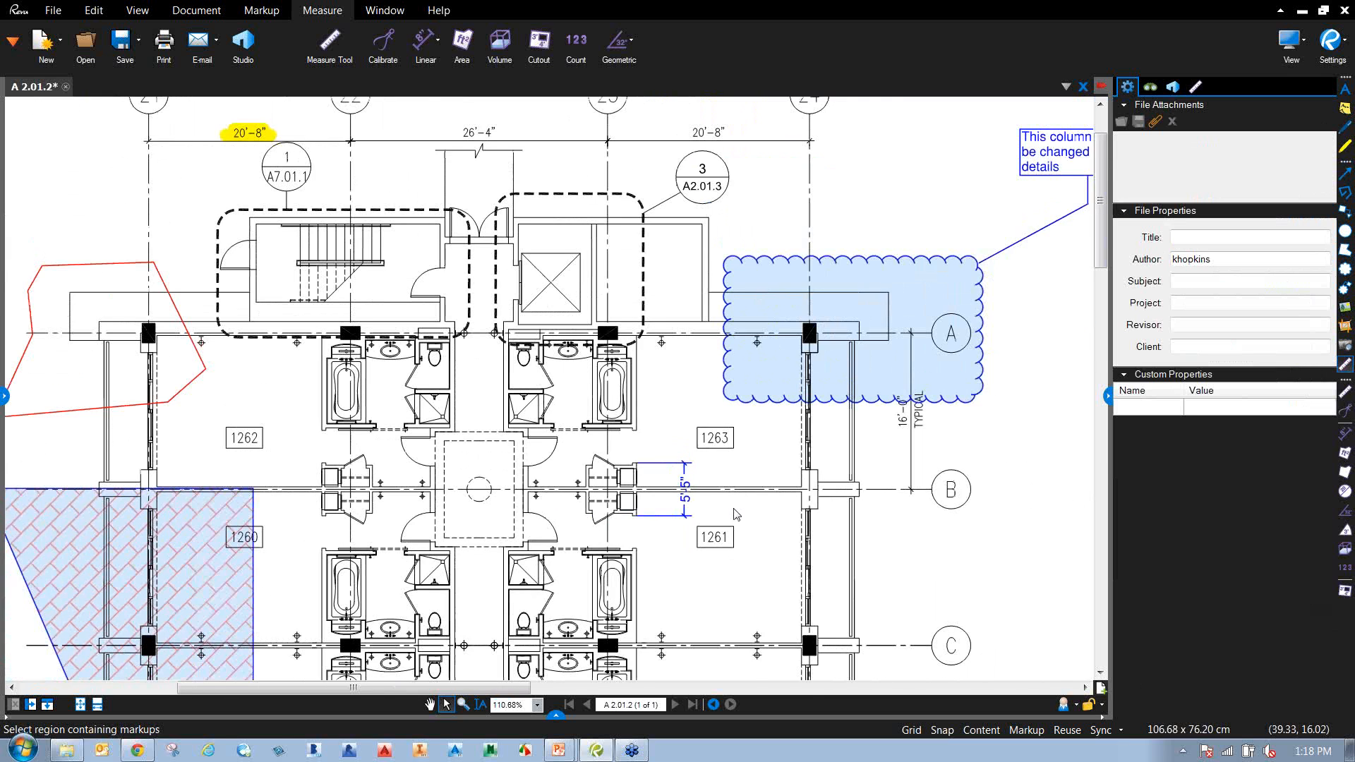
{"action": "scroll", "coordinate": [736, 514], "scroll_direction": "down", "scroll_amount": 1}
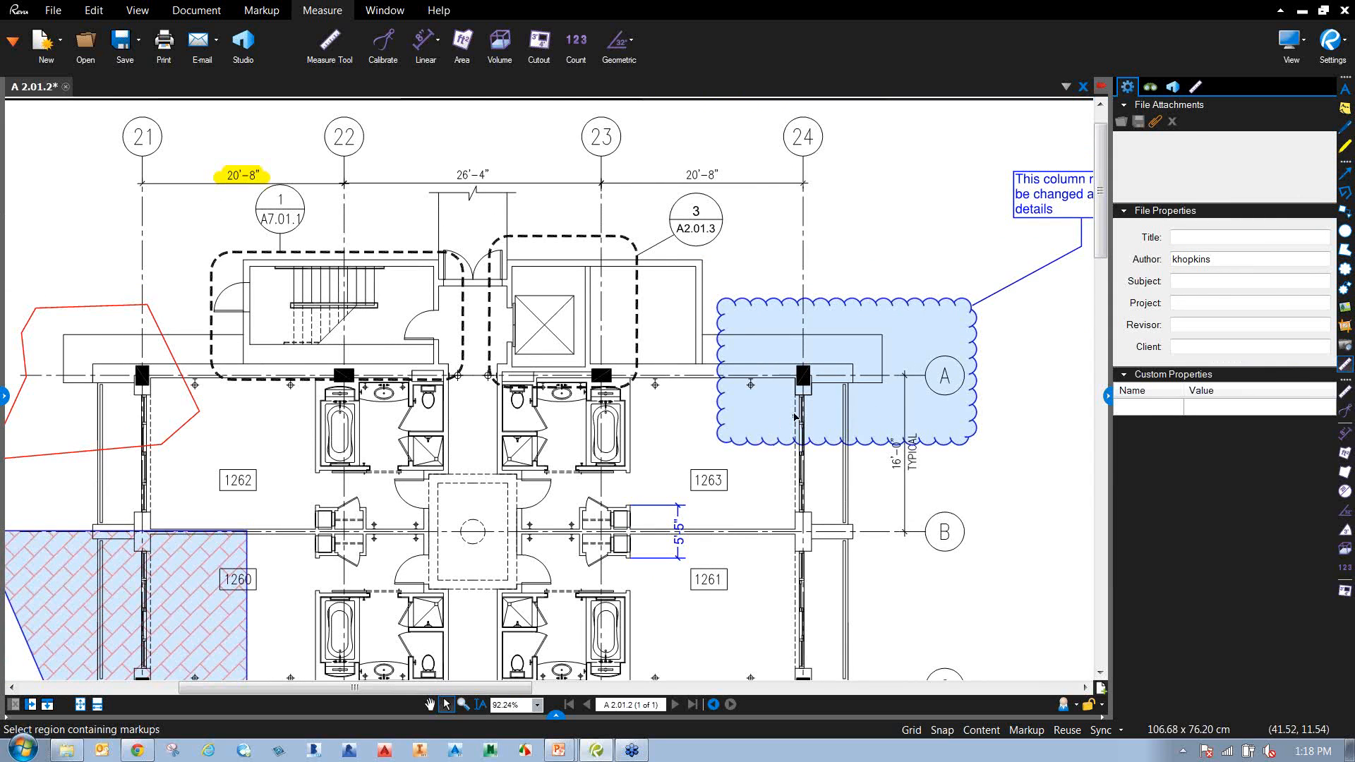
{"action": "scroll", "coordinate": [643, 471], "scroll_direction": "down", "scroll_amount": 1}
{"action": "left_click_drag", "start_coordinate": [268, 589], "coordinate": [262, 503]}
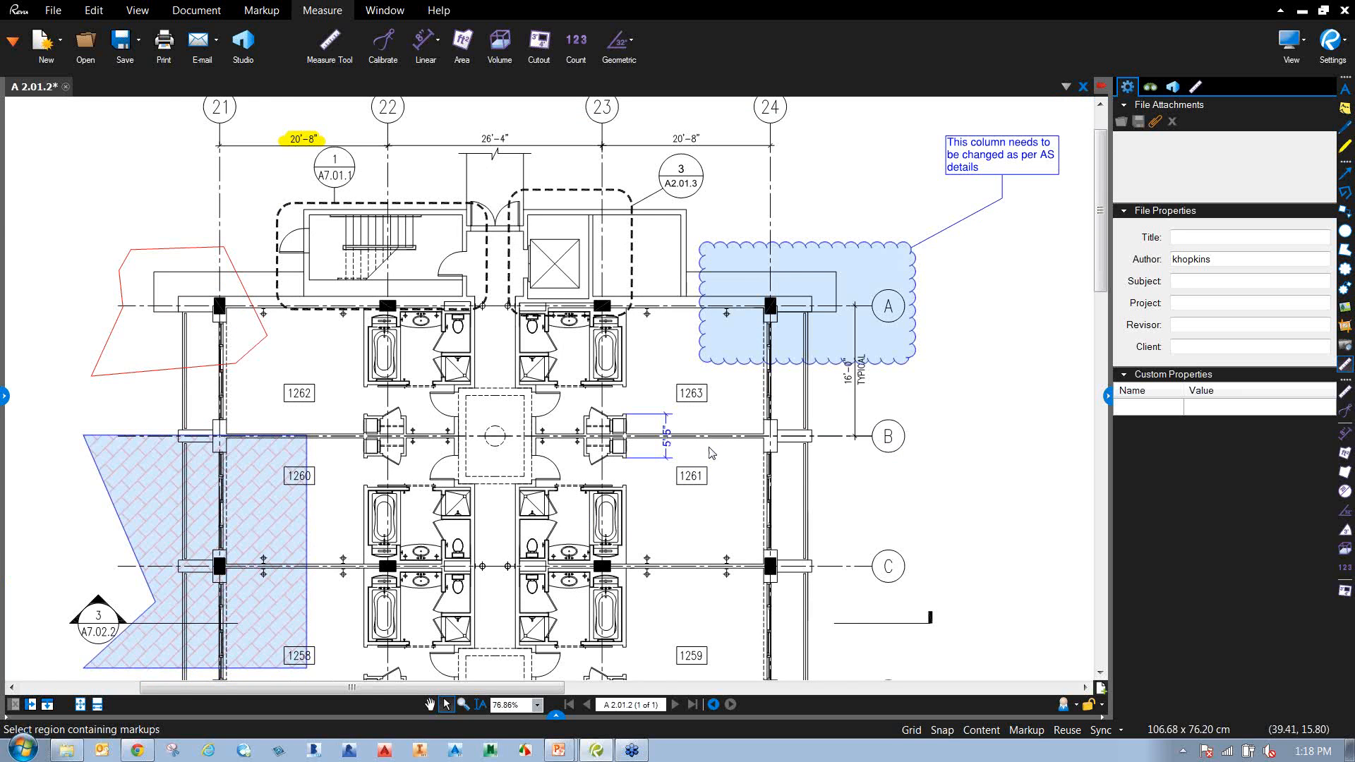
{"action": "scroll", "coordinate": [711, 453], "scroll_direction": "up", "scroll_amount": 2}
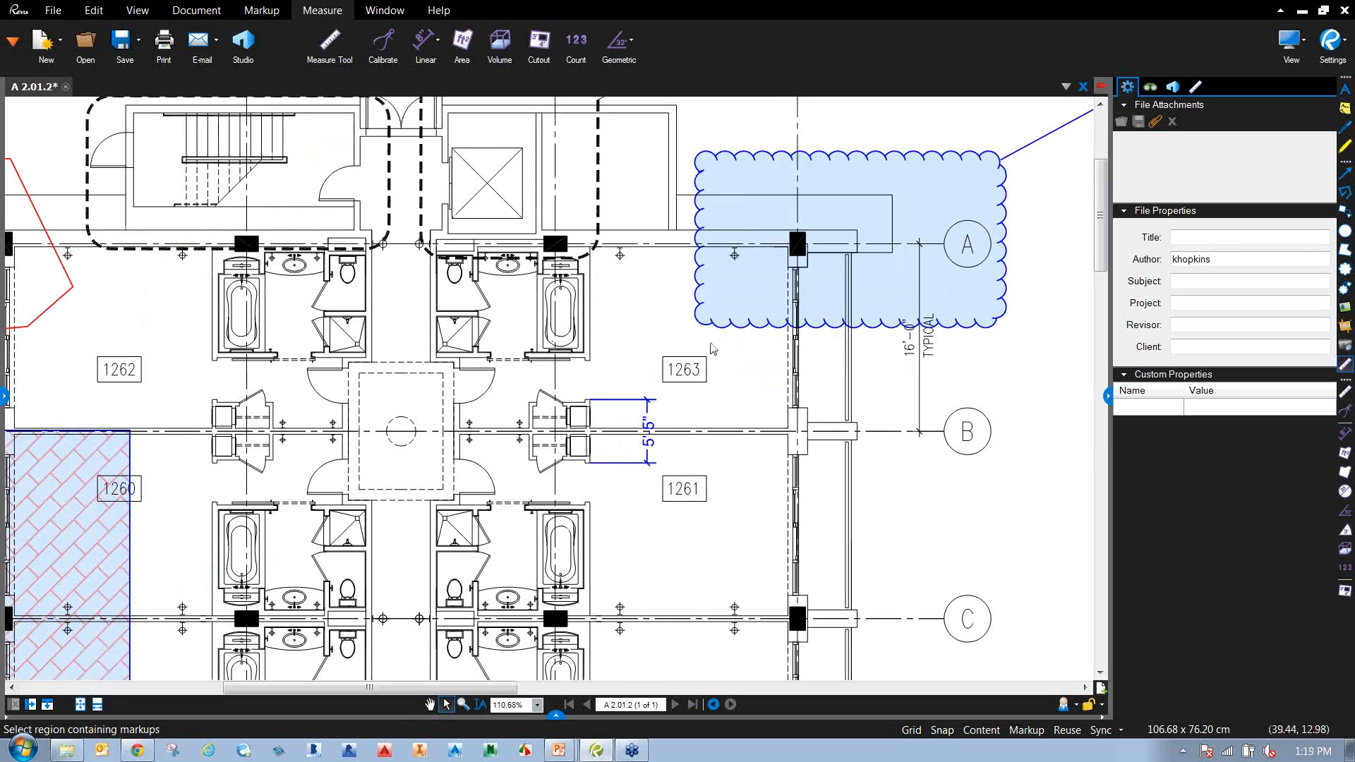
{"action": "left_click", "coordinate": [6, 396]}
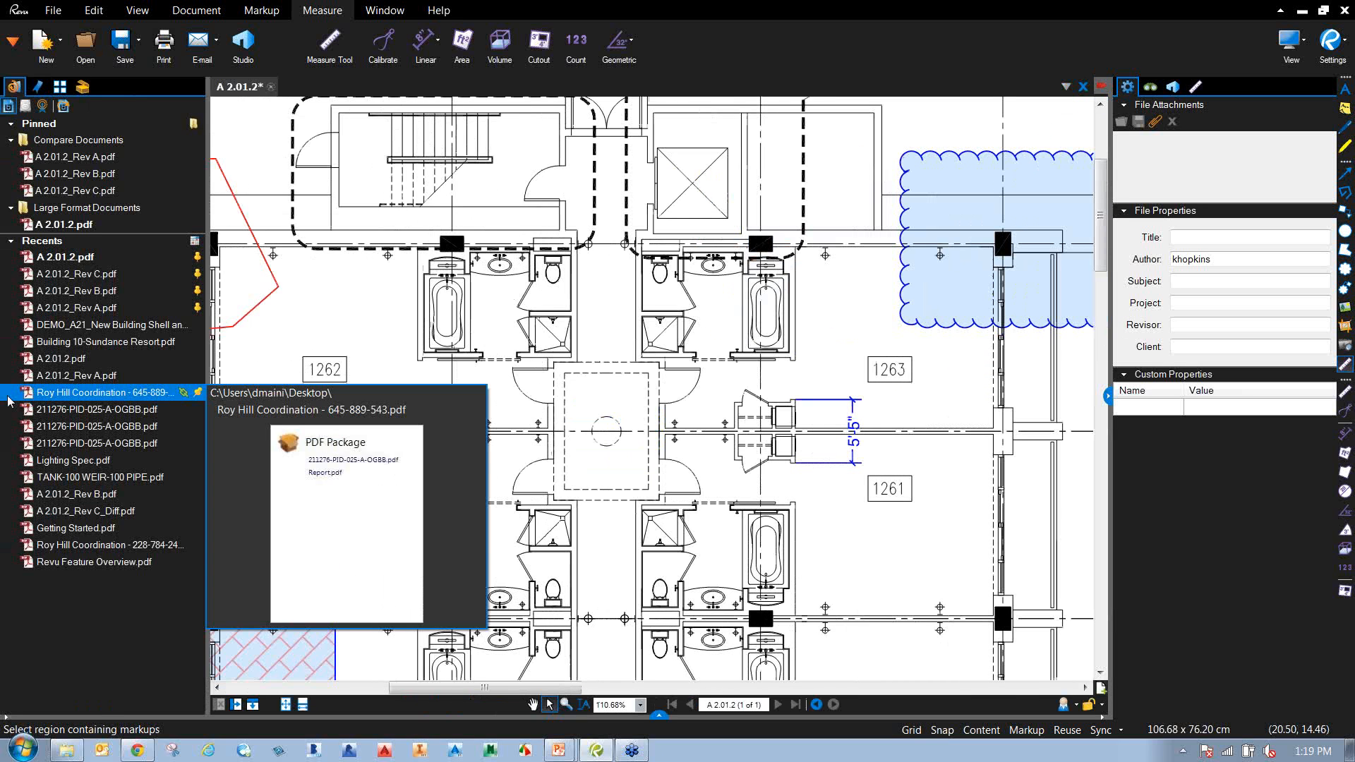
Show the Tool Chest panel, briefly expanding and collapsing the Recent Tools list.
{"action": "left_click", "coordinate": [83, 88]}
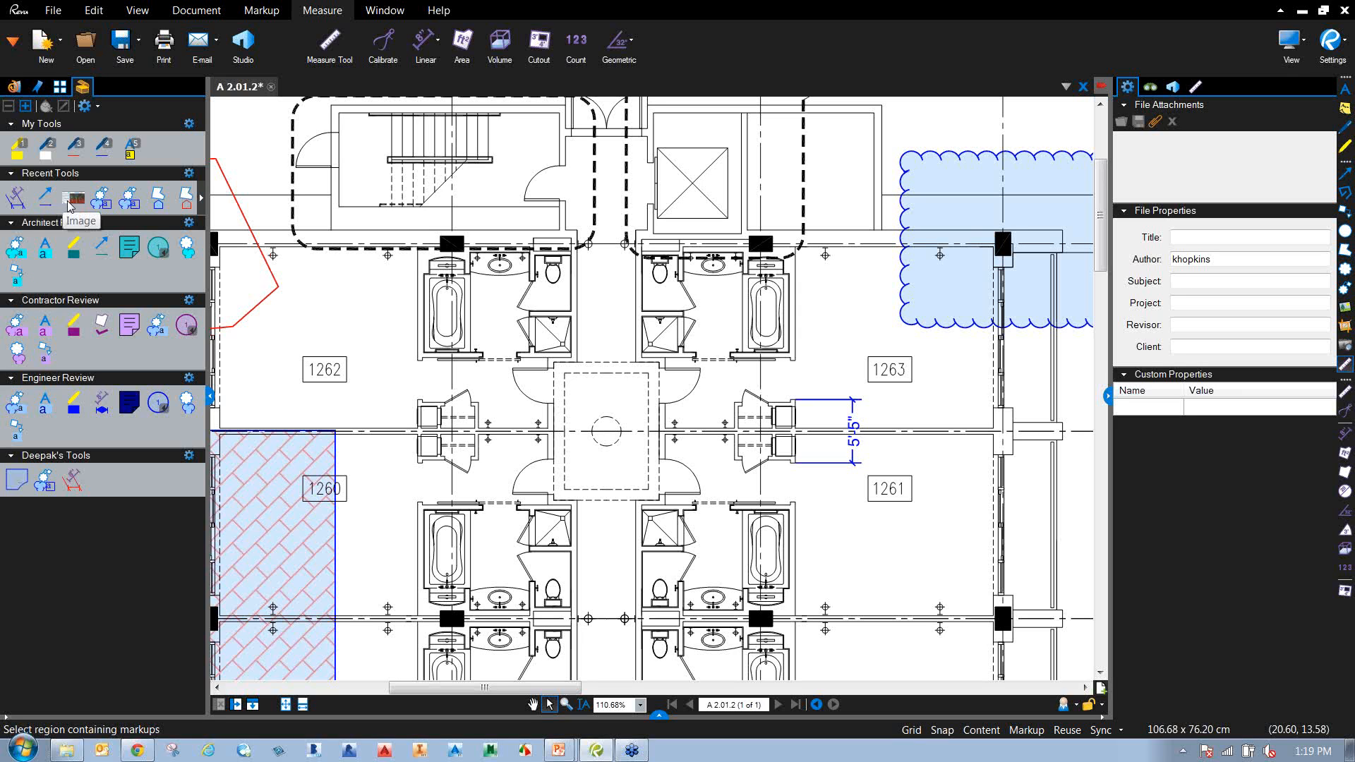
{"action": "left_click", "coordinate": [202, 202]}
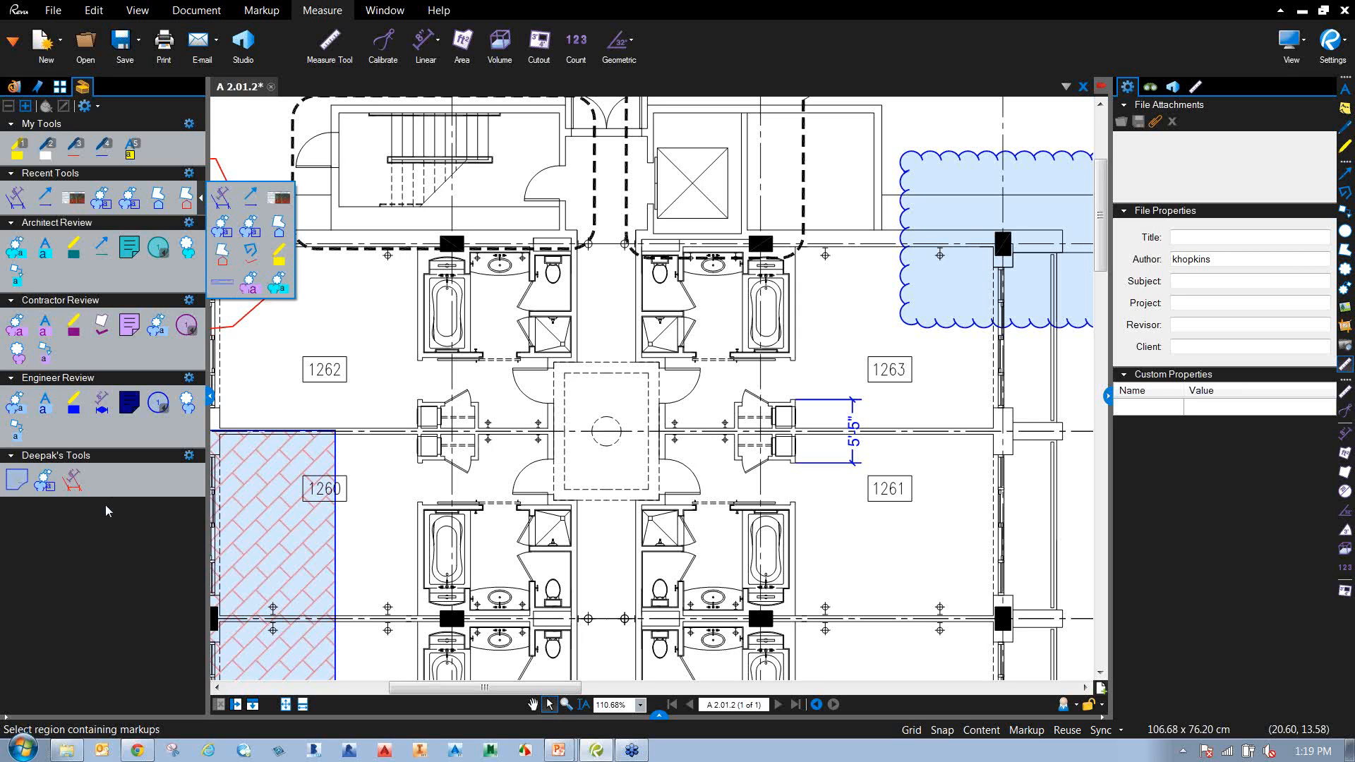
{"action": "left_click", "coordinate": [101, 547]}
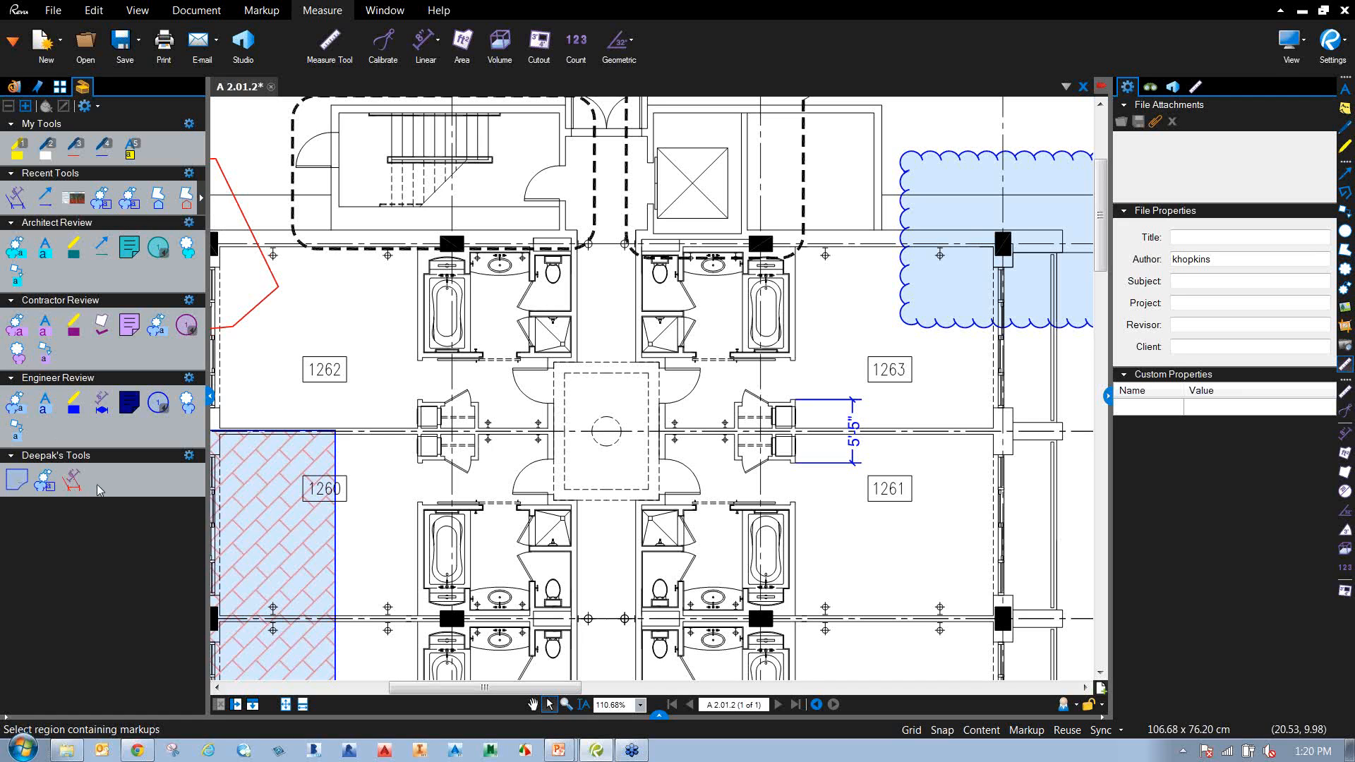
Modify Deepak's Tools to Show In All Profiles and close Manage Tool Sets.
{"action": "left_click", "coordinate": [85, 108]}
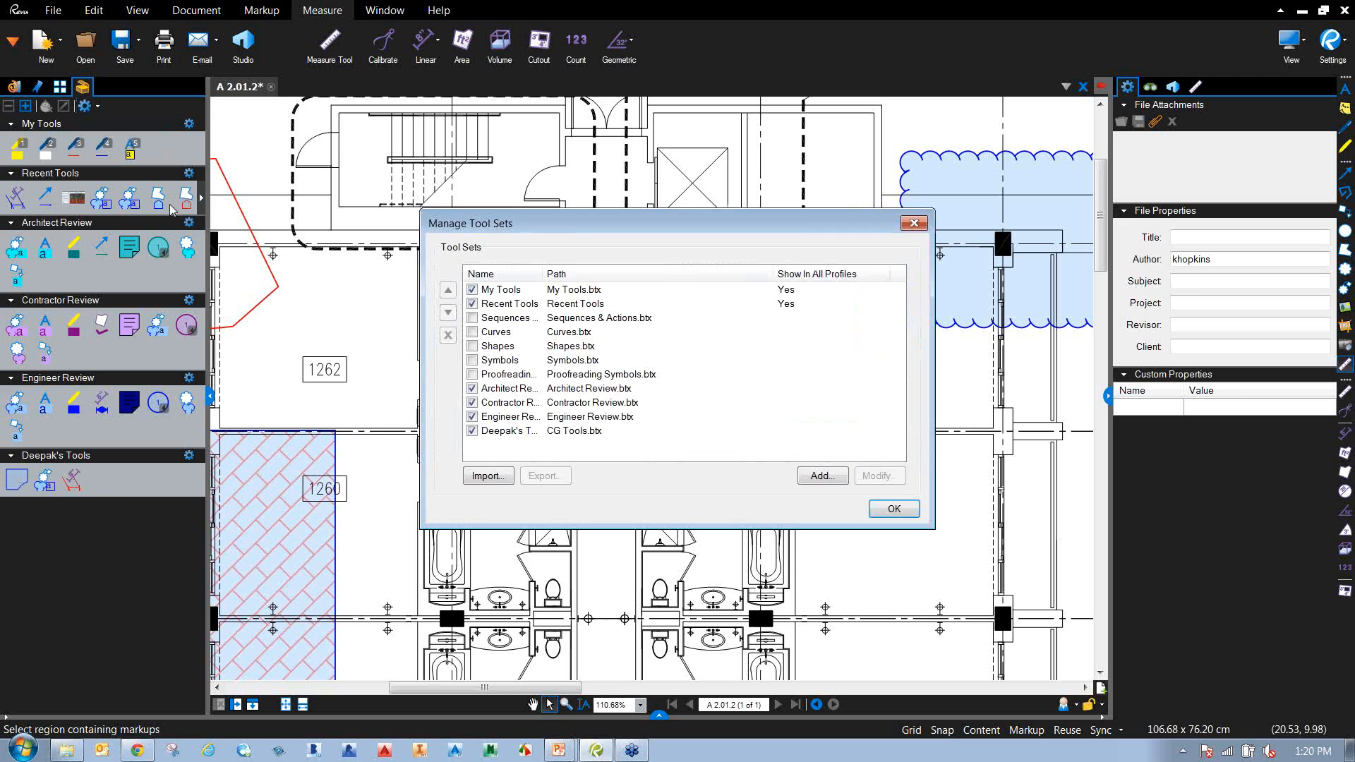
{"action": "left_click", "coordinate": [817, 478]}
{"action": "left_click", "coordinate": [898, 461]}
{"action": "left_click", "coordinate": [499, 432]}
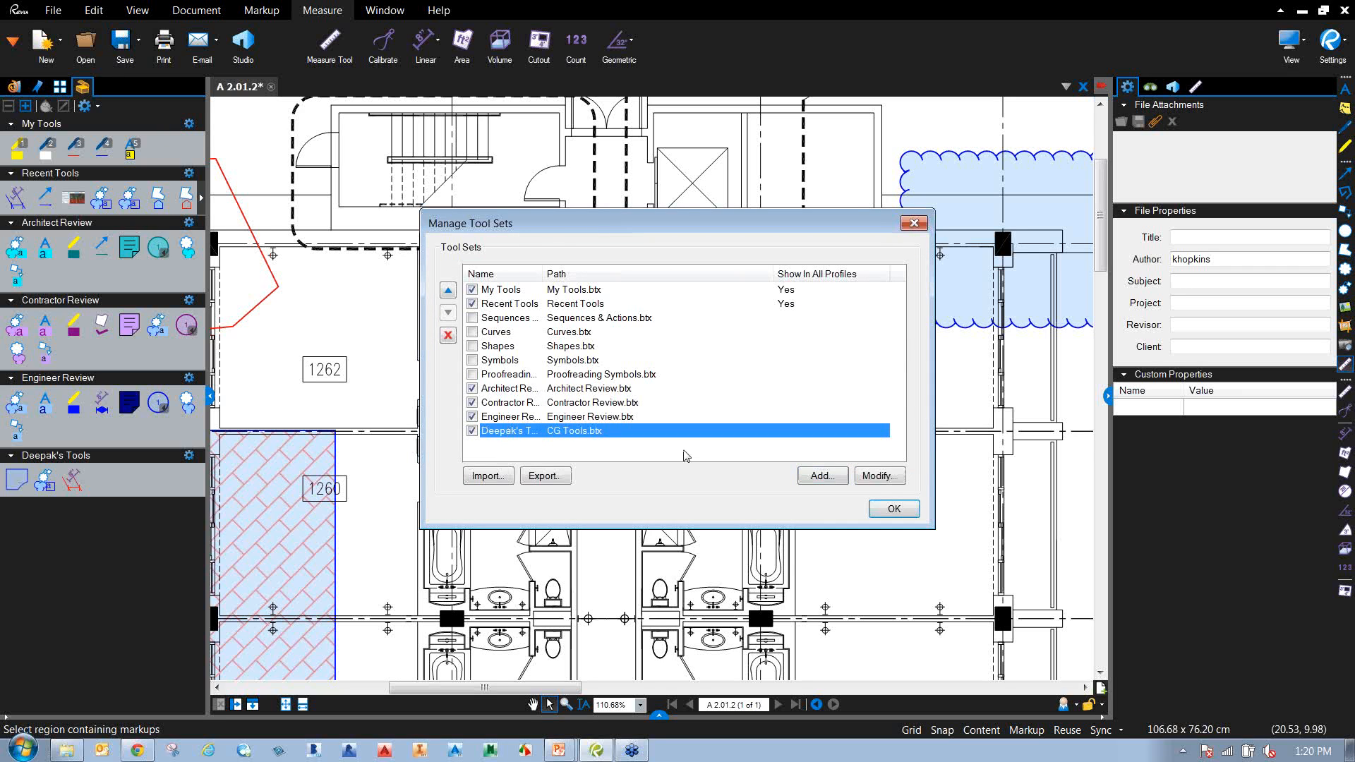
{"action": "left_click", "coordinate": [886, 481]}
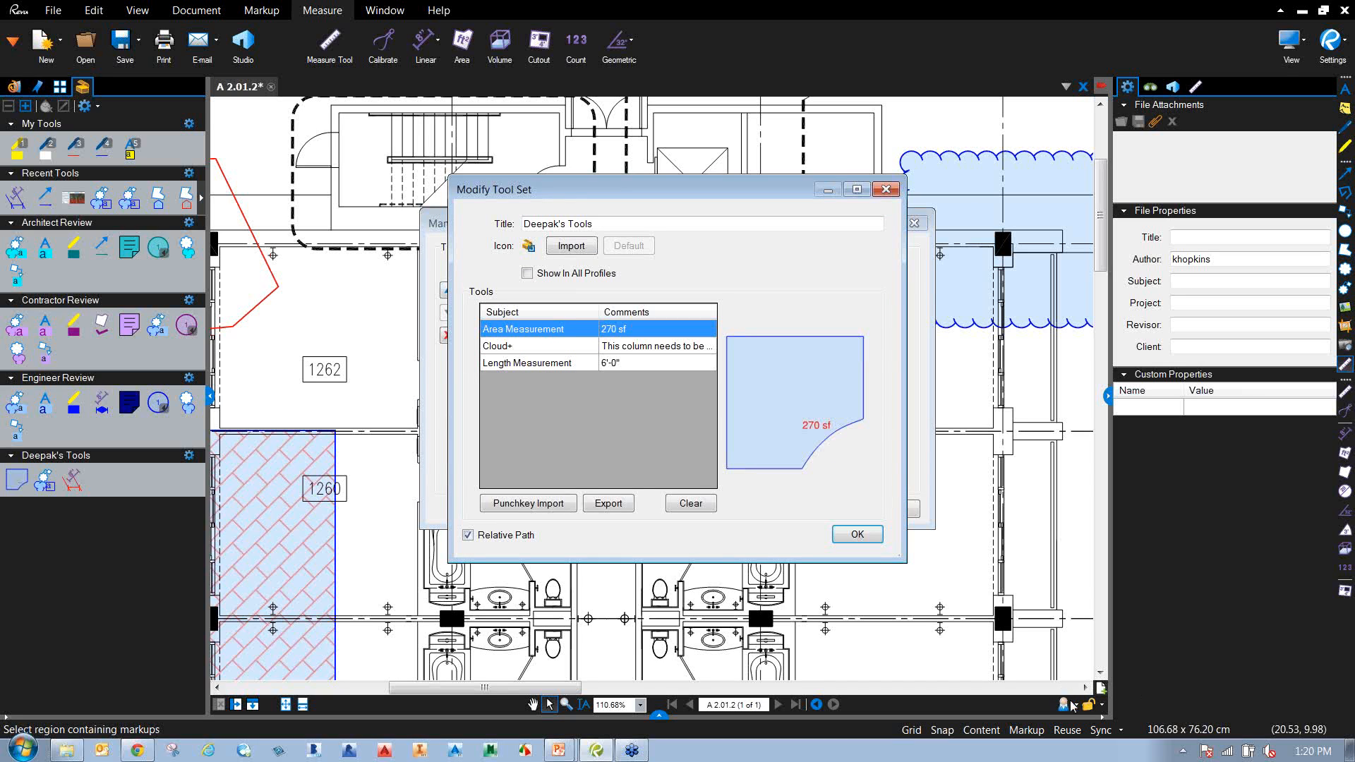
{"action": "left_click", "coordinate": [528, 274]}
{"action": "left_click", "coordinate": [843, 537]}
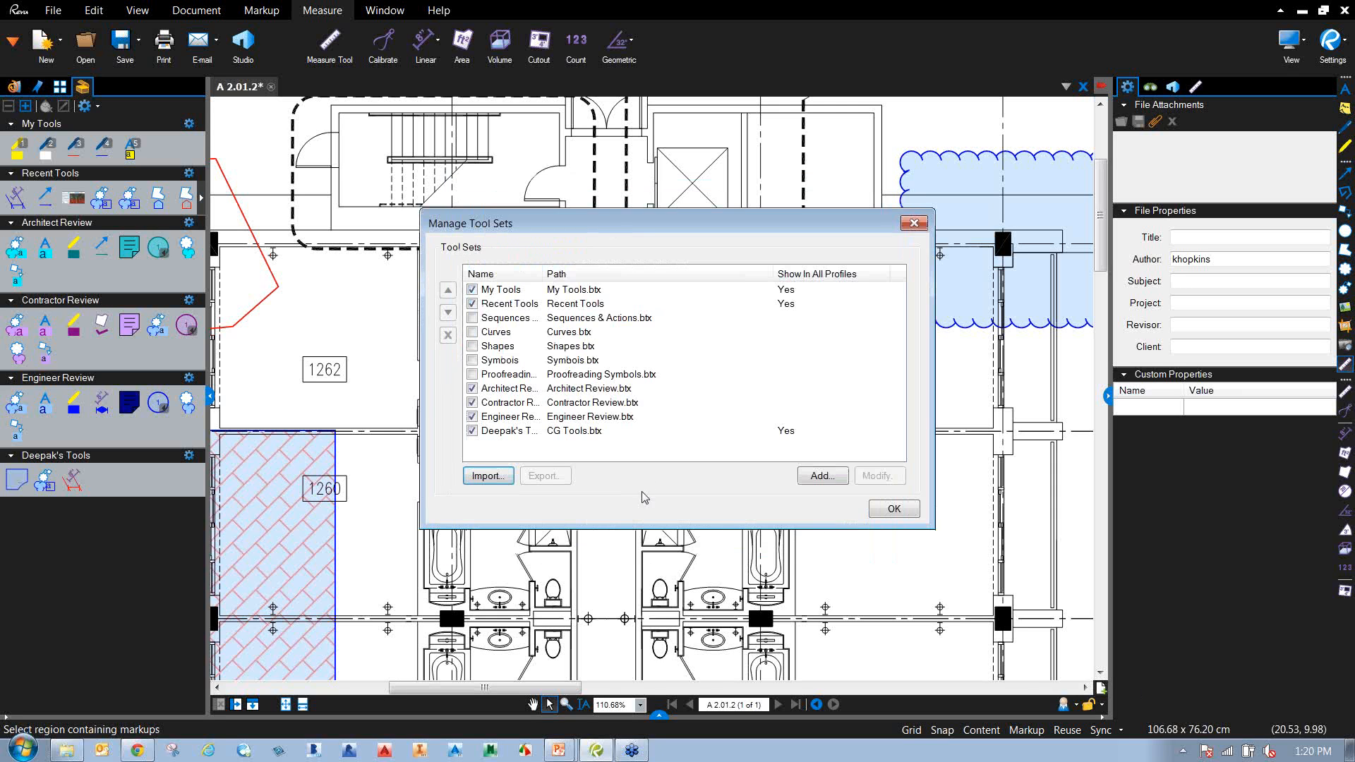
{"action": "left_click", "coordinate": [888, 511]}
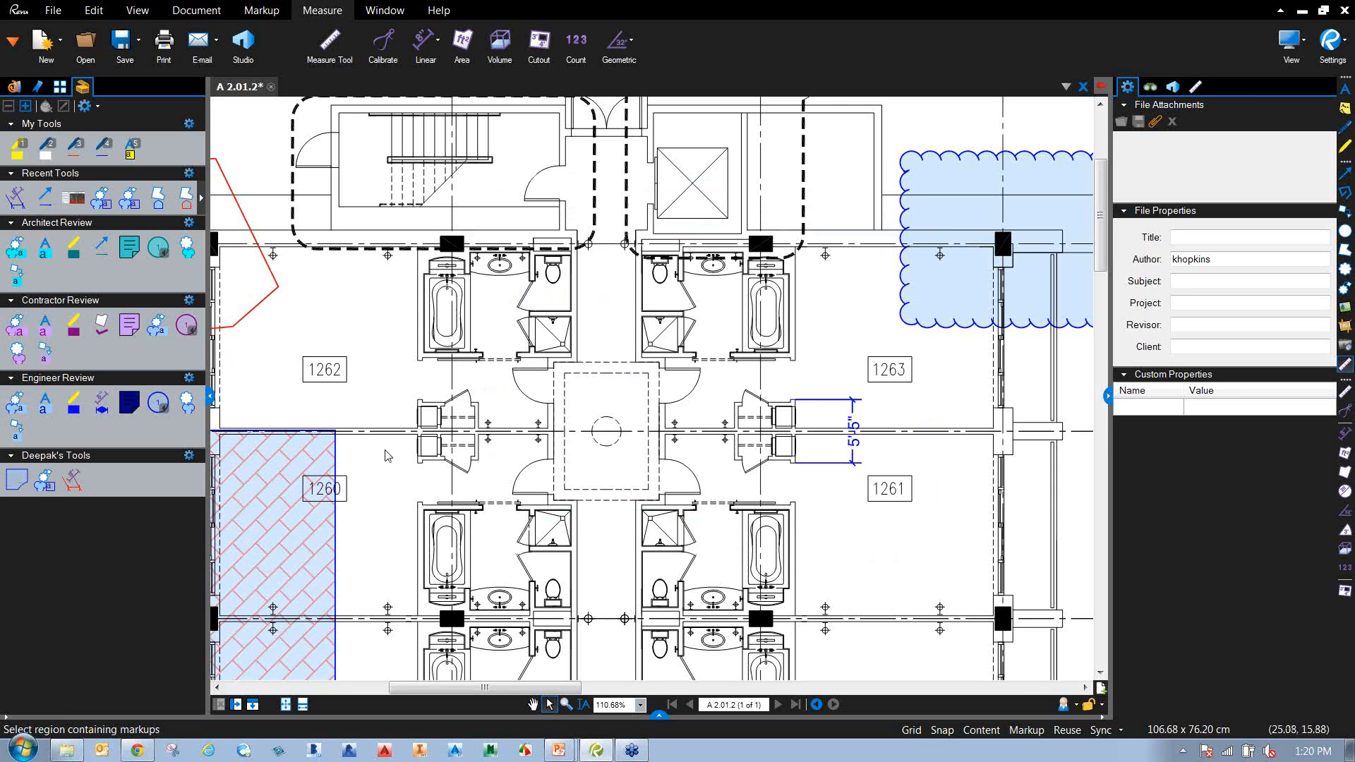
Add the blue hatched area polygon by room 1260 to Deepak's Tools.
{"action": "scroll", "coordinate": [395, 459], "scroll_direction": "down", "scroll_amount": 2}
{"action": "mouse_move", "coordinate": [404, 460]}
{"action": "left_mouse_down"}
{"action": "mouse_move", "coordinate": [463, 437]}
{"action": "mouse_move", "coordinate": [577, 436]}
{"action": "mouse_move", "coordinate": [586, 423]}
{"action": "left_mouse_up"}
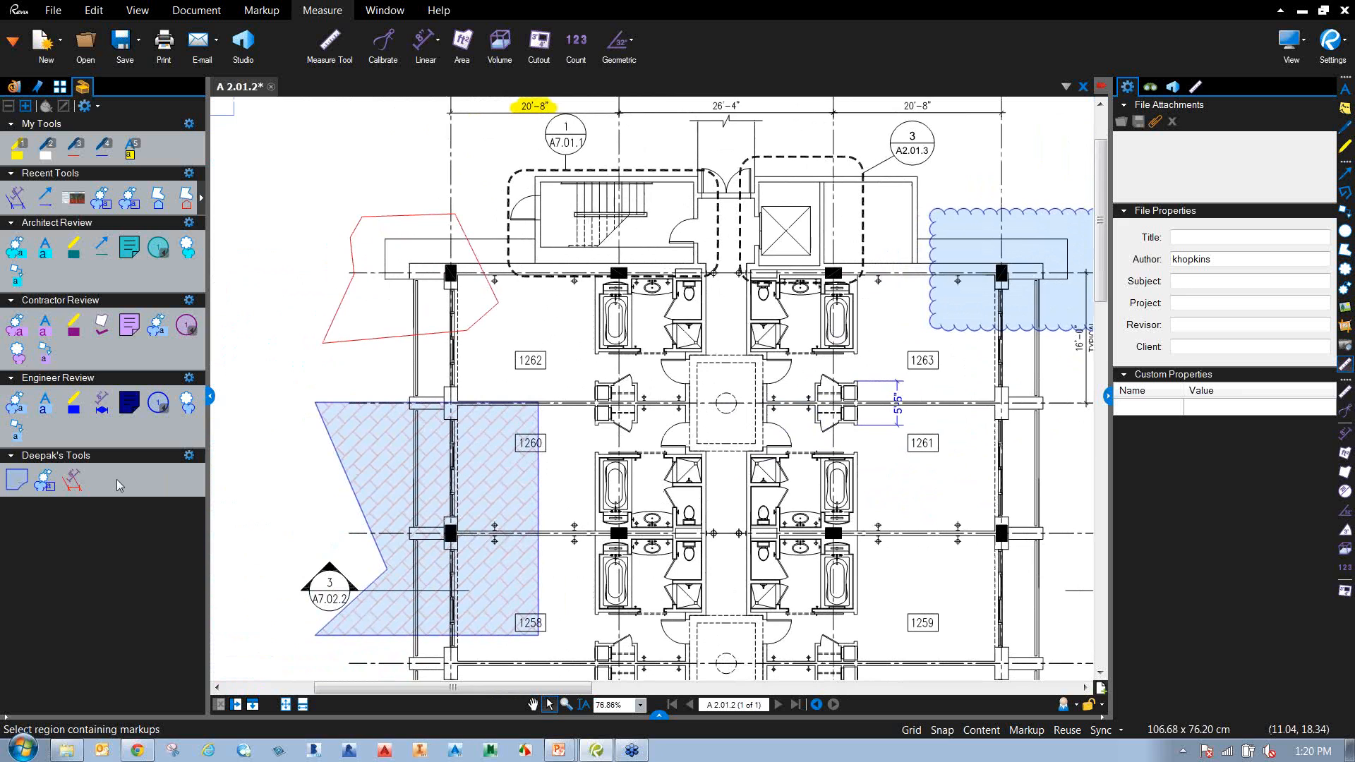
{"action": "left_click", "coordinate": [376, 476]}
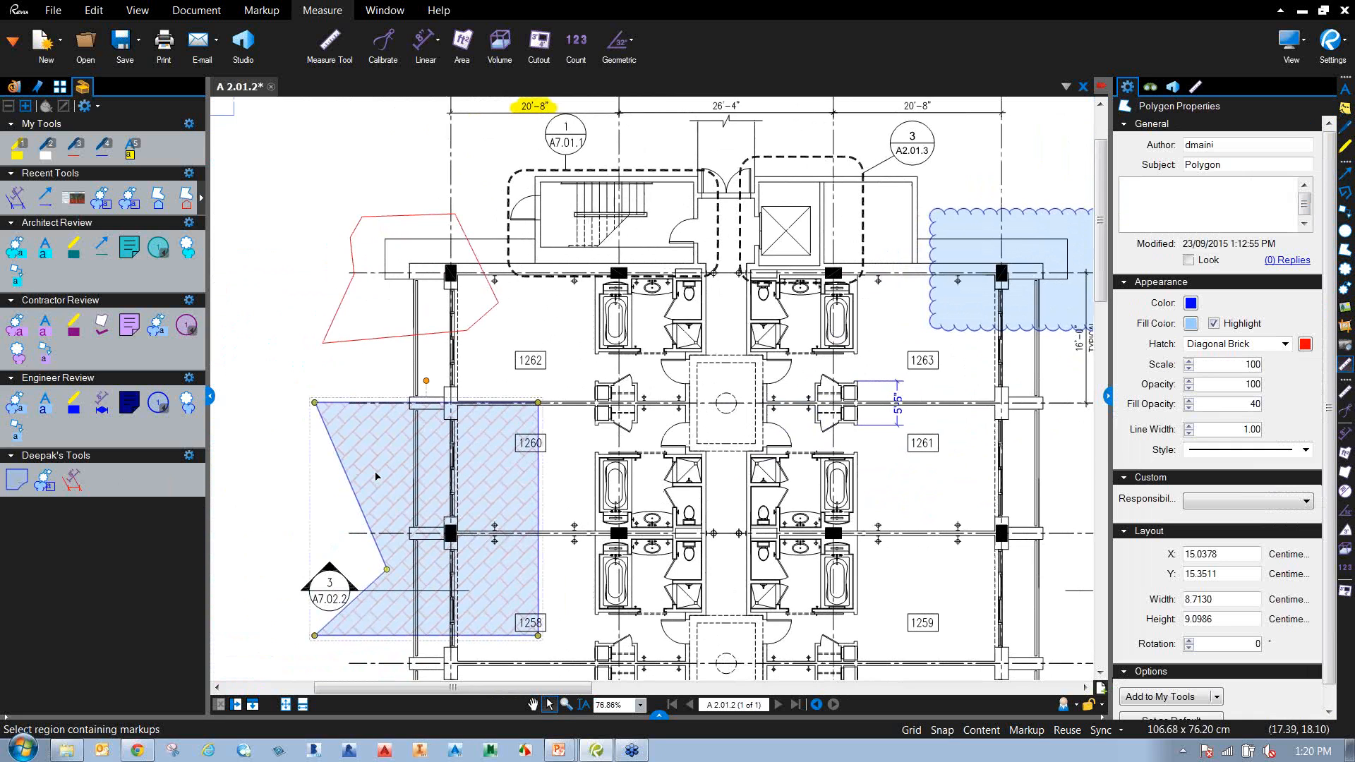
{"action": "right_click", "coordinate": [376, 476]}
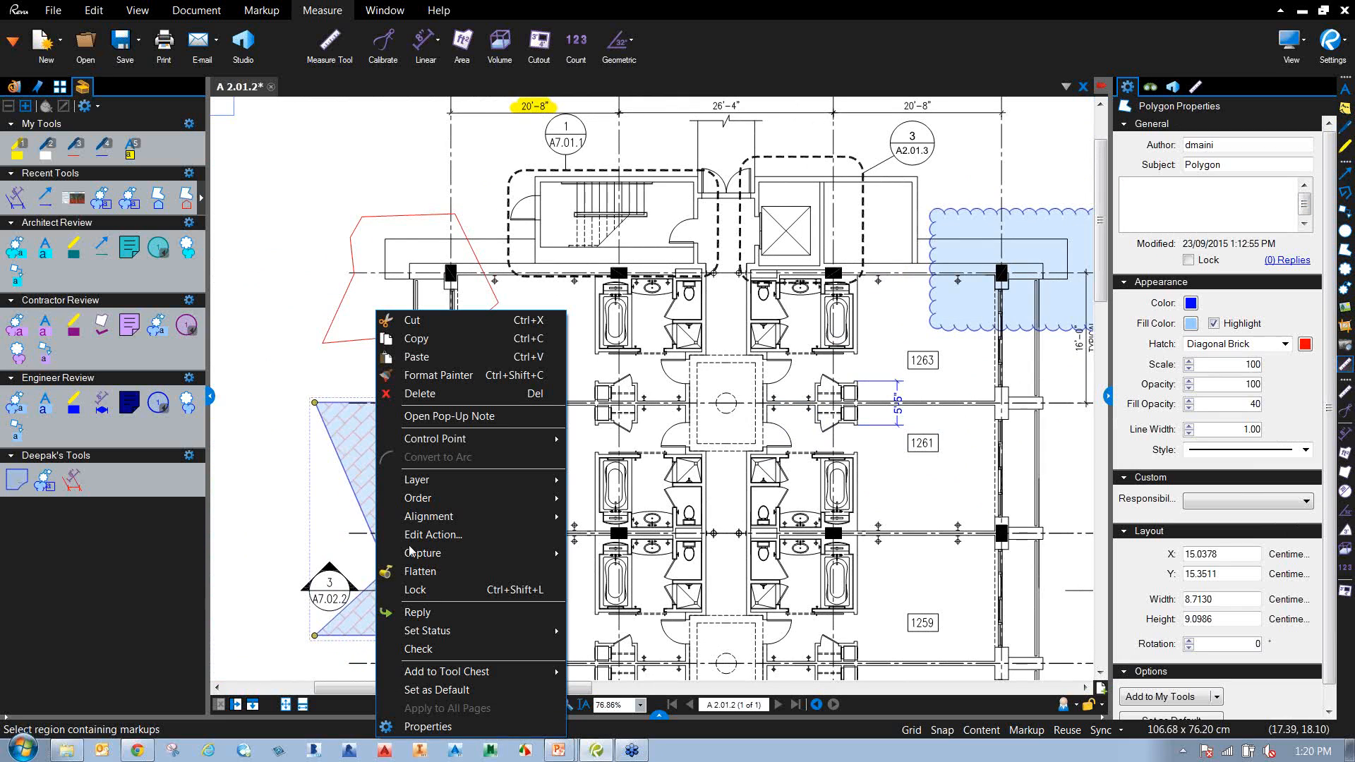
{"action": "mouse_move", "coordinate": [499, 678]}
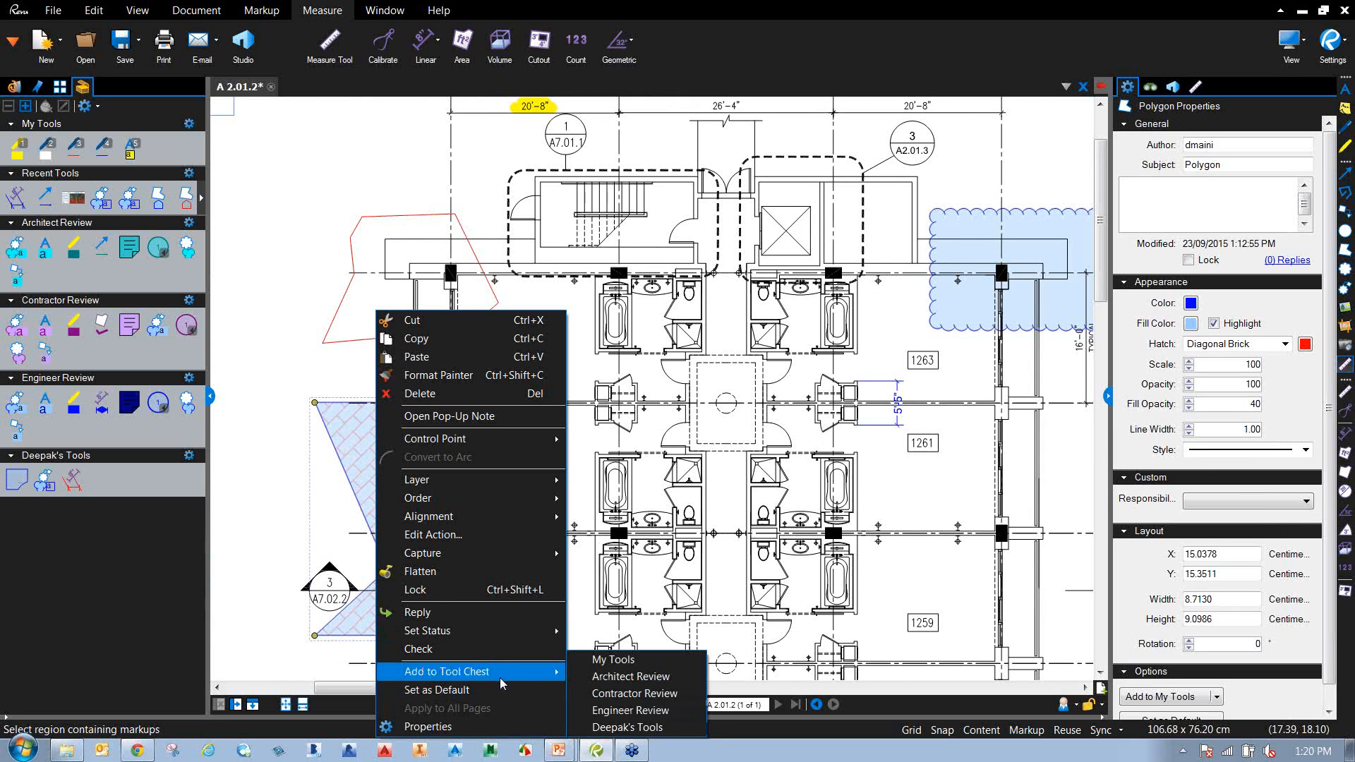
{"action": "left_click", "coordinate": [626, 727]}
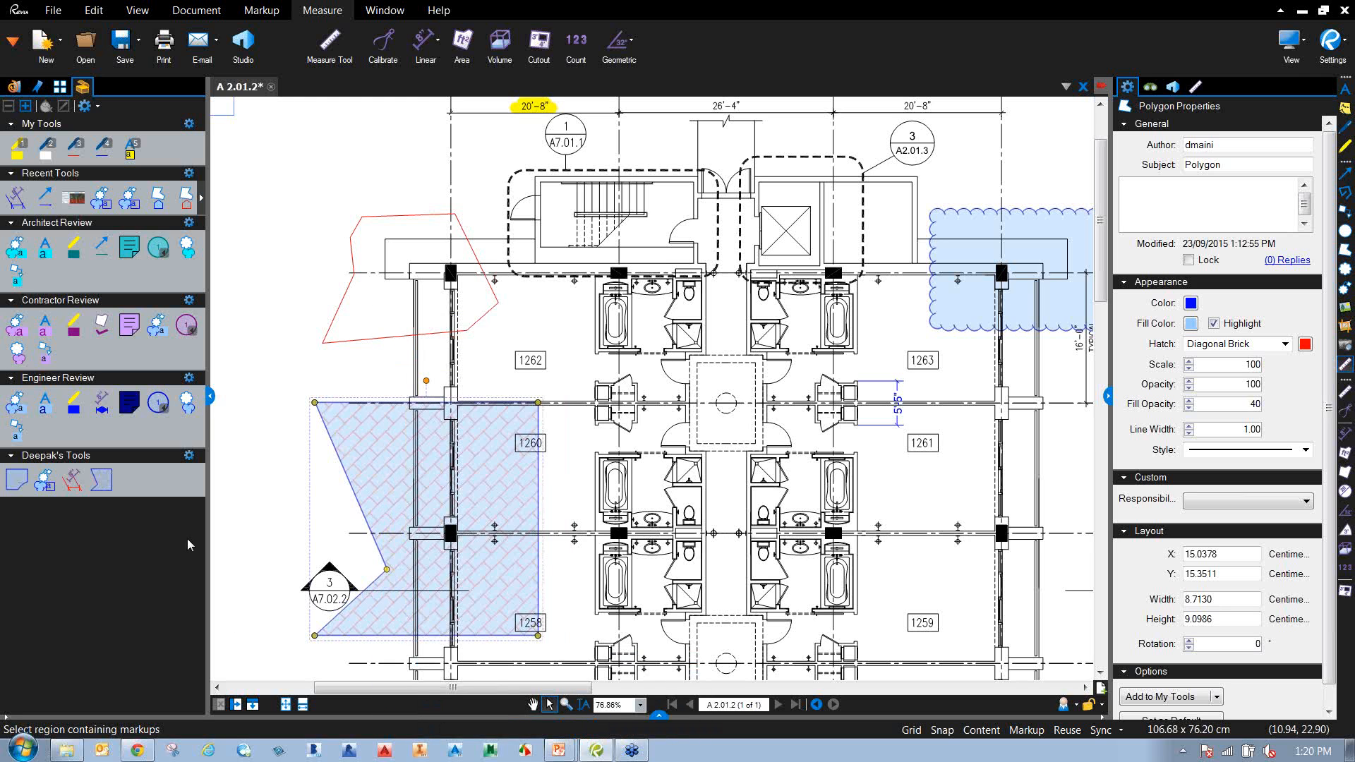
Add the 5'-5" length measurement to Deepak's Tools and save the tool set.
{"action": "mouse_move", "coordinate": [684, 390]}
{"action": "left_mouse_down"}
{"action": "mouse_move", "coordinate": [619, 390]}
{"action": "mouse_move", "coordinate": [552, 359]}
{"action": "left_mouse_up"}
{"action": "left_click", "coordinate": [767, 381]}
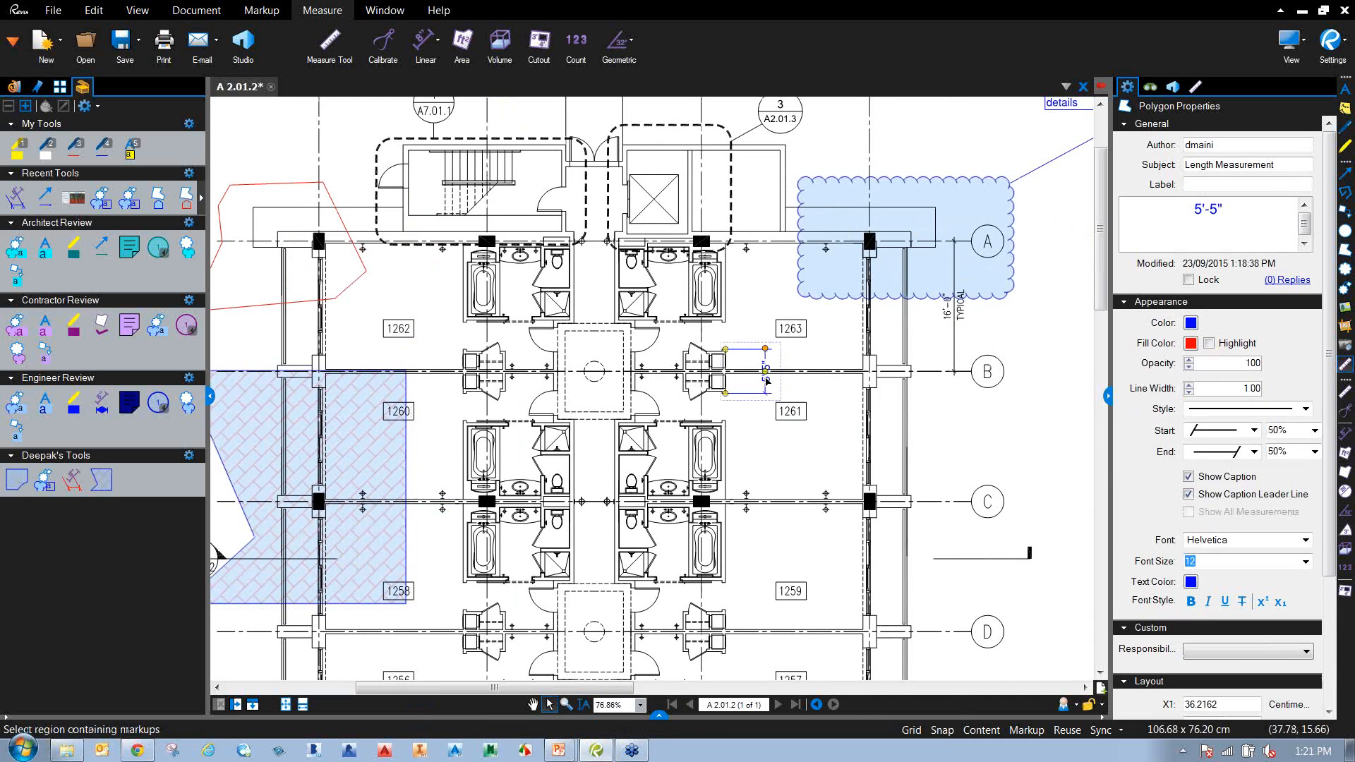
{"action": "right_click", "coordinate": [767, 381]}
{"action": "mouse_move", "coordinate": [881, 674]}
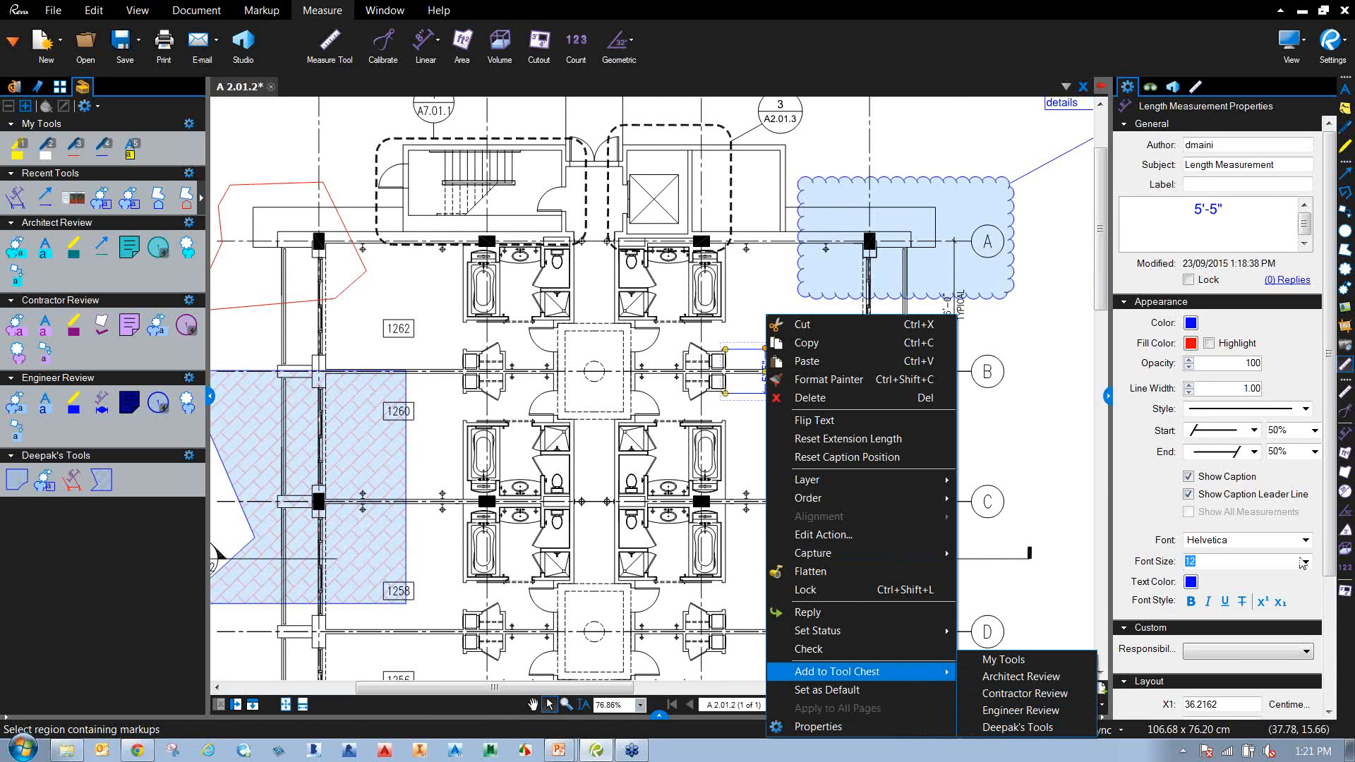
{"action": "left_click", "coordinate": [1331, 486]}
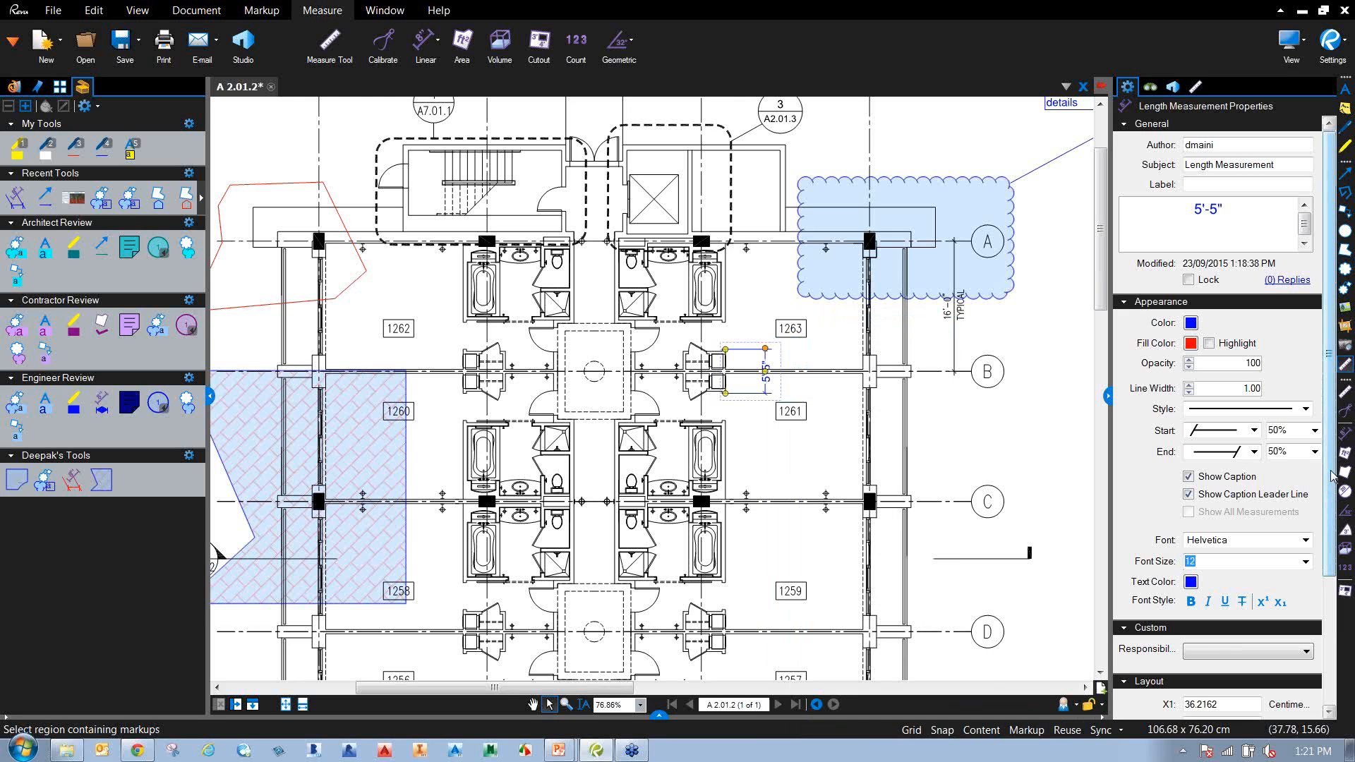
{"action": "left_click_drag", "start_coordinate": [1330, 487], "coordinate": [1324, 646]}
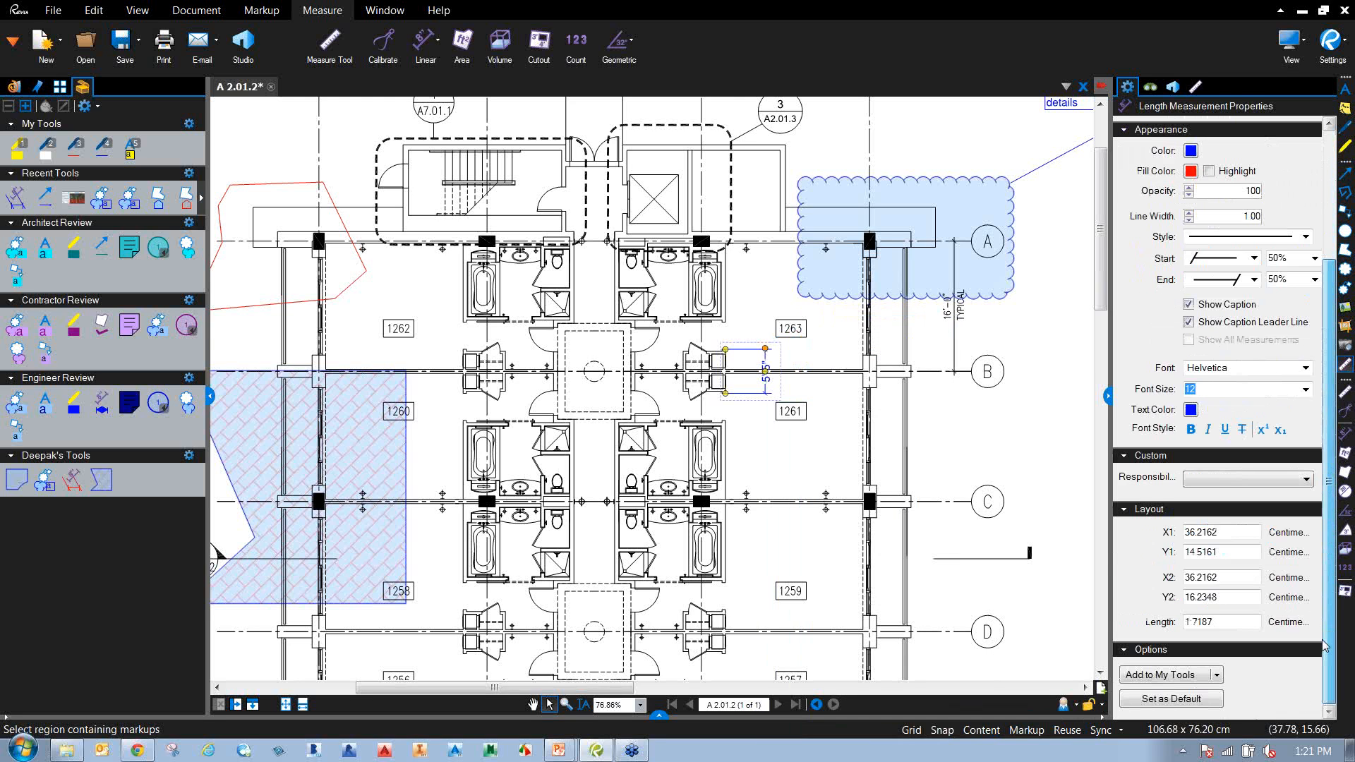
{"action": "left_click", "coordinate": [1218, 676]}
{"action": "left_click", "coordinate": [1192, 727]}
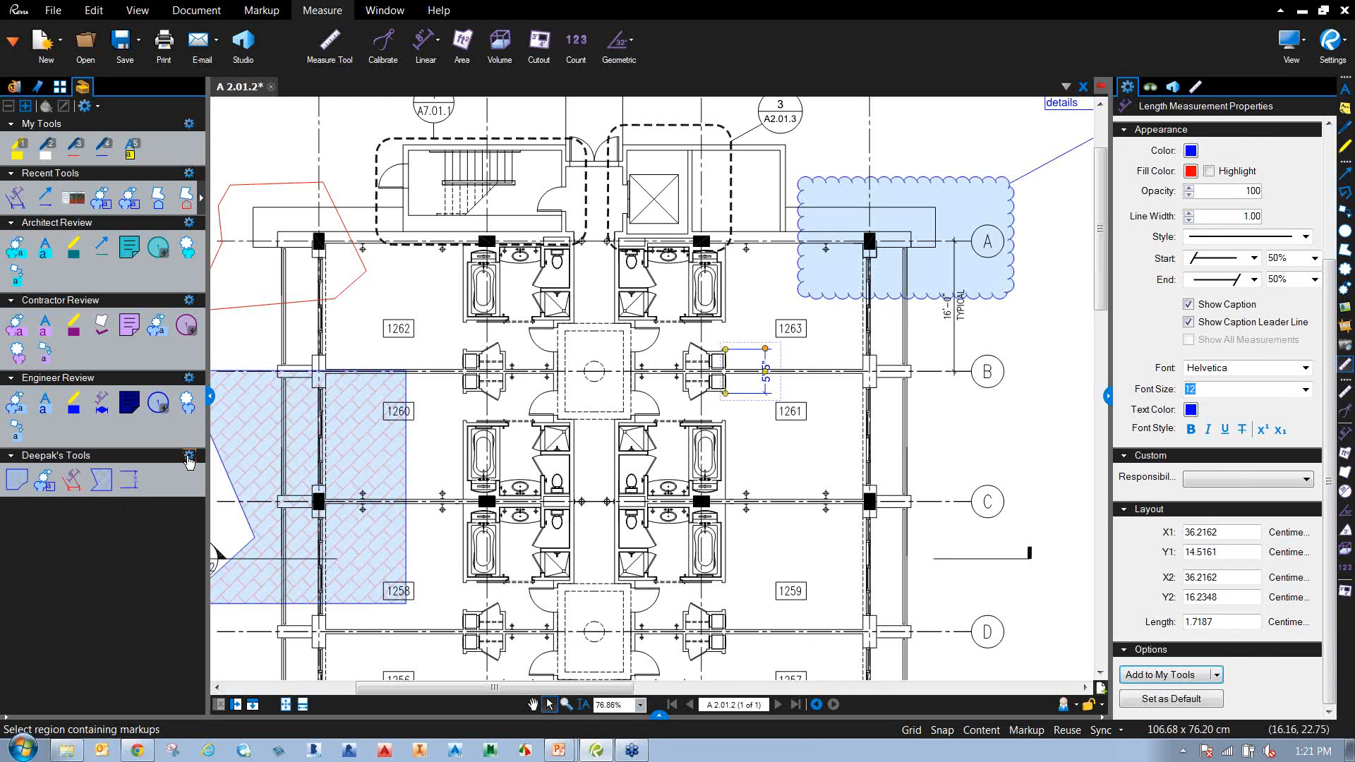
{"action": "left_click", "coordinate": [189, 456]}
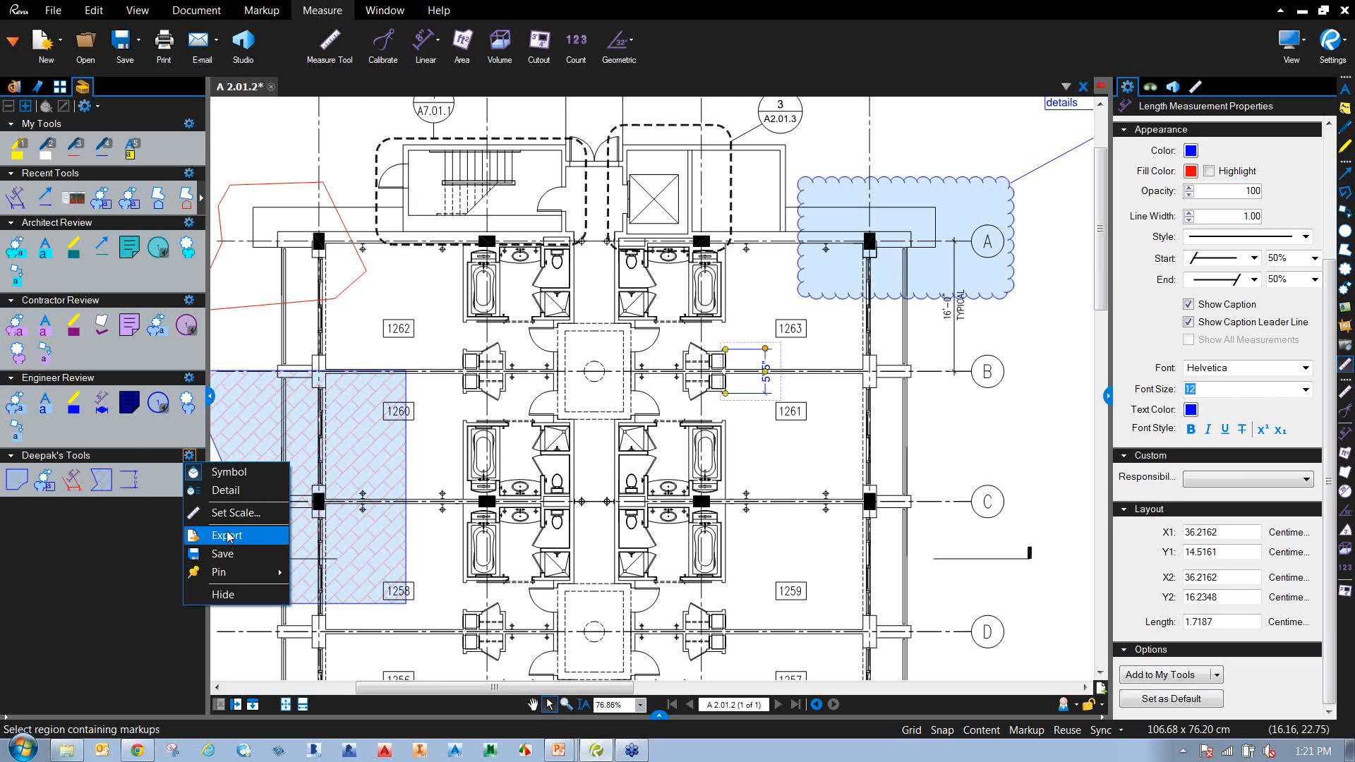
{"action": "left_click", "coordinate": [226, 554]}
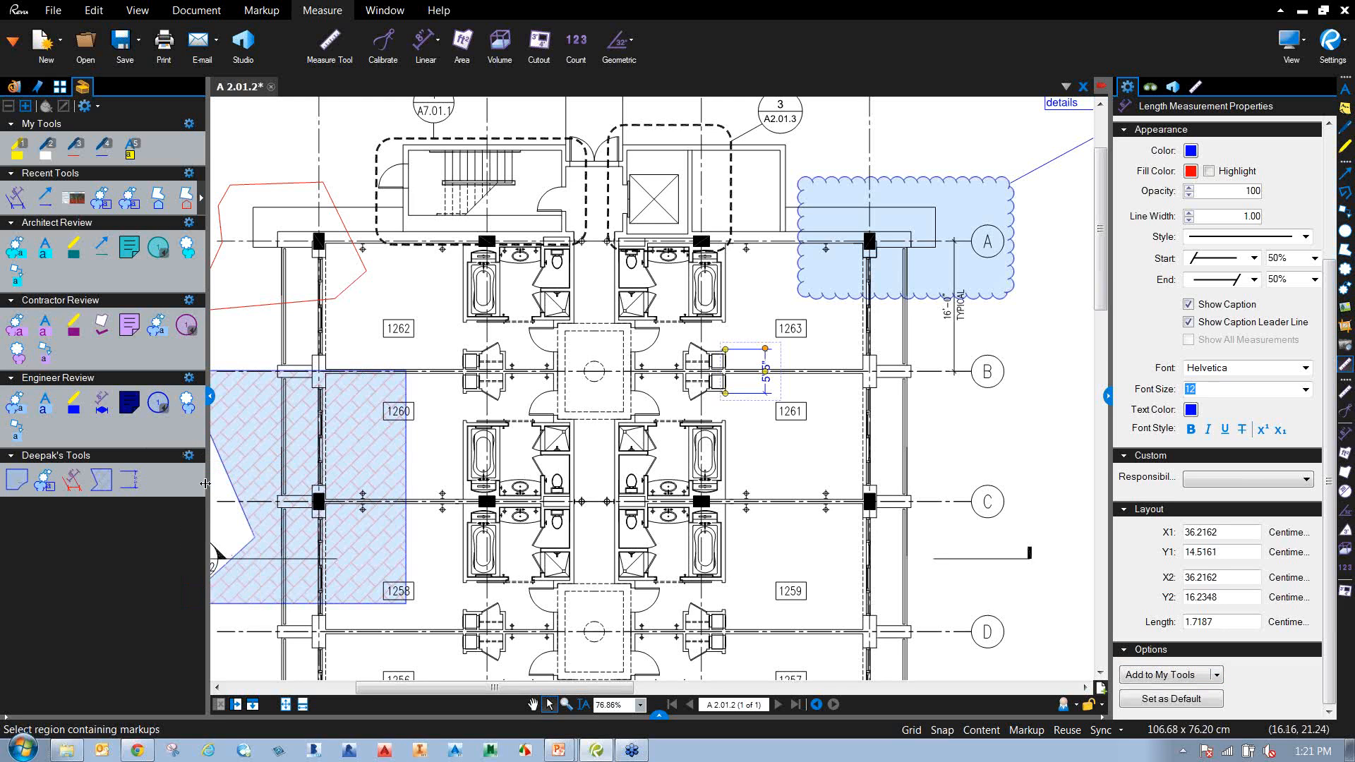
{"action": "left_click", "coordinate": [189, 456]}
{"action": "left_click", "coordinate": [208, 536]}
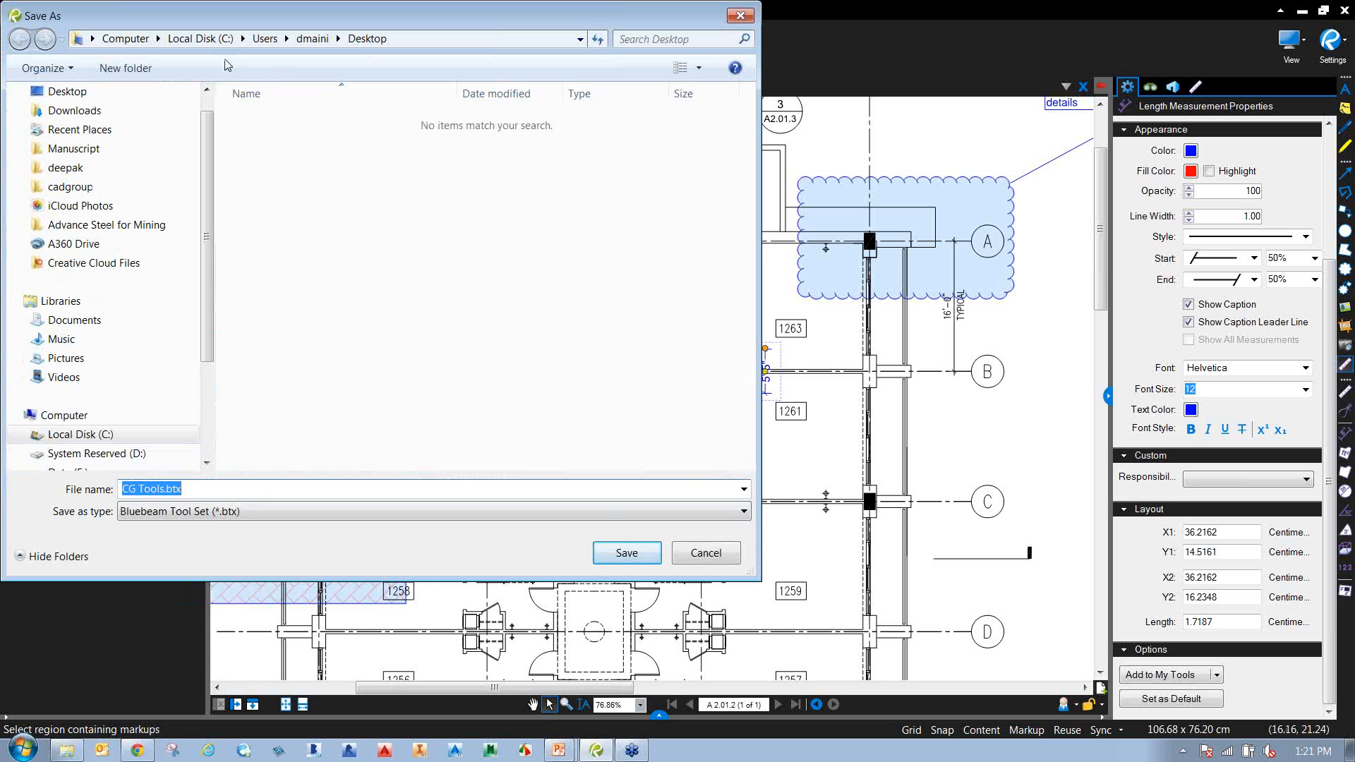
{"action": "left_click", "coordinate": [705, 553]}
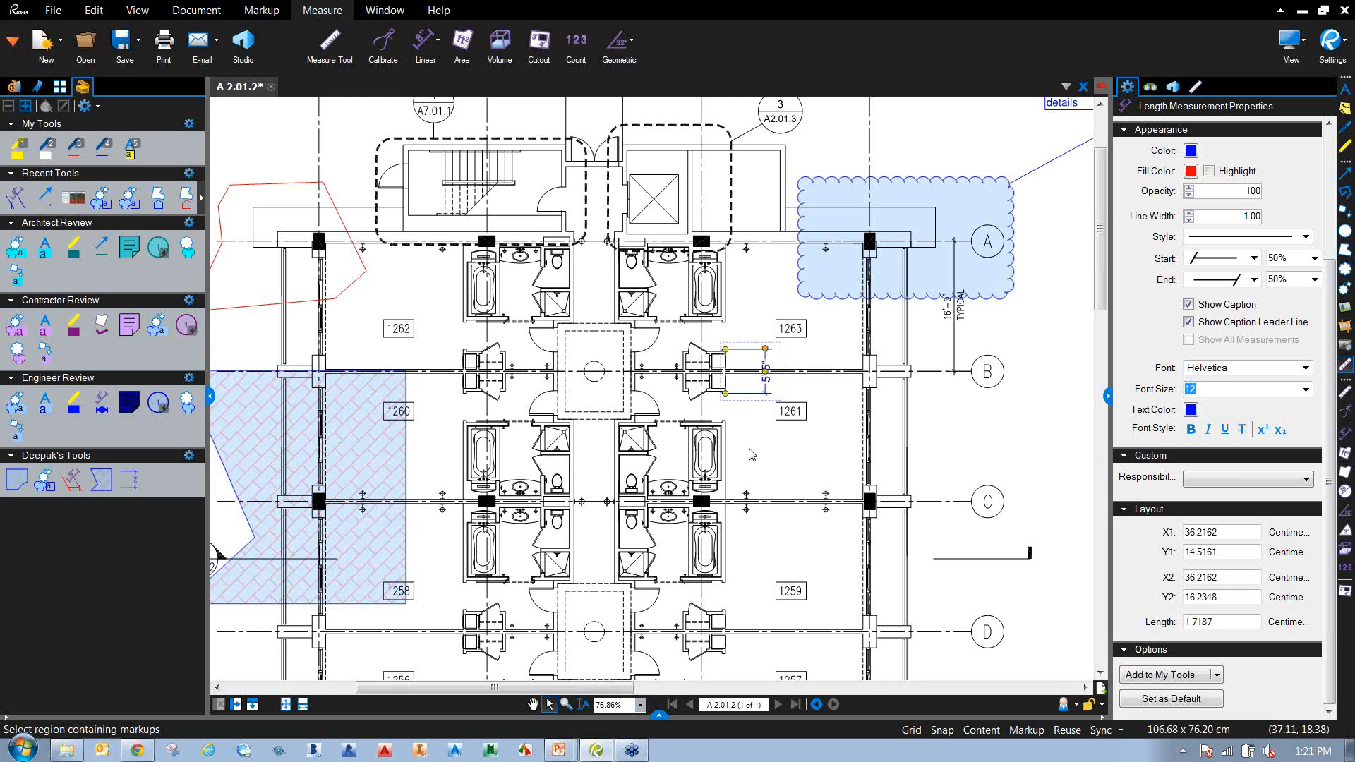
Deselect the 5'-5" measurement by clicking empty drawing space.
{"action": "left_click", "coordinate": [762, 455]}
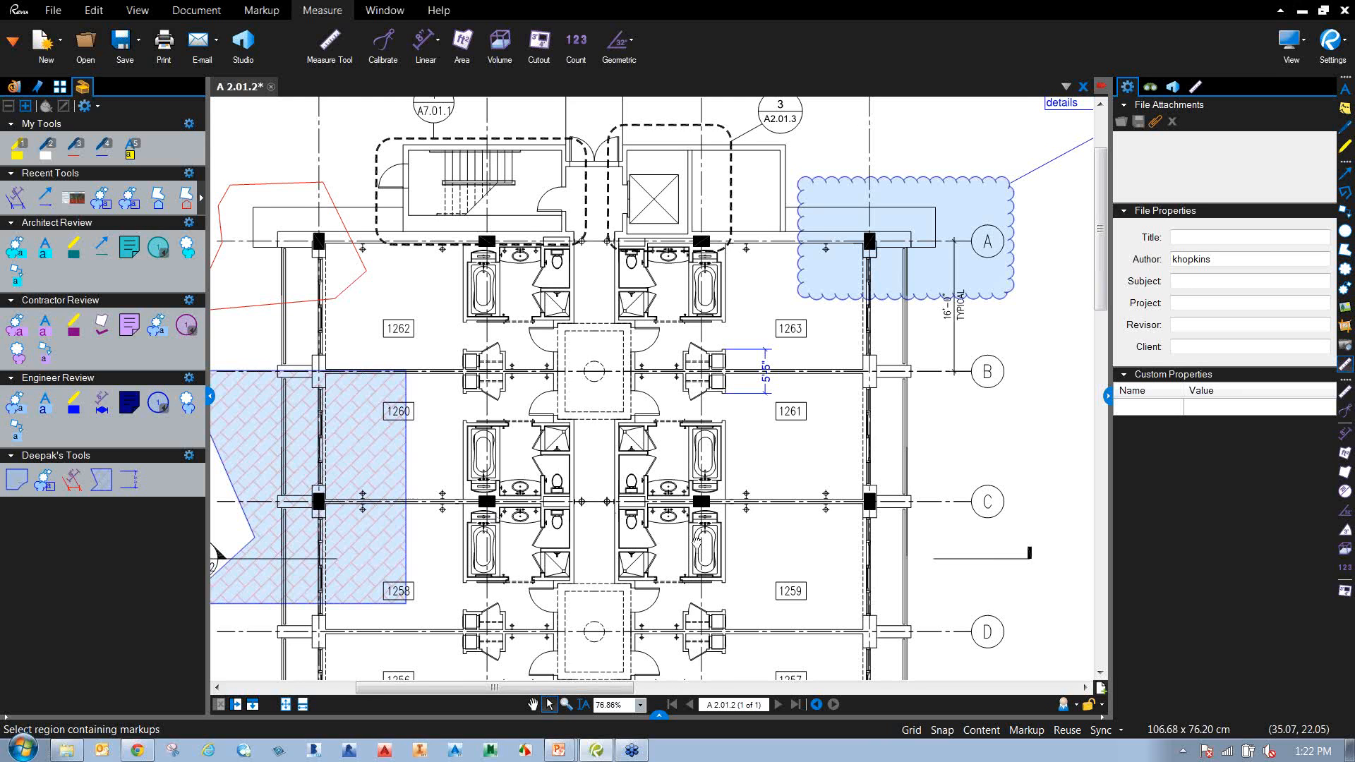
Draw a diagonal-brick hatched rectangle on grid line C beside room 1261 with Deepak's Tools Polygon.
{"action": "left_click_drag", "start_coordinate": [642, 559], "coordinate": [562, 516]}
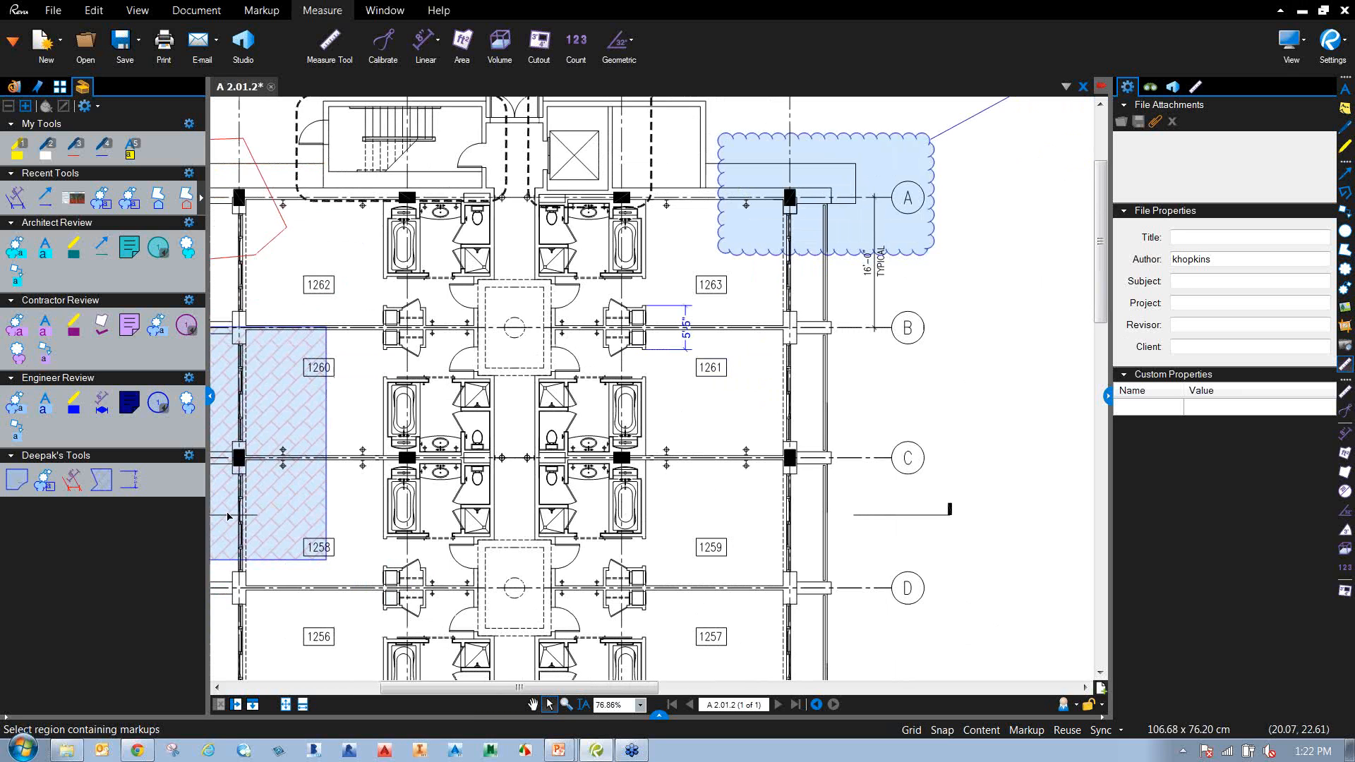
{"action": "left_click", "coordinate": [101, 480]}
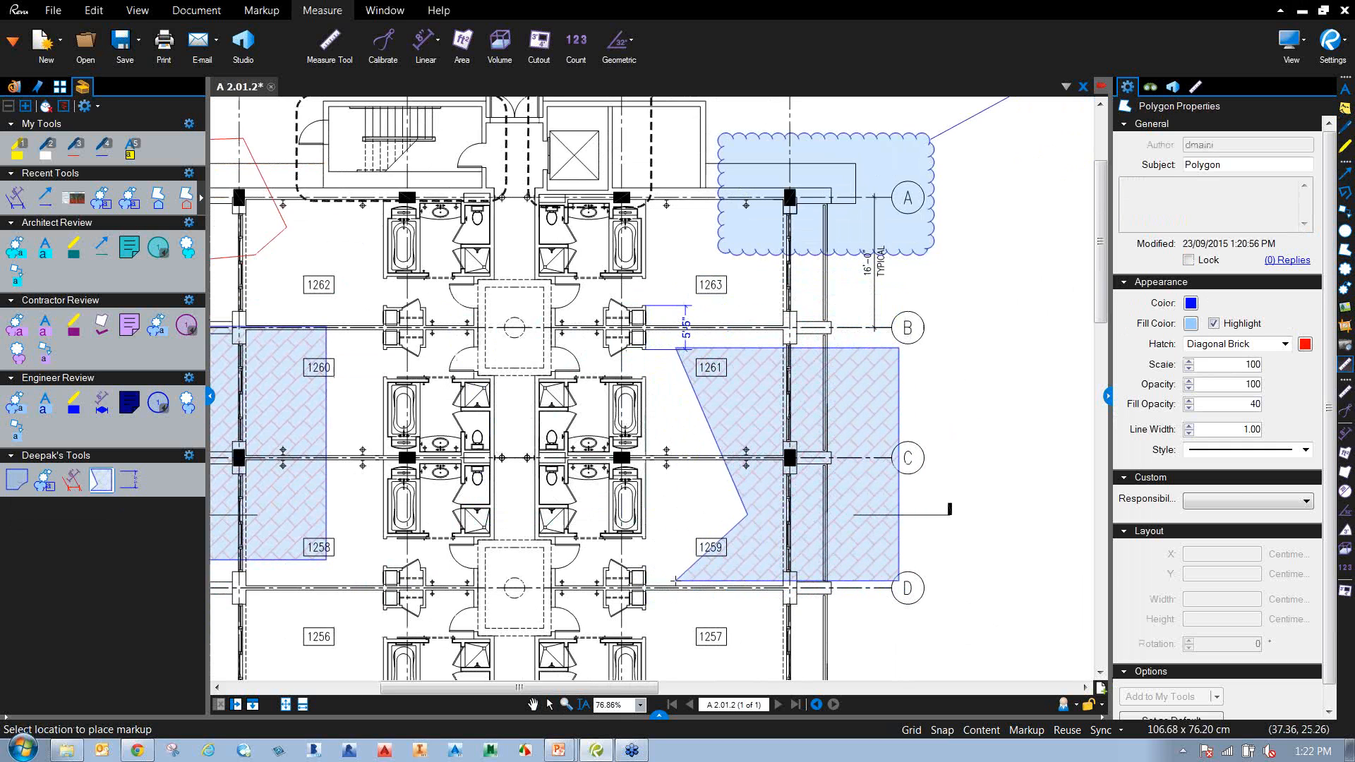
{"action": "key", "text": "Escape"}
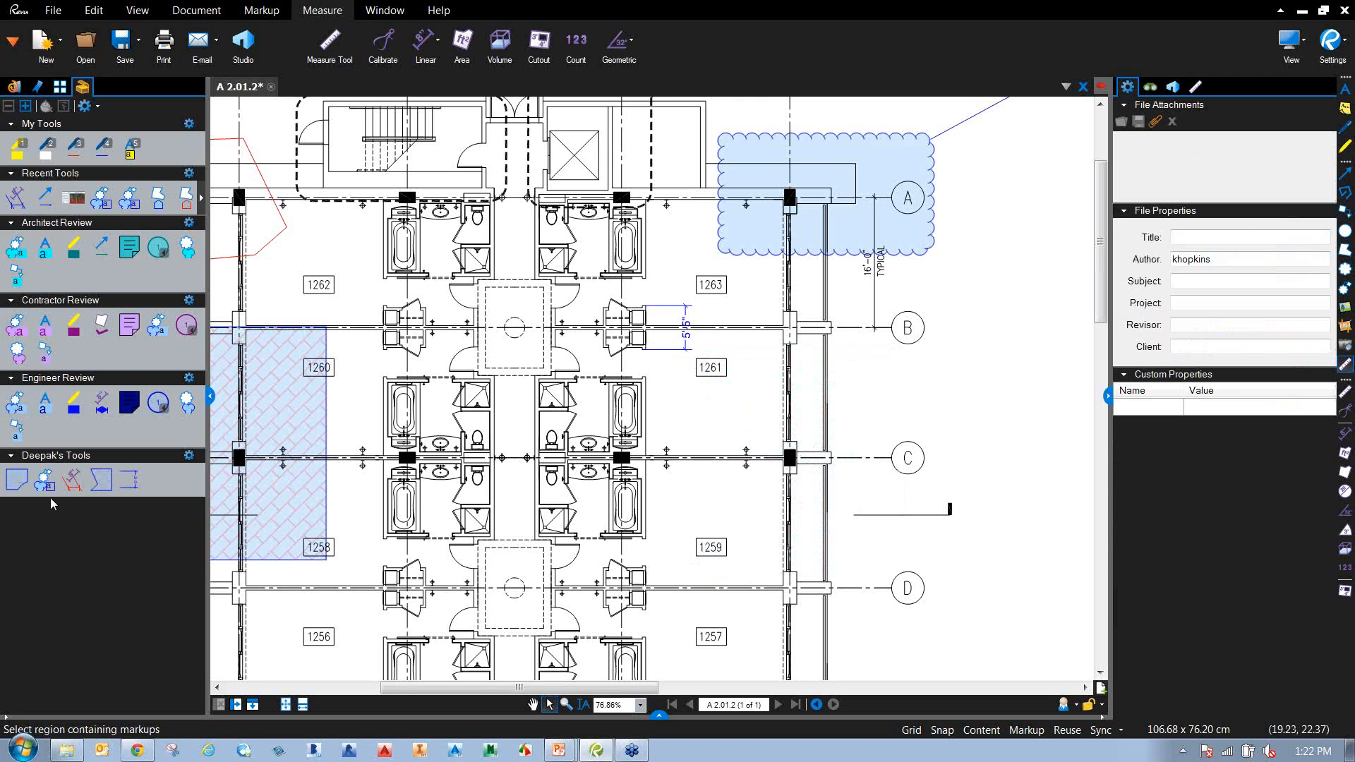
{"action": "left_click", "coordinate": [44, 480]}
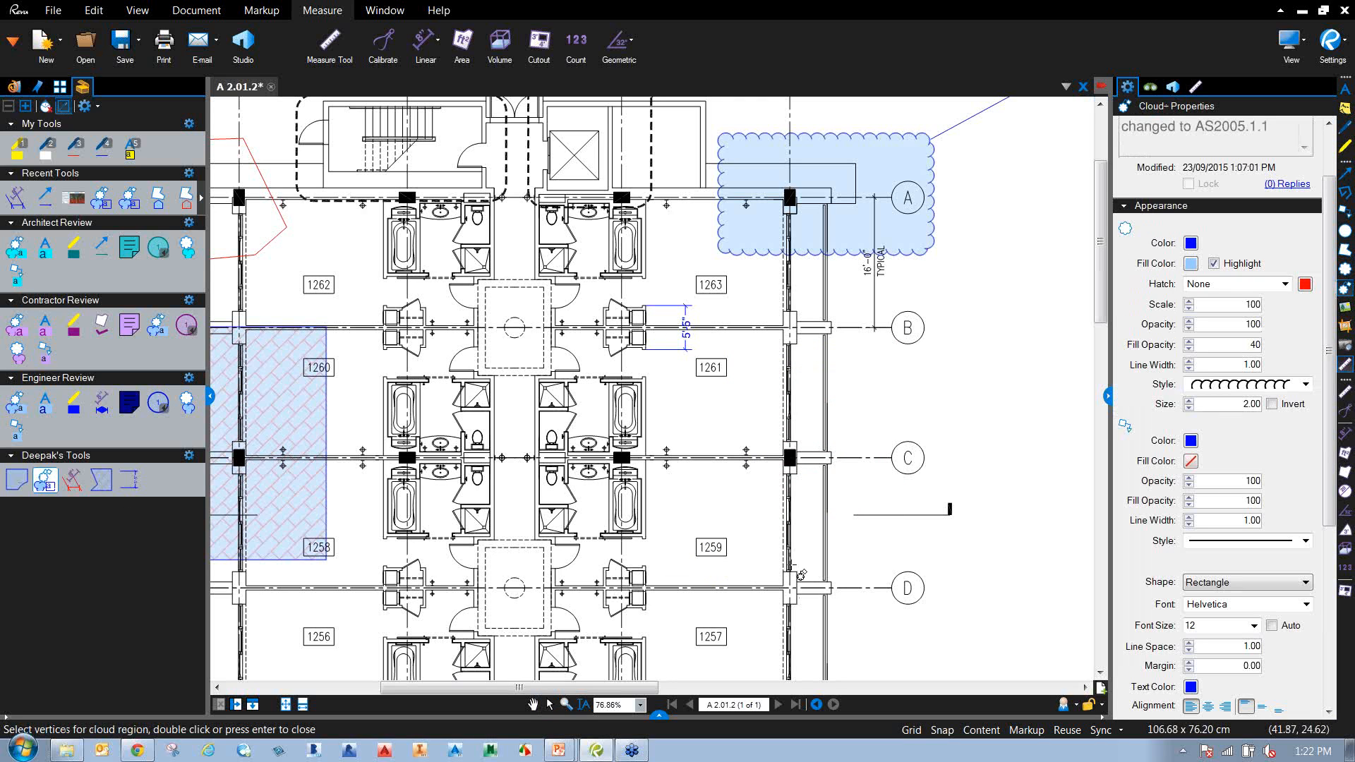
{"action": "key", "text": "Escape"}
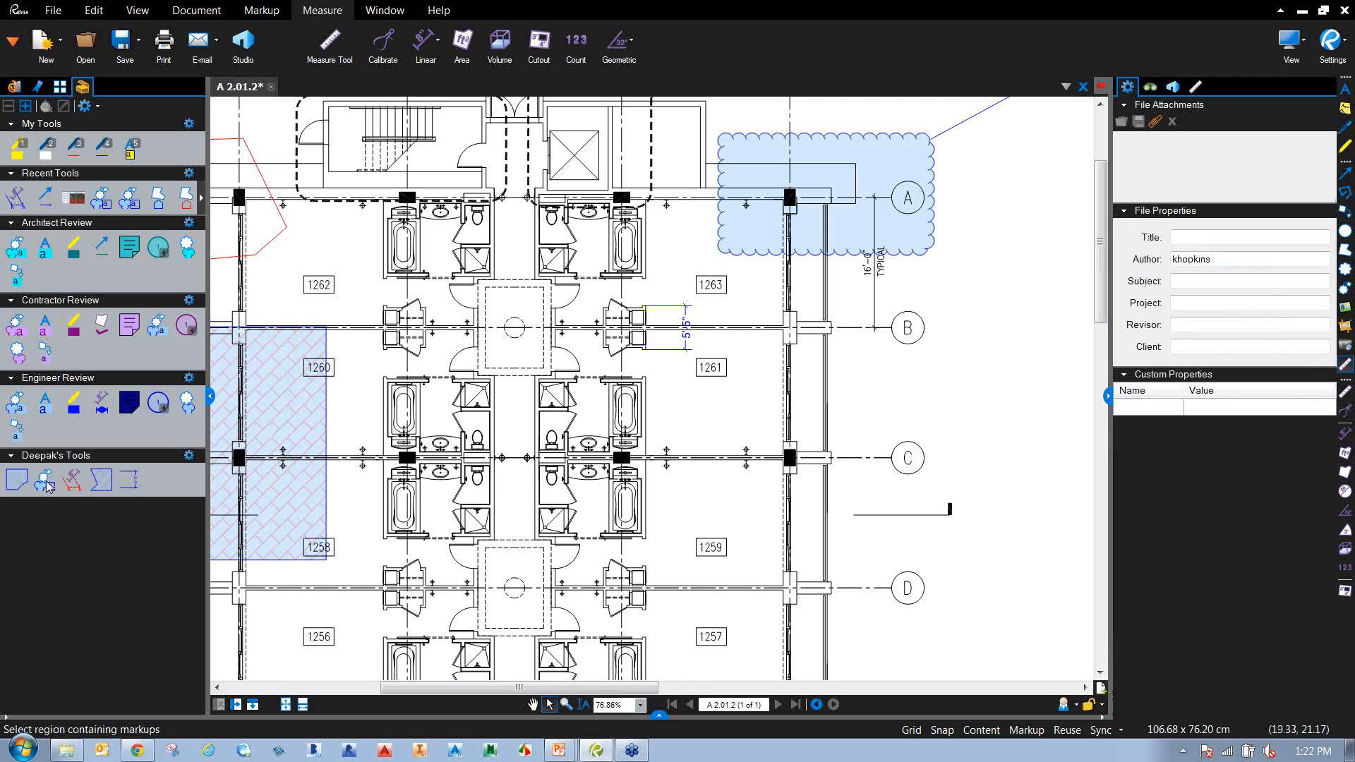
{"action": "left_click", "coordinate": [105, 478]}
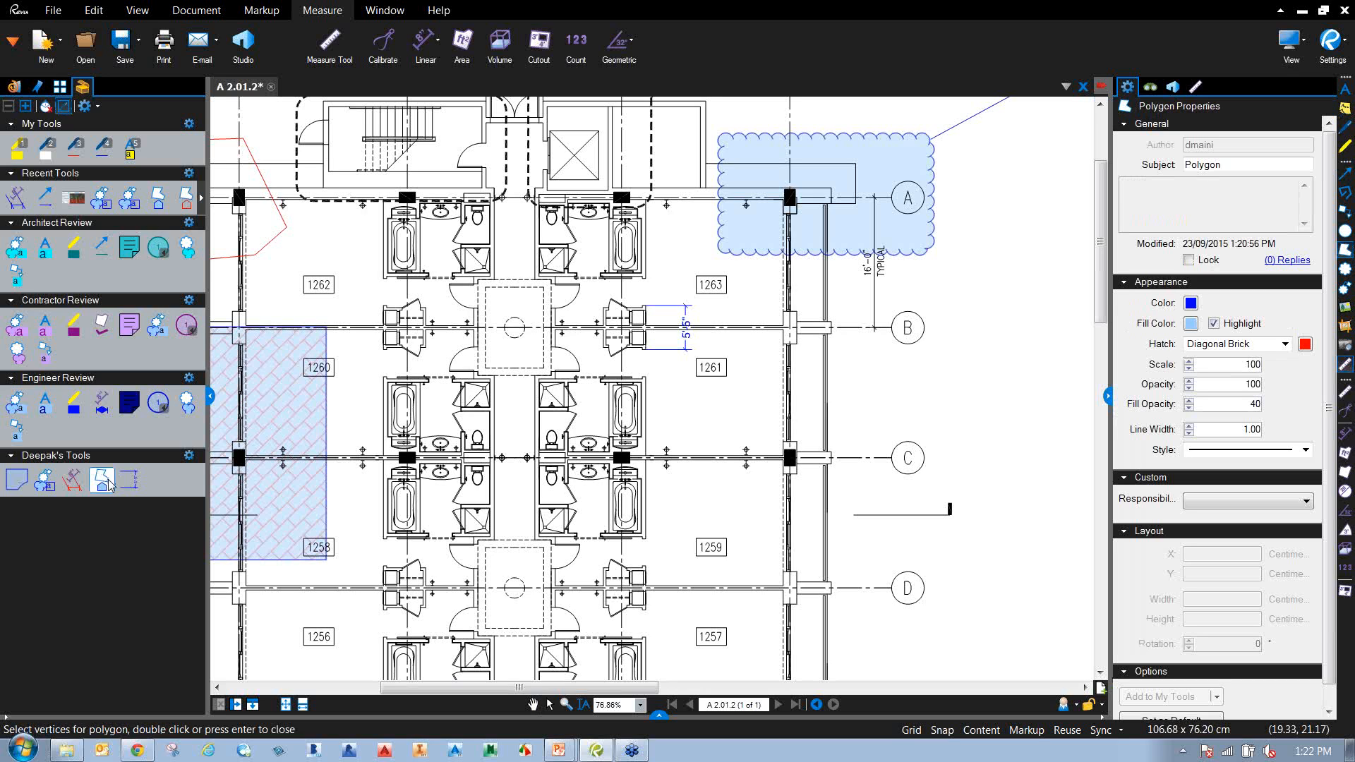
{"action": "mouse_move", "coordinate": [697, 409]}
{"action": "left_mouse_down"}
{"action": "mouse_move", "coordinate": [780, 511]}
{"action": "mouse_move", "coordinate": [845, 525]}
{"action": "mouse_move", "coordinate": [810, 493]}
{"action": "mouse_move", "coordinate": [826, 514]}
{"action": "mouse_move", "coordinate": [813, 513]}
{"action": "left_mouse_up"}
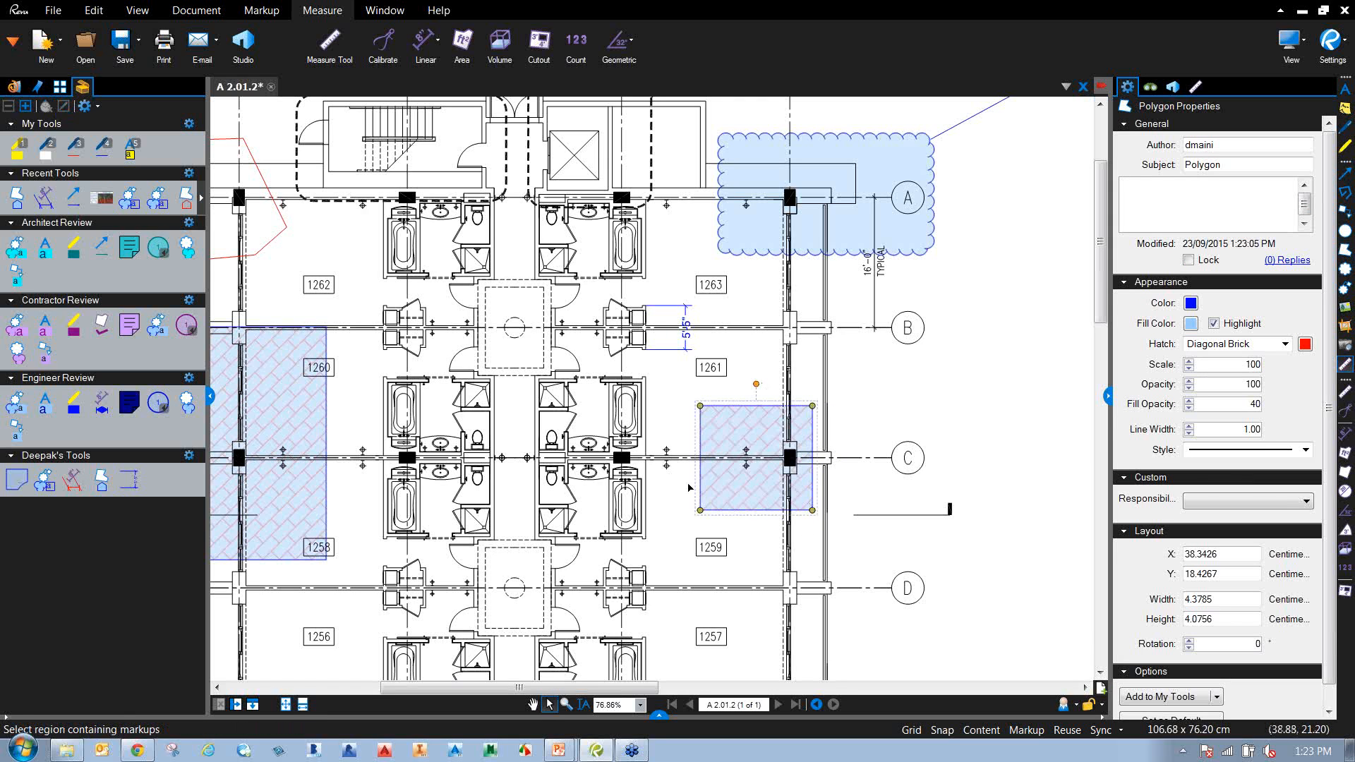
{"action": "left_click", "coordinate": [875, 608]}
Measure the 19'-11" wall beside room 1257 using the saved Length Measurement tool.
{"action": "left_click_drag", "start_coordinate": [841, 620], "coordinate": [834, 501]}
{"action": "left_click", "coordinate": [129, 480]}
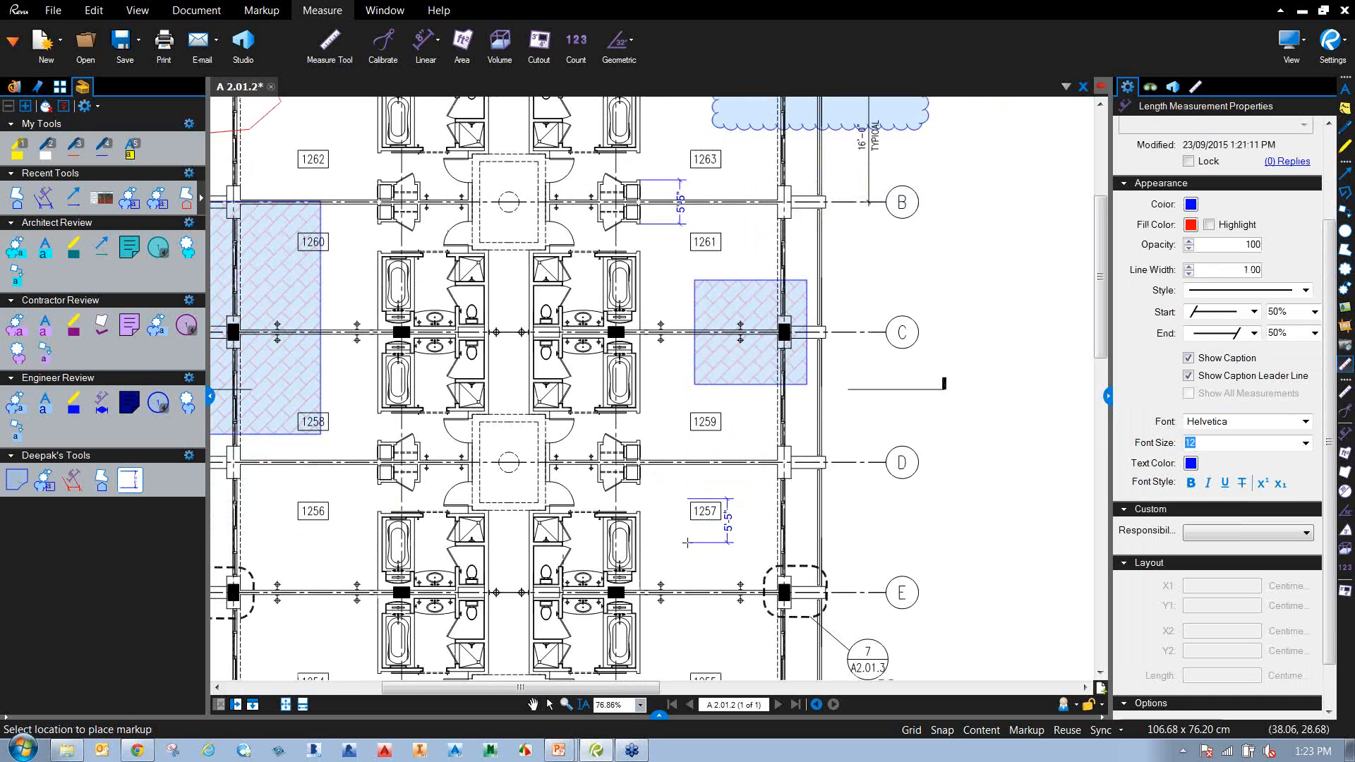
{"action": "key", "text": "Escape"}
{"action": "left_click", "coordinate": [129, 485]}
{"action": "double_click", "coordinate": [128, 485]}
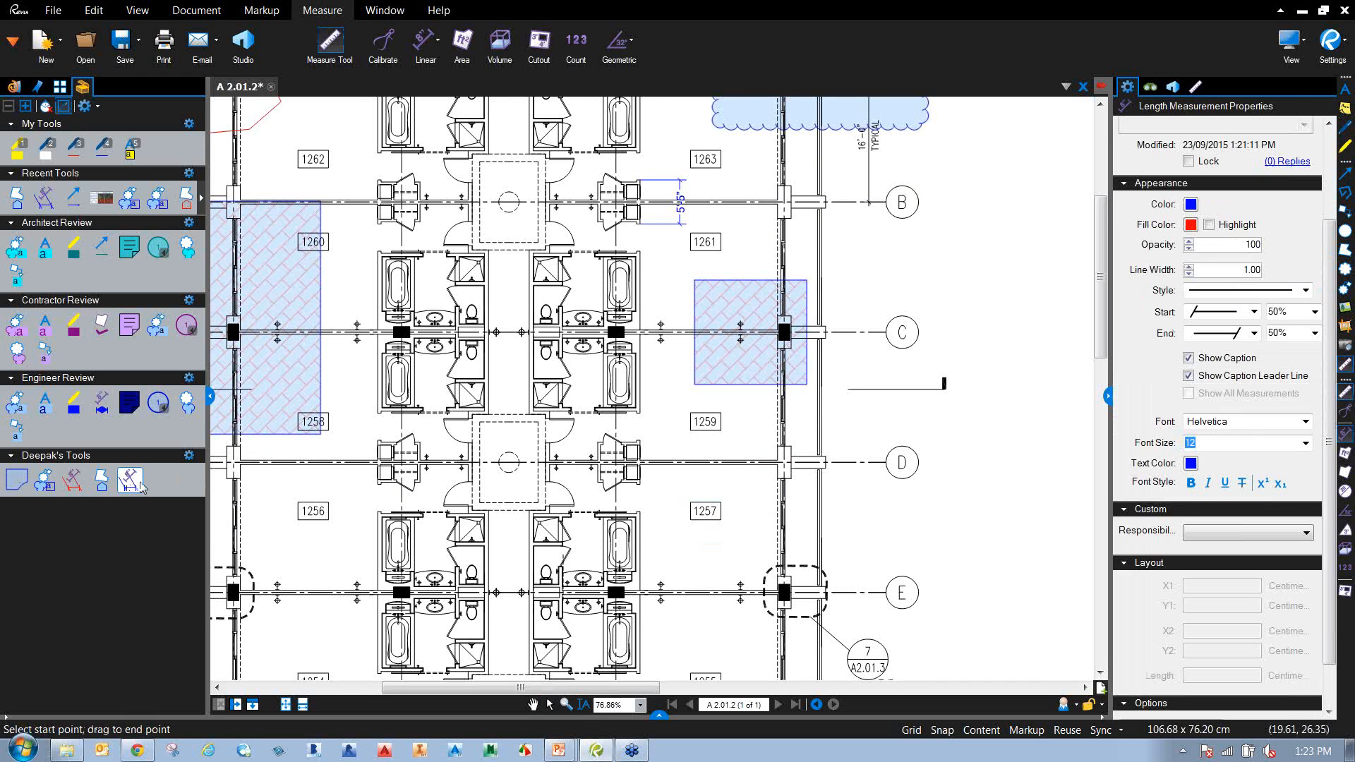
{"action": "left_click_drag", "start_coordinate": [665, 535], "coordinate": [673, 422]}
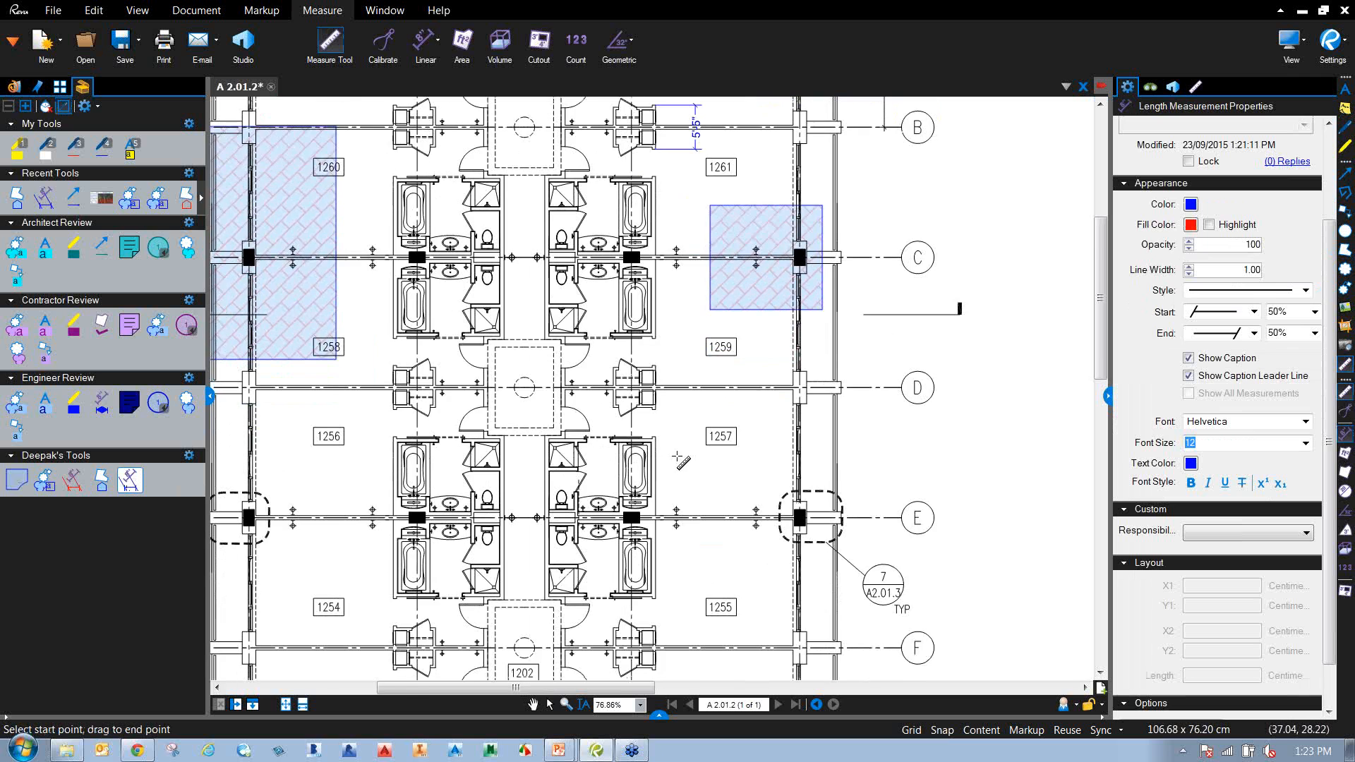
{"action": "scroll", "coordinate": [674, 422], "scroll_direction": "up", "scroll_amount": 2}
{"action": "left_click_drag", "start_coordinate": [694, 610], "coordinate": [645, 659]}
{"action": "right_click", "coordinate": [764, 597]}
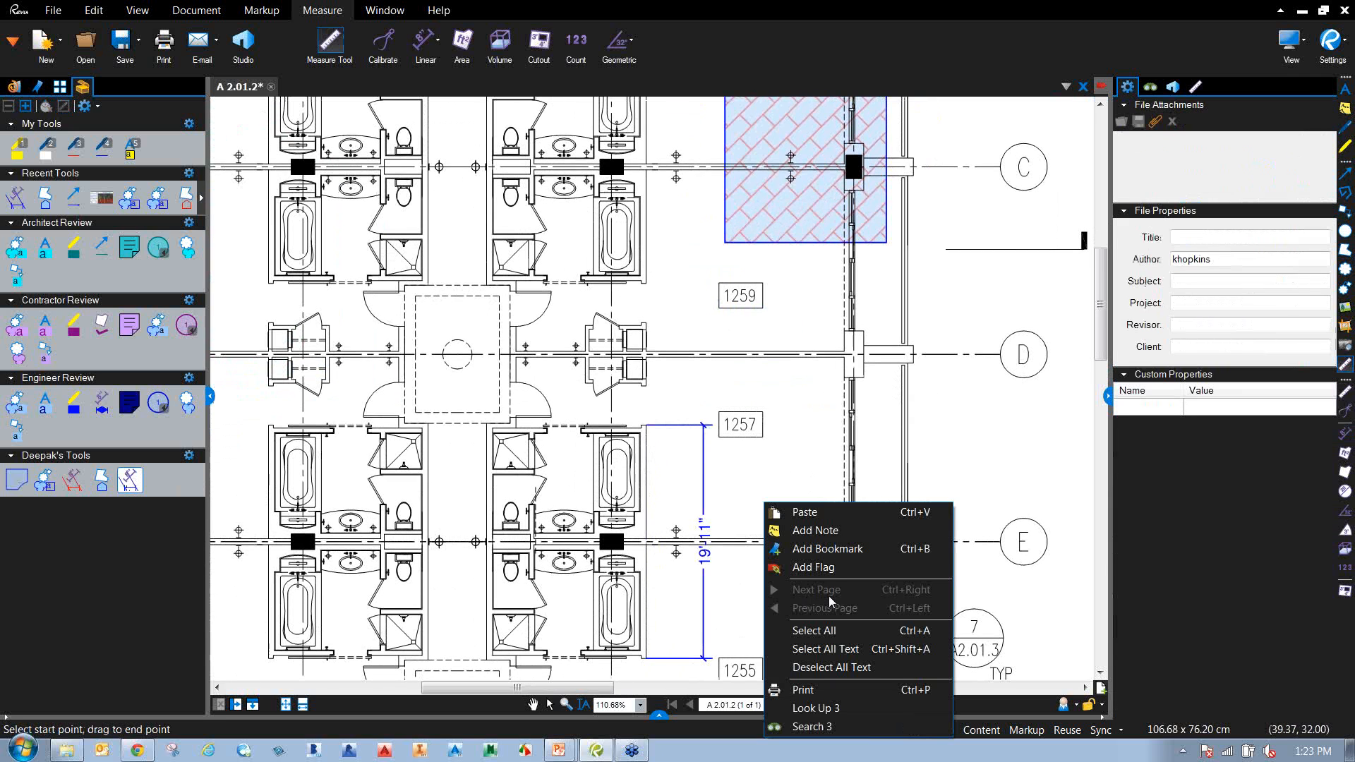
{"action": "left_click", "coordinate": [737, 515]}
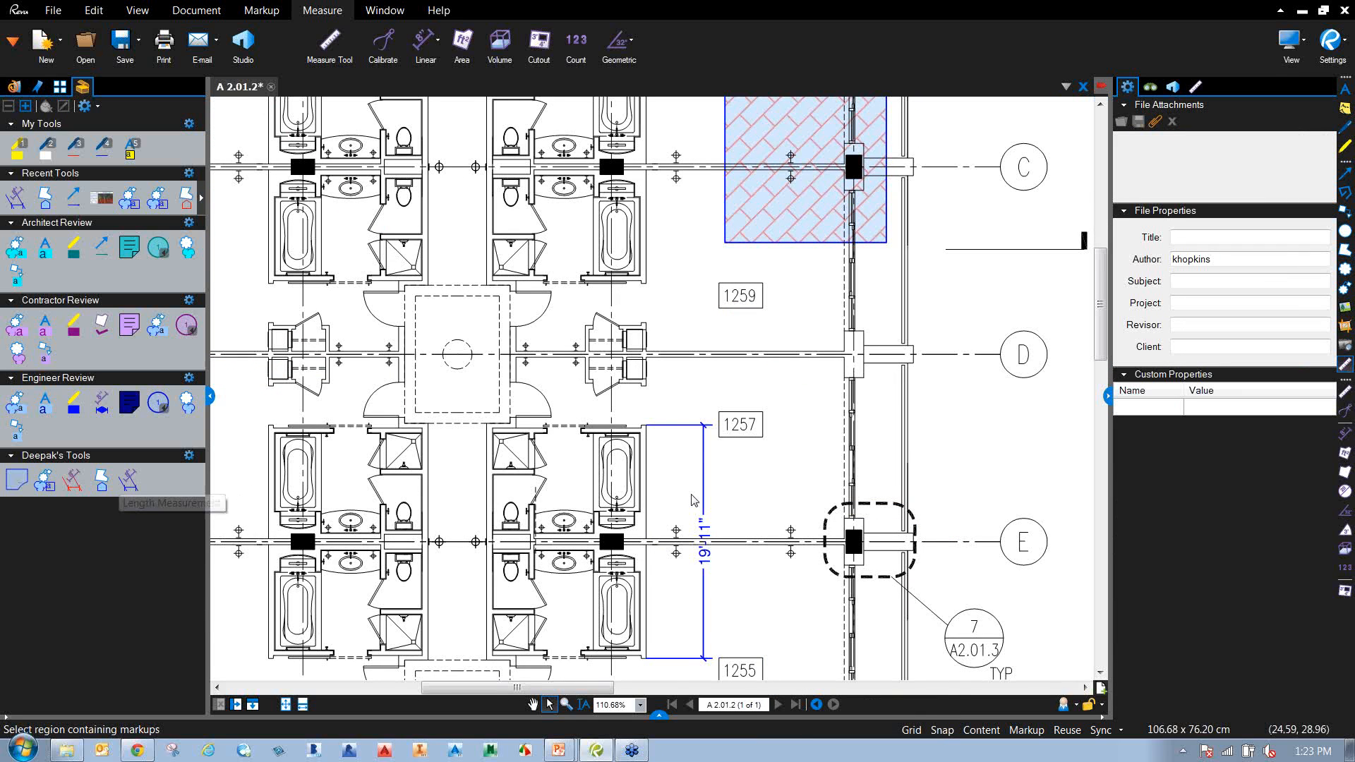
Cloud the wall corner left of grid 25 with a Cloud+ callout reading 'This is a new customized cloud+'.
{"action": "scroll", "coordinate": [829, 509], "scroll_direction": "down", "scroll_amount": 1}
{"action": "mouse_move", "coordinate": [829, 525]}
{"action": "left_mouse_down"}
{"action": "mouse_move", "coordinate": [678, 505]}
{"action": "mouse_move", "coordinate": [520, 375]}
{"action": "left_mouse_up"}
{"action": "left_click_drag", "start_coordinate": [667, 523], "coordinate": [572, 271]}
{"action": "left_click_drag", "start_coordinate": [690, 443], "coordinate": [709, 388]}
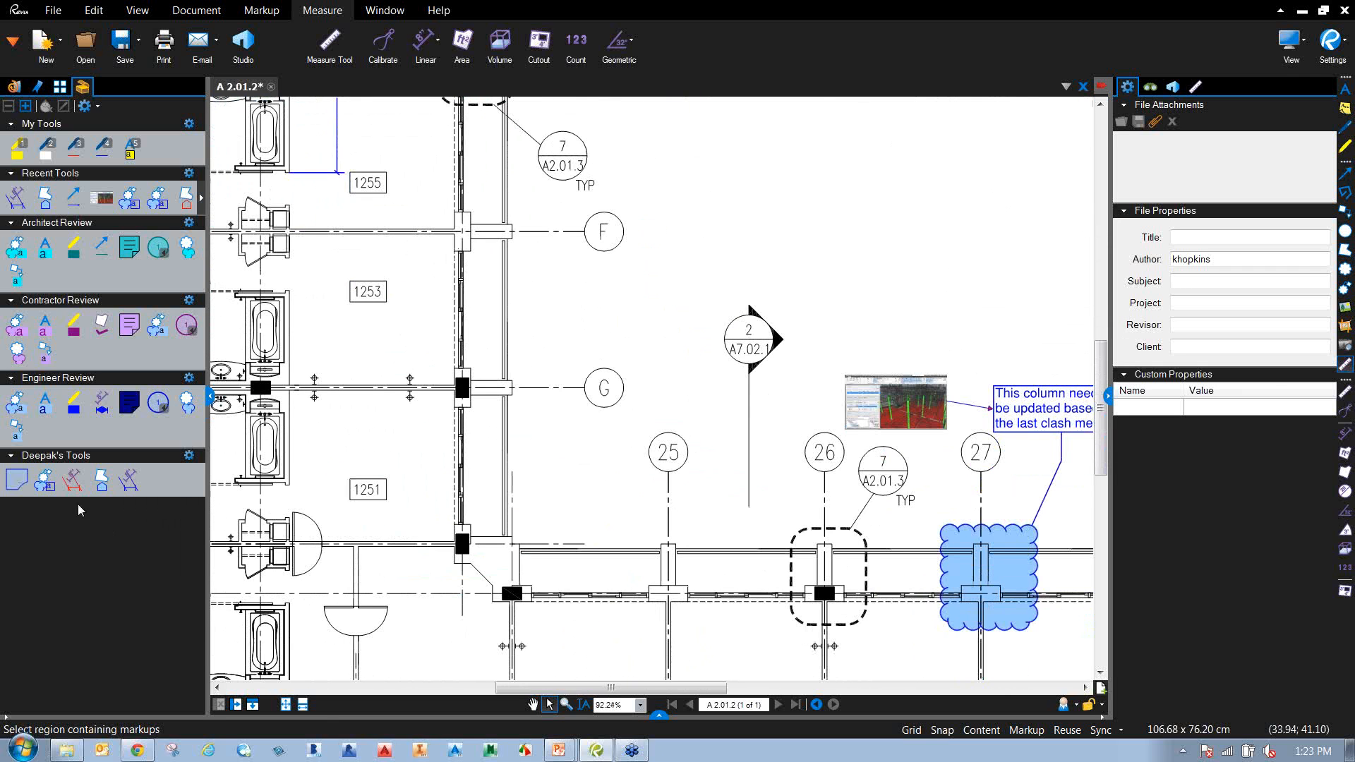
{"action": "left_click", "coordinate": [45, 481]}
{"action": "left_click_drag", "start_coordinate": [430, 611], "coordinate": [551, 510]}
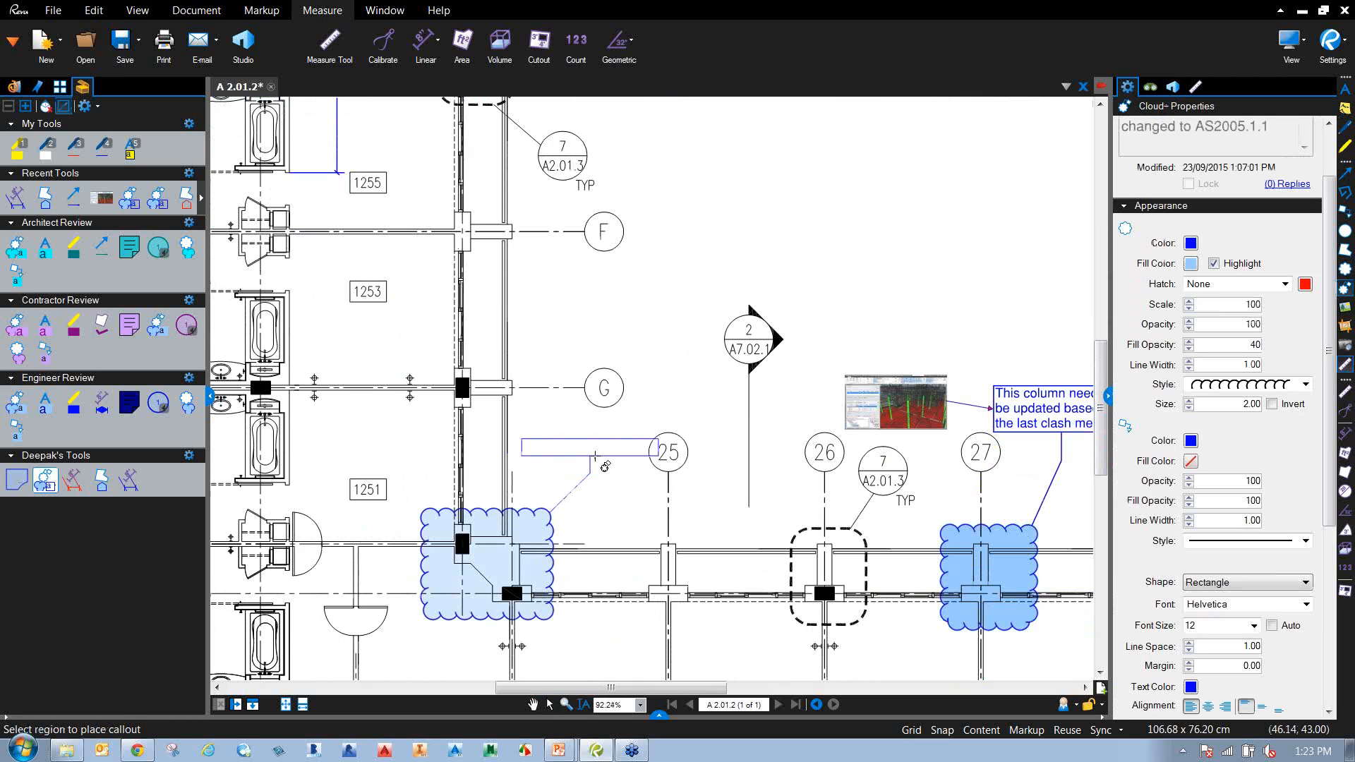
{"action": "left_click", "coordinate": [594, 460]}
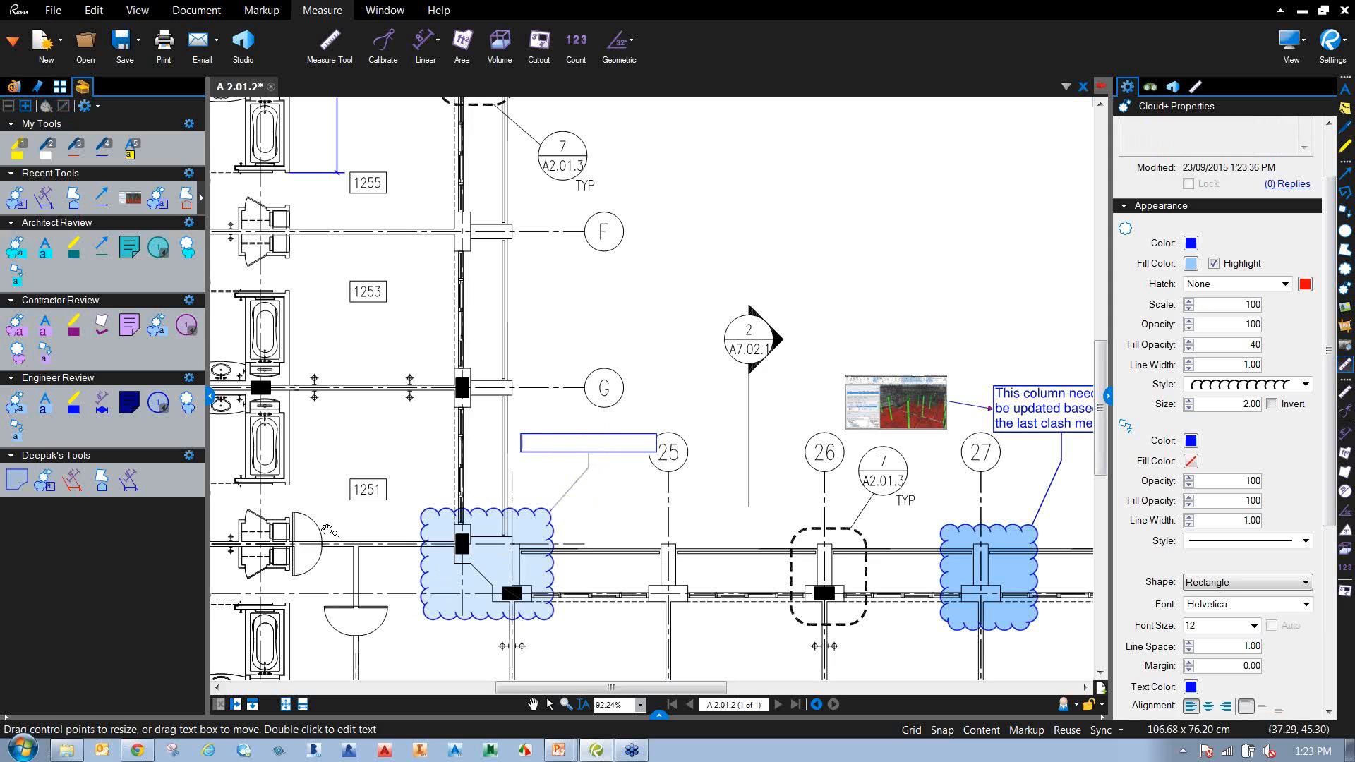
{"action": "type", "text": "This is na"}
{"action": "type", "text": "ew customi"}
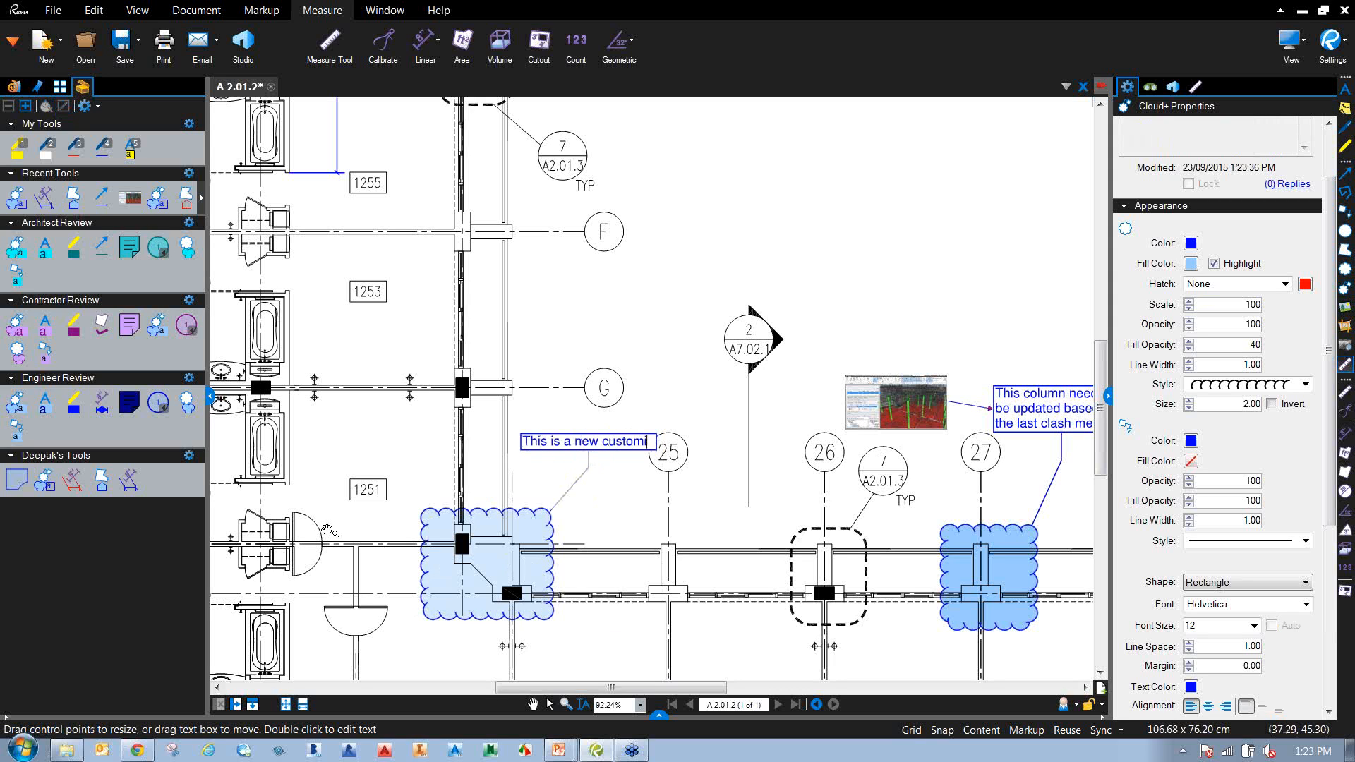
{"action": "type", "text": "zed cloud+"}
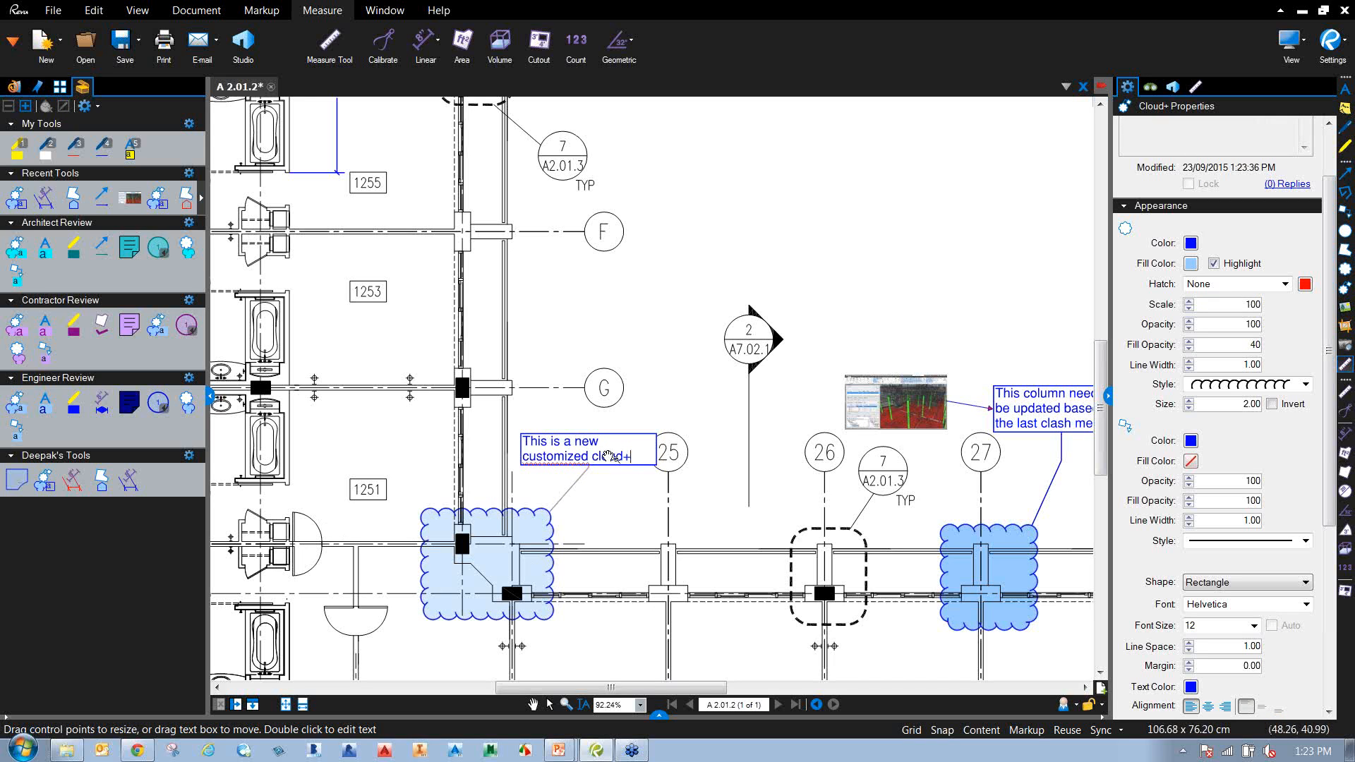
{"action": "left_click", "coordinate": [721, 423]}
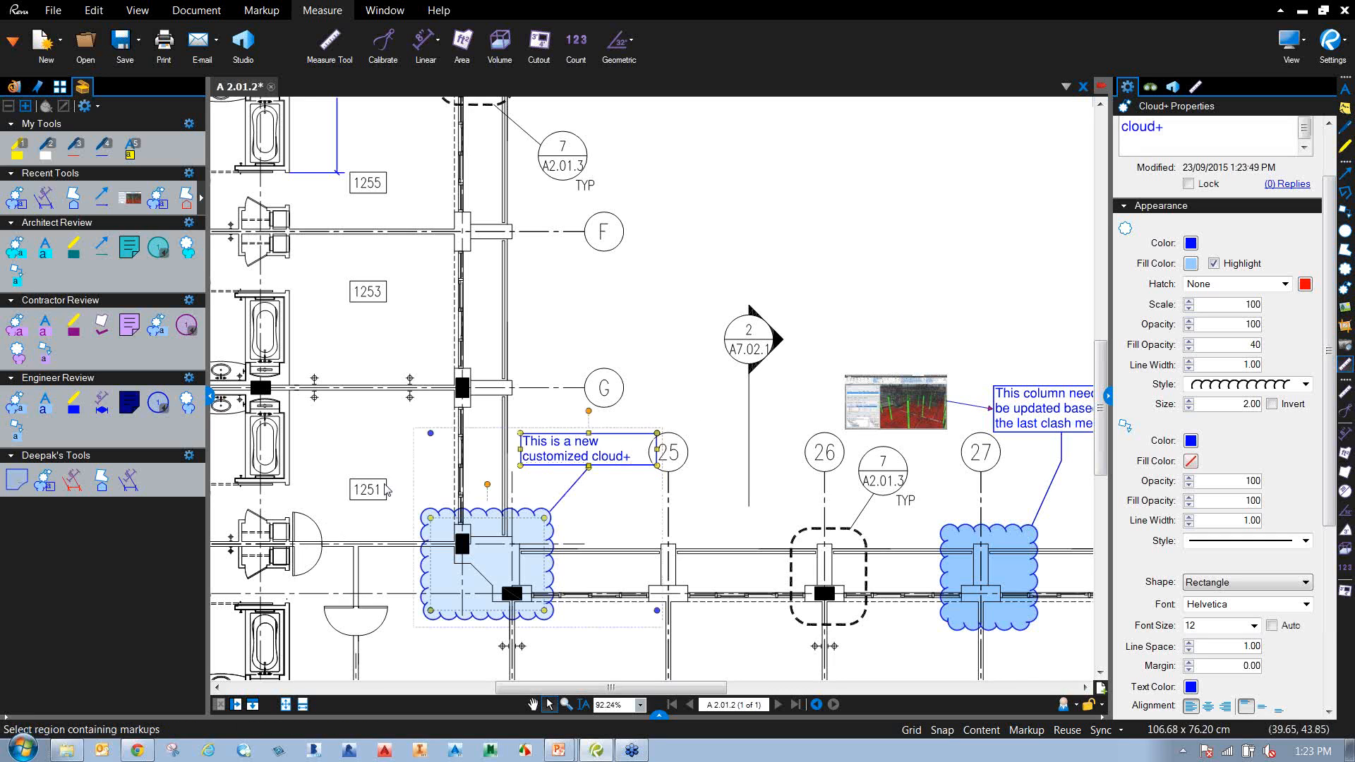
{"action": "left_click", "coordinate": [732, 570]}
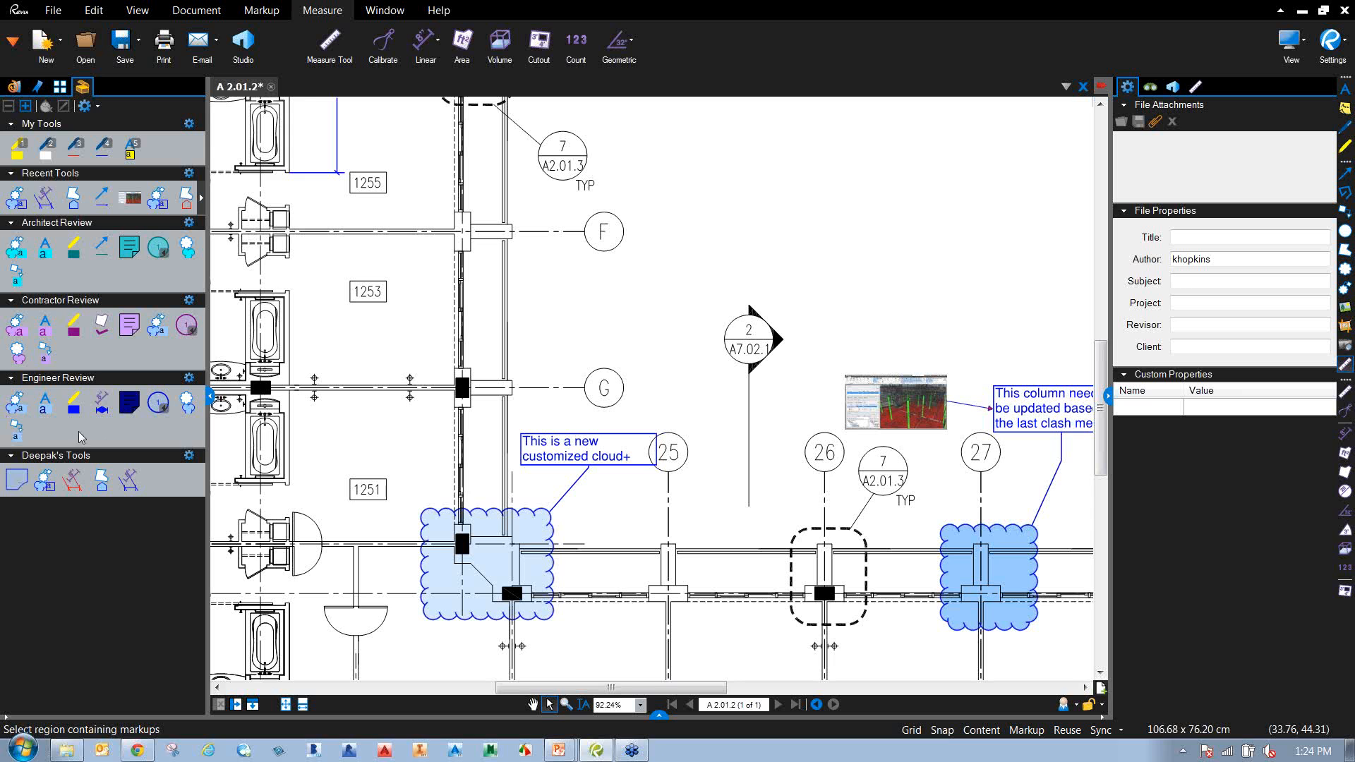
Zoom out, pan across the plan, and zoom to 110% centred on room 1200's curved lobby.
{"action": "scroll", "coordinate": [652, 334], "scroll_direction": "down", "scroll_amount": 1}
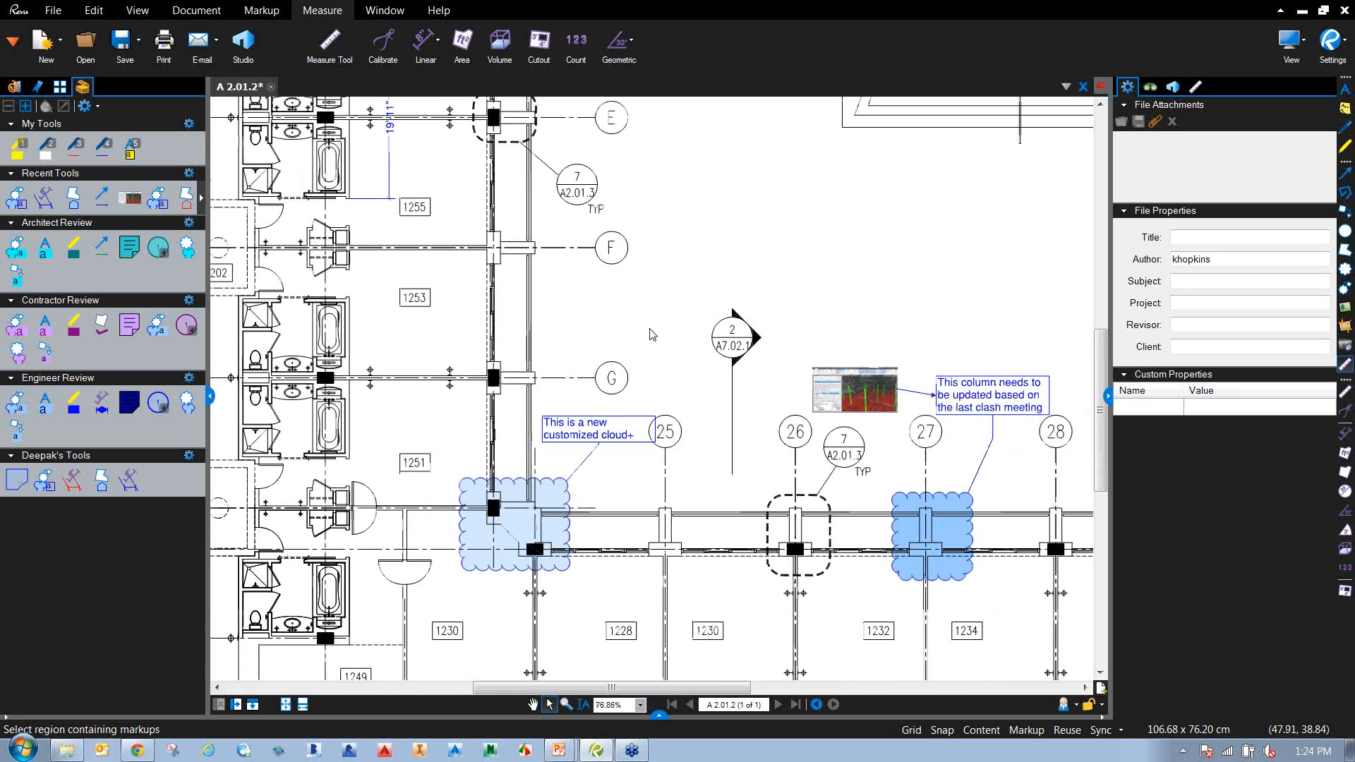
{"action": "left_click_drag", "start_coordinate": [656, 307], "coordinate": [657, 344]}
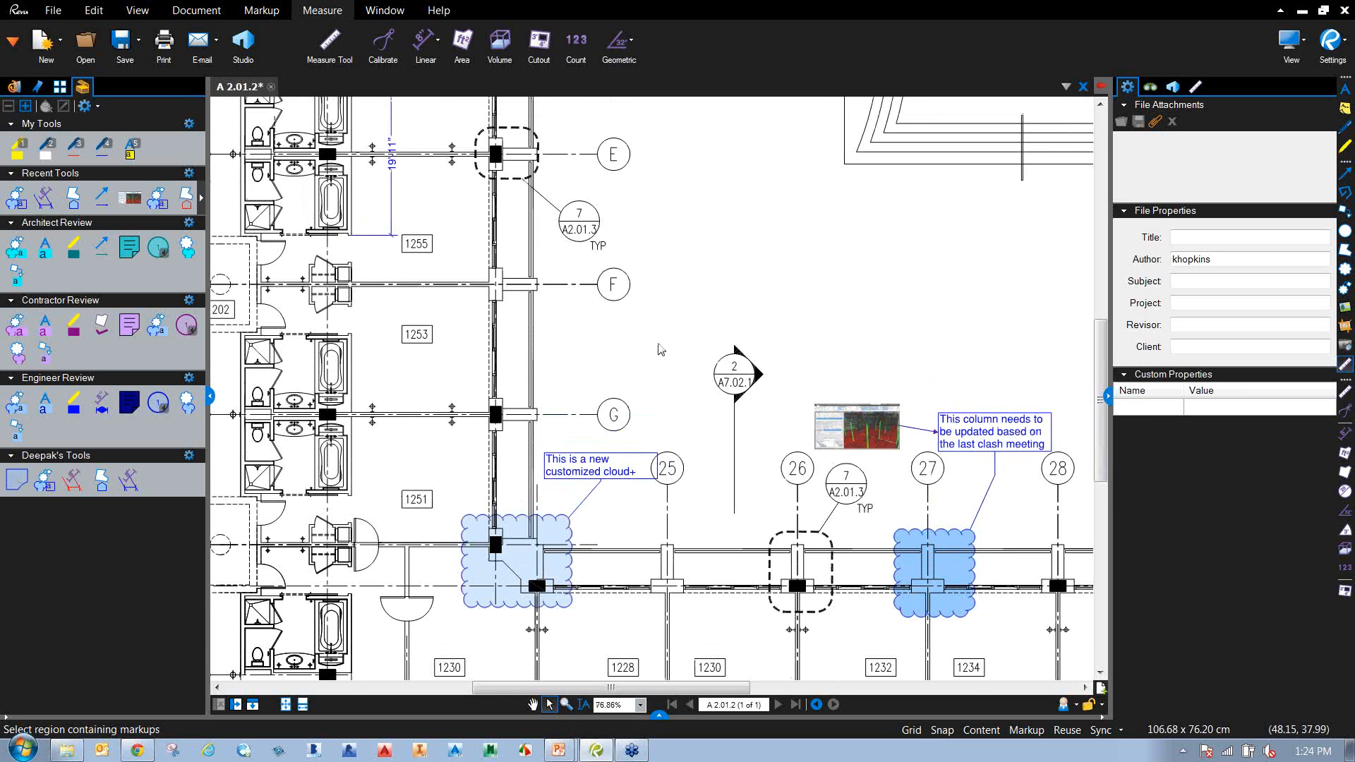
{"action": "left_click_drag", "start_coordinate": [655, 372], "coordinate": [618, 357]}
{"action": "scroll", "coordinate": [618, 357], "scroll_direction": "down", "scroll_amount": 2}
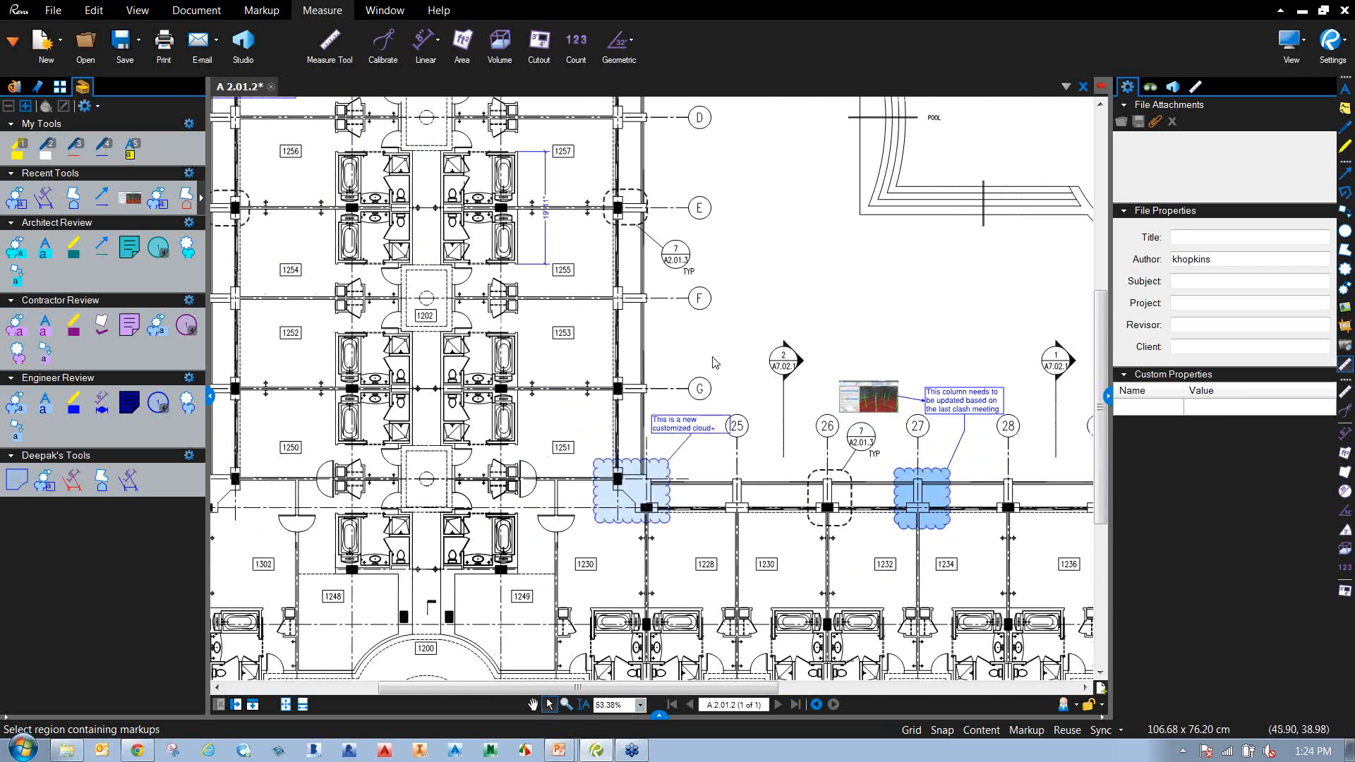
{"action": "scroll", "coordinate": [691, 362], "scroll_direction": "down", "scroll_amount": 1}
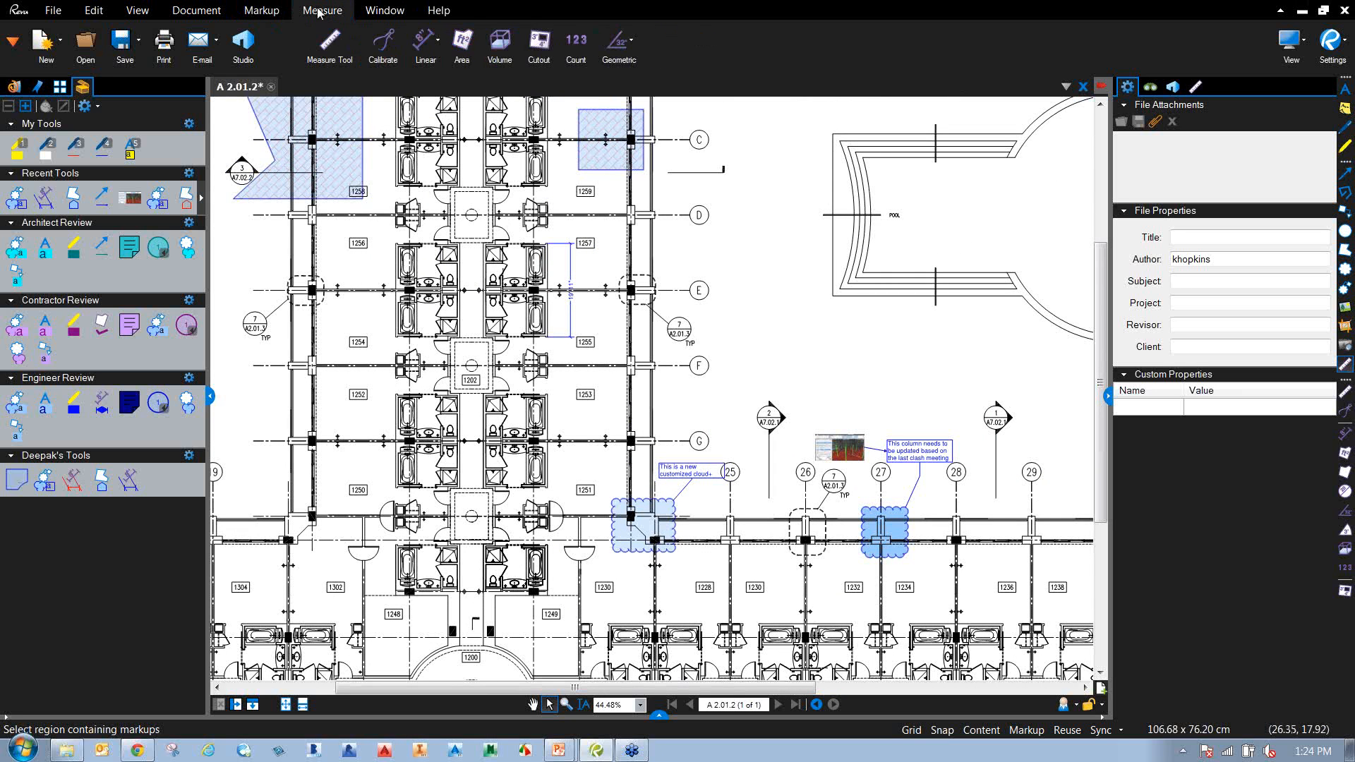
{"action": "mouse_move", "coordinate": [477, 307]}
{"action": "left_mouse_down"}
{"action": "mouse_move", "coordinate": [544, 308]}
{"action": "mouse_move", "coordinate": [548, 446]}
{"action": "left_mouse_up"}
{"action": "left_click_drag", "start_coordinate": [572, 326], "coordinate": [576, 375]}
{"action": "mouse_move", "coordinate": [624, 560]}
{"action": "left_mouse_down"}
{"action": "mouse_move", "coordinate": [613, 467]}
{"action": "mouse_move", "coordinate": [580, 380]}
{"action": "left_mouse_up"}
{"action": "scroll", "coordinate": [496, 533], "scroll_direction": "up", "scroll_amount": 4}
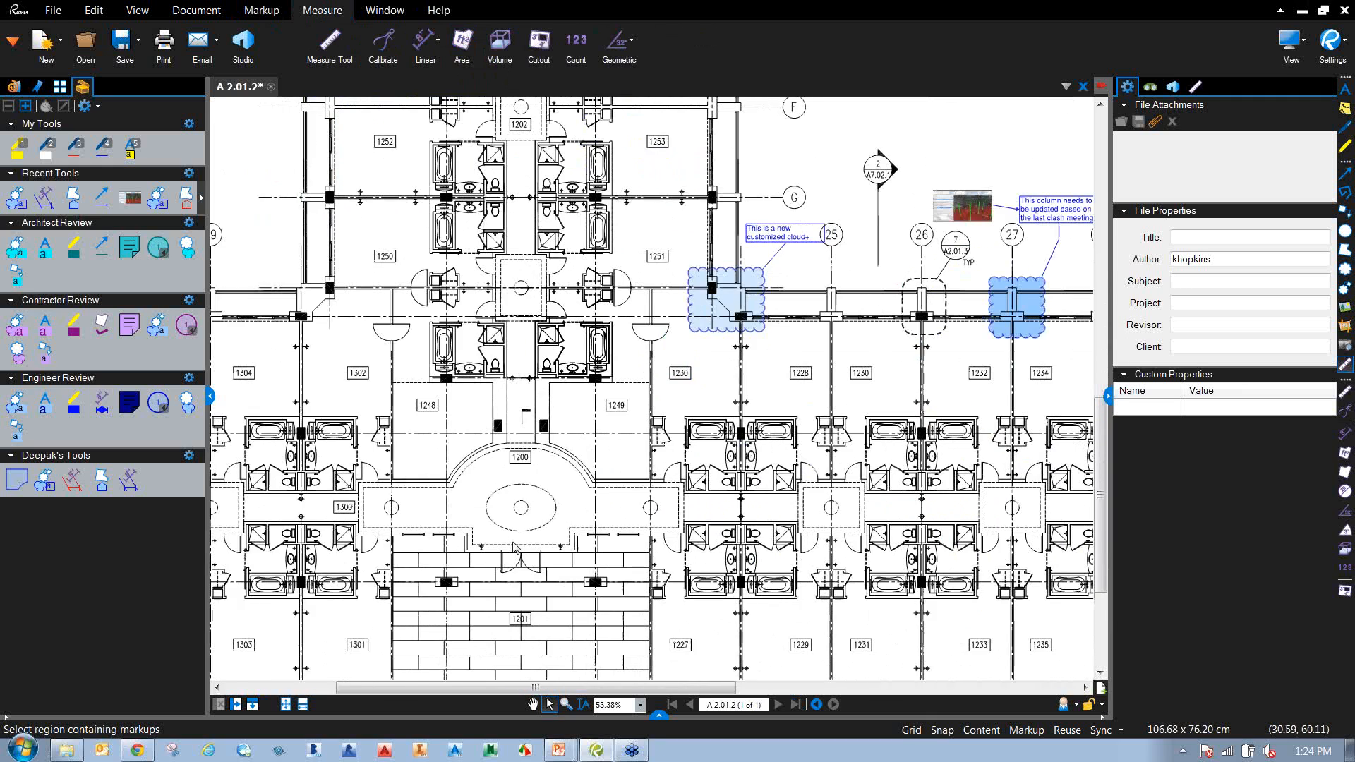
{"action": "left_click_drag", "start_coordinate": [460, 522], "coordinate": [574, 514]}
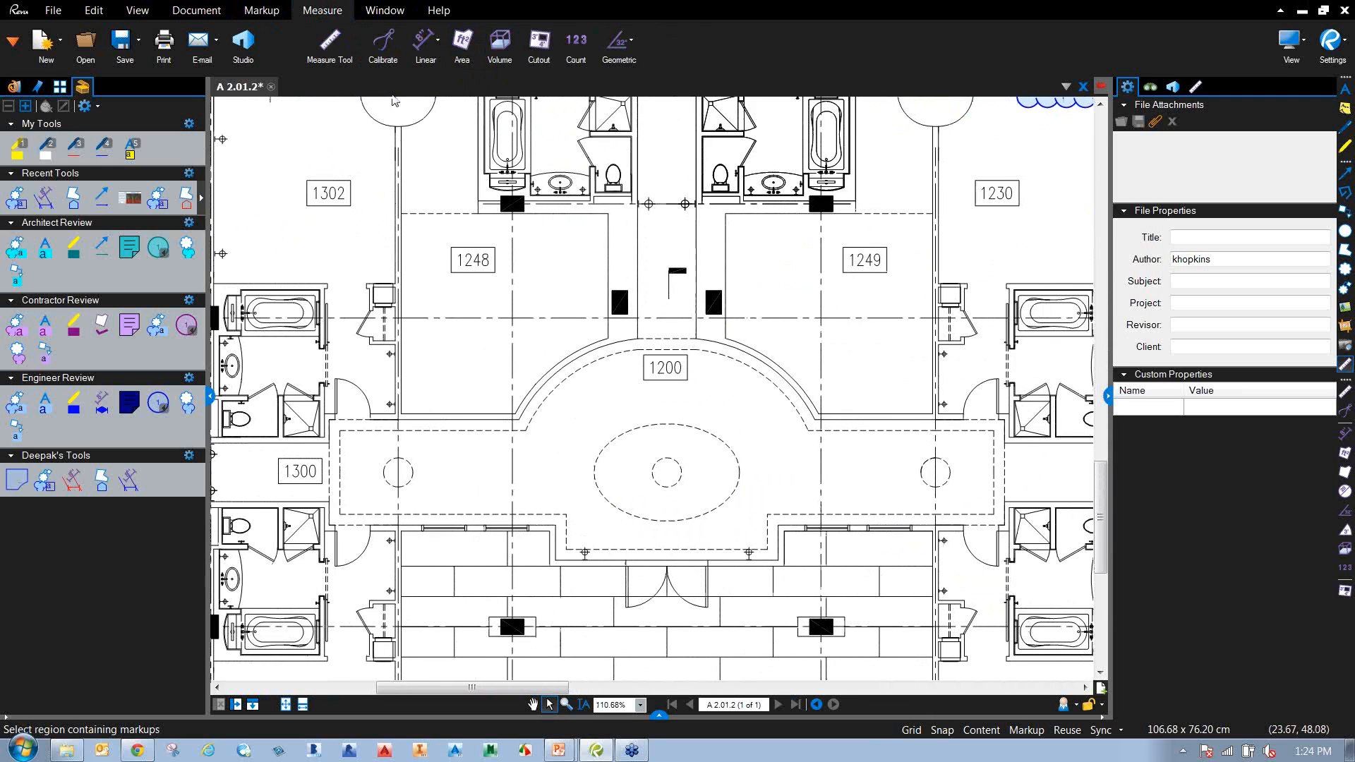
Start an area measurement tracing the lobby's top edge along the arc.
{"action": "left_click", "coordinate": [467, 55]}
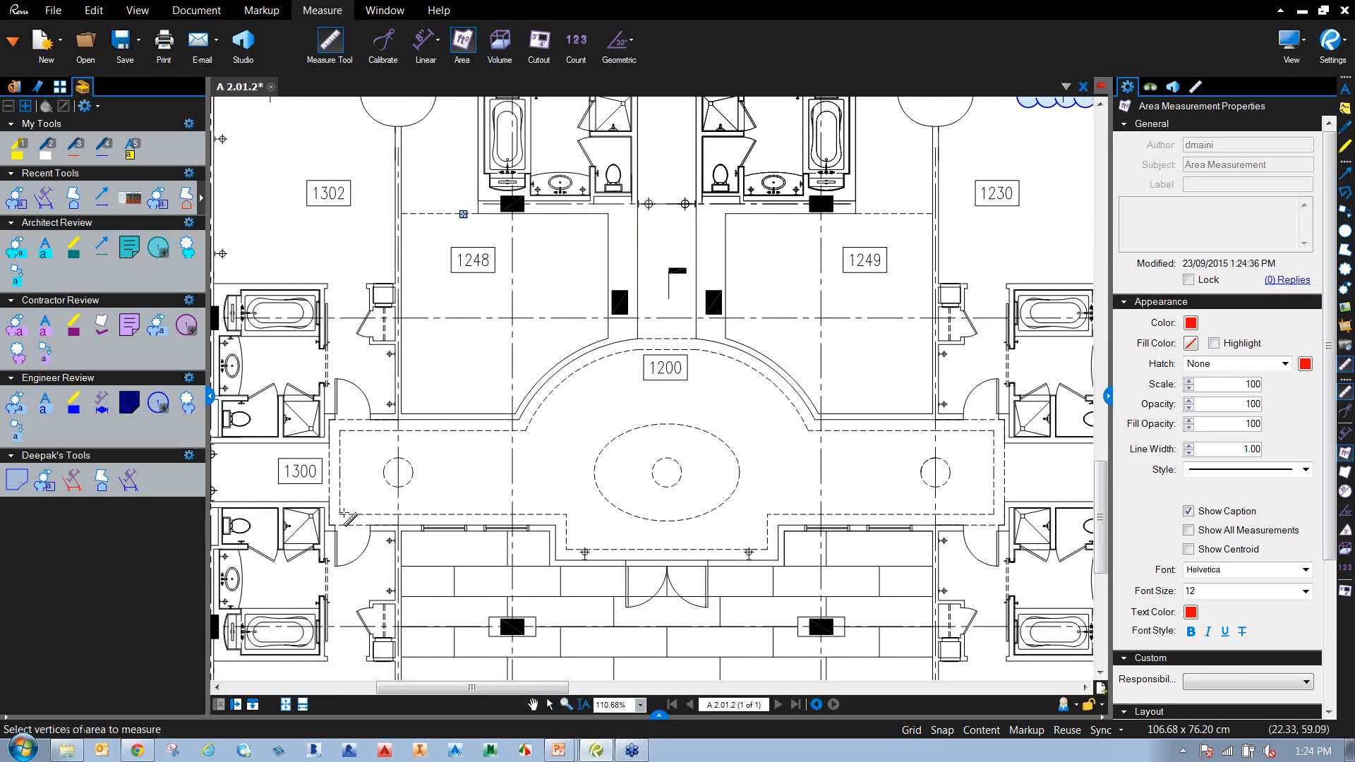
{"action": "left_click", "coordinate": [340, 430]}
{"action": "left_click", "coordinate": [526, 430]}
{"action": "left_click", "coordinate": [600, 357]}
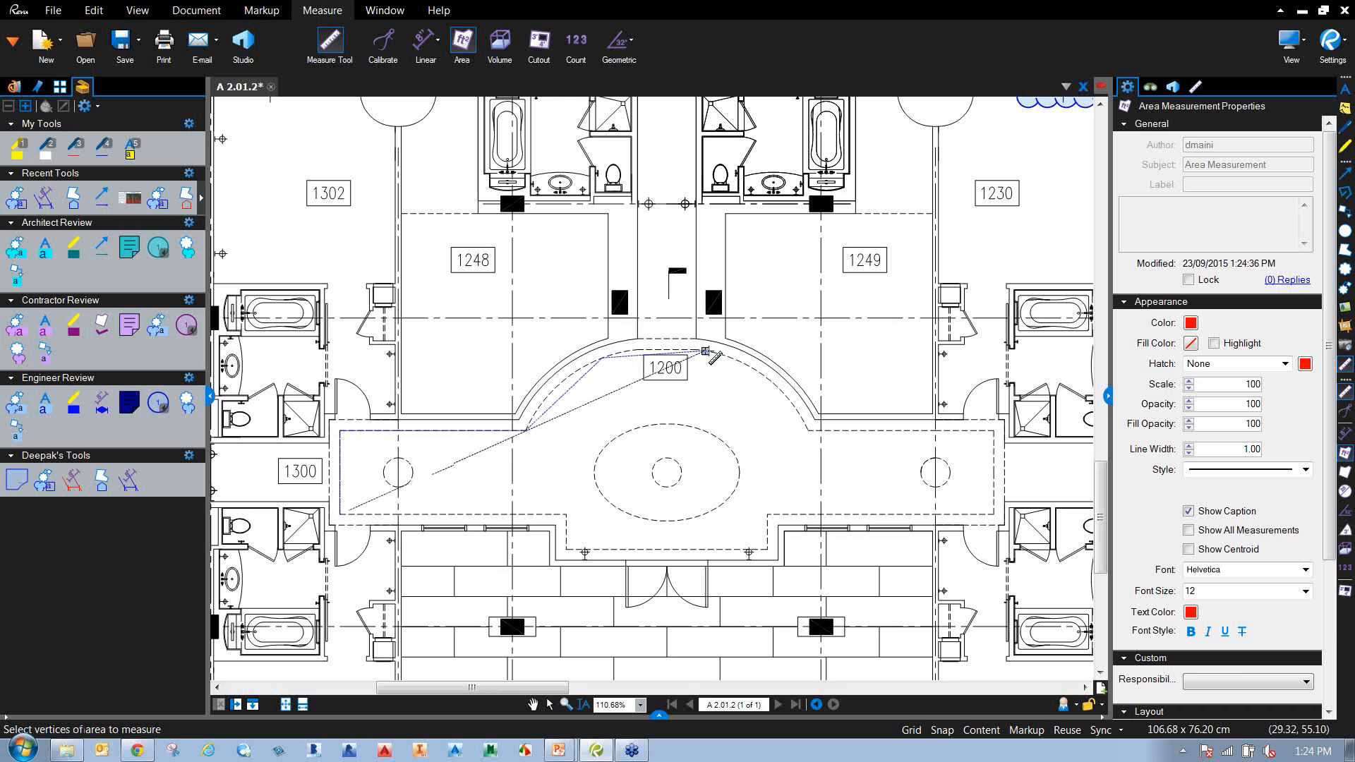
{"action": "left_click", "coordinate": [696, 349]}
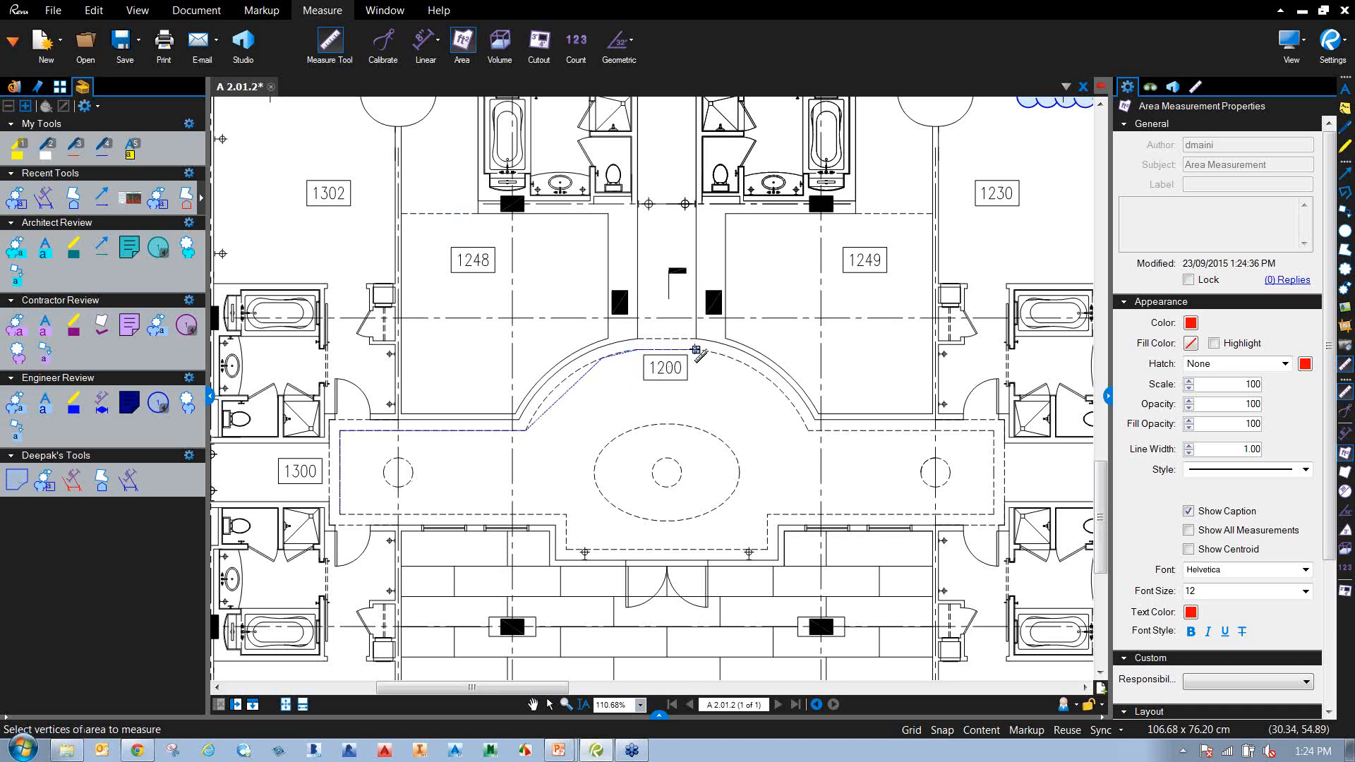
{"action": "left_click", "coordinate": [741, 367]}
{"action": "left_click", "coordinate": [808, 430]}
Add the lobby's right and bottom corners and close the area at 567 sf.
{"action": "left_click", "coordinate": [993, 440]}
{"action": "left_click", "coordinate": [993, 513]}
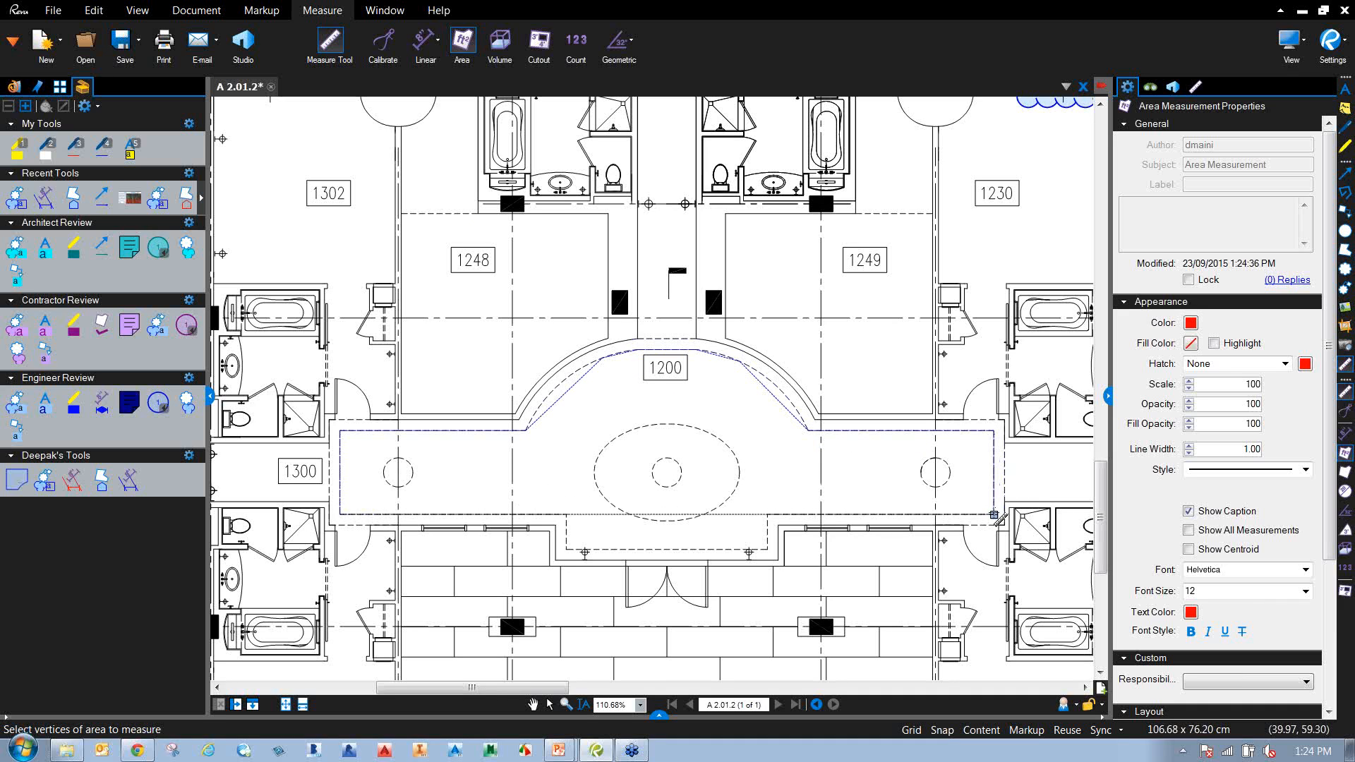
{"action": "left_click", "coordinate": [768, 514]}
{"action": "left_click", "coordinate": [767, 549]}
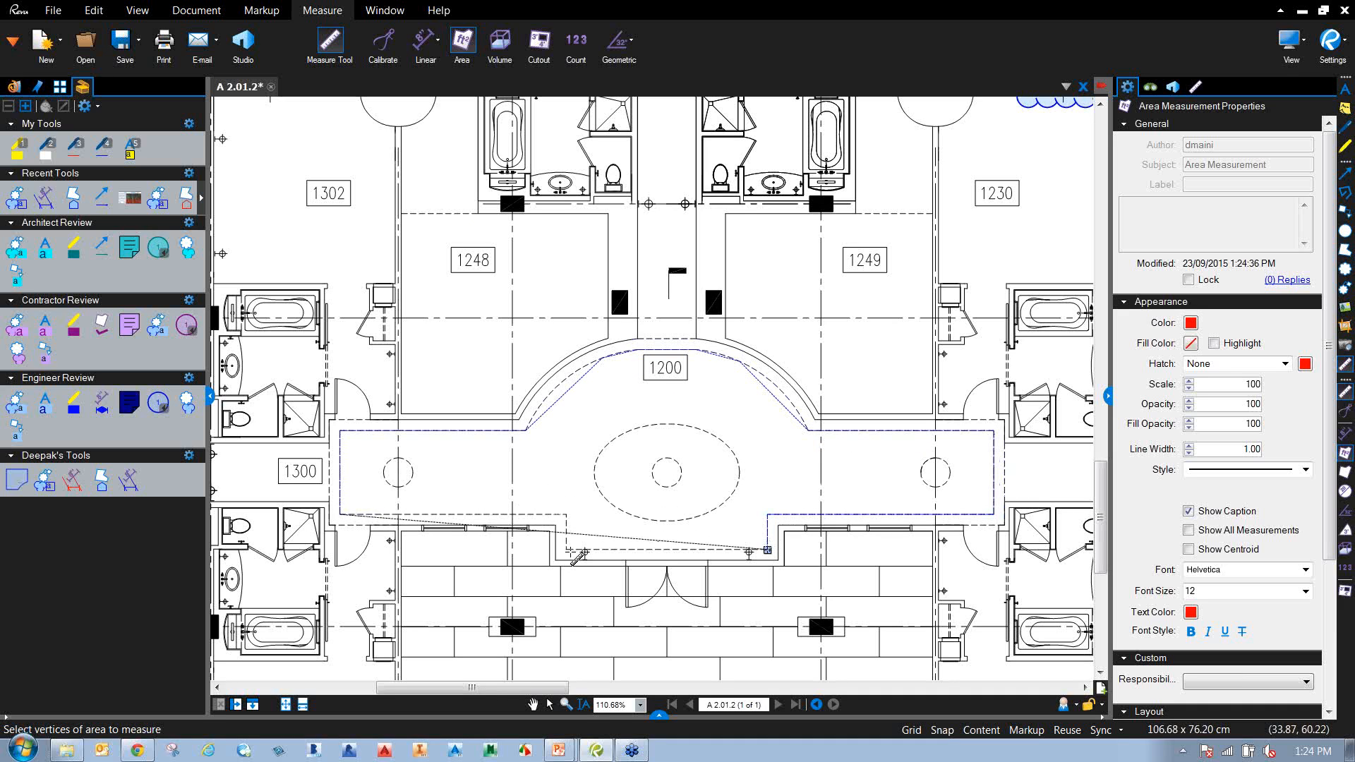
{"action": "left_click", "coordinate": [567, 549]}
{"action": "left_click", "coordinate": [566, 514]}
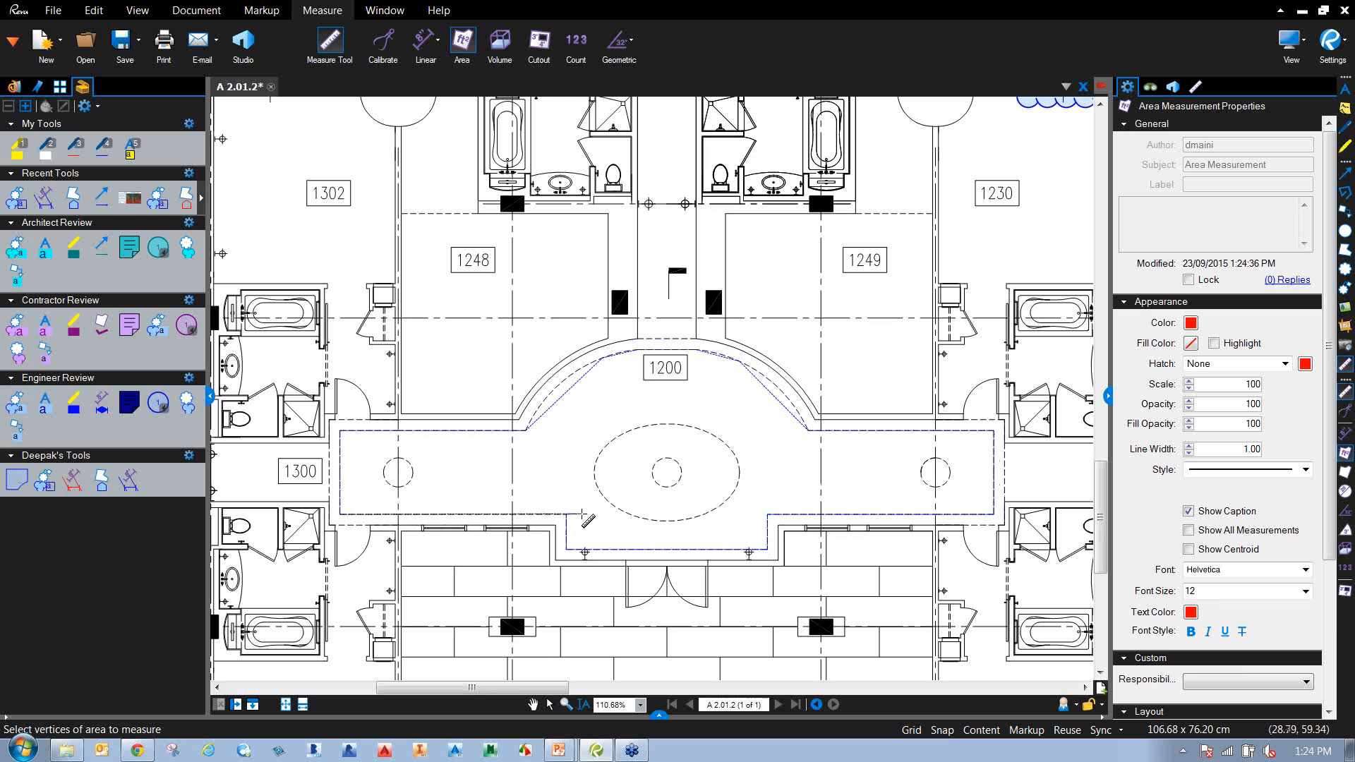
{"action": "double_click", "coordinate": [581, 514]}
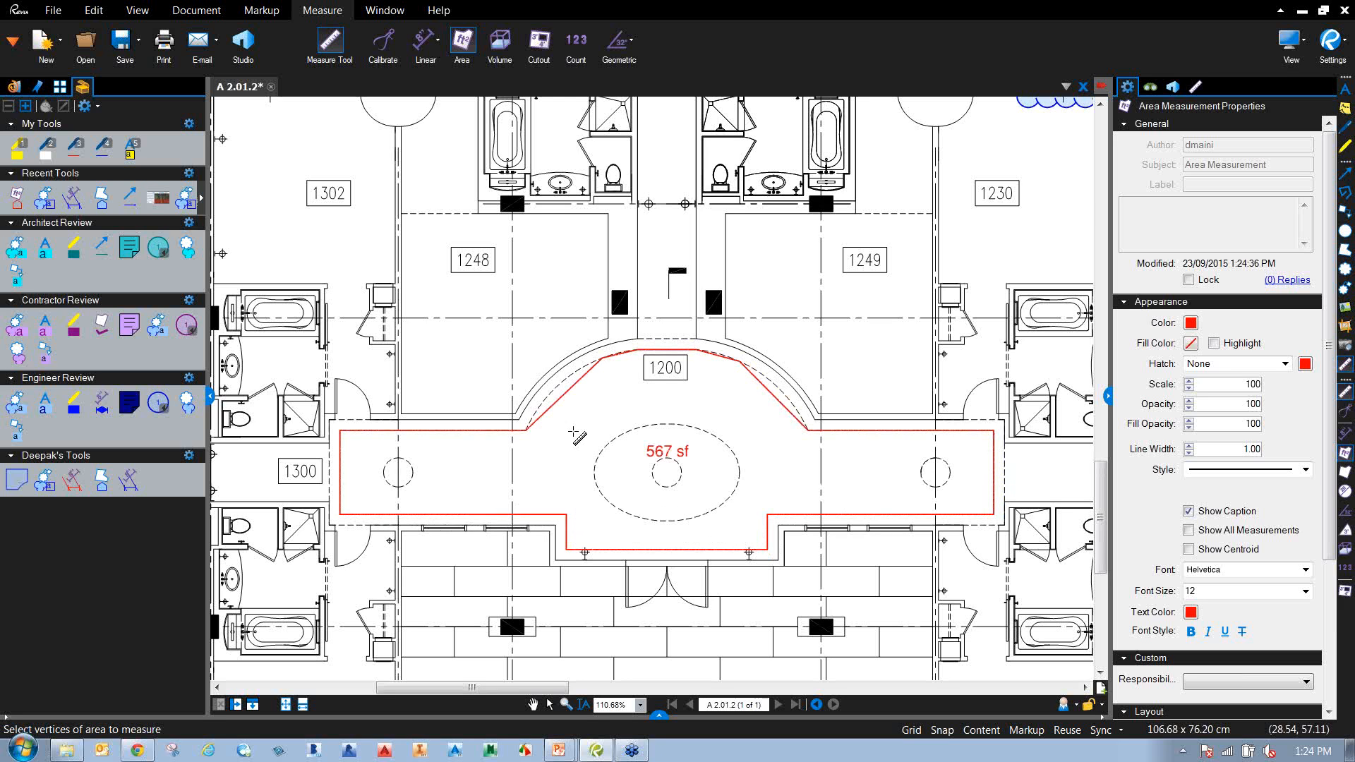
{"action": "scroll", "coordinate": [592, 387], "scroll_direction": "up", "scroll_amount": 3}
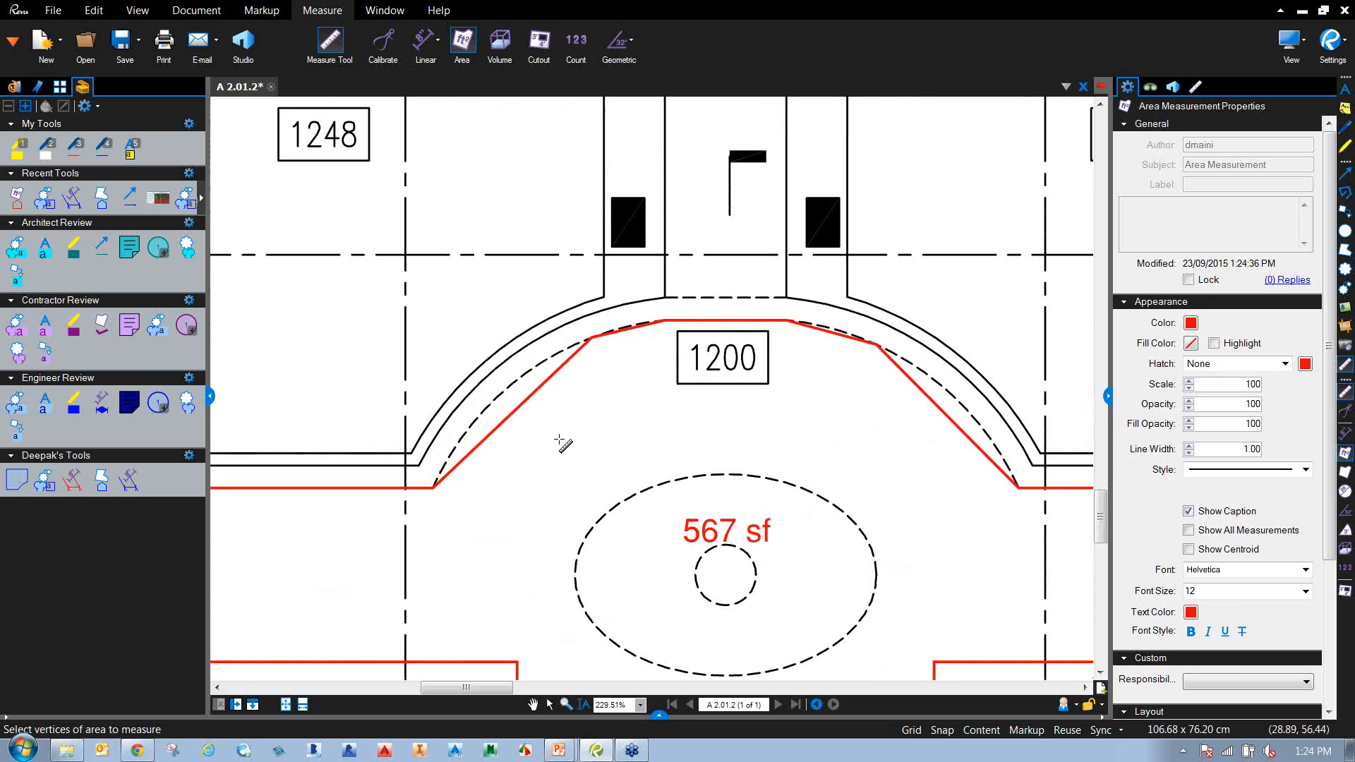
{"action": "key", "text": "Escape"}
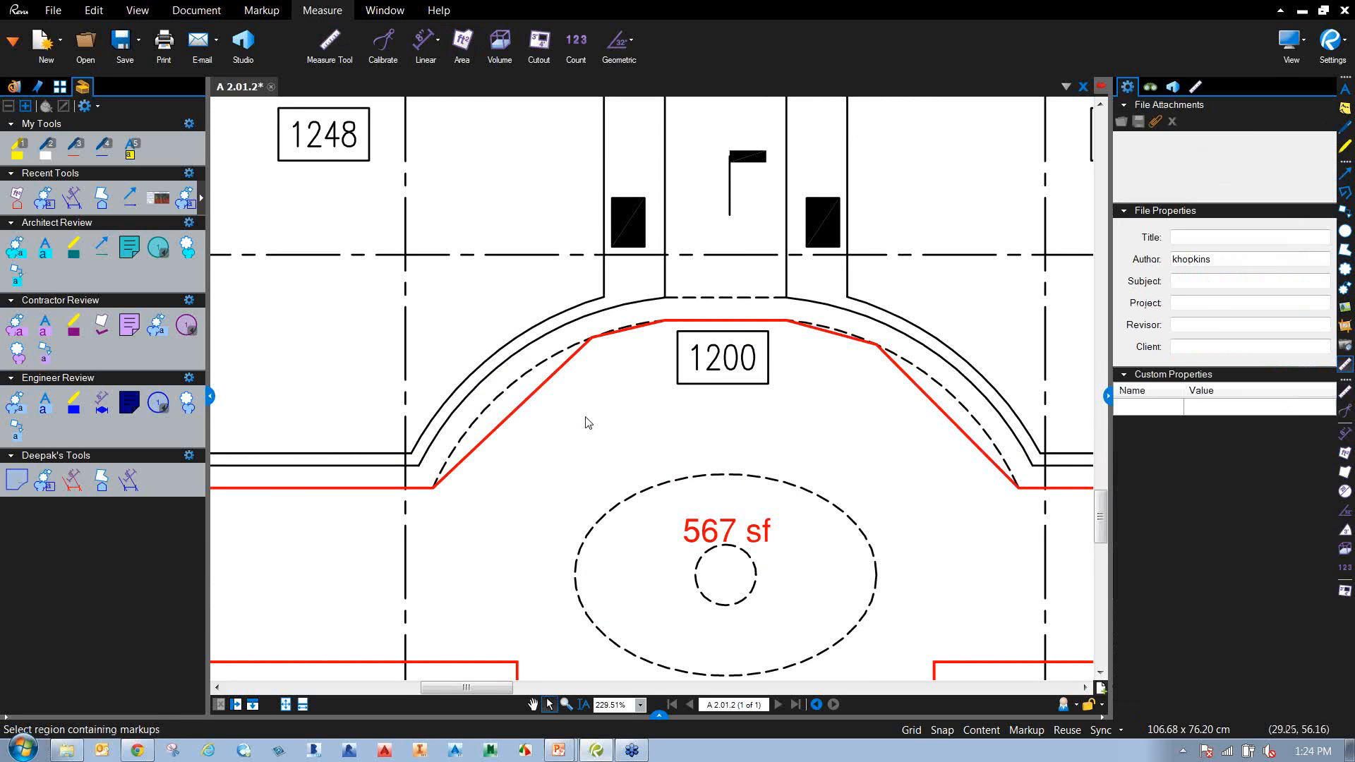
{"action": "scroll", "coordinate": [588, 422], "scroll_direction": "down", "scroll_amount": 1}
Convert the area's upper-left edge to an arc and bend it toward the dashed curve.
{"action": "left_click", "coordinate": [534, 408]}
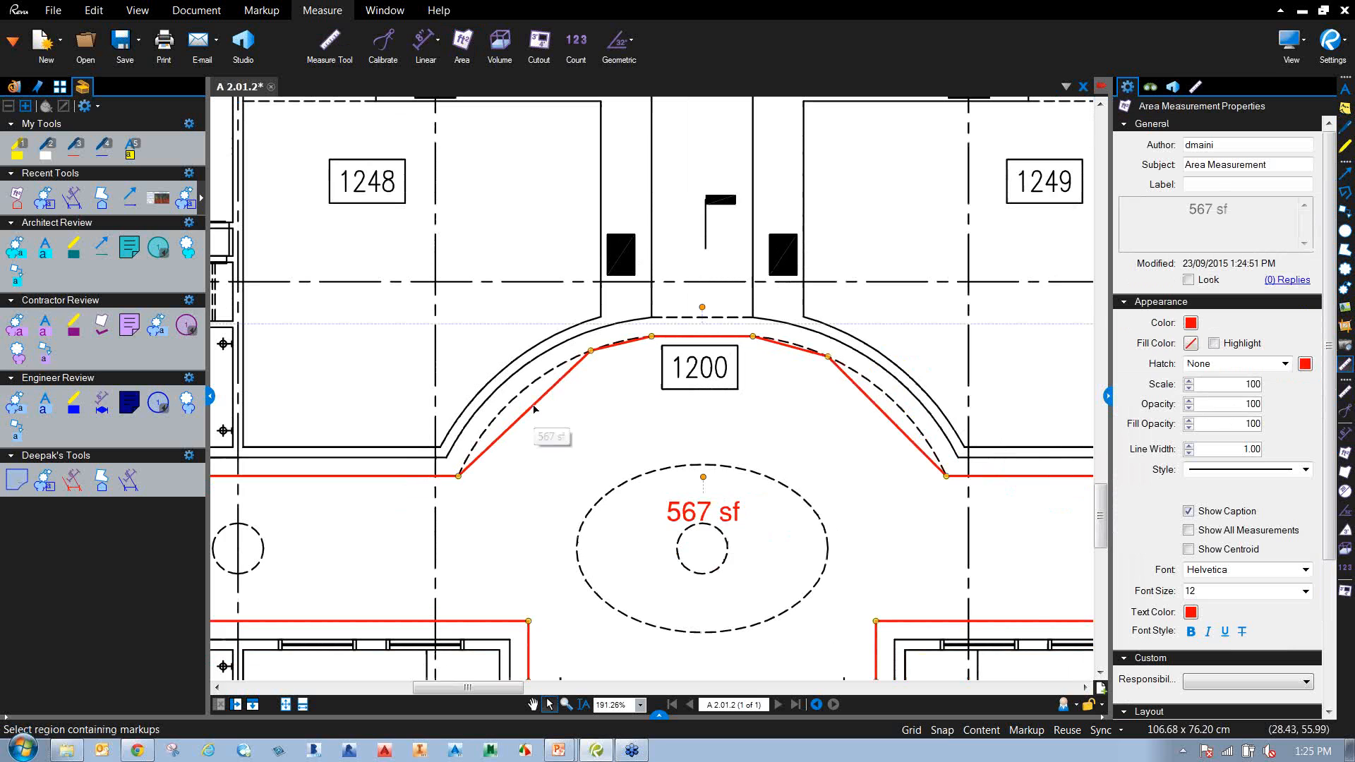
{"action": "right_click", "coordinate": [534, 408]}
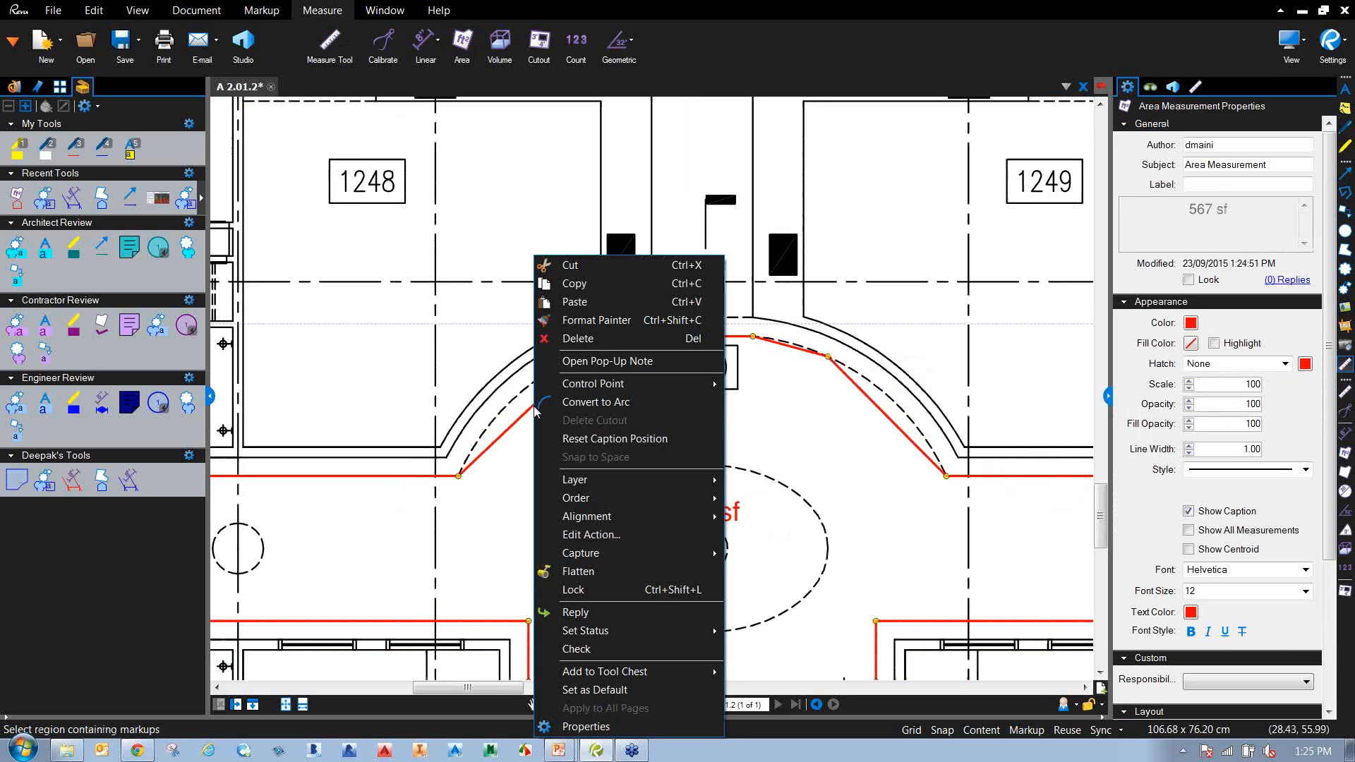
{"action": "left_click", "coordinate": [579, 402]}
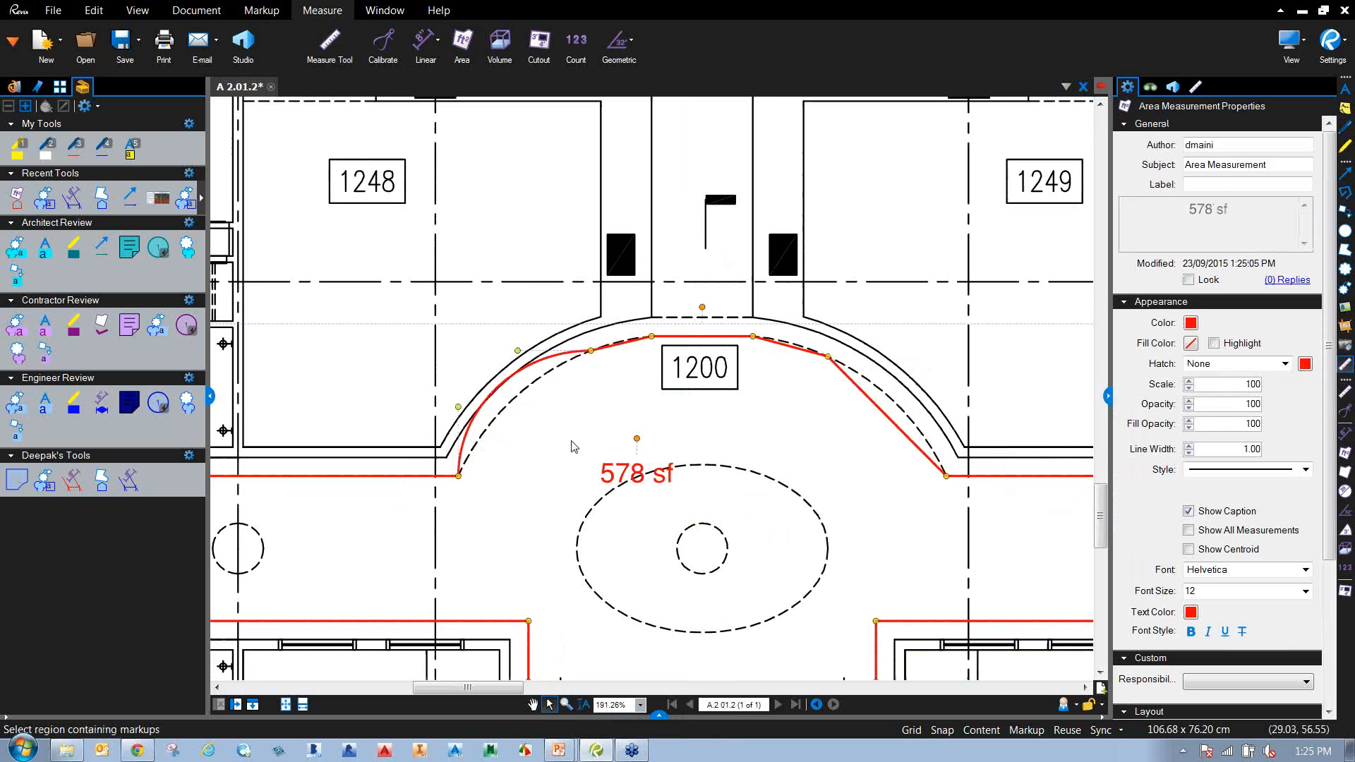
{"action": "left_click_drag", "start_coordinate": [462, 407], "coordinate": [494, 417]}
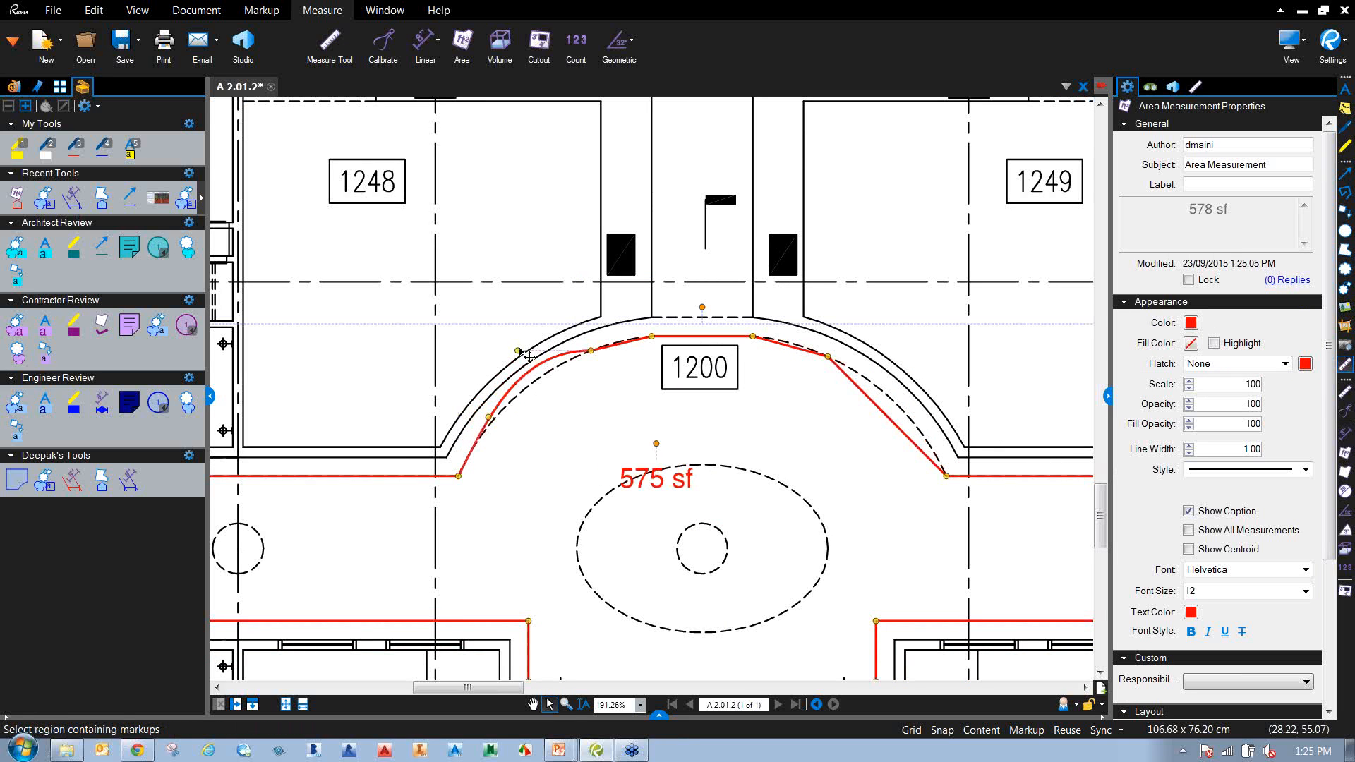
{"action": "left_click_drag", "start_coordinate": [521, 358], "coordinate": [517, 381]}
{"action": "left_click", "coordinate": [635, 406]}
Add a point to the curved edge and fit it along the dashed arc, giving 572 sf.
{"action": "left_click", "coordinate": [634, 341]}
{"action": "scroll", "coordinate": [628, 353], "scroll_direction": "up", "scroll_amount": 1}
{"action": "scroll", "coordinate": [625, 351], "scroll_direction": "up", "scroll_amount": 1}
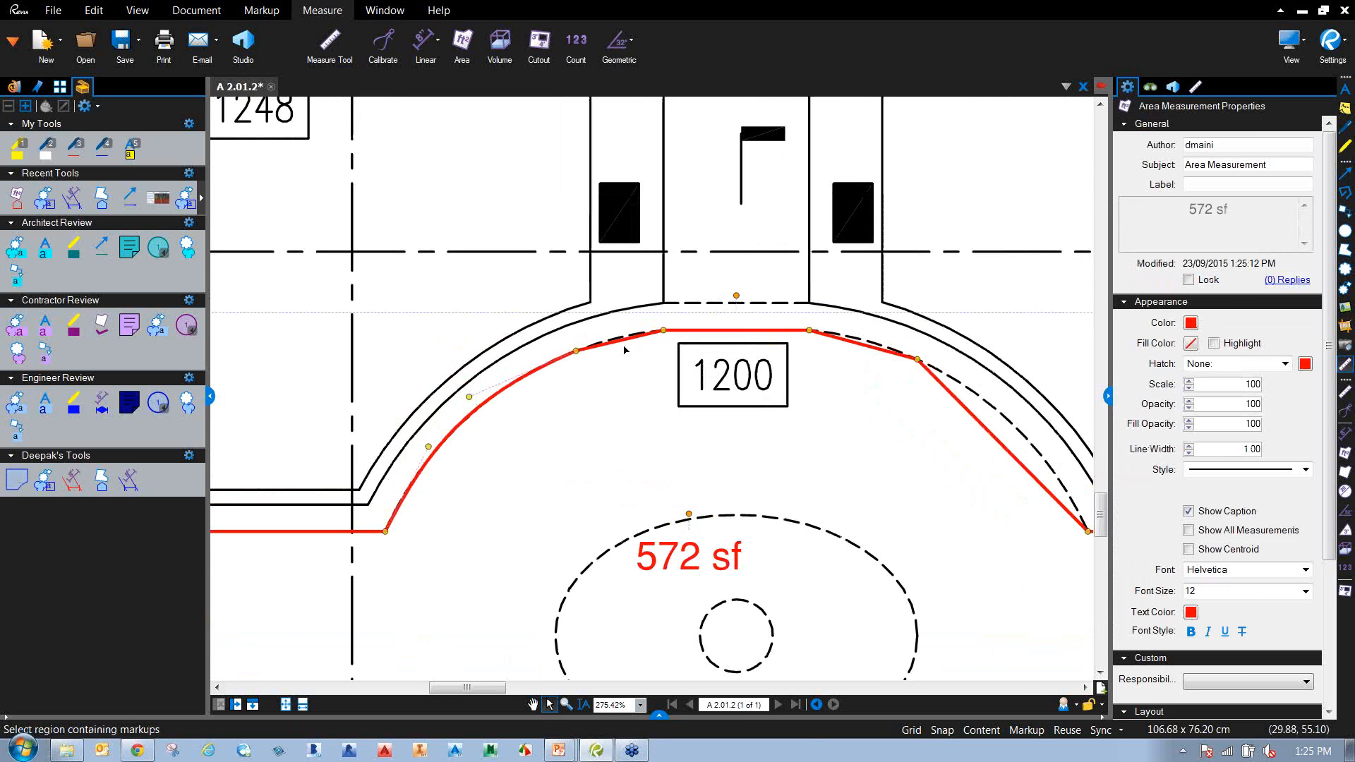
{"action": "right_click", "coordinate": [626, 345]}
{"action": "left_click", "coordinate": [727, 404]}
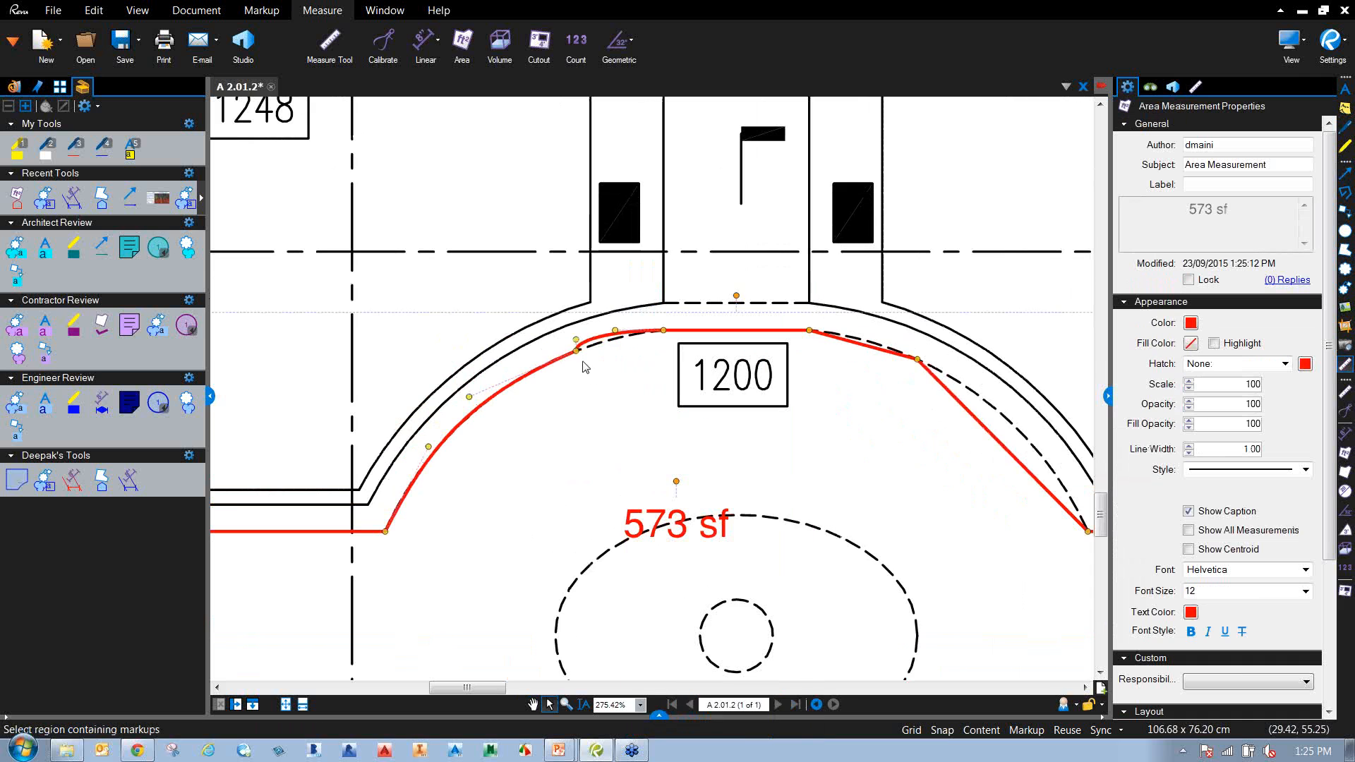
{"action": "left_click_drag", "start_coordinate": [601, 343], "coordinate": [620, 335]}
{"action": "left_click", "coordinate": [662, 409]}
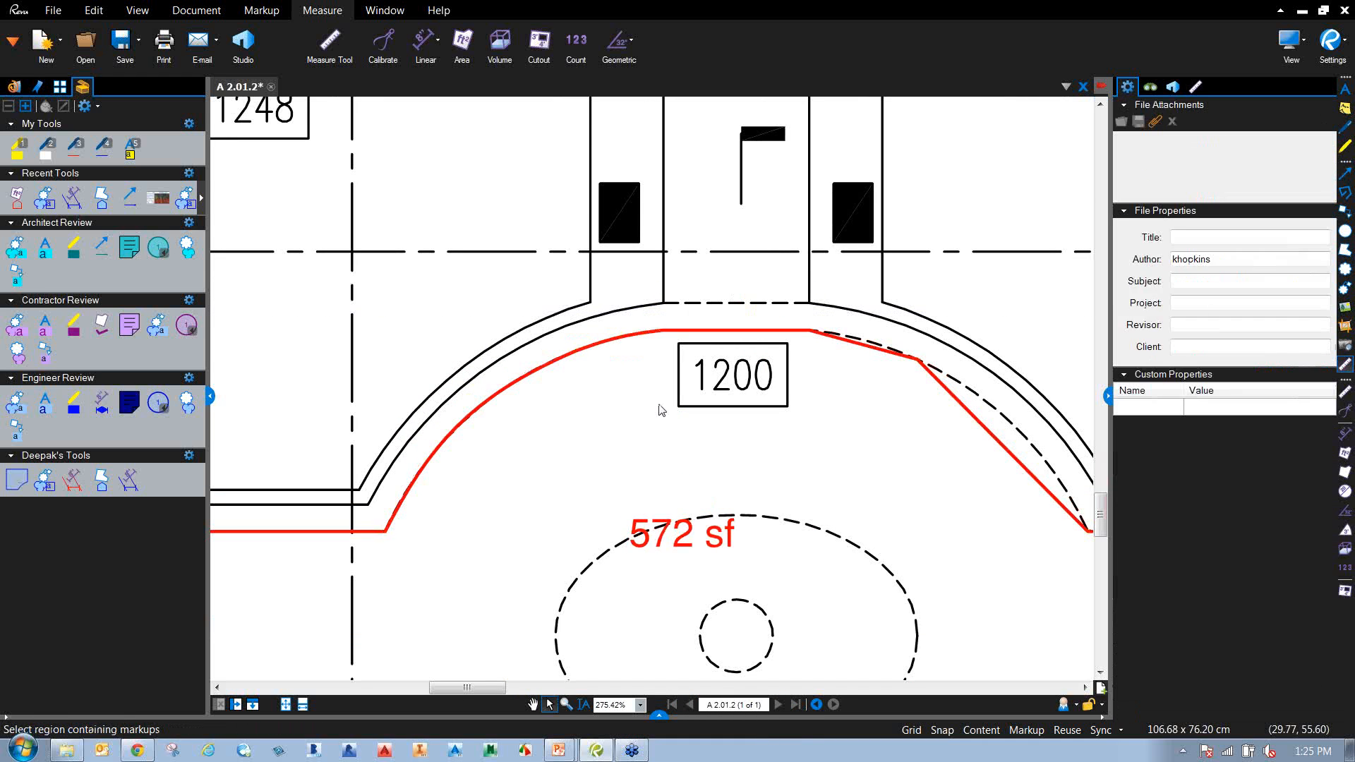
{"action": "scroll", "coordinate": [836, 417], "scroll_direction": "down", "scroll_amount": 2}
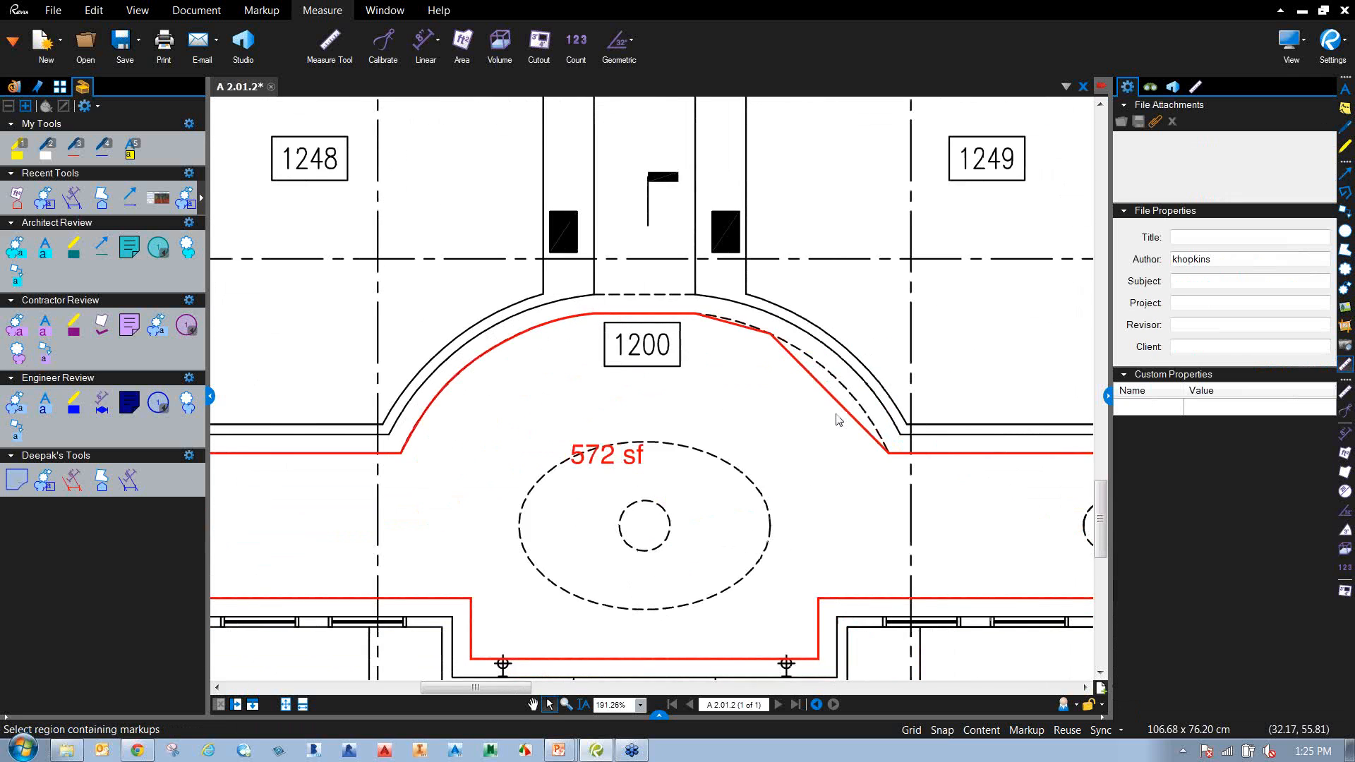
{"action": "scroll", "coordinate": [716, 381], "scroll_direction": "down", "scroll_amount": 1}
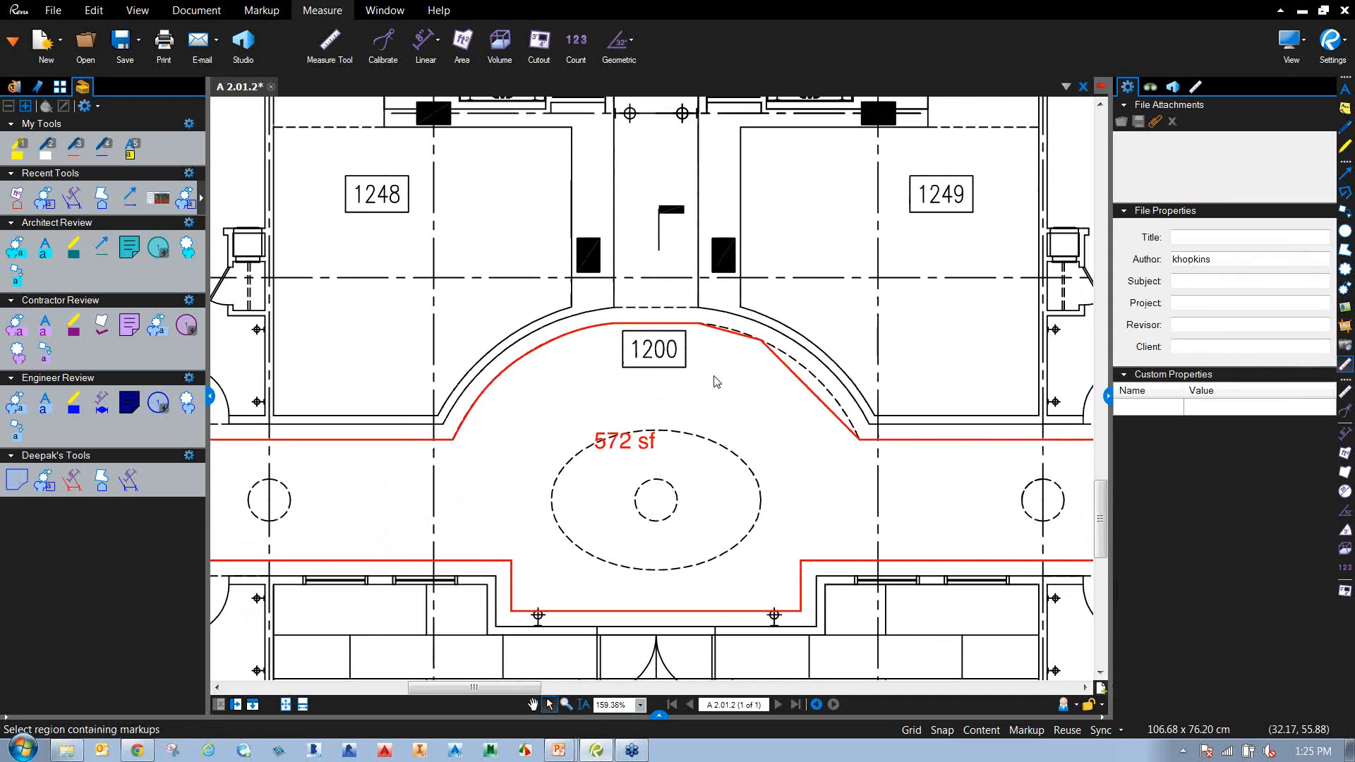
{"action": "scroll", "coordinate": [738, 381], "scroll_direction": "down", "scroll_amount": 2}
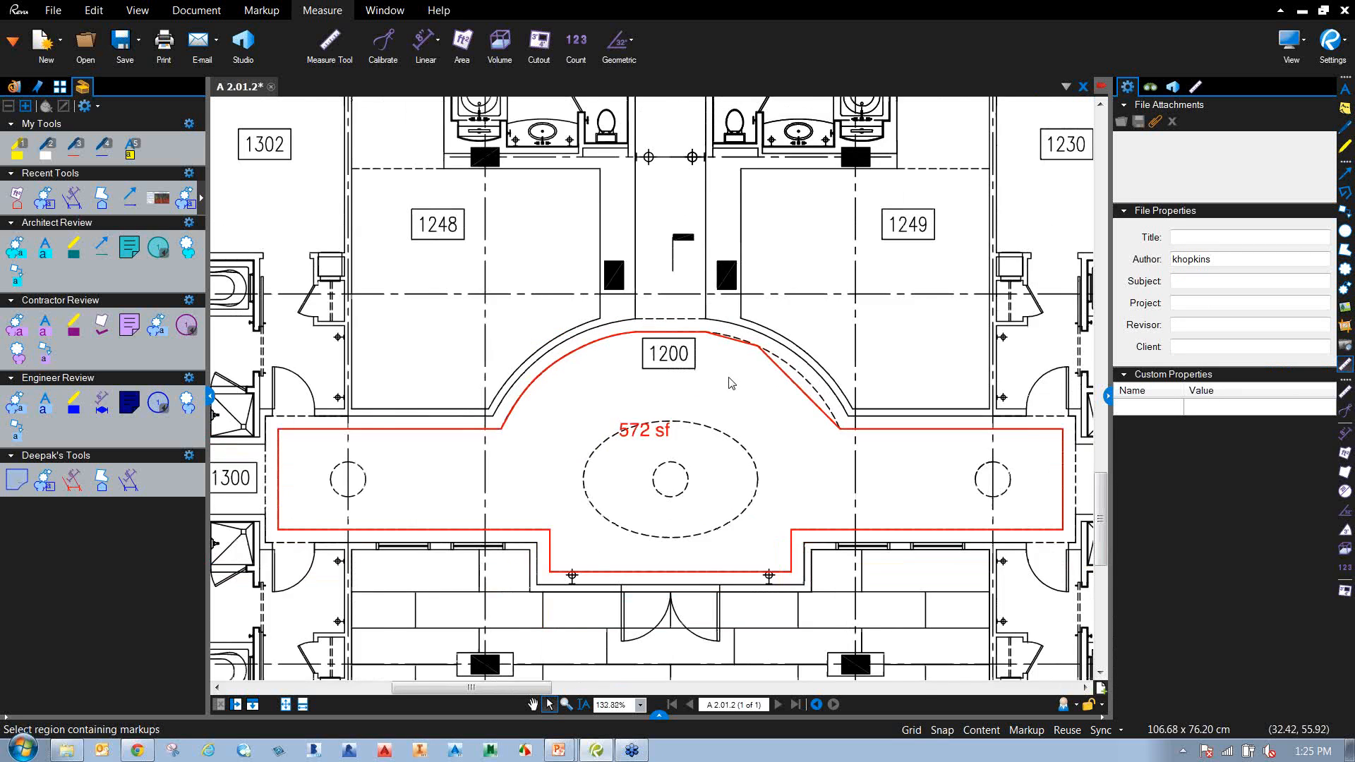
{"action": "left_click", "coordinate": [554, 423]}
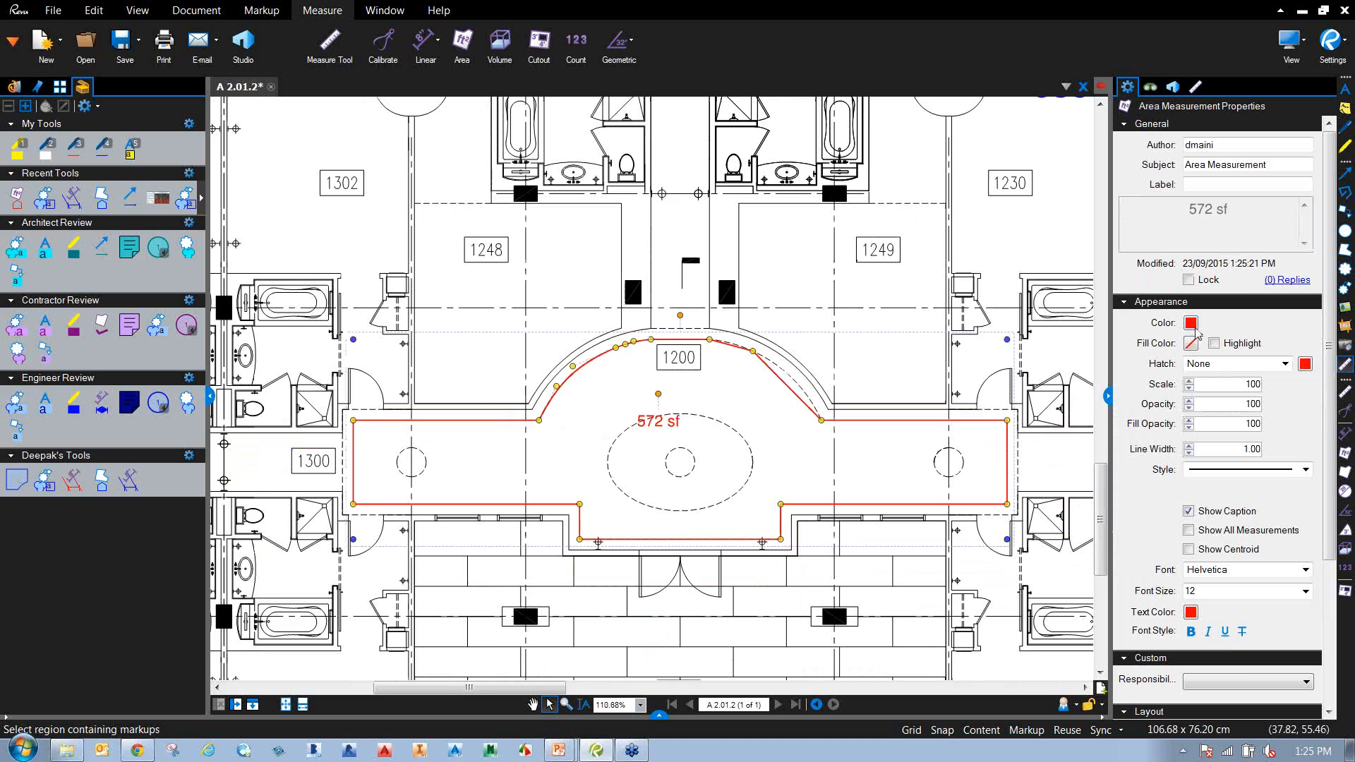
{"action": "left_click", "coordinate": [893, 336]}
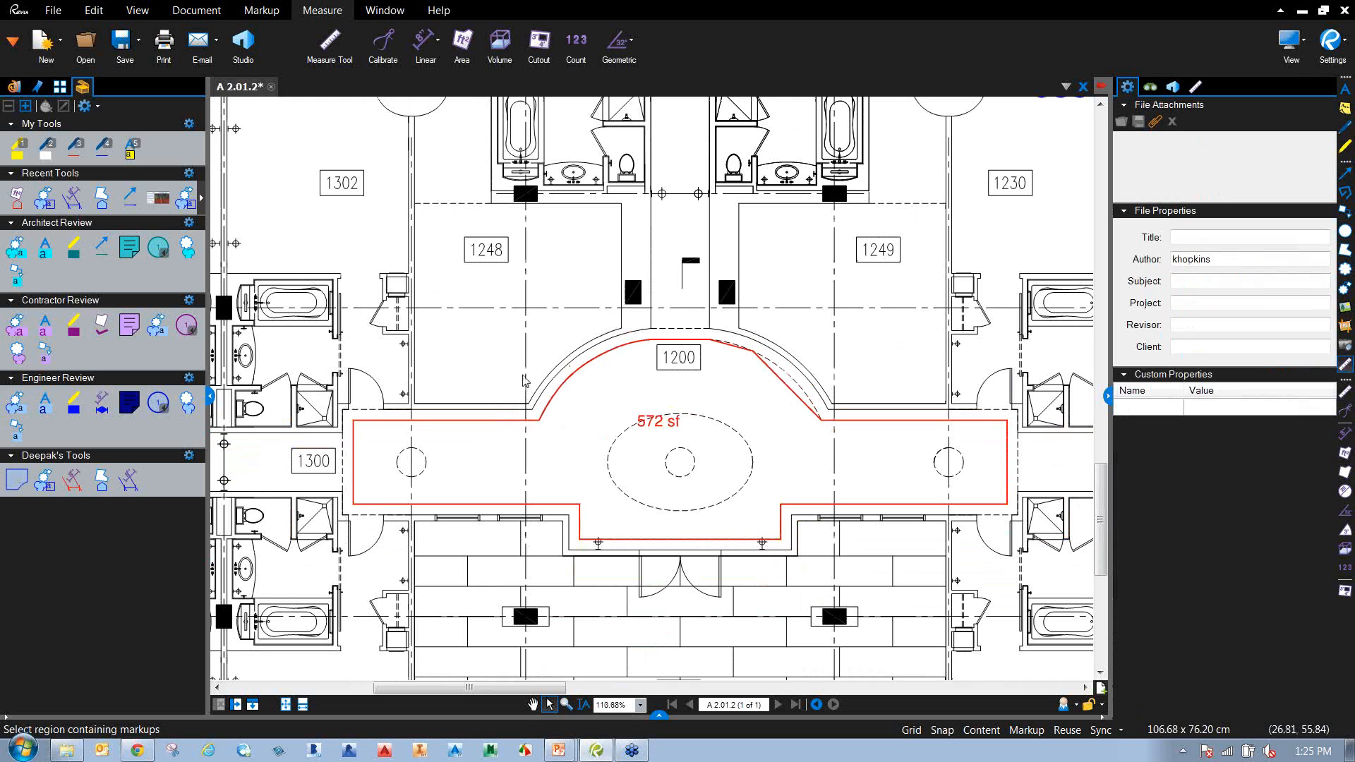
Convert the area's upper-right edge to an arc matching the curve, bringing it to 576 sf.
{"action": "scroll", "coordinate": [672, 358], "scroll_direction": "up", "scroll_amount": 2}
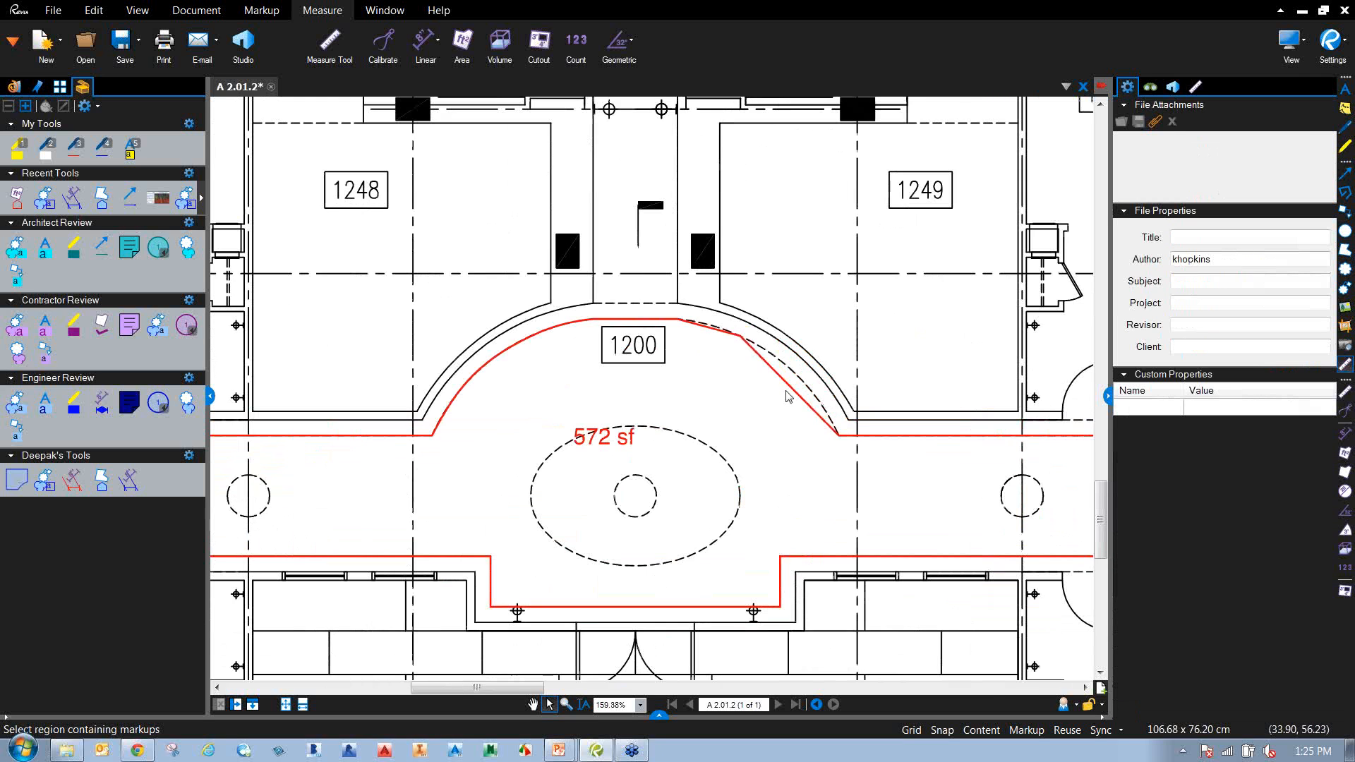
{"action": "left_click", "coordinate": [791, 389]}
{"action": "right_click", "coordinate": [789, 389]}
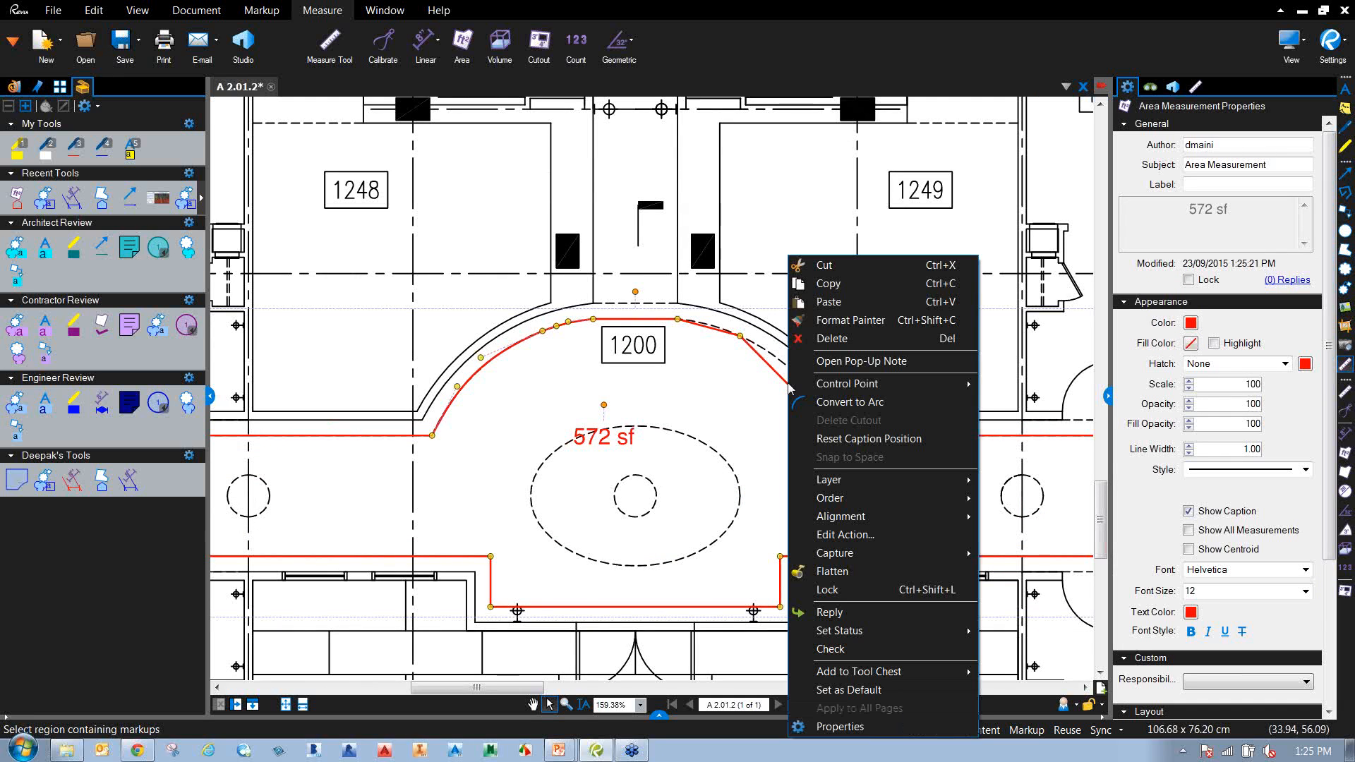
{"action": "left_click", "coordinate": [839, 398]}
{"action": "left_click_drag", "start_coordinate": [838, 381], "coordinate": [809, 384]}
{"action": "left_click_drag", "start_coordinate": [794, 336], "coordinate": [801, 378]}
{"action": "left_click", "coordinate": [777, 402]}
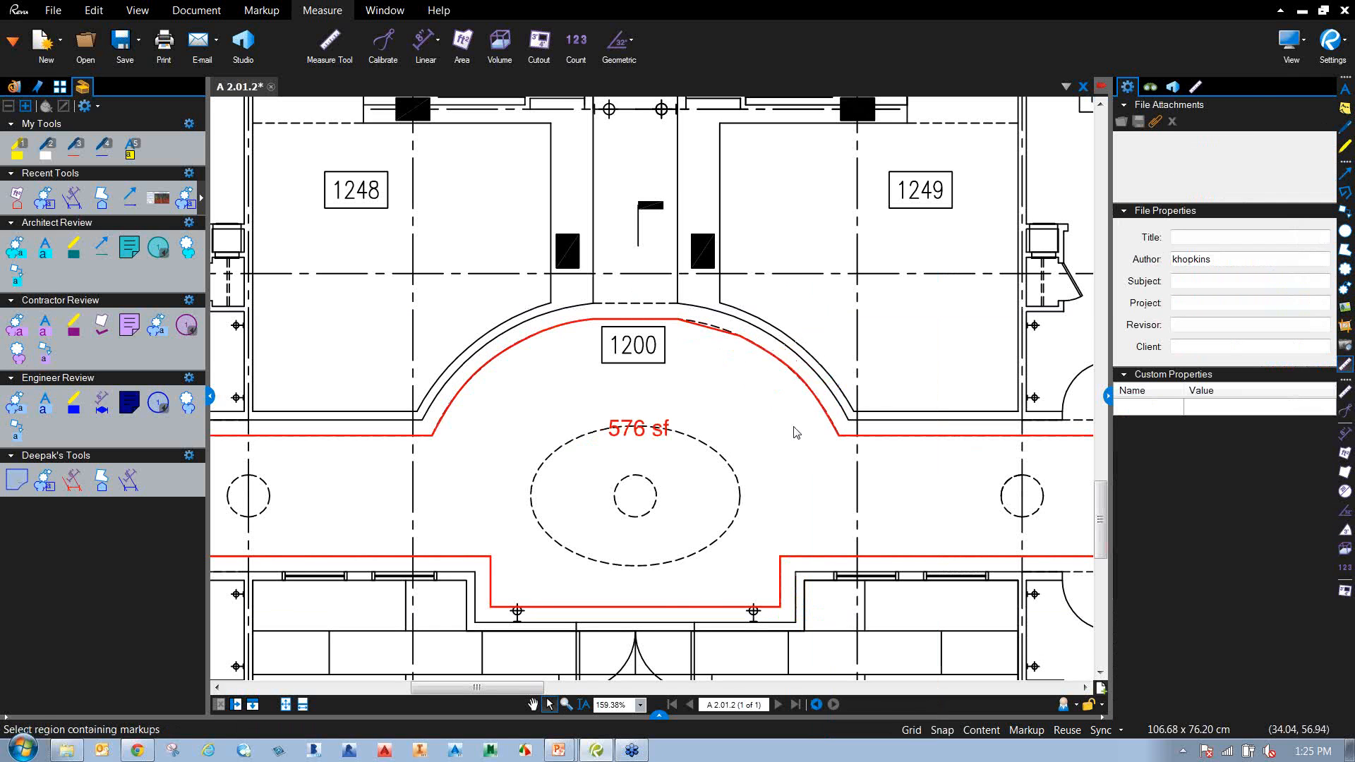
Open the Markups list below the drawing.
{"action": "scroll", "coordinate": [796, 432], "scroll_direction": "down", "scroll_amount": 4}
{"action": "scroll", "coordinate": [779, 423], "scroll_direction": "up", "scroll_amount": 1}
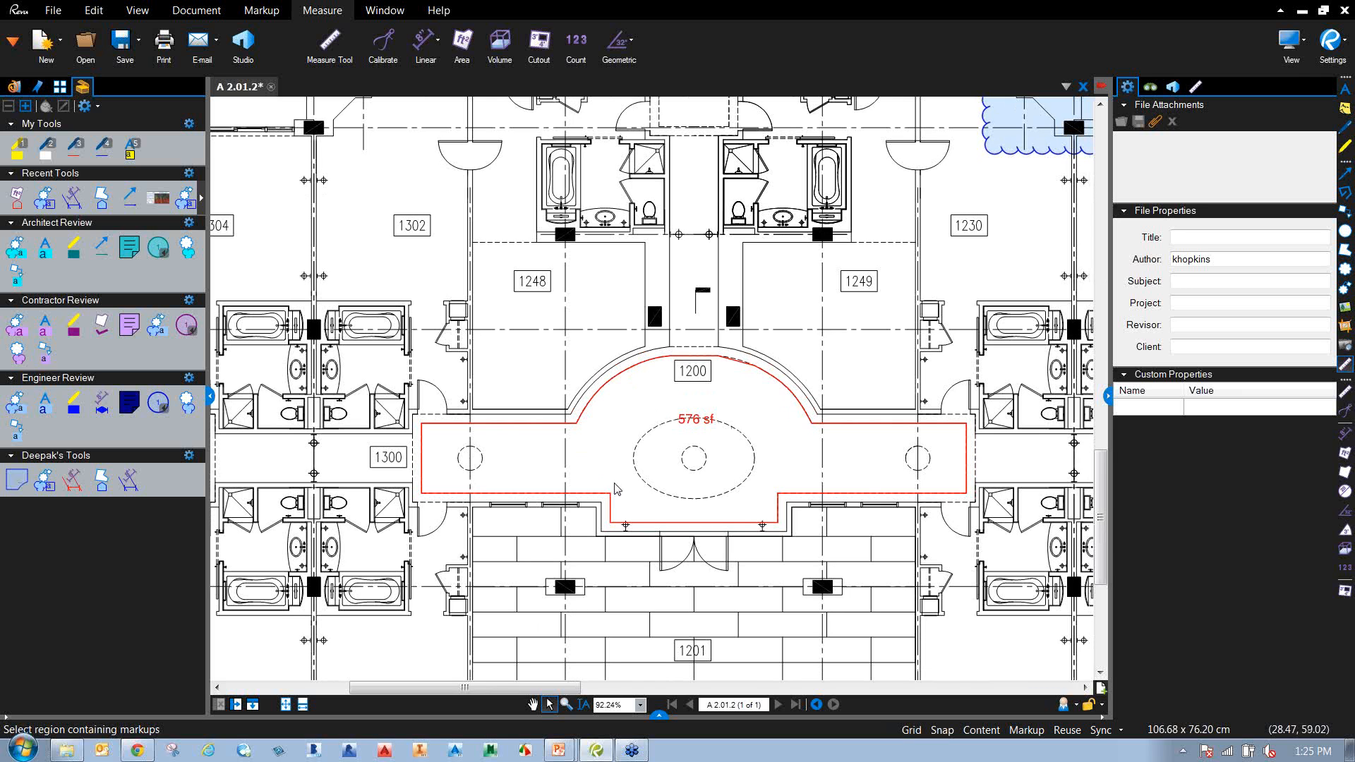
{"action": "scroll", "coordinate": [620, 487], "scroll_direction": "down", "scroll_amount": 1}
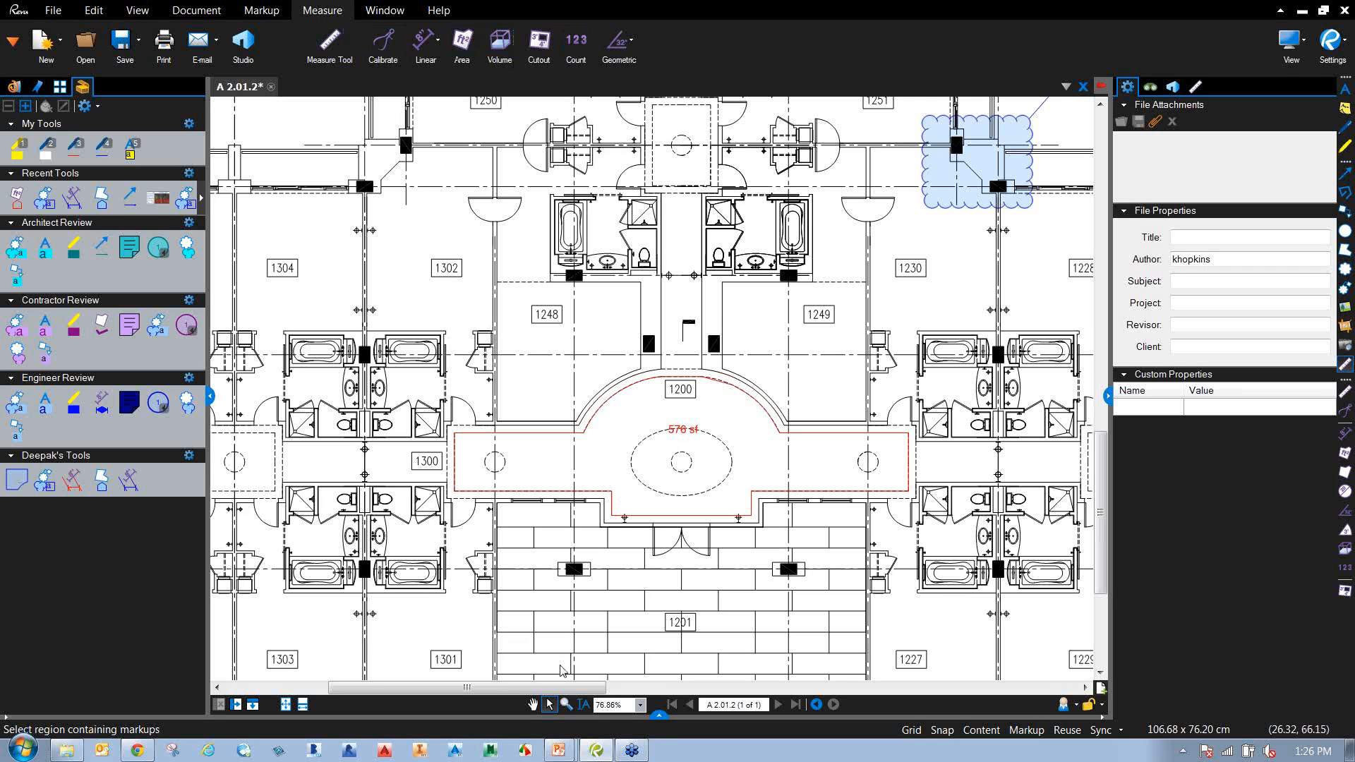
{"action": "left_click", "coordinate": [658, 715]}
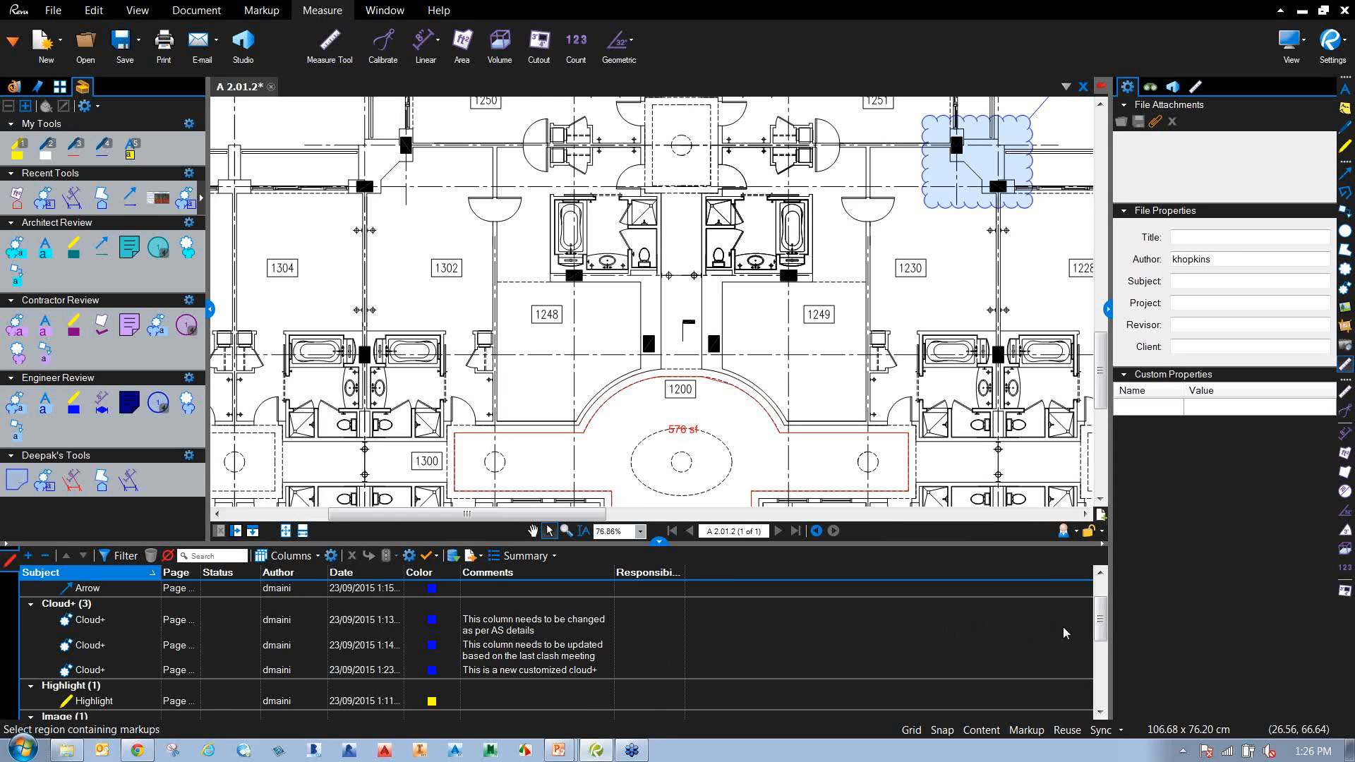
Make the Markups list taller and collapse the Tool Chest panel to widen the drawing.
{"action": "mouse_move", "coordinate": [1101, 624]}
{"action": "left_mouse_down"}
{"action": "mouse_move", "coordinate": [1104, 605]}
{"action": "mouse_move", "coordinate": [1108, 700]}
{"action": "mouse_move", "coordinate": [1103, 605]}
{"action": "left_mouse_up"}
{"action": "left_click_drag", "start_coordinate": [658, 540], "coordinate": [658, 510]}
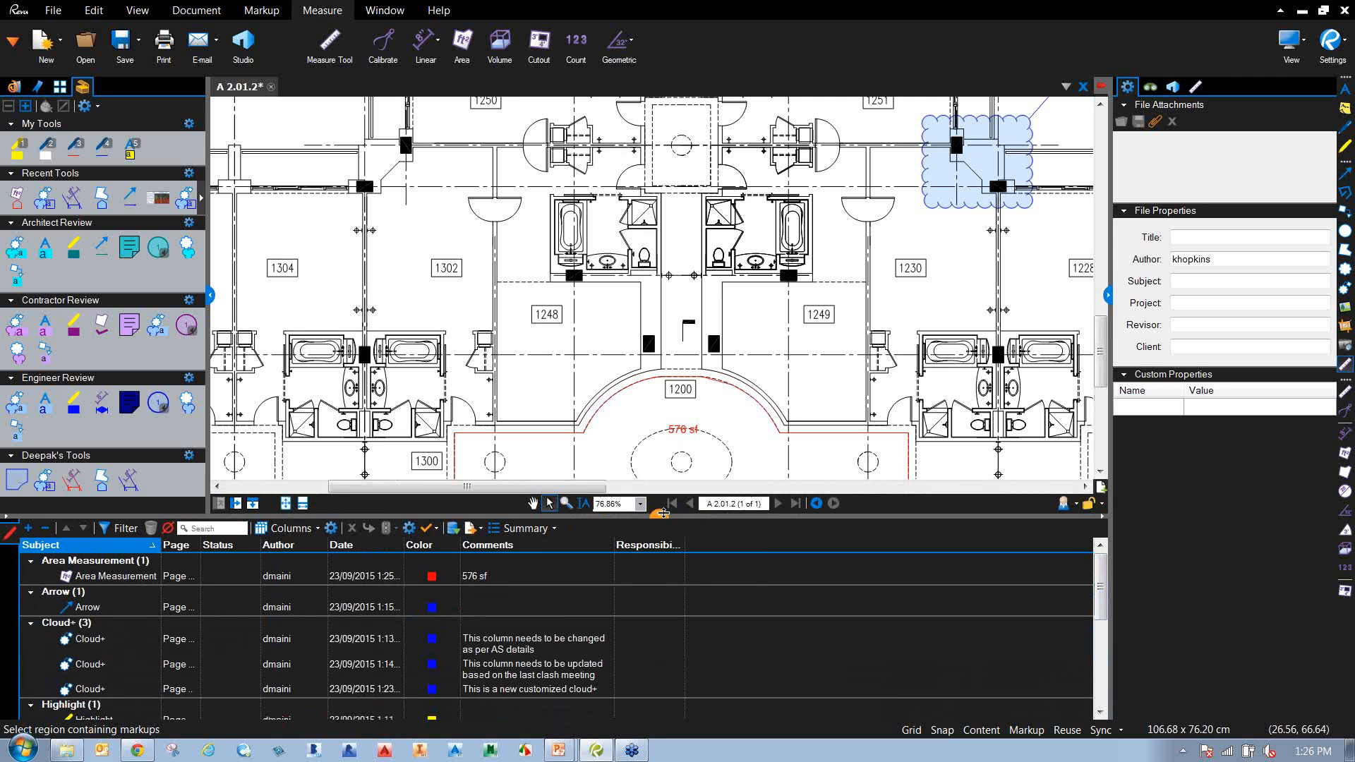
{"action": "left_click", "coordinate": [209, 292]}
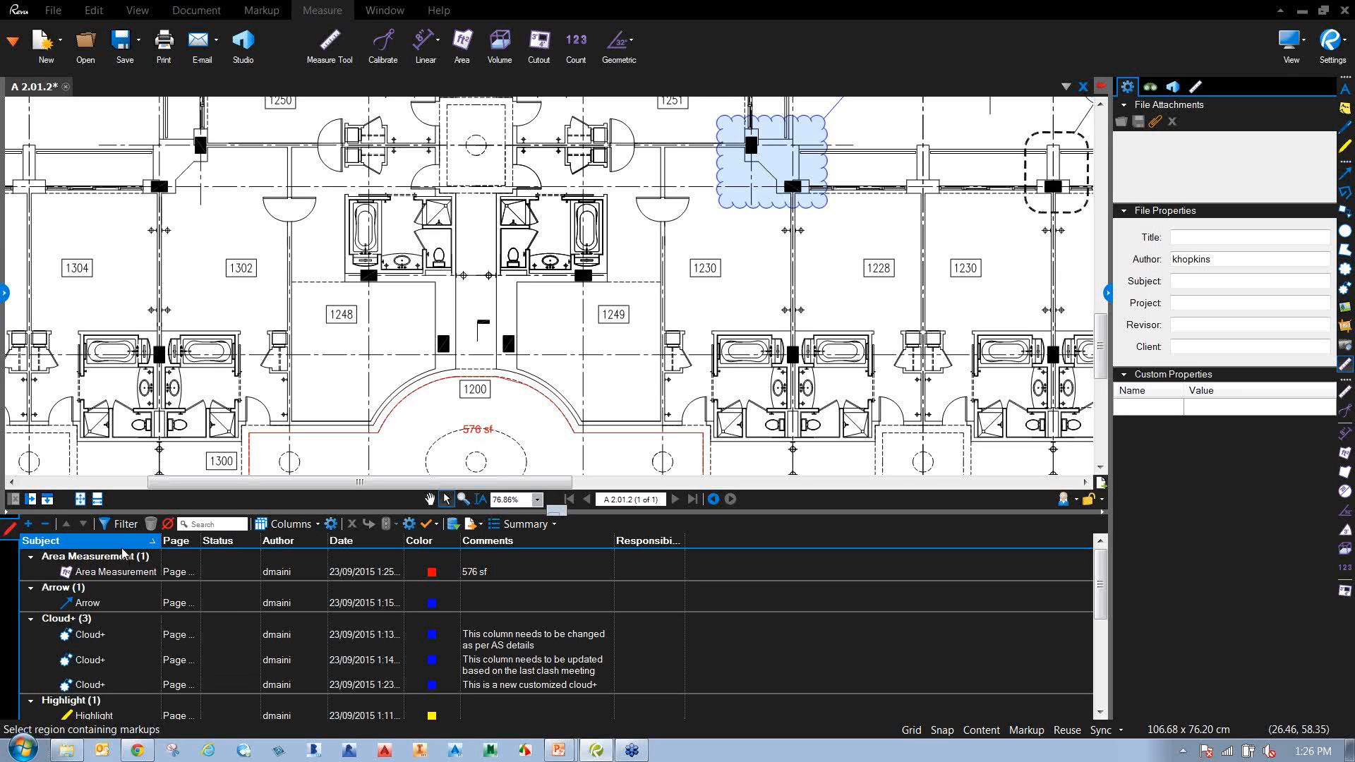
{"action": "left_click_drag", "start_coordinate": [1106, 599], "coordinate": [1098, 536]}
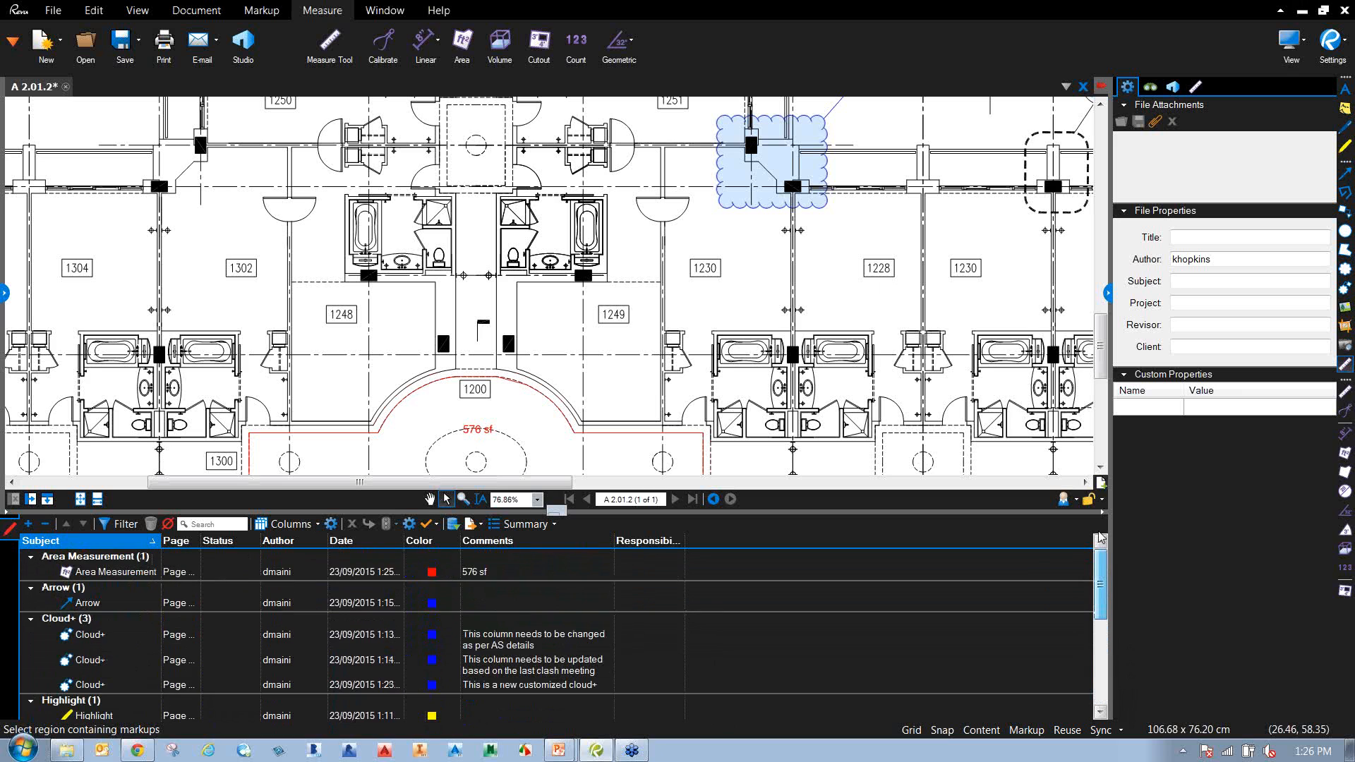
Sort the Markups list by Date then Color, and widen the Page and Author columns.
{"action": "left_click", "coordinate": [365, 544]}
{"action": "left_click", "coordinate": [439, 544]}
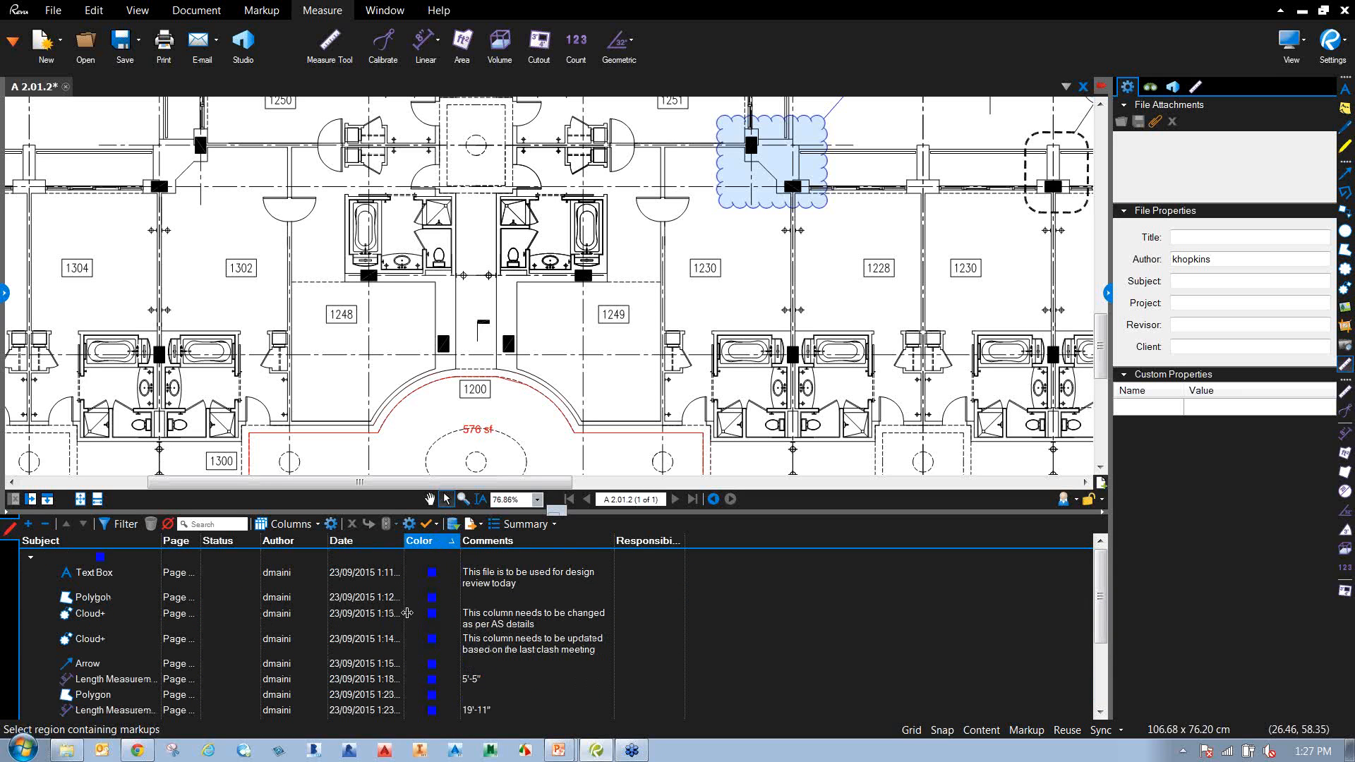
{"action": "left_click_drag", "start_coordinate": [201, 543], "coordinate": [235, 548]}
{"action": "left_click_drag", "start_coordinate": [361, 544], "coordinate": [379, 550]}
{"action": "left_click_drag", "start_coordinate": [1102, 589], "coordinate": [1106, 695]}
{"action": "scroll", "coordinate": [318, 656], "scroll_direction": "up", "scroll_amount": 3}
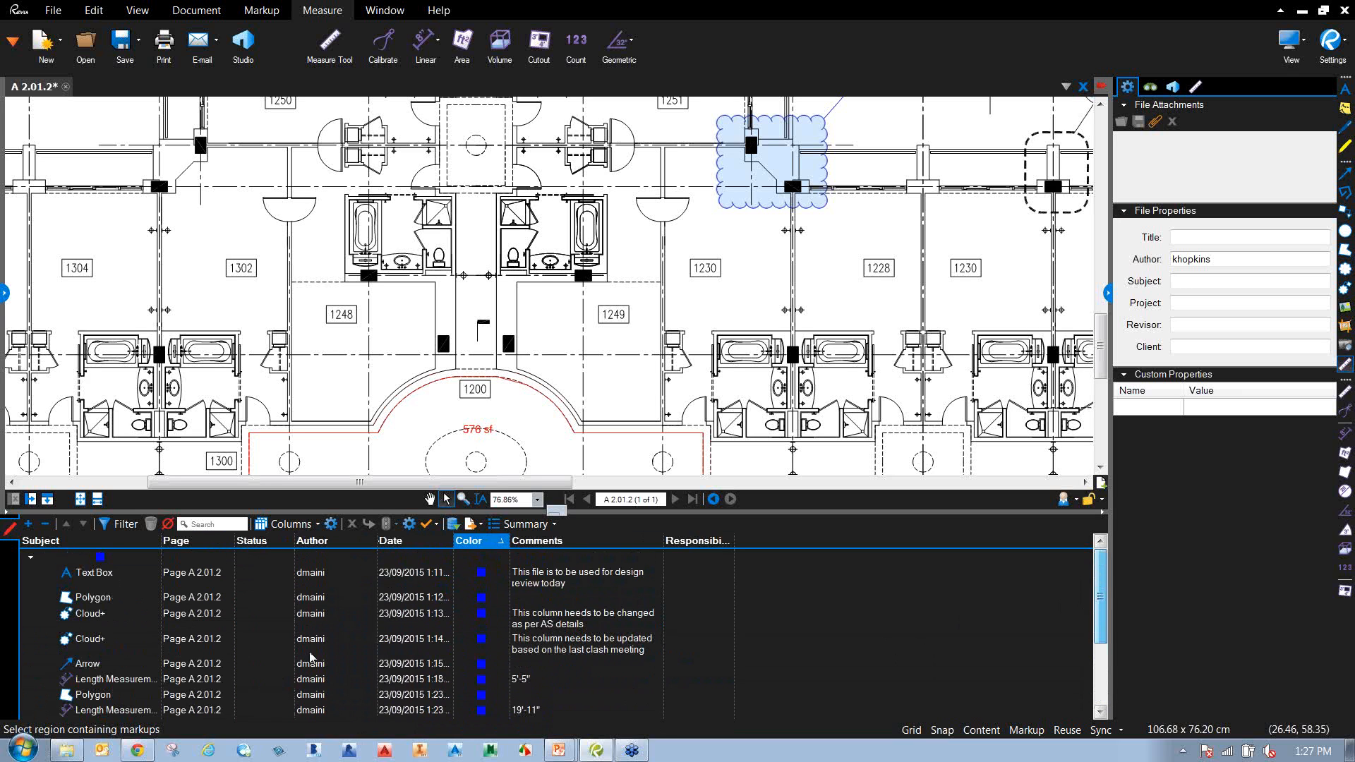
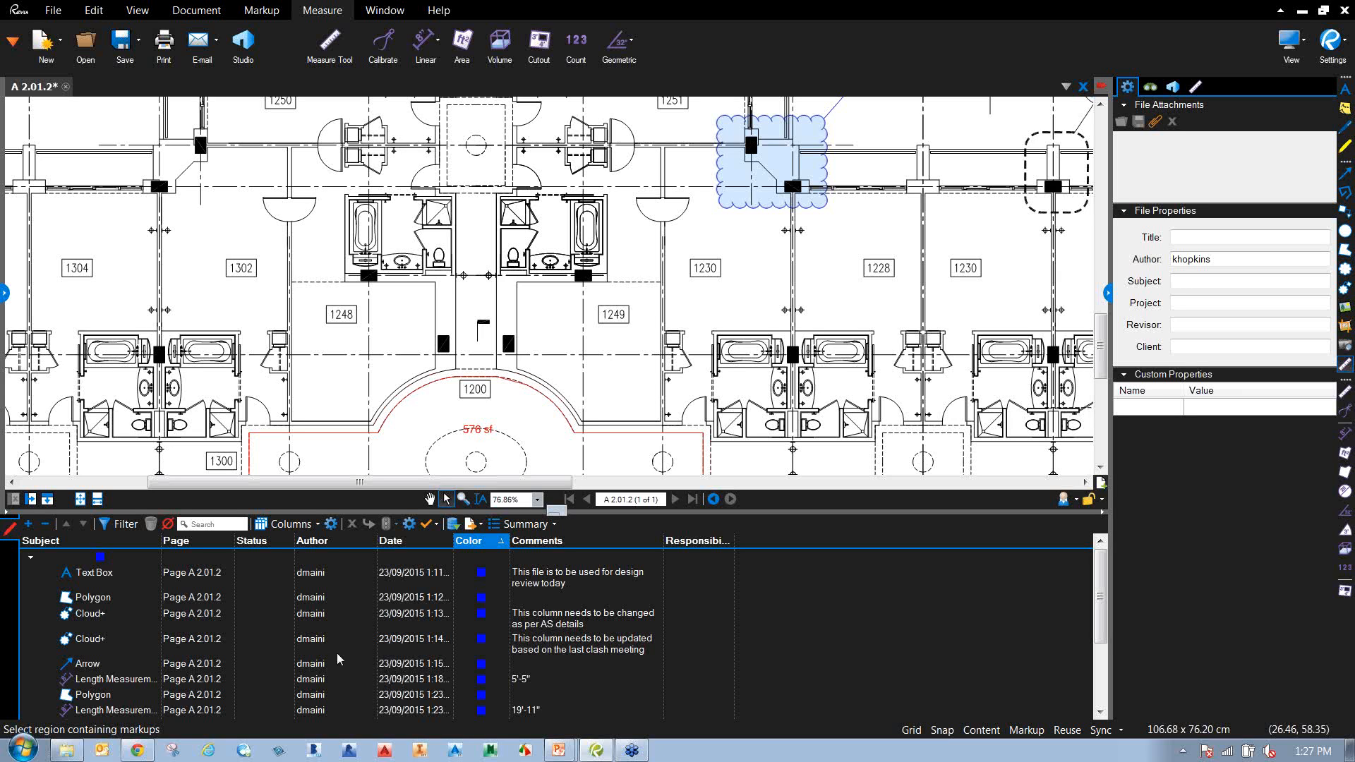
Import the markups from 'A 2.01.2_markedup with comments.pdf' in cadgroup\Webinars\Bluebeam.
{"action": "left_click", "coordinate": [456, 531]}
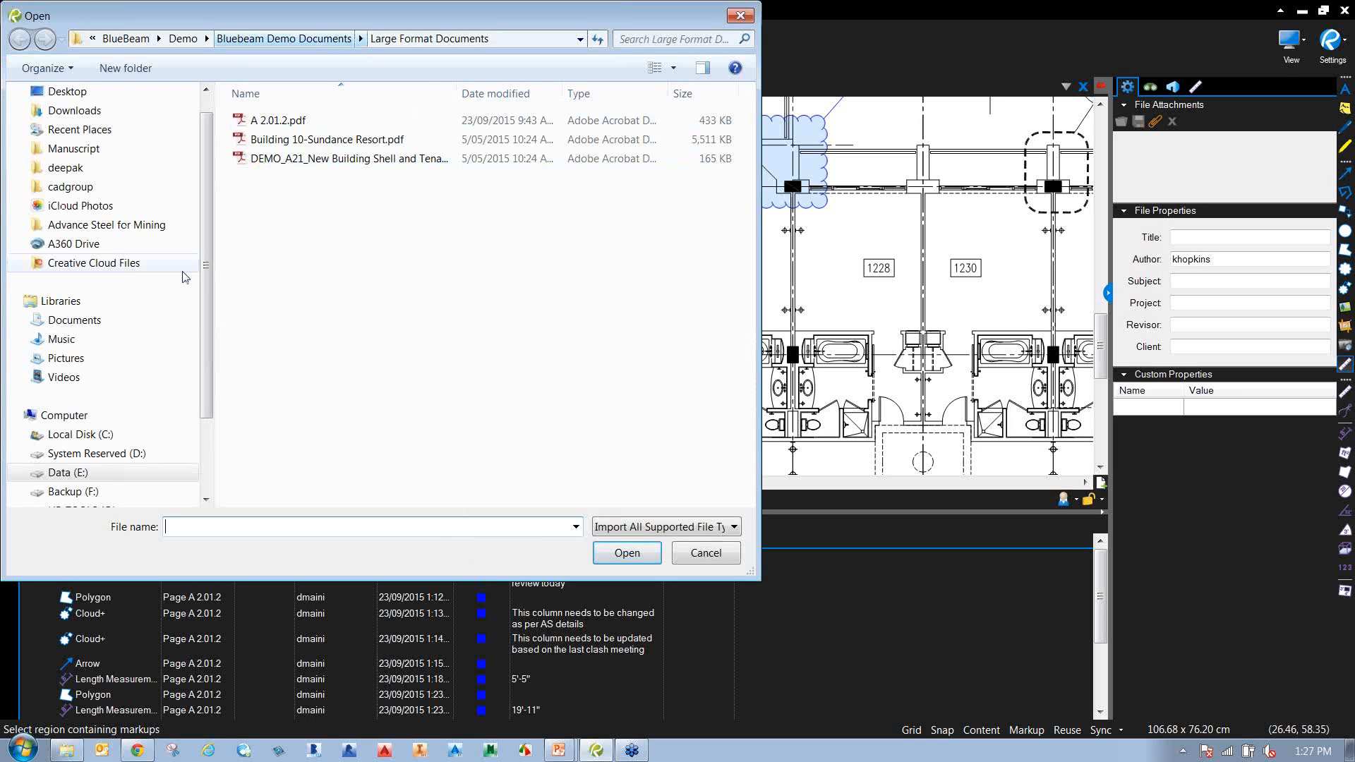
{"action": "left_click", "coordinate": [71, 187]}
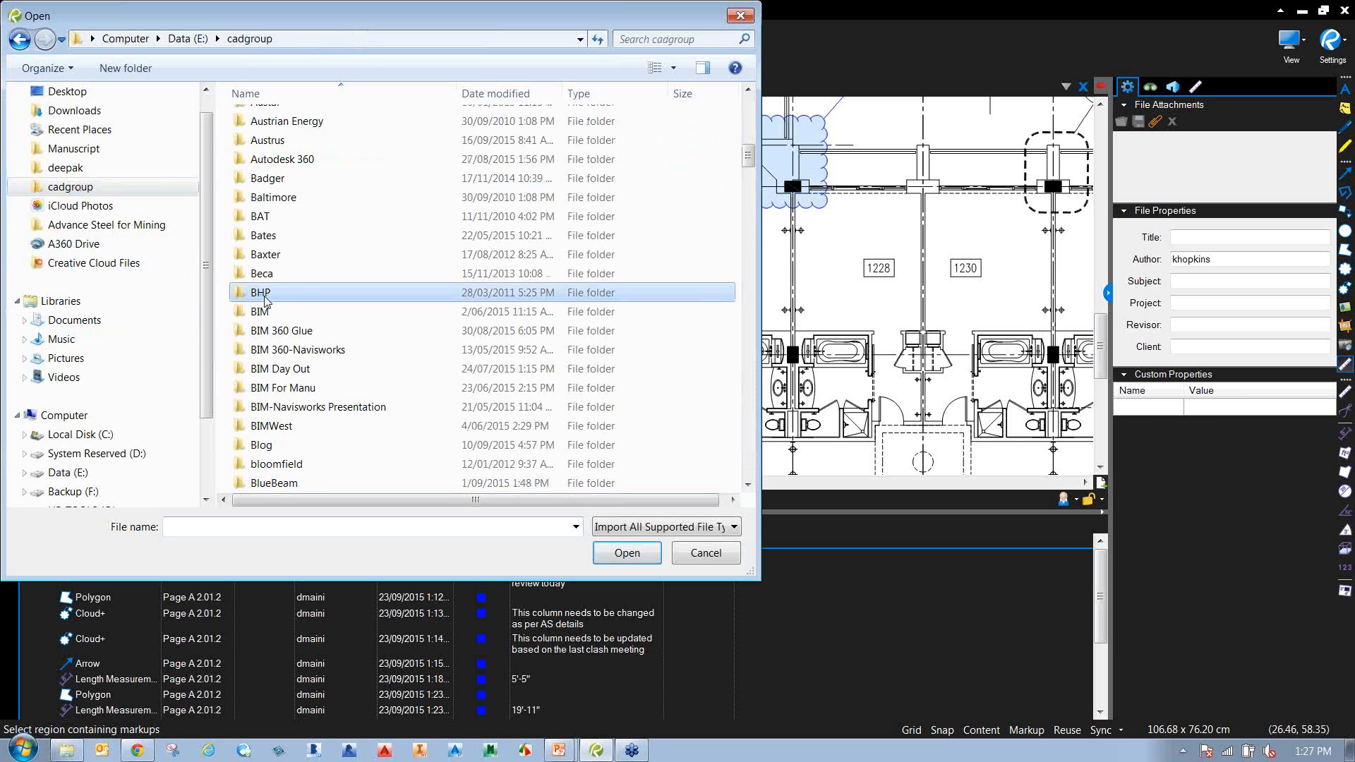
{"action": "key", "text": "w"}
{"action": "key", "text": "e"}
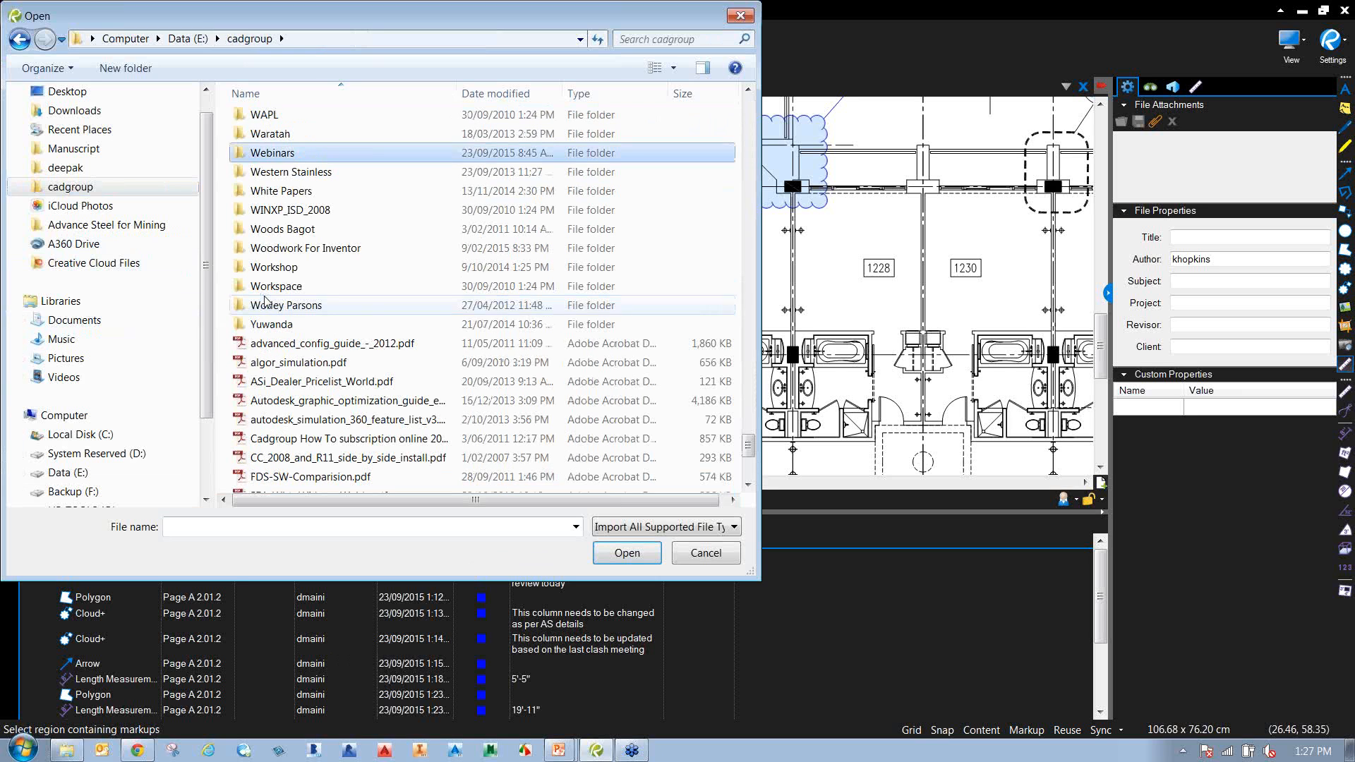
{"action": "double_click", "coordinate": [303, 158]}
{"action": "double_click", "coordinate": [300, 158]}
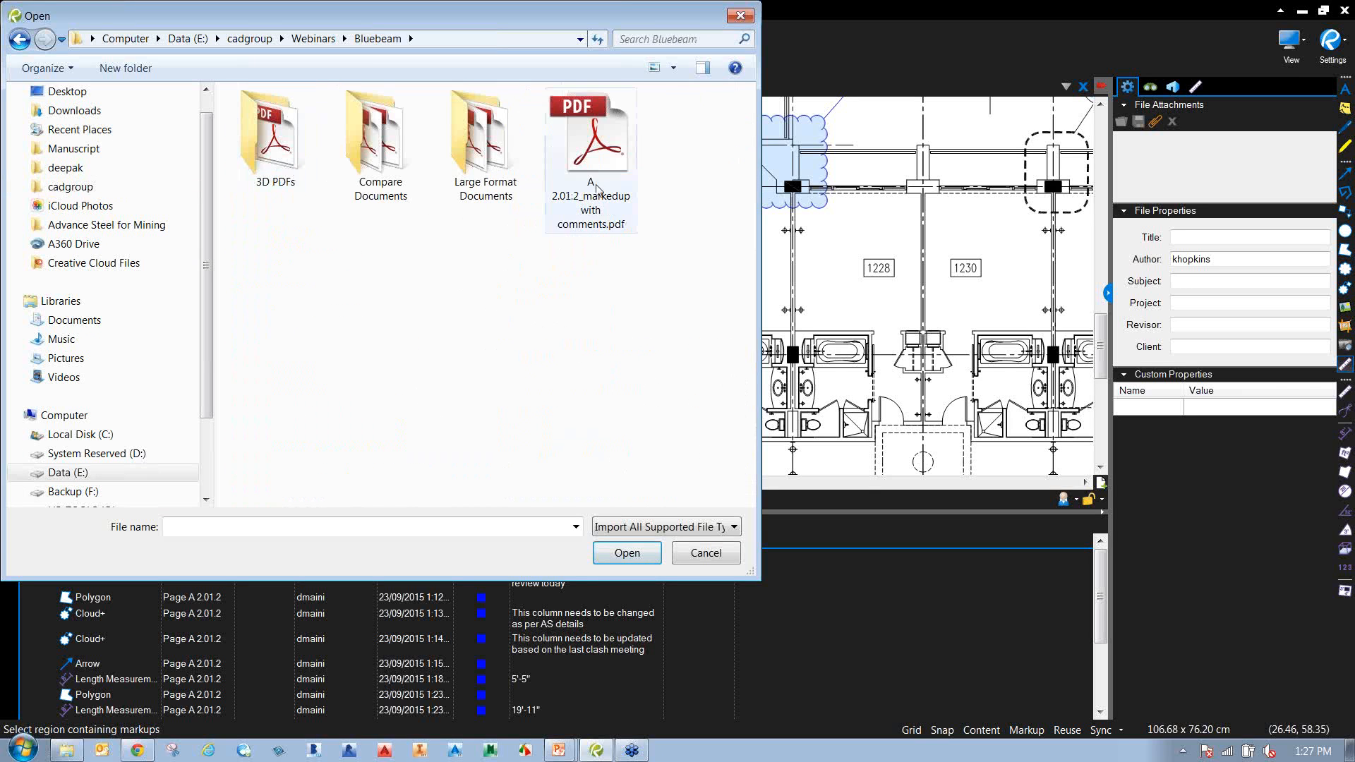
{"action": "left_click", "coordinate": [575, 247]}
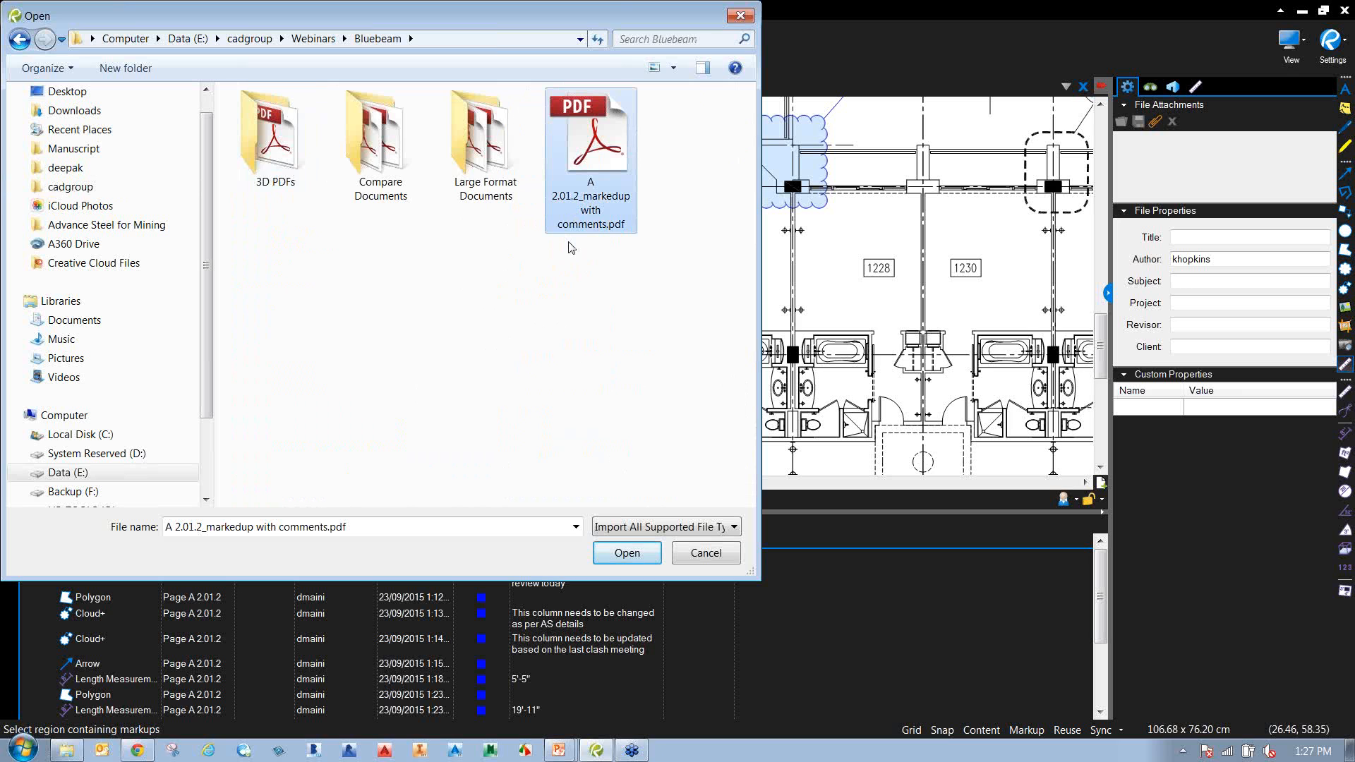
{"action": "double_click", "coordinate": [606, 155]}
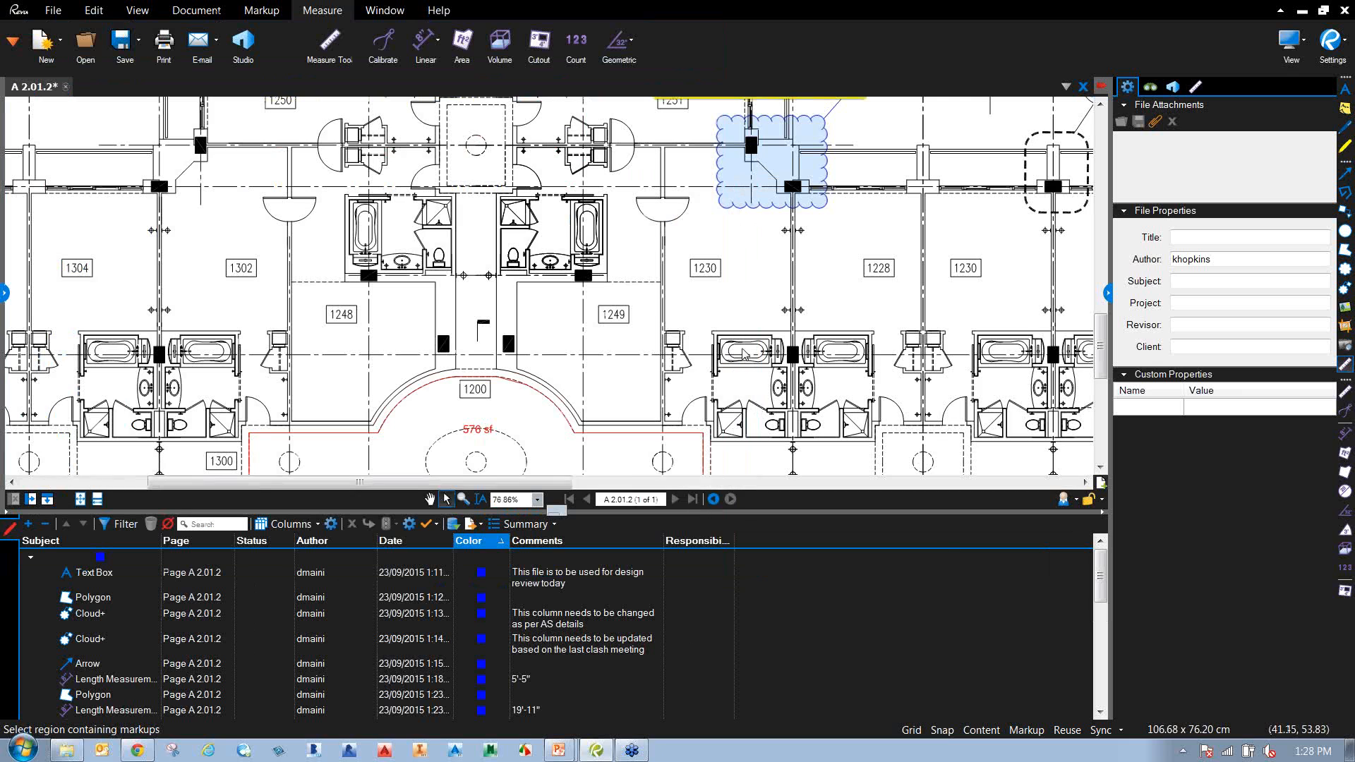
Zoom out and close the popups of the 'Delete this bath' and set-out height notes.
{"action": "scroll", "coordinate": [742, 354], "scroll_direction": "down", "scroll_amount": 4}
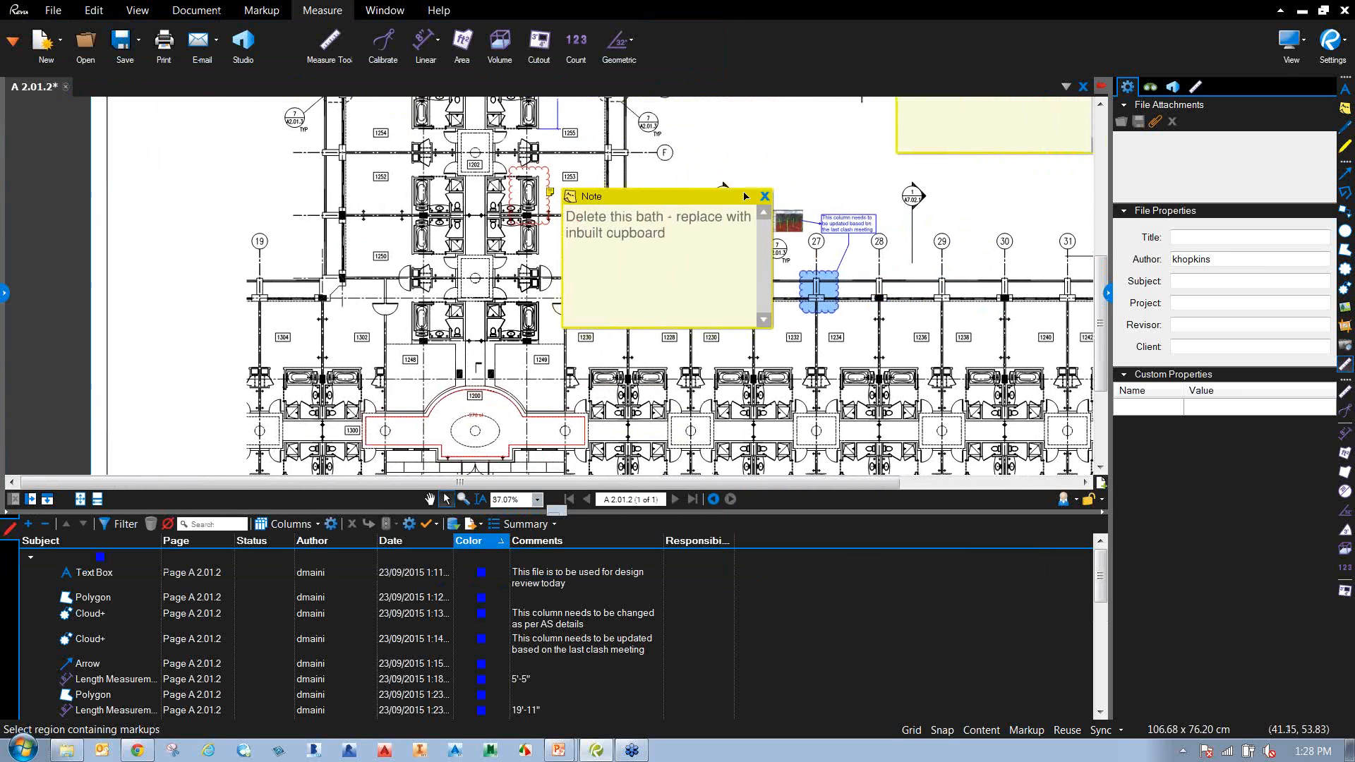
{"action": "scroll", "coordinate": [792, 315], "scroll_direction": "down", "scroll_amount": 2}
{"action": "scroll", "coordinate": [792, 315], "scroll_direction": "down", "scroll_amount": 1}
{"action": "left_click_drag", "start_coordinate": [1102, 583], "coordinate": [1098, 628]}
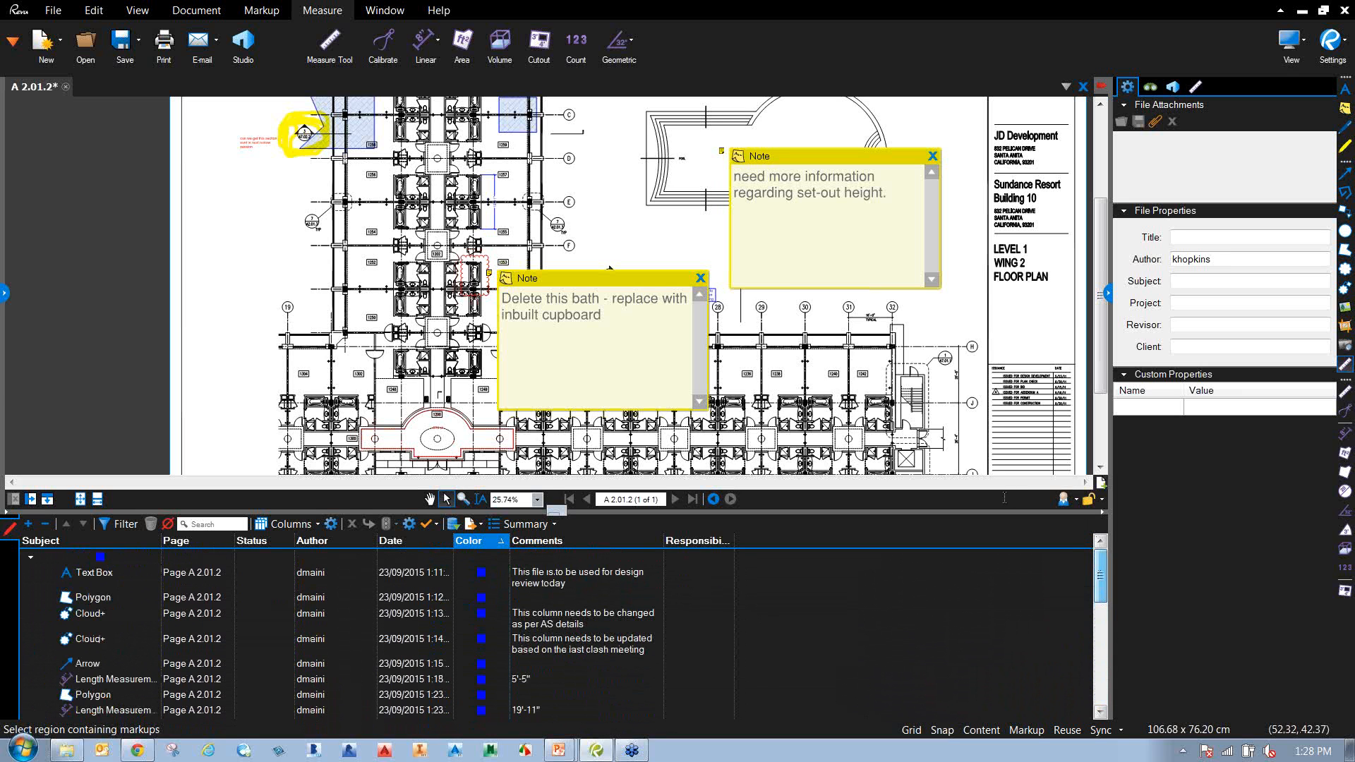
{"action": "left_click", "coordinate": [515, 279]}
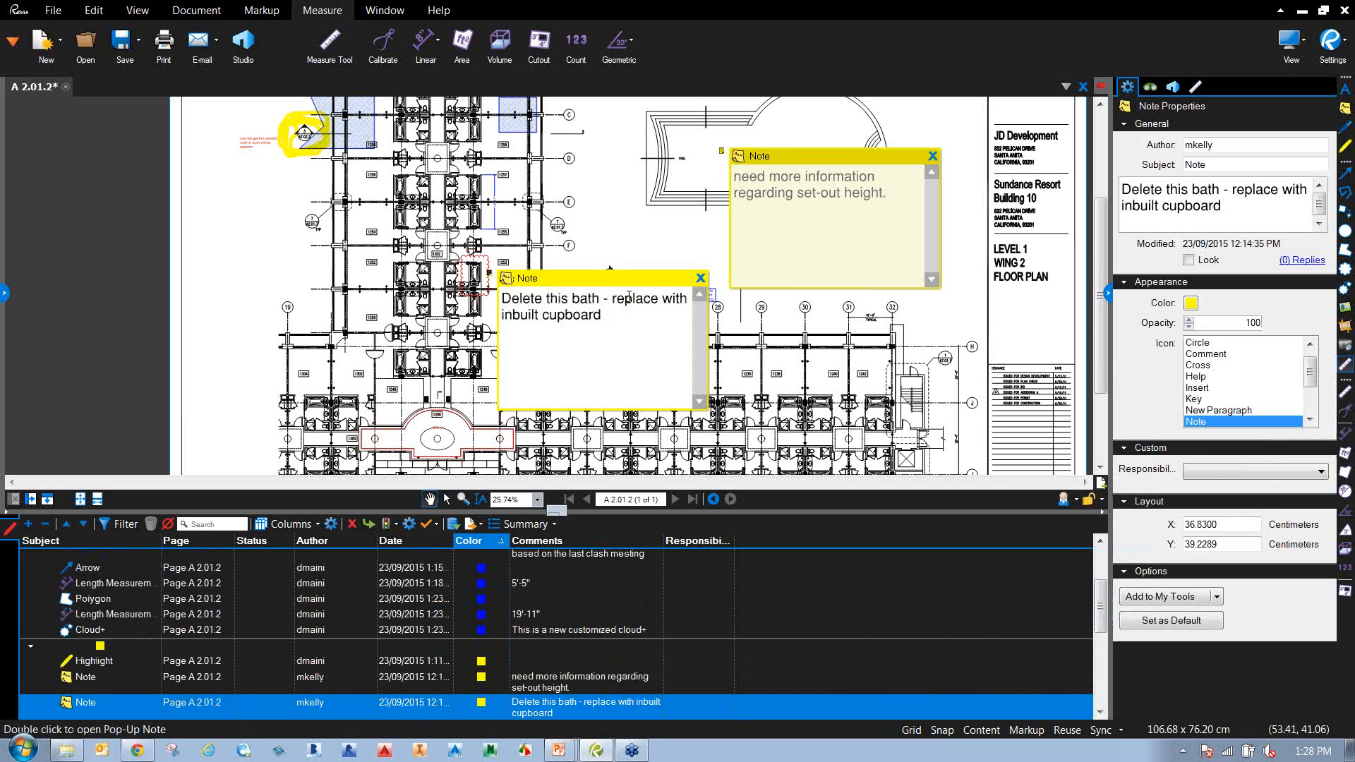
{"action": "left_click", "coordinate": [699, 278]}
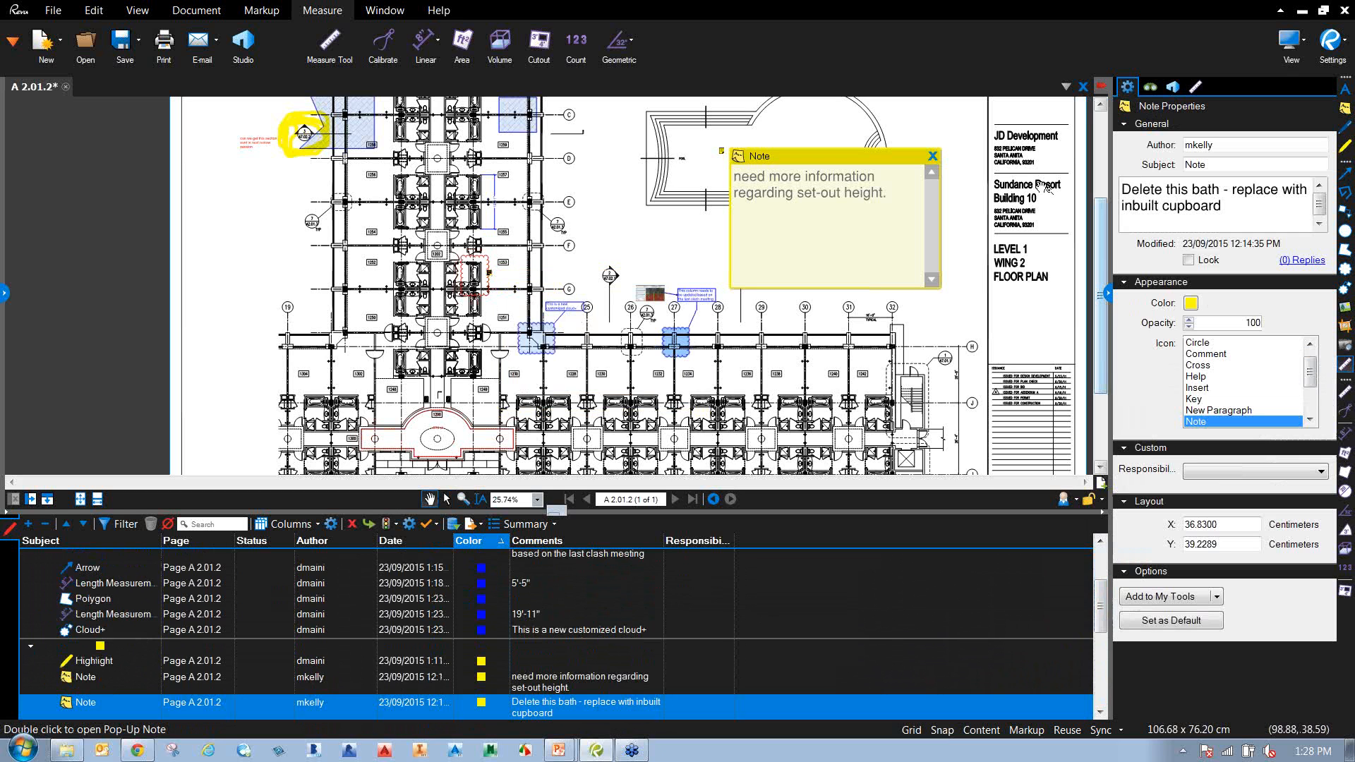
{"action": "left_click", "coordinate": [932, 157]}
{"action": "left_click", "coordinate": [726, 160]}
Pan the floor plan with the Hand tool until the whole sheet is in view.
{"action": "left_click_drag", "start_coordinate": [634, 245], "coordinate": [722, 310]}
{"action": "left_click_drag", "start_coordinate": [450, 258], "coordinate": [450, 355]}
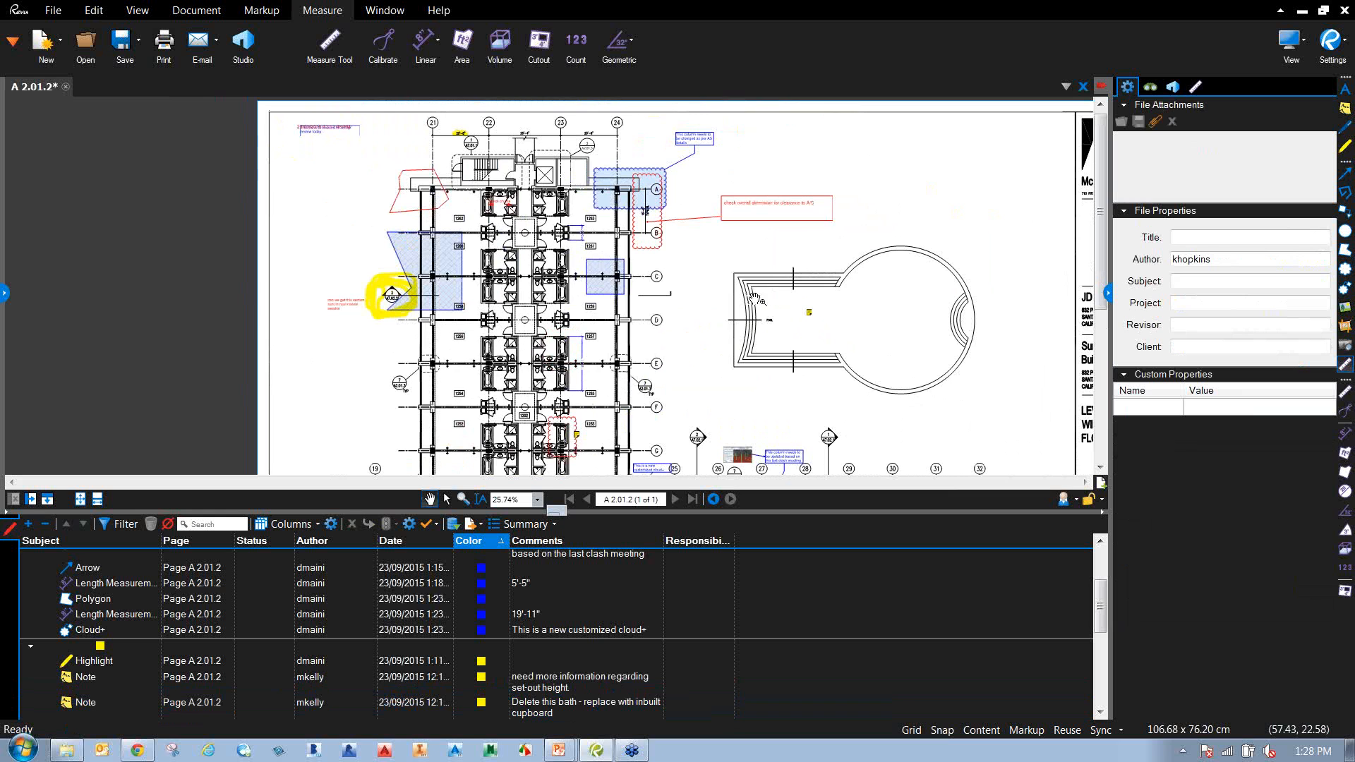
{"action": "left_click_drag", "start_coordinate": [815, 391], "coordinate": [791, 268]}
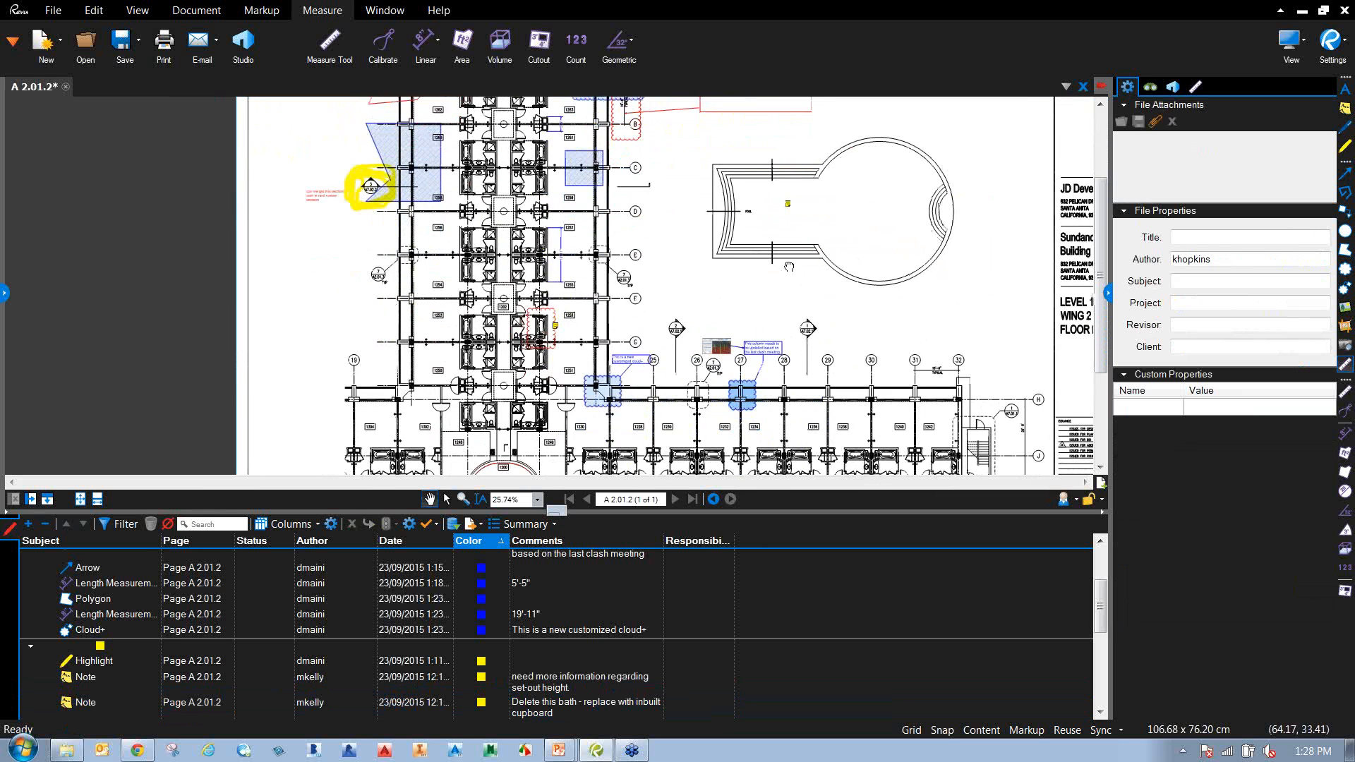
{"action": "left_click_drag", "start_coordinate": [687, 304], "coordinate": [663, 267]}
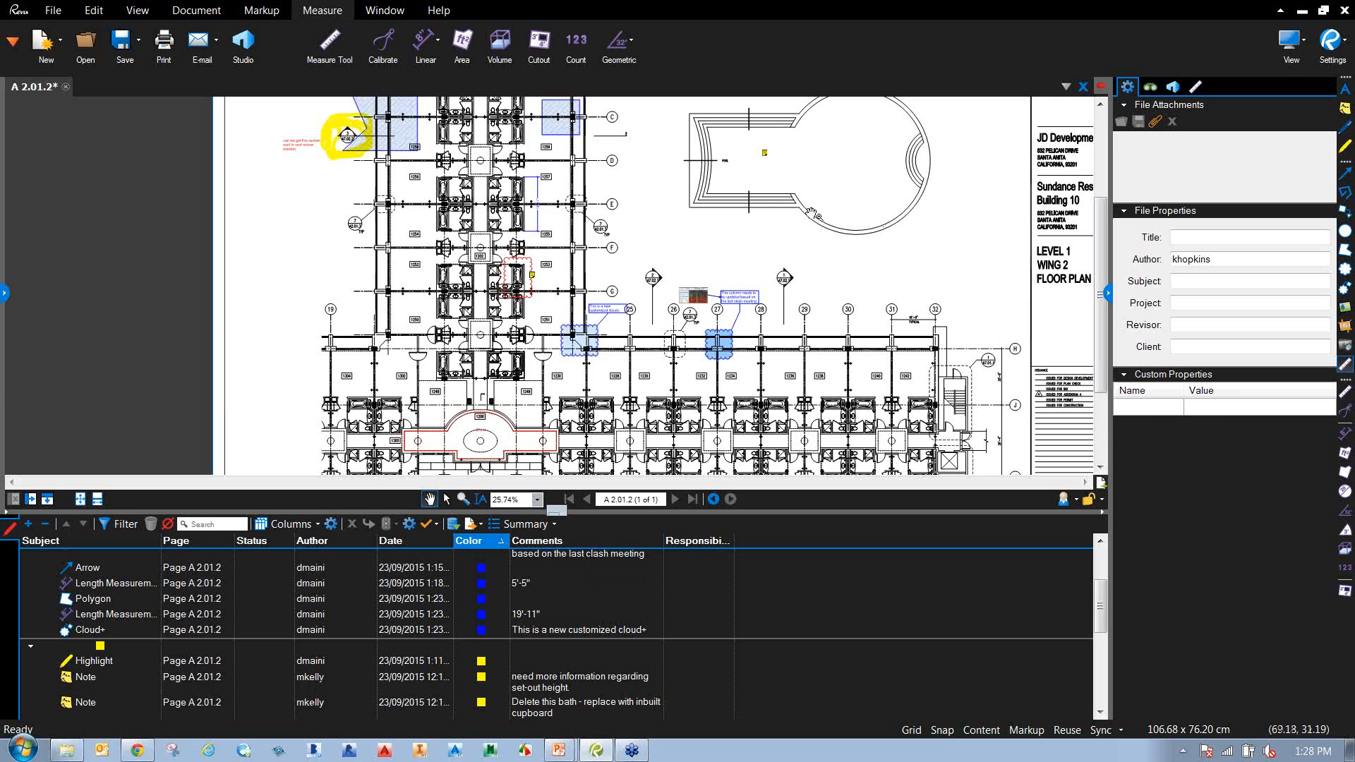
{"action": "scroll", "coordinate": [764, 230], "scroll_direction": "up", "scroll_amount": 1}
{"action": "left_click_drag", "start_coordinate": [634, 218], "coordinate": [671, 321]}
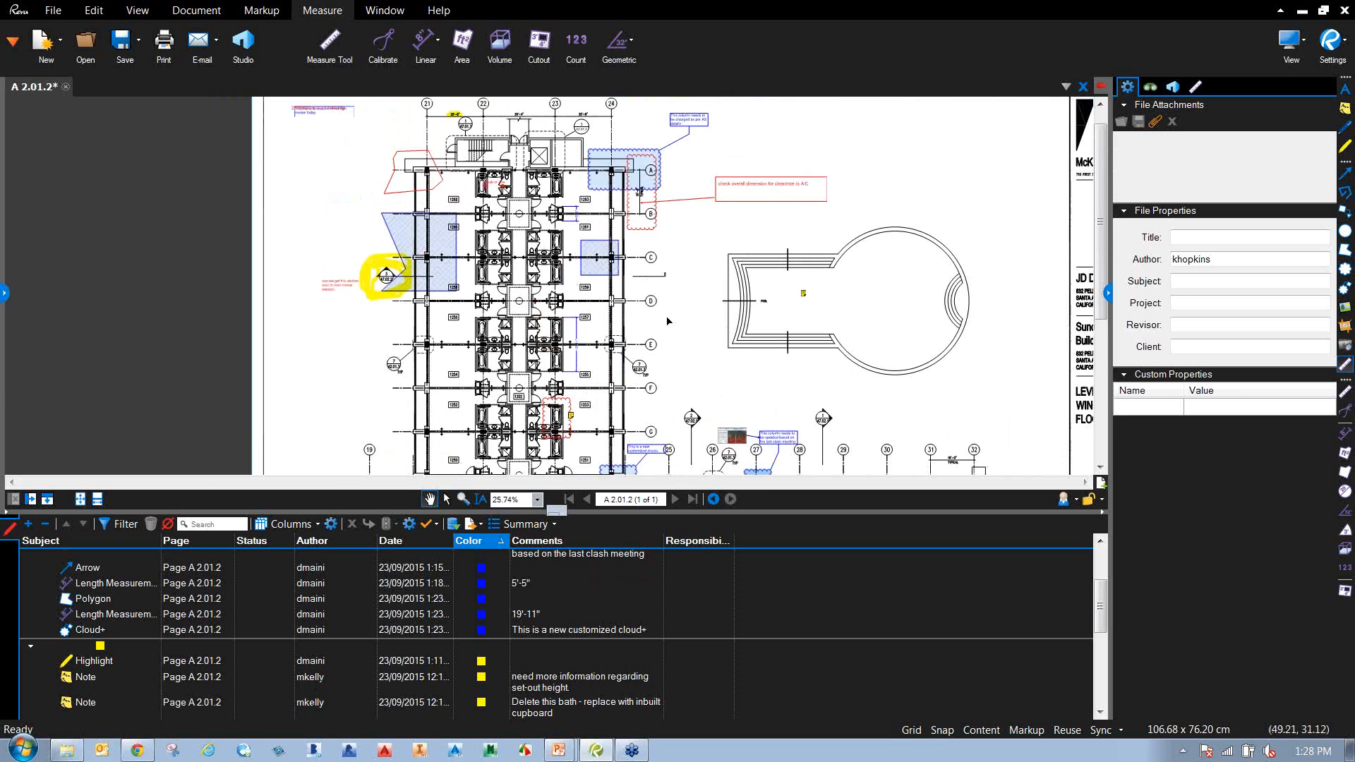
{"action": "left_click_drag", "start_coordinate": [513, 295], "coordinate": [490, 379]}
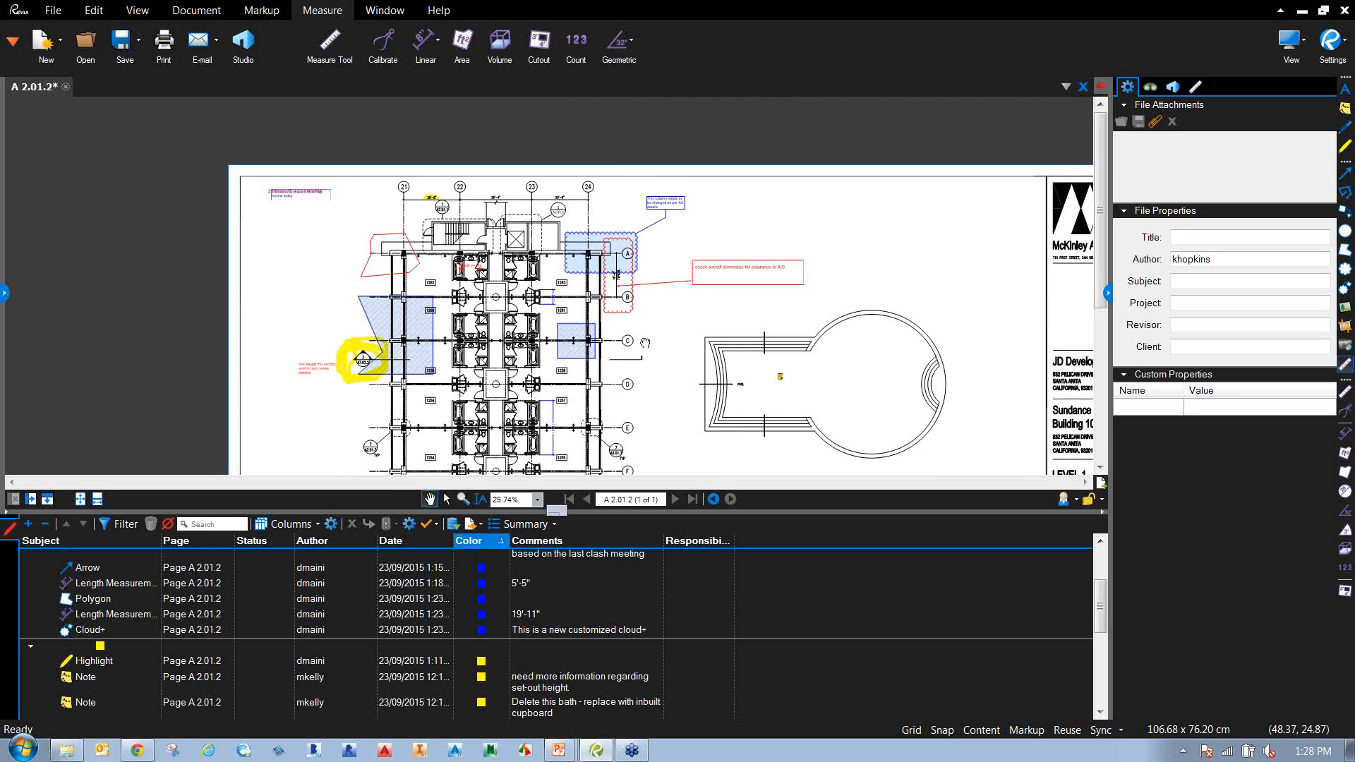
{"action": "scroll", "coordinate": [660, 331], "scroll_direction": "down", "scroll_amount": 3}
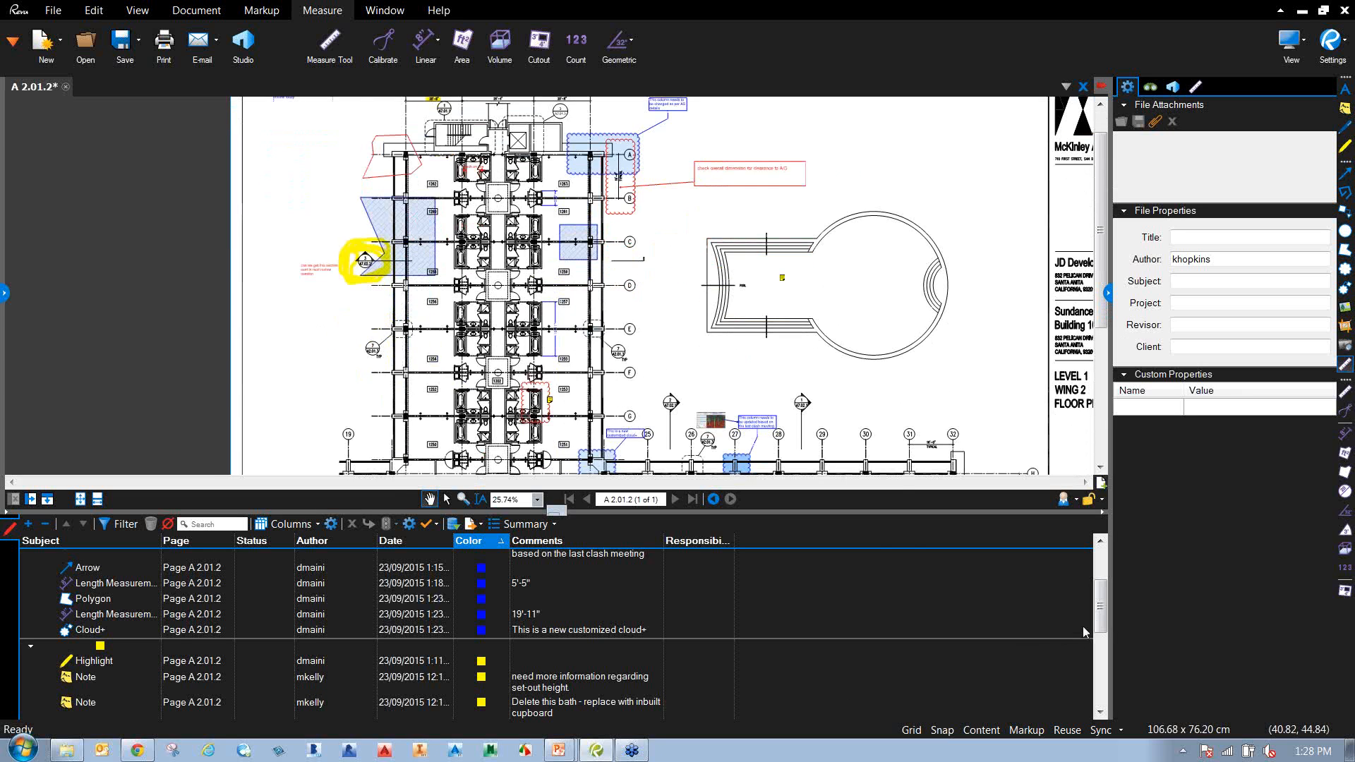
{"action": "left_click_drag", "start_coordinate": [1099, 623], "coordinate": [1099, 591]}
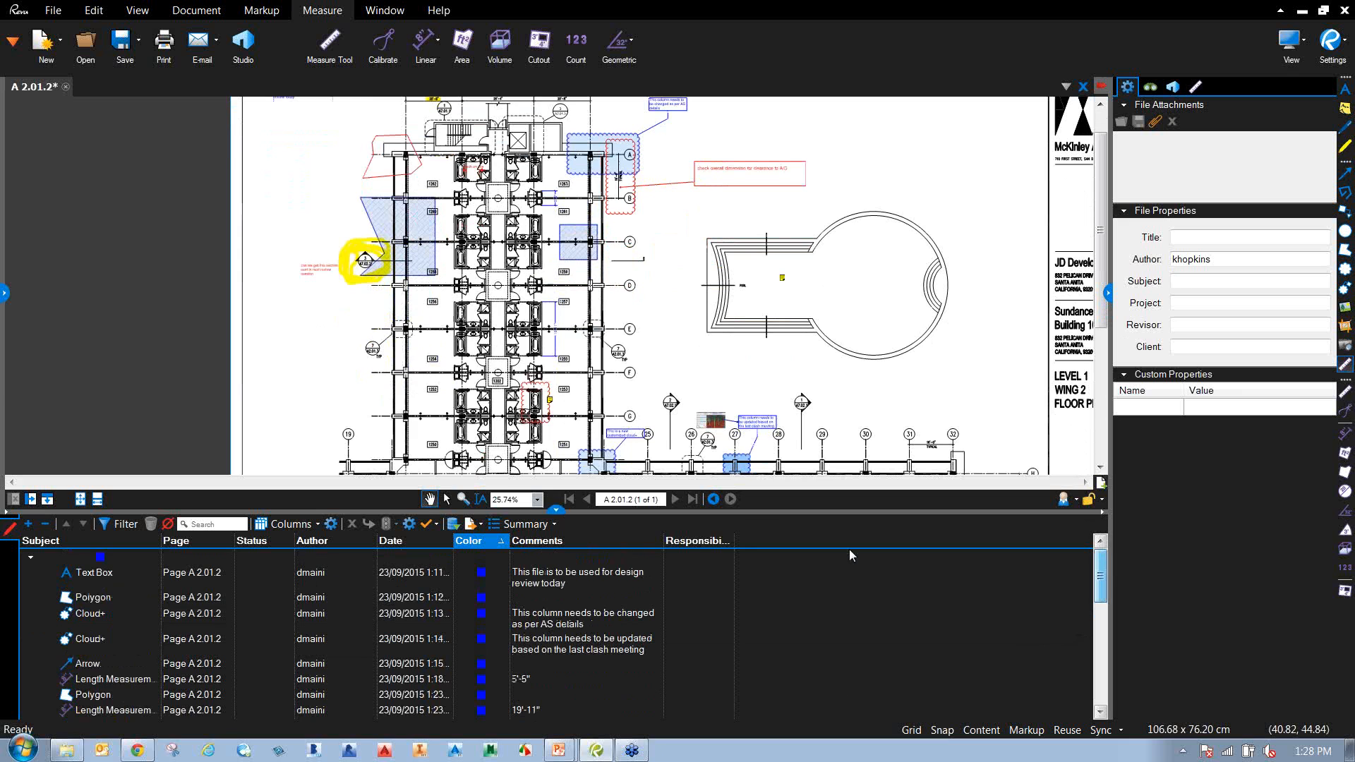
Re-sort the Markups list by Author, Date, Page, then Subject, and enable column filtering.
{"action": "left_click", "coordinate": [314, 540]}
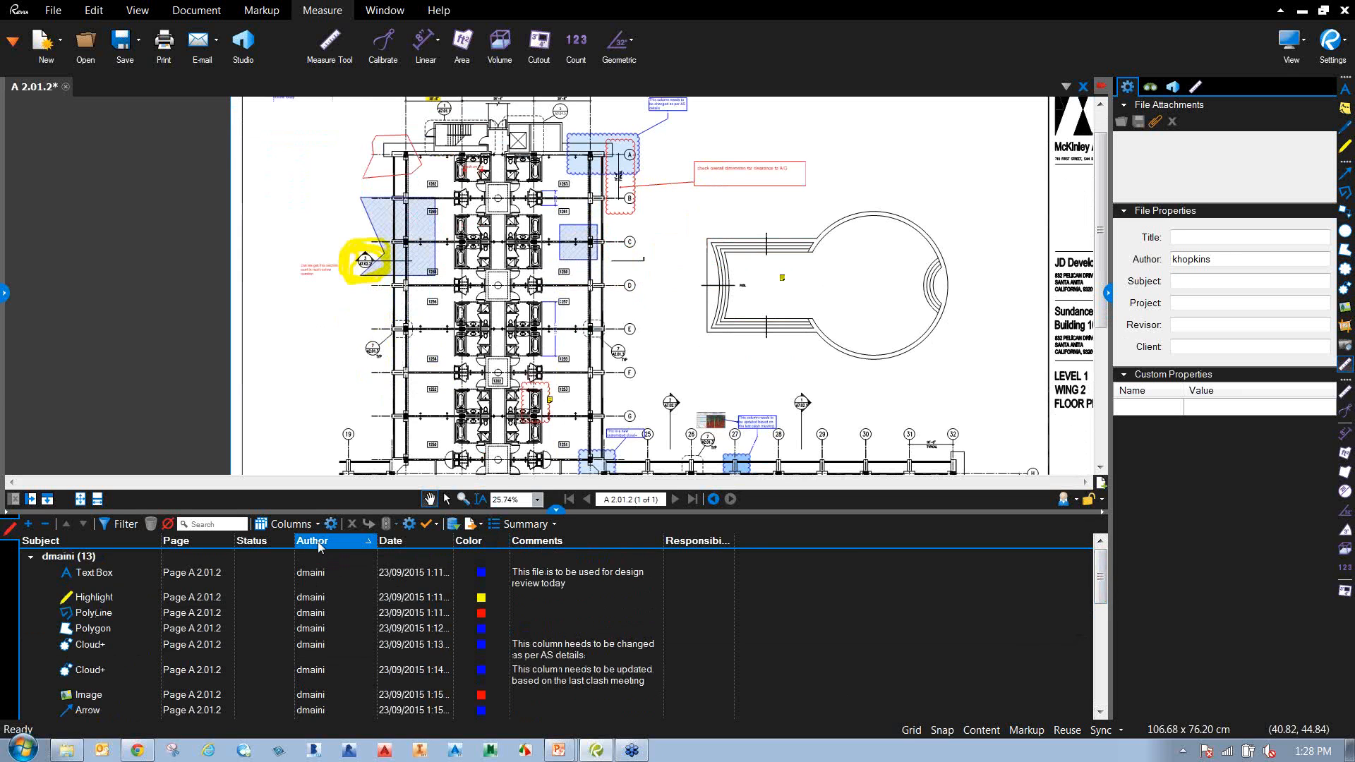
{"action": "left_click_drag", "start_coordinate": [1100, 582], "coordinate": [1103, 520]}
{"action": "left_click", "coordinate": [401, 542]}
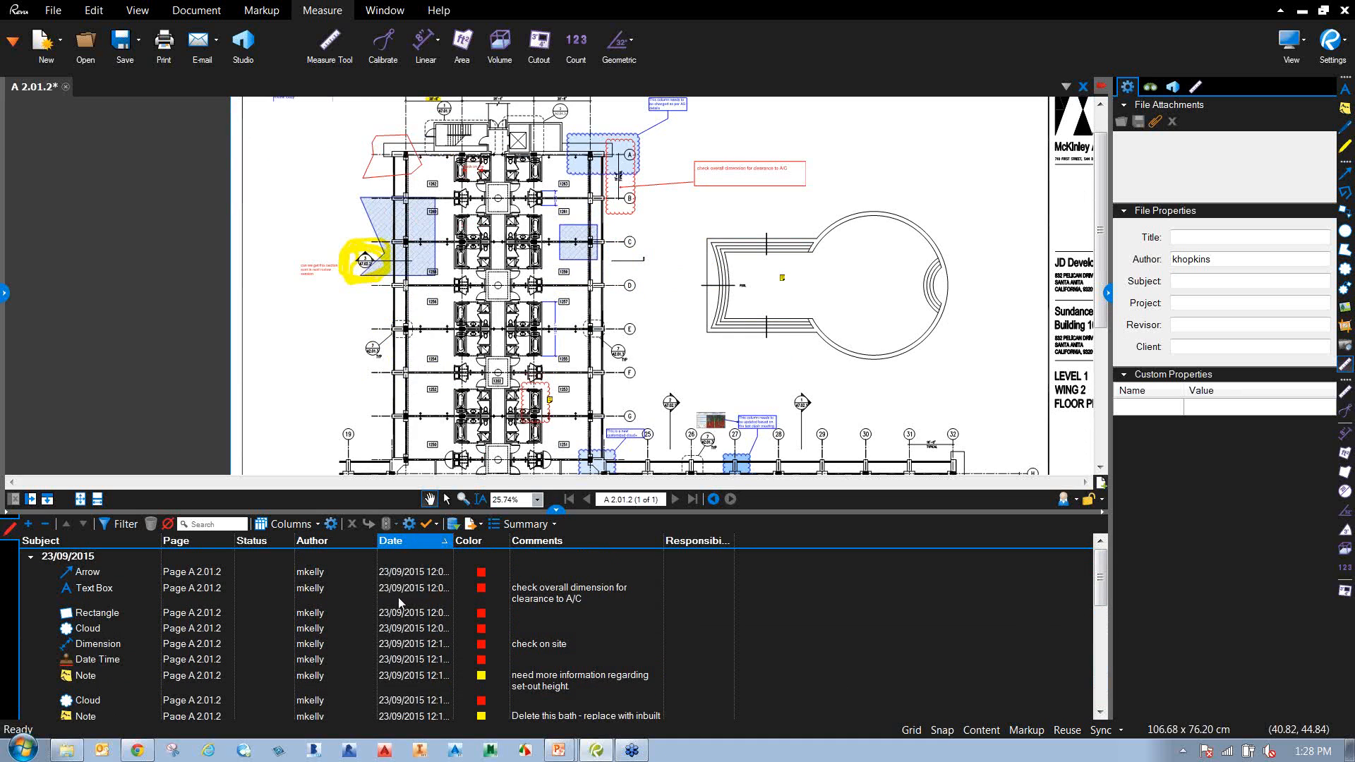
{"action": "left_click", "coordinate": [175, 542]}
{"action": "left_click", "coordinate": [51, 545]}
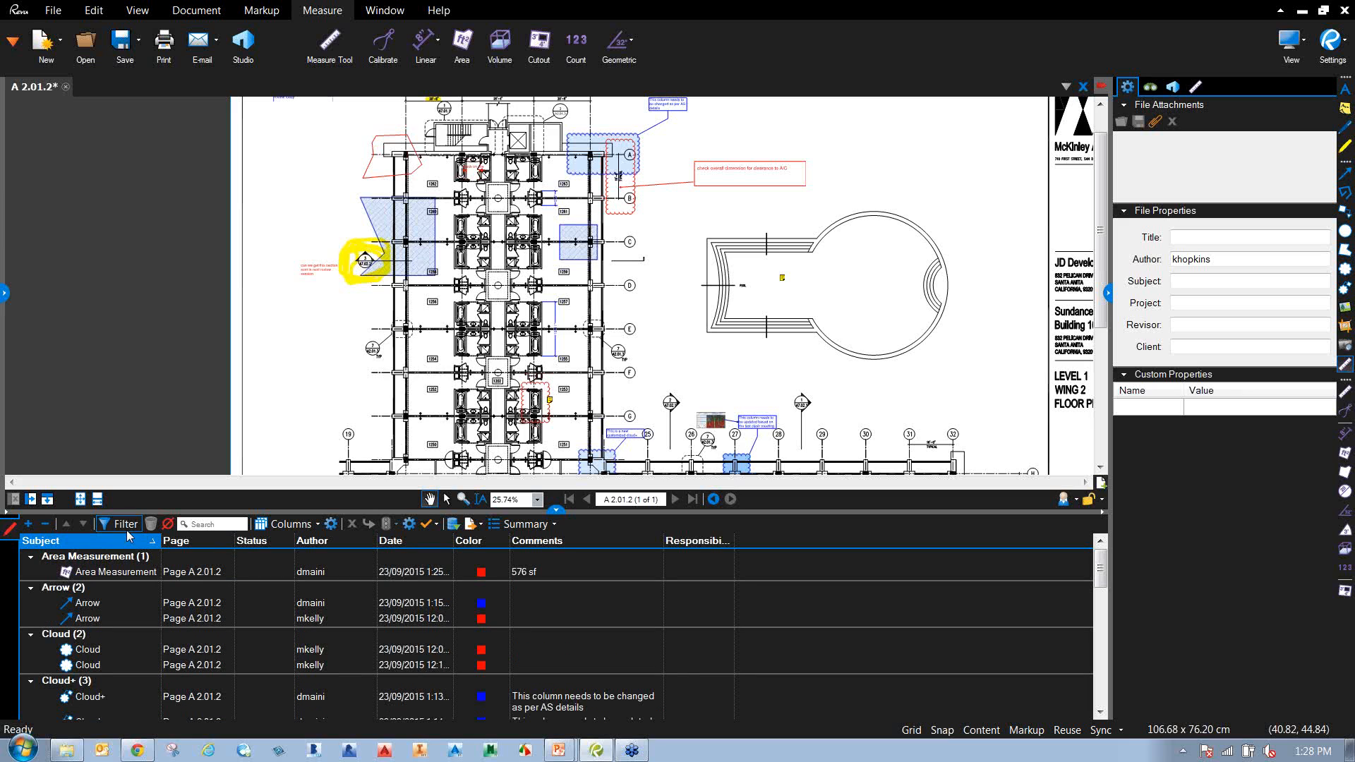
{"action": "left_click", "coordinate": [125, 527]}
Filter the Markups list by Author to show only one reviewer's markups.
{"action": "left_click", "coordinate": [369, 542]}
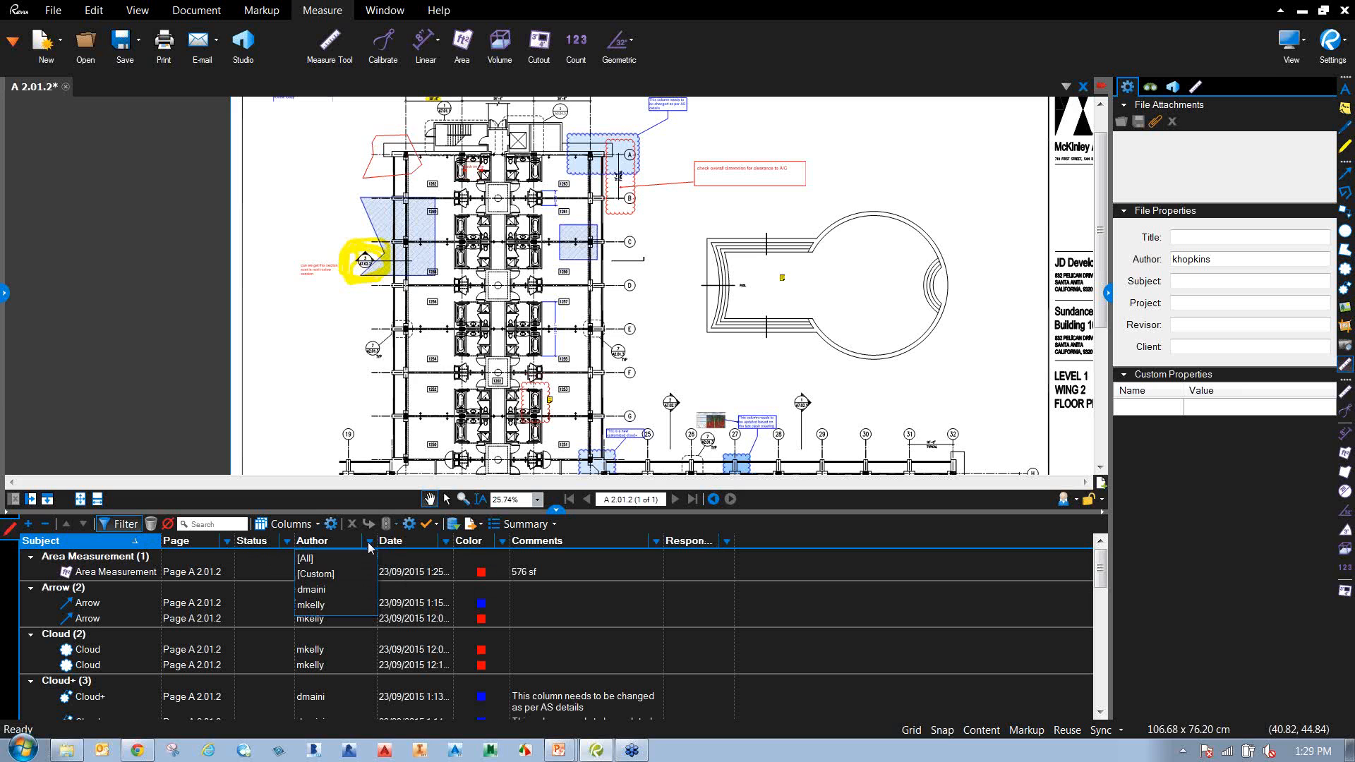
{"action": "left_click", "coordinate": [312, 604]}
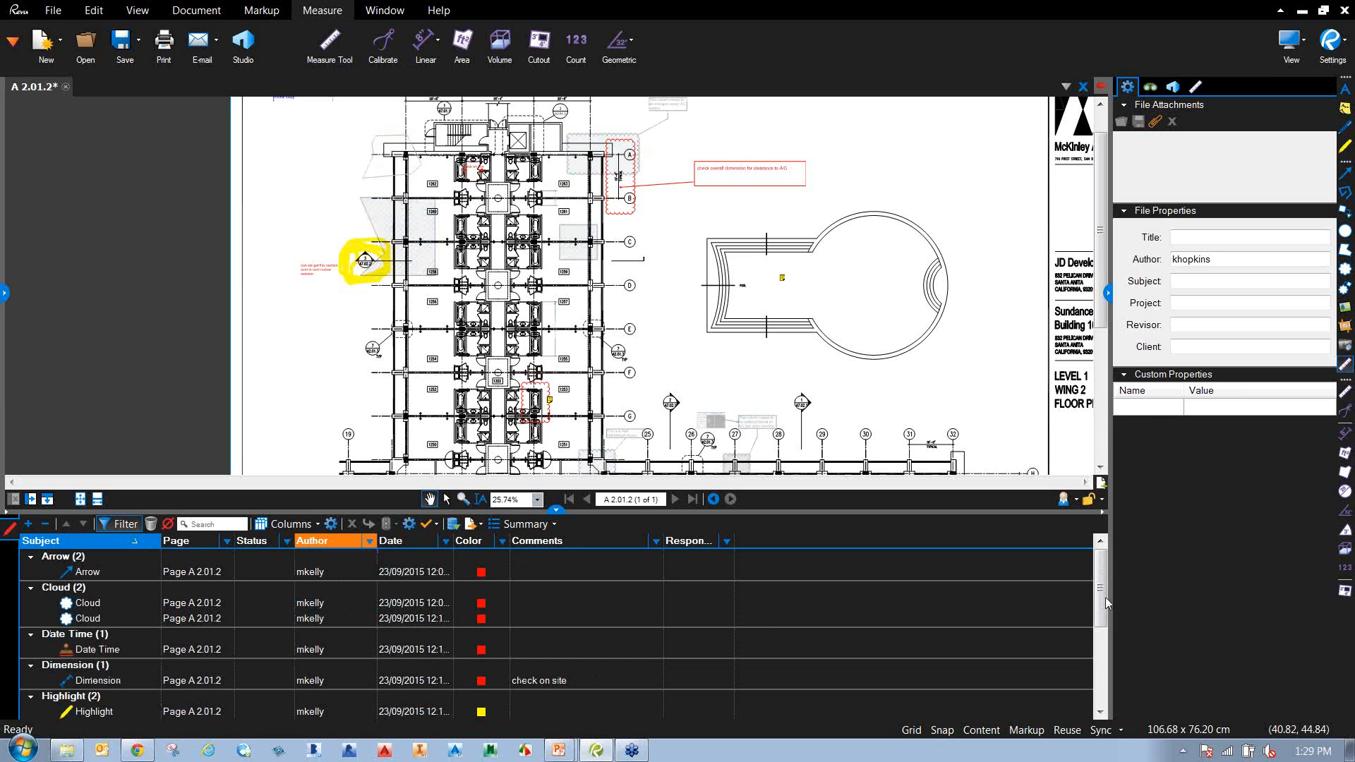
{"action": "left_click_drag", "start_coordinate": [1106, 603], "coordinate": [1126, 558]}
{"action": "scroll", "coordinate": [345, 237], "scroll_direction": "up", "scroll_amount": 3}
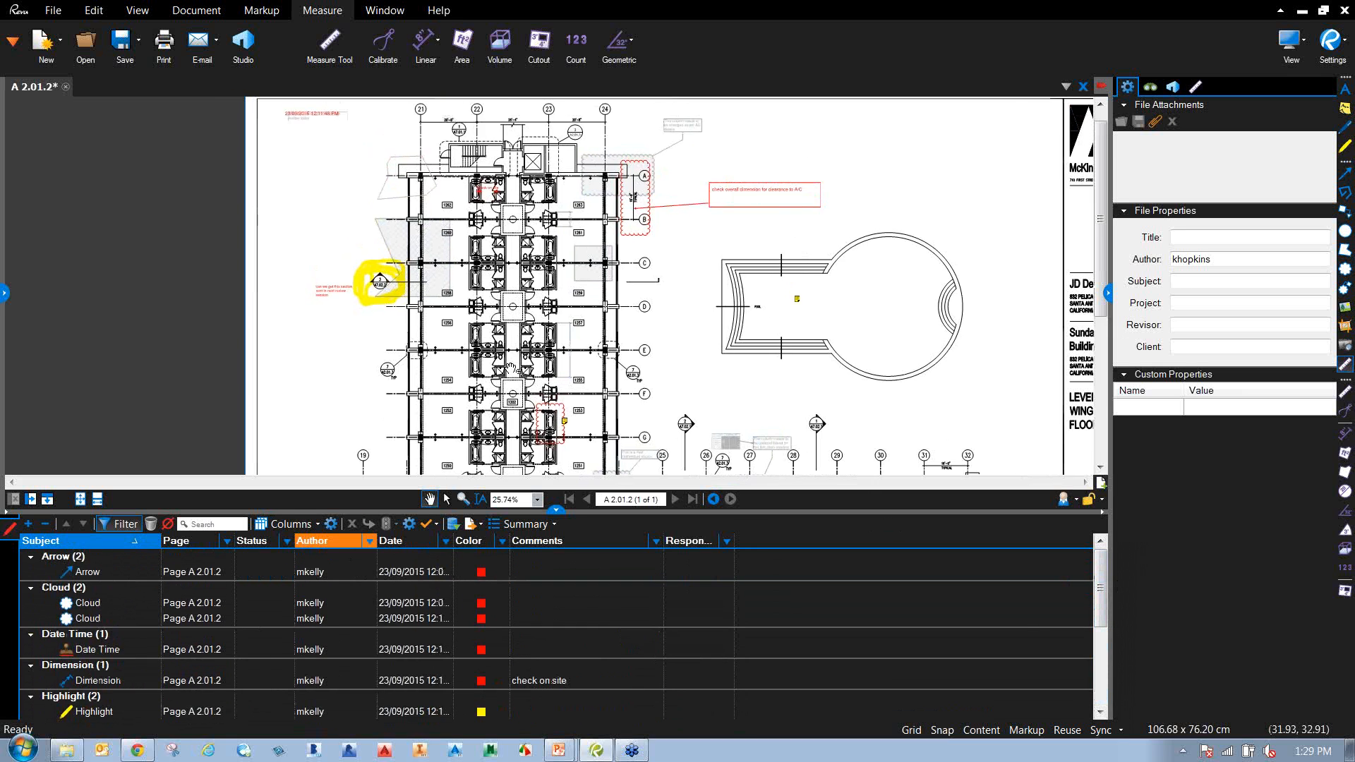
{"action": "left_click_drag", "start_coordinate": [490, 349], "coordinate": [312, 402]}
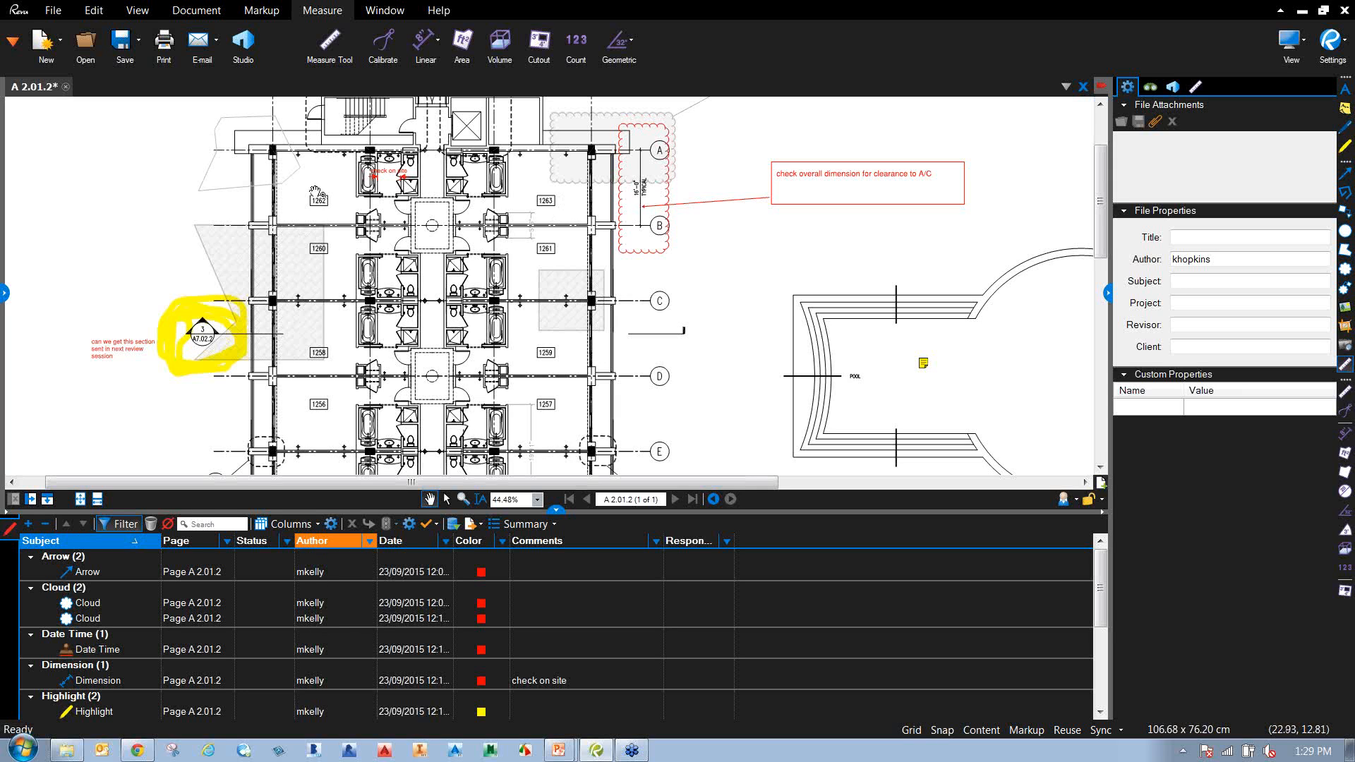
{"action": "double_click", "coordinate": [367, 552]}
Show the other reviewer's markups, then reset the Author filter to [All] and disable filtering.
{"action": "left_click", "coordinate": [369, 541]}
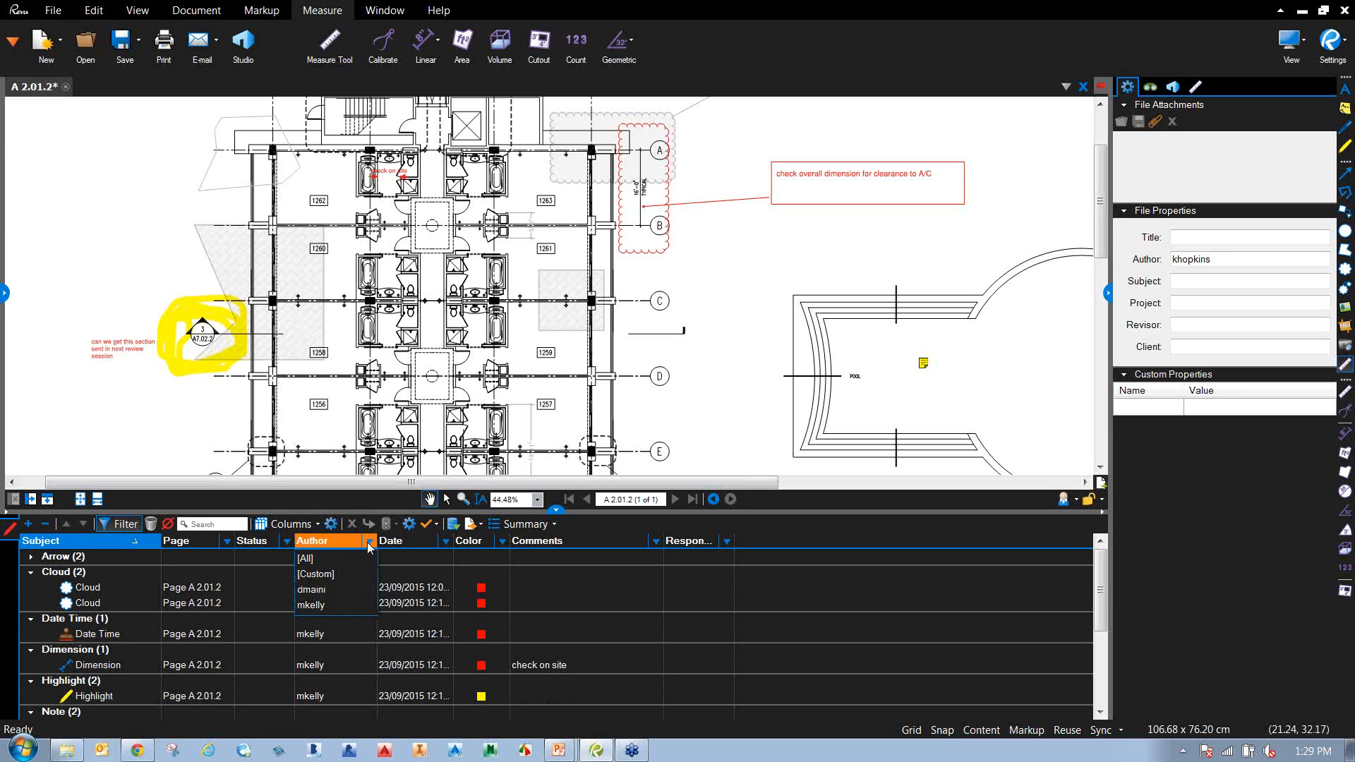
{"action": "left_click", "coordinate": [357, 558]}
{"action": "left_click", "coordinate": [369, 541]}
{"action": "left_click", "coordinate": [326, 591]}
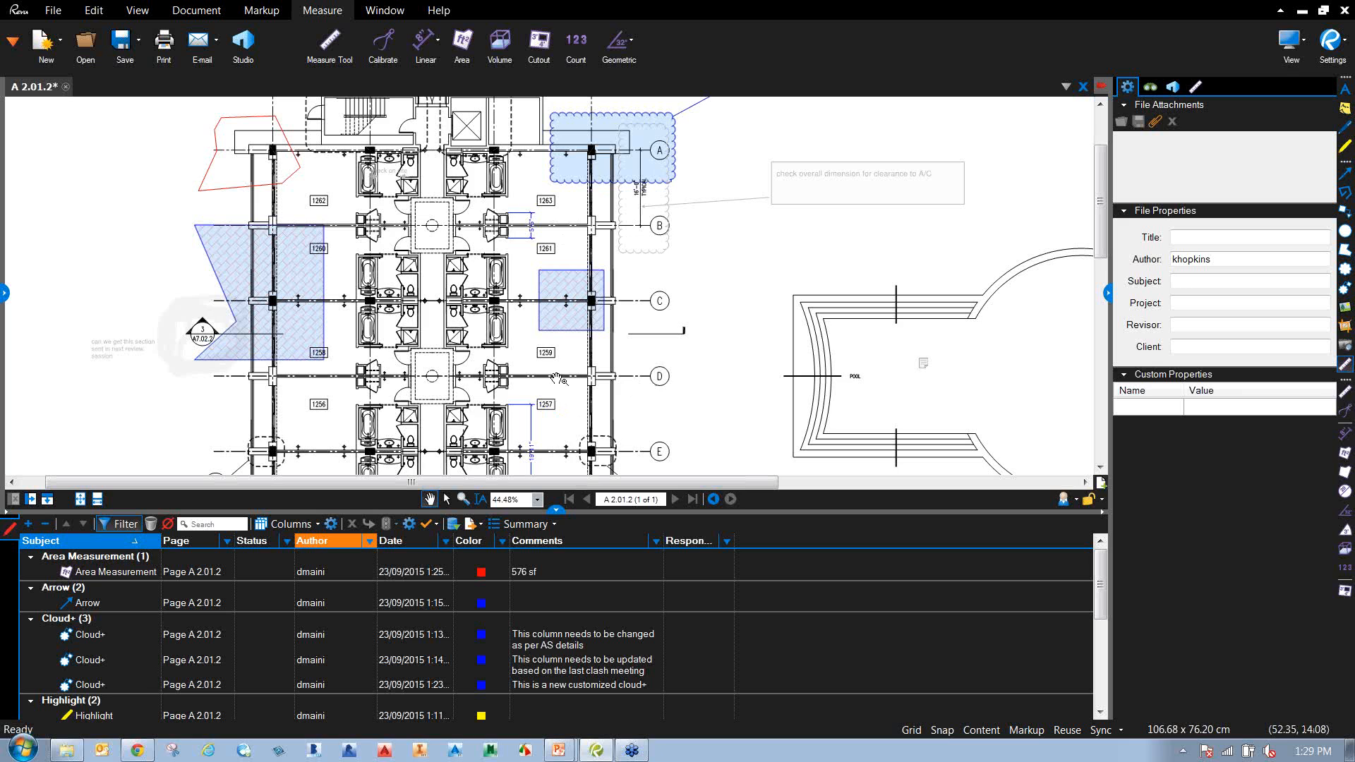
{"action": "left_click", "coordinate": [369, 541]}
{"action": "left_click", "coordinate": [314, 563]}
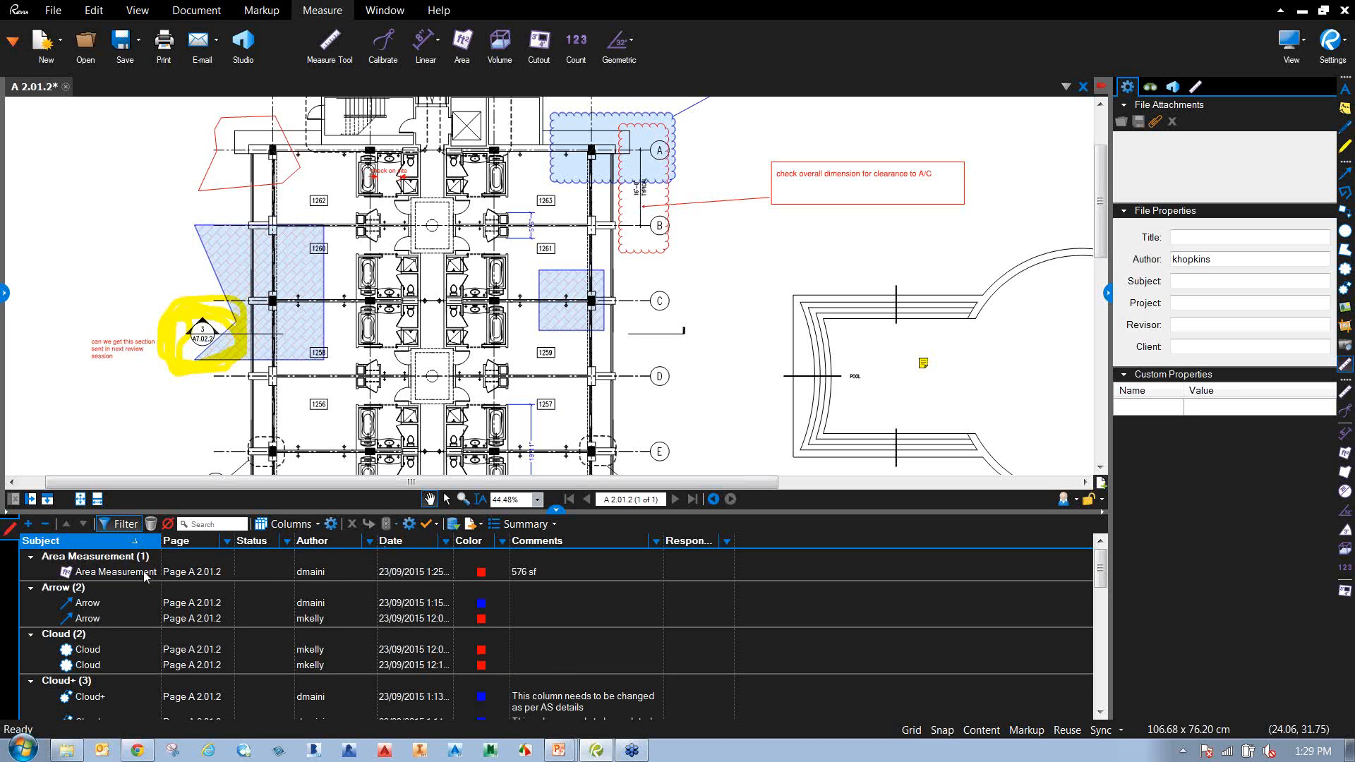
{"action": "left_click", "coordinate": [132, 524]}
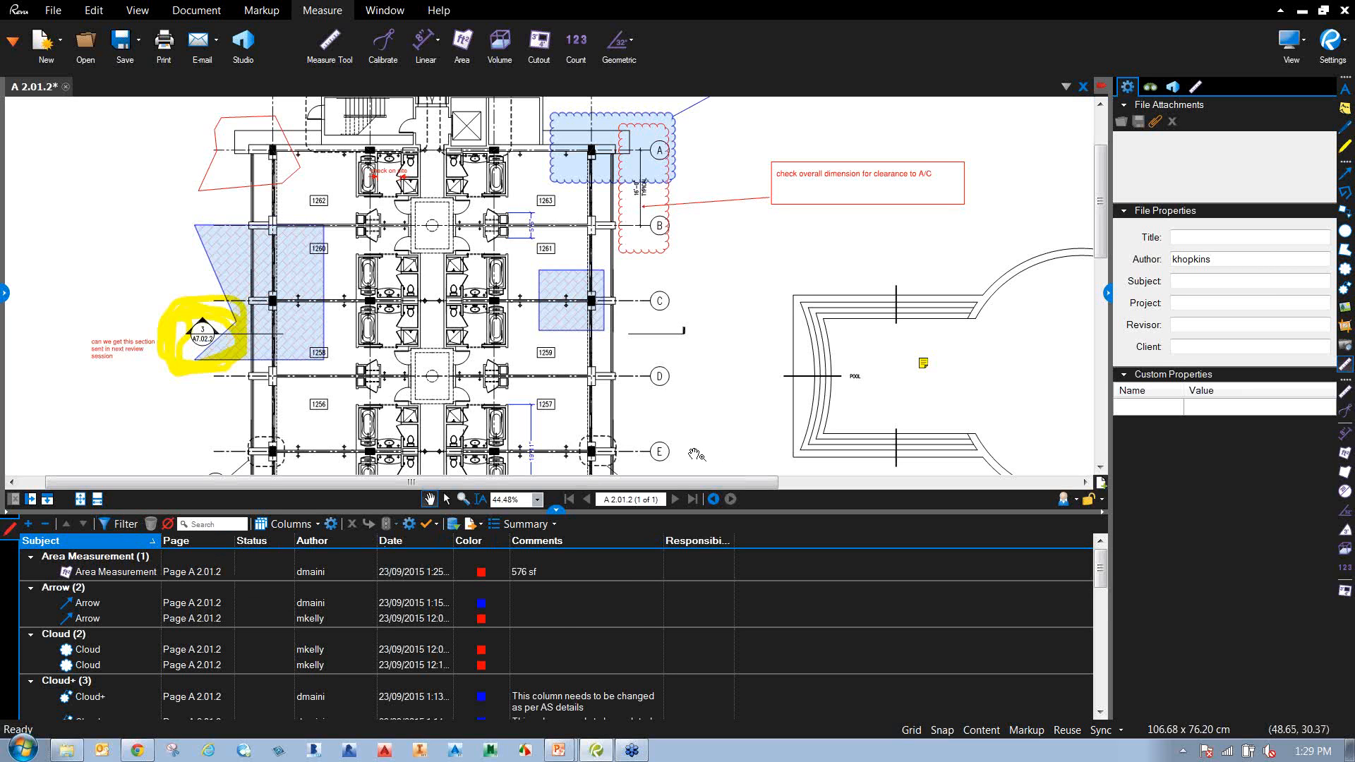
{"action": "scroll", "coordinate": [626, 580], "scroll_direction": "down", "scroll_amount": 2}
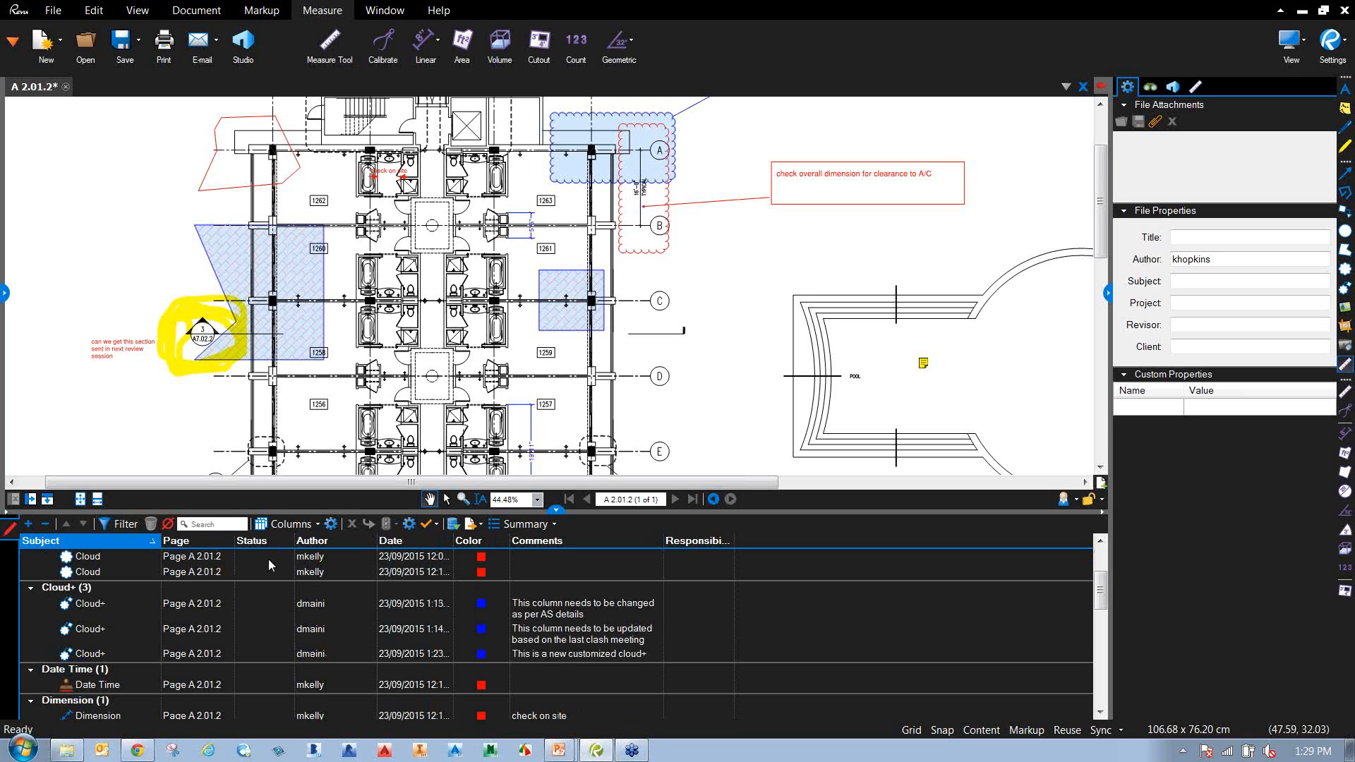
In Manage Columns, add a custom Choice column named RFI.
{"action": "left_click", "coordinate": [314, 525]}
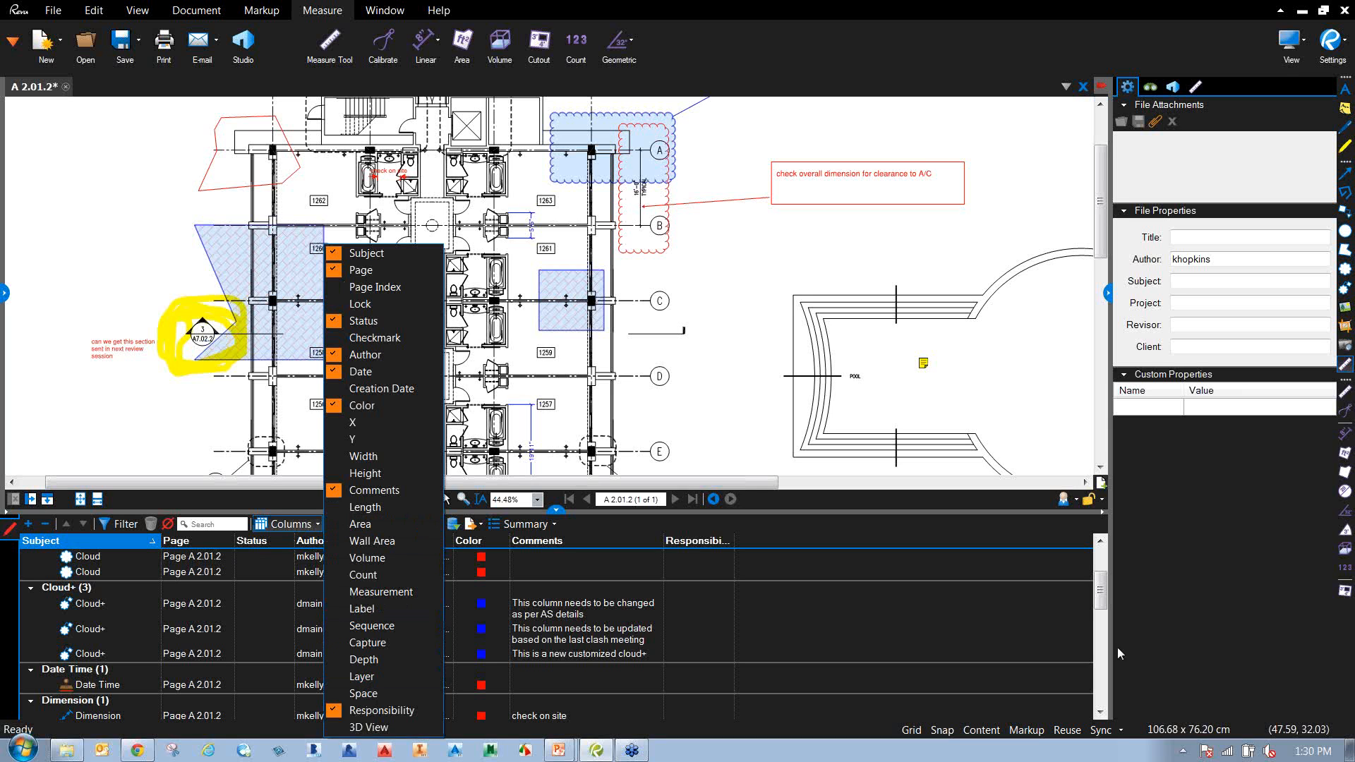
{"action": "left_click", "coordinate": [1104, 595]}
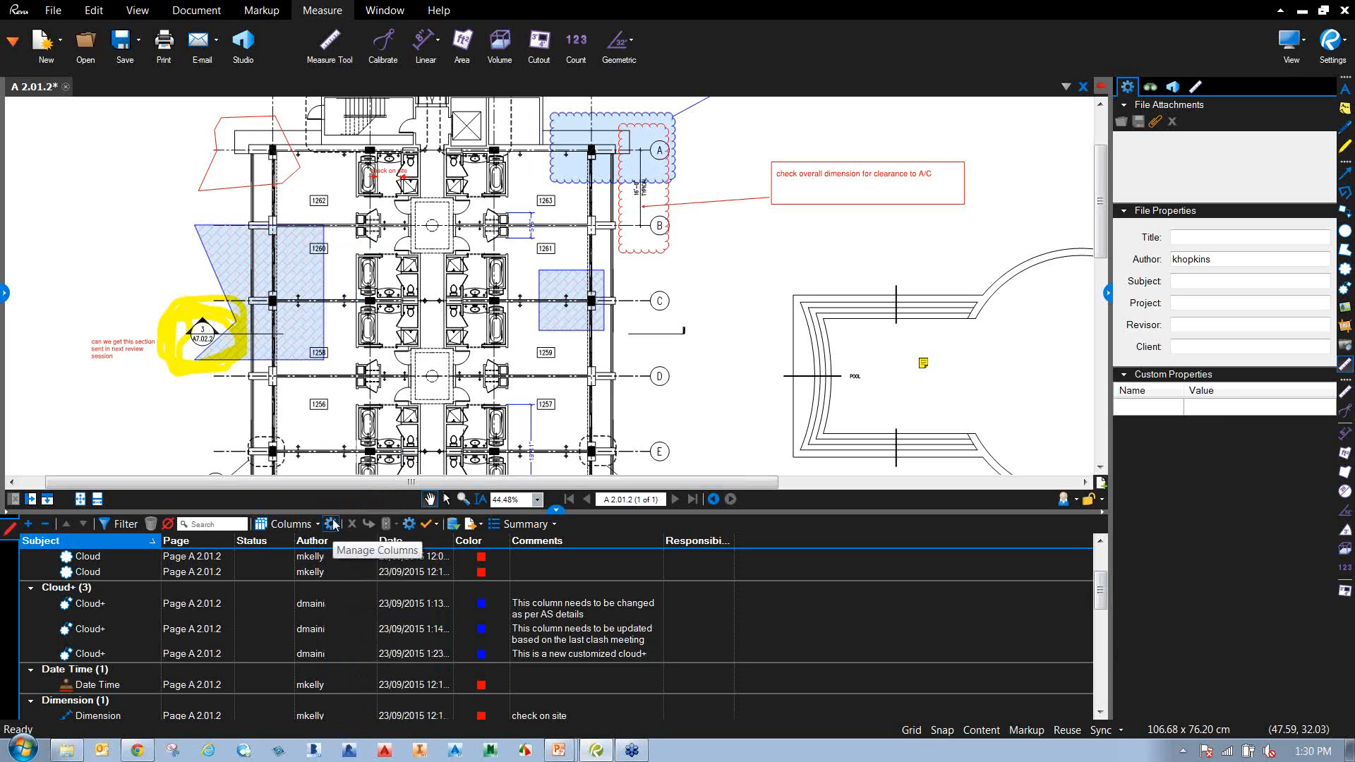
{"action": "key", "text": "ctrl"}
{"action": "key", "text": "ctrl"}
{"action": "left_click", "coordinate": [333, 524]}
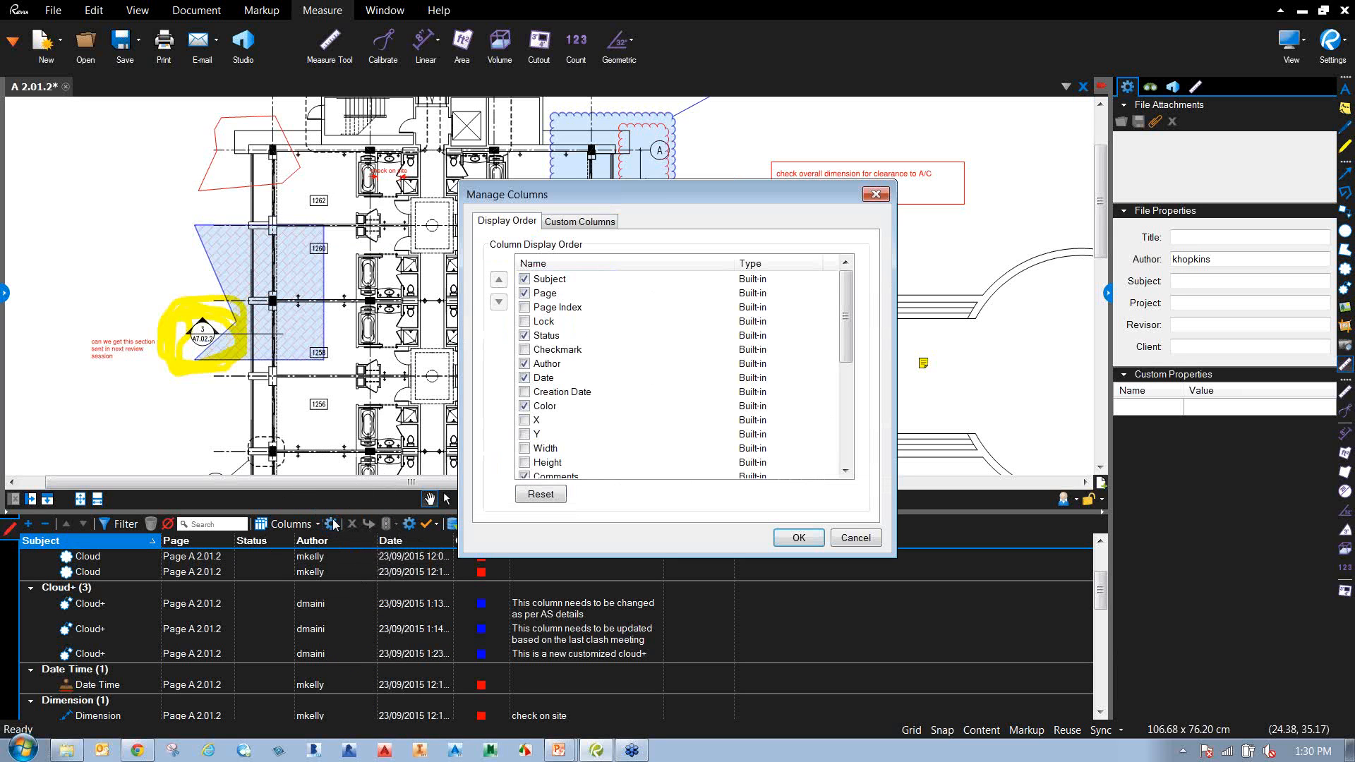
{"action": "left_click", "coordinate": [610, 224]}
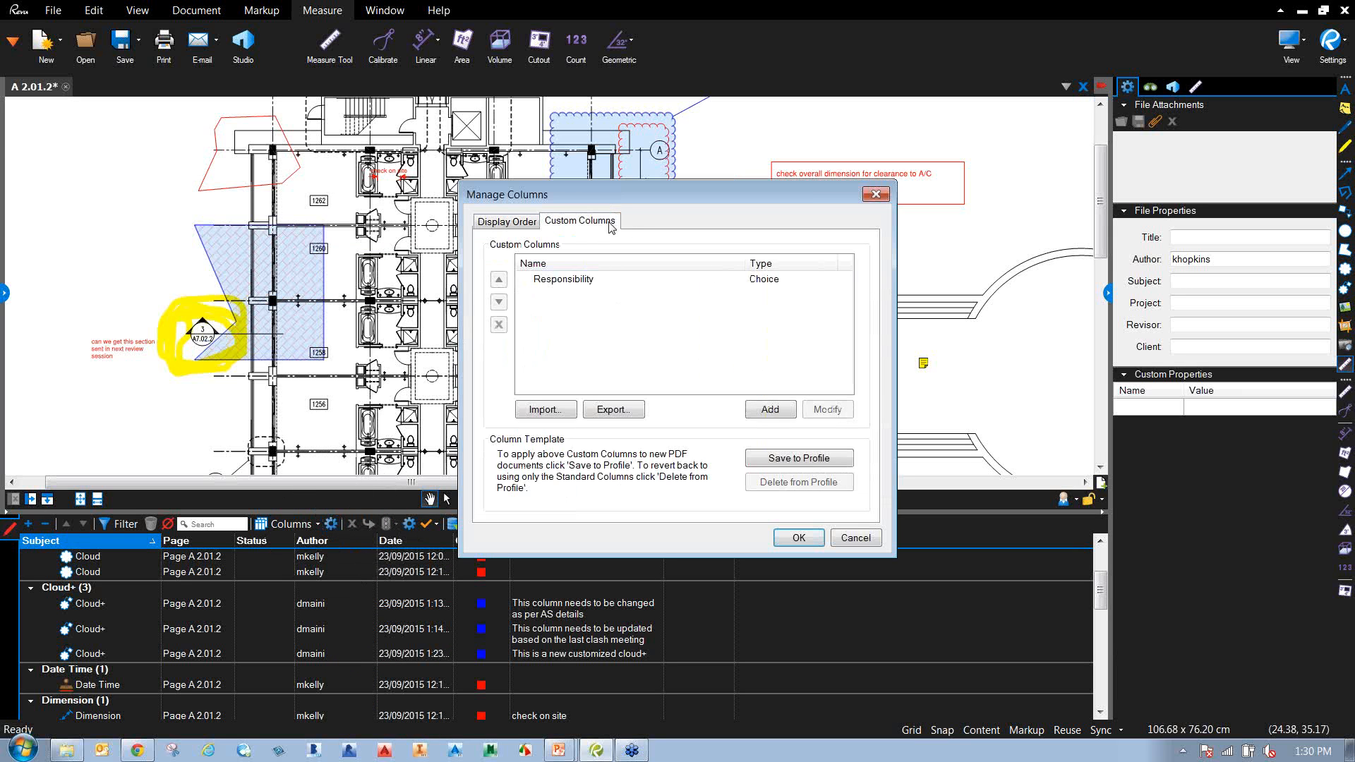
{"action": "left_click", "coordinate": [772, 412]}
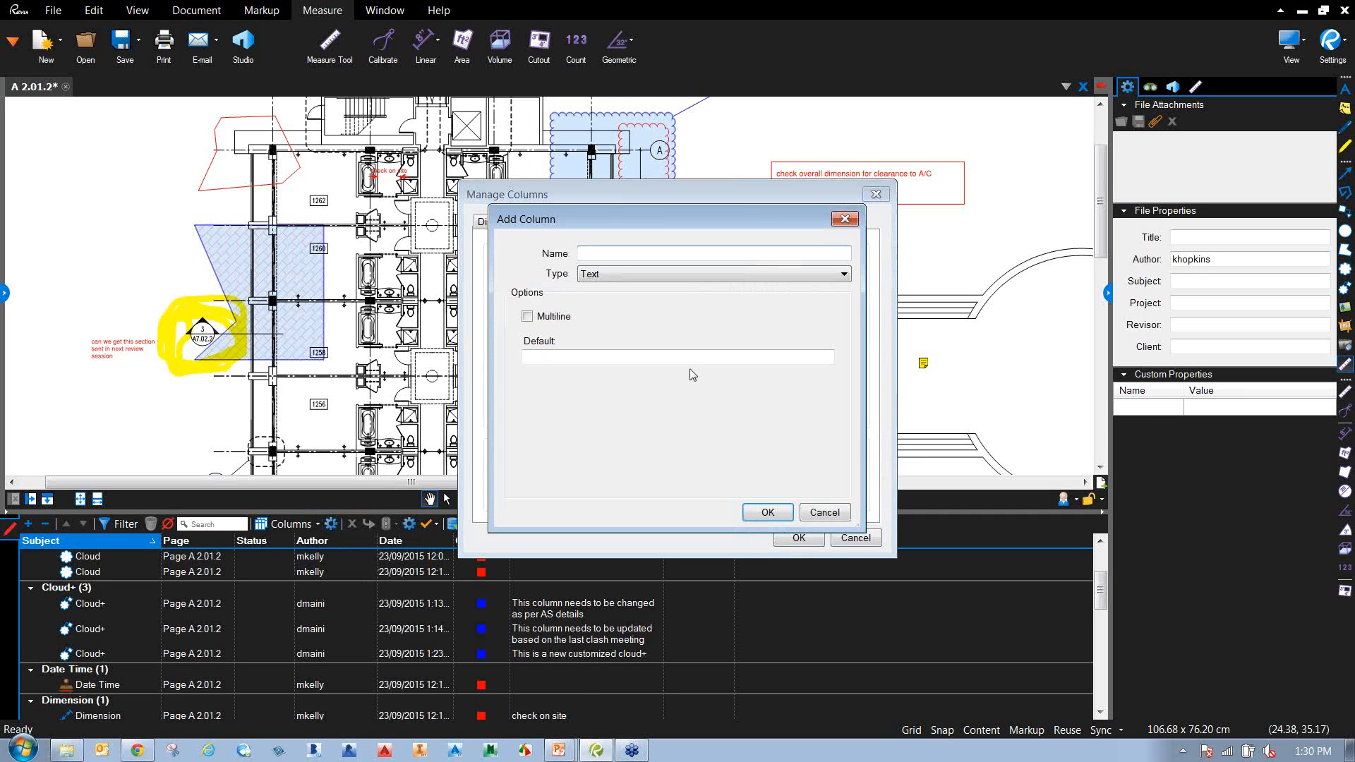
{"action": "type", "text": "RFI"}
{"action": "left_click", "coordinate": [711, 276]}
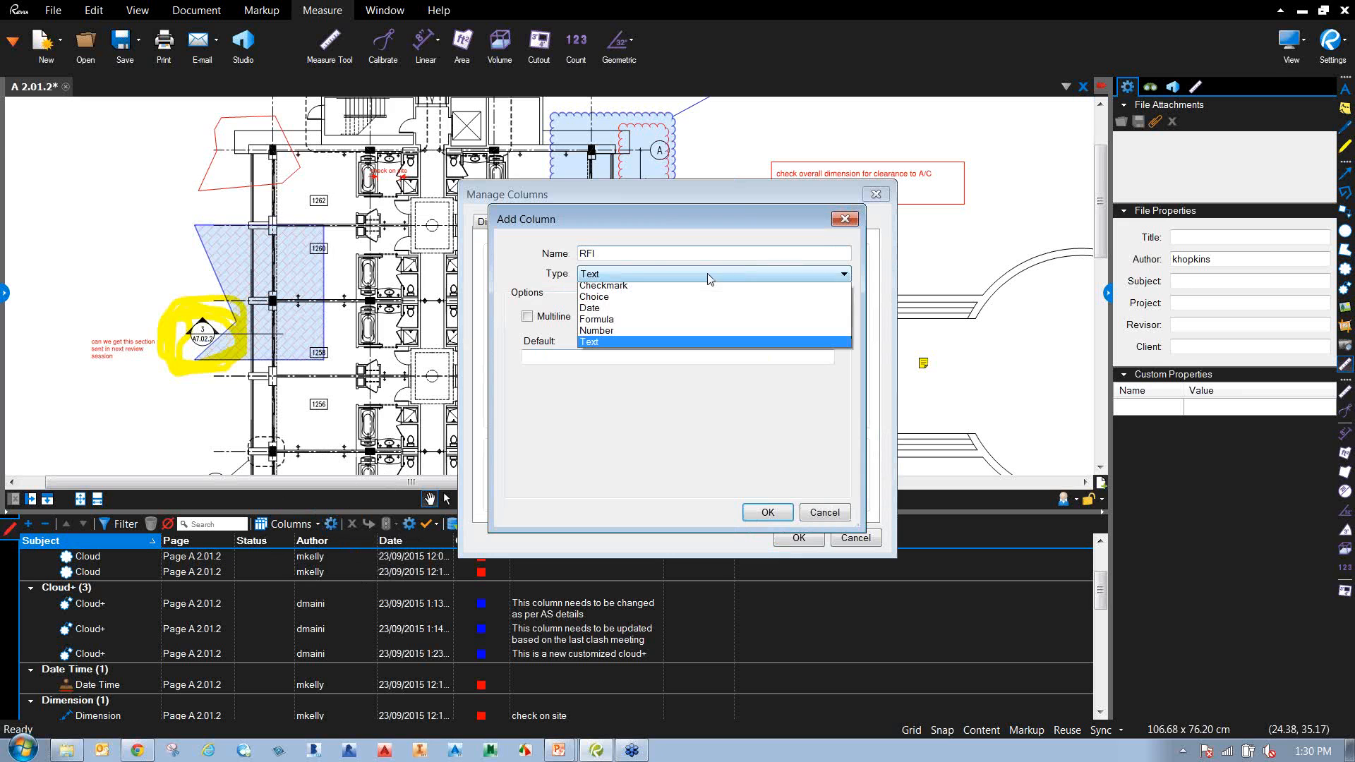
{"action": "left_click", "coordinate": [641, 301]}
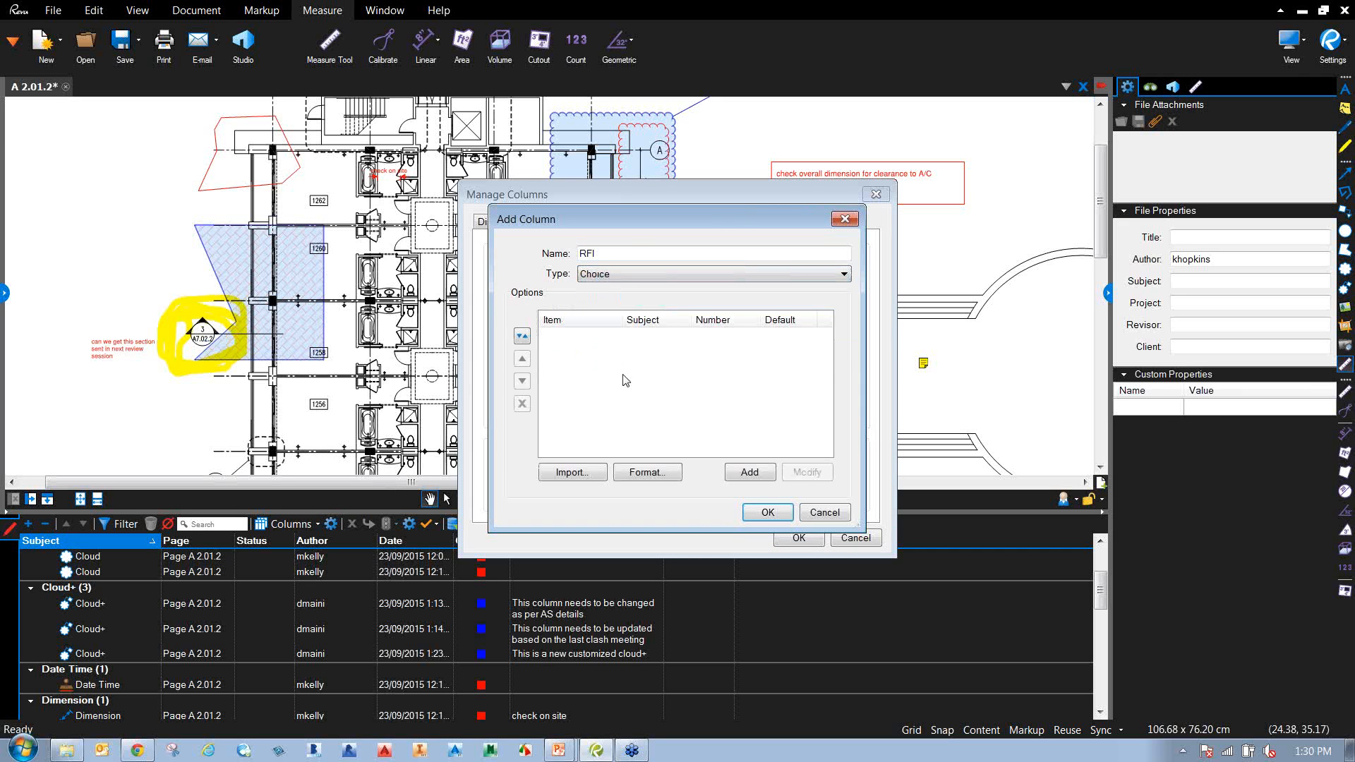
Add the RFI choices Archi RFI (subject Architect) and Structure RFI (subject Structure).
{"action": "left_click", "coordinate": [752, 472]}
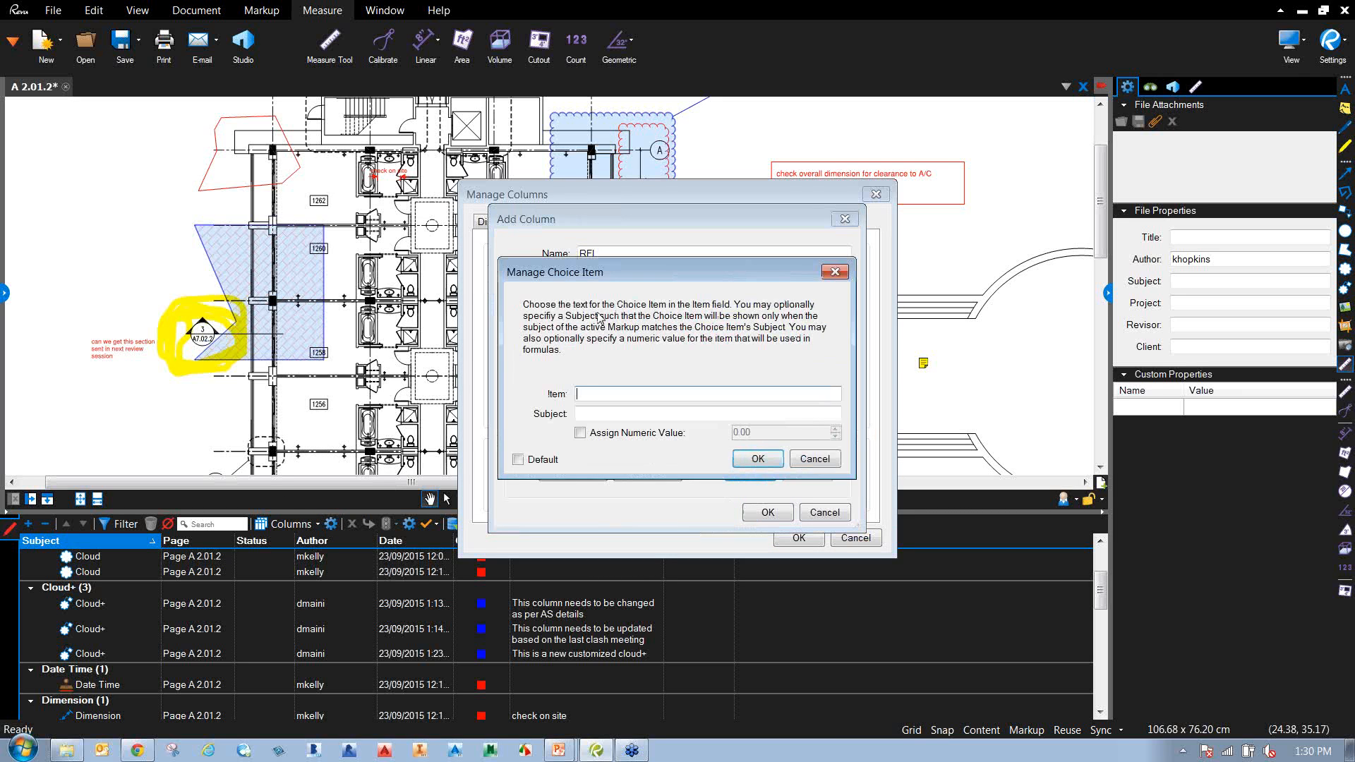
{"action": "type", "text": "Archi RFI"}
{"action": "key", "text": "Tab"}
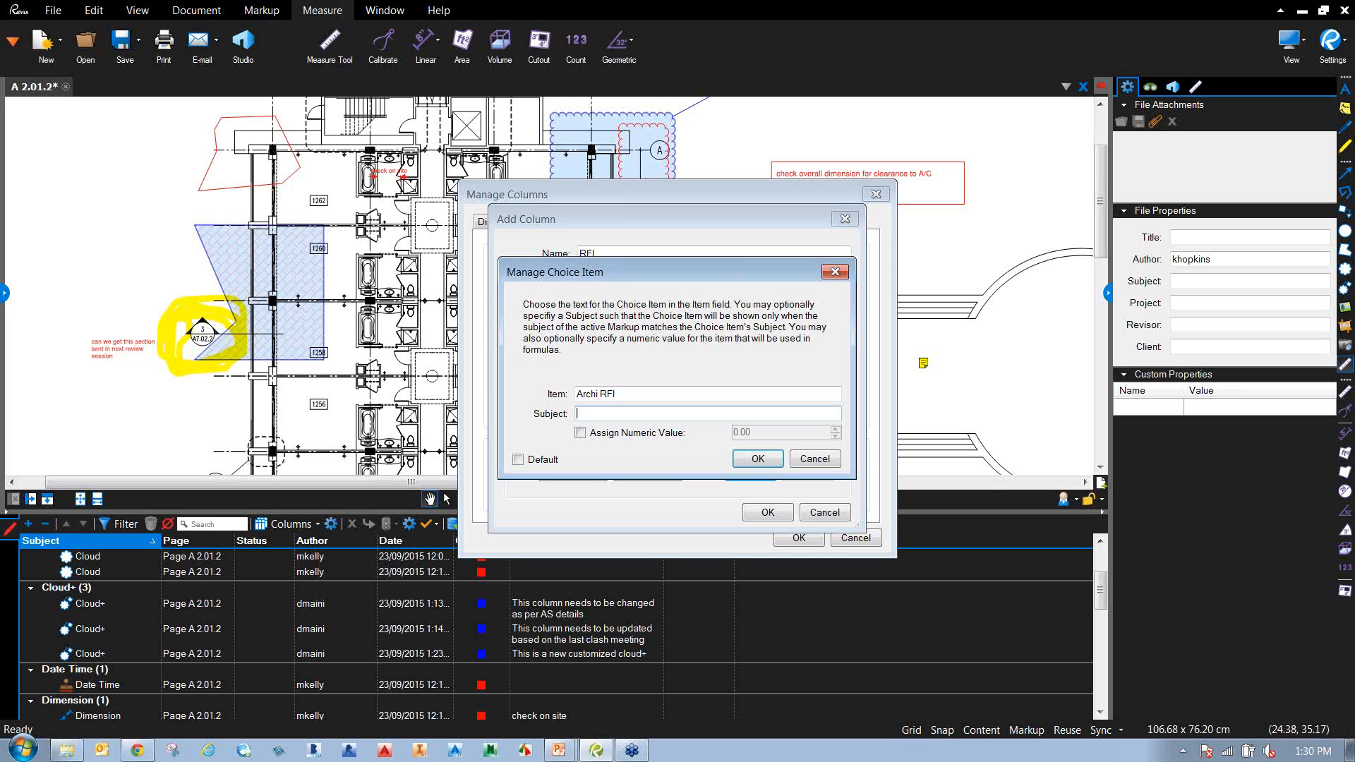
{"action": "type", "text": "Architect"}
{"action": "left_click", "coordinate": [758, 459]}
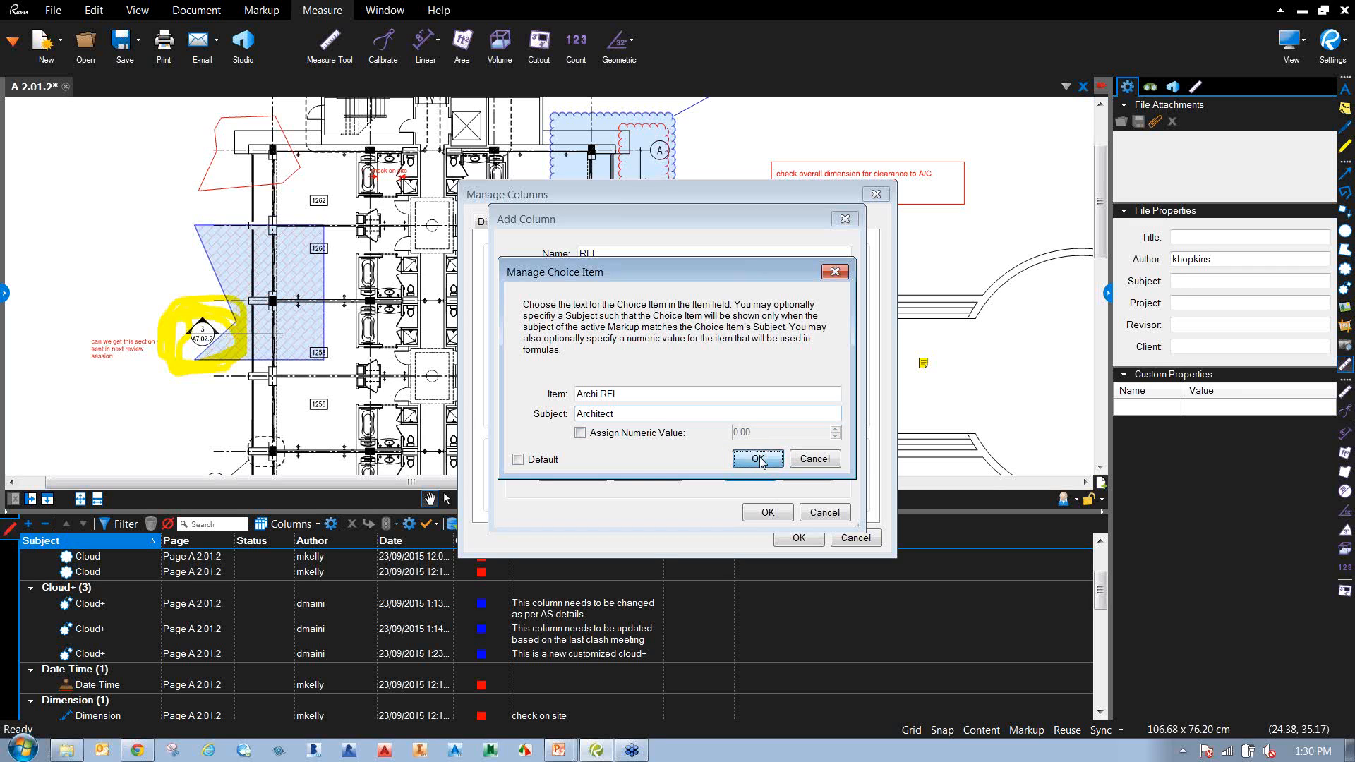
{"action": "left_click", "coordinate": [750, 472]}
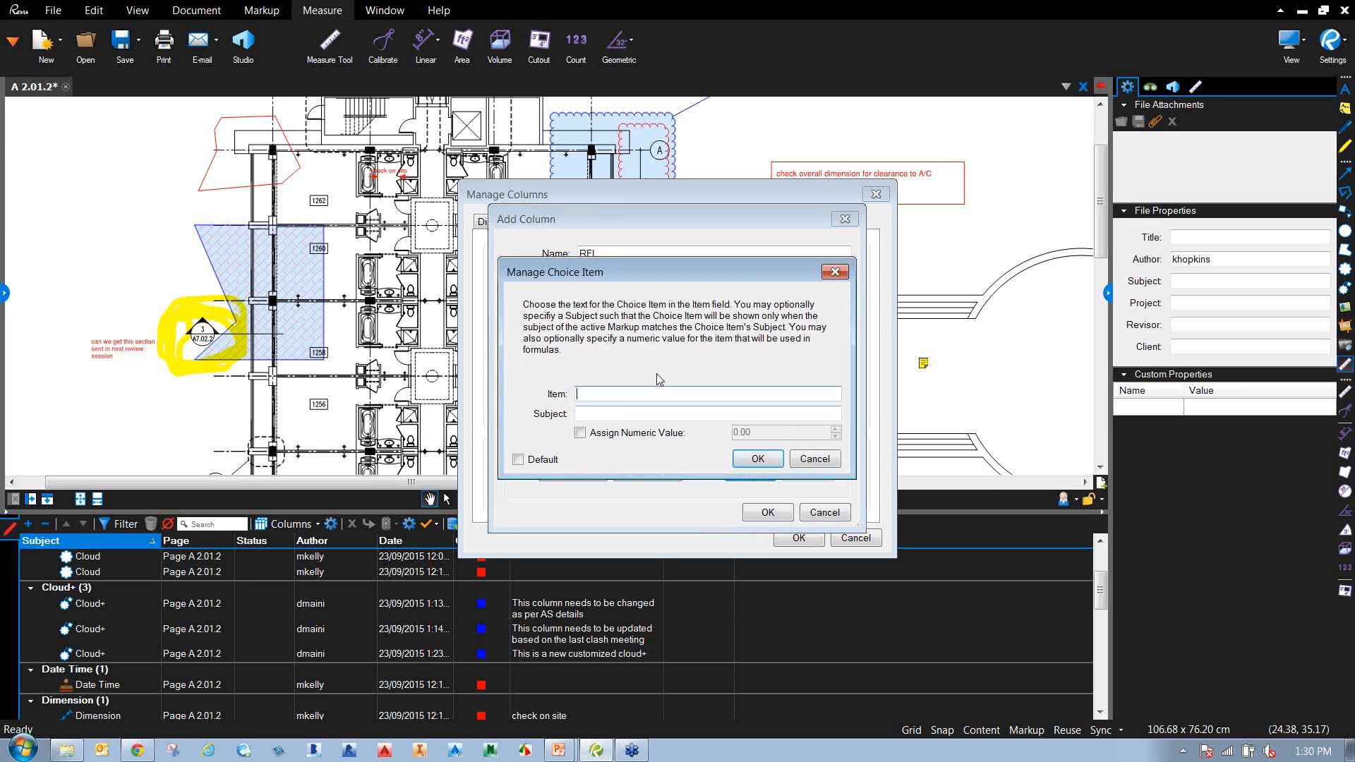
{"action": "type", "text": "Structuer"}
{"action": "key", "text": "Tab"}
{"action": "type", "text": "Streuc"}
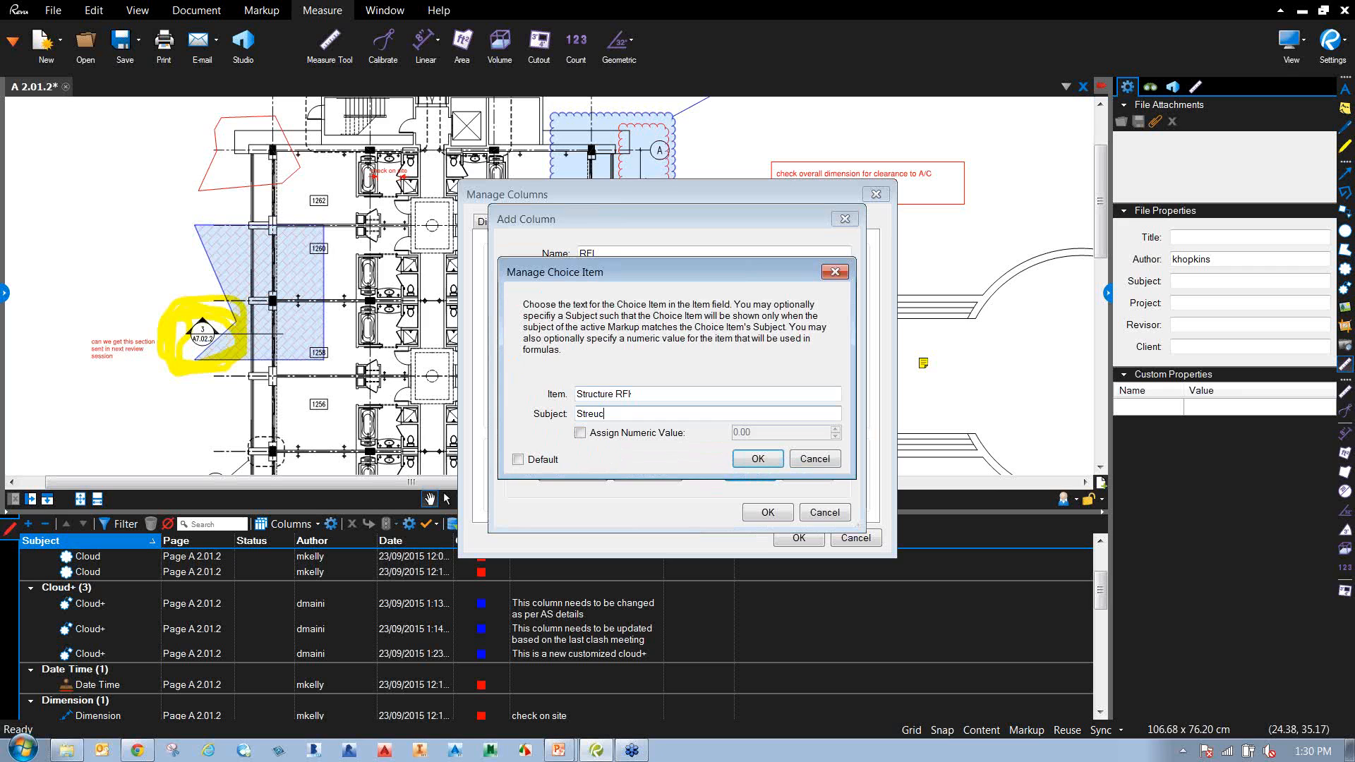
{"action": "key", "text": "BackSpace"}
{"action": "key", "text": "BackSpace"}
{"action": "key", "text": "BackSpace"}
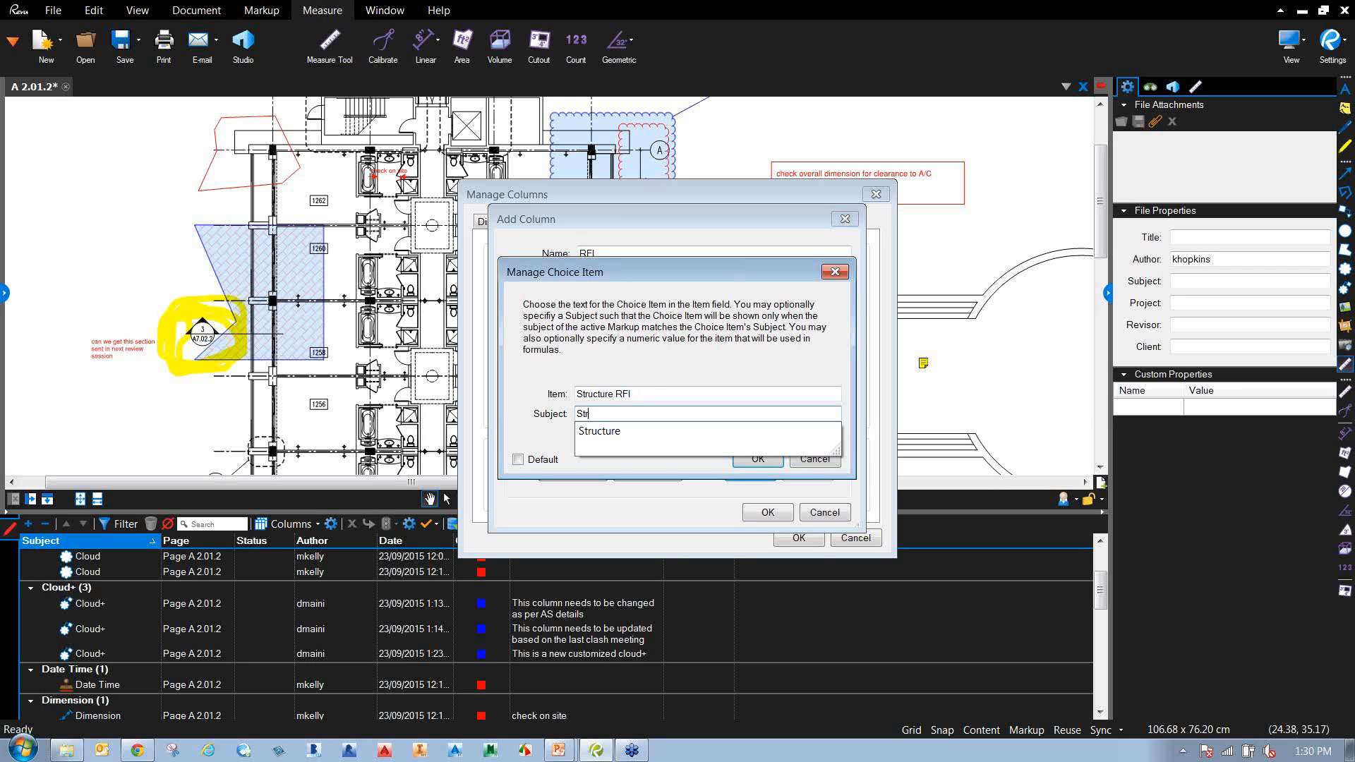
{"action": "key", "text": "Return"}
{"action": "left_click", "coordinate": [757, 460]}
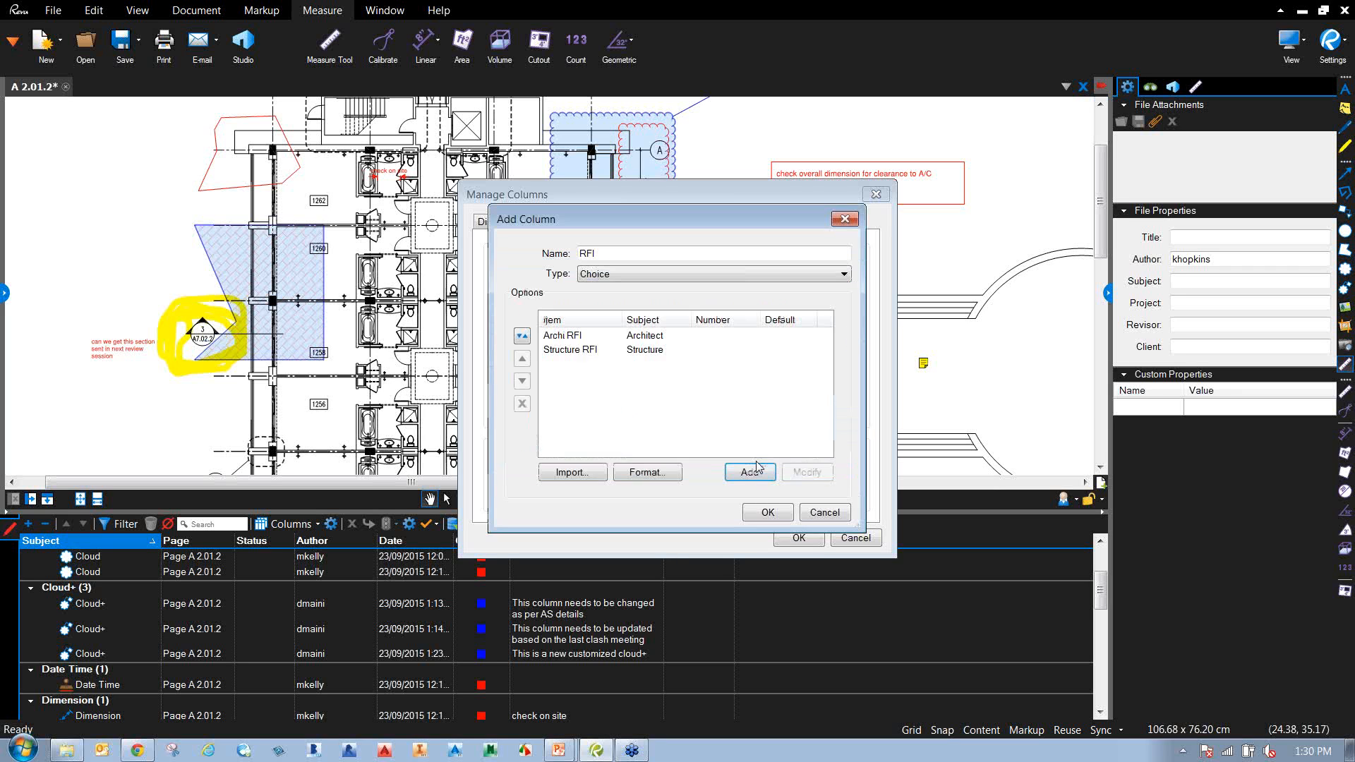
Add a Services RFI choice and apply the new RFI column to the markup list.
{"action": "left_click", "coordinate": [768, 474]}
{"action": "type", "text": "Services RFI"}
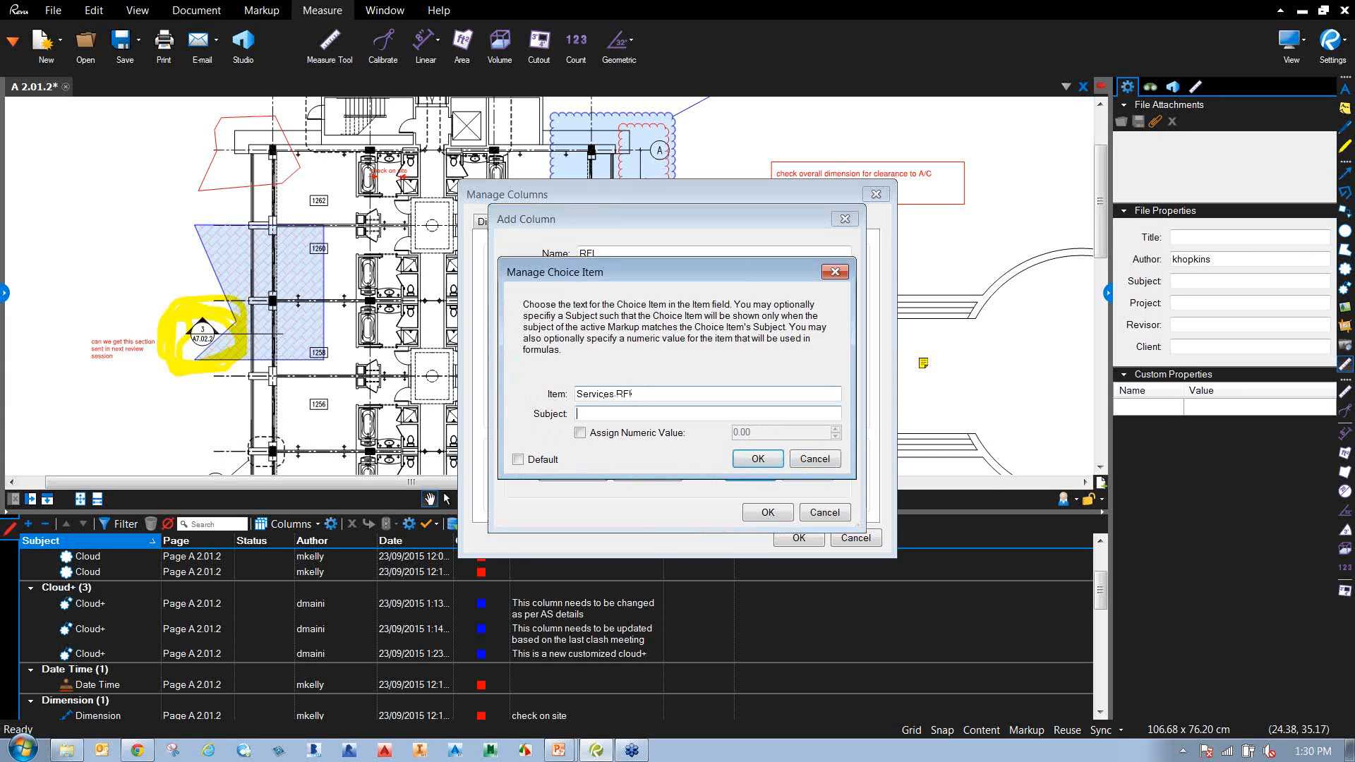
{"action": "left_click", "coordinate": [752, 460]}
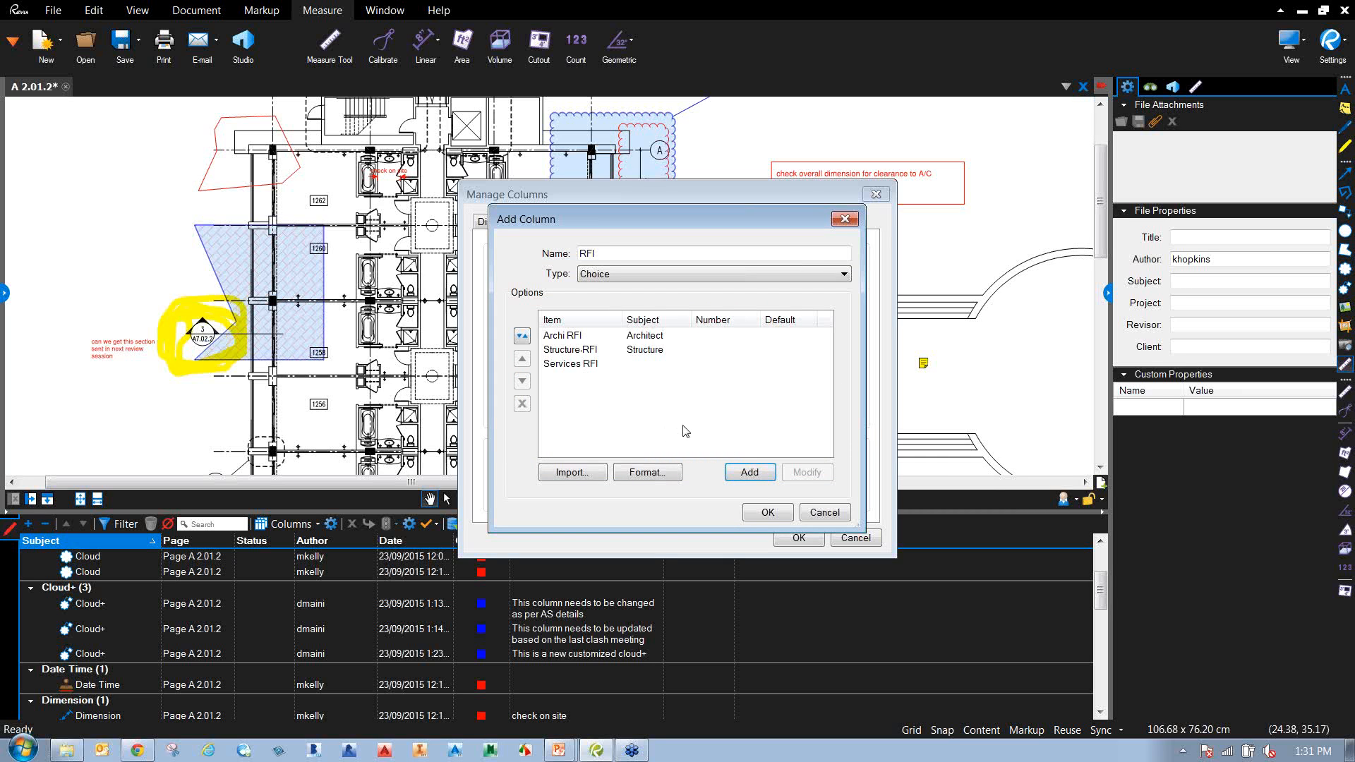
{"action": "left_click", "coordinate": [767, 512]}
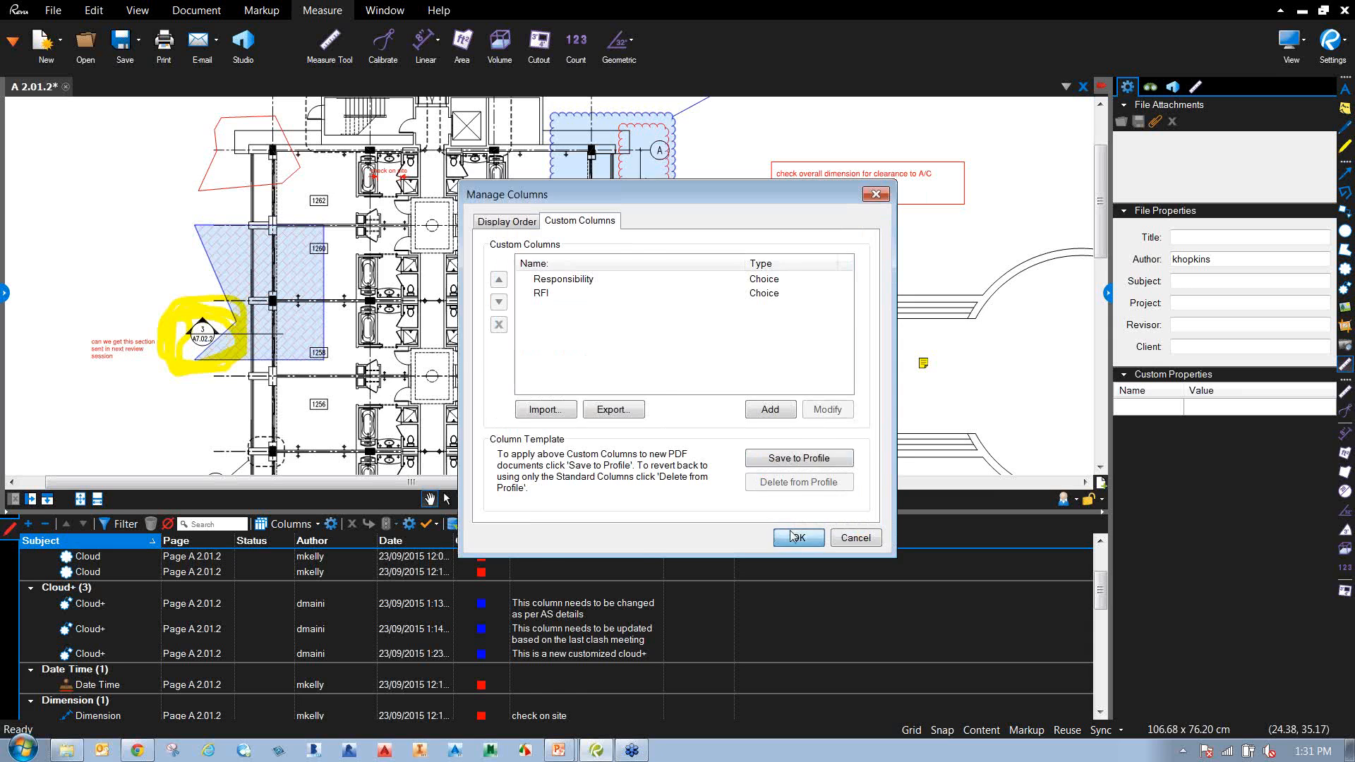
{"action": "left_click", "coordinate": [795, 537]}
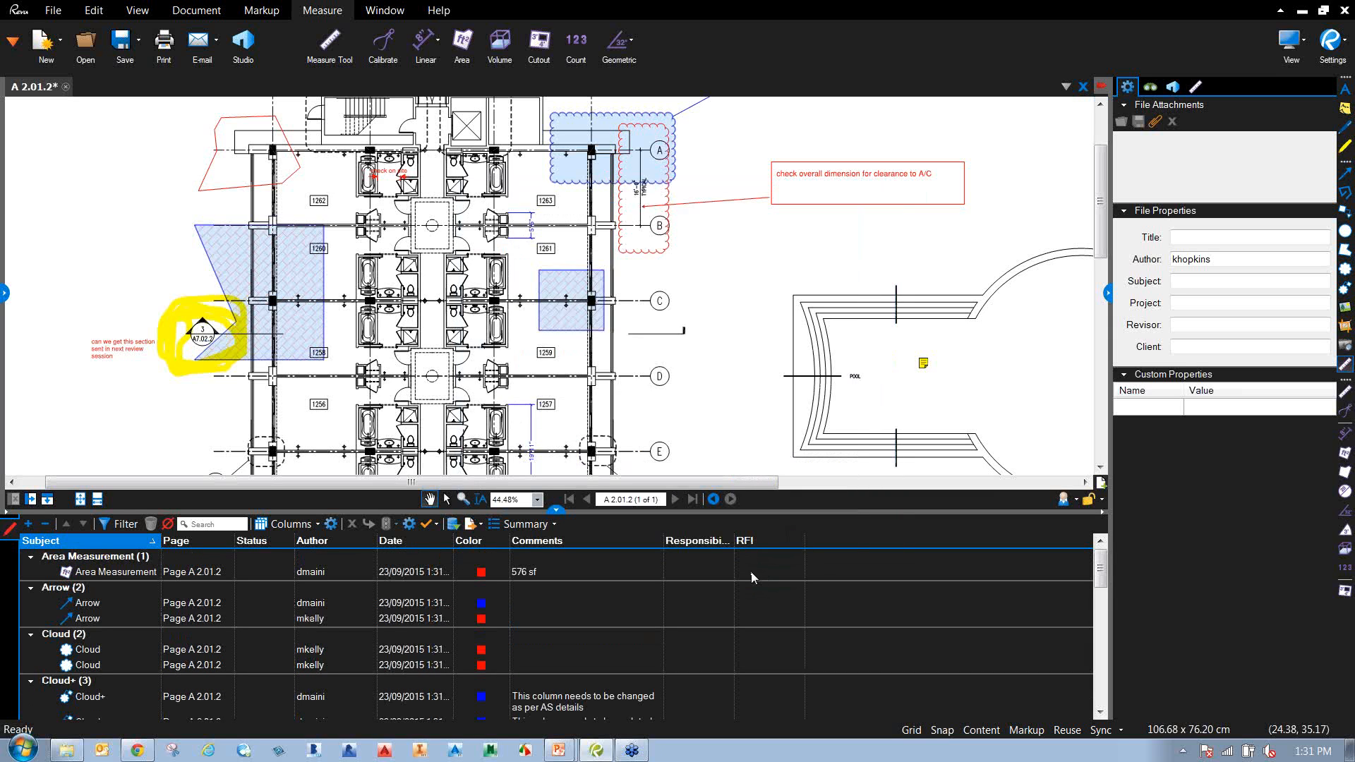
{"action": "left_click", "coordinate": [128, 570]}
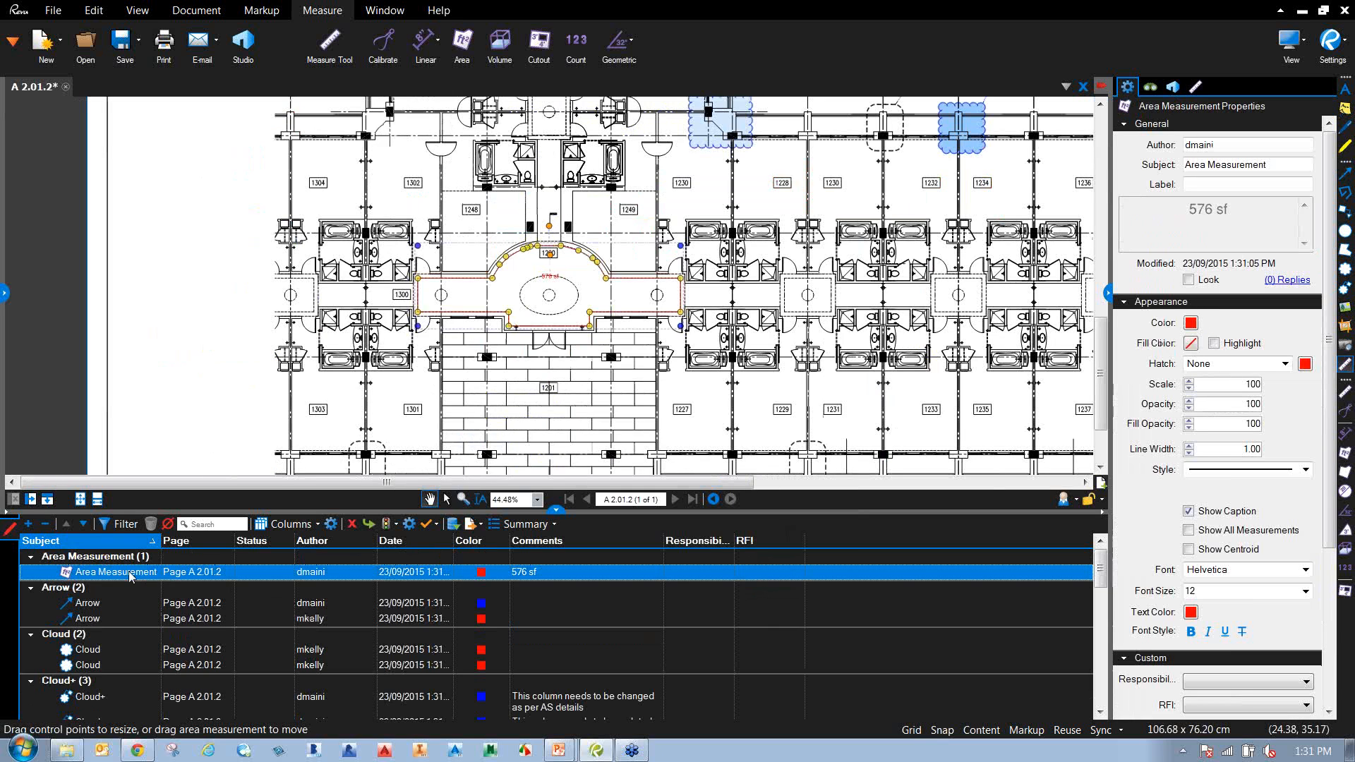
{"action": "left_click", "coordinate": [797, 574]}
{"action": "left_click", "coordinate": [796, 572]}
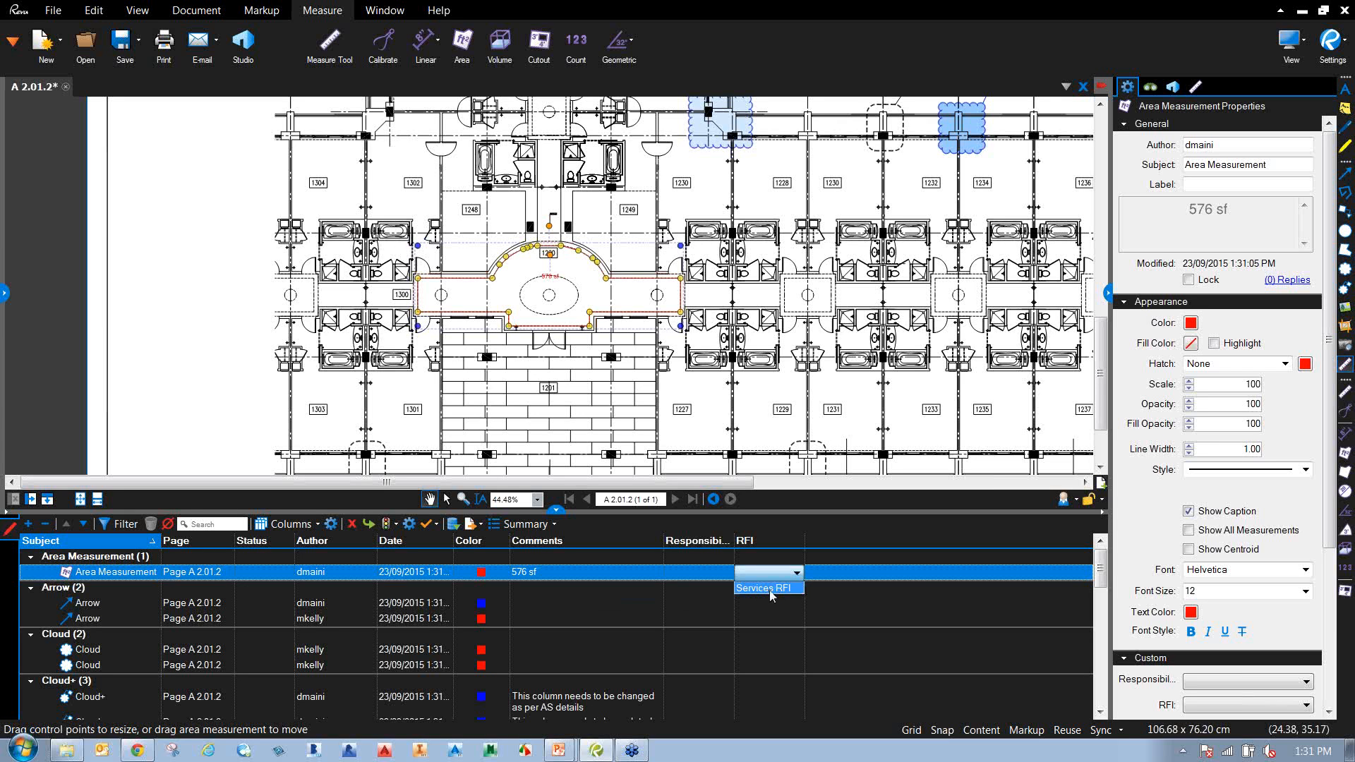
{"action": "left_click", "coordinate": [331, 524]}
{"action": "left_click", "coordinate": [331, 524]}
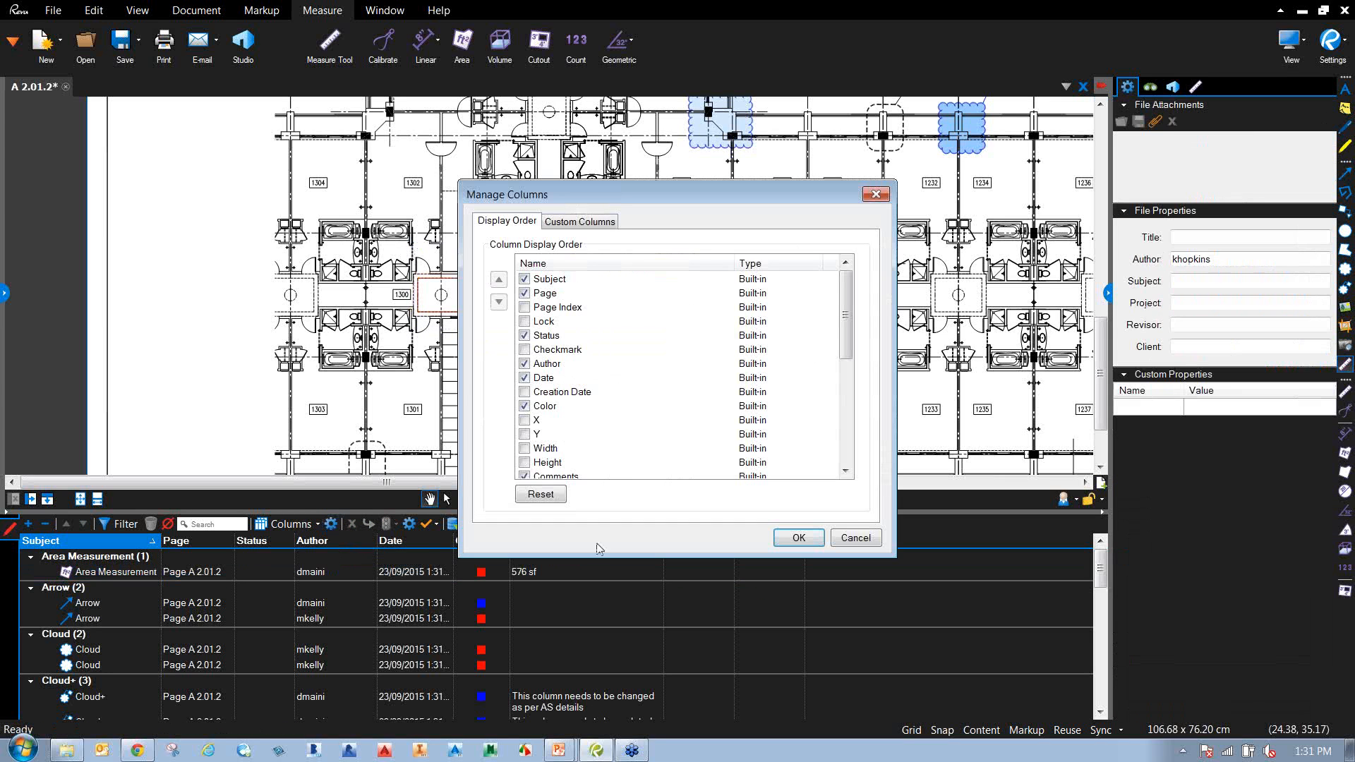
{"action": "left_click", "coordinate": [590, 223]}
{"action": "double_click", "coordinate": [552, 294]}
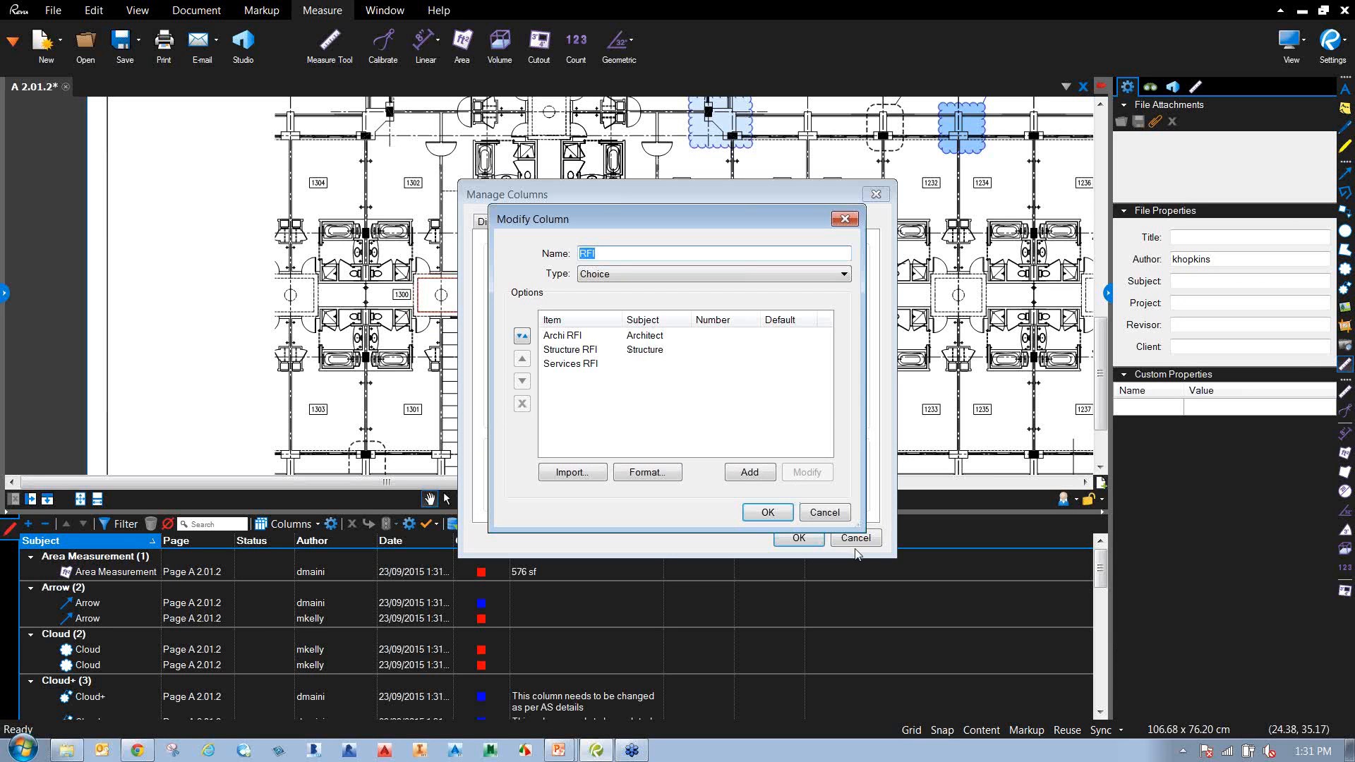
{"action": "left_click", "coordinate": [832, 522]}
{"action": "left_click", "coordinate": [855, 538]}
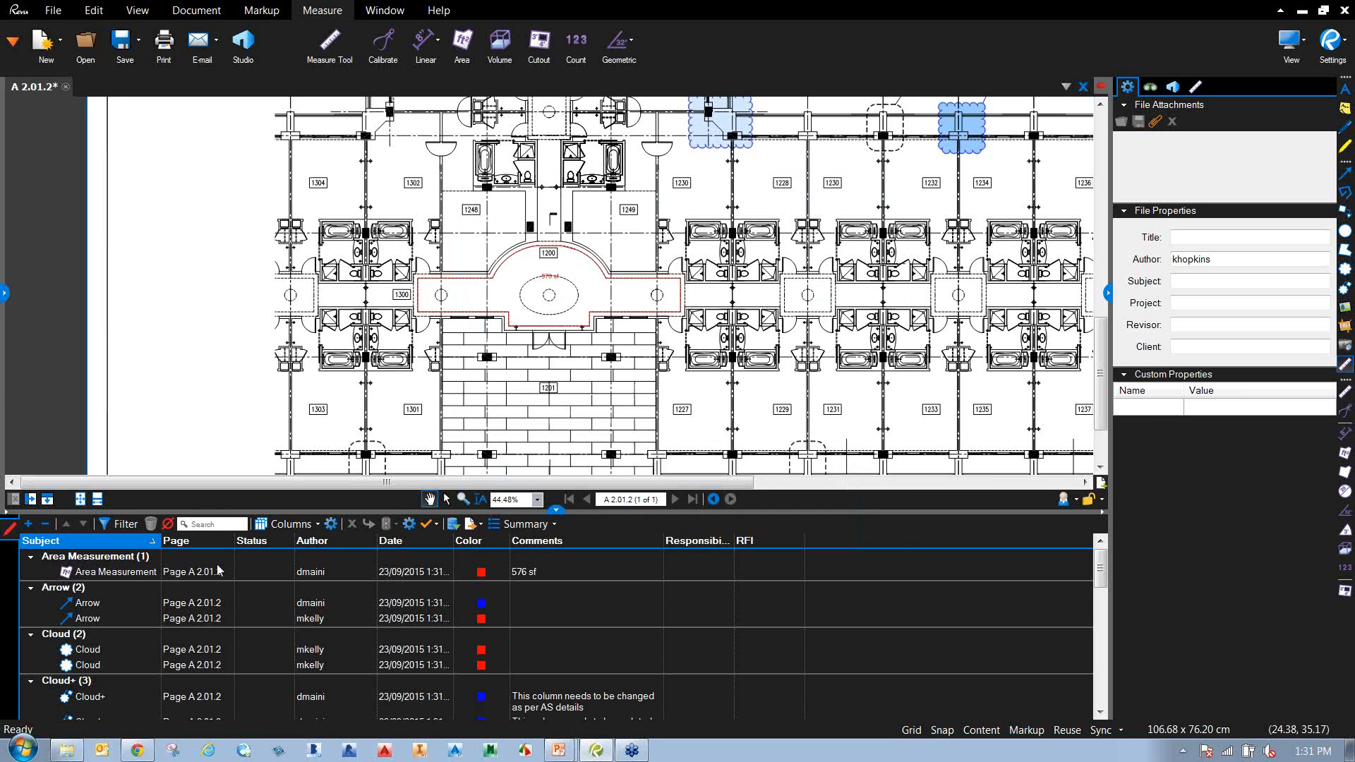
Change the 576 sf area measurement's subject to Architect and check its RFI choices.
{"action": "left_click", "coordinate": [120, 573]}
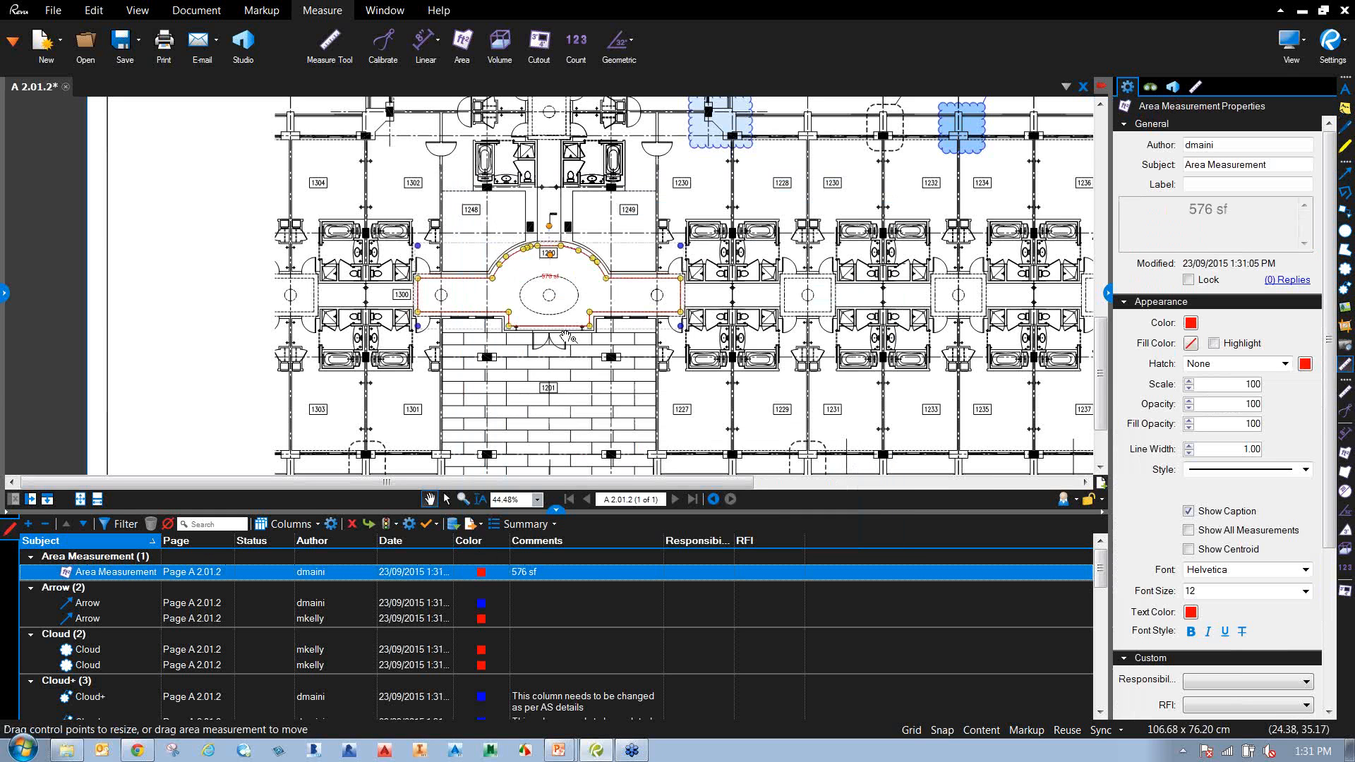
{"action": "left_click_drag", "start_coordinate": [1275, 168], "coordinate": [1137, 165]}
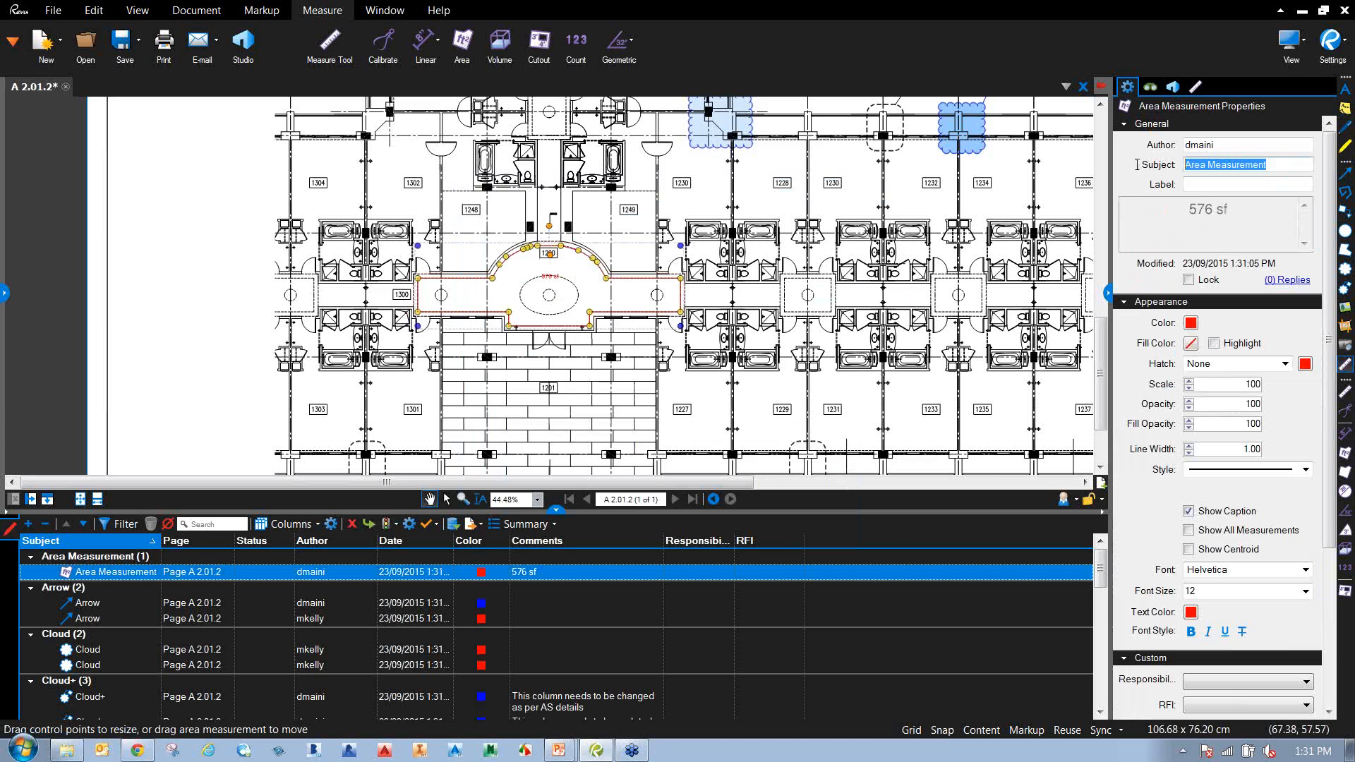
{"action": "type", "text": "Architect"}
{"action": "key", "text": "Return"}
{"action": "left_click", "coordinate": [752, 578]}
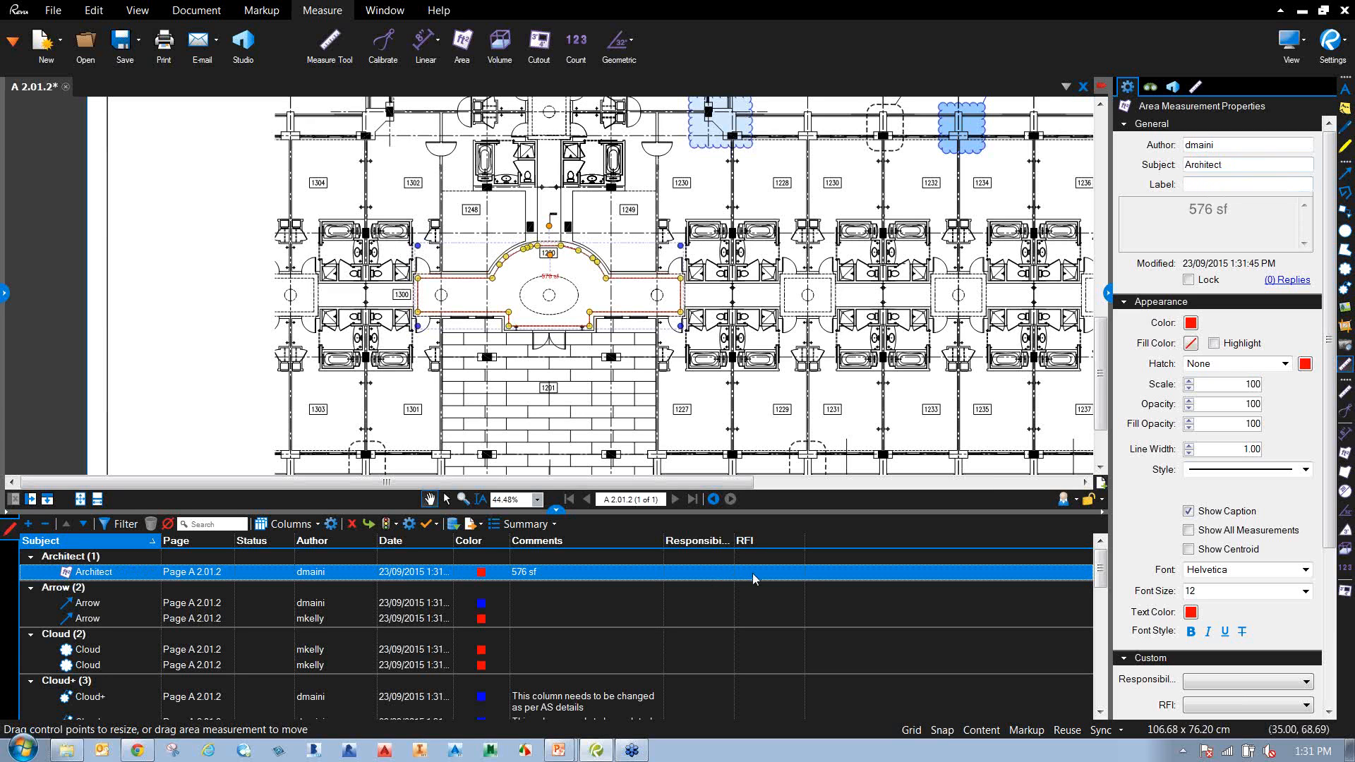
{"action": "left_click", "coordinate": [767, 576]}
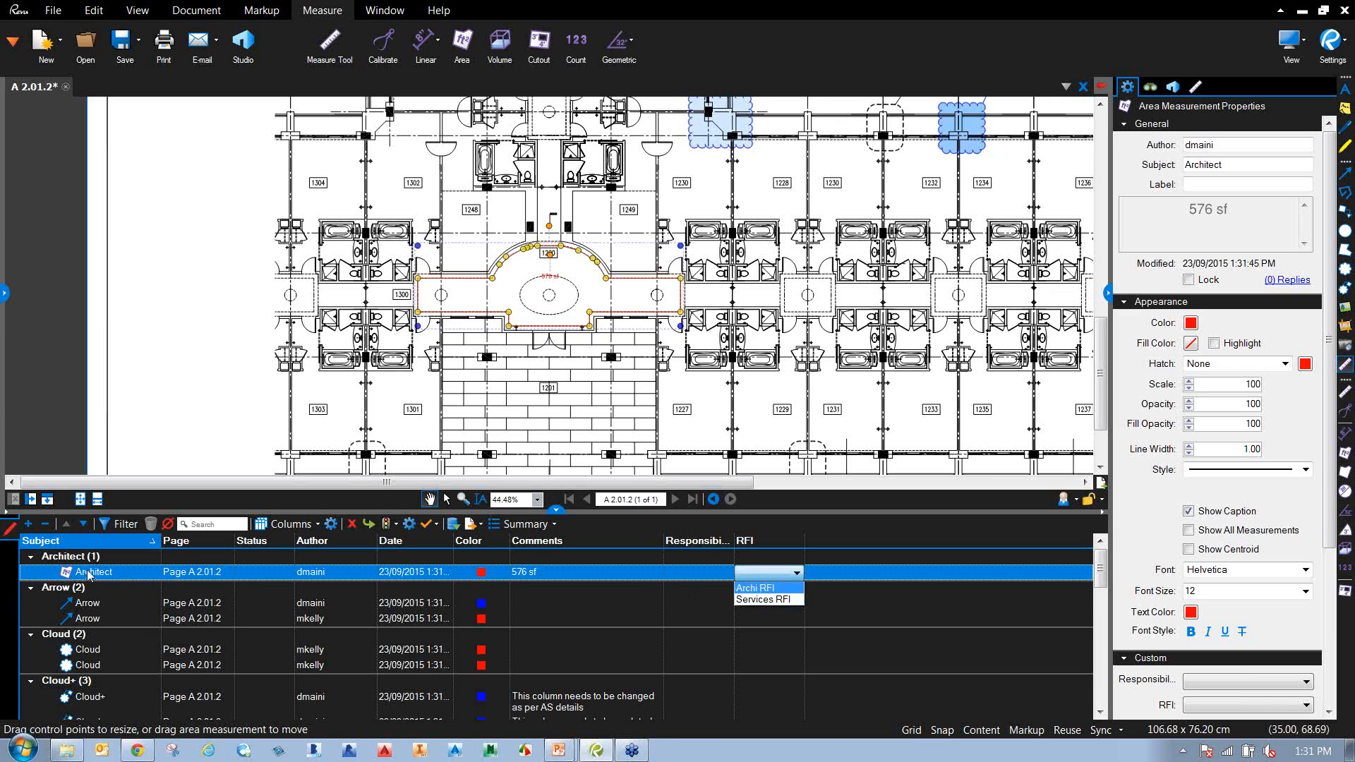
{"action": "left_click", "coordinate": [861, 598]}
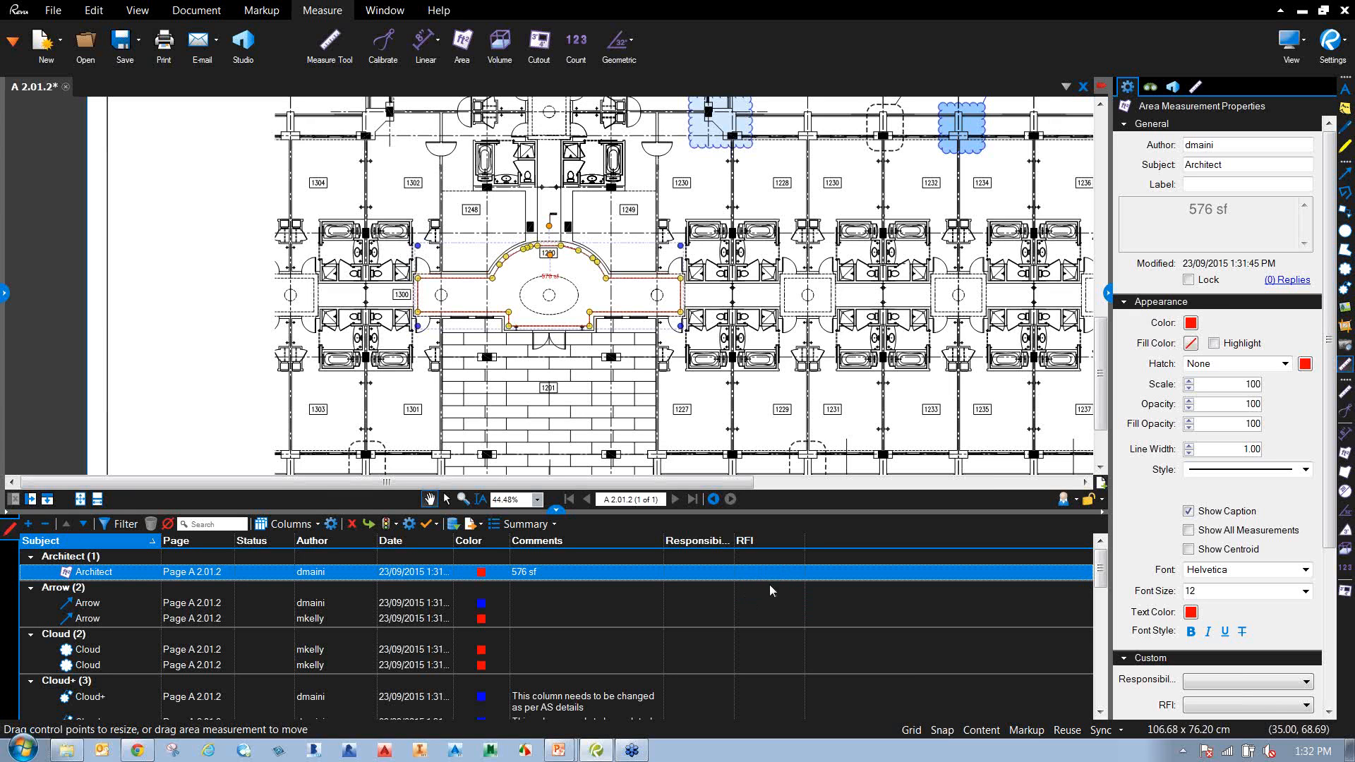
{"action": "left_click", "coordinate": [211, 367]}
Generate a Flow-style A4 portrait Markup Summary appended to the current A 2.01.2 PDF.
{"action": "scroll", "coordinate": [388, 316], "scroll_direction": "down", "scroll_amount": 3}
{"action": "left_click_drag", "start_coordinate": [388, 314], "coordinate": [356, 389]}
{"action": "scroll", "coordinate": [297, 325], "scroll_direction": "down", "scroll_amount": 1}
{"action": "left_click_drag", "start_coordinate": [289, 300], "coordinate": [298, 313]}
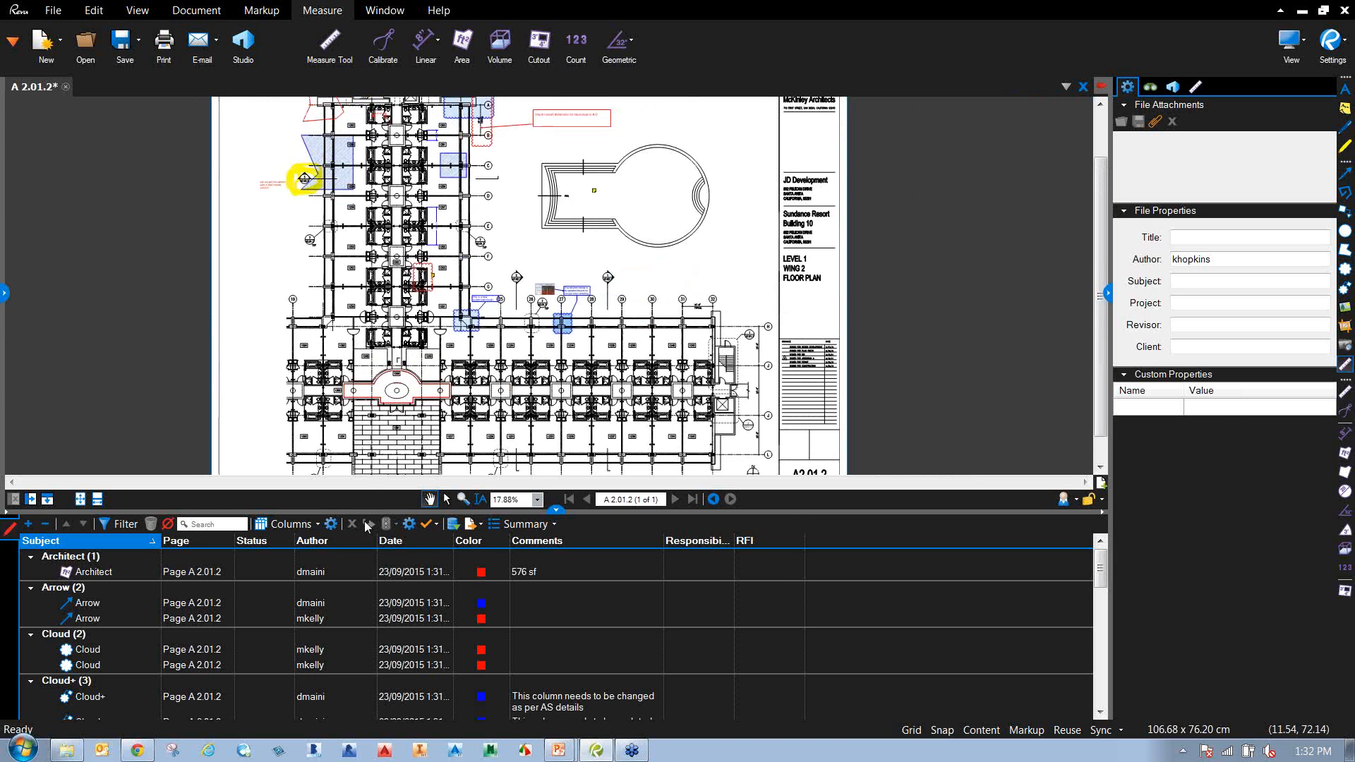
{"action": "left_click", "coordinate": [553, 525]}
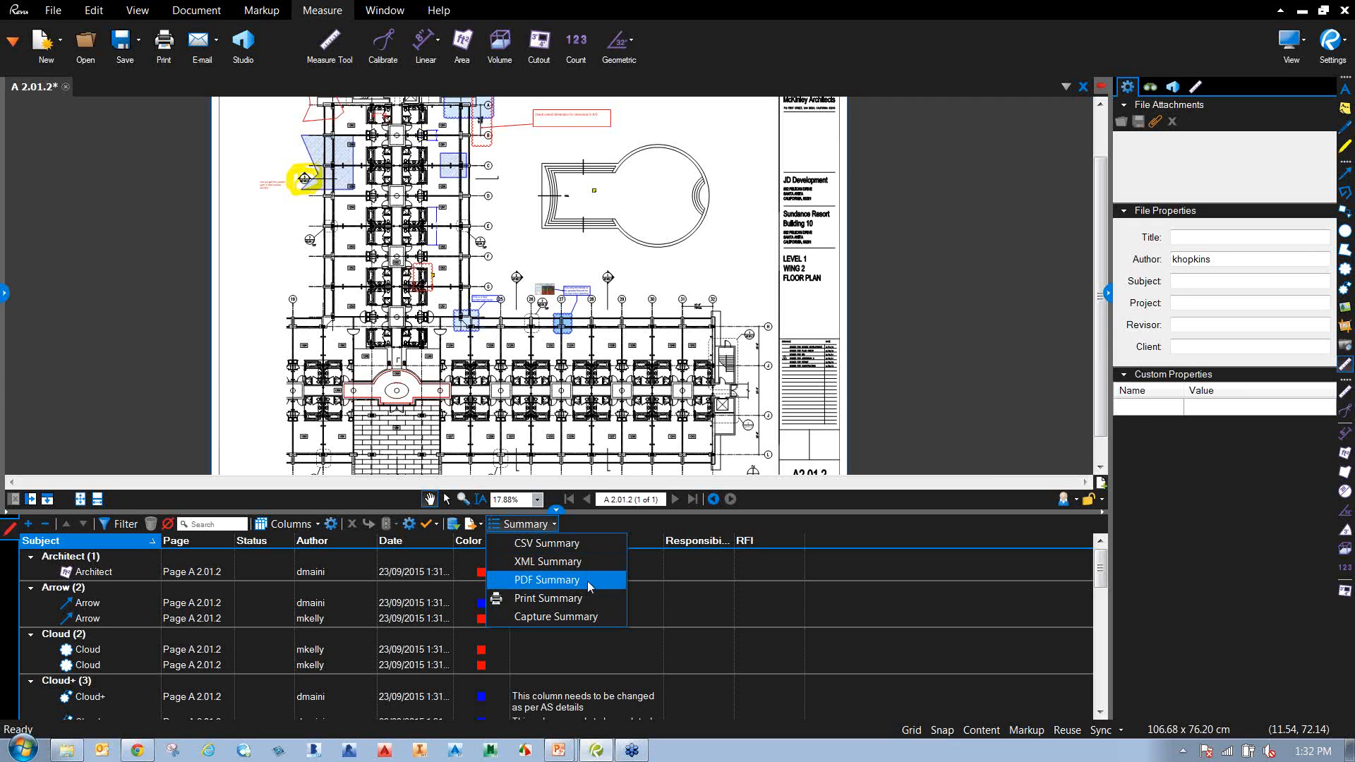
{"action": "left_click", "coordinate": [550, 580]}
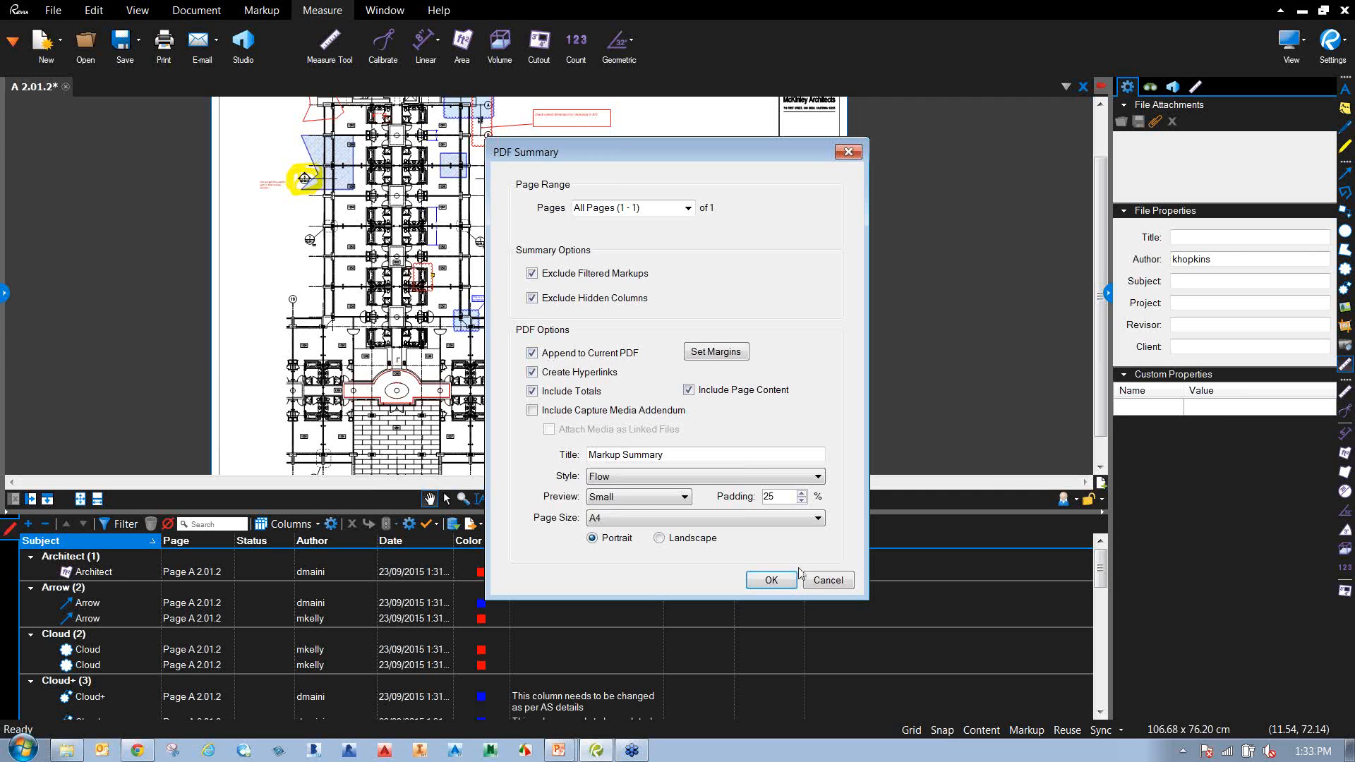
{"action": "left_click", "coordinate": [771, 580]}
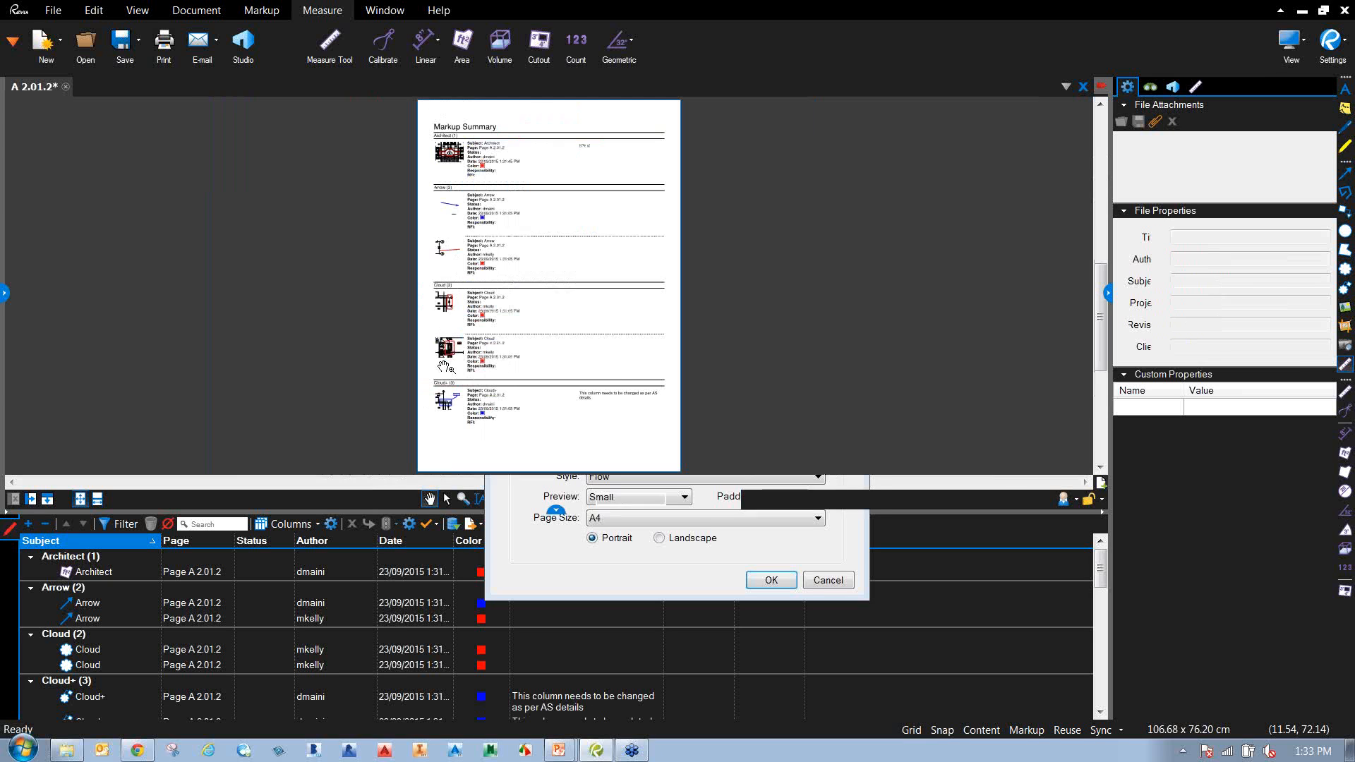
Show the page thumbnails as a small two-column grid and give the page view more height.
{"action": "left_click", "coordinate": [5, 292]}
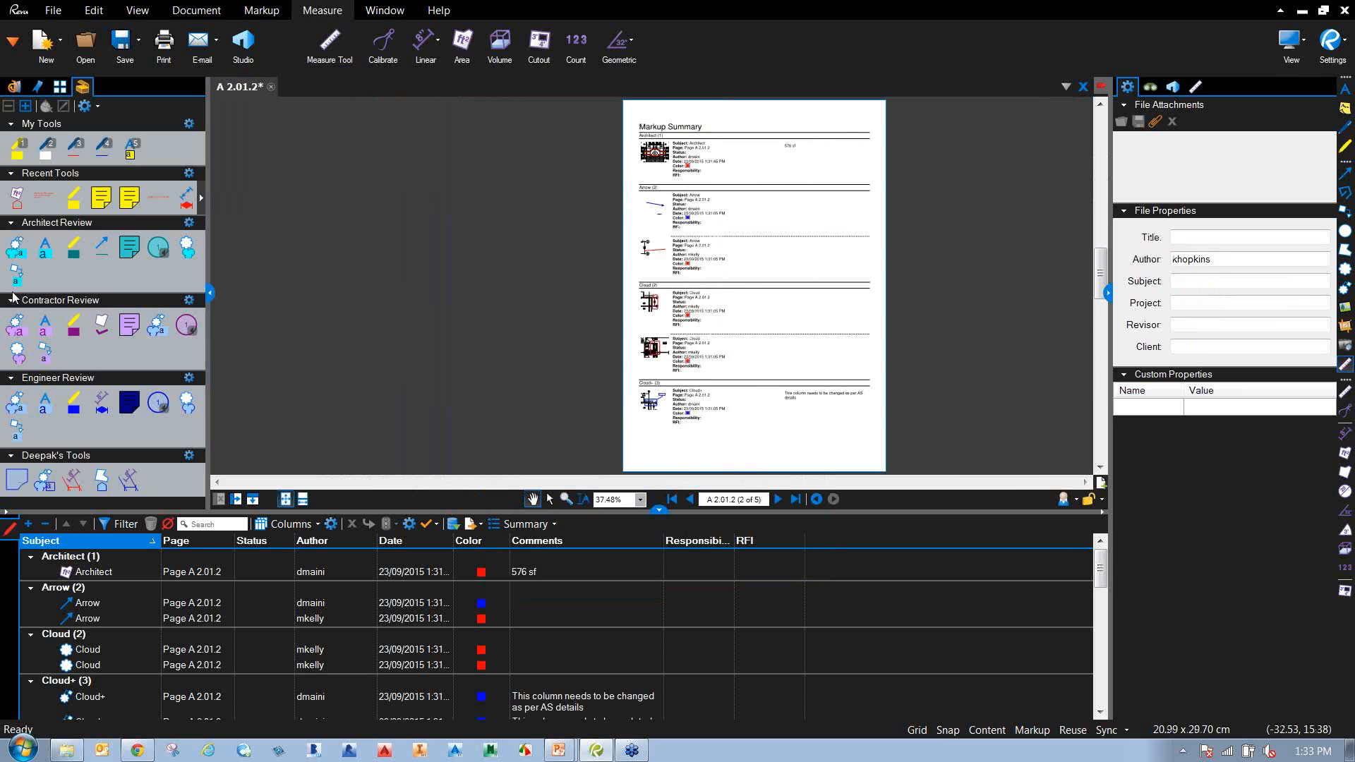
{"action": "left_click", "coordinate": [60, 87]}
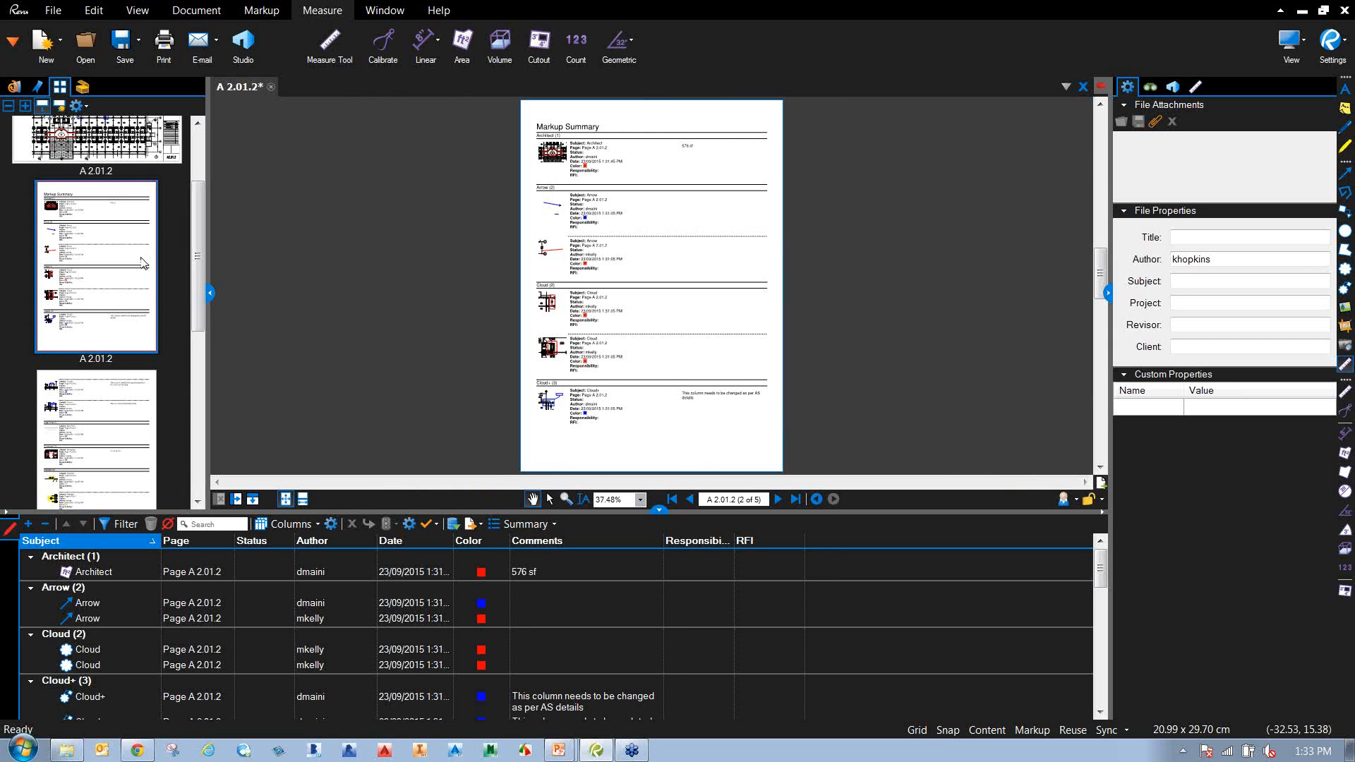
{"action": "scroll", "coordinate": [192, 286], "scroll_direction": "up", "scroll_amount": 2}
{"action": "left_click", "coordinate": [10, 107]}
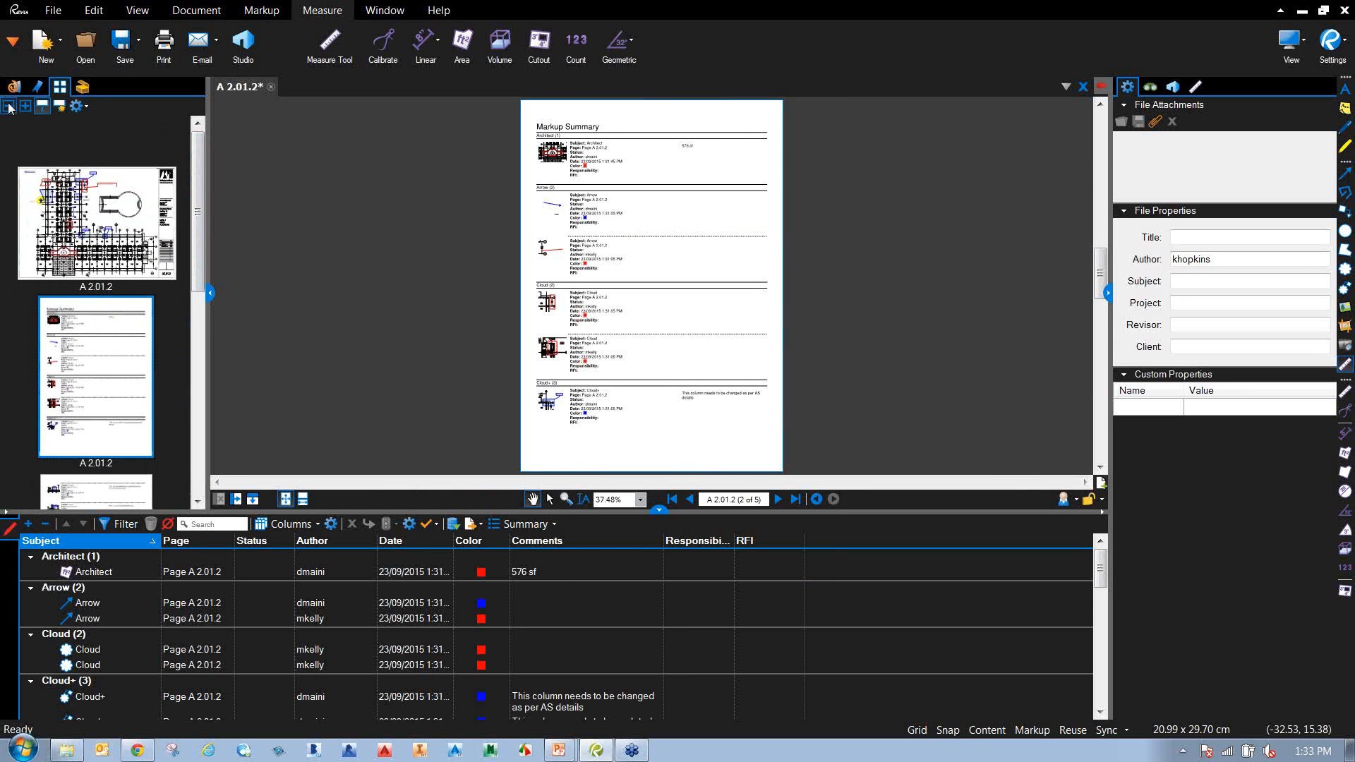
{"action": "left_click", "coordinate": [9, 106]}
{"action": "left_click", "coordinate": [10, 107]}
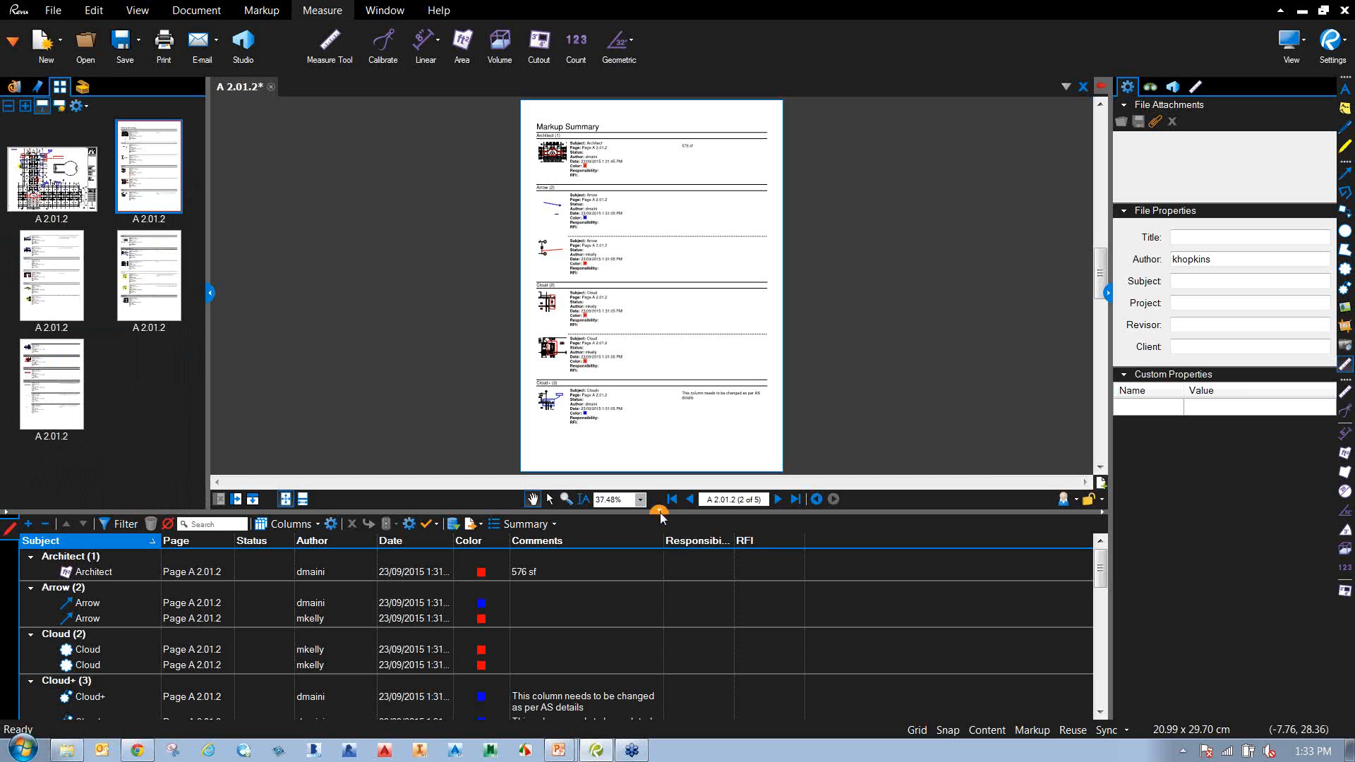
{"action": "left_click_drag", "start_coordinate": [674, 513], "coordinate": [674, 628]}
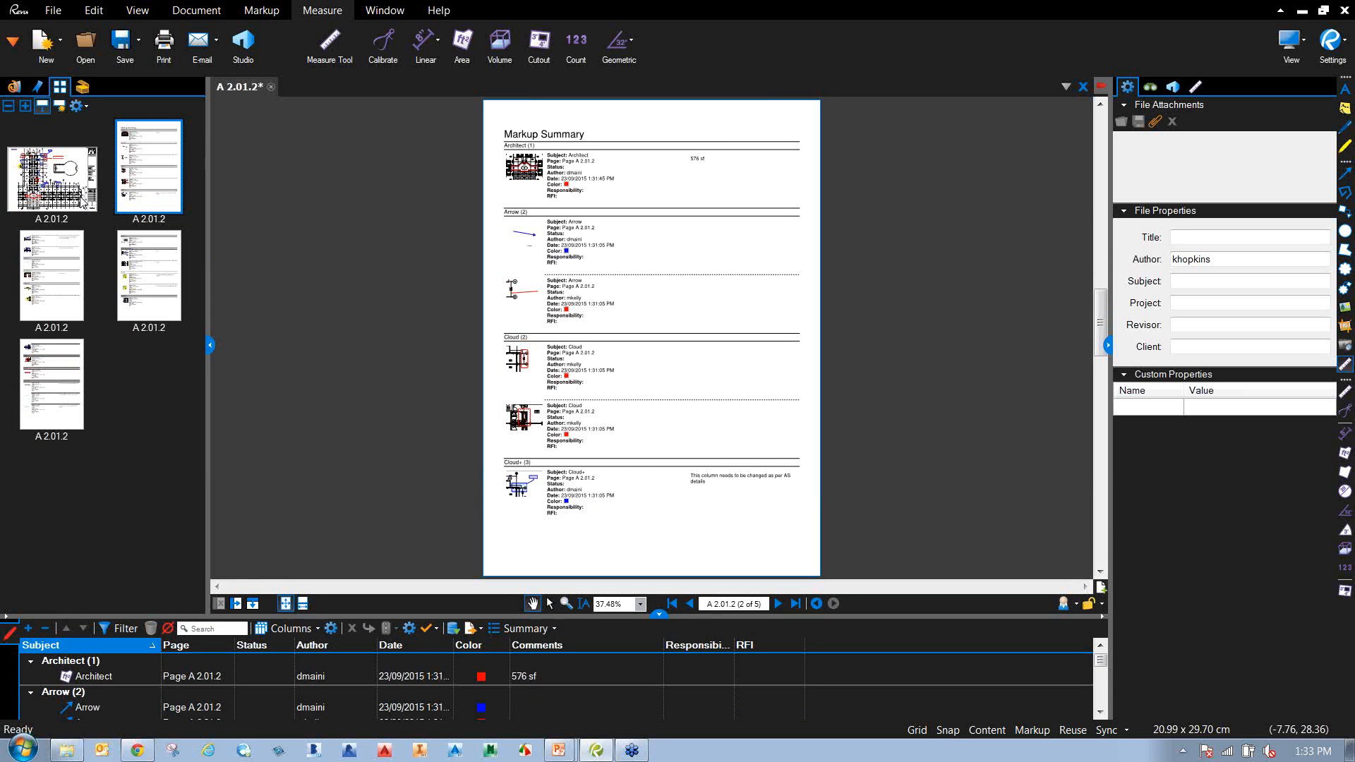
On summary page 3, follow the Cloud+ snapshot link to the drawing, then return.
{"action": "left_click", "coordinate": [59, 301]}
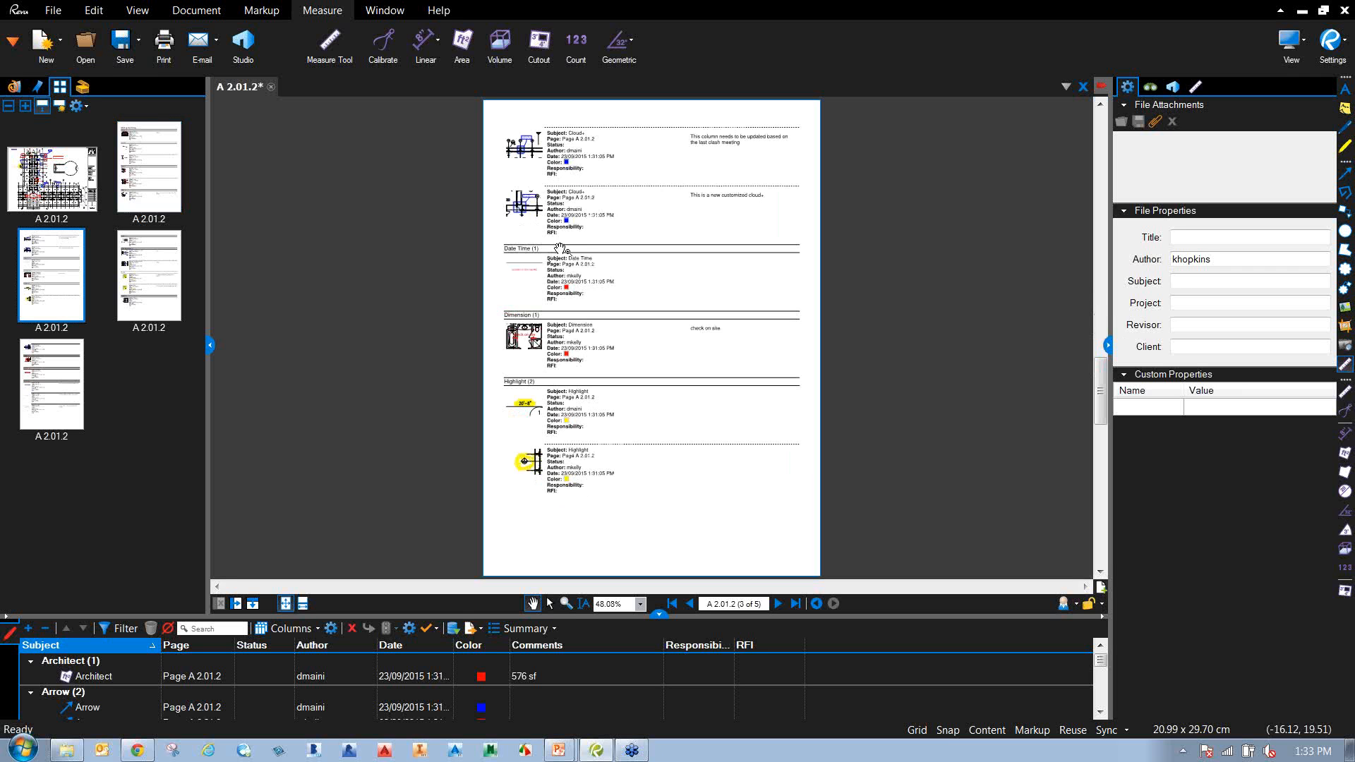
{"action": "scroll", "coordinate": [530, 198], "scroll_direction": "up", "scroll_amount": 1}
{"action": "scroll", "coordinate": [531, 199], "scroll_direction": "up", "scroll_amount": 5}
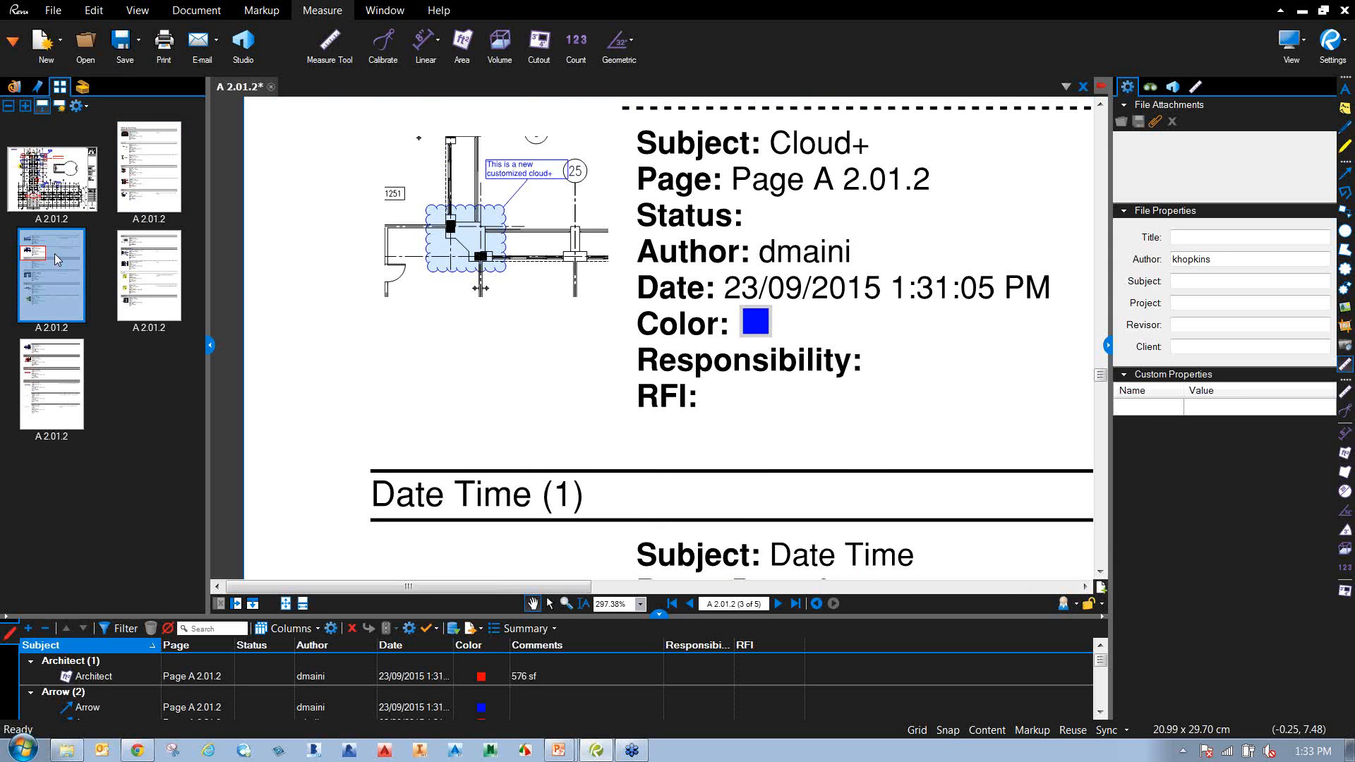
{"action": "left_click_drag", "start_coordinate": [674, 330], "coordinate": [685, 404]}
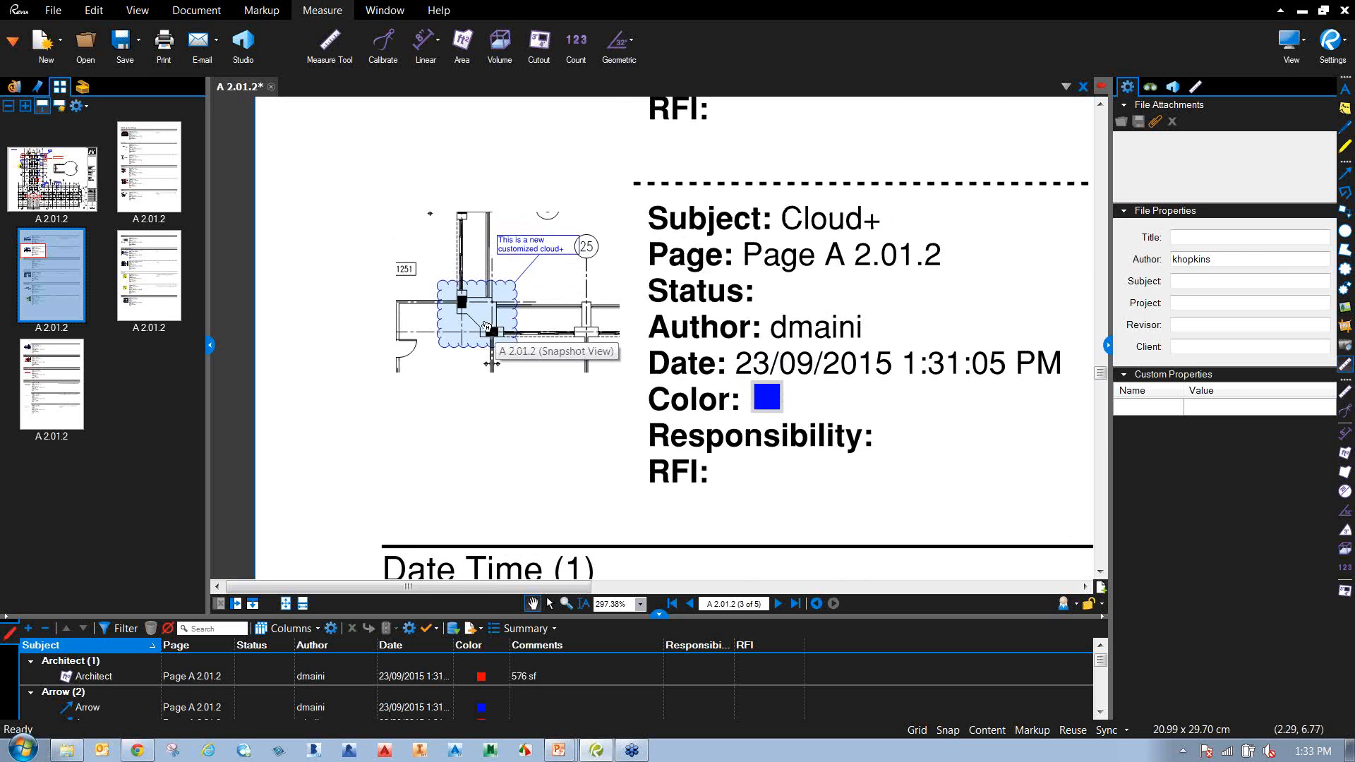
{"action": "left_click", "coordinate": [486, 326]}
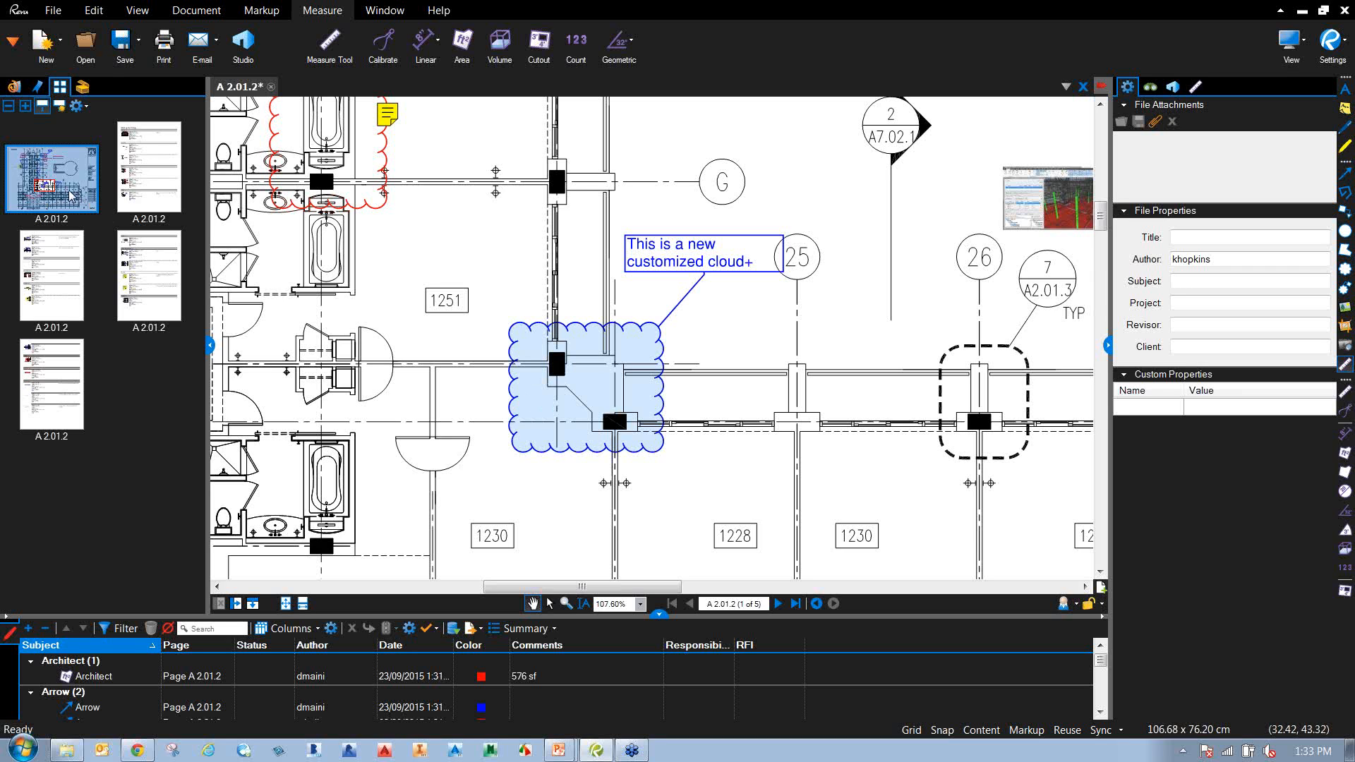
{"action": "left_click", "coordinate": [76, 290]}
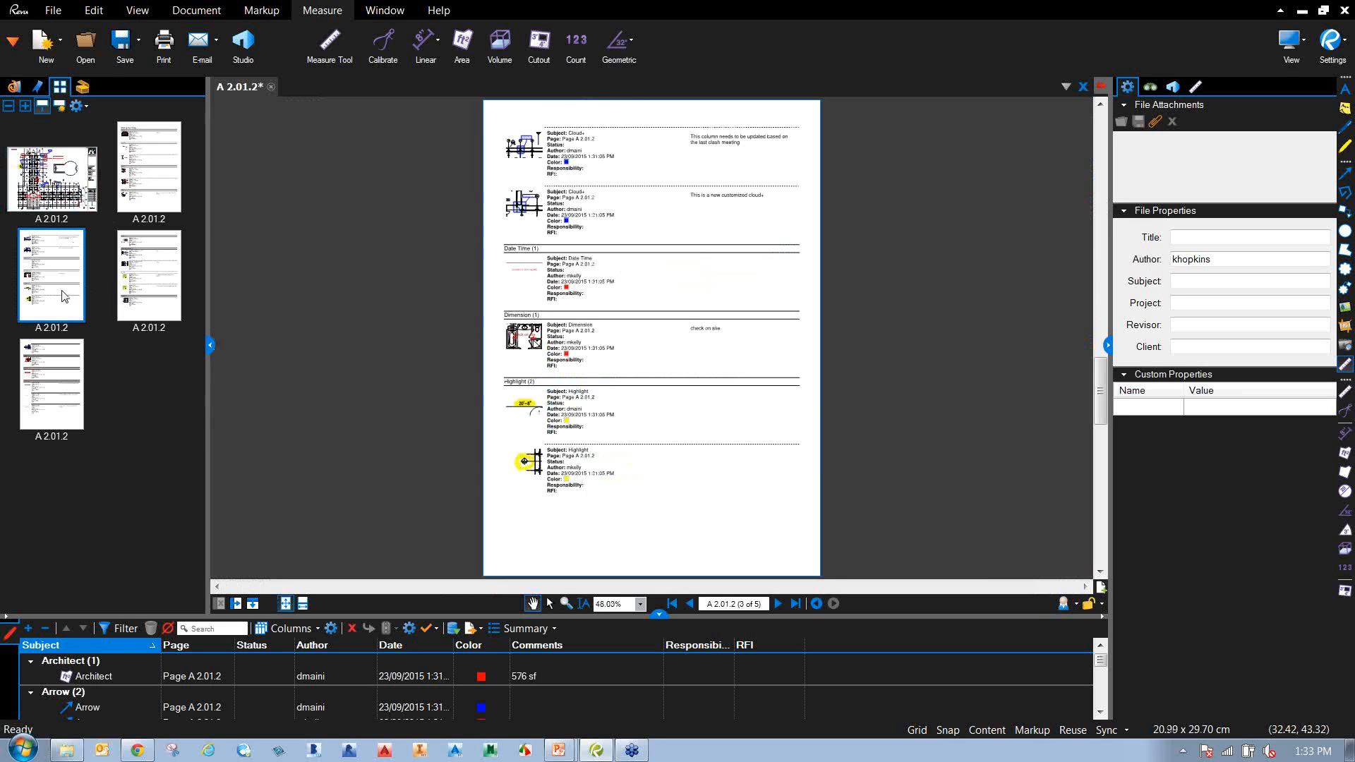
From summary page 5, jump to the 'check overall dimension for clearance to A/C' text box.
{"action": "left_click", "coordinate": [76, 393]}
{"action": "scroll", "coordinate": [553, 314], "scroll_direction": "up", "scroll_amount": 5}
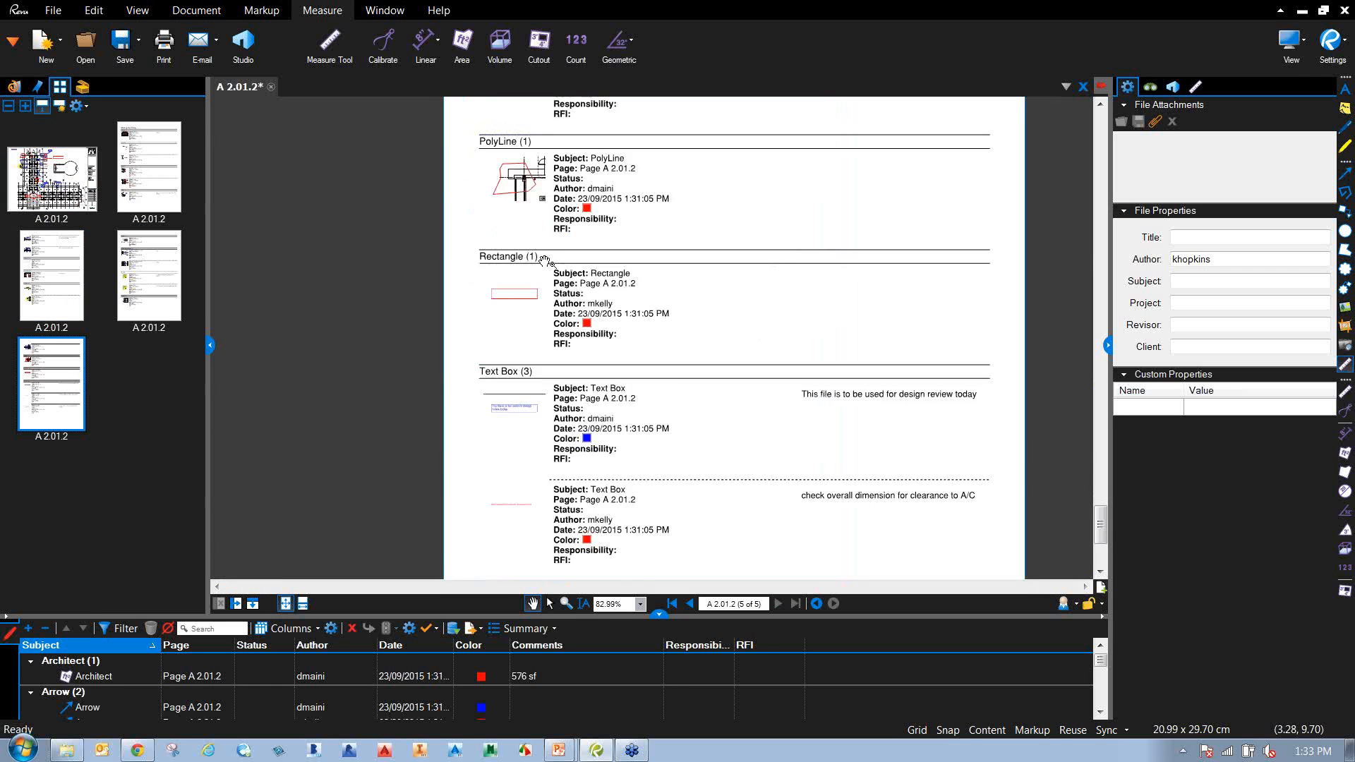
{"action": "left_click_drag", "start_coordinate": [553, 315], "coordinate": [506, 77]}
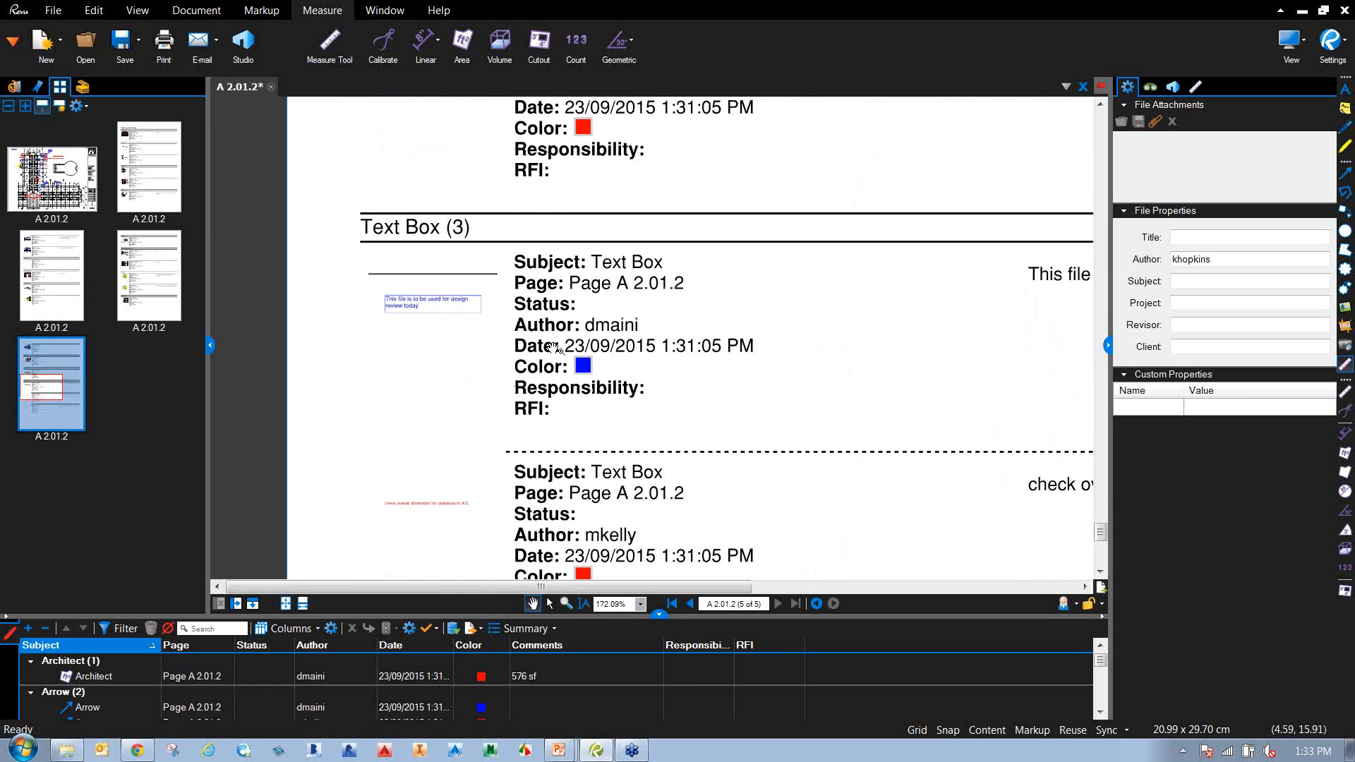
{"action": "scroll", "coordinate": [487, 341], "scroll_direction": "up", "scroll_amount": 2}
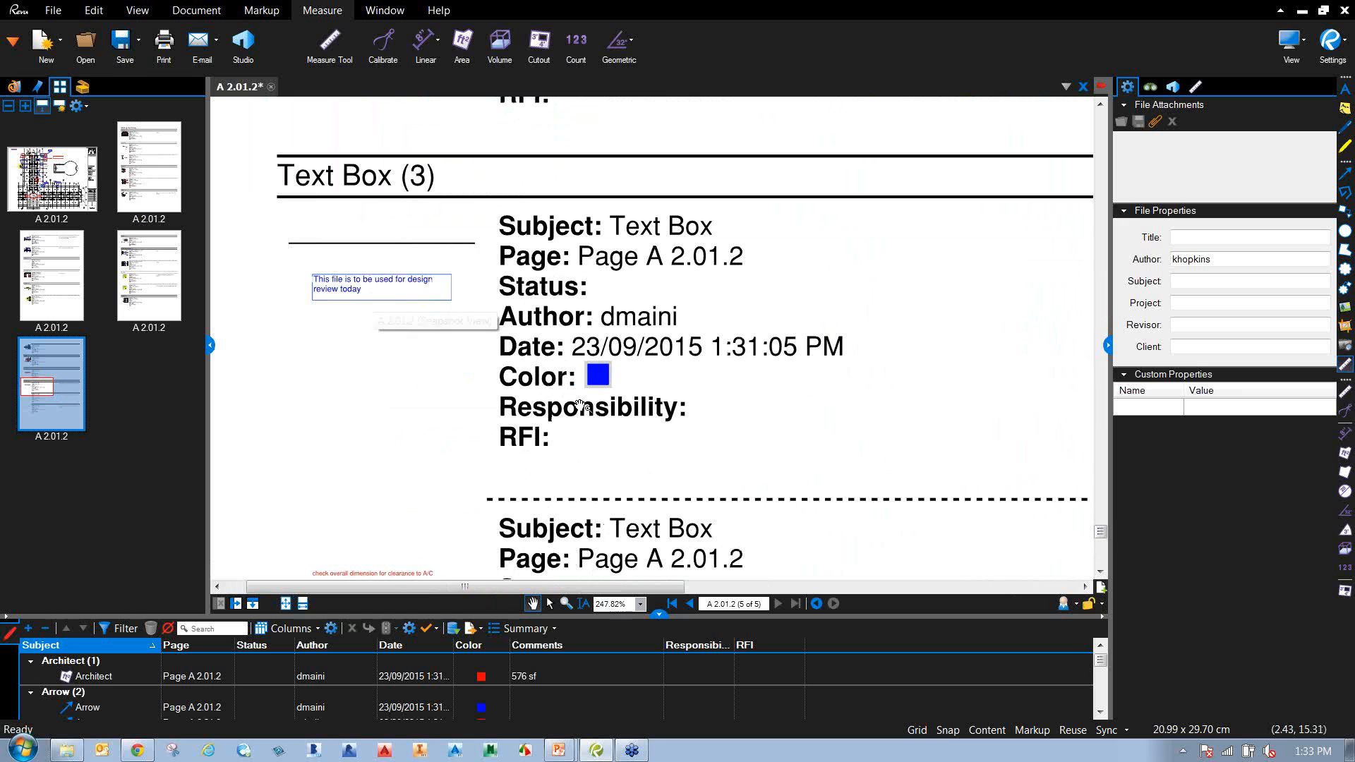
{"action": "left_click_drag", "start_coordinate": [681, 460], "coordinate": [715, 245]}
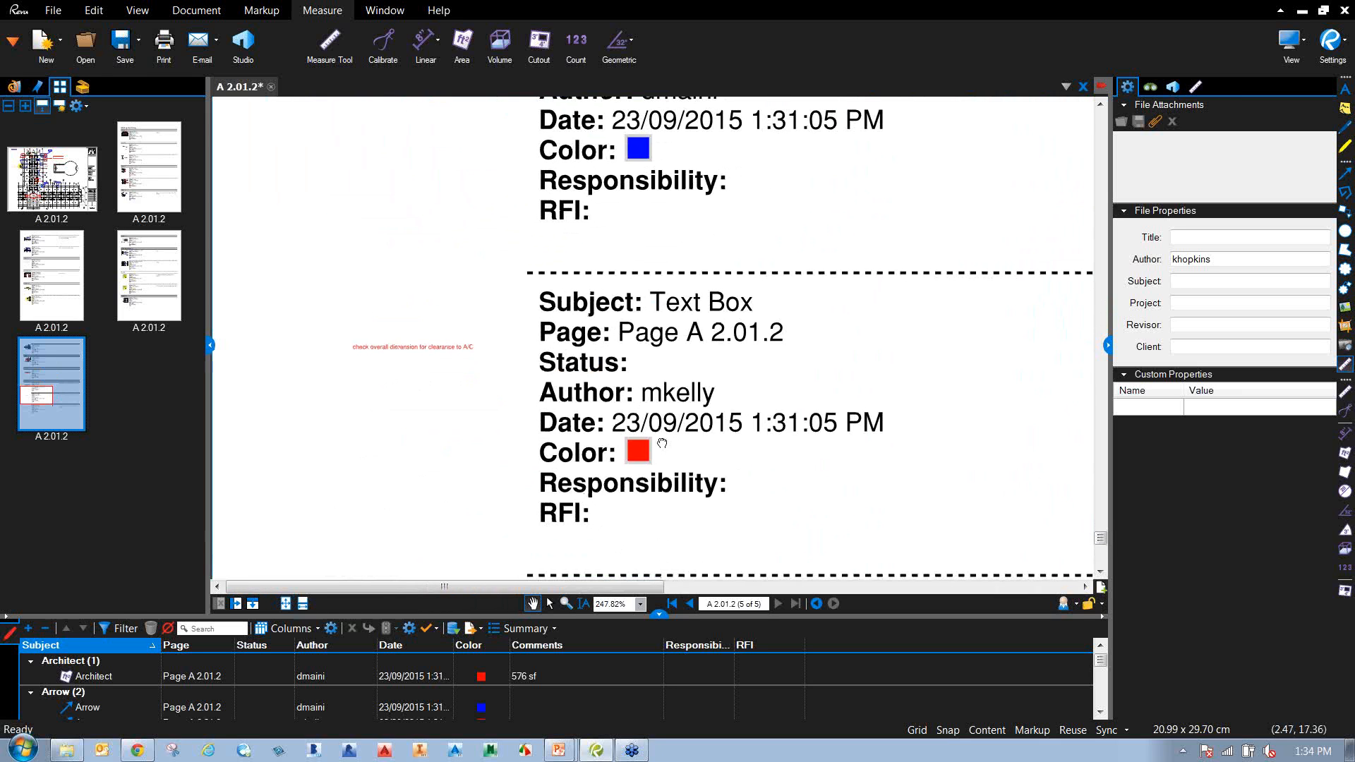
{"action": "left_click", "coordinate": [456, 340]}
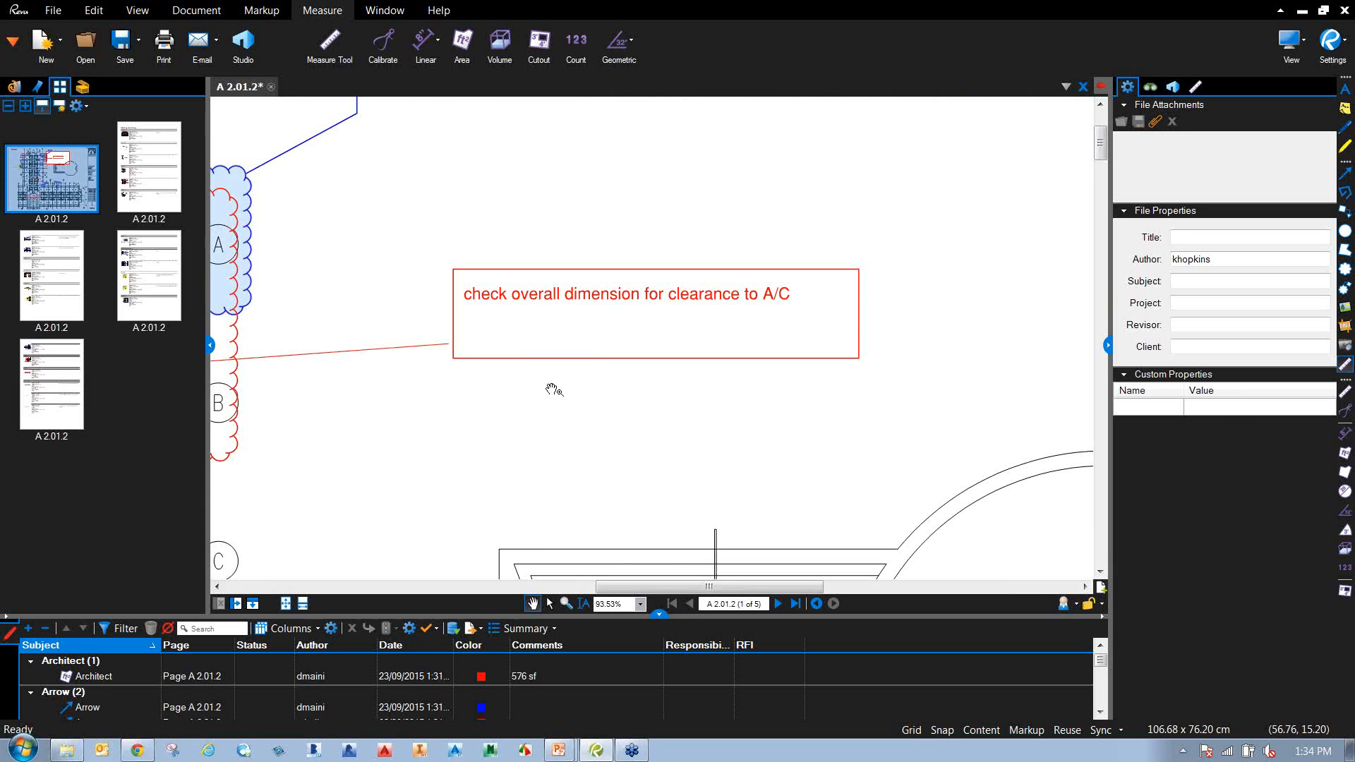
{"action": "scroll", "coordinate": [532, 395], "scroll_direction": "down", "scroll_amount": 2}
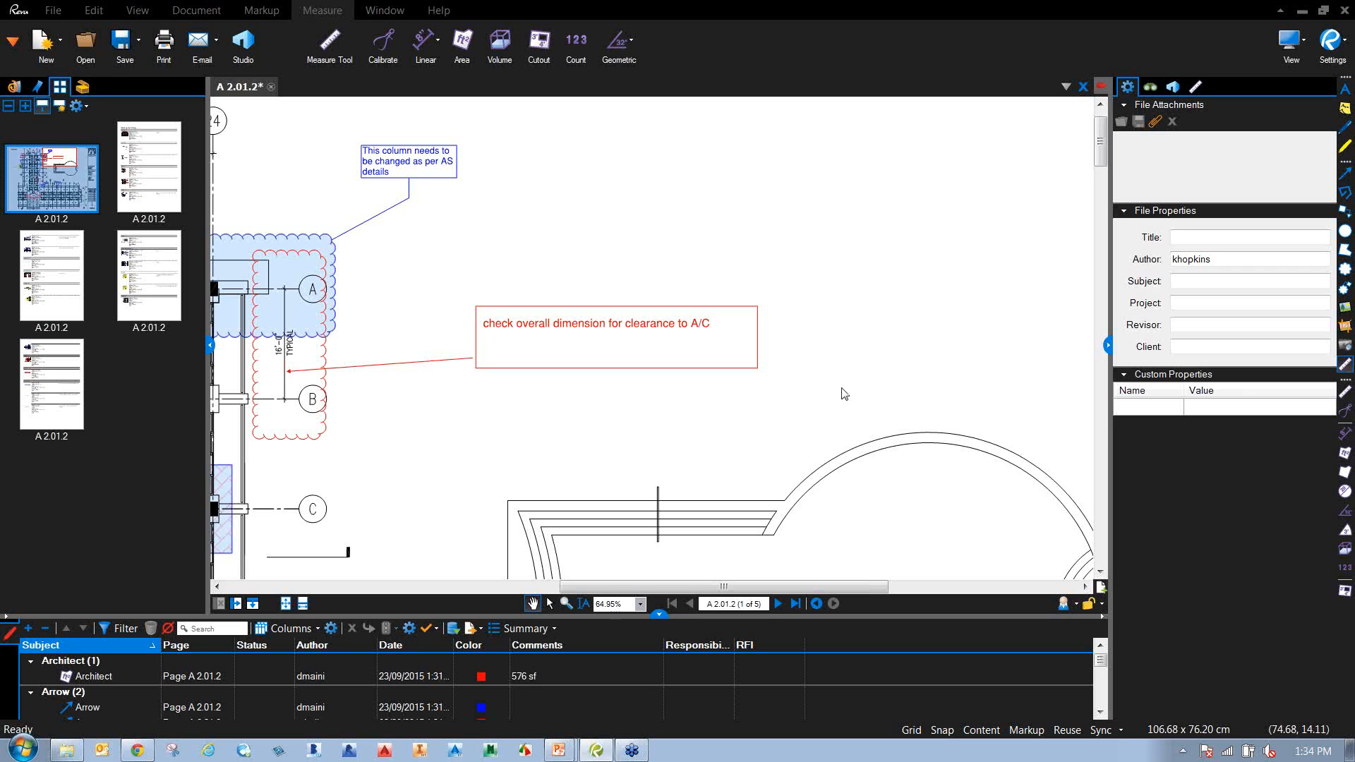
From summary page 4, jump to the 19'-11" measurement on the floor plan.
{"action": "scroll", "coordinate": [588, 416], "scroll_direction": "down", "scroll_amount": 5}
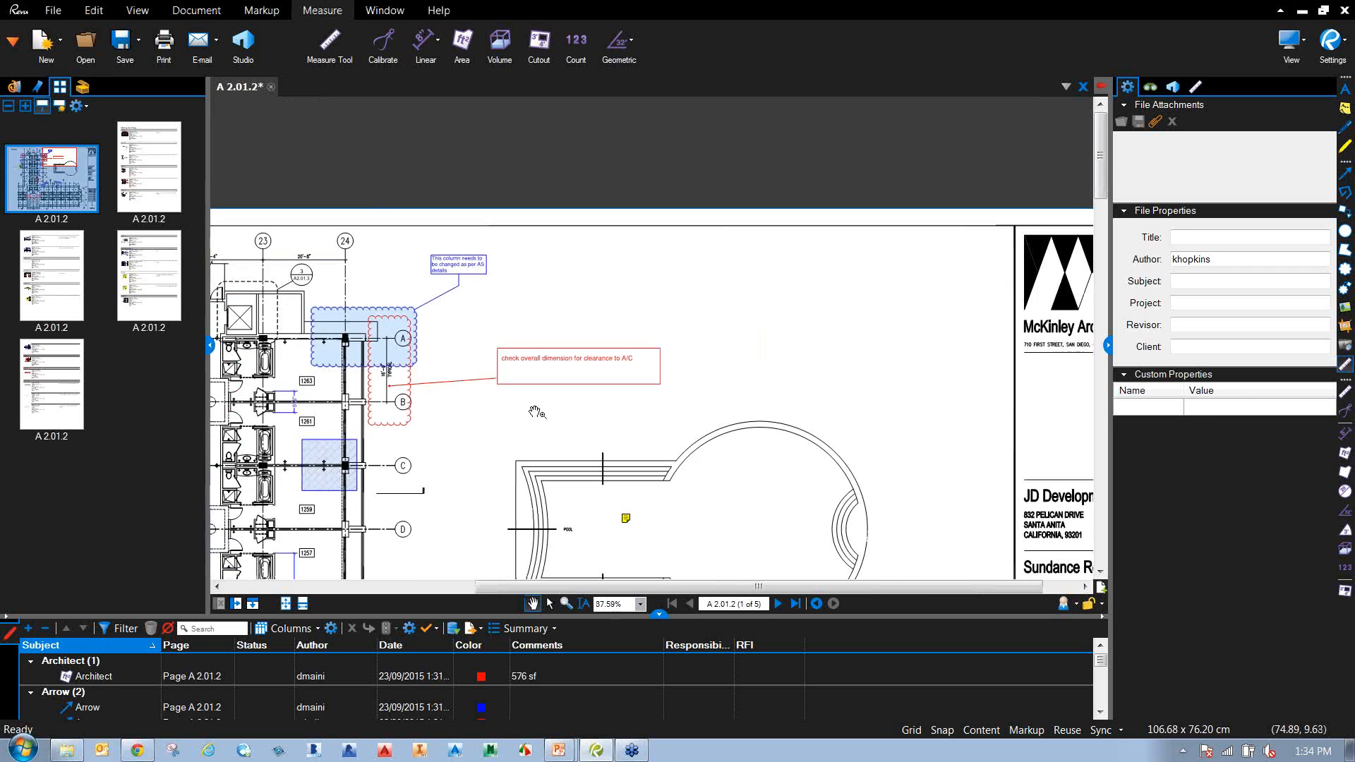
{"action": "left_click", "coordinate": [152, 281]}
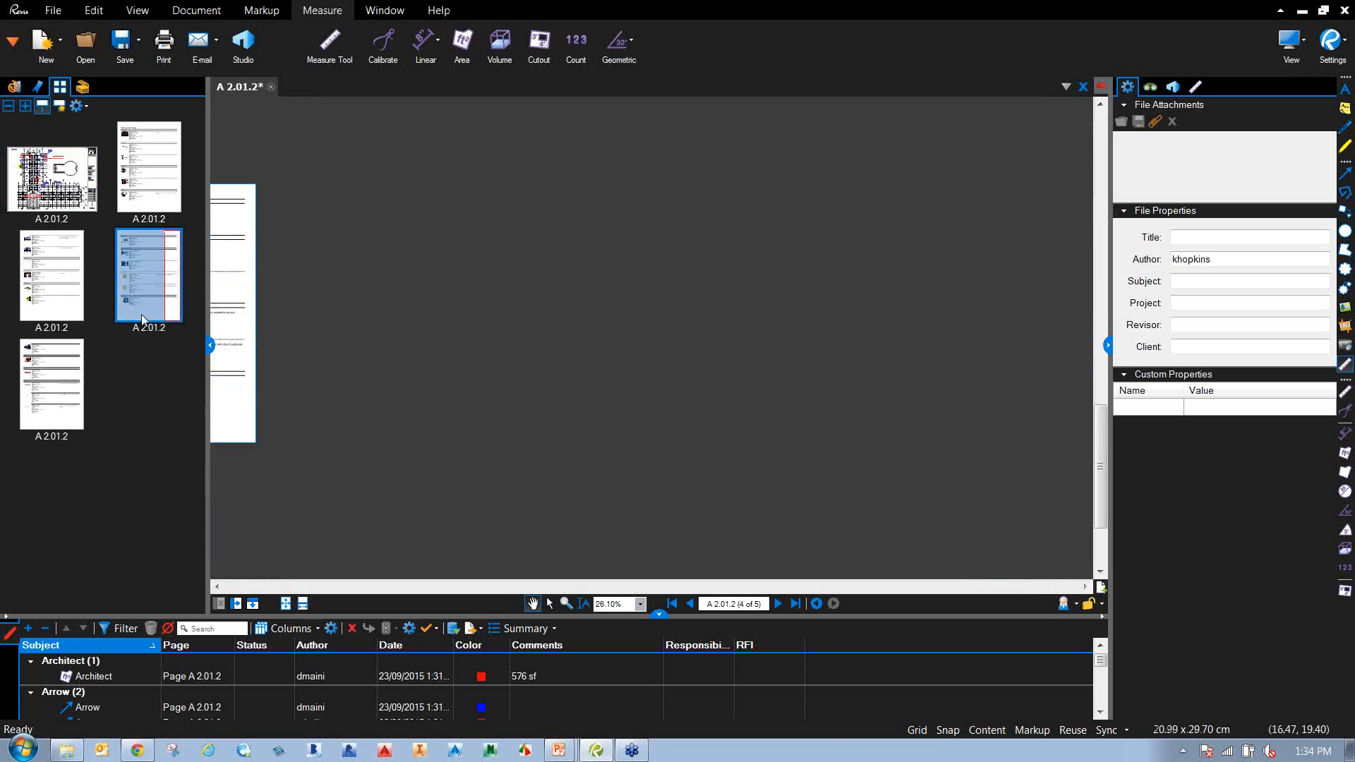
{"action": "scroll", "coordinate": [432, 312], "scroll_direction": "up", "scroll_amount": 4}
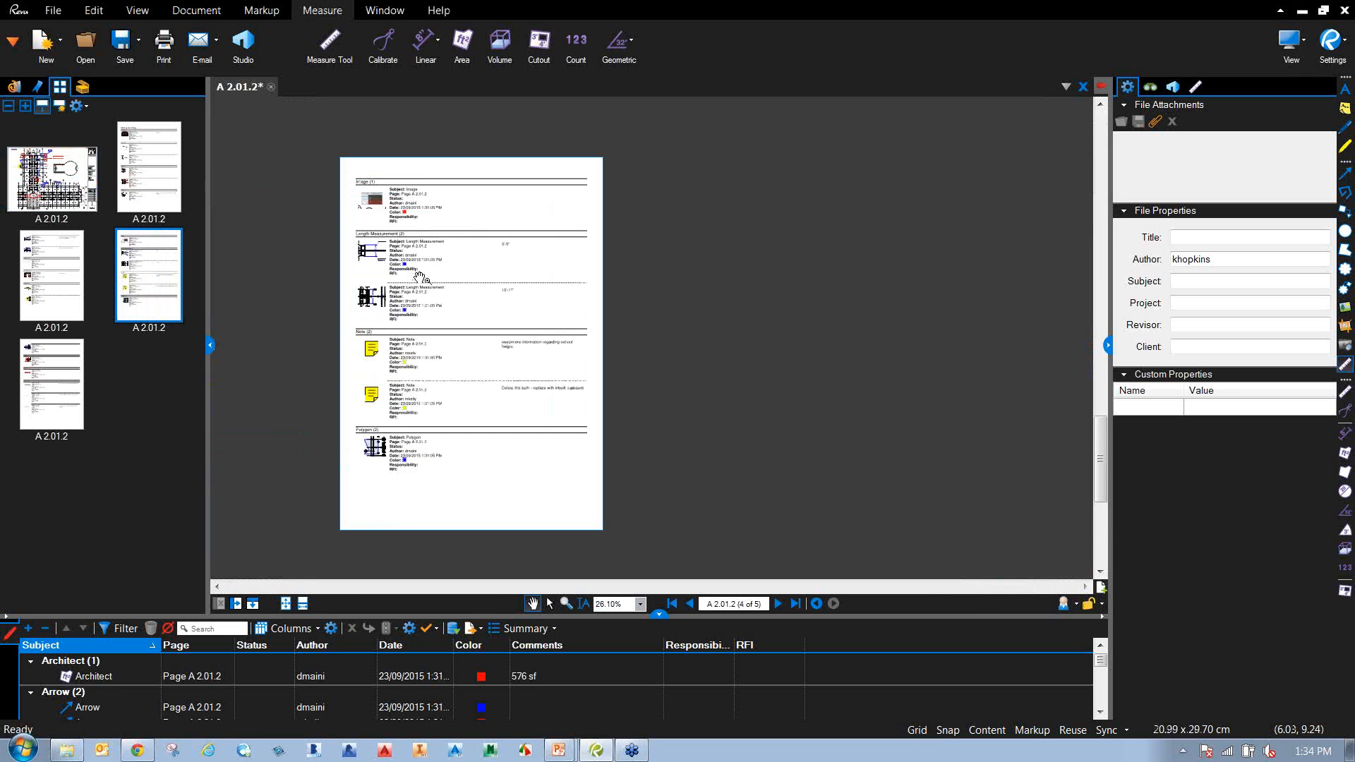
{"action": "scroll", "coordinate": [442, 298], "scroll_direction": "up", "scroll_amount": 7}
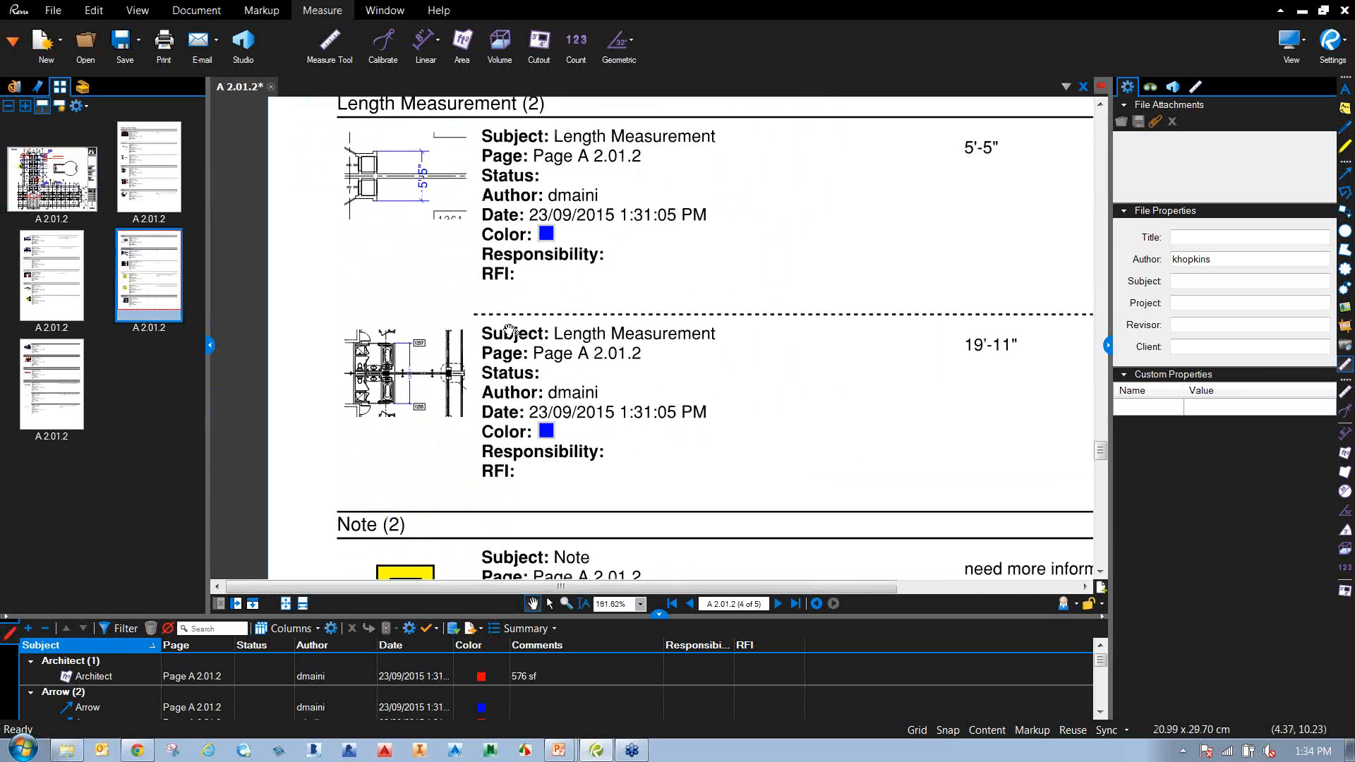
{"action": "scroll", "coordinate": [503, 235], "scroll_direction": "down", "scroll_amount": 1}
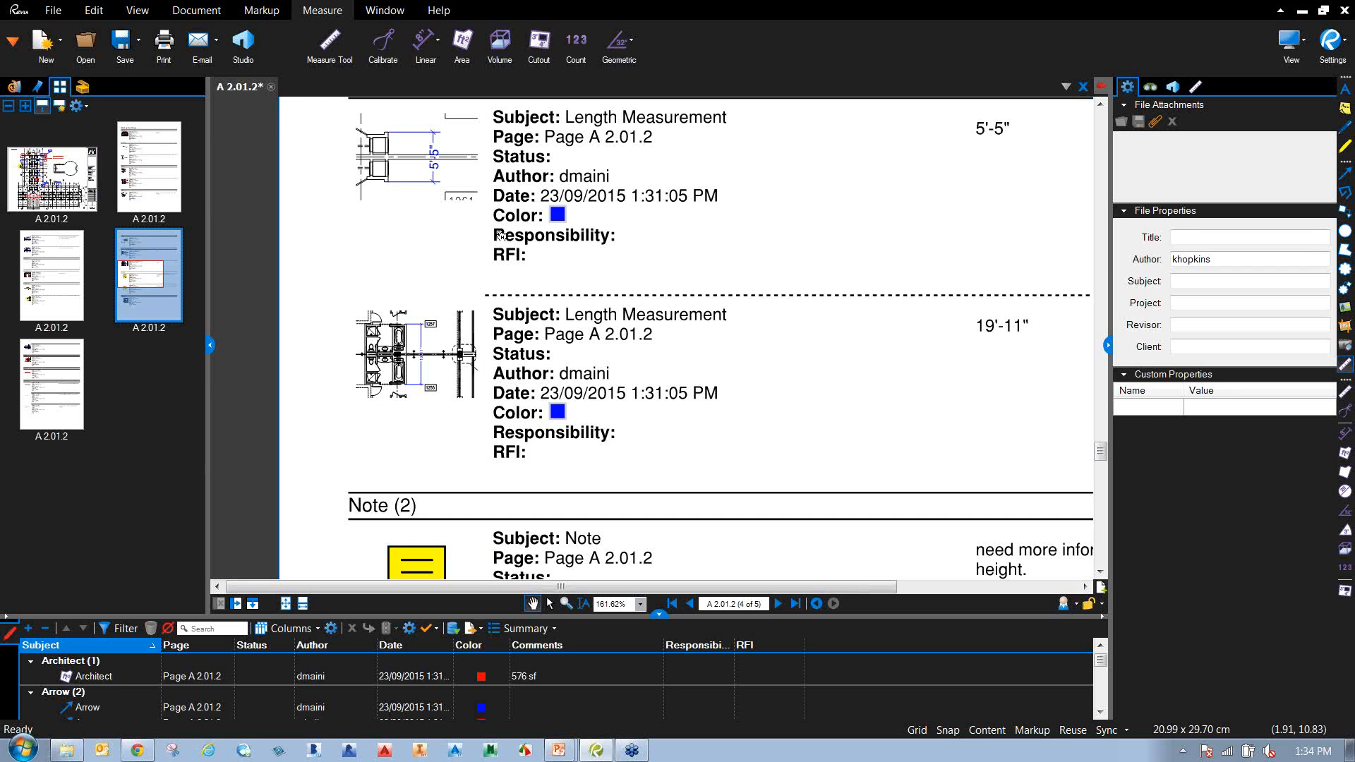
{"action": "left_click", "coordinate": [388, 345]}
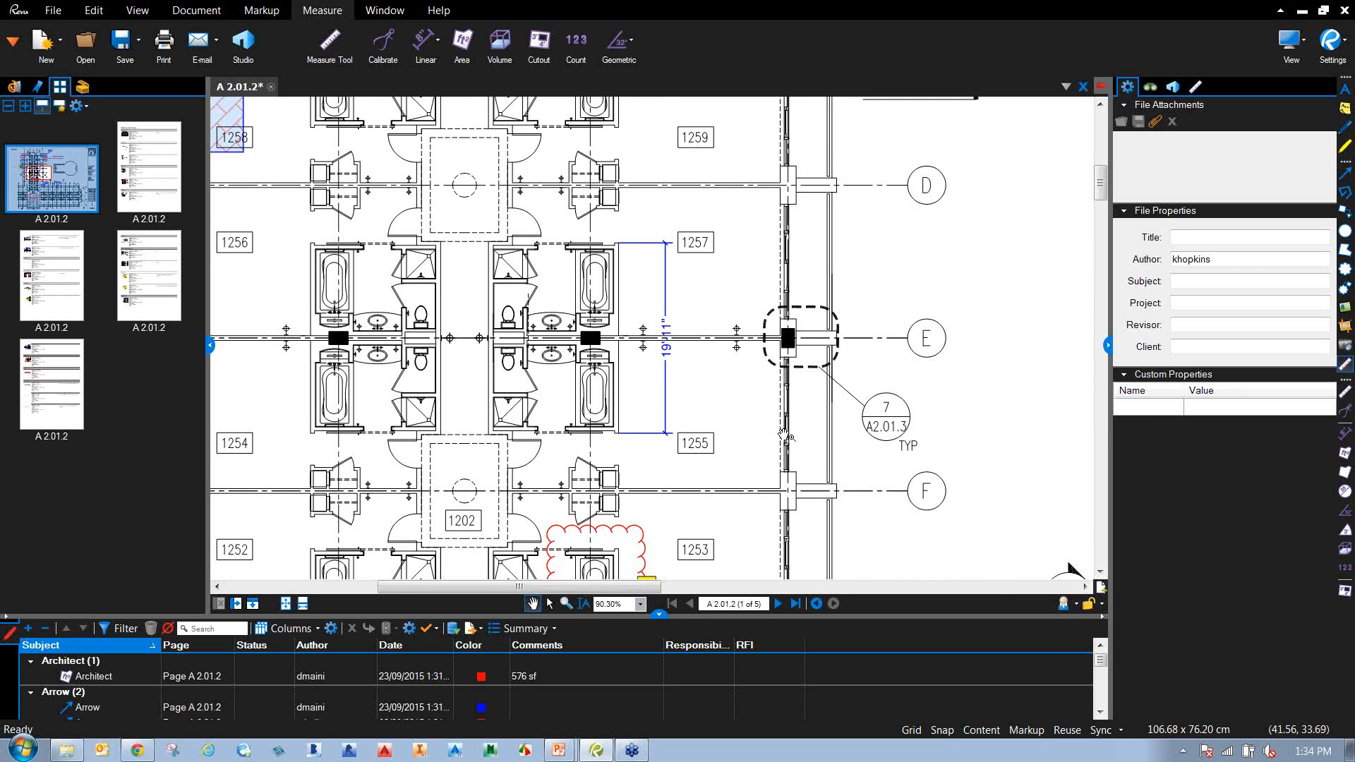
Zoom out to the whole sheet with its title block and save the A 2.01.2 PDF.
{"action": "scroll", "coordinate": [737, 444], "scroll_direction": "down", "scroll_amount": 5}
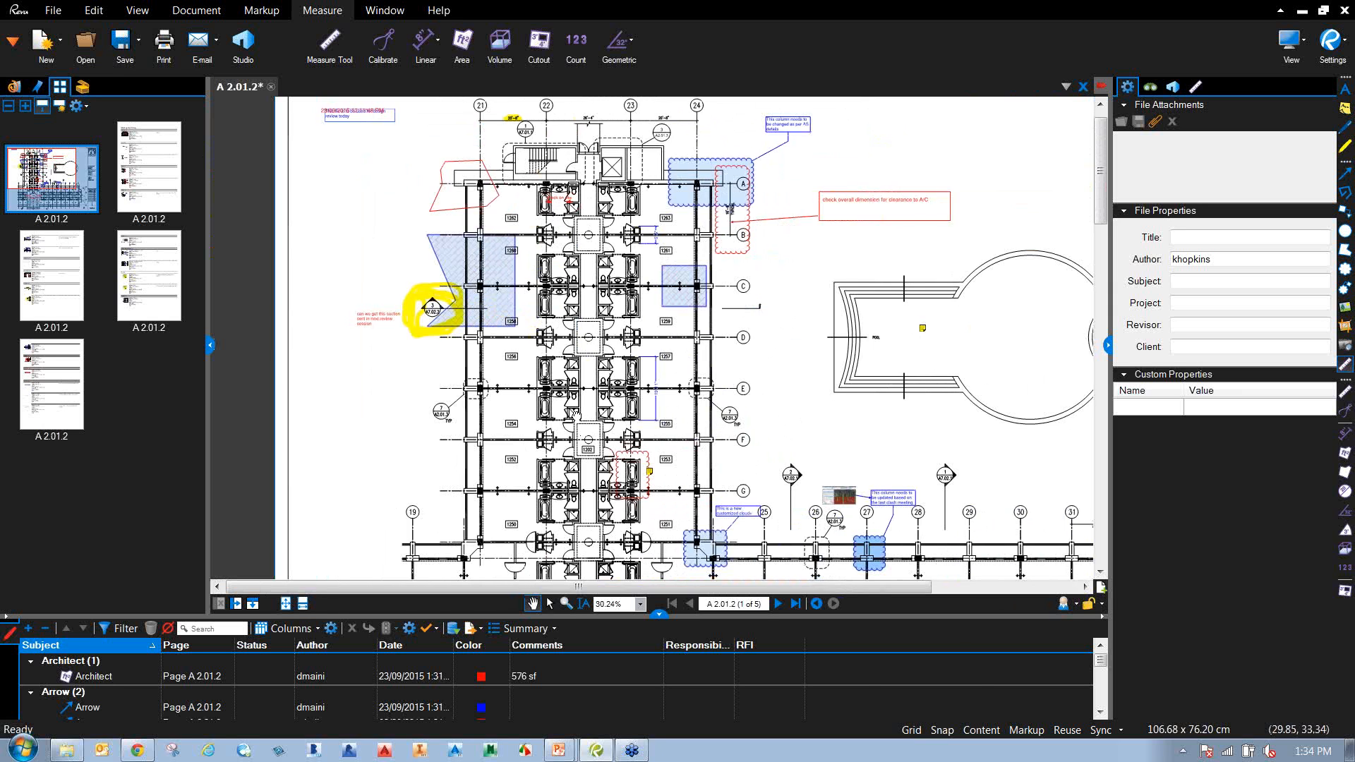
{"action": "scroll", "coordinate": [464, 413], "scroll_direction": "down", "scroll_amount": 1}
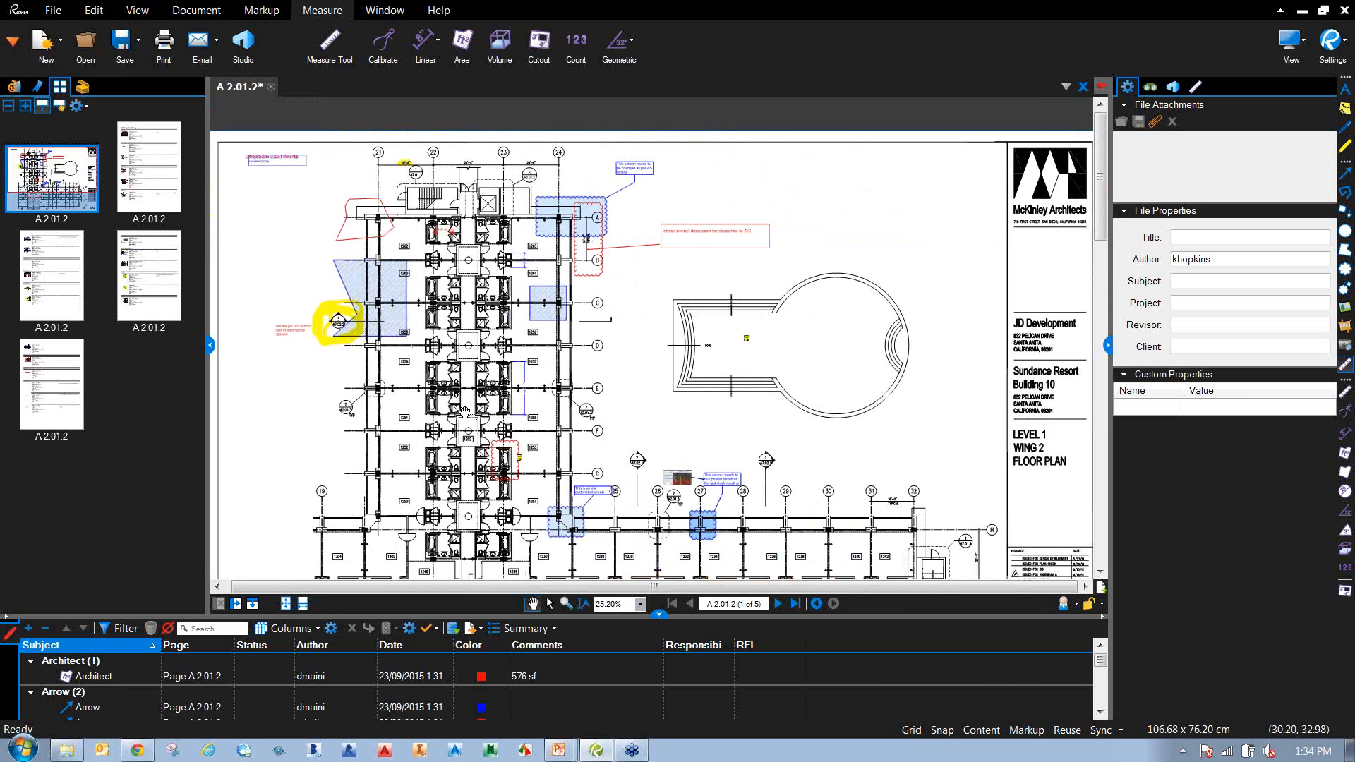
{"action": "scroll", "coordinate": [610, 400], "scroll_direction": "down", "scroll_amount": 1}
{"action": "left_click_drag", "start_coordinate": [622, 420], "coordinate": [619, 343]}
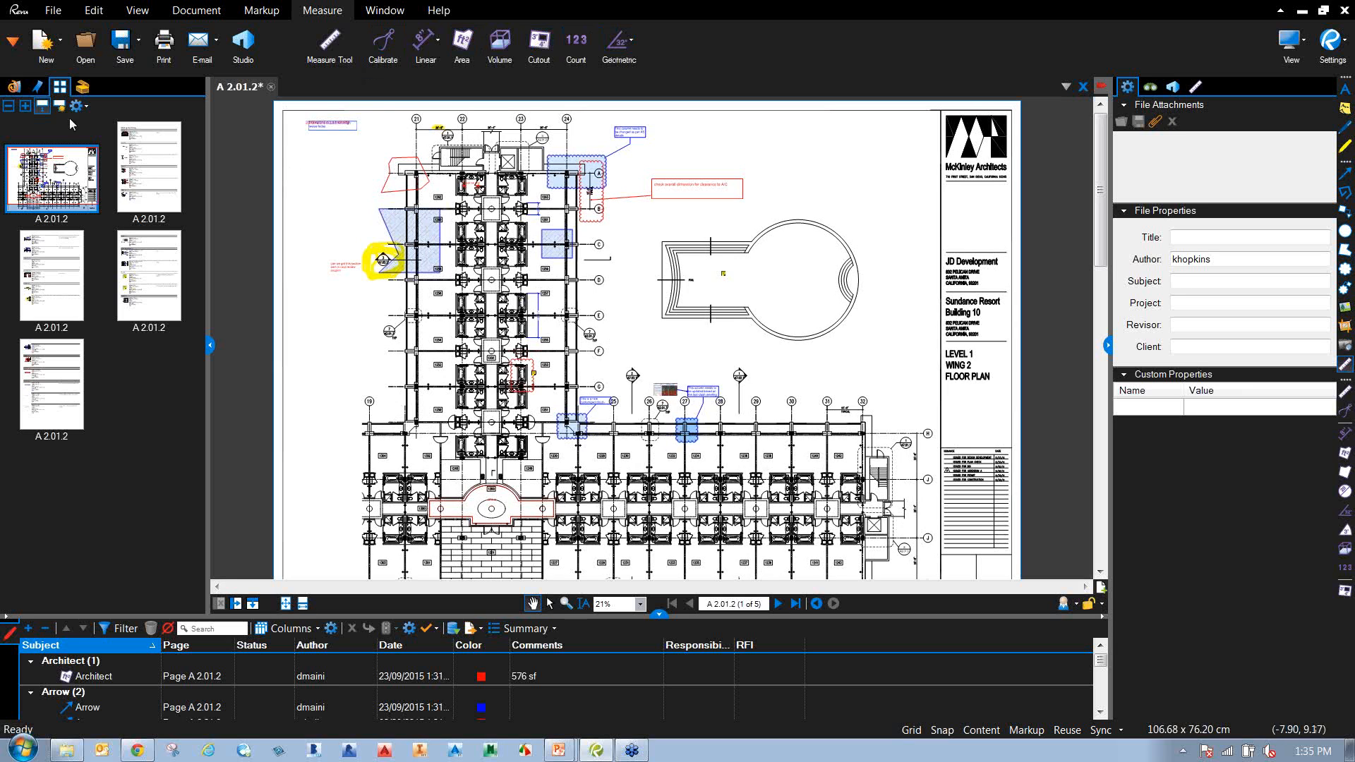
{"action": "left_click", "coordinate": [123, 53]}
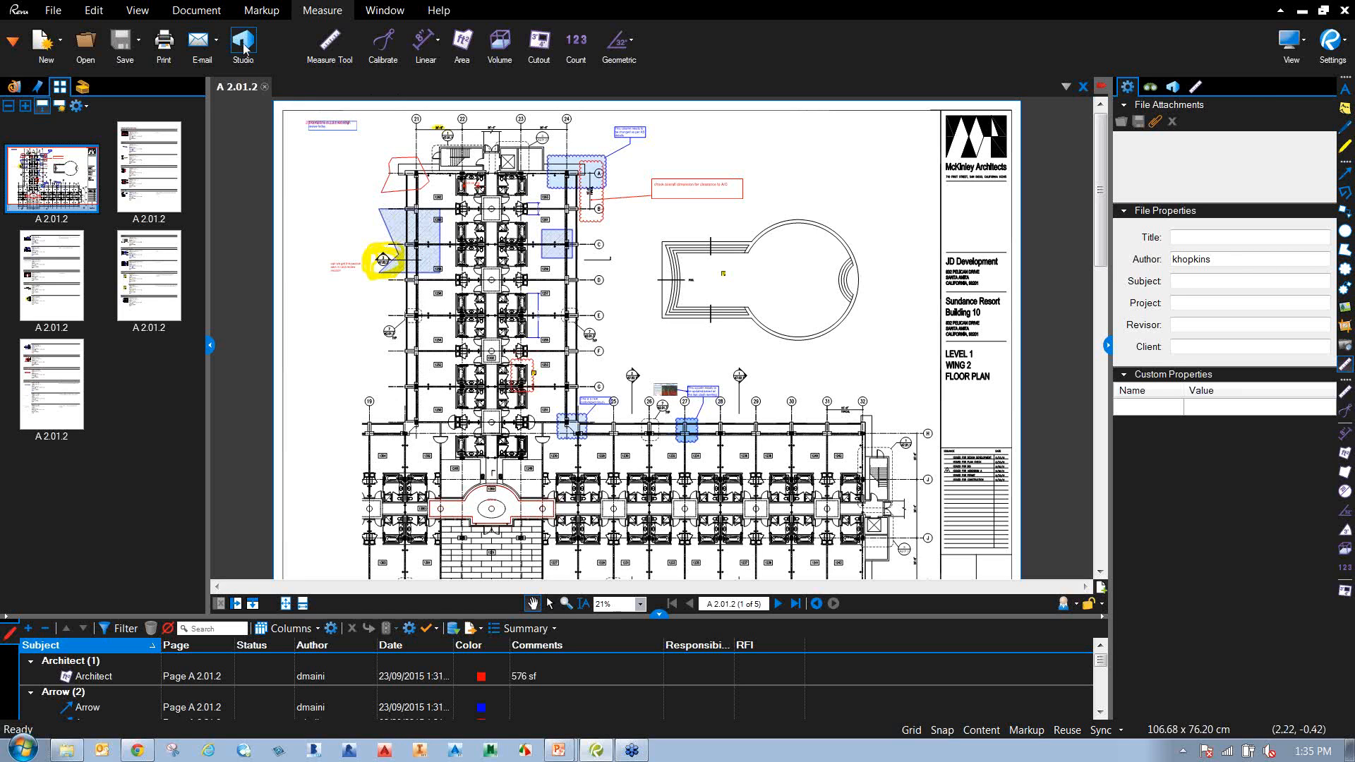
Open the Studio panel, hide page thumbnails, and select the Cadgroup Internal project.
{"action": "left_click", "coordinate": [1173, 87]}
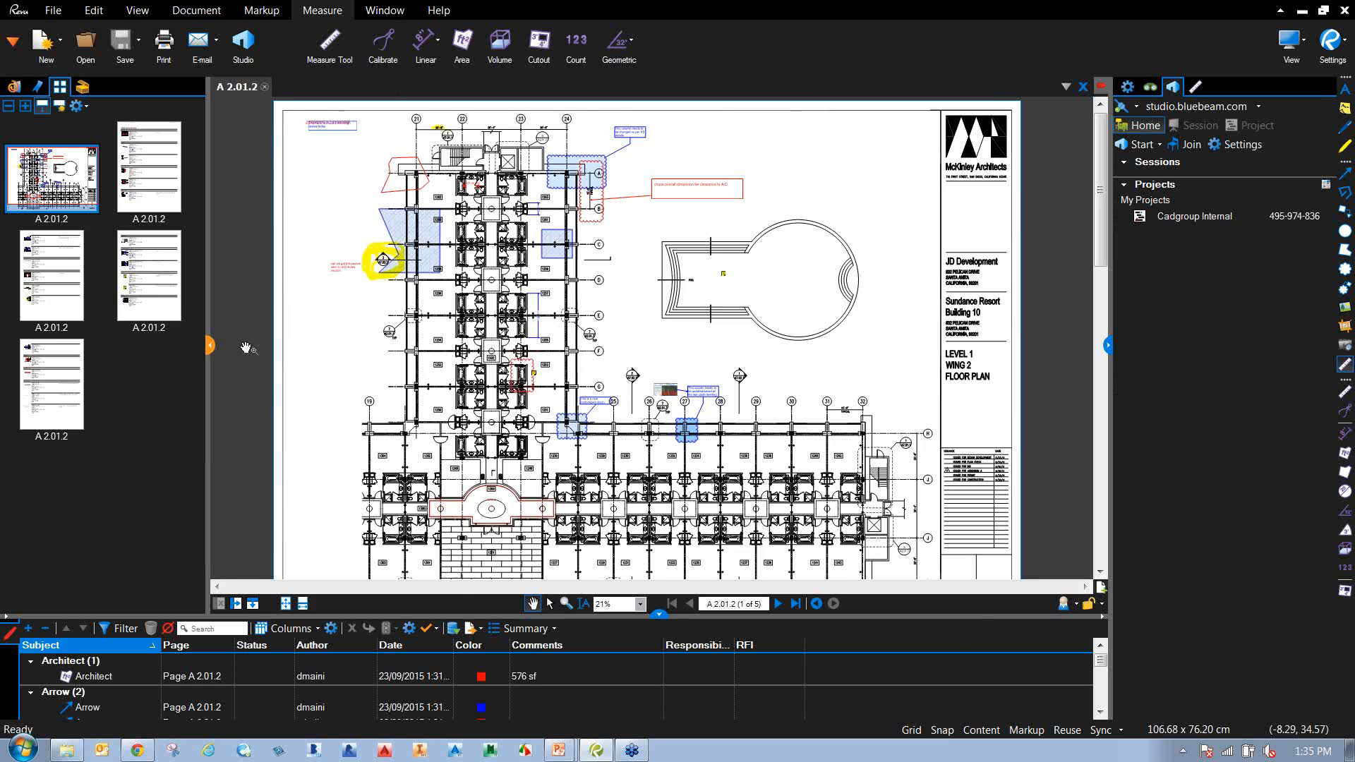
{"action": "left_click", "coordinate": [210, 345]}
{"action": "mouse_move", "coordinate": [96, 351]}
{"action": "left_mouse_down"}
{"action": "mouse_move", "coordinate": [406, 358]}
{"action": "mouse_move", "coordinate": [330, 358]}
{"action": "left_mouse_up"}
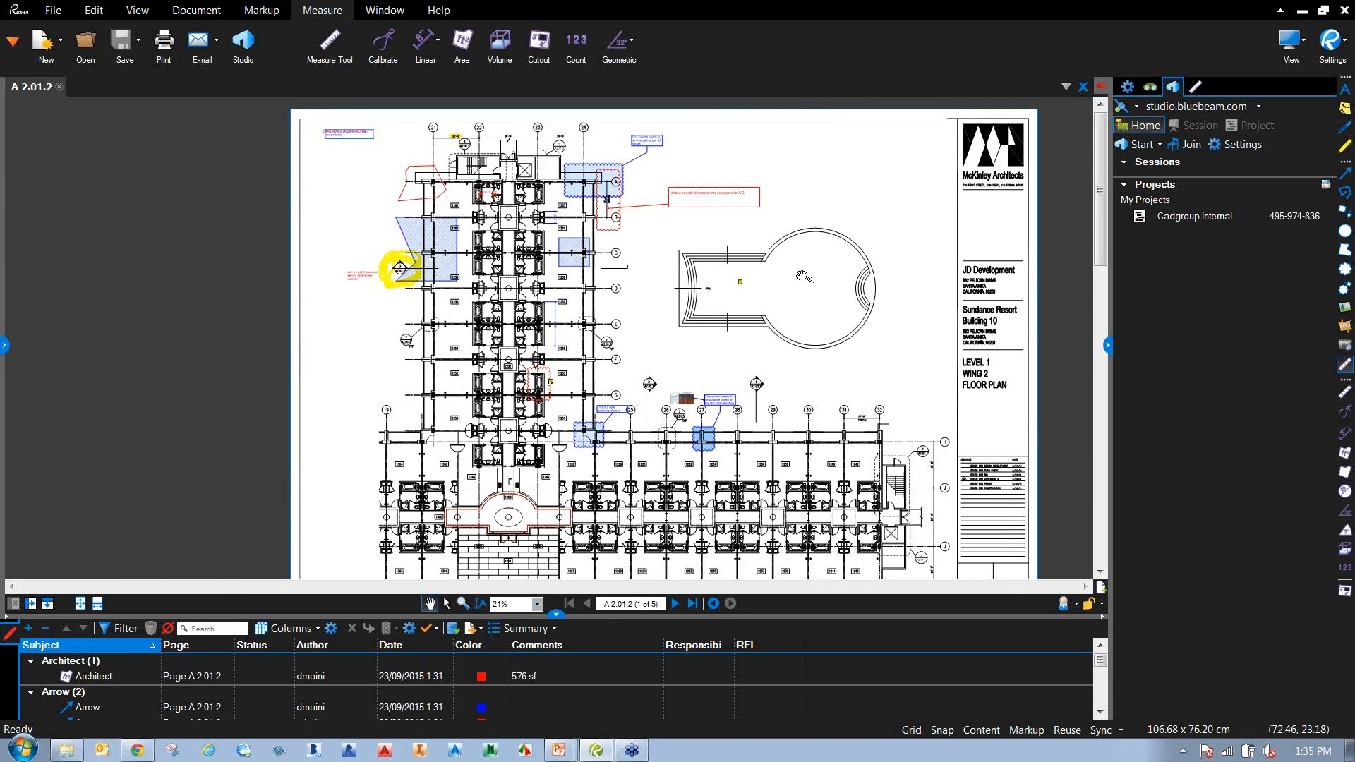
{"action": "left_click_drag", "start_coordinate": [843, 295], "coordinate": [789, 311]}
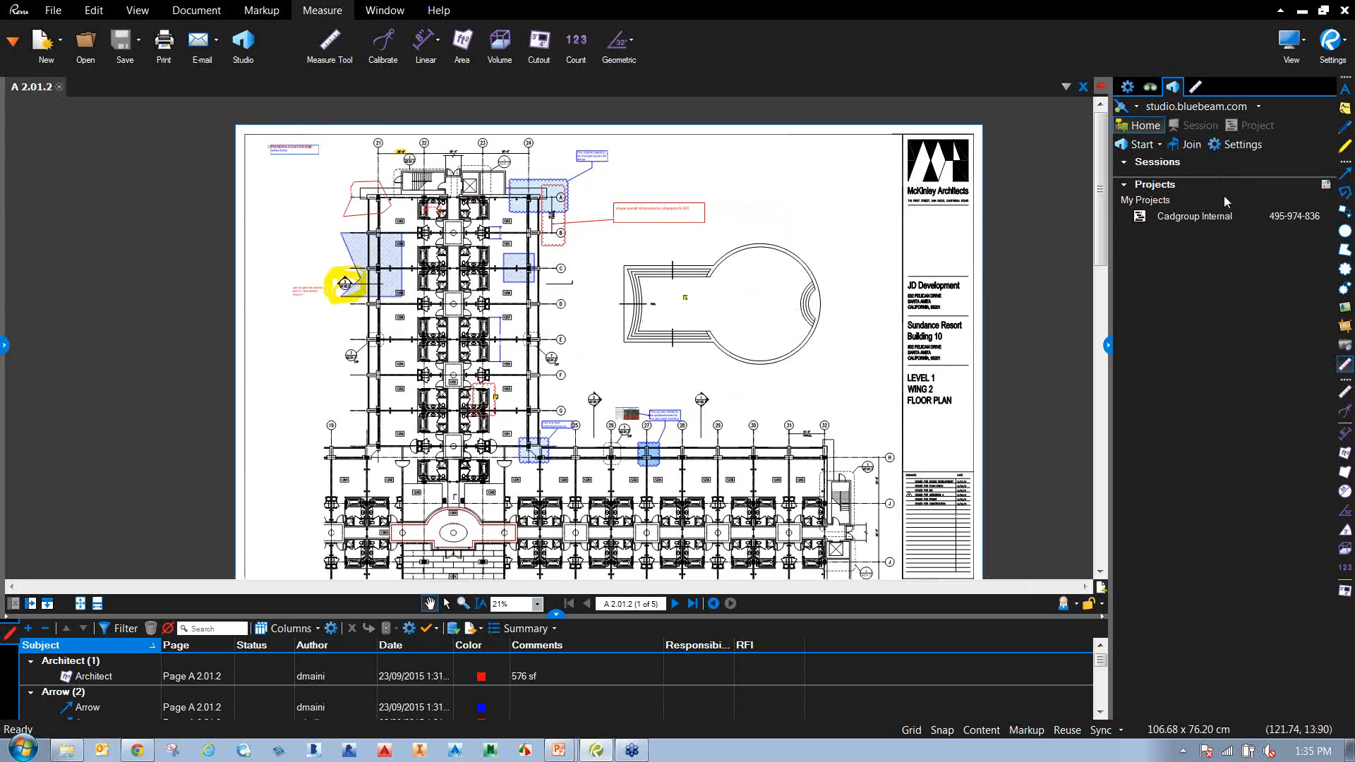
{"action": "left_click", "coordinate": [1187, 222]}
Open Cadgroup Internal, expand AEC Drawings, close the A 2.01.2 drawing, and show Project Settings.
{"action": "double_click", "coordinate": [1175, 217]}
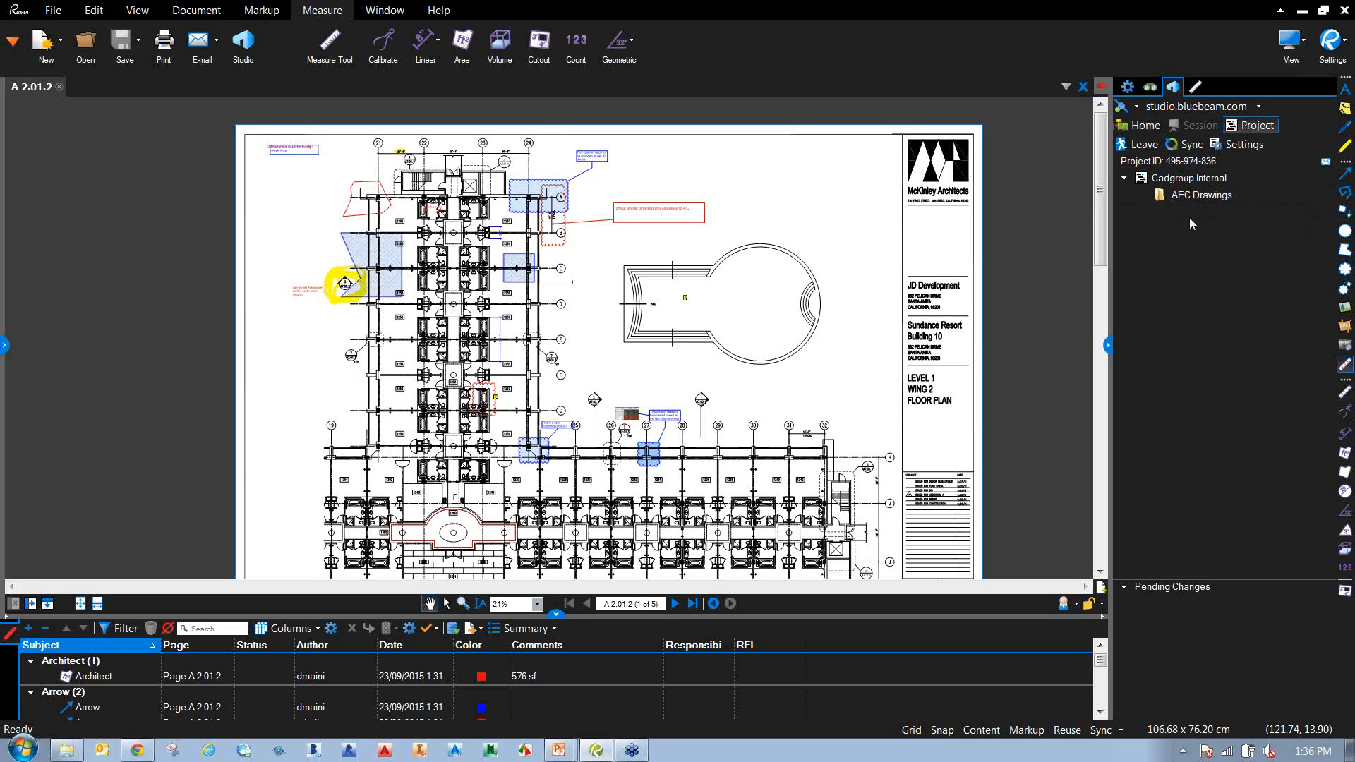
{"action": "right_click", "coordinate": [1199, 200]}
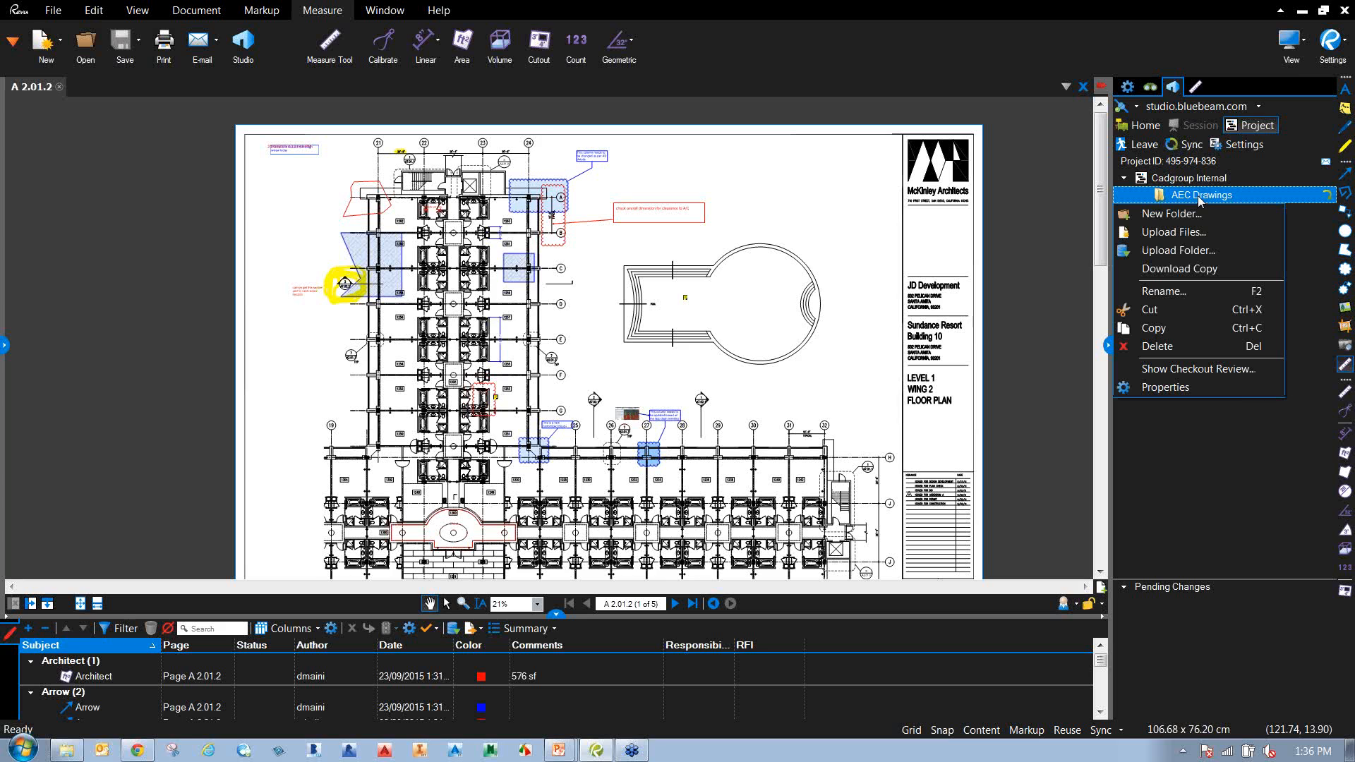
{"action": "left_click", "coordinate": [1306, 291]}
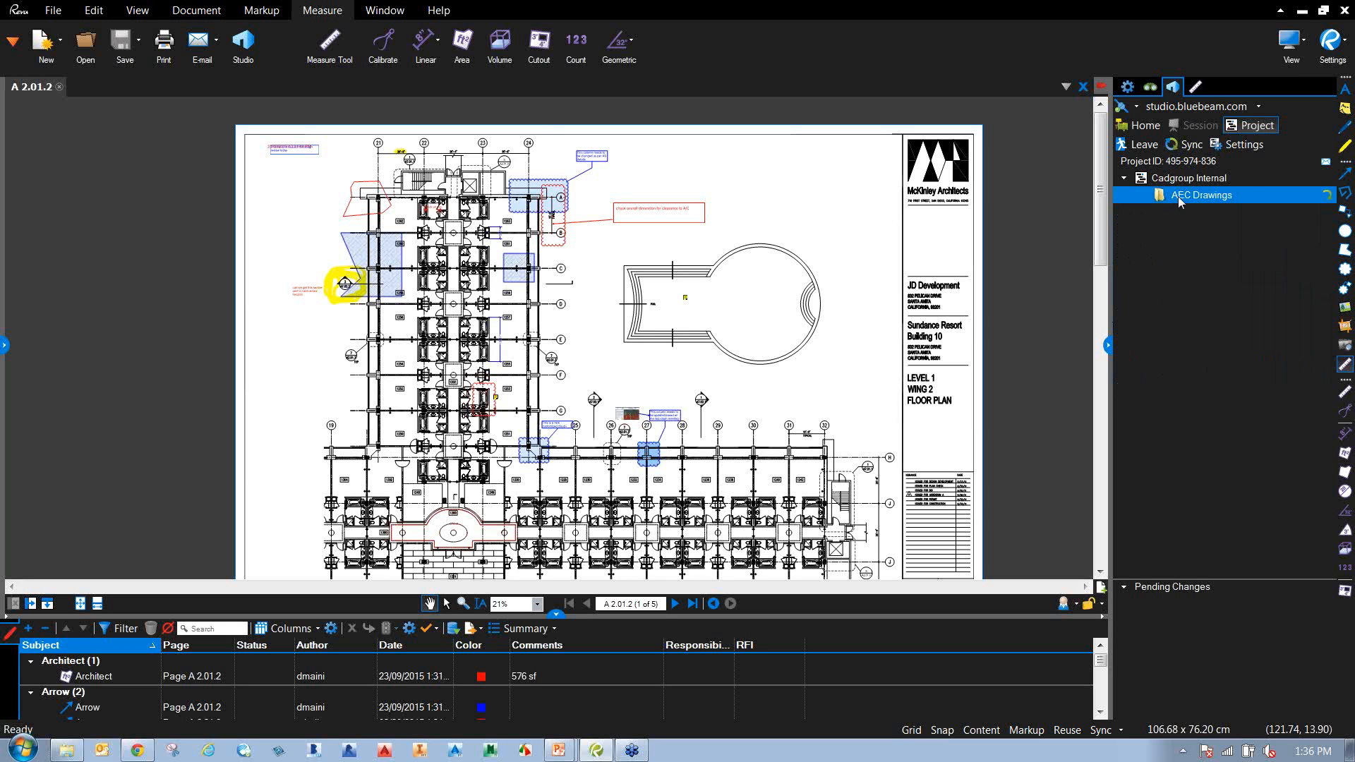
{"action": "double_click", "coordinate": [1184, 199]}
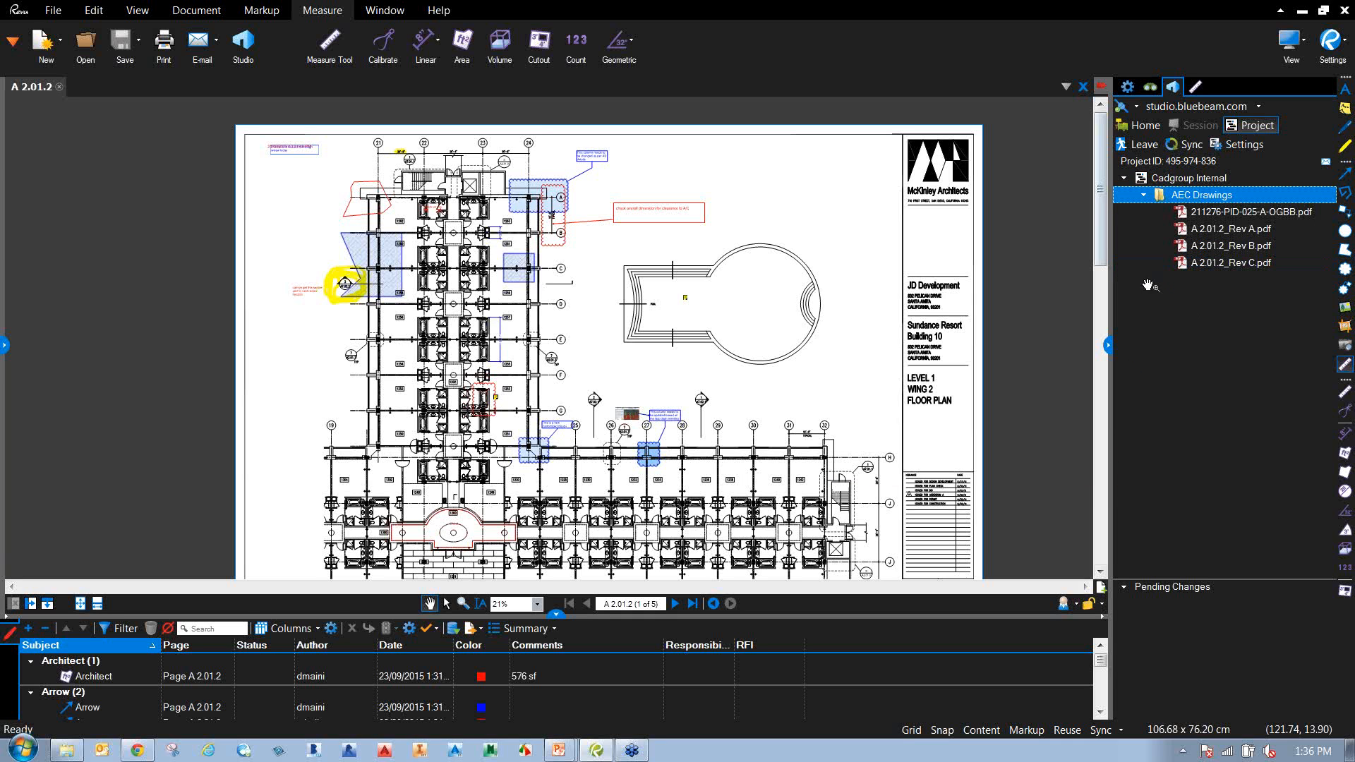
{"action": "left_click", "coordinate": [1082, 87]}
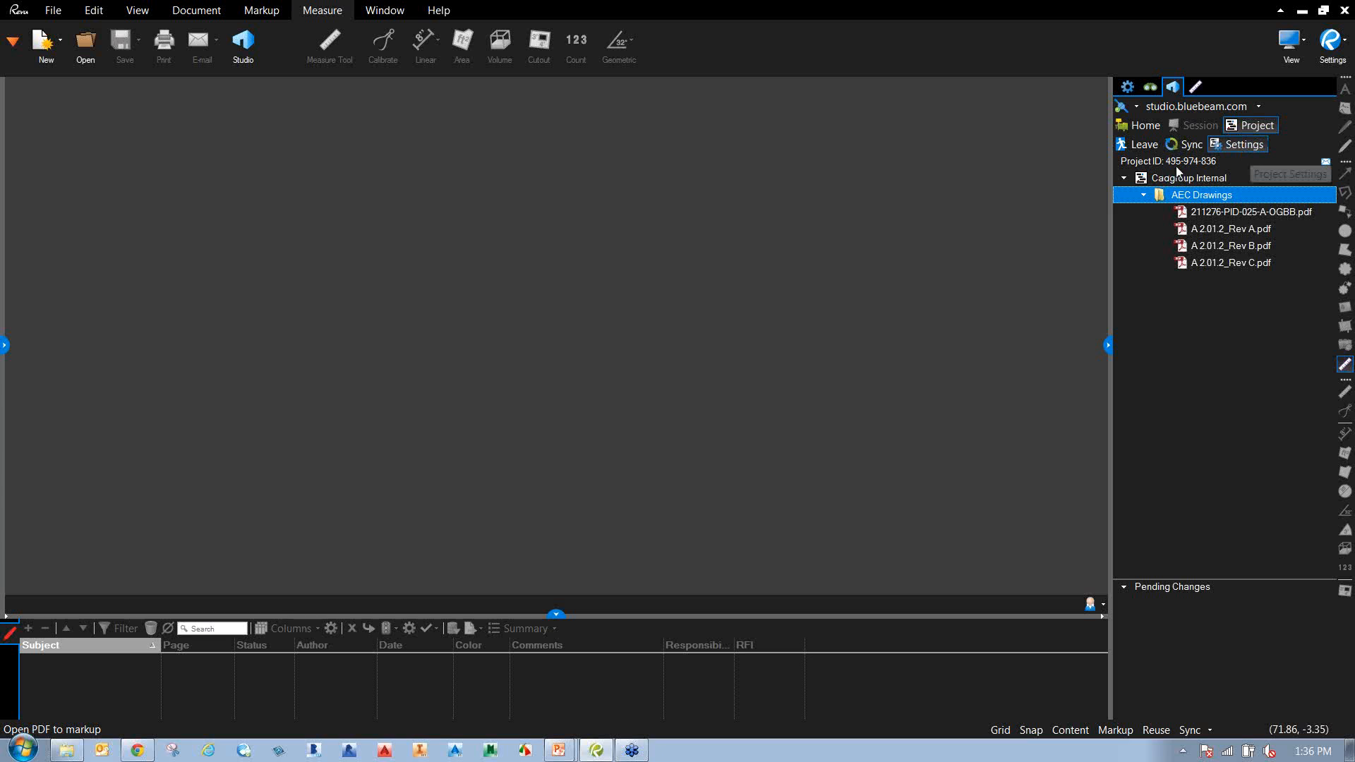
{"action": "left_click", "coordinate": [1242, 145]}
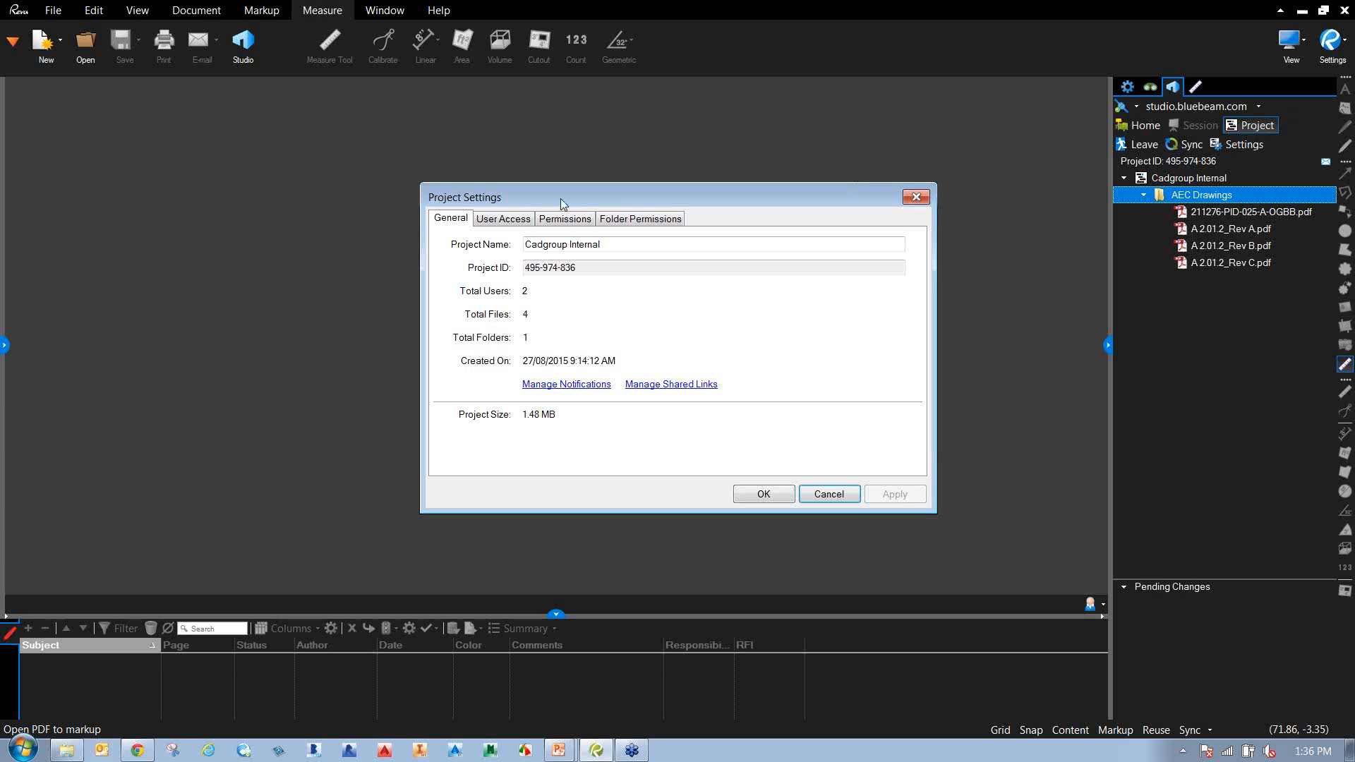
Review the project's User Access list, cancelling the add-email and add-group dialogs.
{"action": "left_click", "coordinate": [503, 220]}
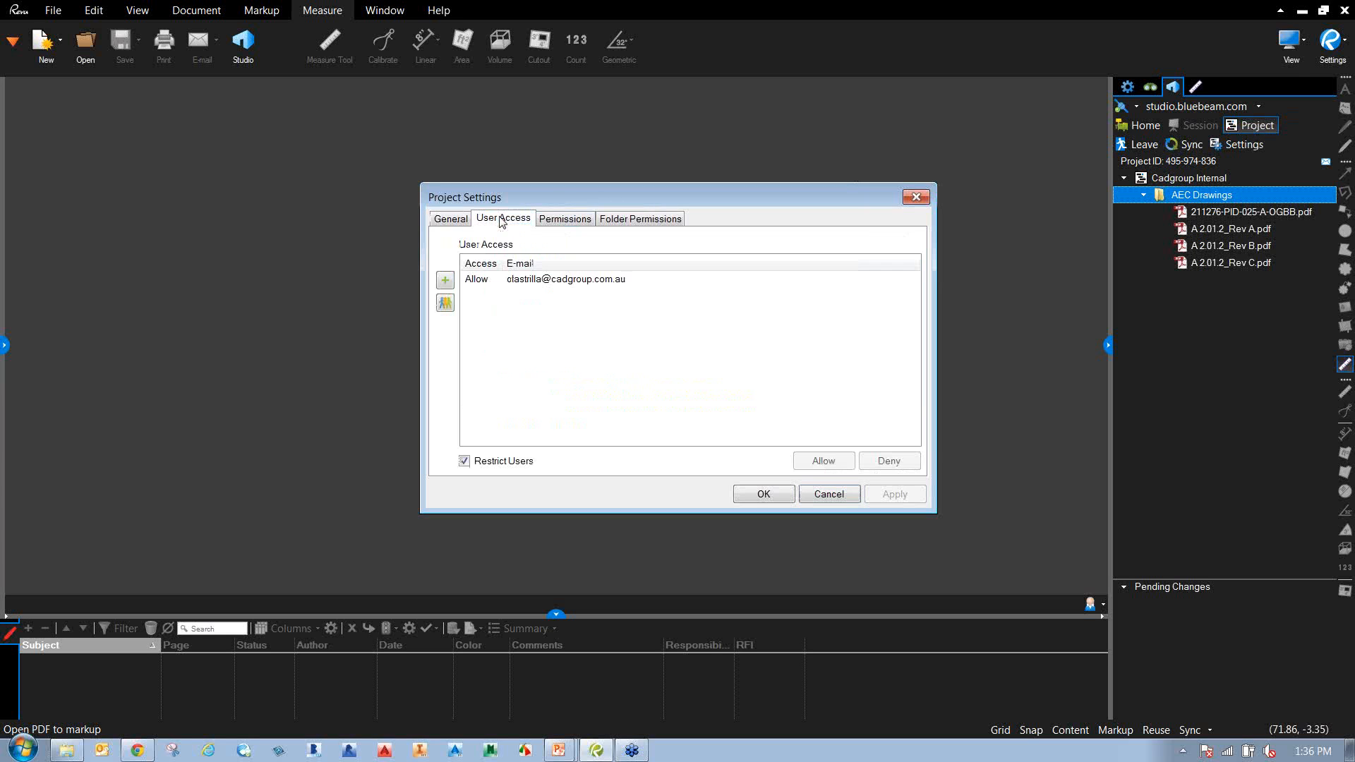
{"action": "left_click", "coordinate": [450, 287]}
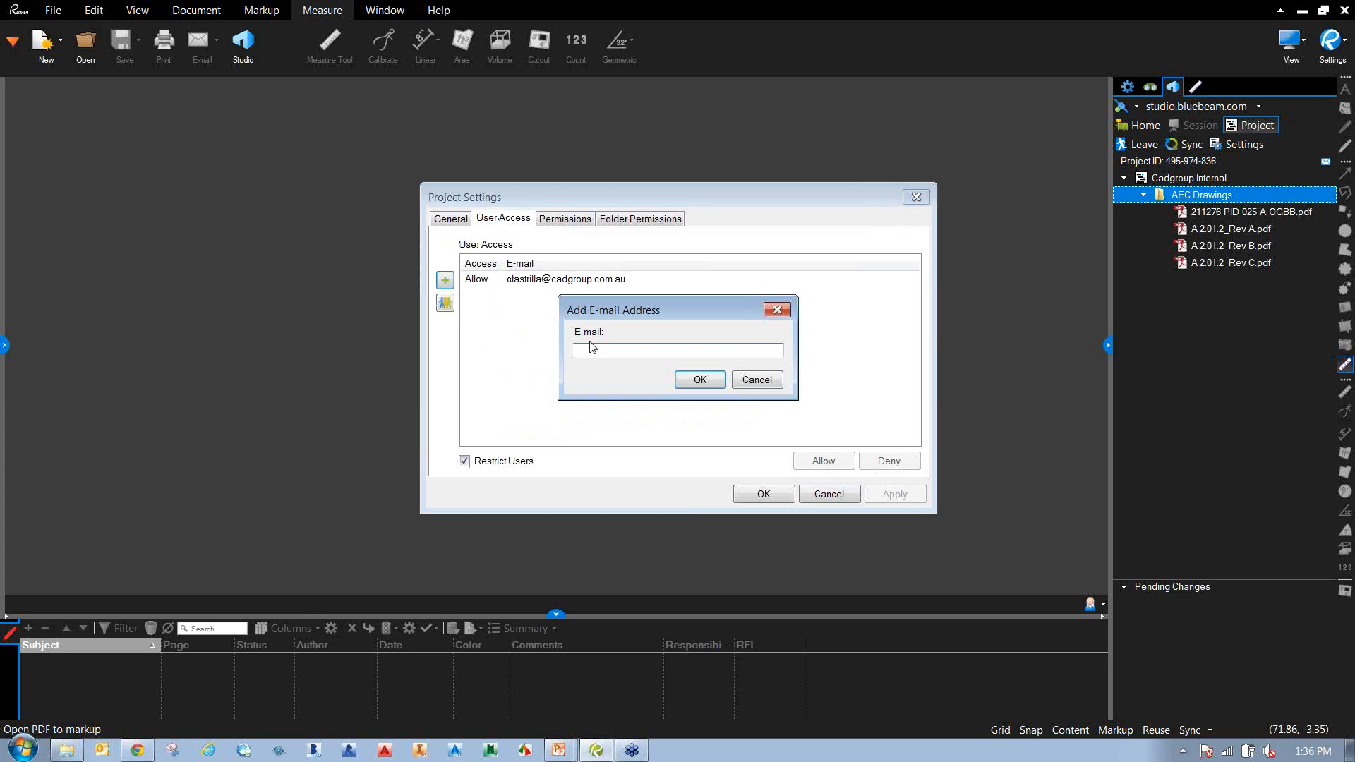
{"action": "key", "text": "Escape"}
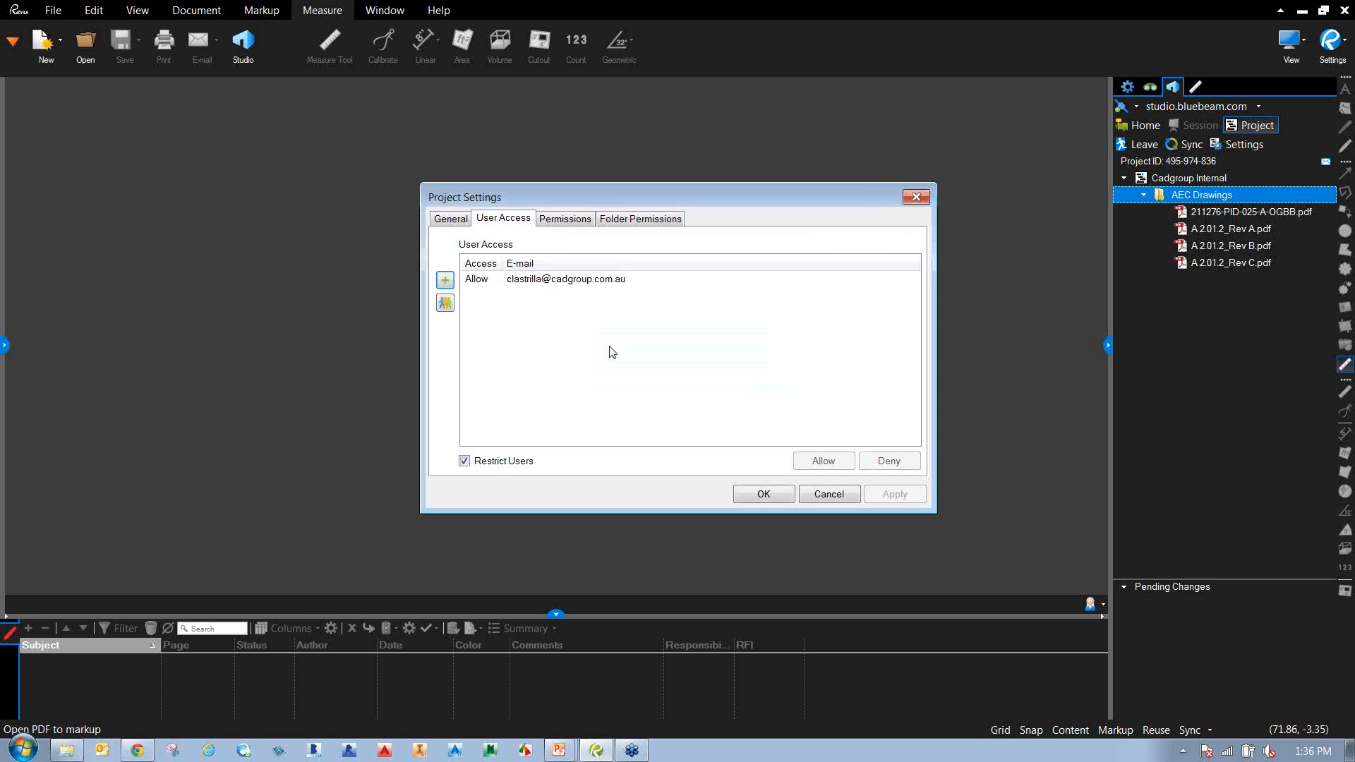
{"action": "left_click", "coordinate": [445, 303]}
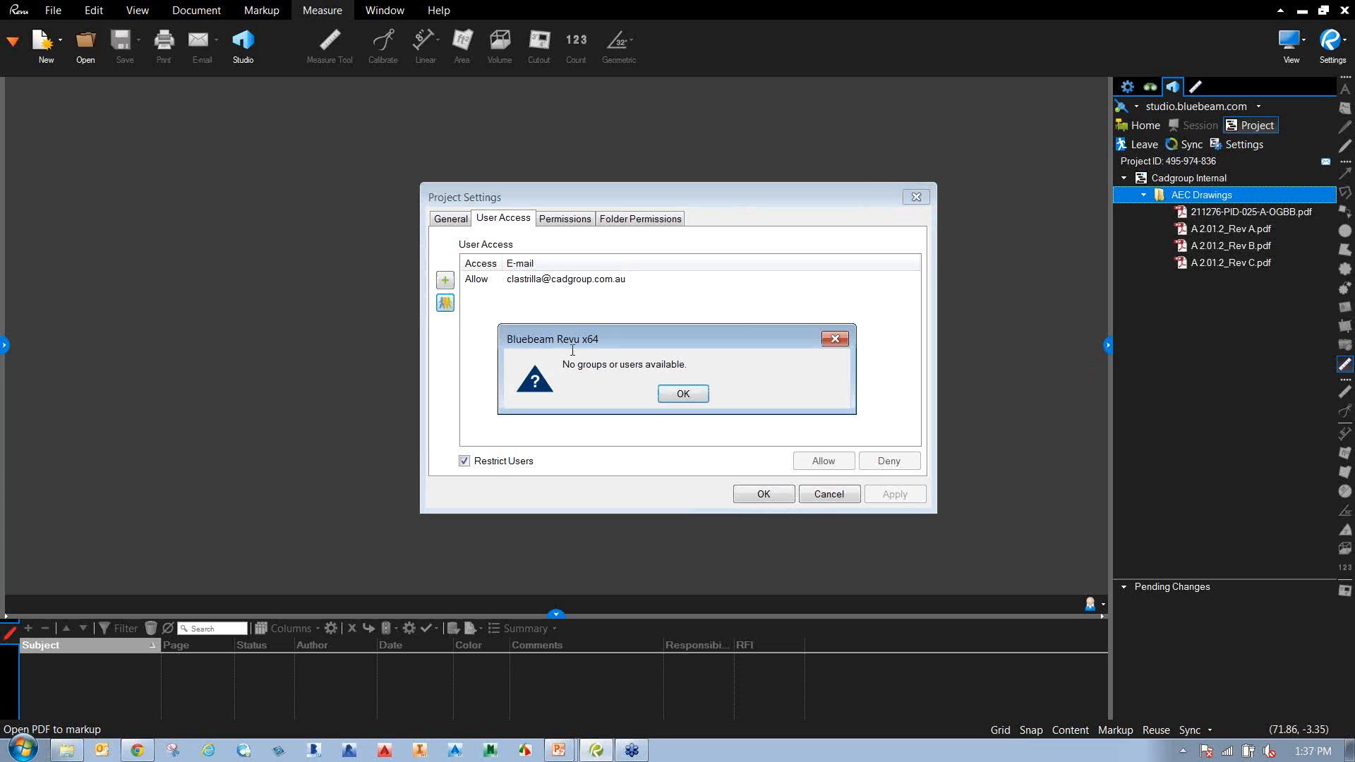
{"action": "left_click", "coordinate": [697, 394]}
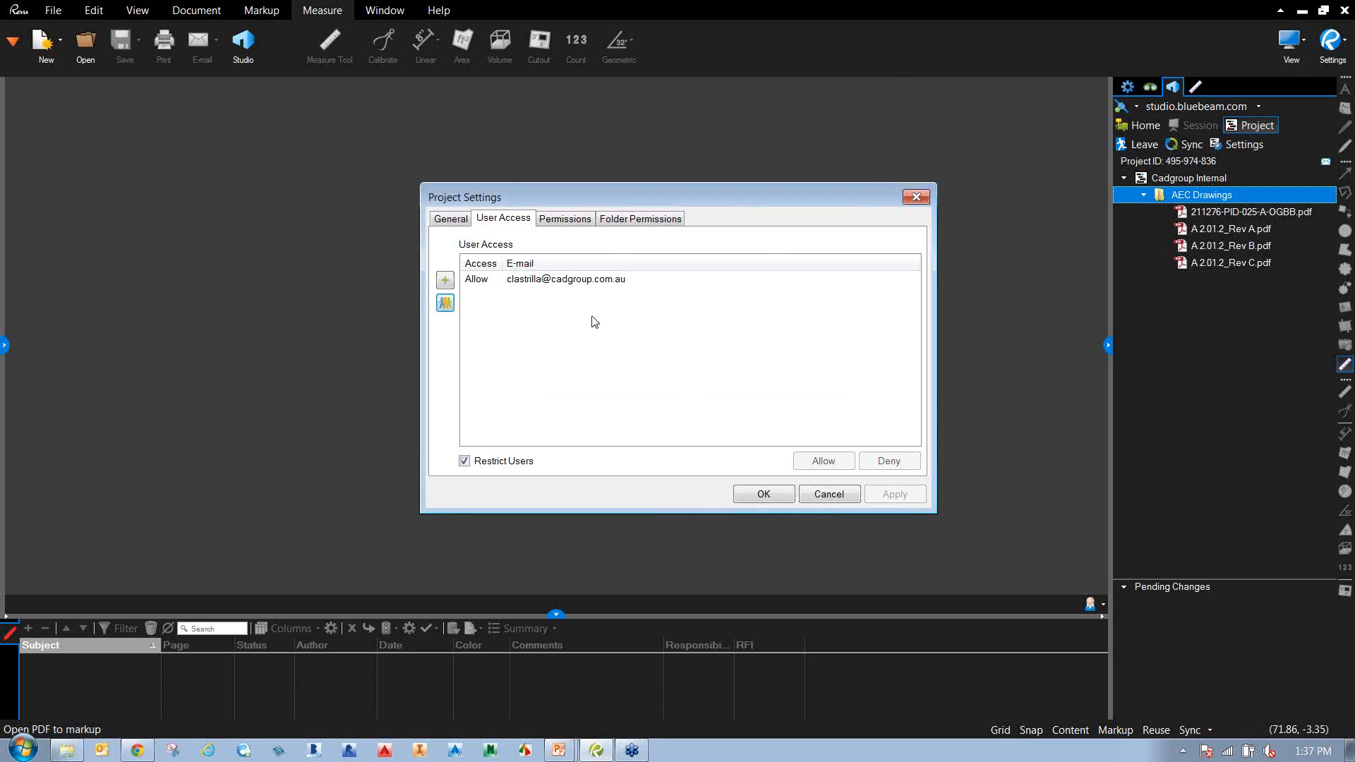
Check the Permissions and Folder Permissions, then close Project Settings without changes.
{"action": "left_click", "coordinate": [565, 223]}
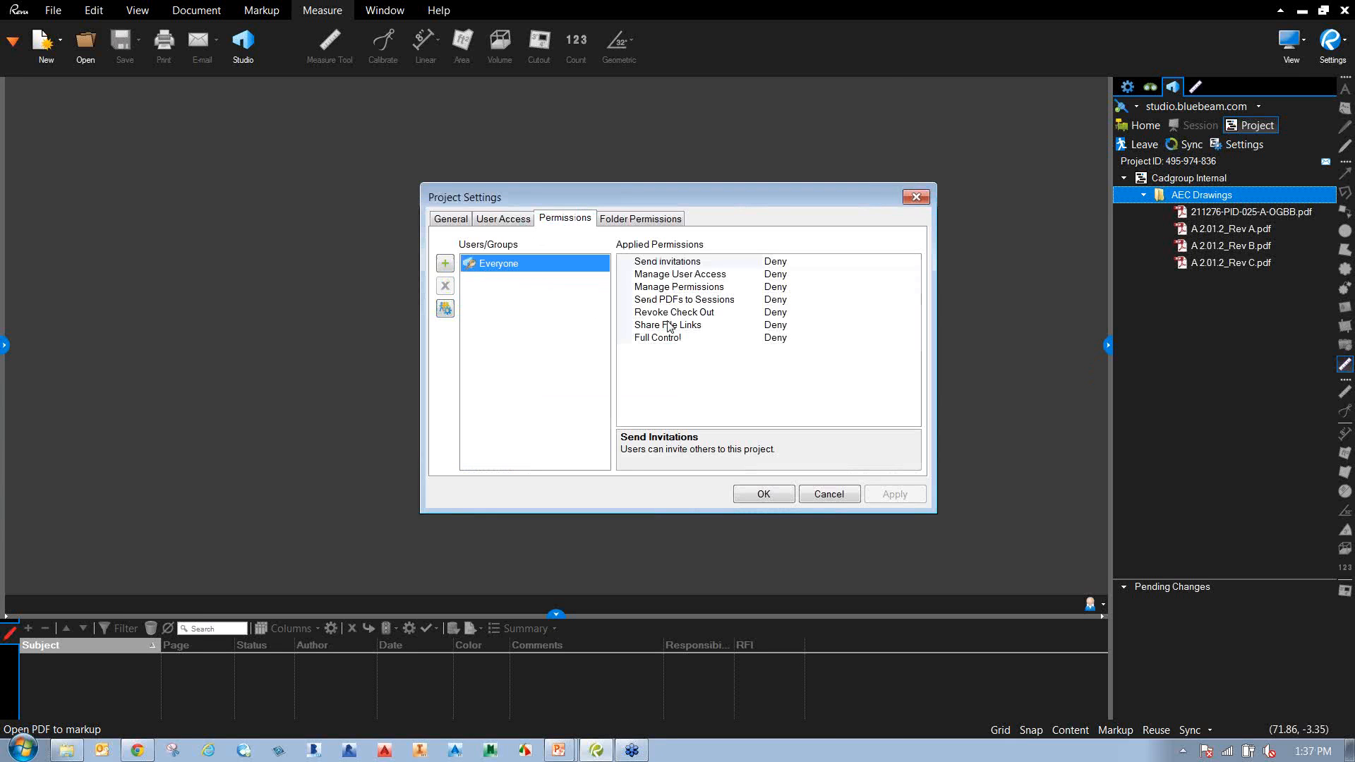
{"action": "left_click", "coordinate": [651, 220]}
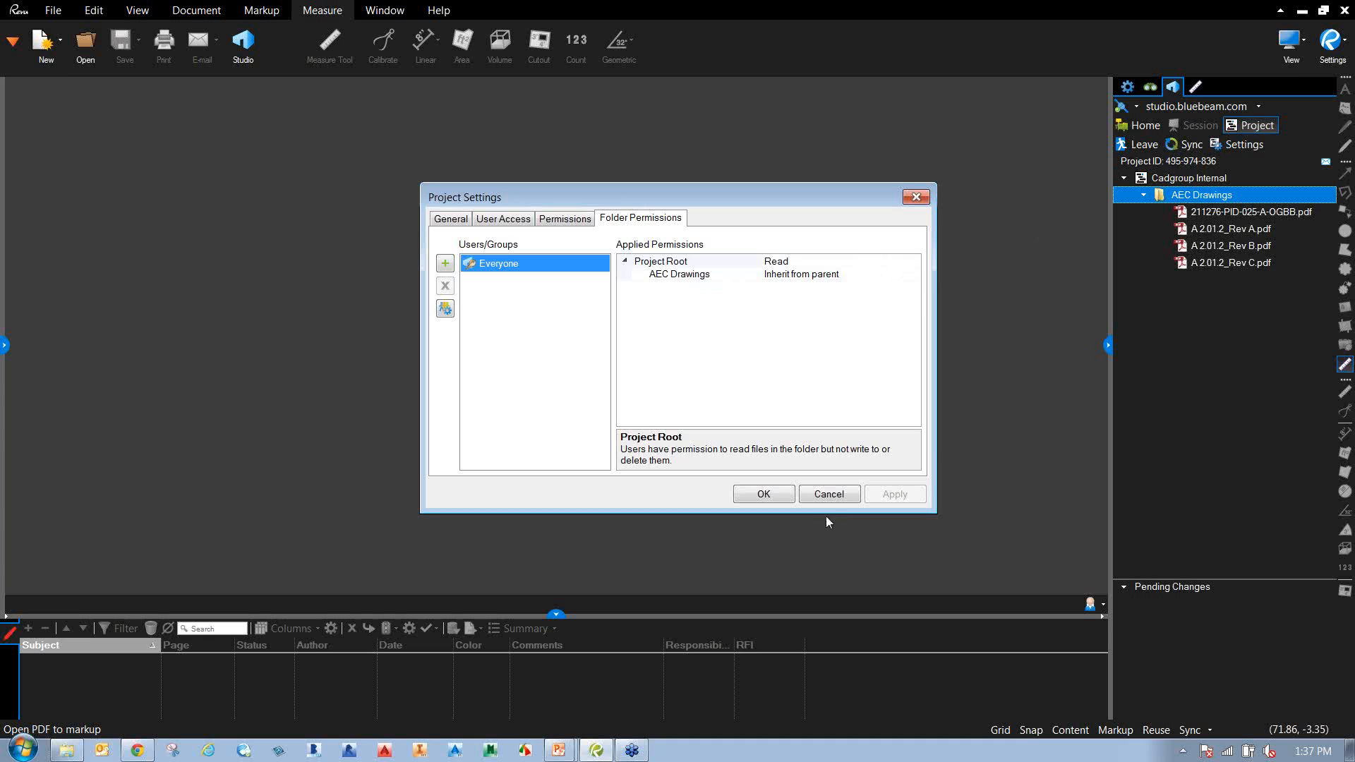
{"action": "left_click", "coordinate": [830, 494]}
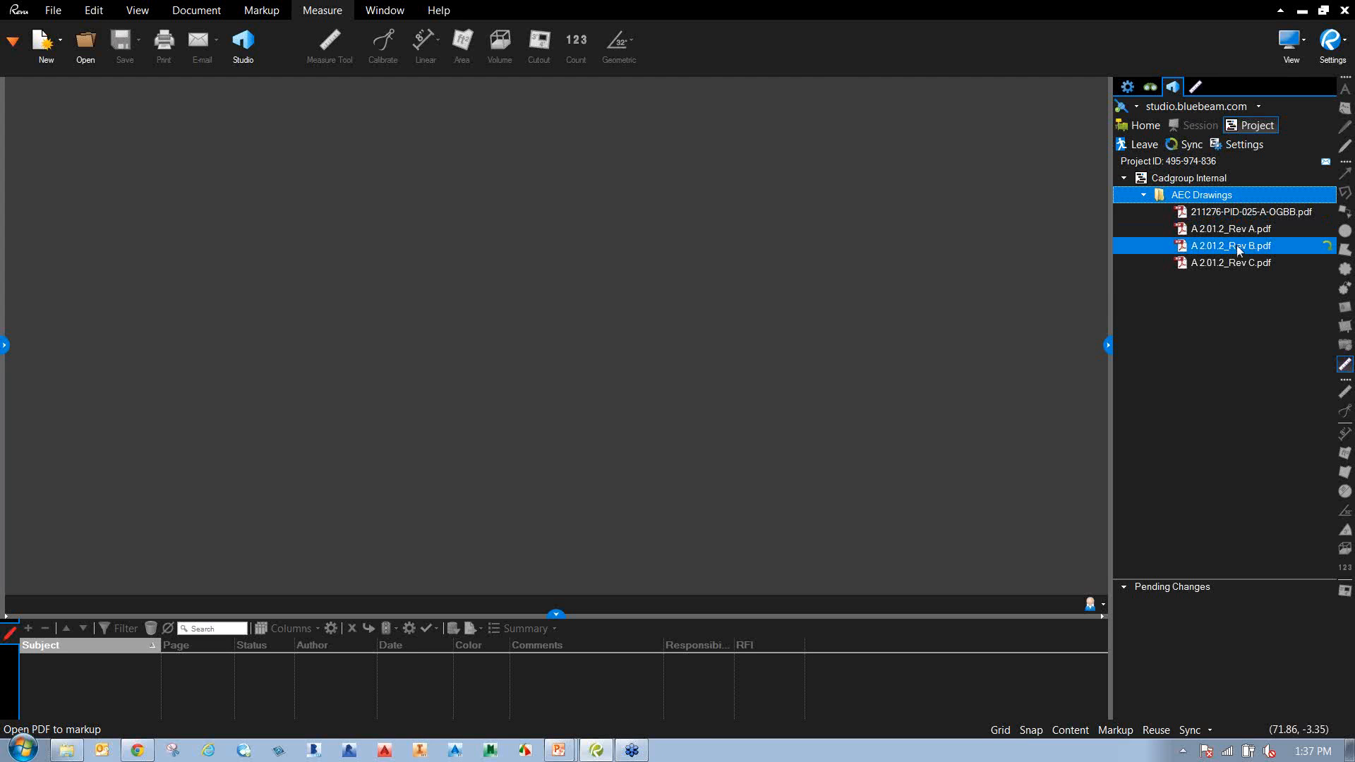
Select the Rev B file, then bring up the options for A 2.01.2_Rev A.pdf.
{"action": "double_click", "coordinate": [1229, 251]}
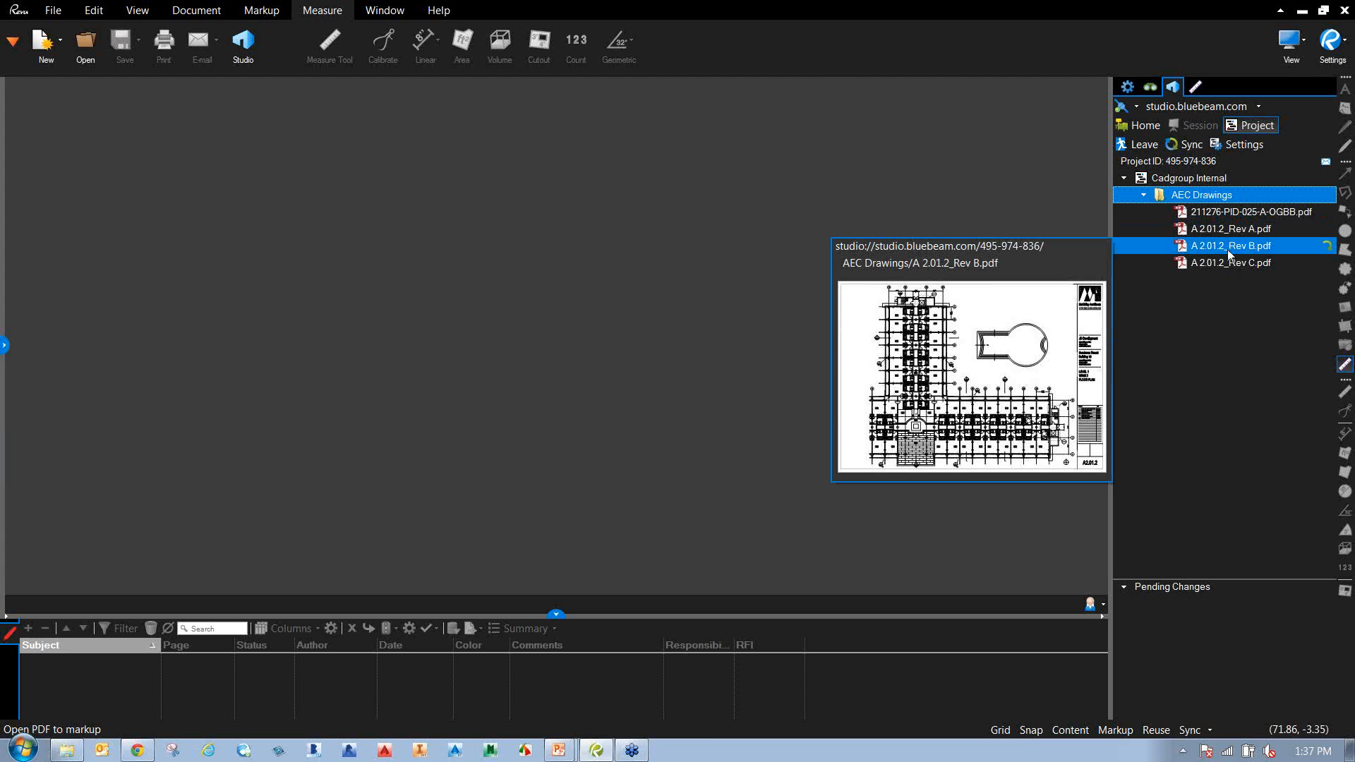
{"action": "mouse_move", "coordinate": [1234, 233]}
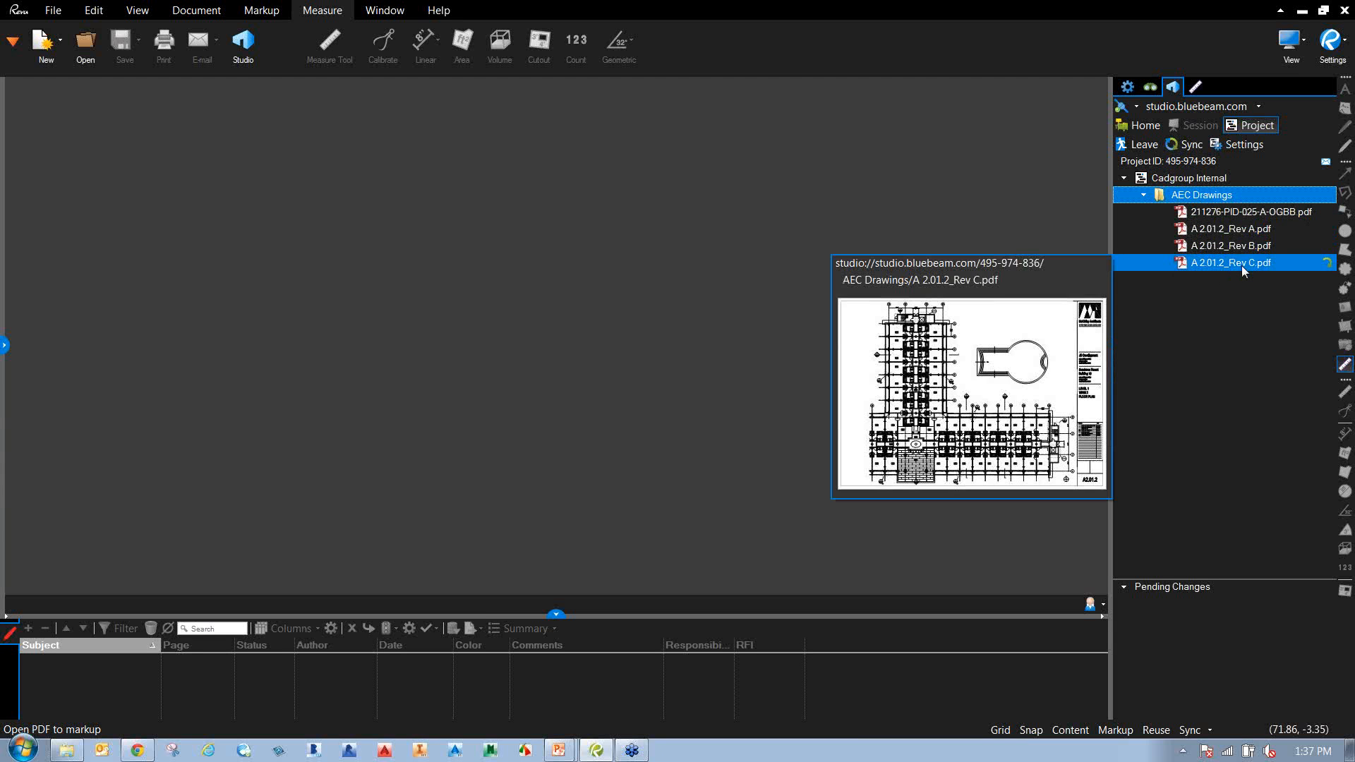
{"action": "right_click", "coordinate": [1229, 230]}
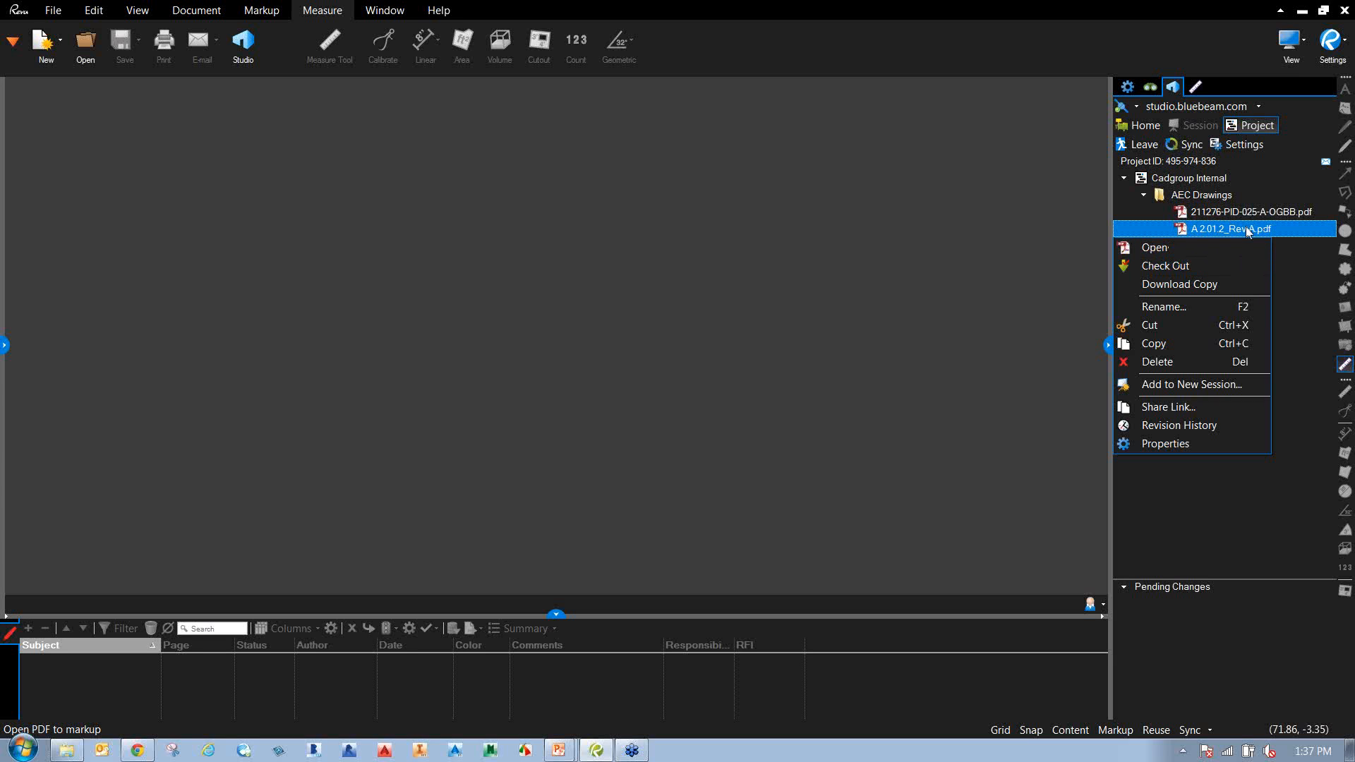
Check out A 2.01.2_Rev A.pdf, open it zoomed in, and show the Tool Chest.
{"action": "left_click", "coordinate": [1203, 268]}
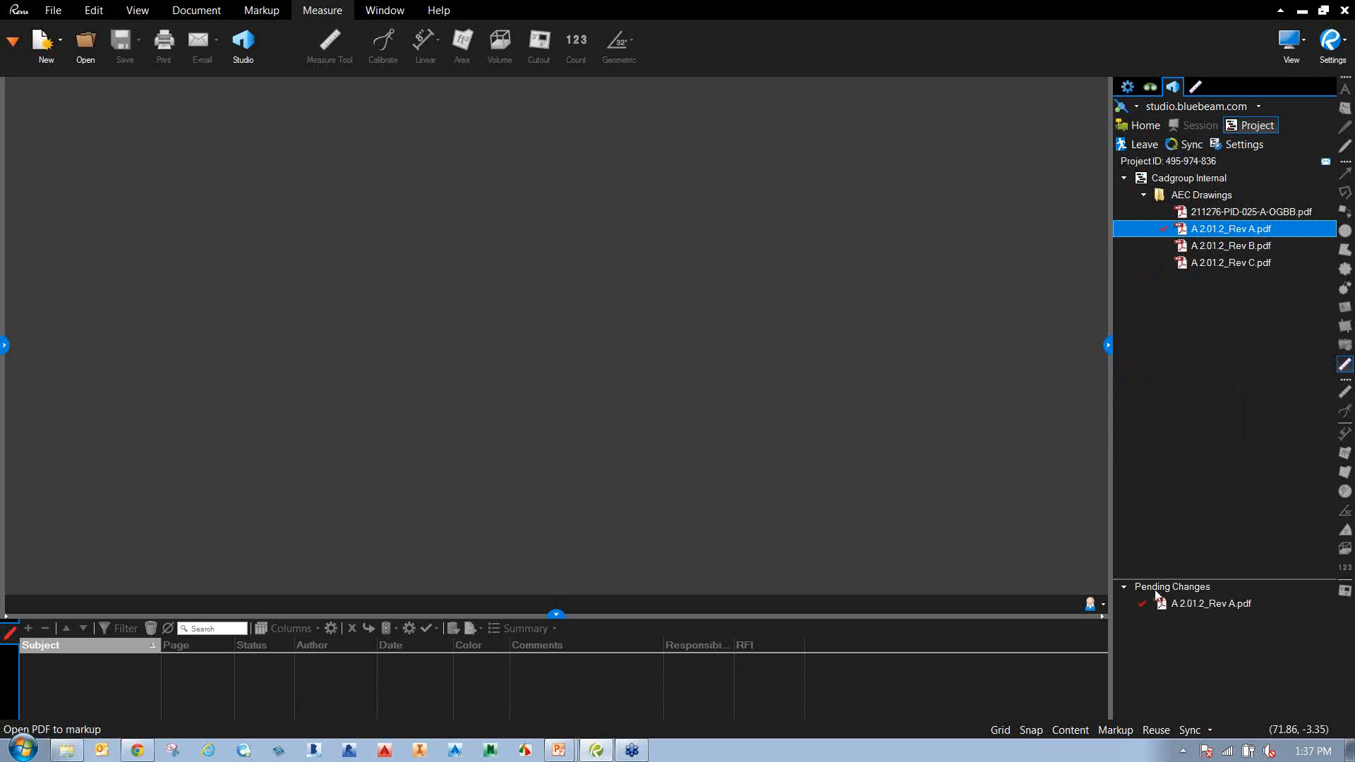
{"action": "left_click", "coordinate": [1218, 609]}
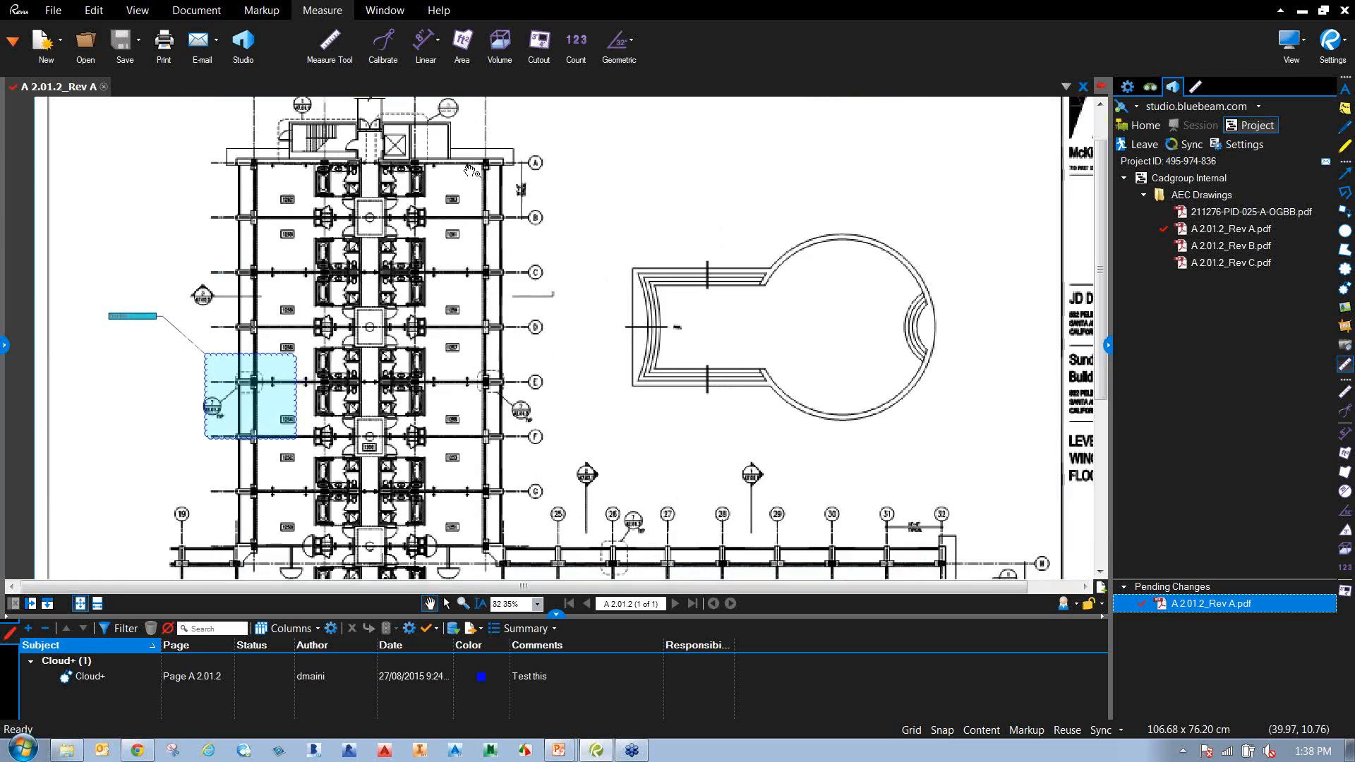
{"action": "scroll", "coordinate": [480, 170], "scroll_direction": "up", "scroll_amount": 5}
{"action": "scroll", "coordinate": [546, 277], "scroll_direction": "up", "scroll_amount": 2}
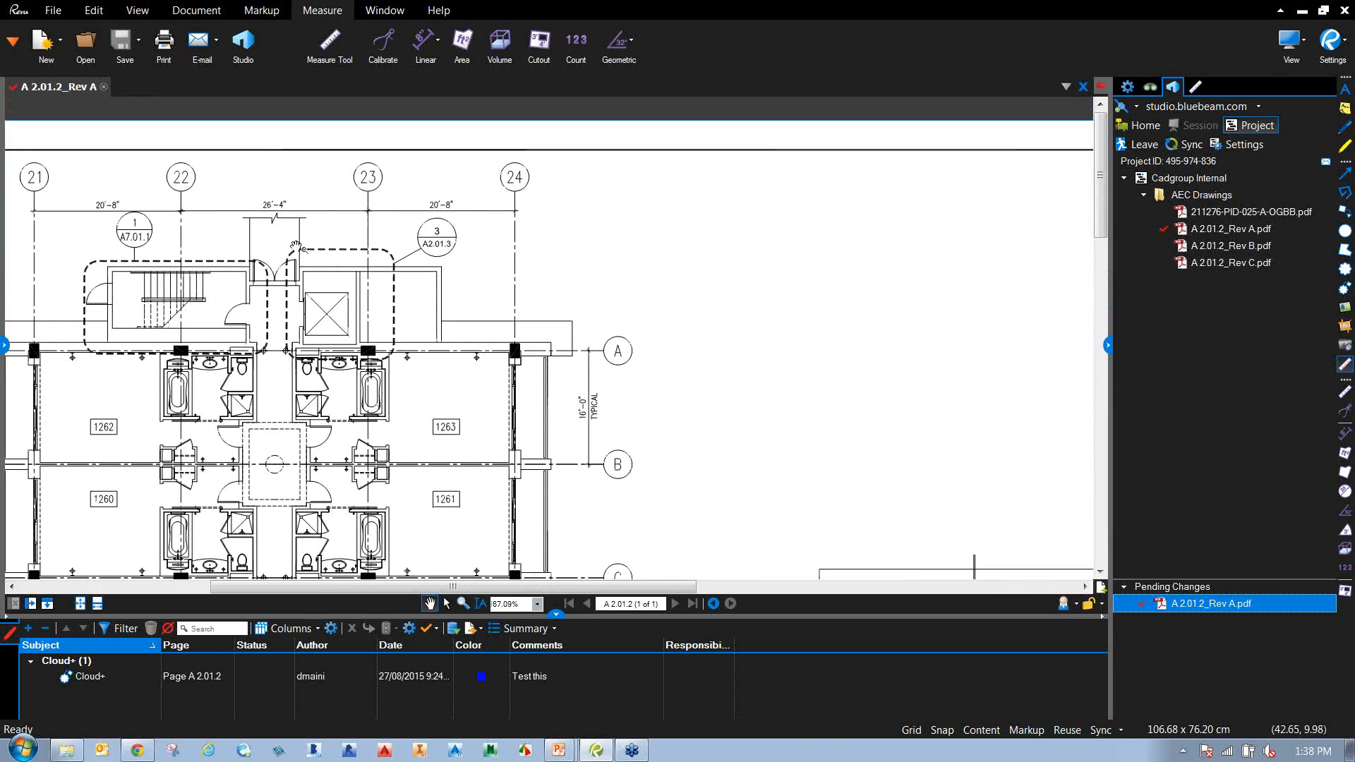
{"action": "left_click", "coordinate": [5, 346]}
{"action": "left_click", "coordinate": [81, 86]}
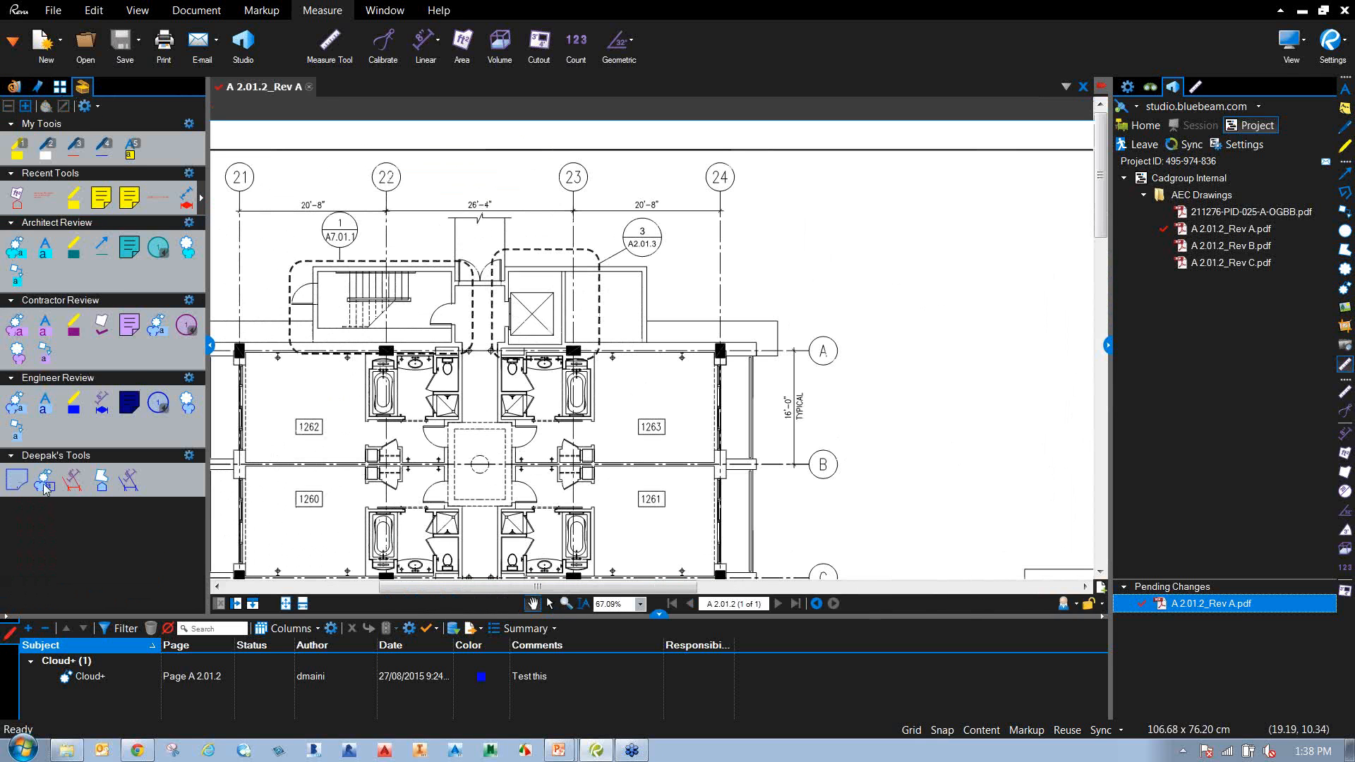
Draw a Cloud+ by grid lines A and 24 with the comment 'This needs to be changed'.
{"action": "left_click", "coordinate": [43, 484]}
{"action": "left_click_drag", "start_coordinate": [683, 298], "coordinate": [849, 387]}
{"action": "left_click", "coordinate": [901, 240]}
{"action": "type", "text": "This need"}
{"action": "type", "text": "s to be ch"}
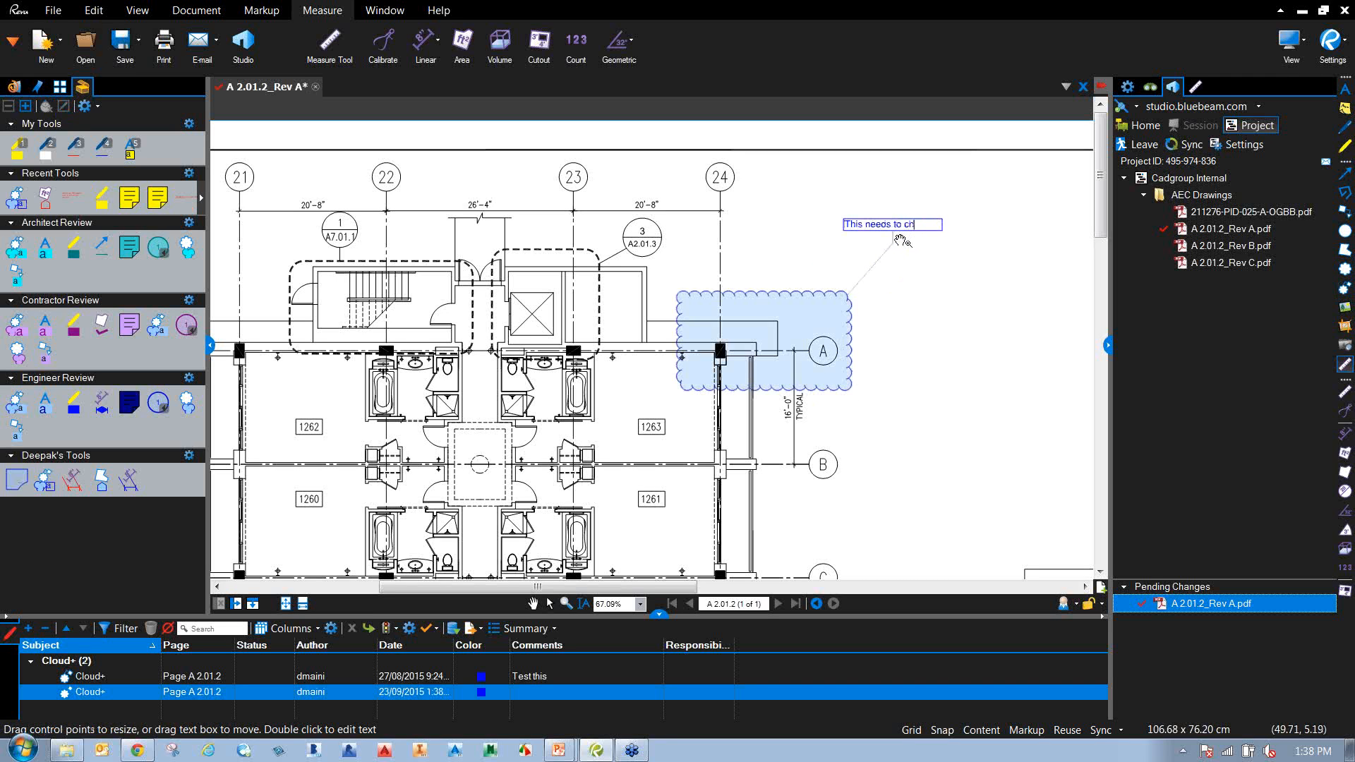
{"action": "key", "text": "BackSpace"}
{"action": "key", "text": "BackSpace"}
{"action": "type", "text": "be changed"}
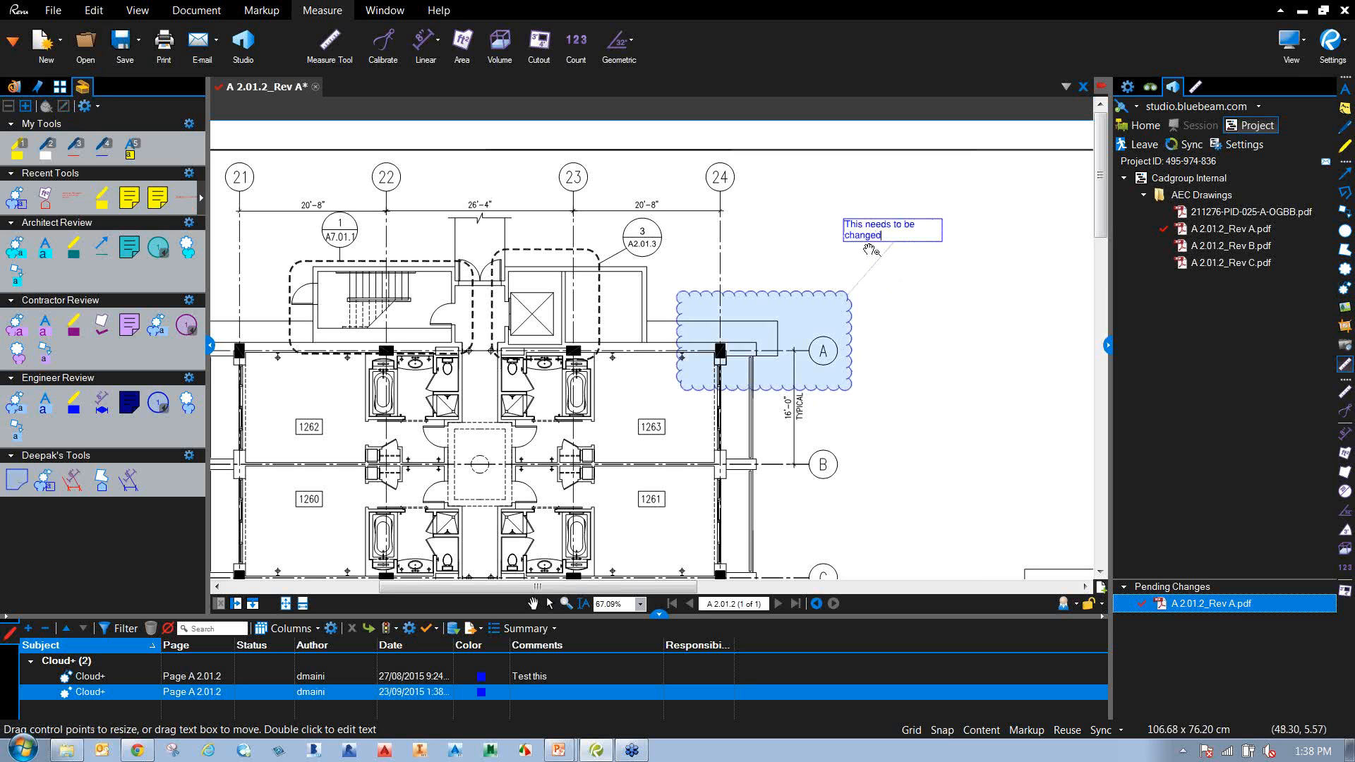
{"action": "left_click_drag", "start_coordinate": [953, 395], "coordinate": [923, 402]}
Draw a Cloud+ over the pool's left end commenting 'Change the number of steps'.
{"action": "scroll", "coordinate": [616, 521], "scroll_direction": "down", "scroll_amount": 2}
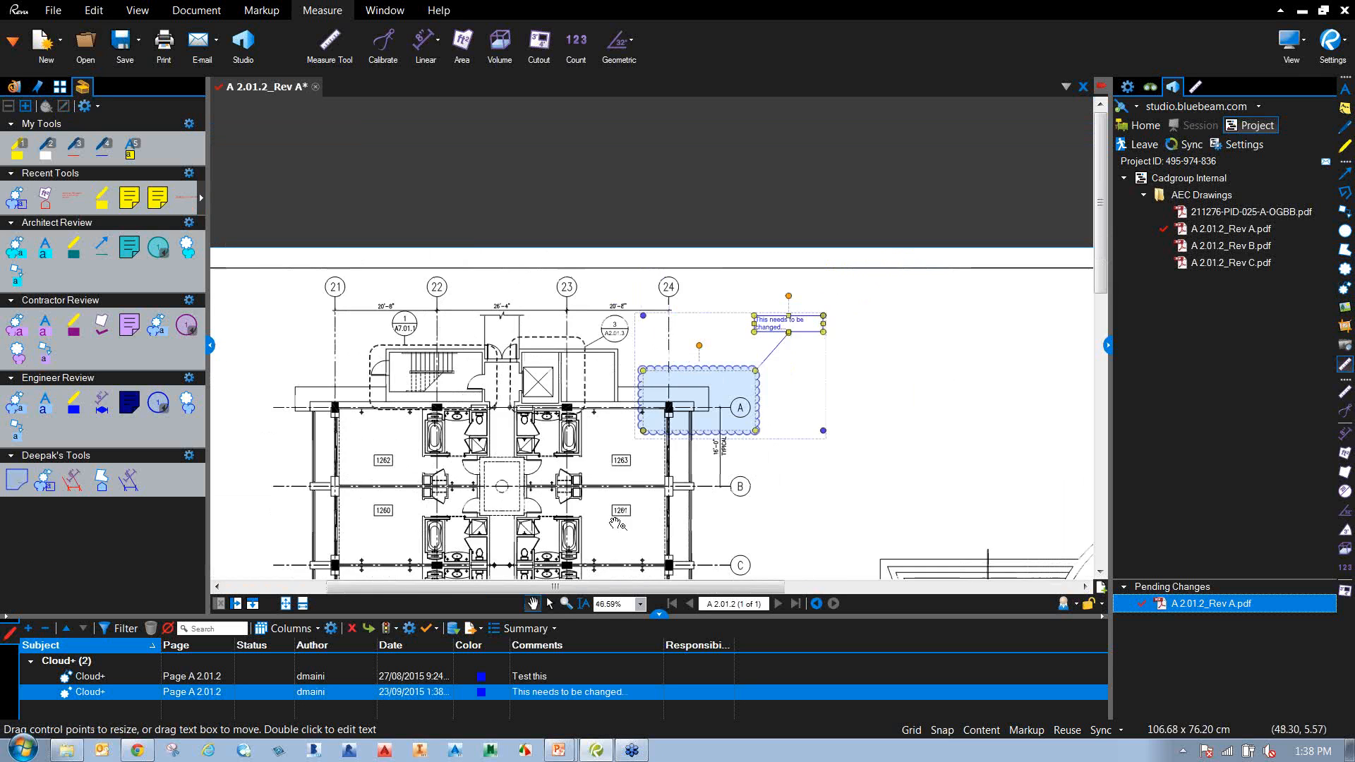
{"action": "left_click_drag", "start_coordinate": [617, 522], "coordinate": [537, 227]}
{"action": "left_click_drag", "start_coordinate": [551, 392], "coordinate": [534, 314]}
{"action": "left_click_drag", "start_coordinate": [733, 353], "coordinate": [415, 407]}
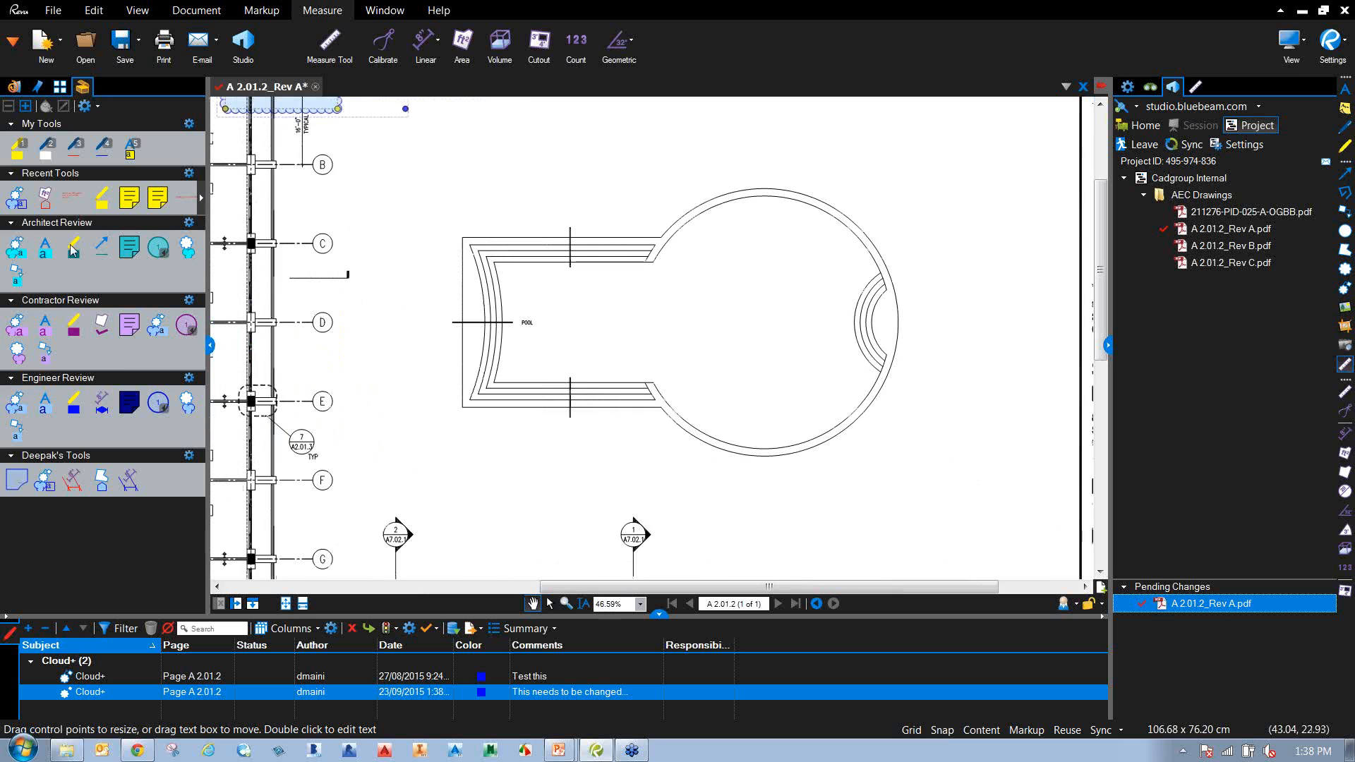
{"action": "left_click", "coordinate": [49, 482]}
{"action": "mouse_move", "coordinate": [508, 208]}
{"action": "left_mouse_down"}
{"action": "mouse_move", "coordinate": [580, 272]}
{"action": "mouse_move", "coordinate": [616, 283]}
{"action": "left_mouse_up"}
{"action": "left_click", "coordinate": [666, 151]}
{"action": "type", "text": "Change the"}
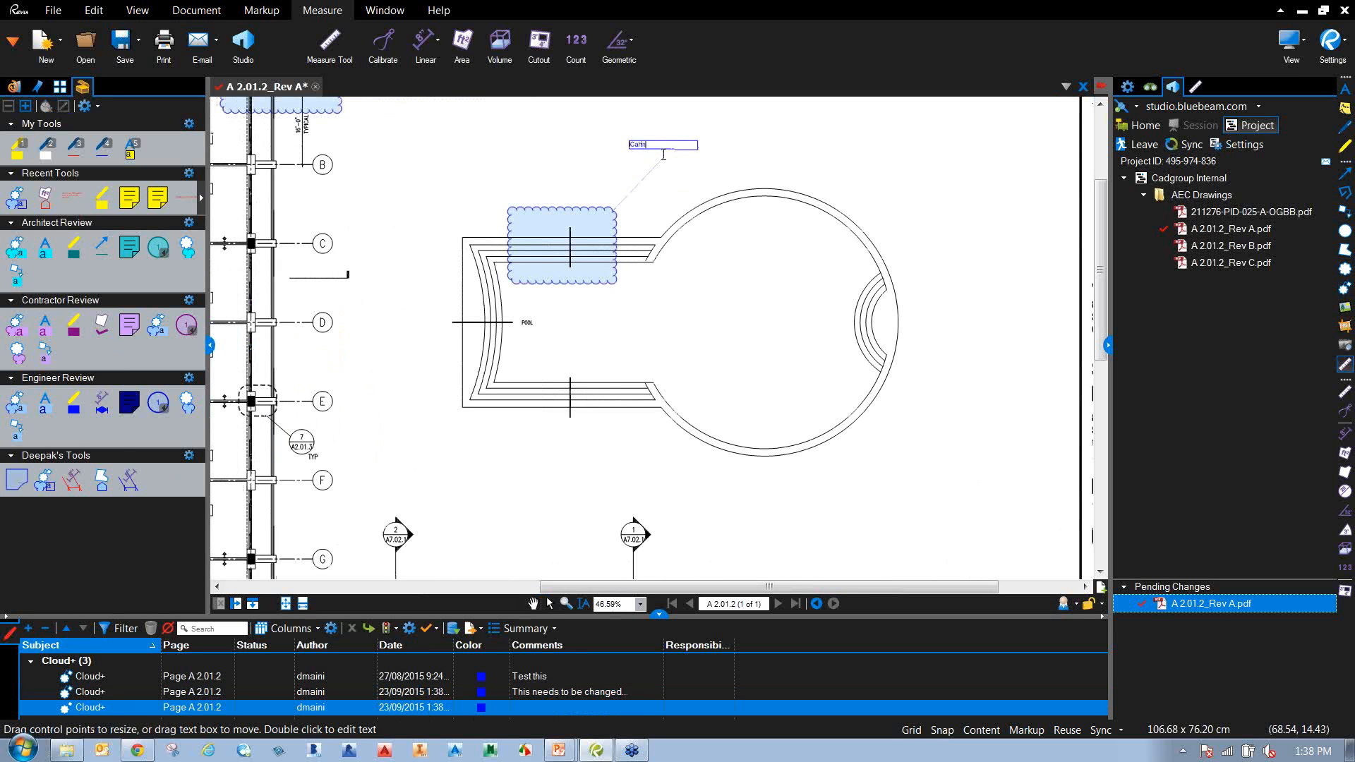
{"action": "key", "text": "BackSpace"}
{"action": "key", "text": "BackSpace"}
{"action": "key", "text": "BackSpace"}
{"action": "key", "text": "BackSpace"}
{"action": "type", "text": "hange the number of step"}
{"action": "scroll", "coordinate": [716, 177], "scroll_direction": "down", "scroll_amount": 1}
{"action": "left_click", "coordinate": [834, 184]}
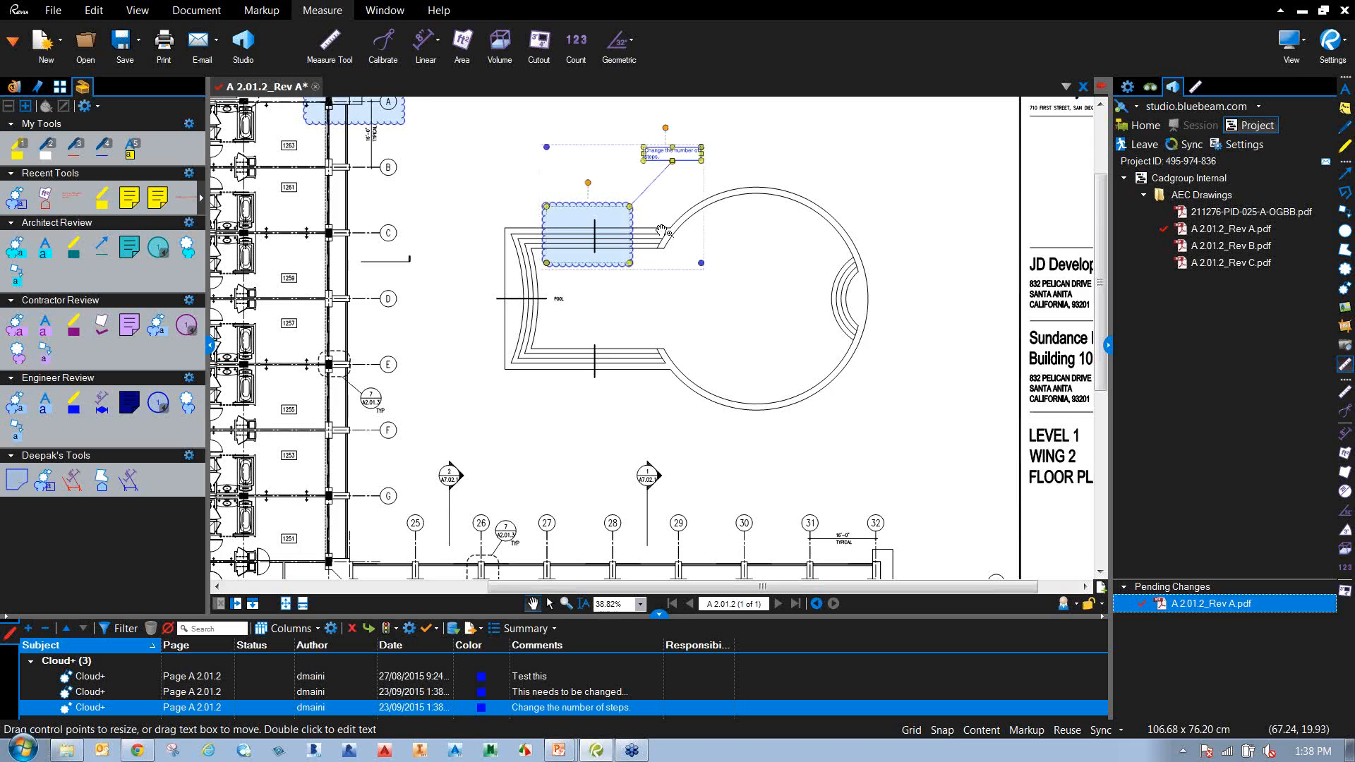
Bring both new clouds into view, deselect the markup, and save Rev A.
{"action": "scroll", "coordinate": [542, 297], "scroll_direction": "down", "scroll_amount": 1}
{"action": "left_click_drag", "start_coordinate": [534, 290], "coordinate": [628, 368]}
{"action": "left_click", "coordinate": [628, 368]}
{"action": "left_click", "coordinate": [121, 41]}
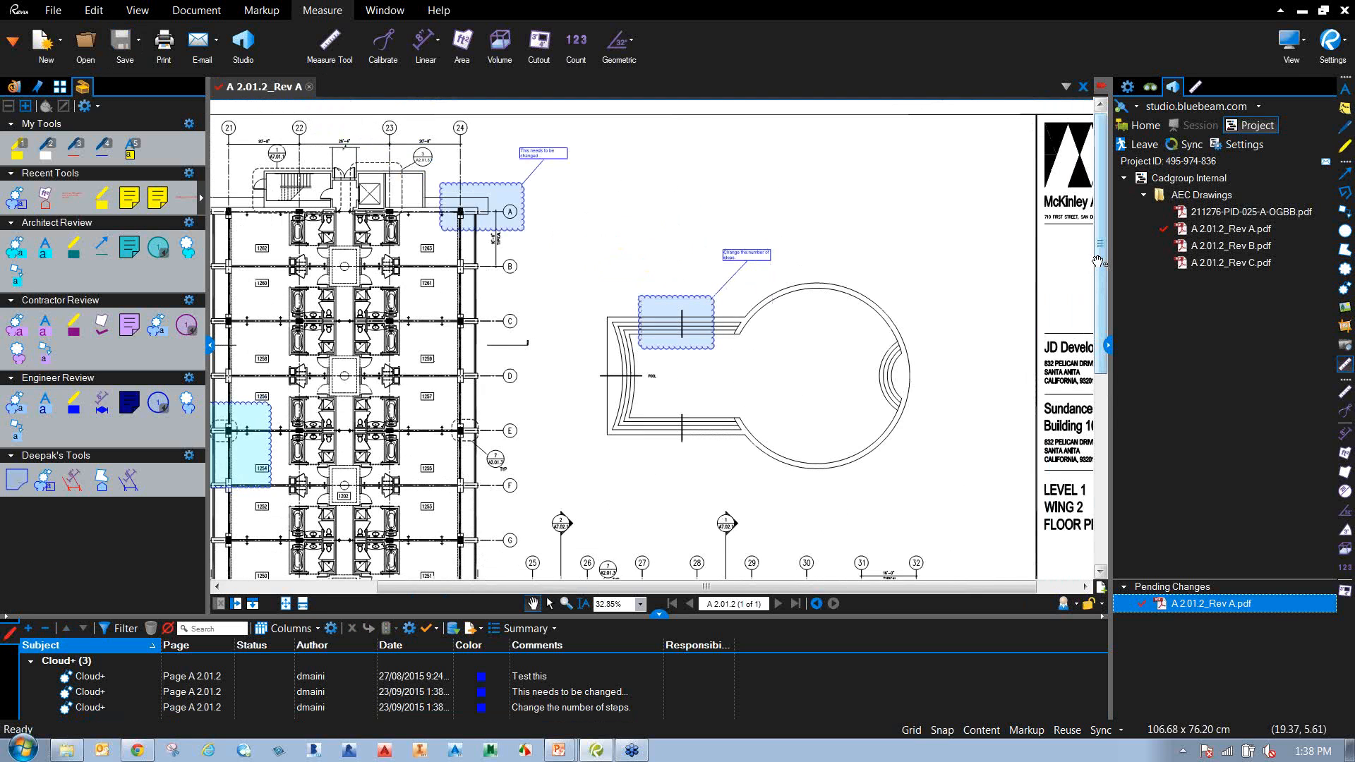
Close Rev A and check it in with a comment about markups for the column and pool.
{"action": "left_click", "coordinate": [1083, 86]}
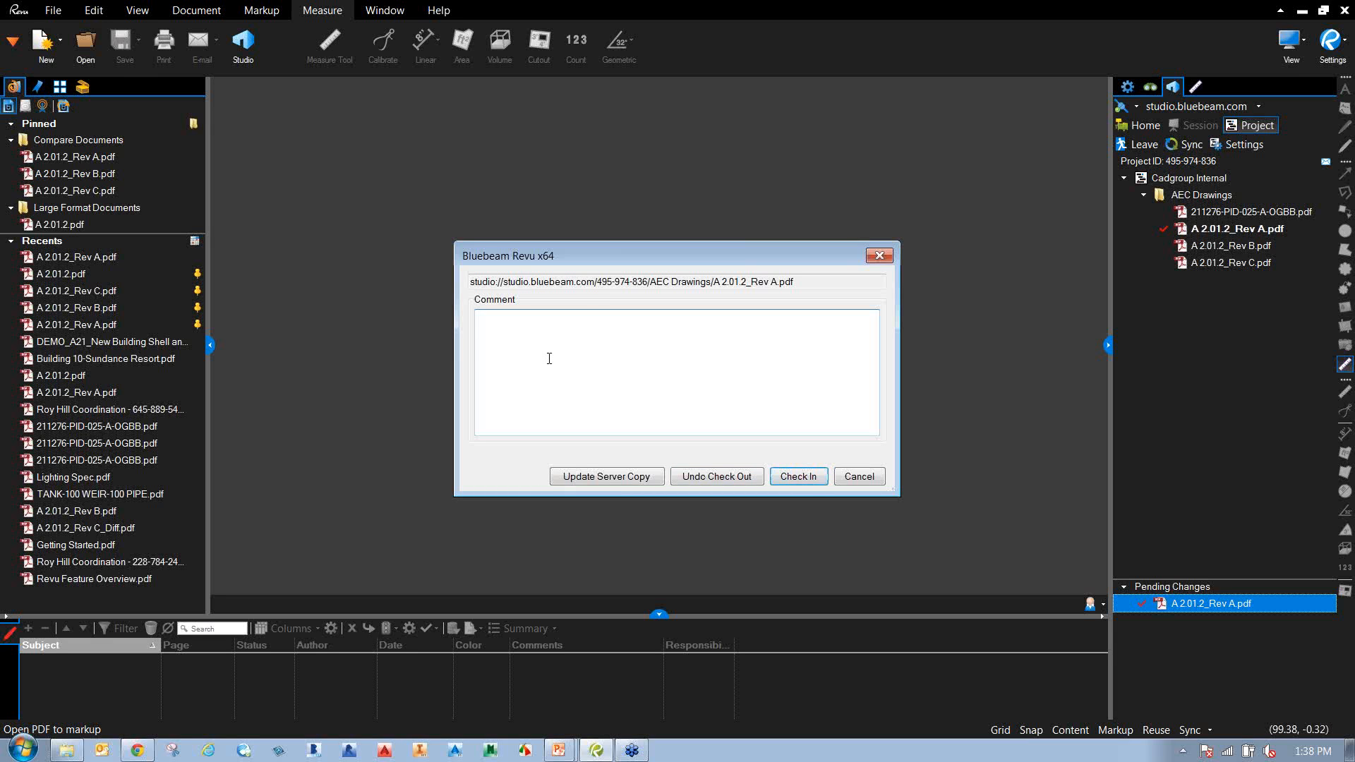
{"action": "type", "text": "Added markus fp"}
{"action": "key", "text": "BackSpace"}
{"action": "type", "text": "or the column and th"}
{"action": "type", "text": "ei"}
{"action": "type", "text": "pool."}
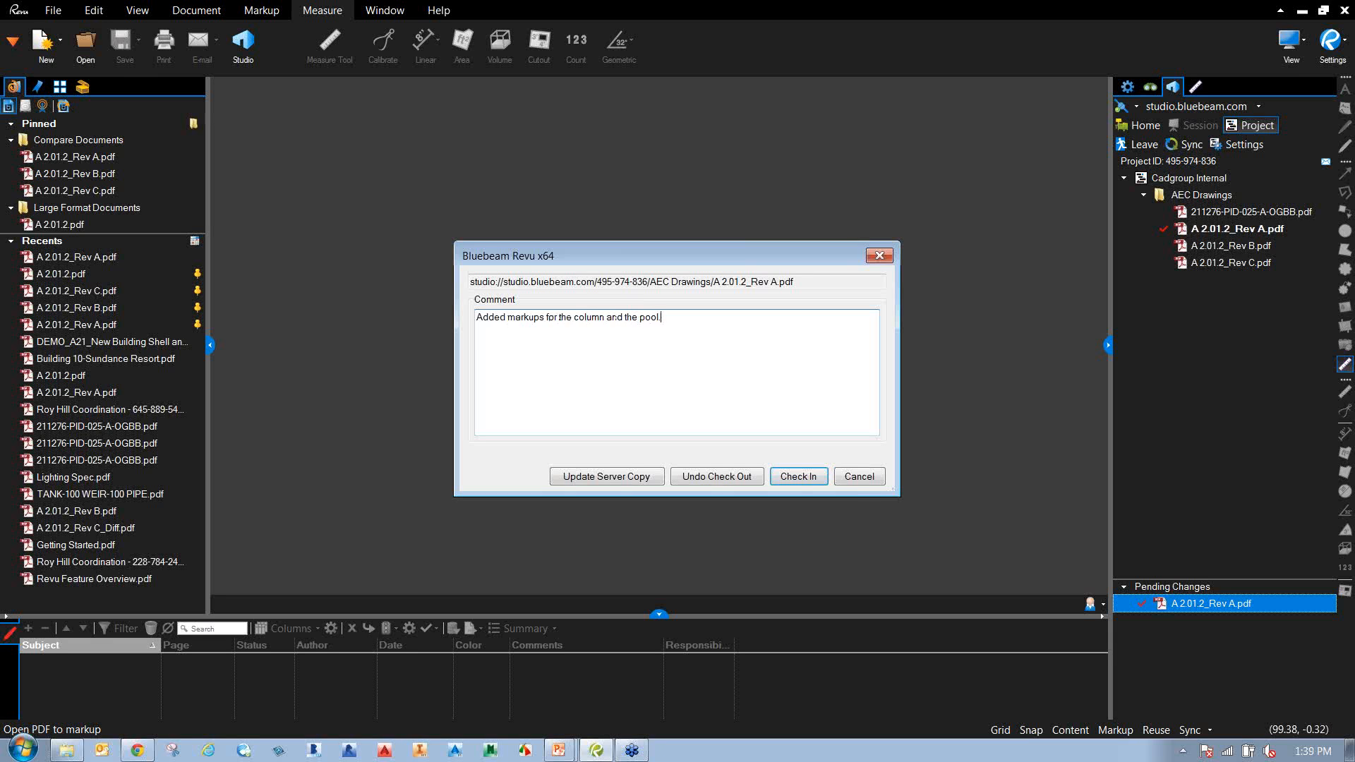
{"action": "left_click", "coordinate": [803, 478]}
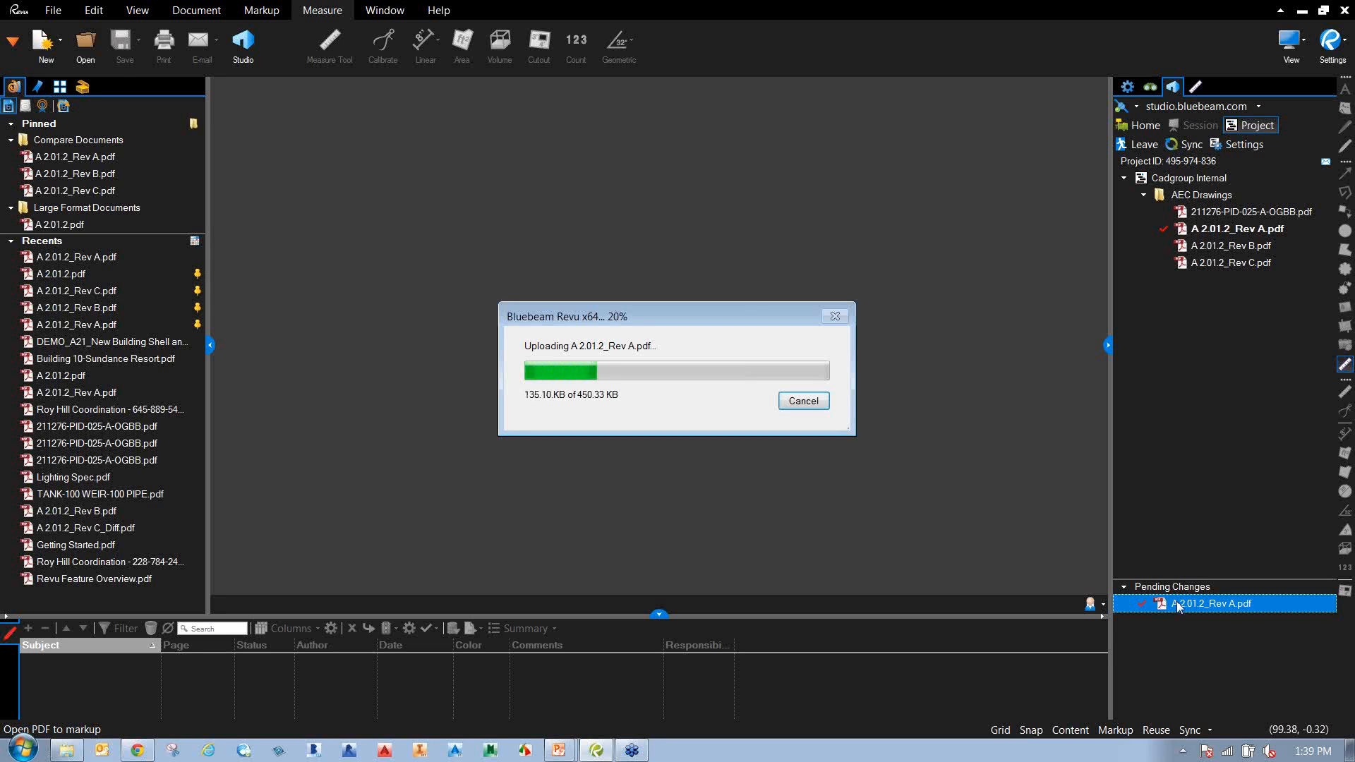
{"action": "left_click", "coordinate": [1219, 232]}
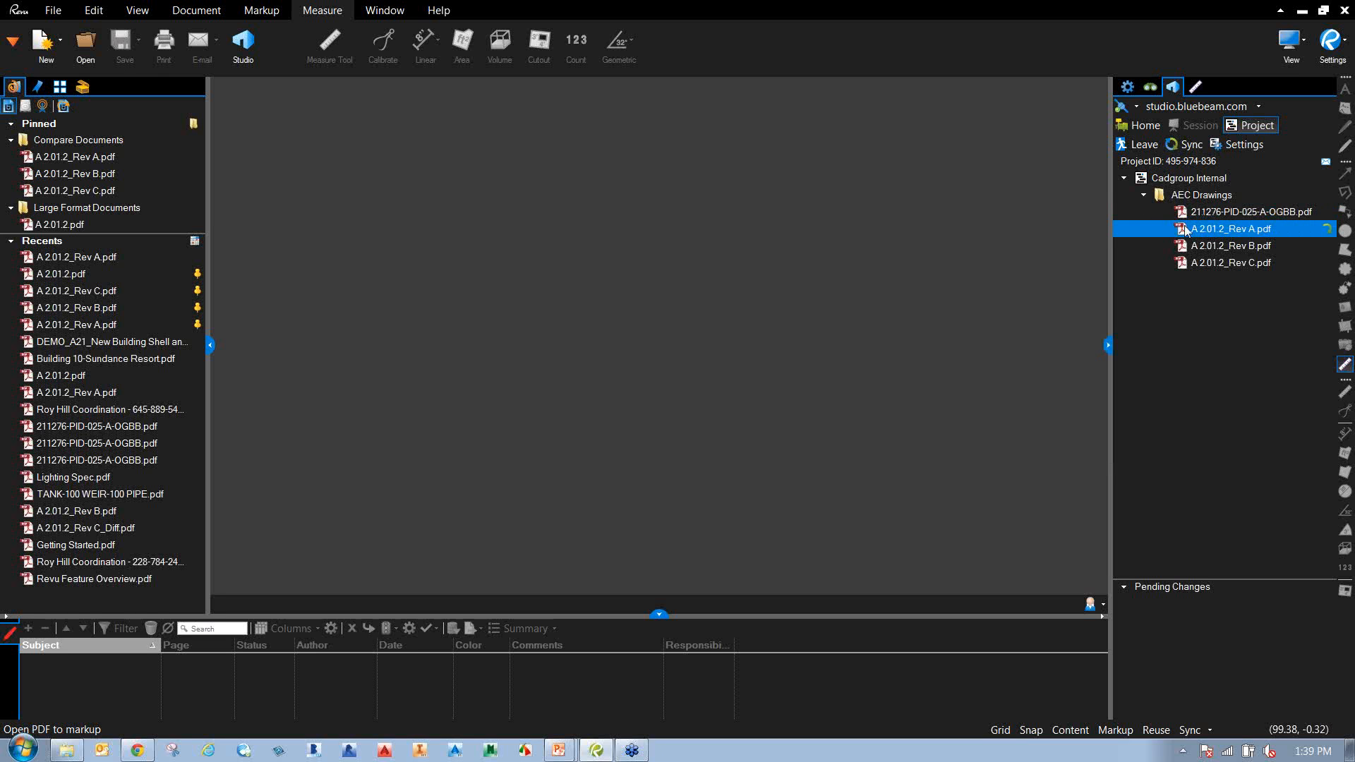
View the three-entry revision history of A 2.01.2_Rev A.pdf, then close it.
{"action": "mouse_move", "coordinate": [1186, 230]}
{"action": "right_click", "coordinate": [1187, 232]}
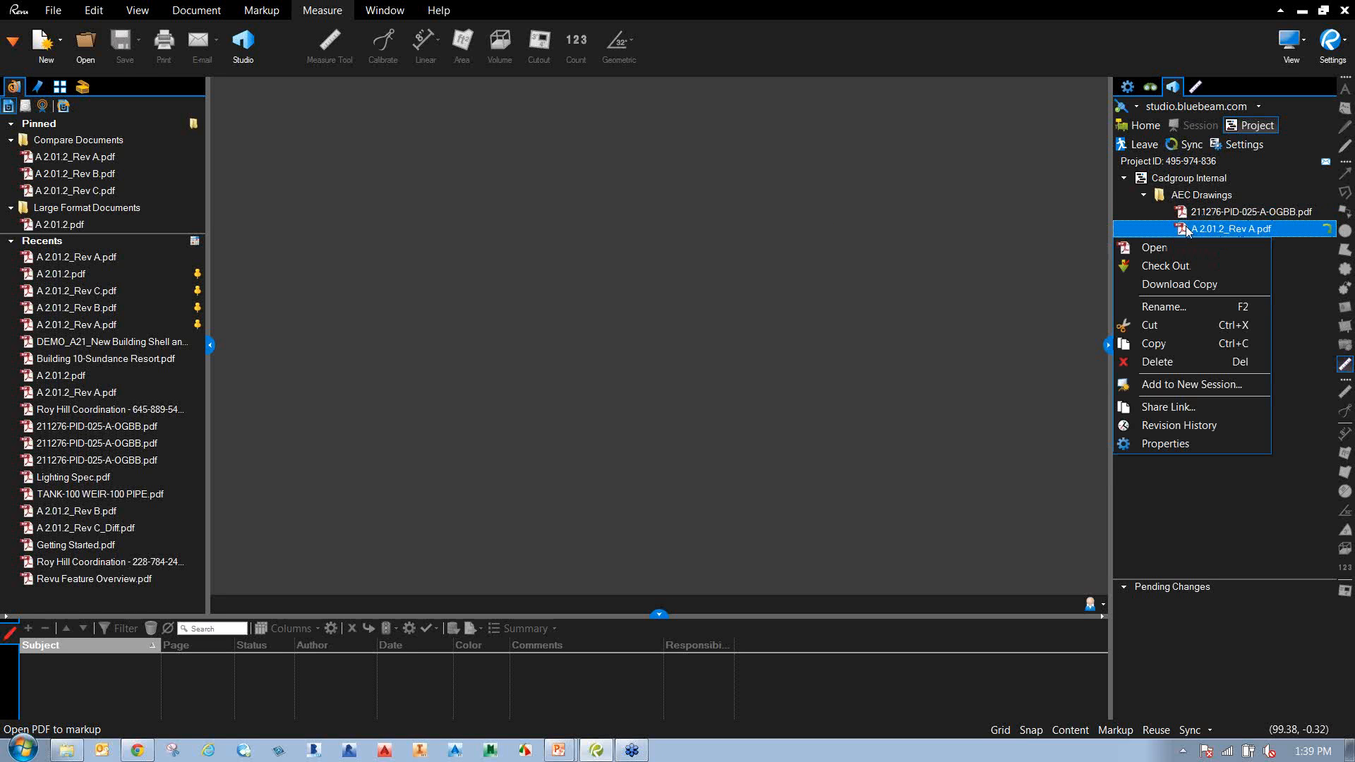
{"action": "left_click", "coordinate": [1219, 426]}
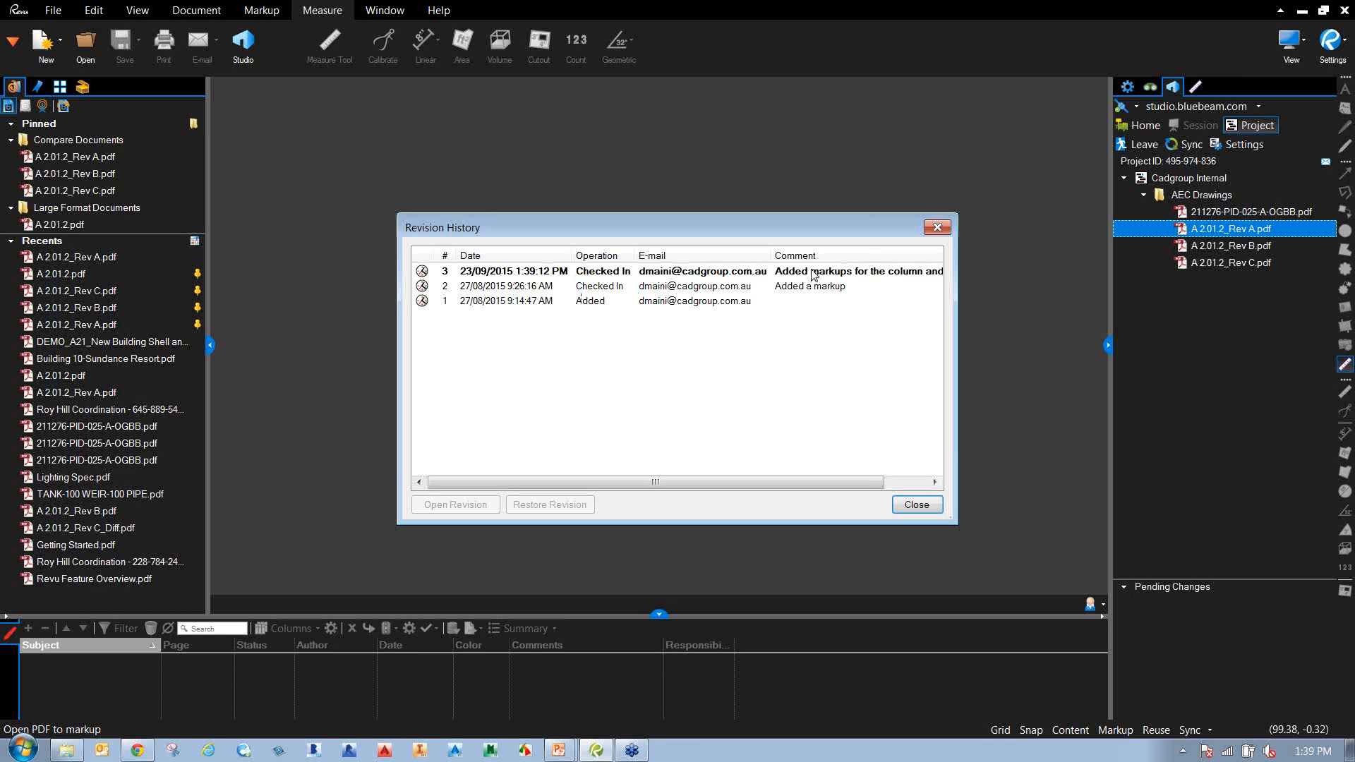
{"action": "left_click", "coordinate": [913, 505]}
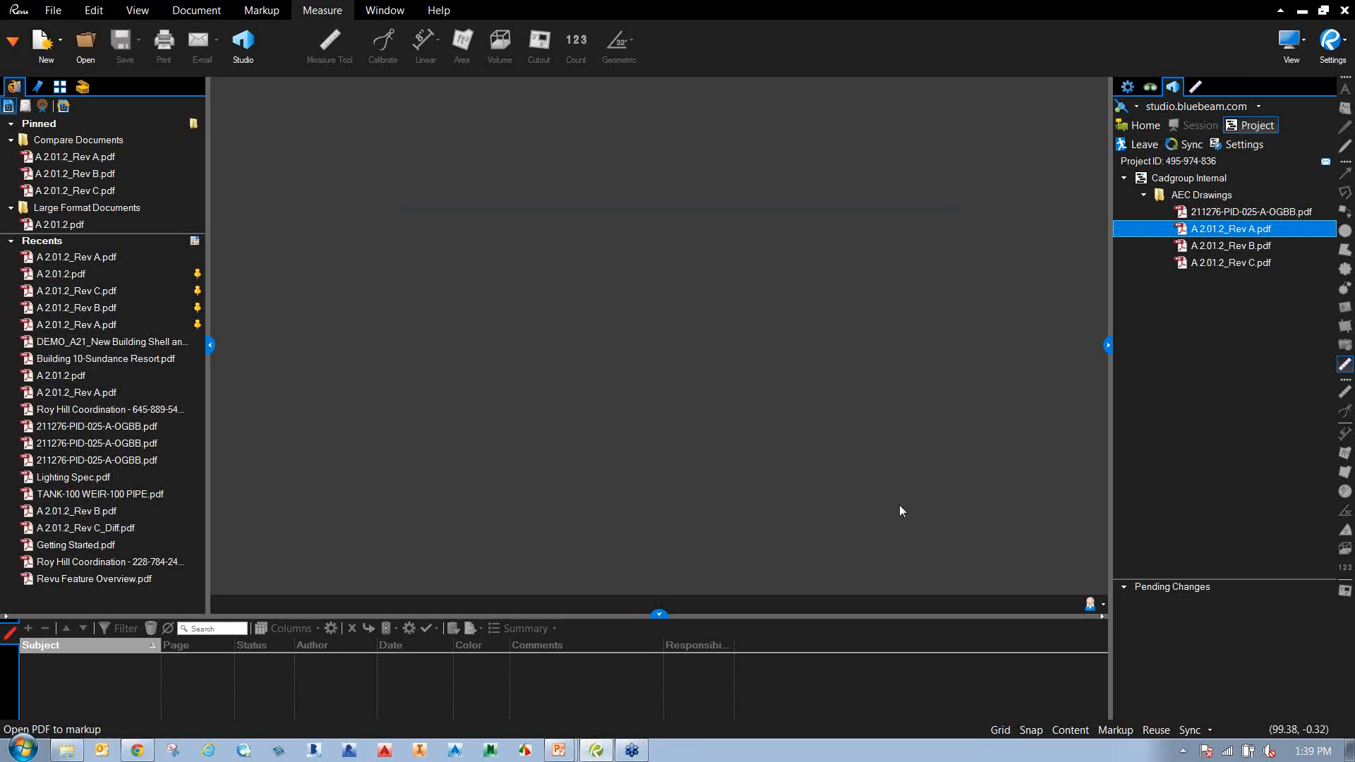
Check out A 2.01.2_Rev A.pdf again for editing.
{"action": "double_click", "coordinate": [1226, 229]}
{"action": "right_click", "coordinate": [1227, 230]}
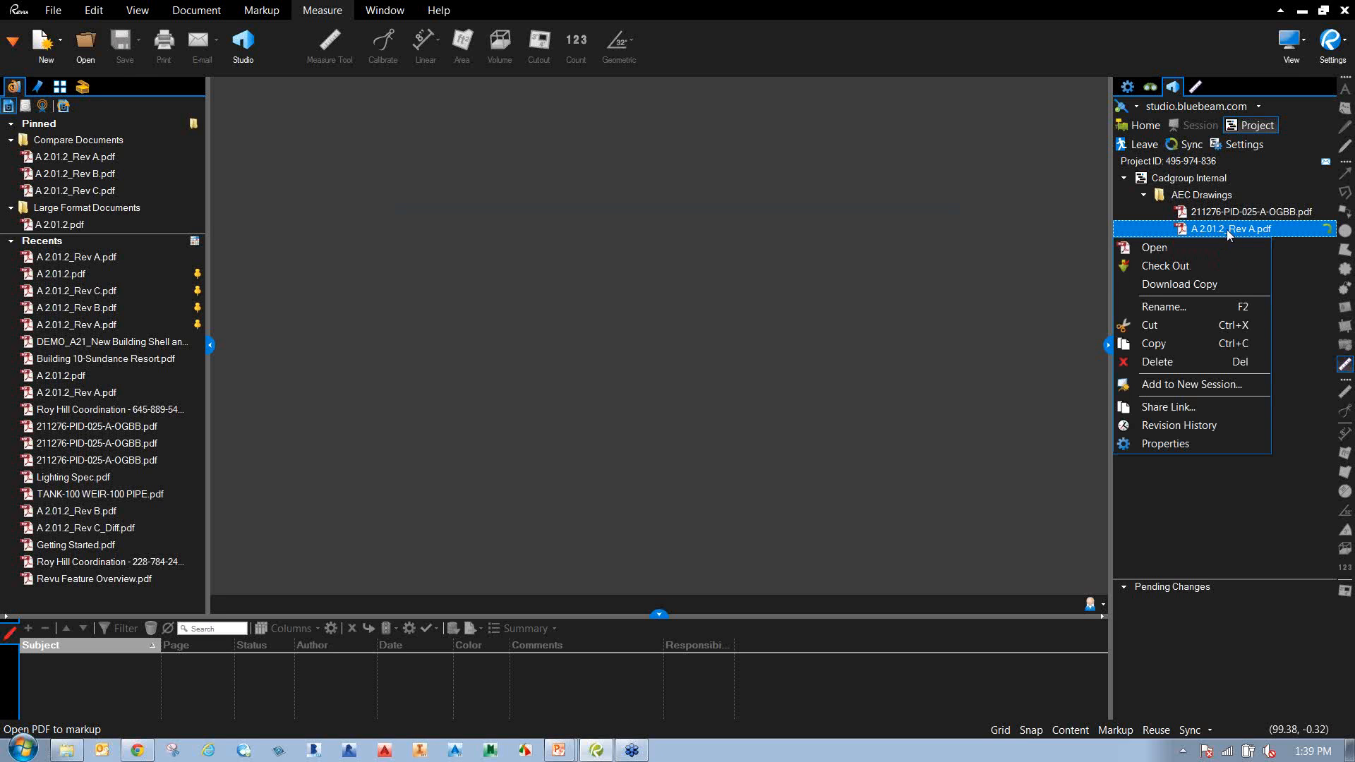
{"action": "left_click", "coordinate": [1196, 263]}
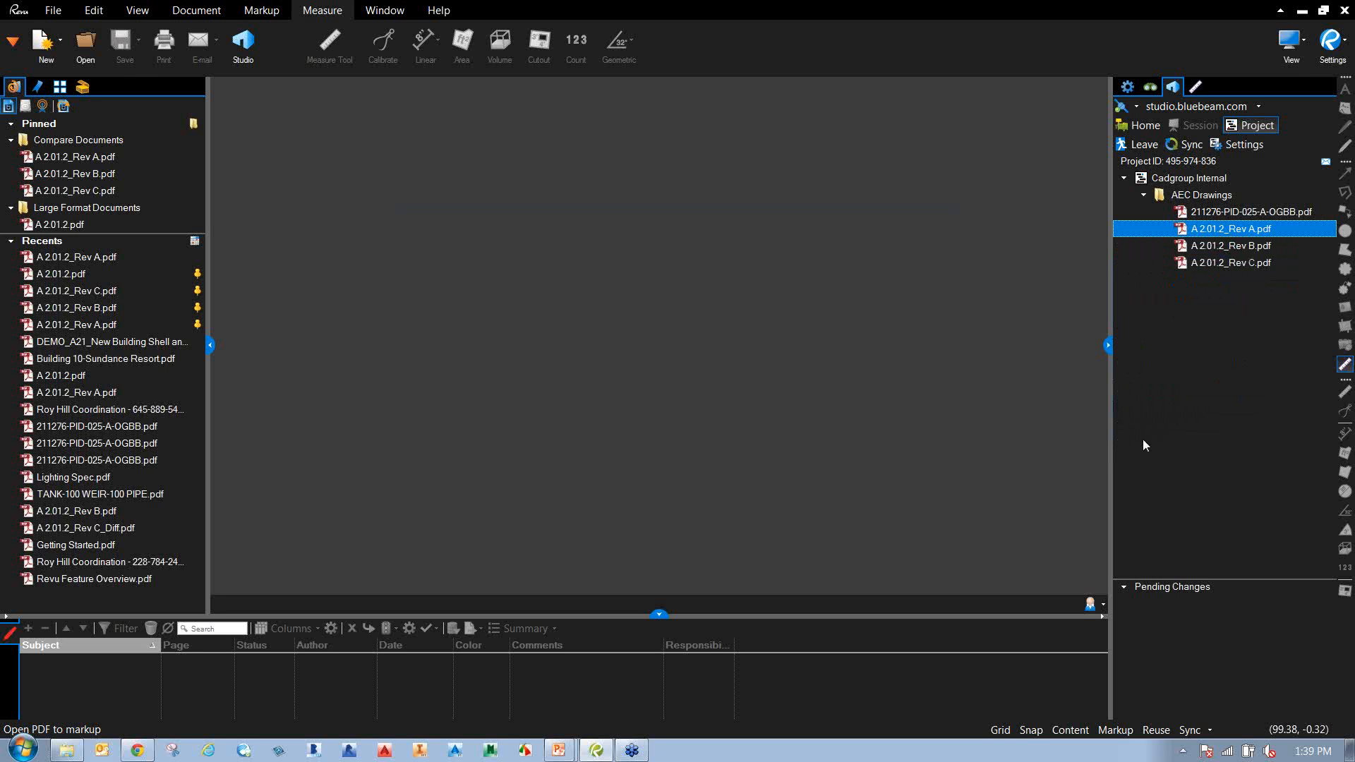
Open Rev A, add a length measurement between grid lines E and F, and save.
{"action": "left_click", "coordinate": [1201, 603]}
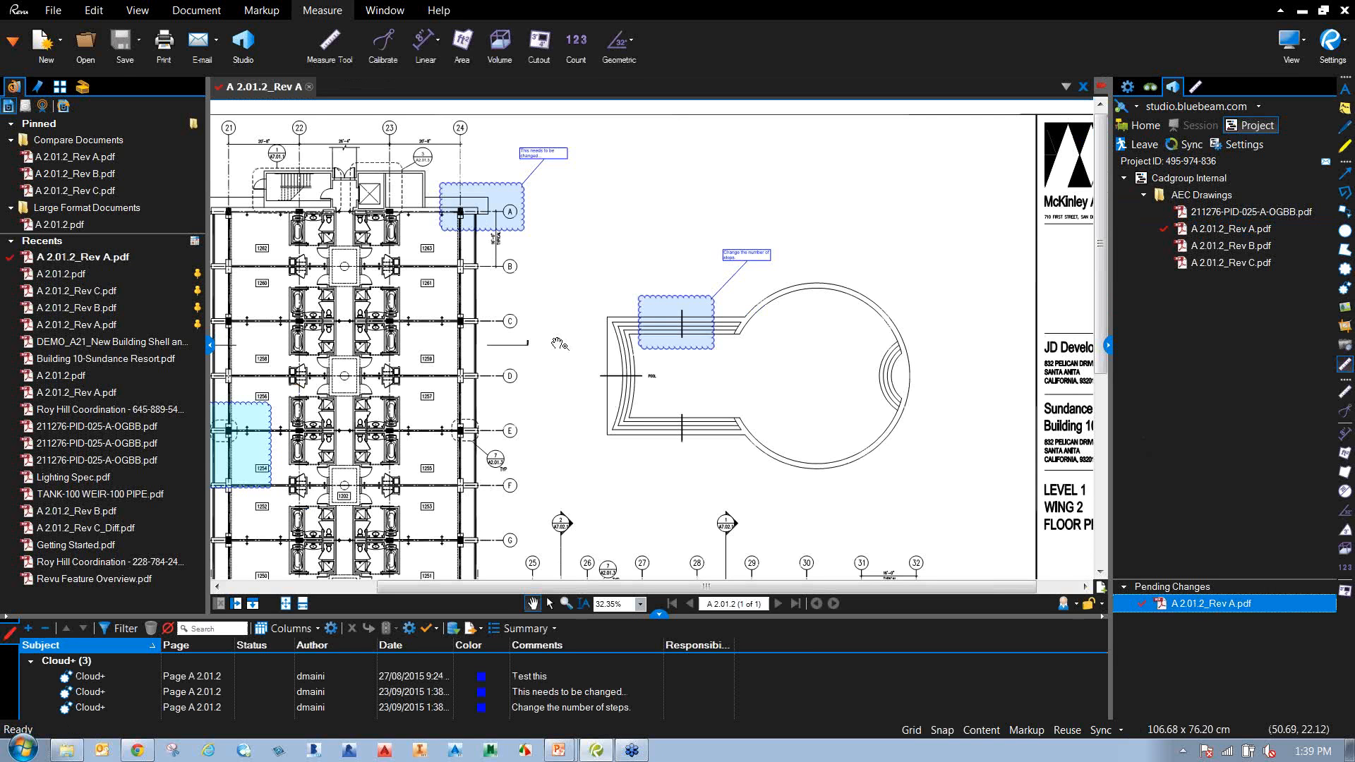
{"action": "left_click", "coordinate": [85, 89]}
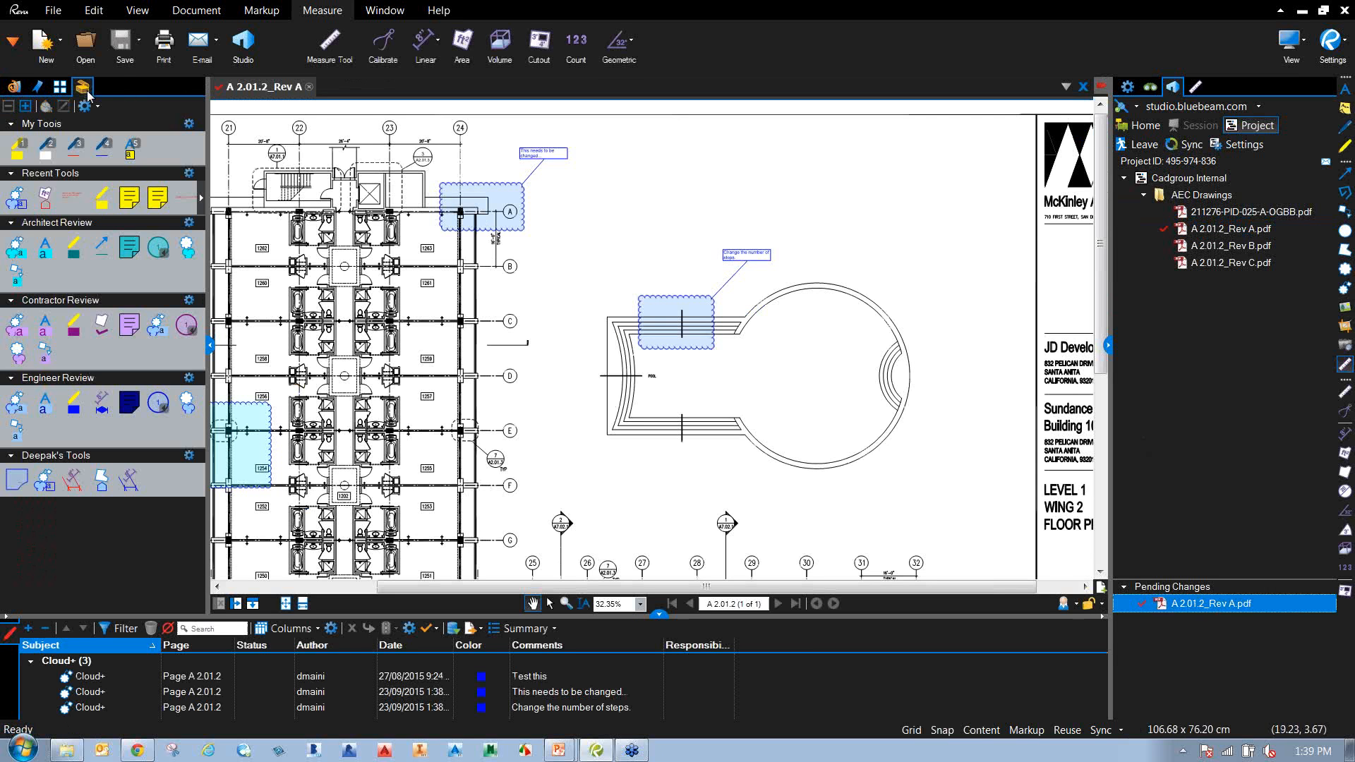
{"action": "left_click", "coordinate": [73, 482]}
{"action": "left_click_drag", "start_coordinate": [503, 431], "coordinate": [504, 483]}
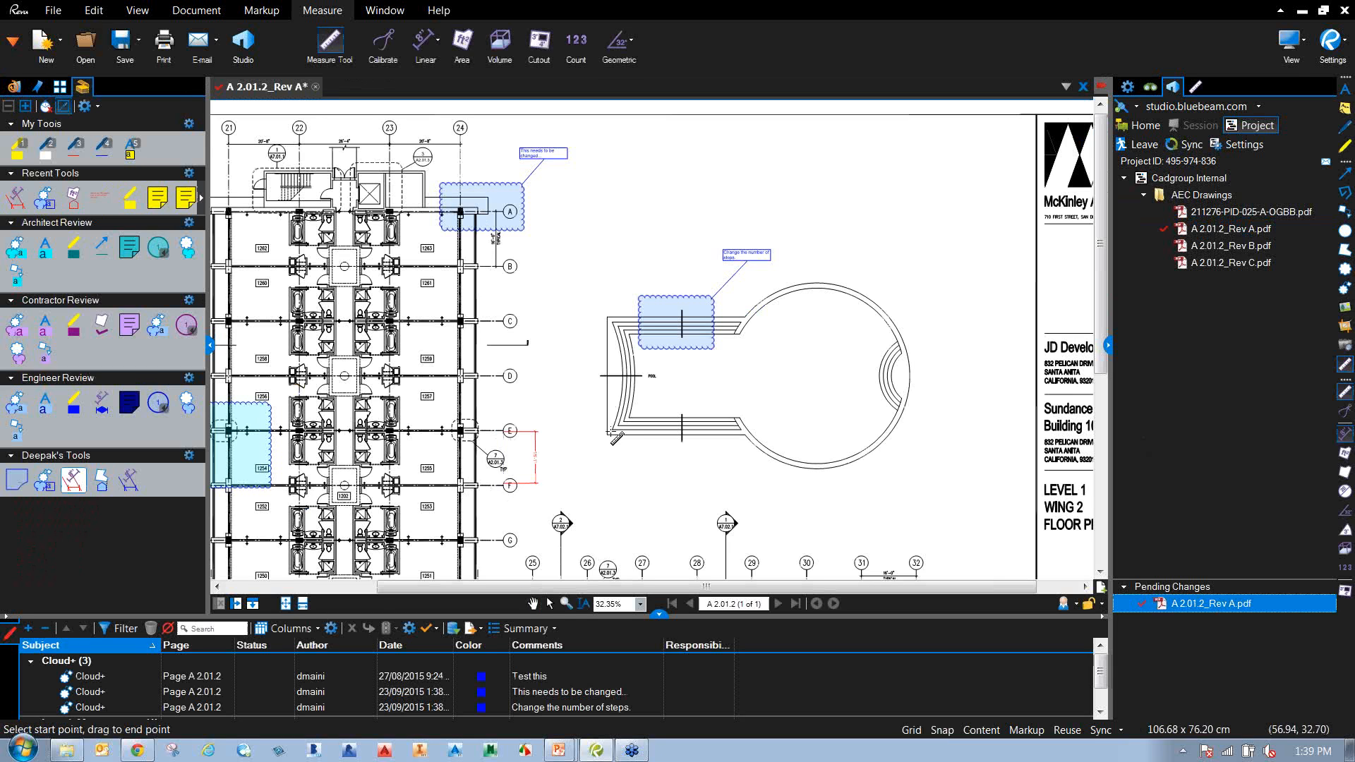
{"action": "right_click", "coordinate": [614, 436]}
{"action": "left_click", "coordinate": [683, 445]}
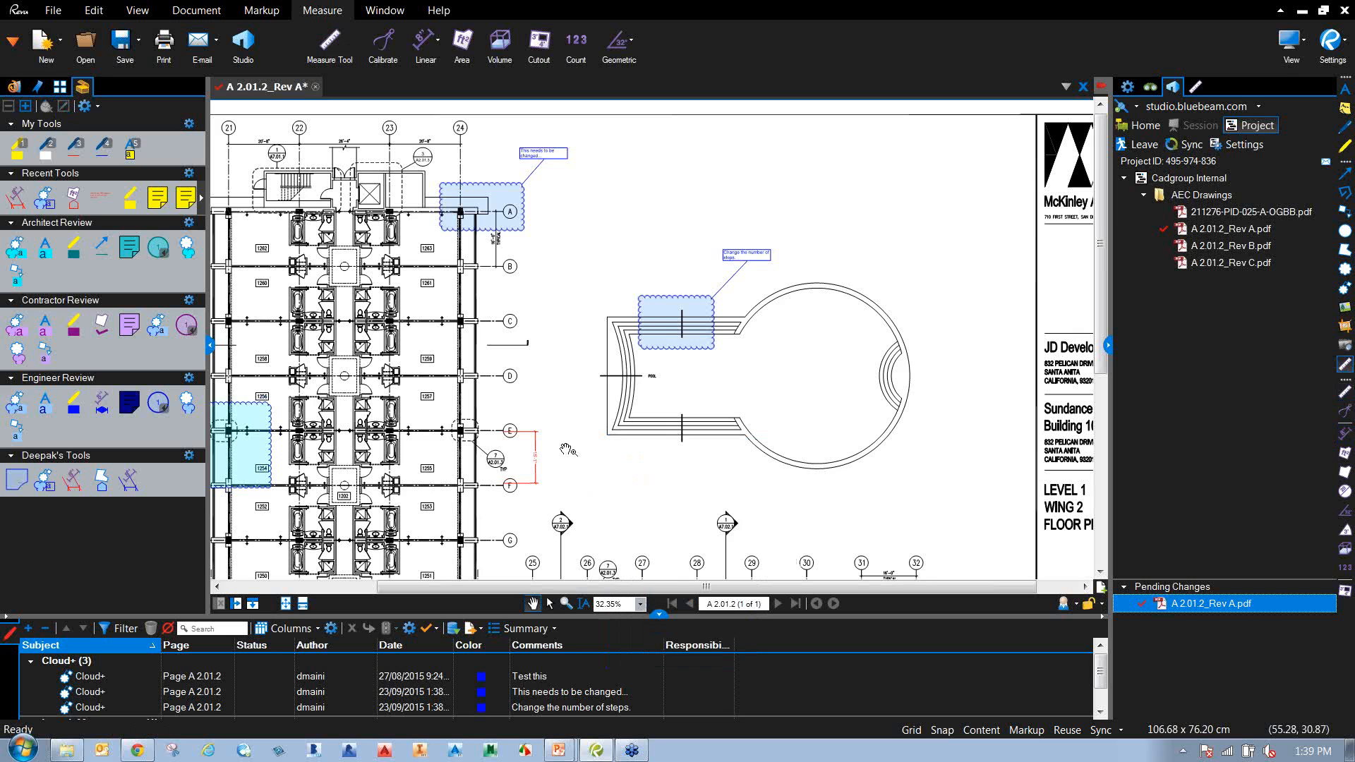
{"action": "left_click_drag", "start_coordinate": [567, 450], "coordinate": [568, 449]}
{"action": "left_click", "coordinate": [124, 44]}
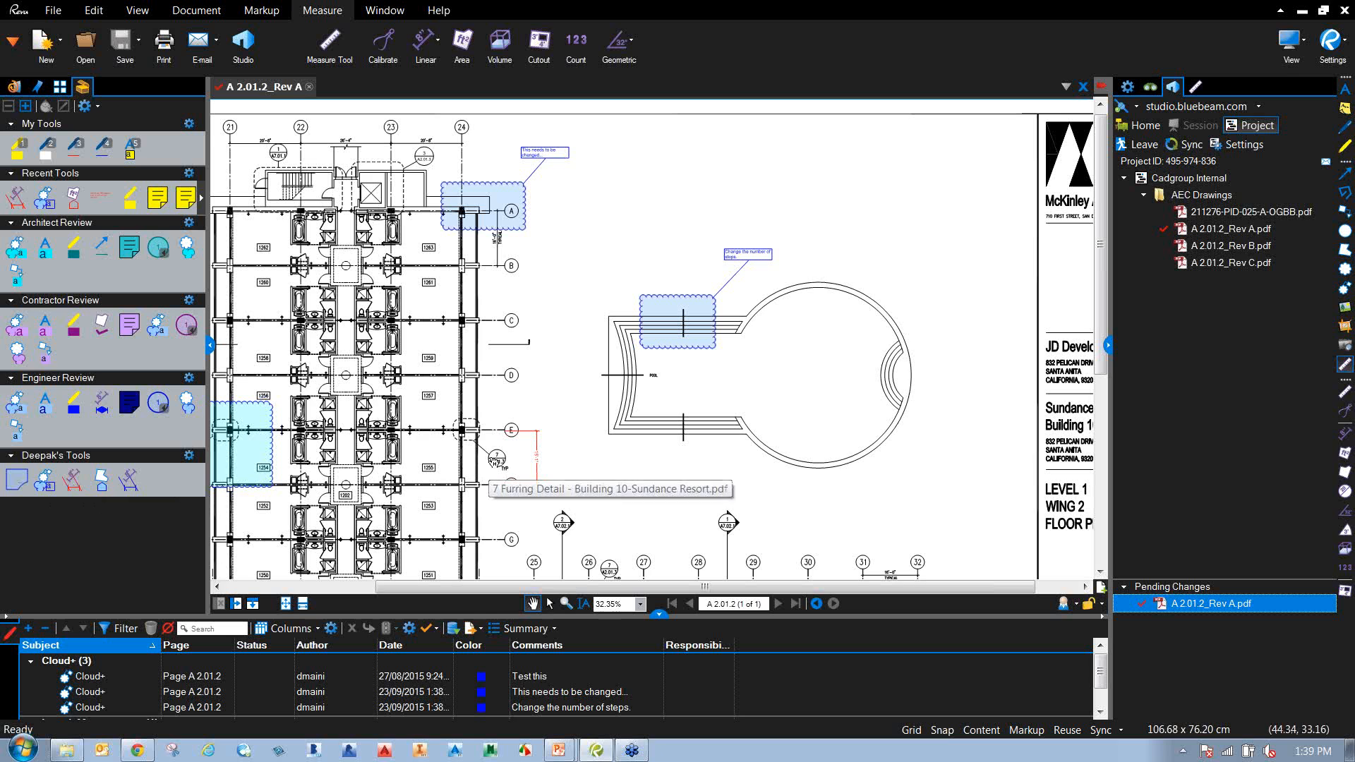
Close Rev A and check it in with the comment 'Added the dimension'.
{"action": "left_click", "coordinate": [1083, 87]}
{"action": "type", "text": "Added the d"}
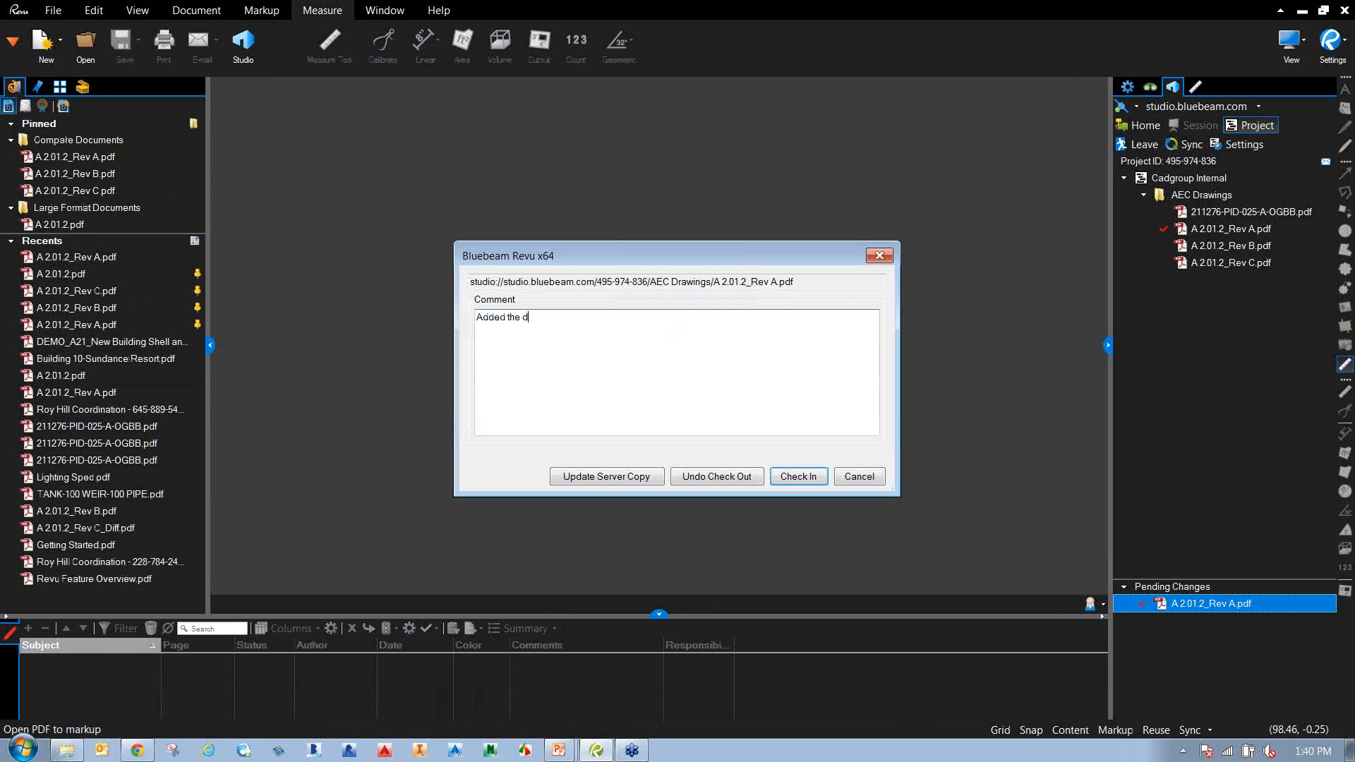
{"action": "type", "text": "imension"}
{"action": "left_click", "coordinate": [798, 480]}
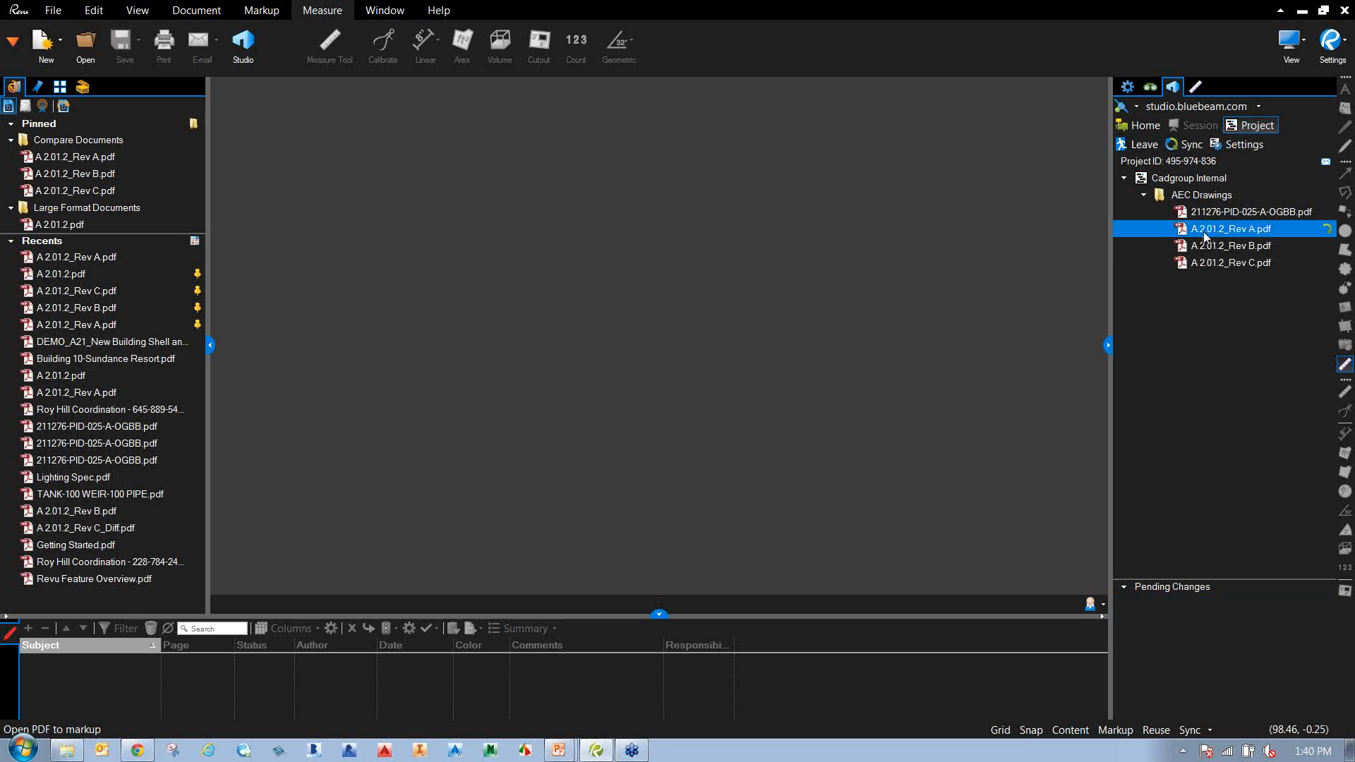
{"action": "mouse_move", "coordinate": [1204, 236]}
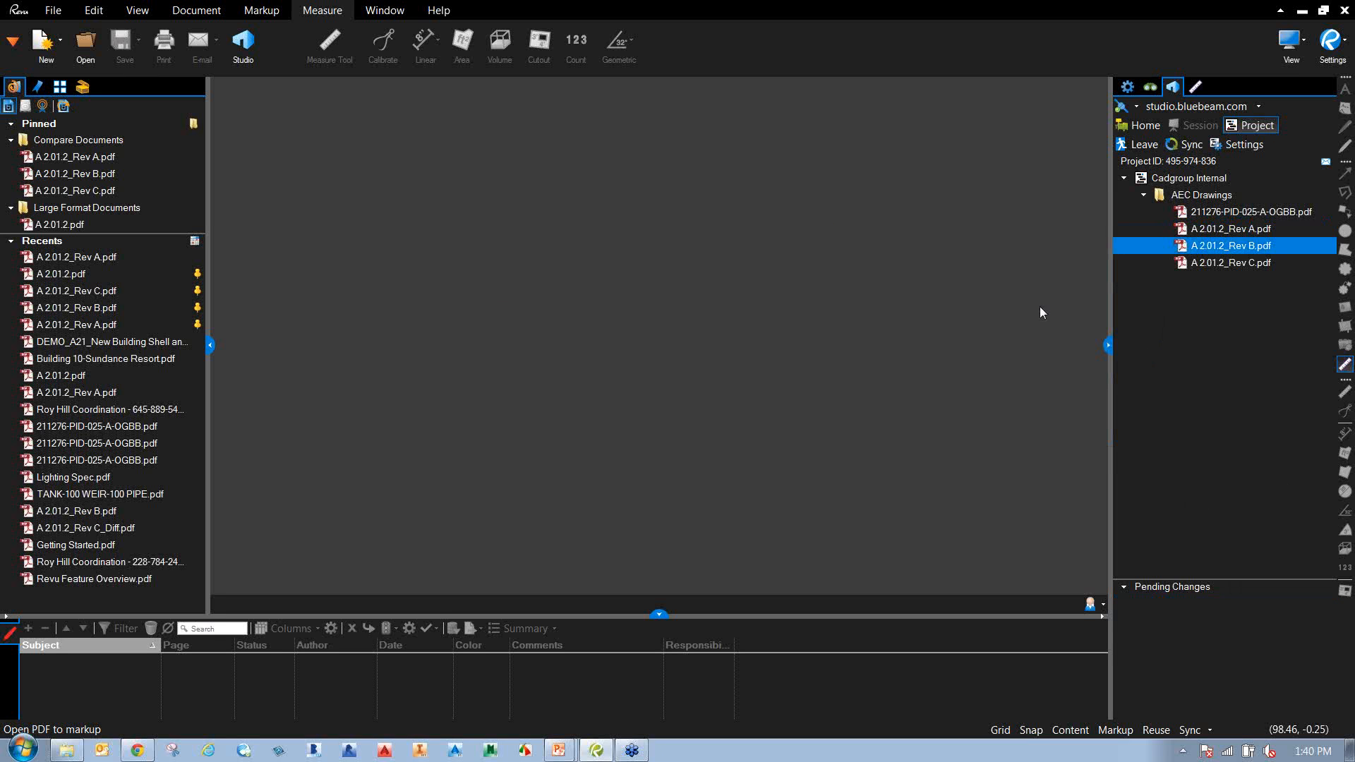
{"action": "right_click", "coordinate": [1193, 233]}
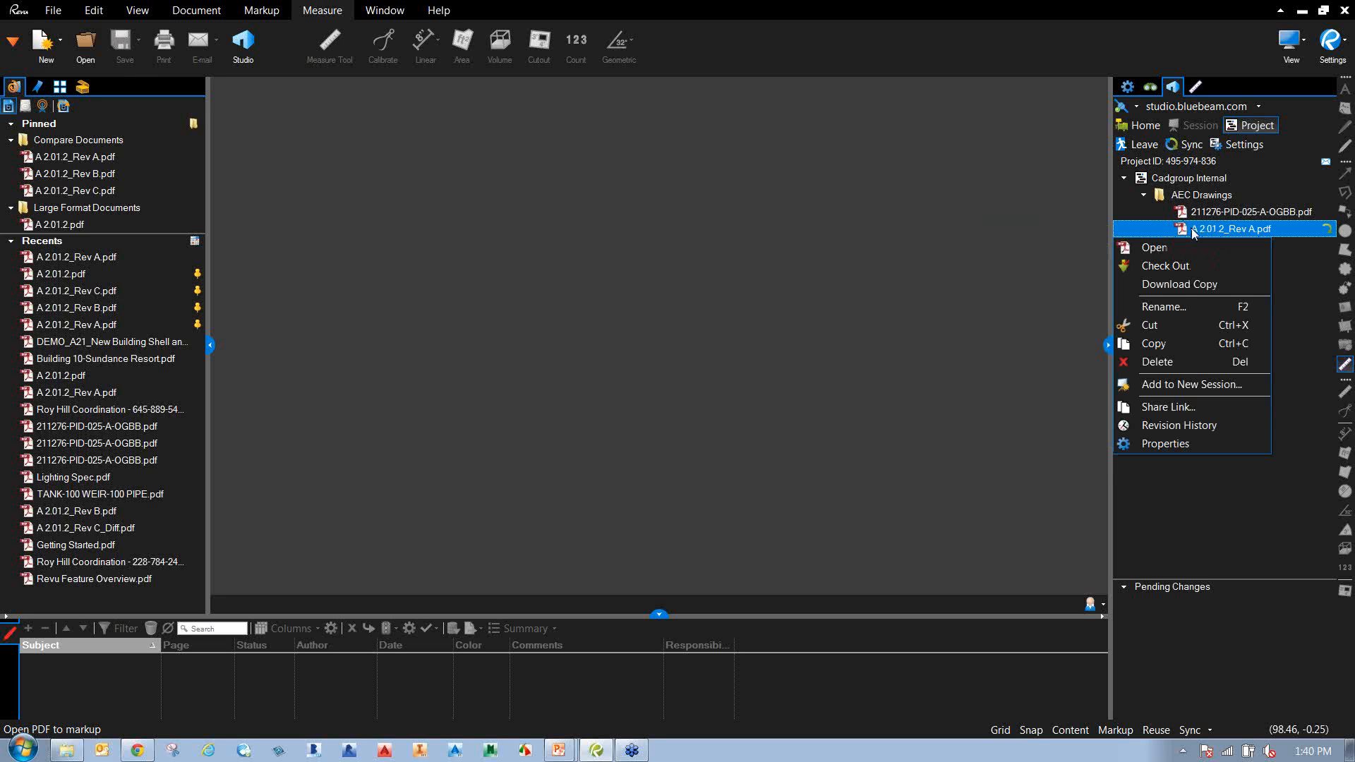
{"action": "left_click", "coordinate": [1192, 426]}
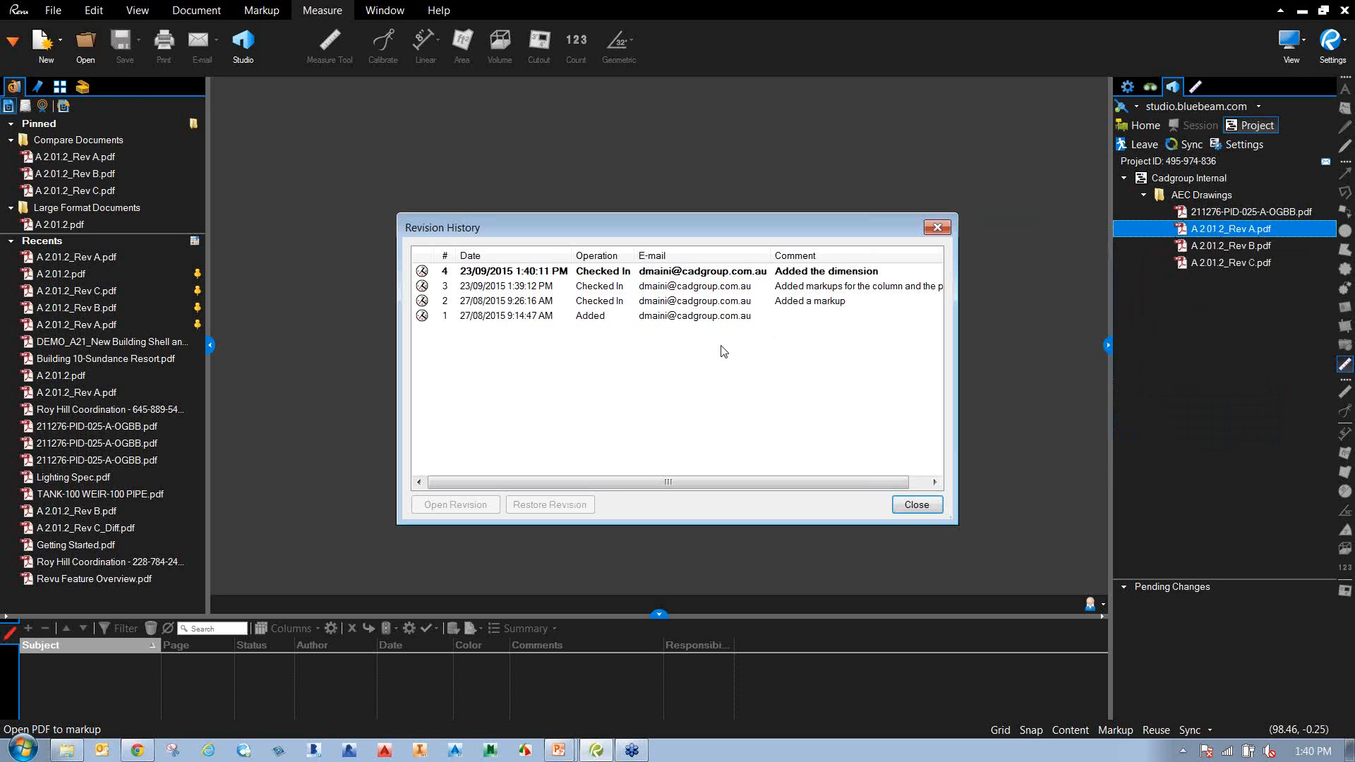
{"action": "left_click", "coordinate": [543, 289]}
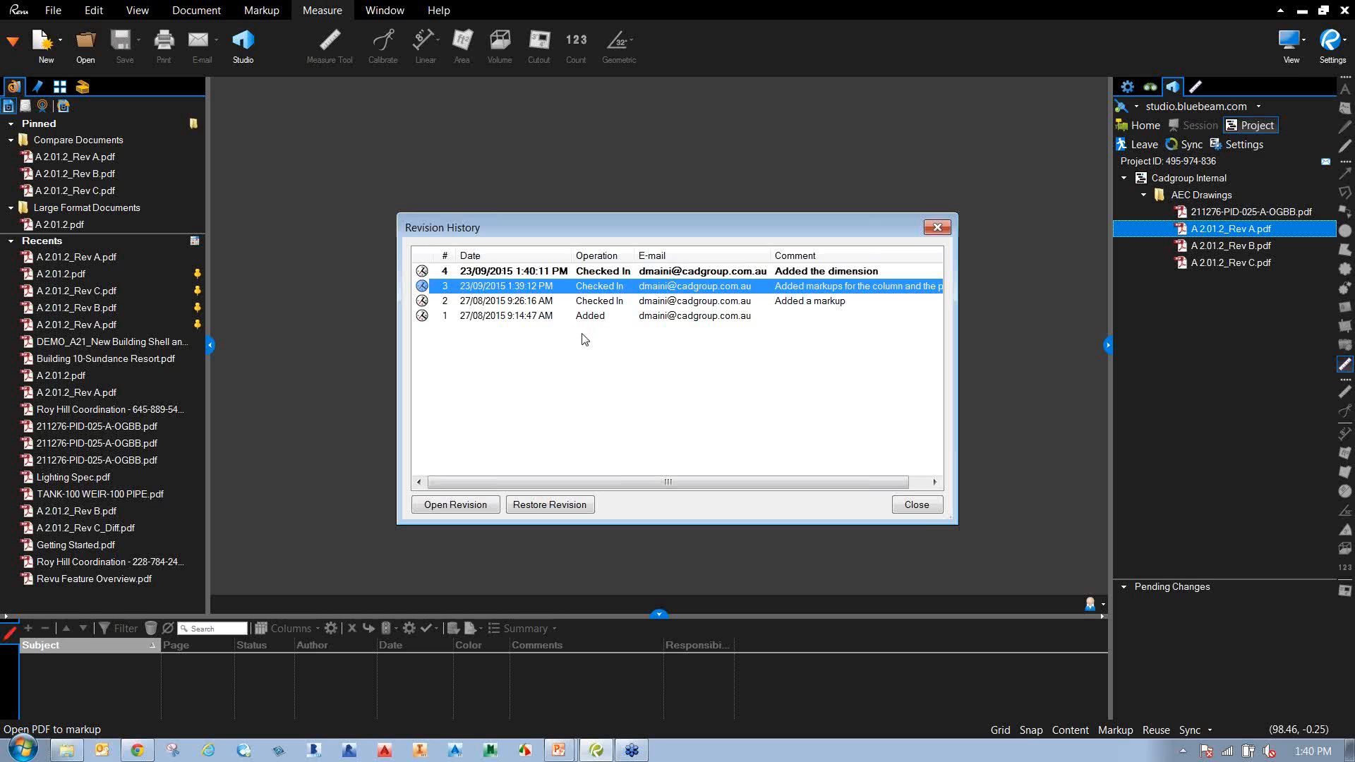
{"action": "left_click", "coordinate": [920, 507]}
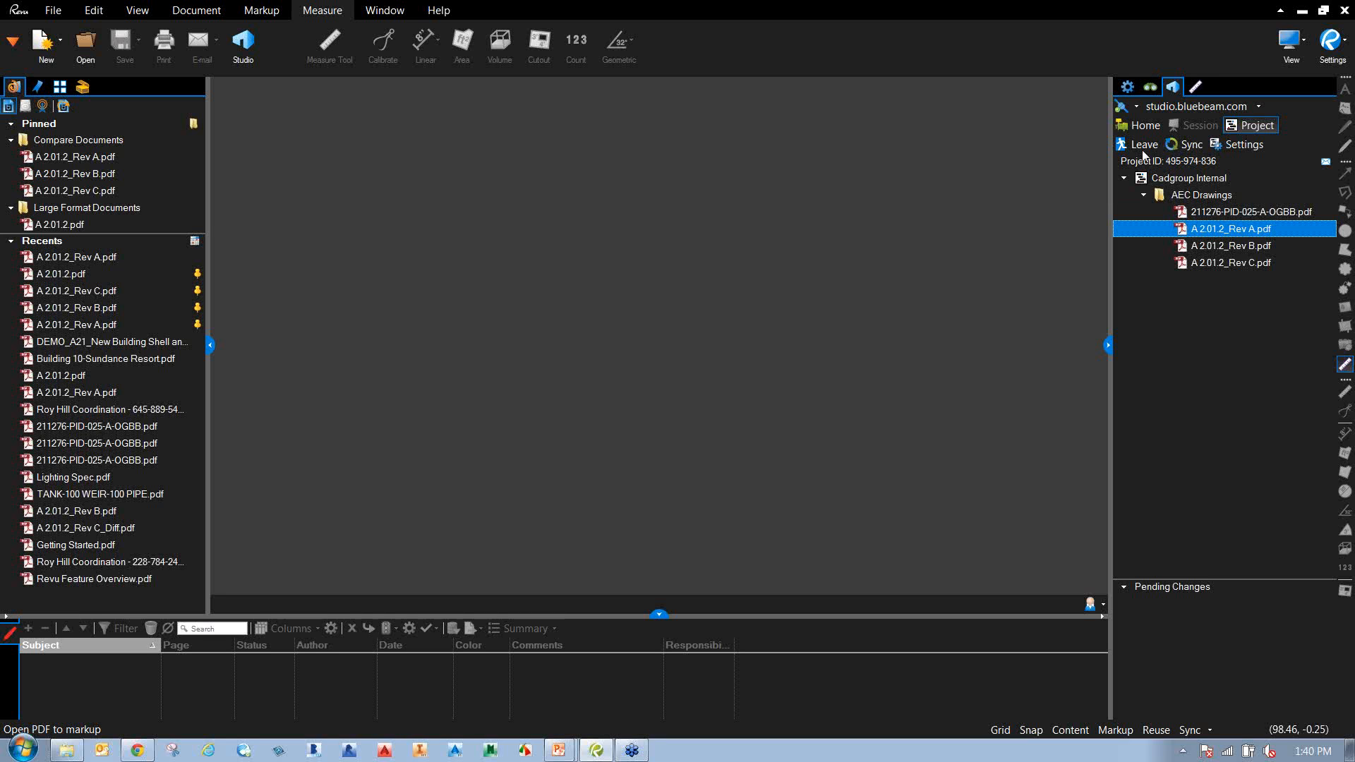
{"action": "left_click", "coordinate": [1143, 148]}
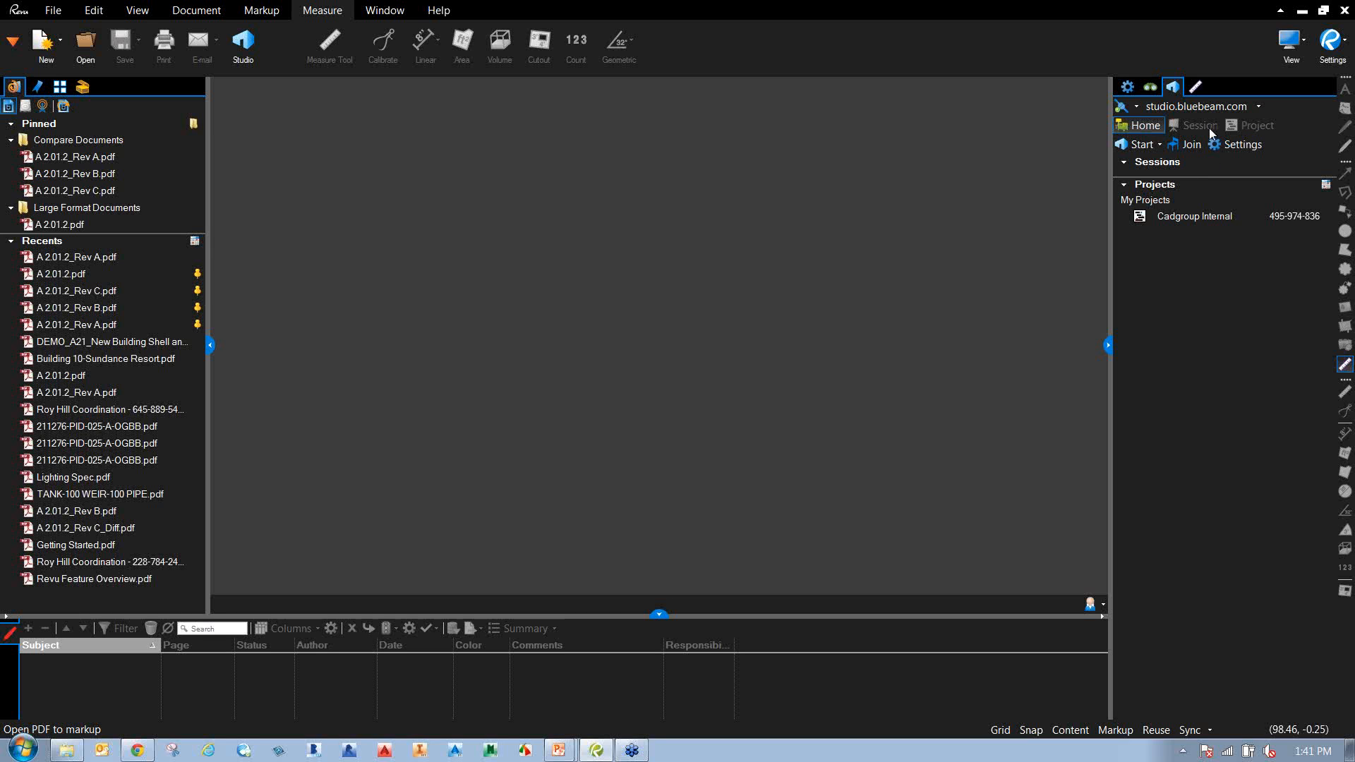
Start a new Studio session named 'Bluebeam Webinar Coordination' containing A 2.01.2_Rev C.pdf.
{"action": "left_click", "coordinate": [1159, 144]}
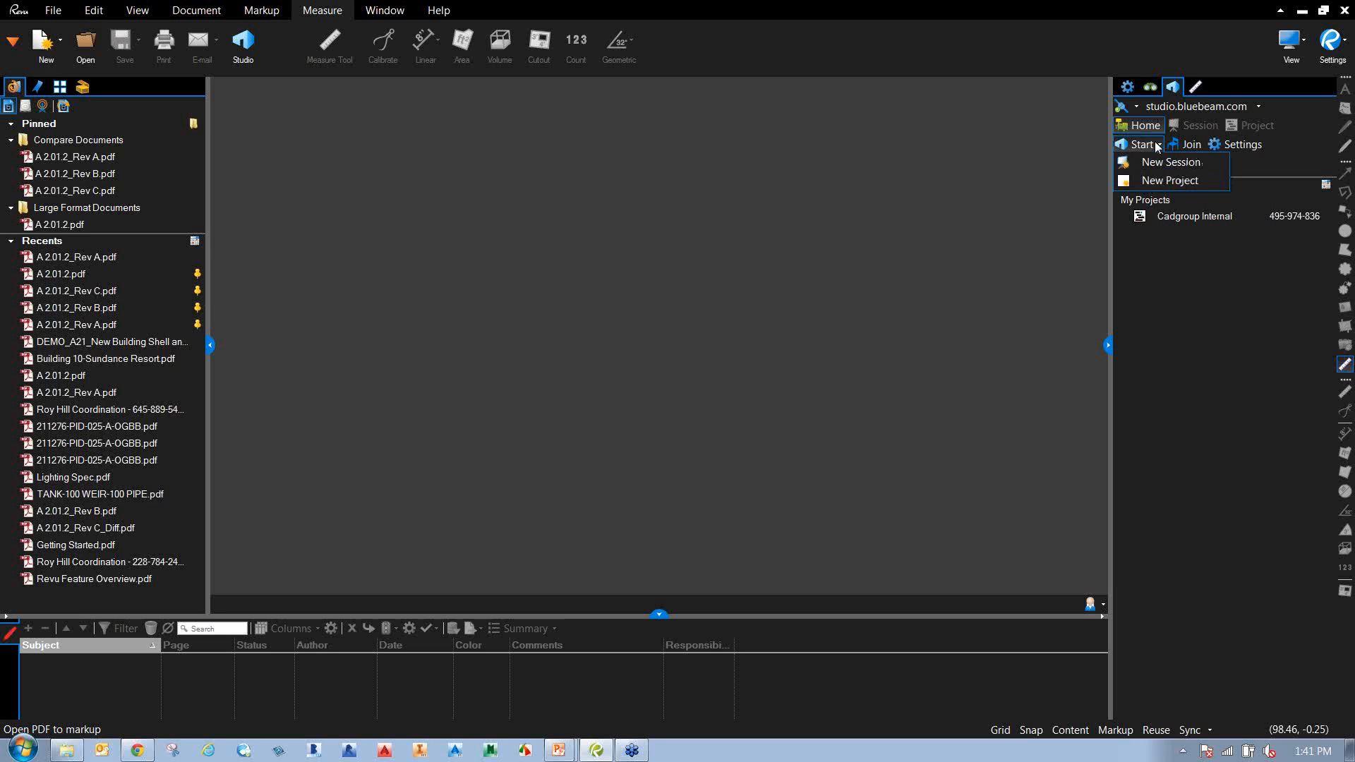
{"action": "left_click", "coordinate": [1192, 165]}
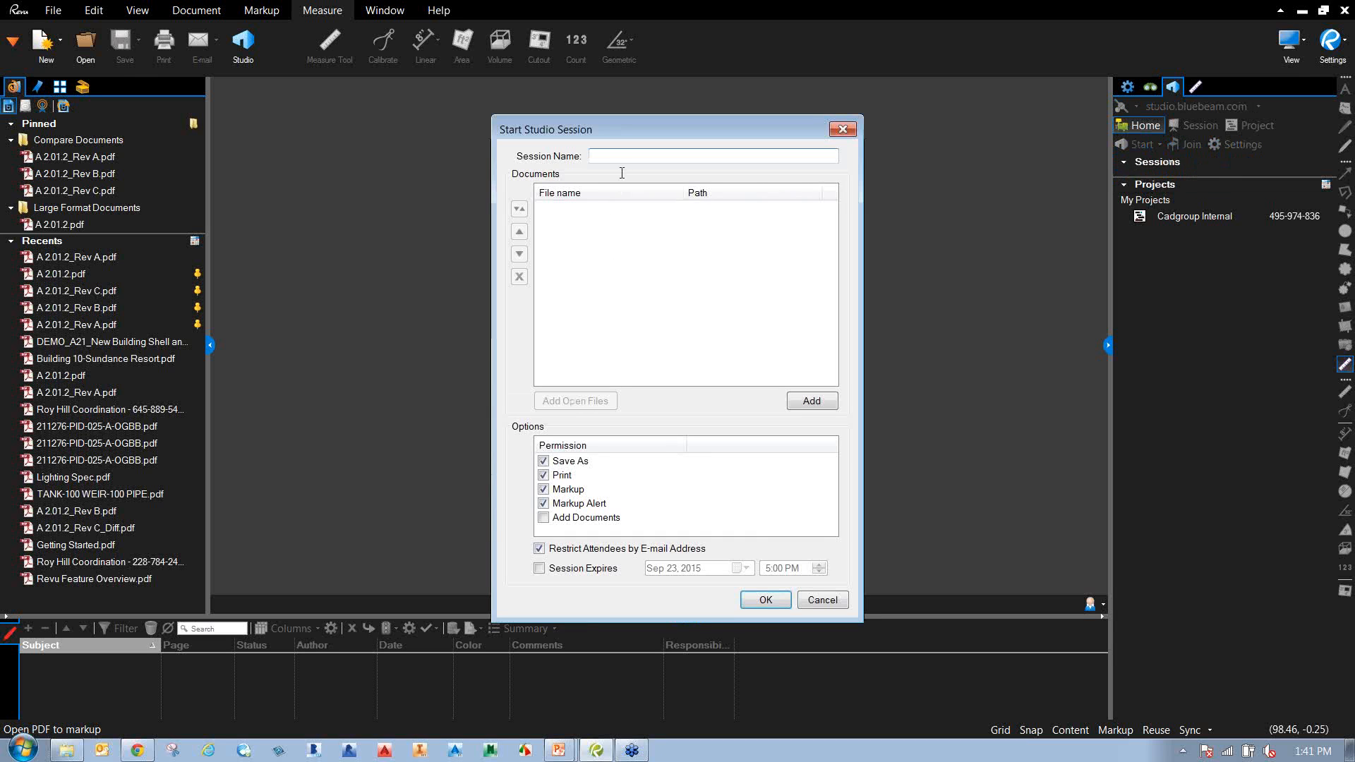
{"action": "type", "text": "Bluebeam Webinar Cooo"}
{"action": "type", "text": "dination"}
{"action": "left_click", "coordinate": [811, 401]}
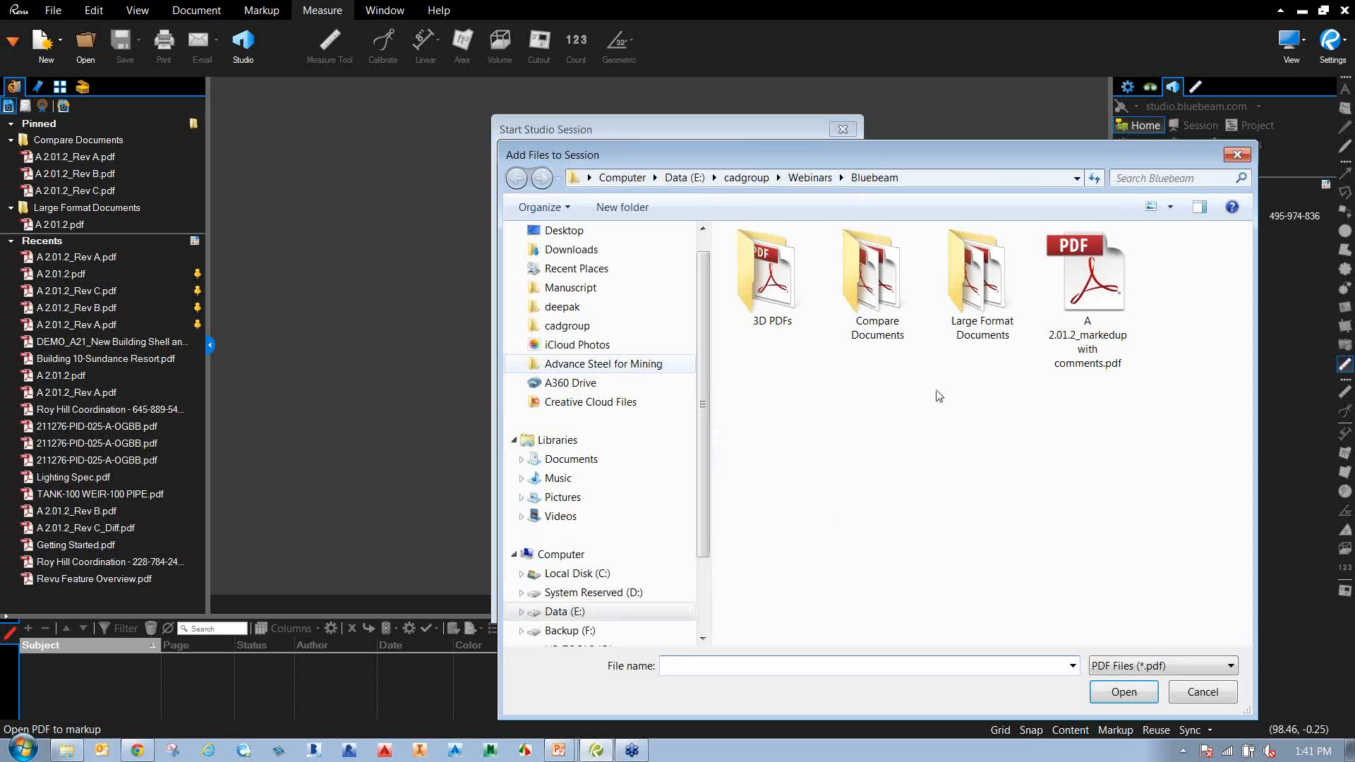
{"action": "double_click", "coordinate": [872, 293]}
{"action": "double_click", "coordinate": [808, 299]}
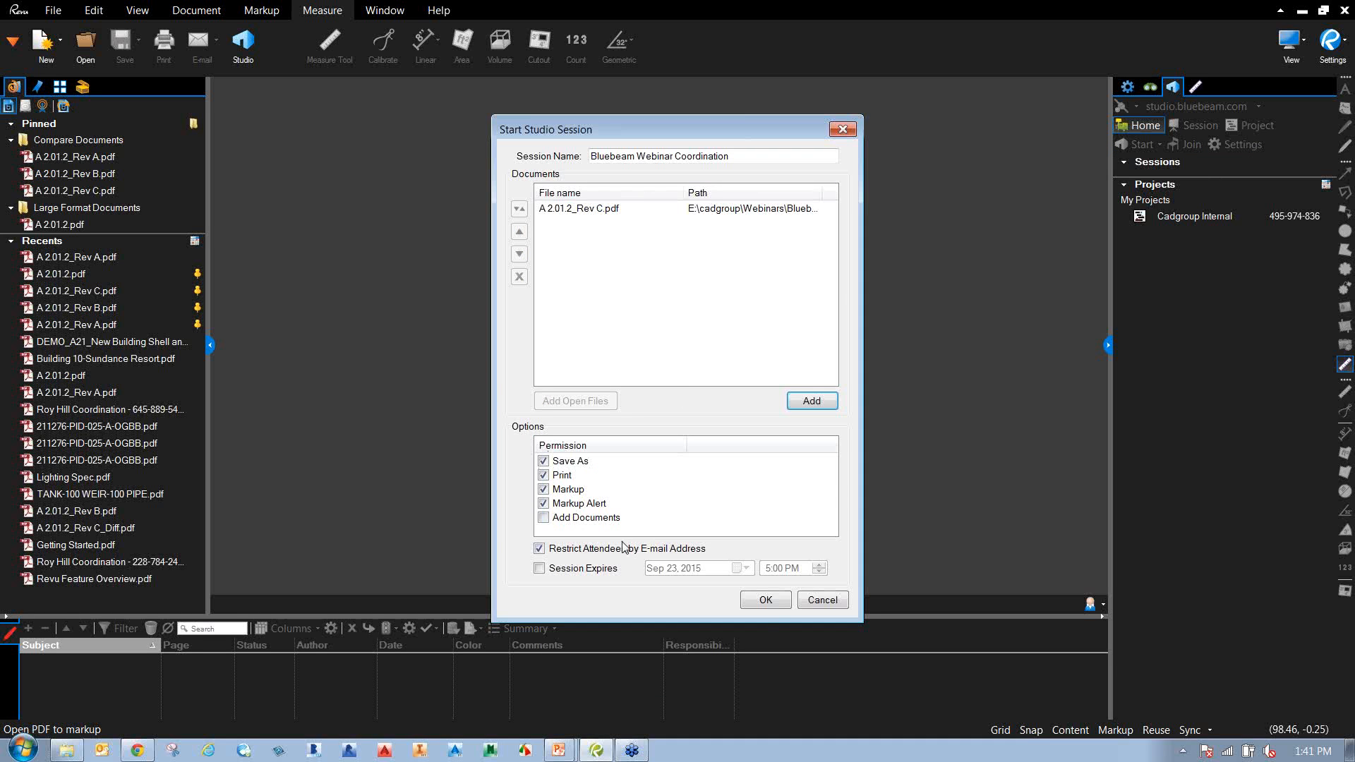
{"action": "left_click", "coordinate": [767, 601]}
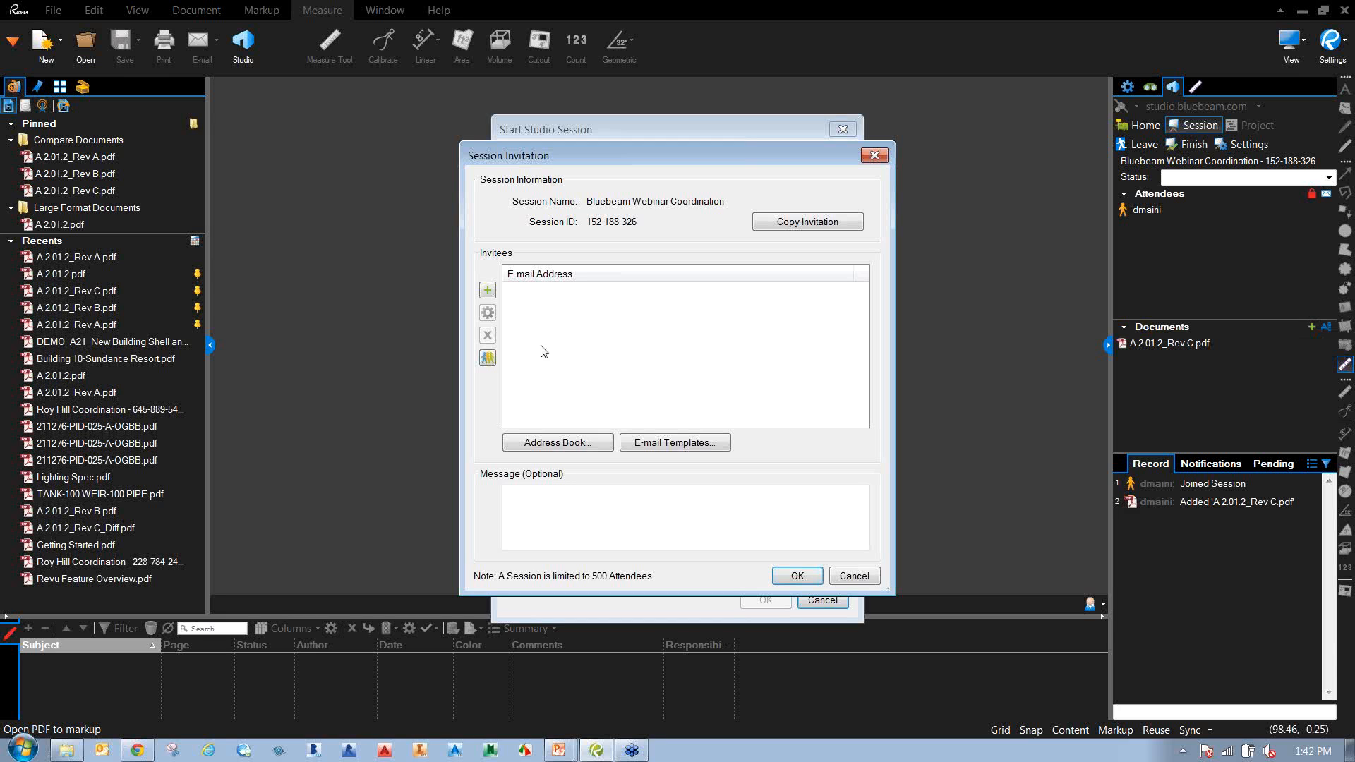
Add two invitees' e-mail addresses to the session invitation list.
{"action": "left_click", "coordinate": [486, 290]}
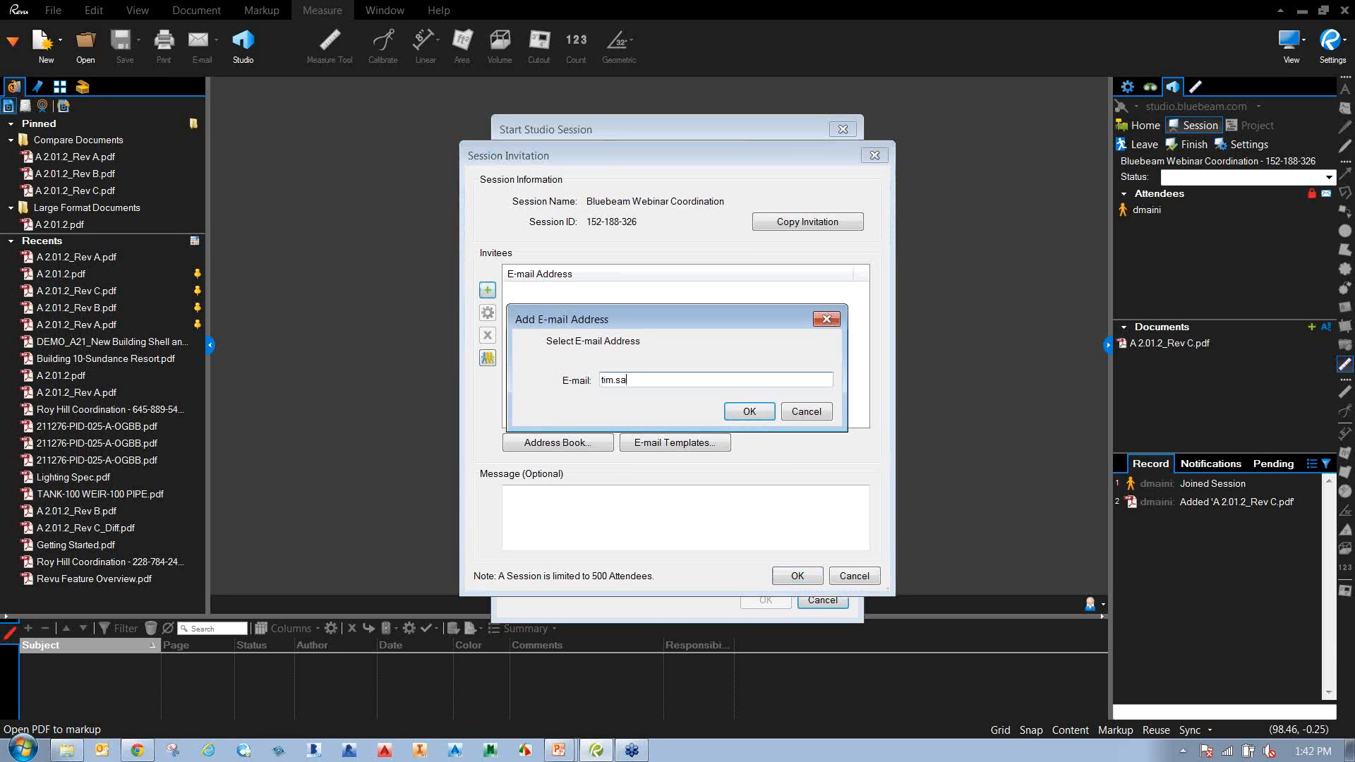
{"action": "left_click", "coordinate": [766, 415]}
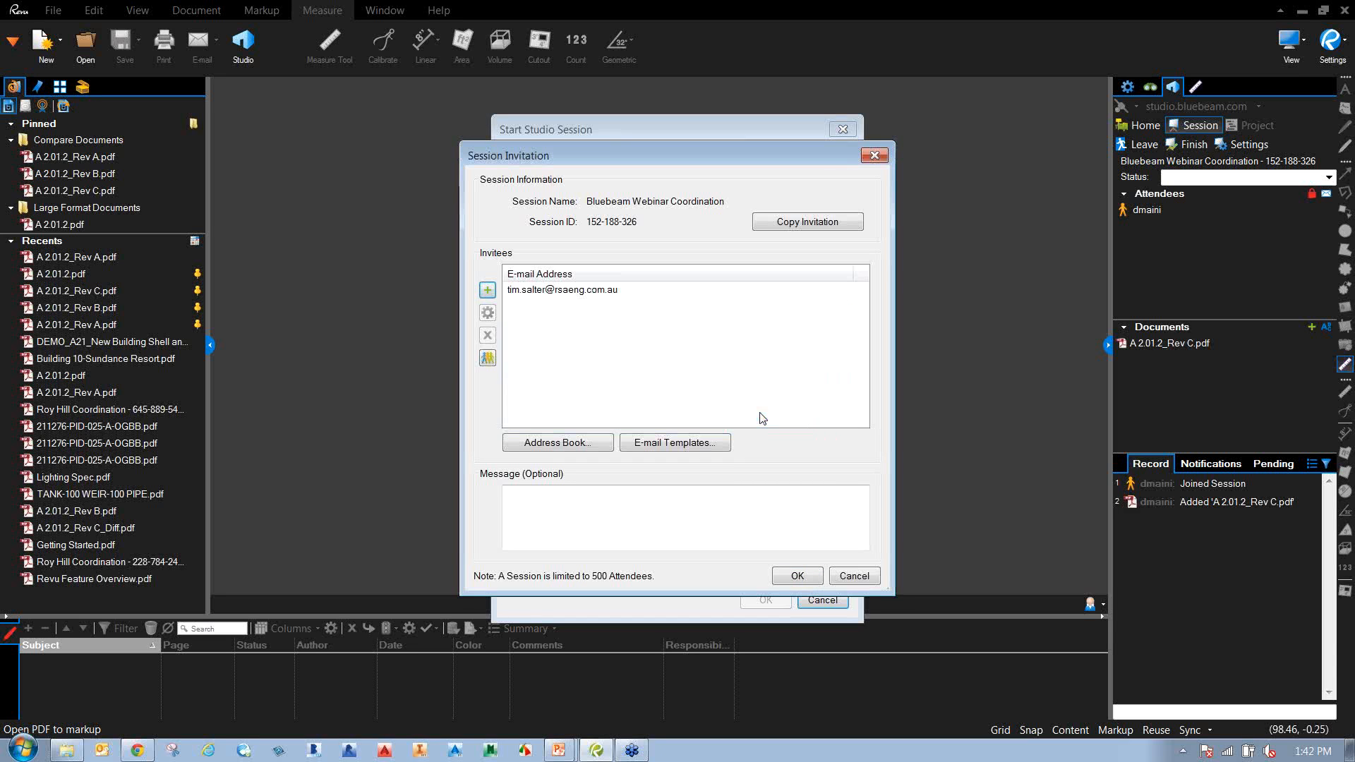
{"action": "left_click", "coordinate": [489, 292]}
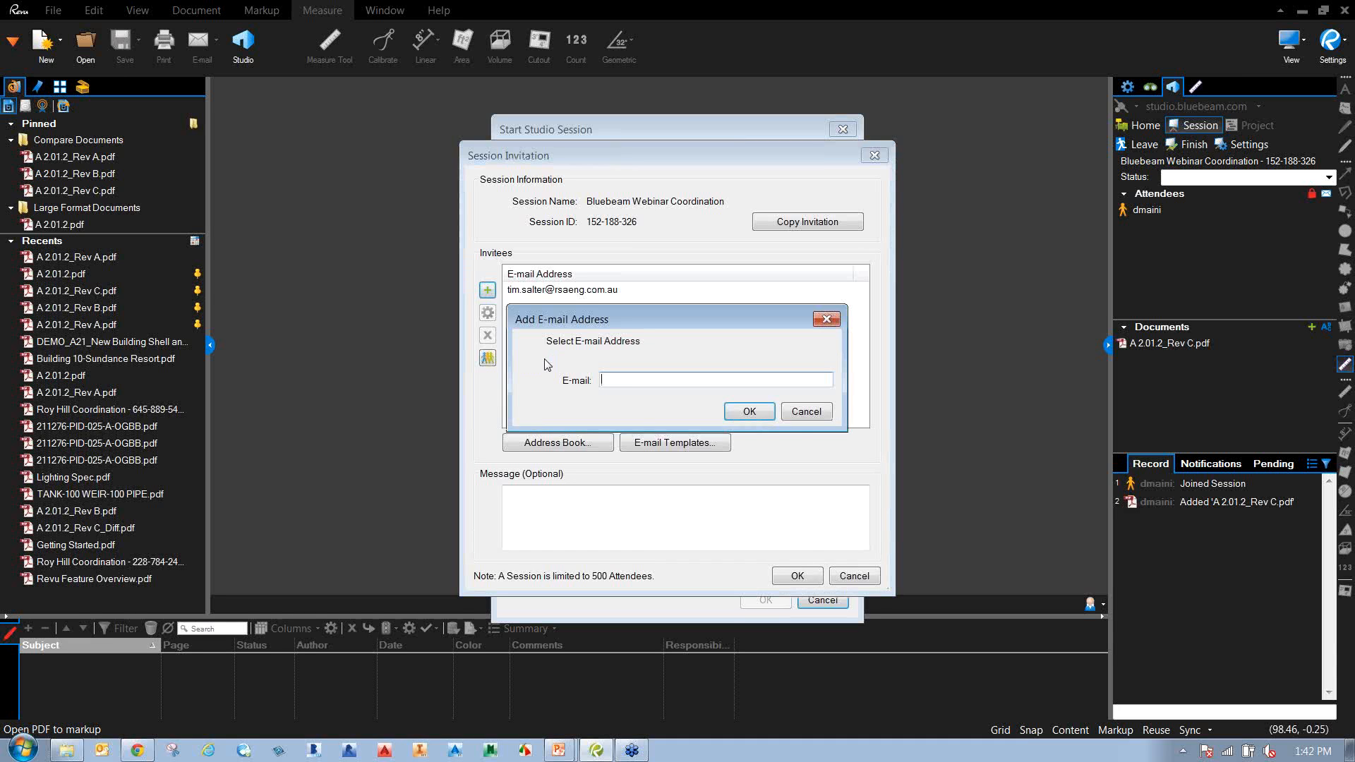
{"action": "type", "text": "cg"}
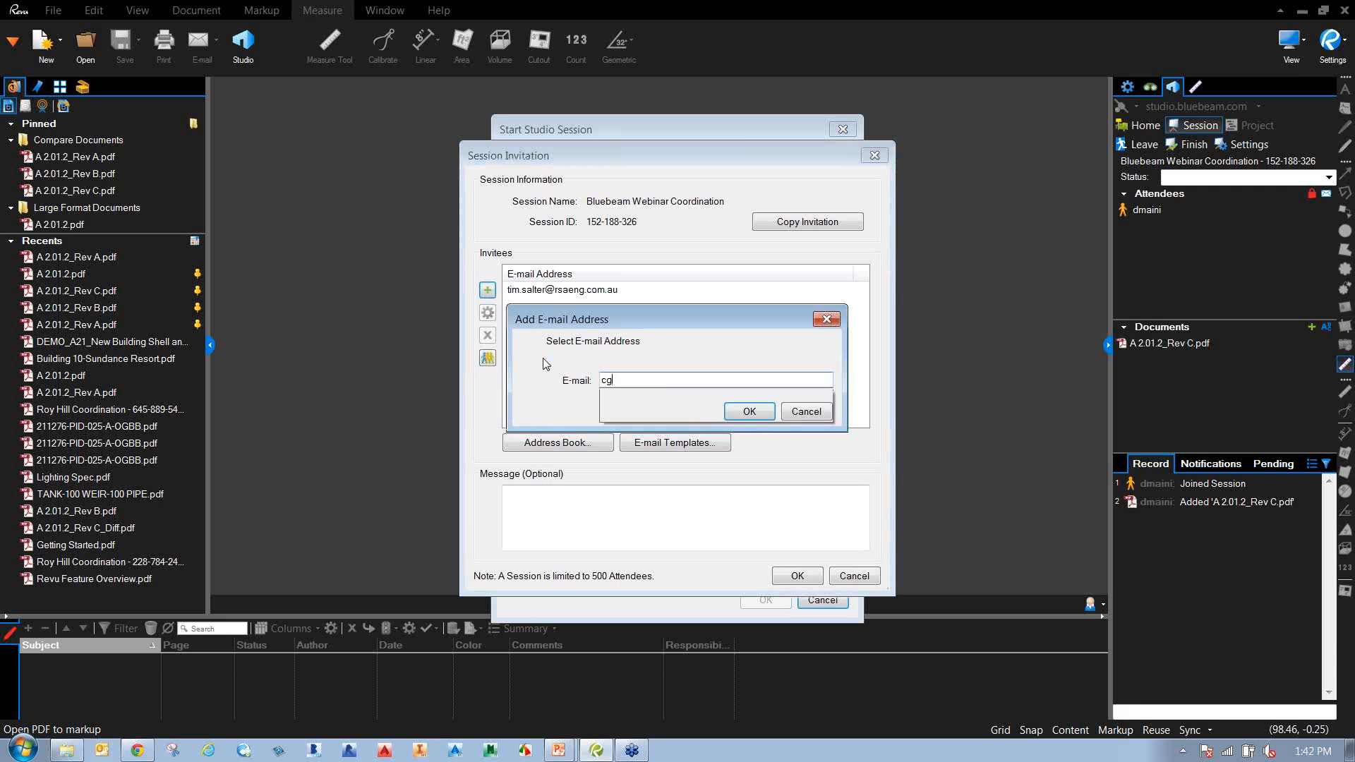
{"action": "left_click", "coordinate": [678, 396]}
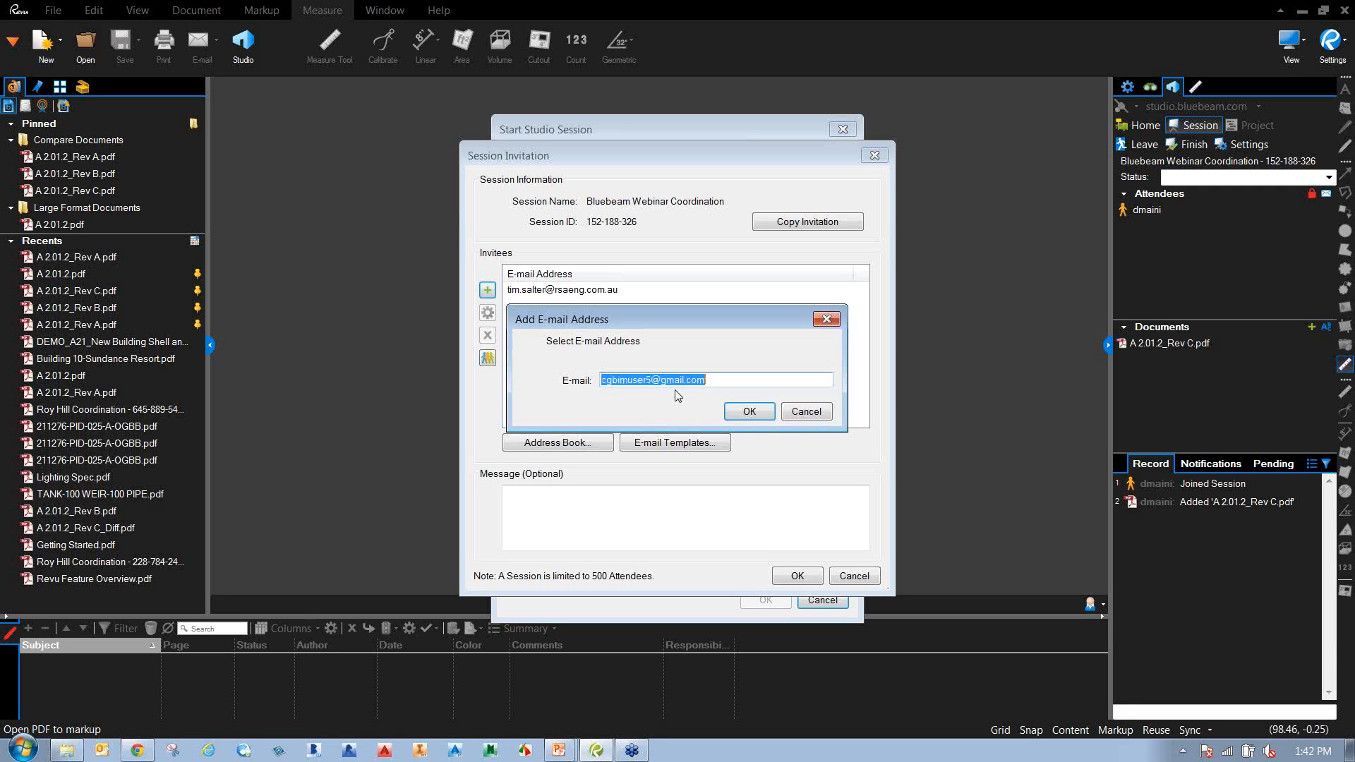
{"action": "left_click", "coordinate": [749, 415]}
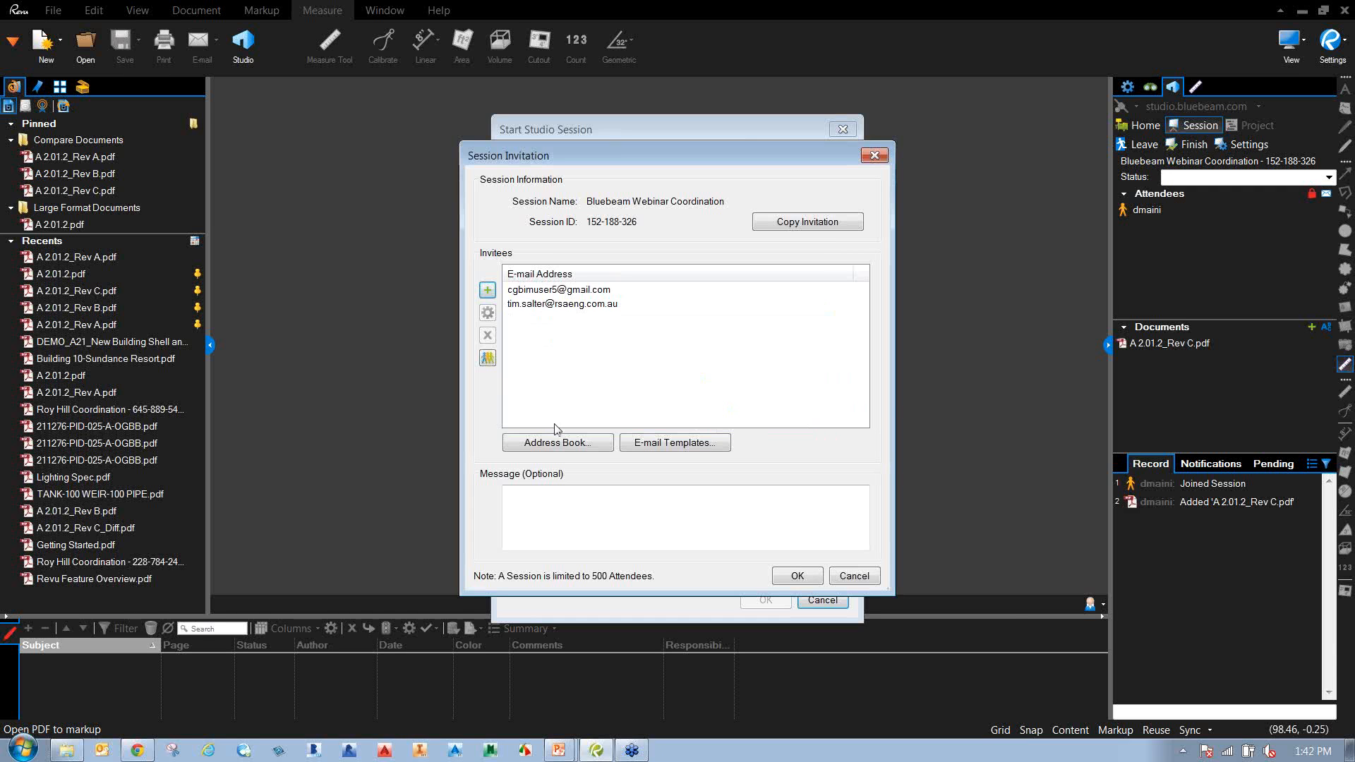
Check the Address Book, then send the invitations with the message 'Please join'.
{"action": "left_click", "coordinate": [559, 443]}
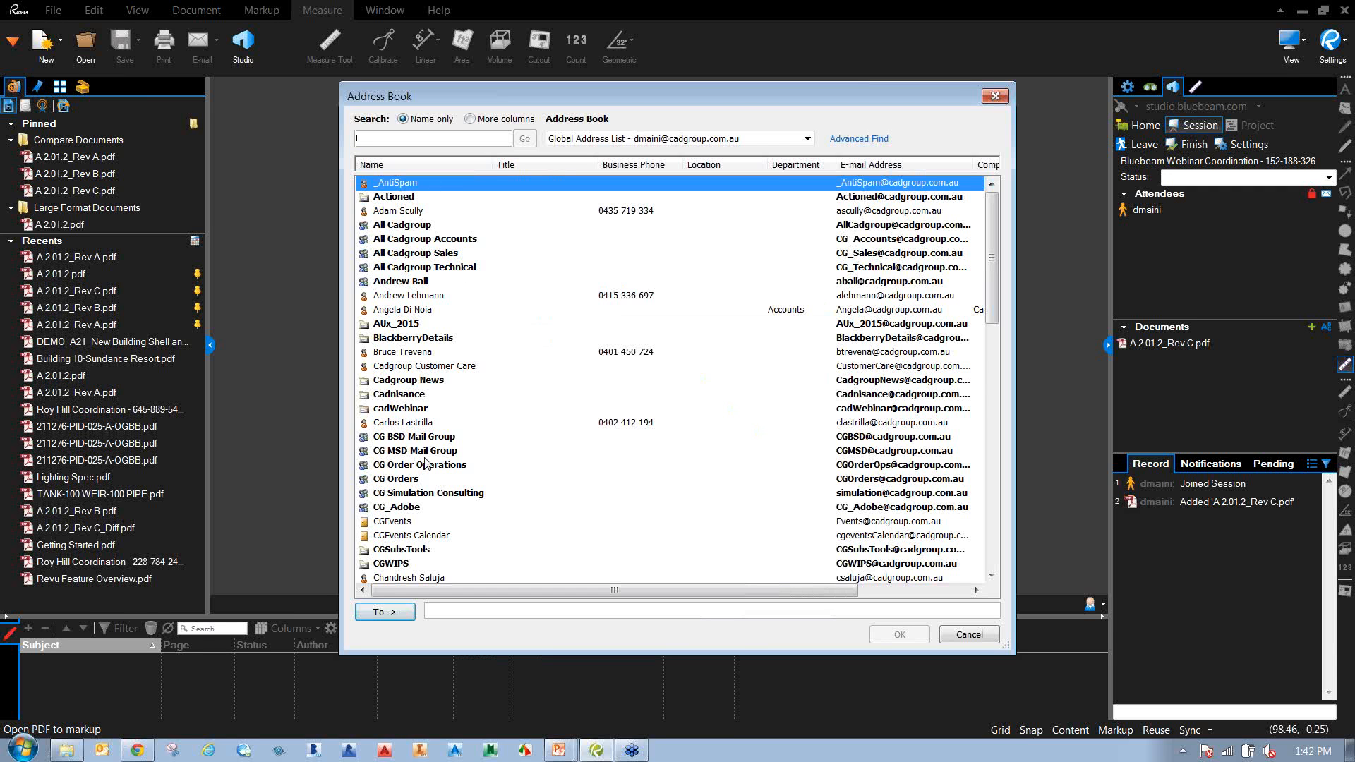
{"action": "left_click", "coordinate": [994, 96]}
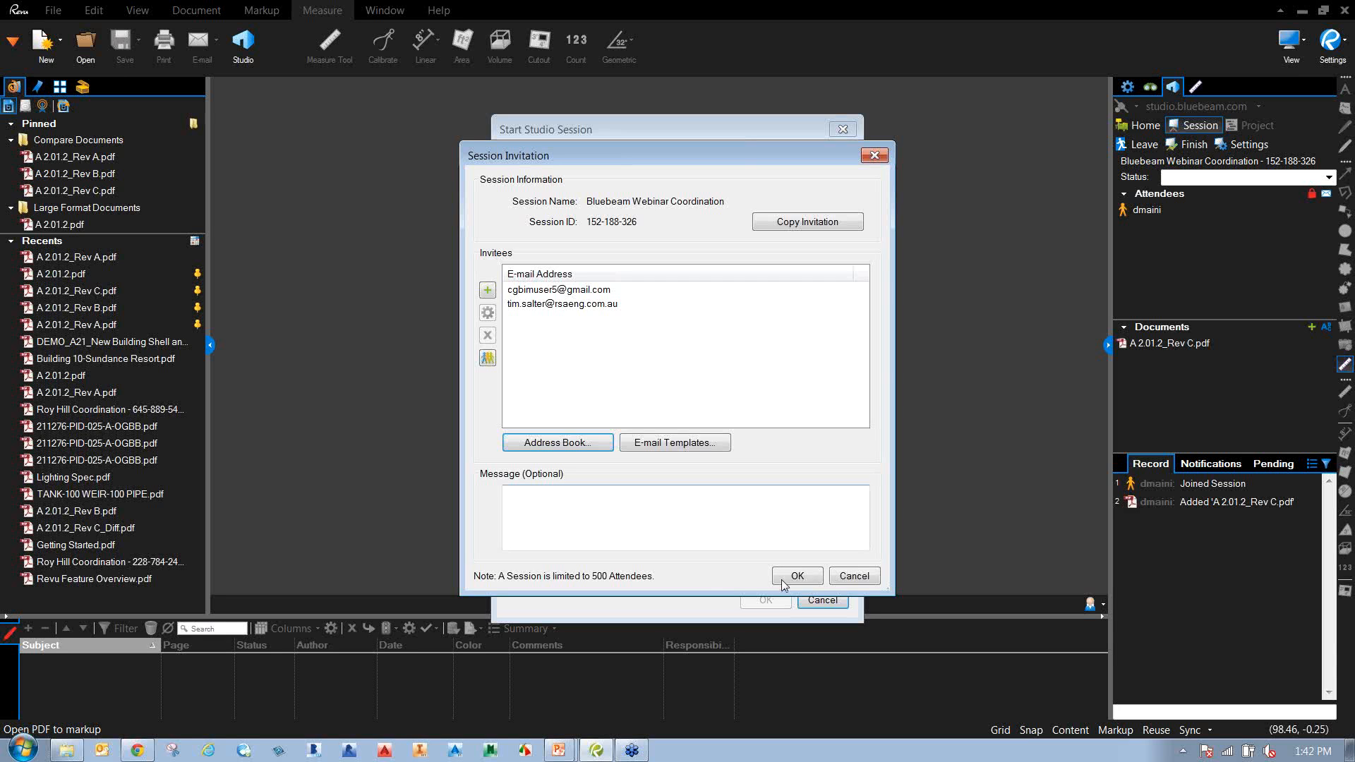
{"action": "left_click", "coordinate": [688, 523]}
{"action": "type", "text": "Please join"}
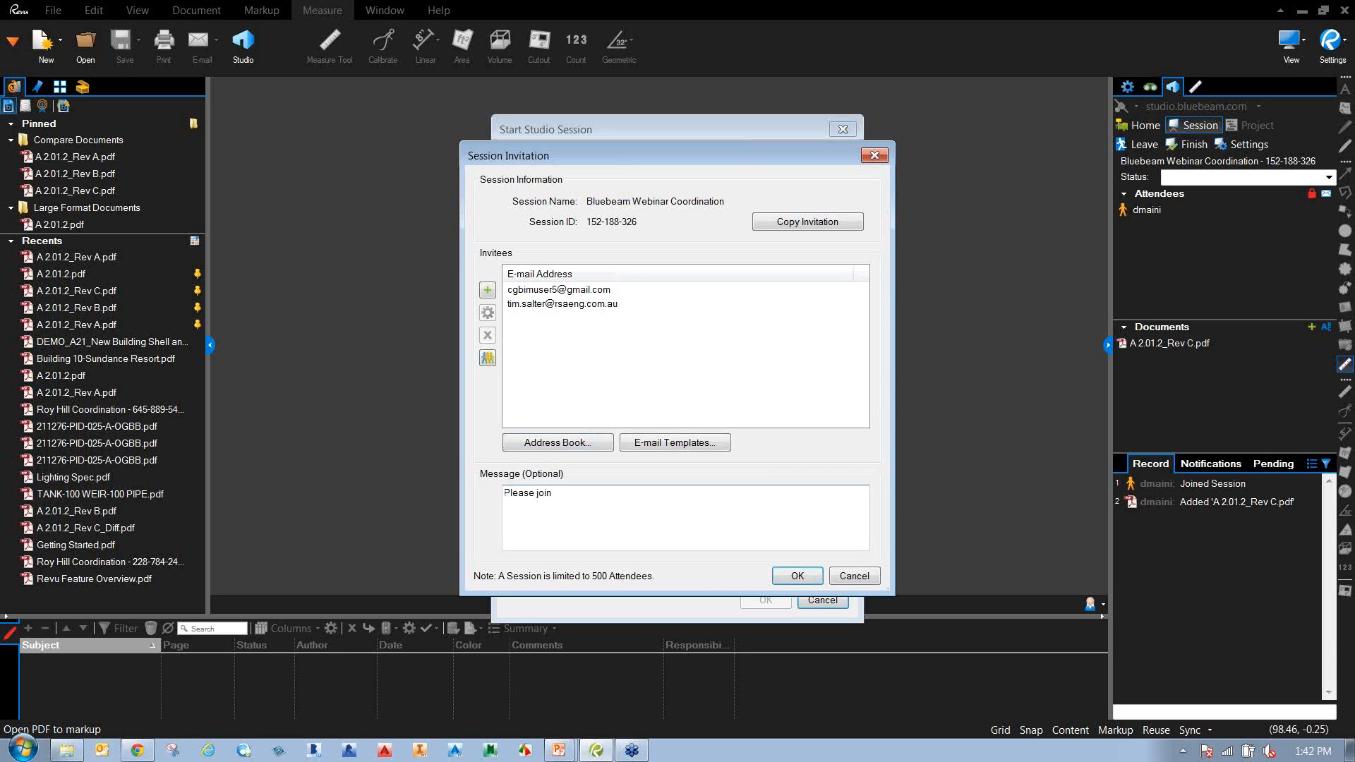
{"action": "left_click", "coordinate": [797, 576]}
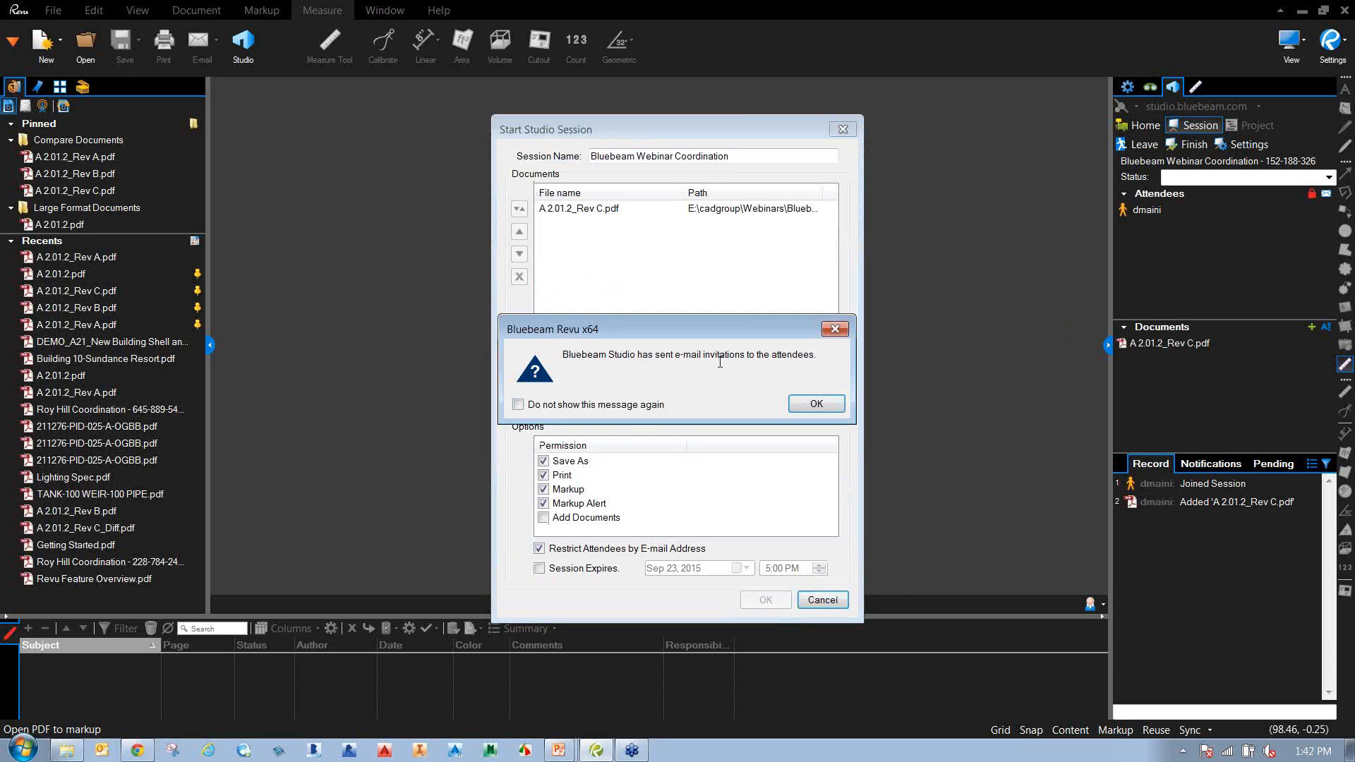
Dismiss the invitations-sent confirmation message.
{"action": "left_click", "coordinate": [825, 407]}
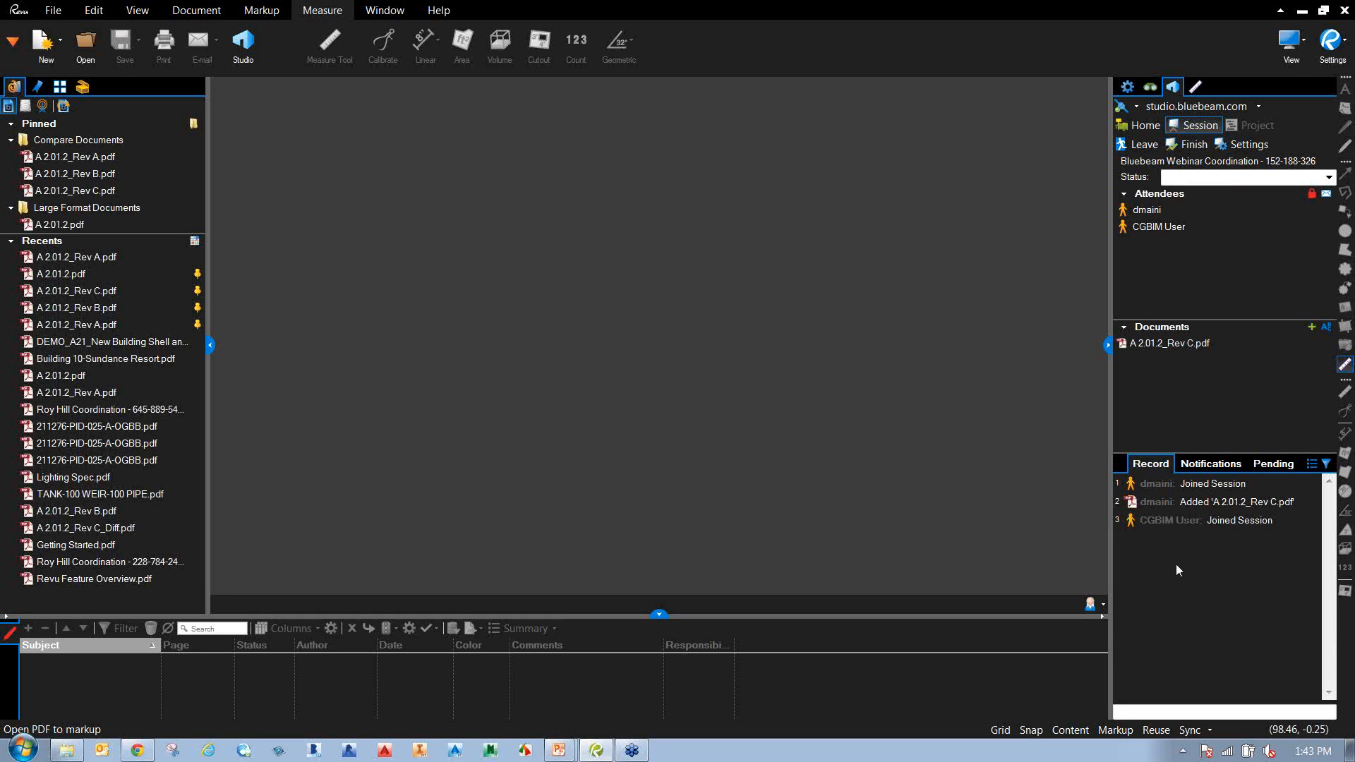
Open A 2.01.2_Rev C.pdf from the session's Studio Documents list.
{"action": "left_click", "coordinate": [1345, 207]}
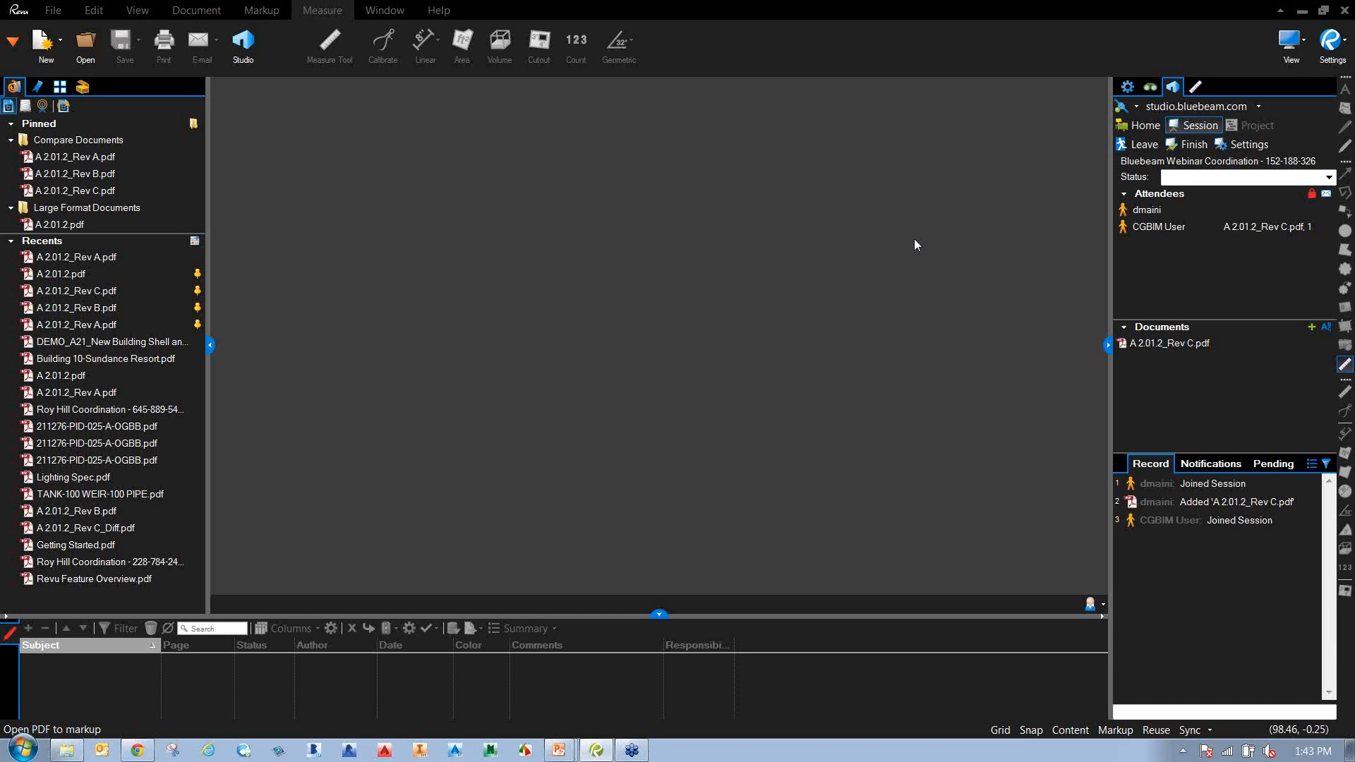
{"action": "double_click", "coordinate": [1175, 346]}
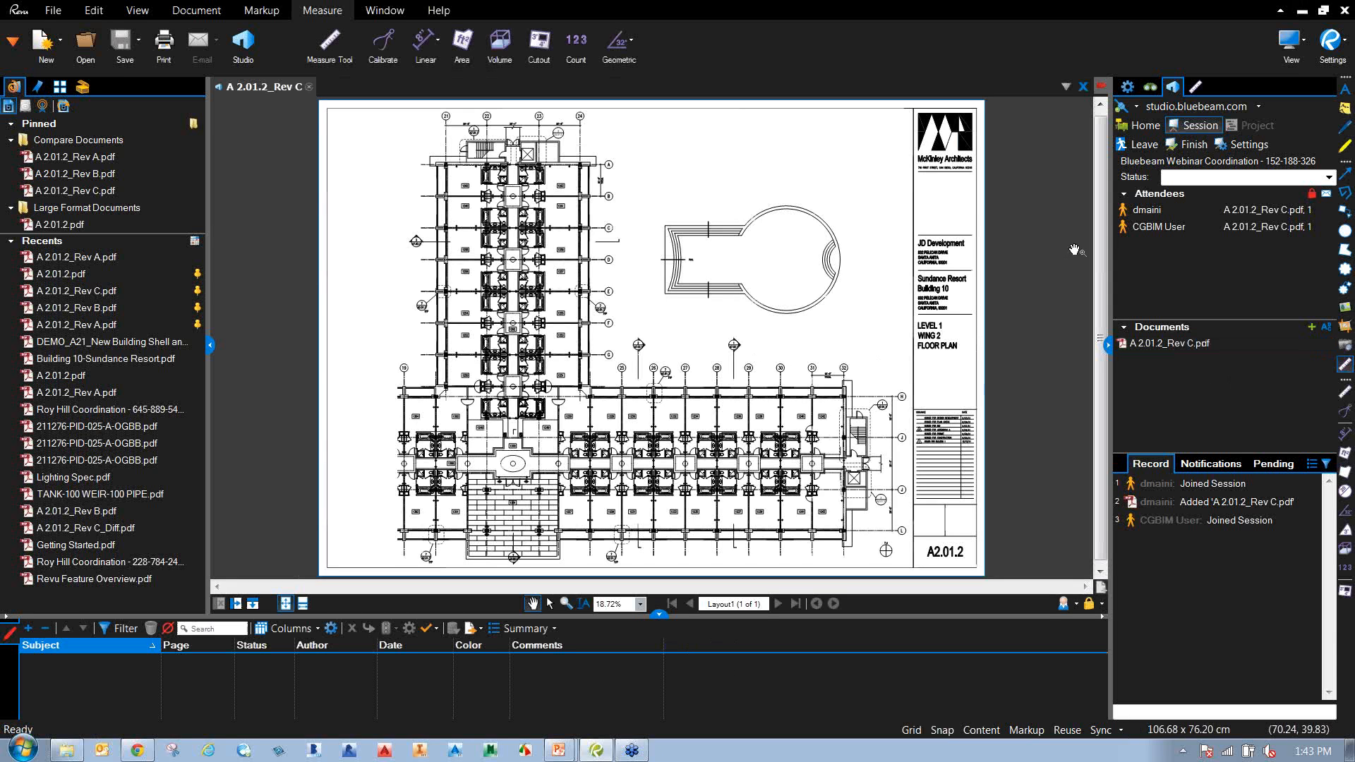
Allow the pending attendee into the session through the Attendee Access dialog.
{"action": "left_click", "coordinate": [1139, 216]}
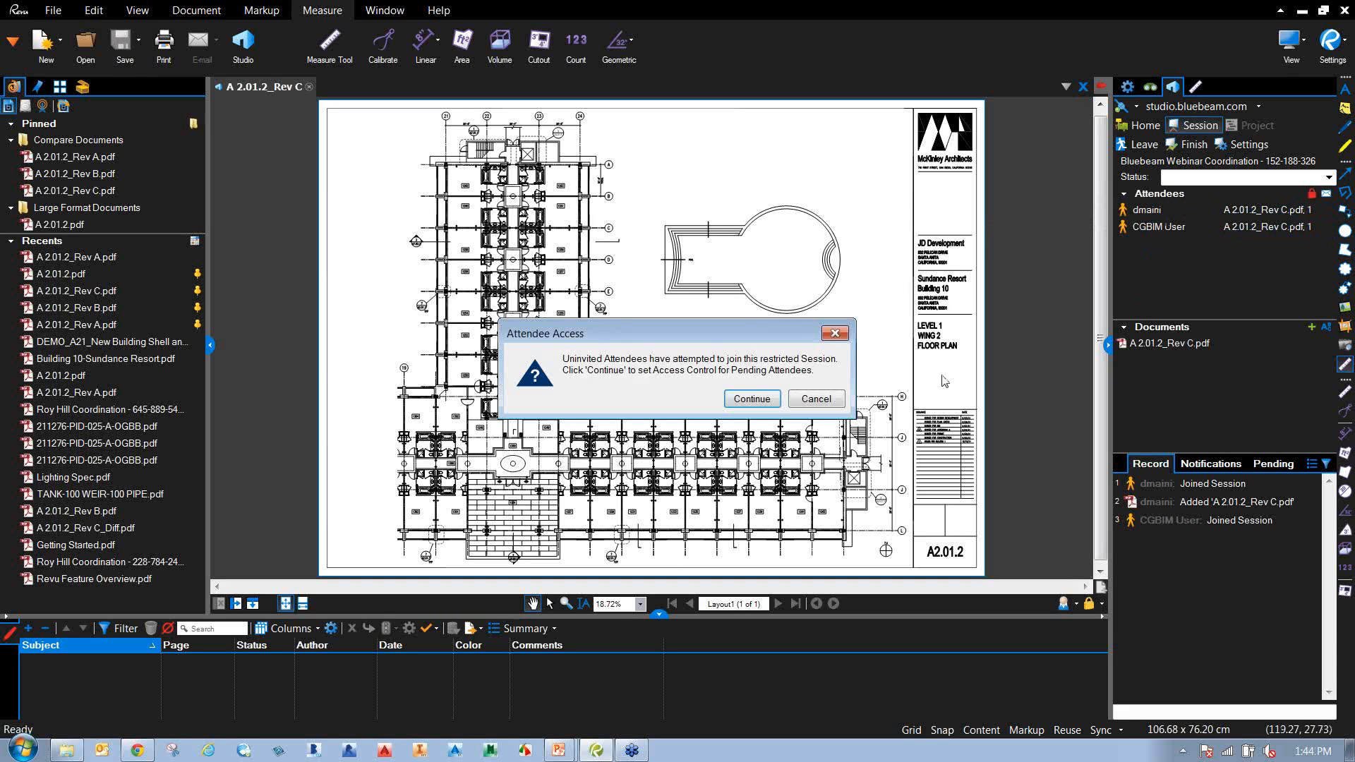
{"action": "left_click", "coordinate": [751, 400]}
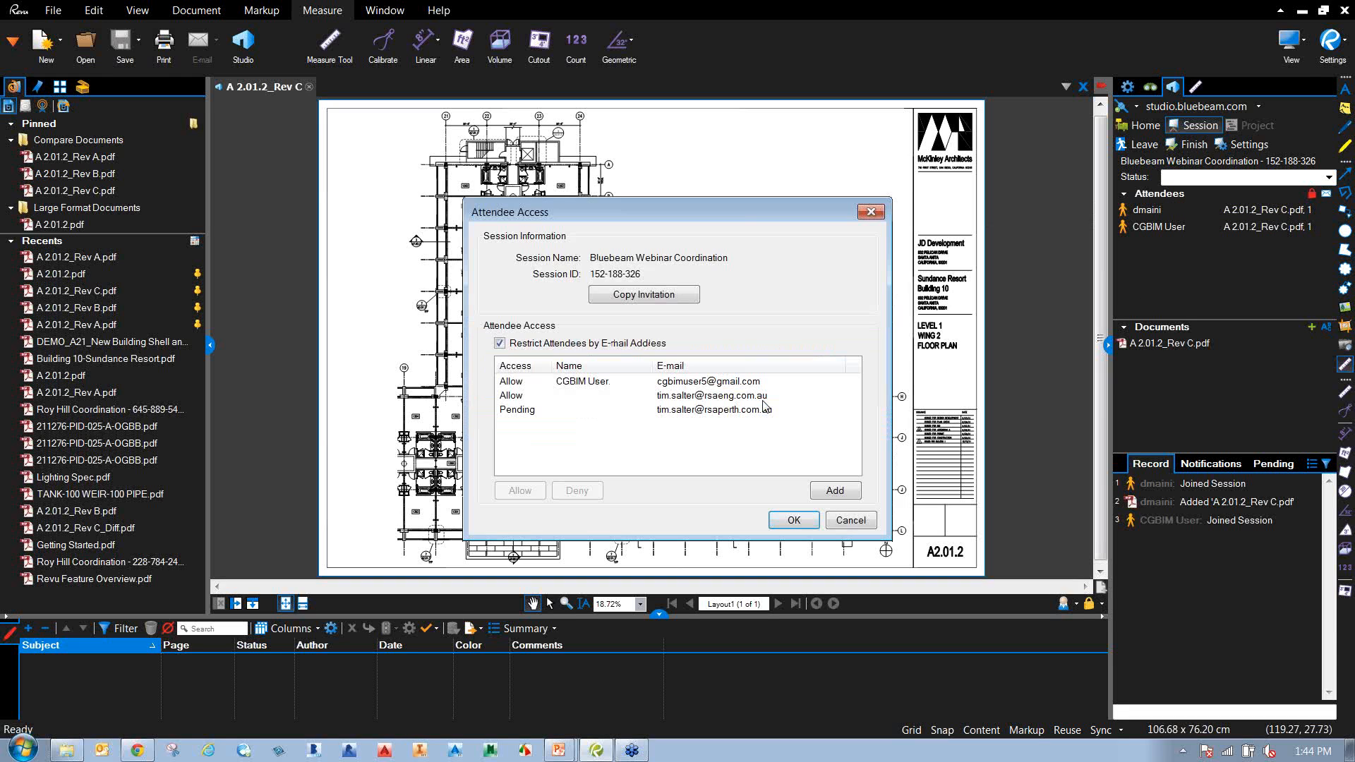
{"action": "left_click", "coordinate": [531, 413]}
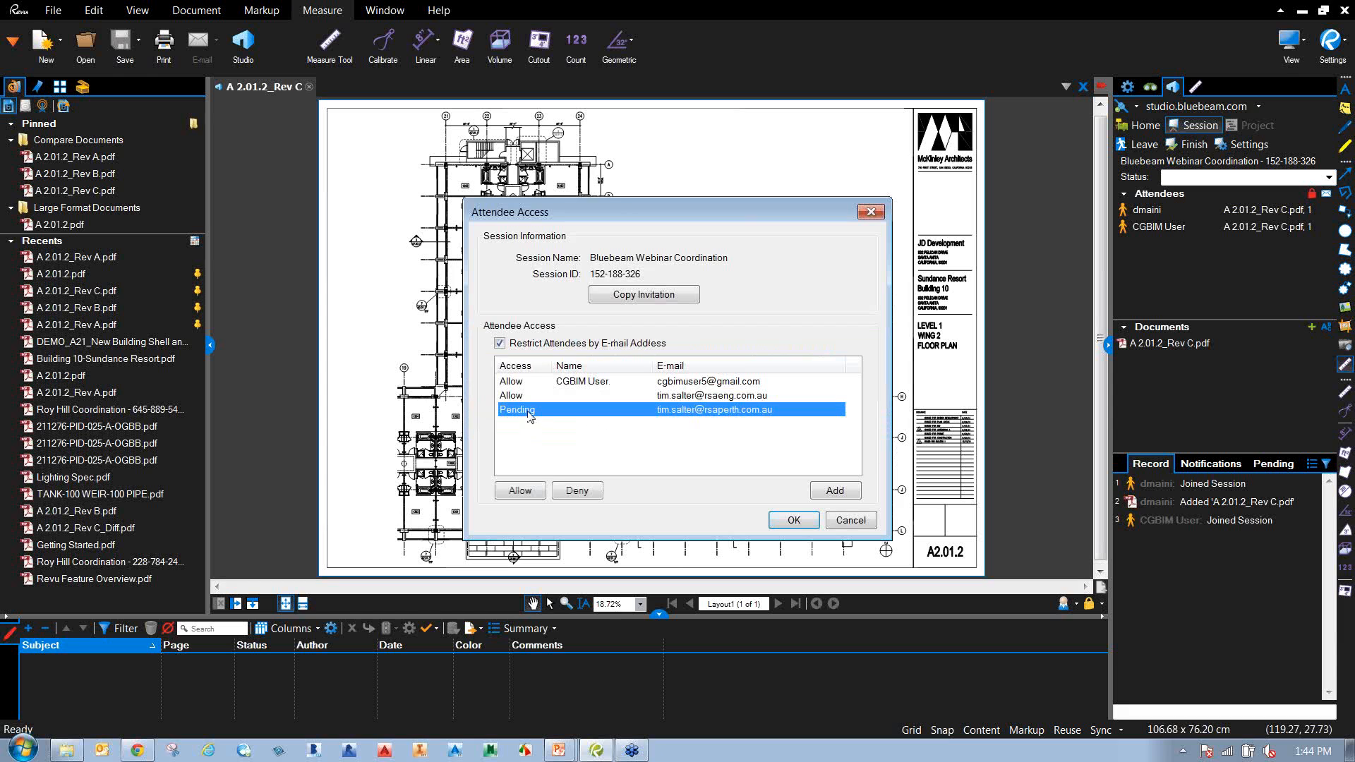
{"action": "left_click", "coordinate": [520, 491]}
{"action": "key", "text": "Return"}
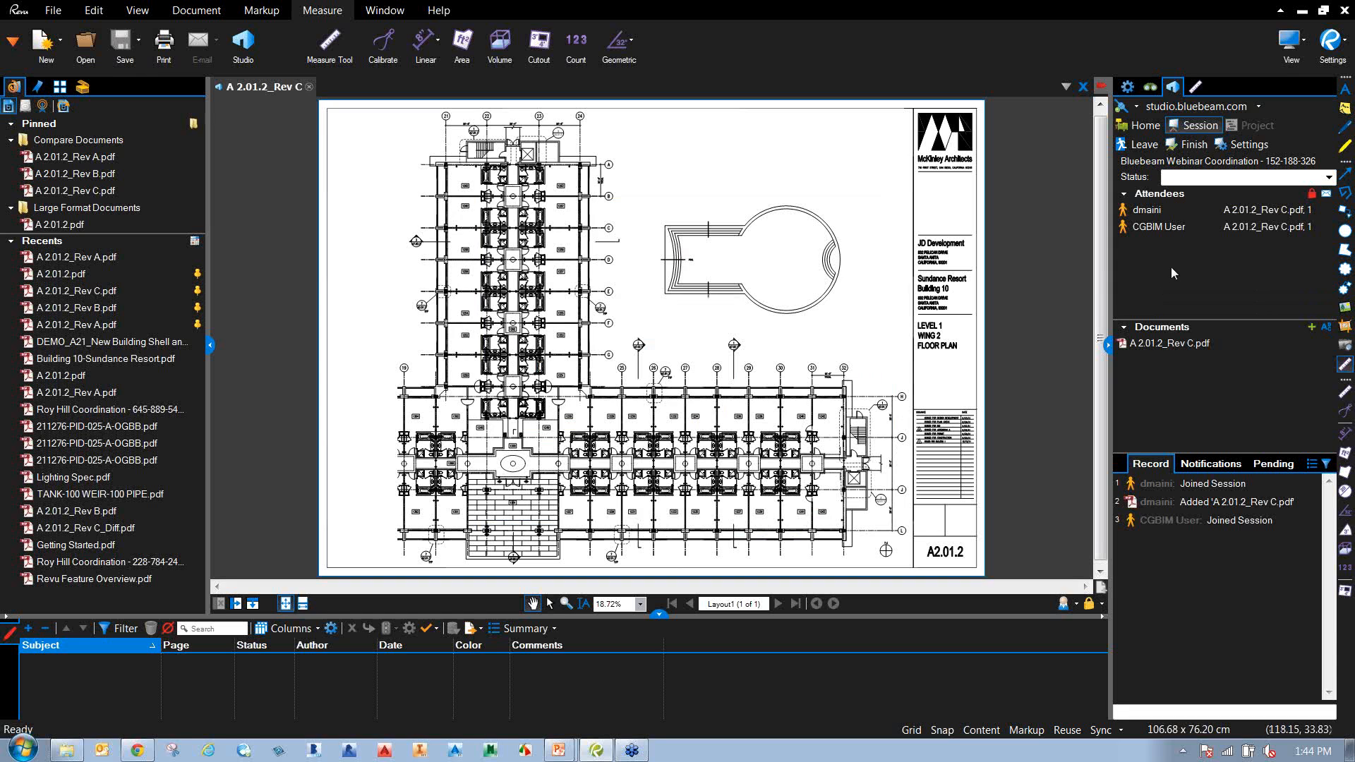
{"action": "mouse_move", "coordinate": [1153, 247]}
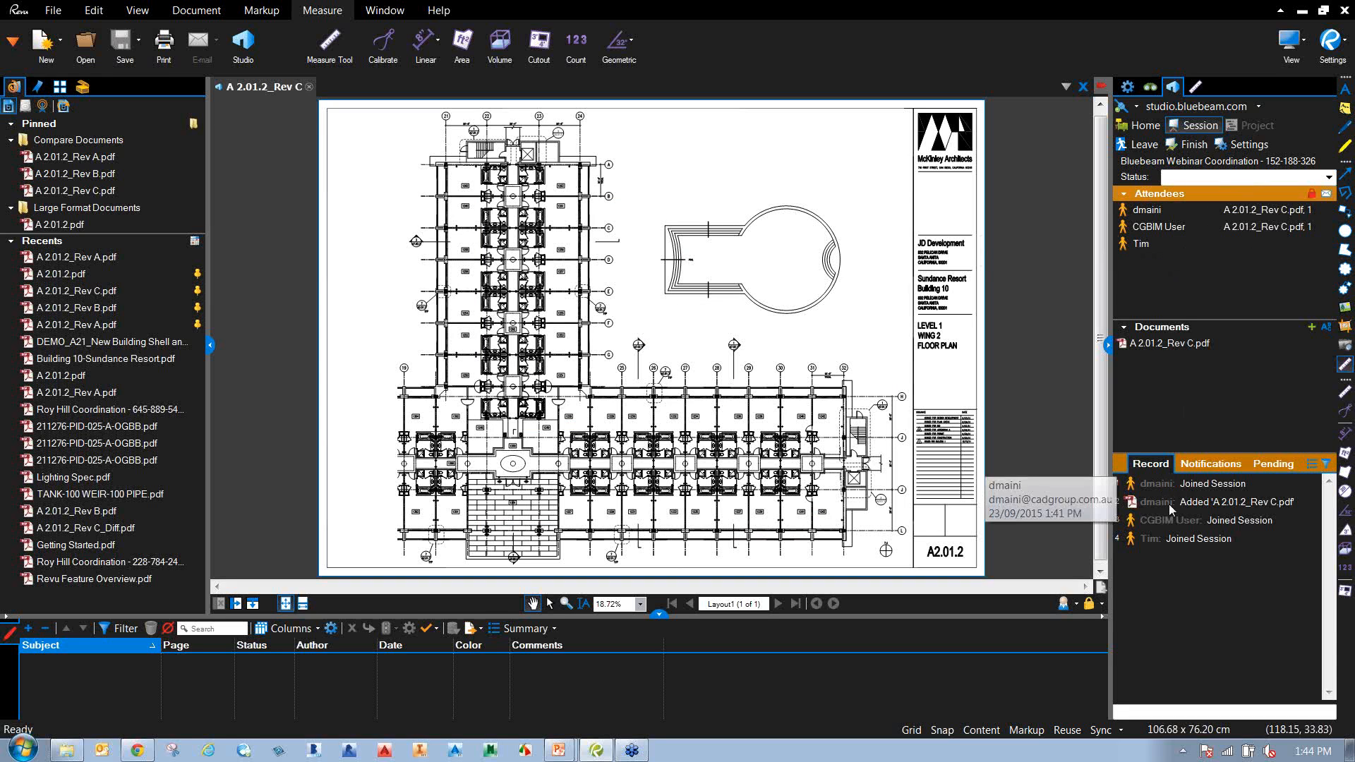
{"action": "mouse_move", "coordinate": [1185, 543]}
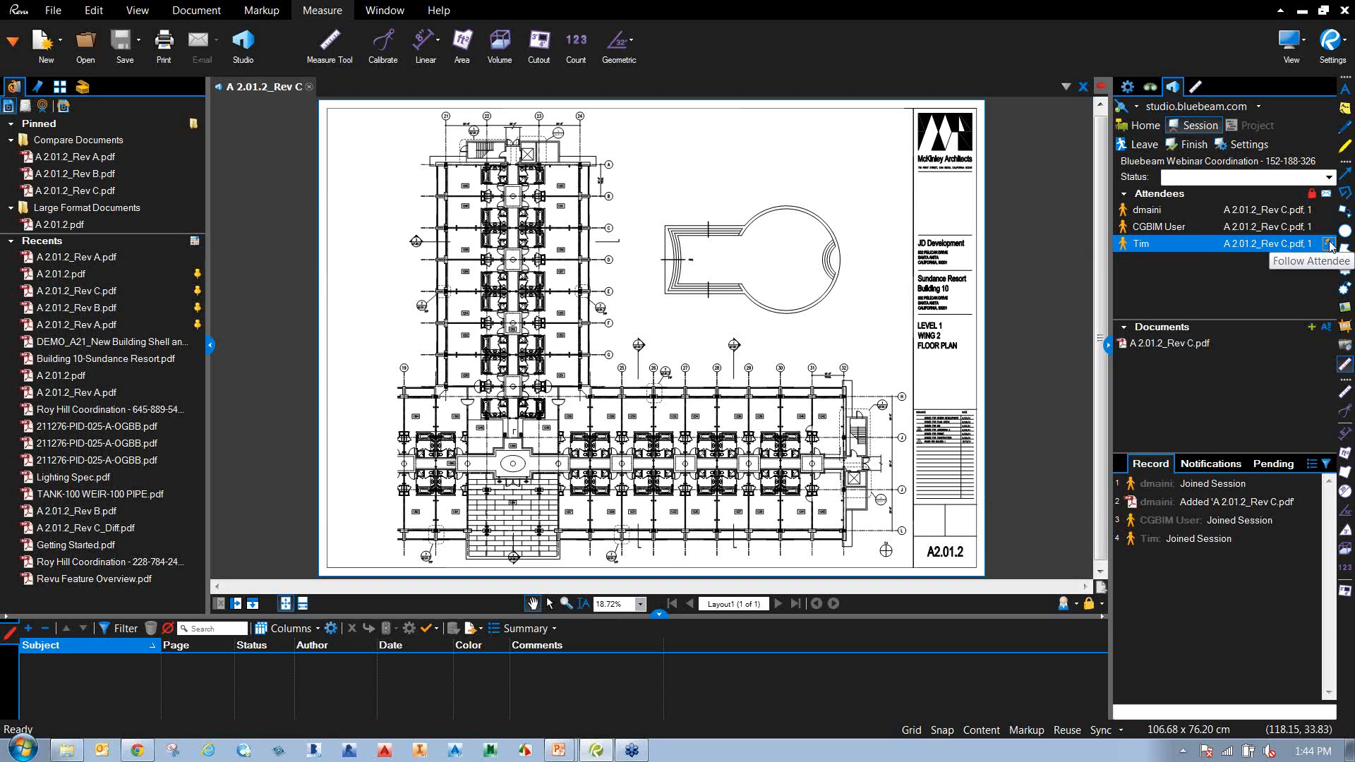
Follow the newest attendee's view of the drawing.
{"action": "left_click", "coordinate": [1329, 244]}
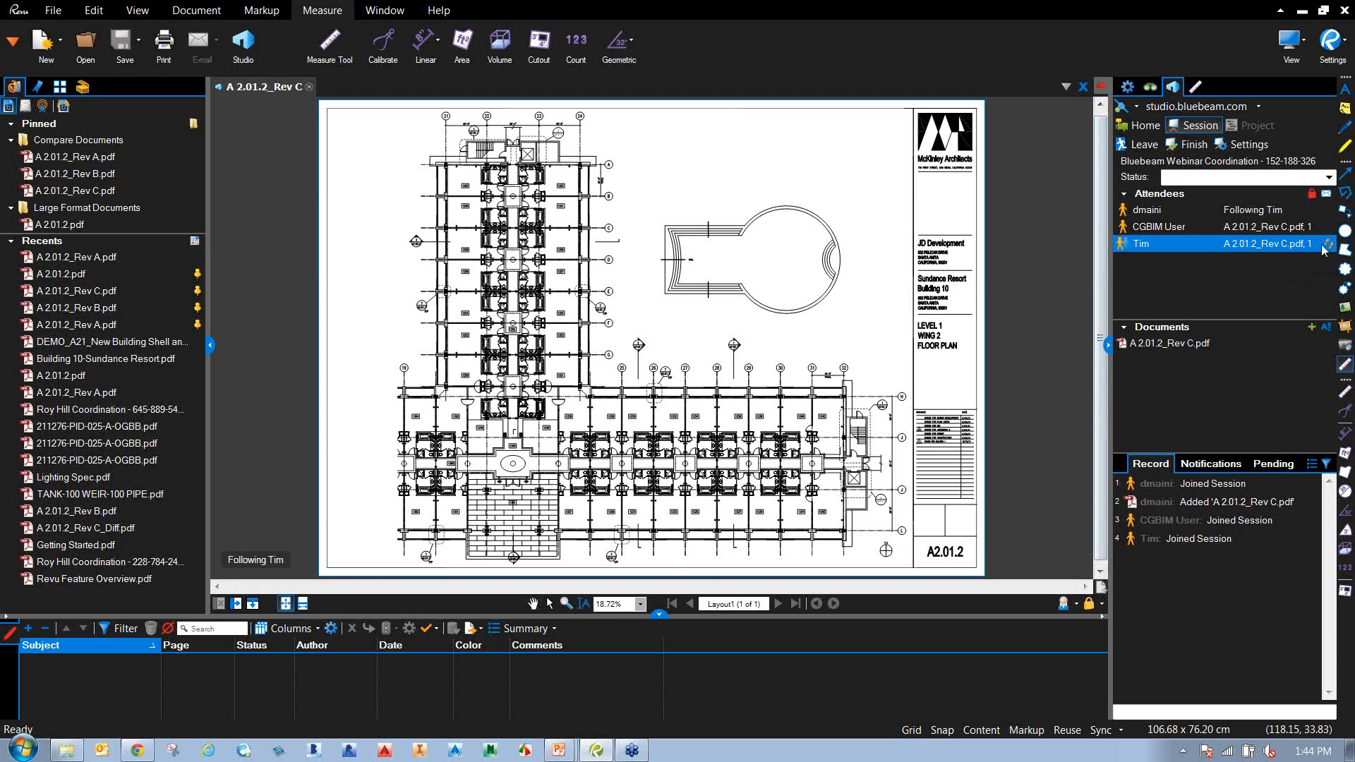
{"action": "mouse_move", "coordinate": [1326, 253]}
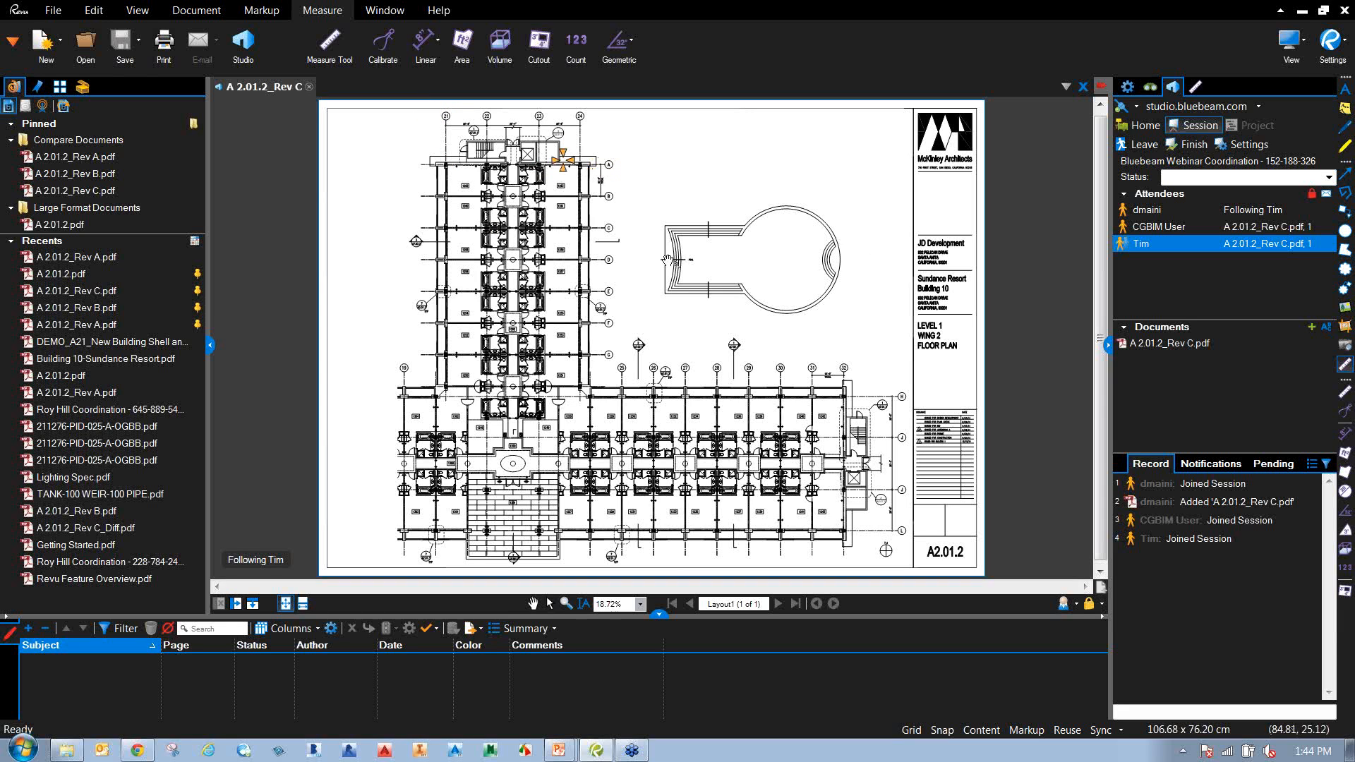
Draw a Cloud+ around column gridline 26 with callout 'This column needs an update'.
{"action": "left_click", "coordinate": [244, 14]}
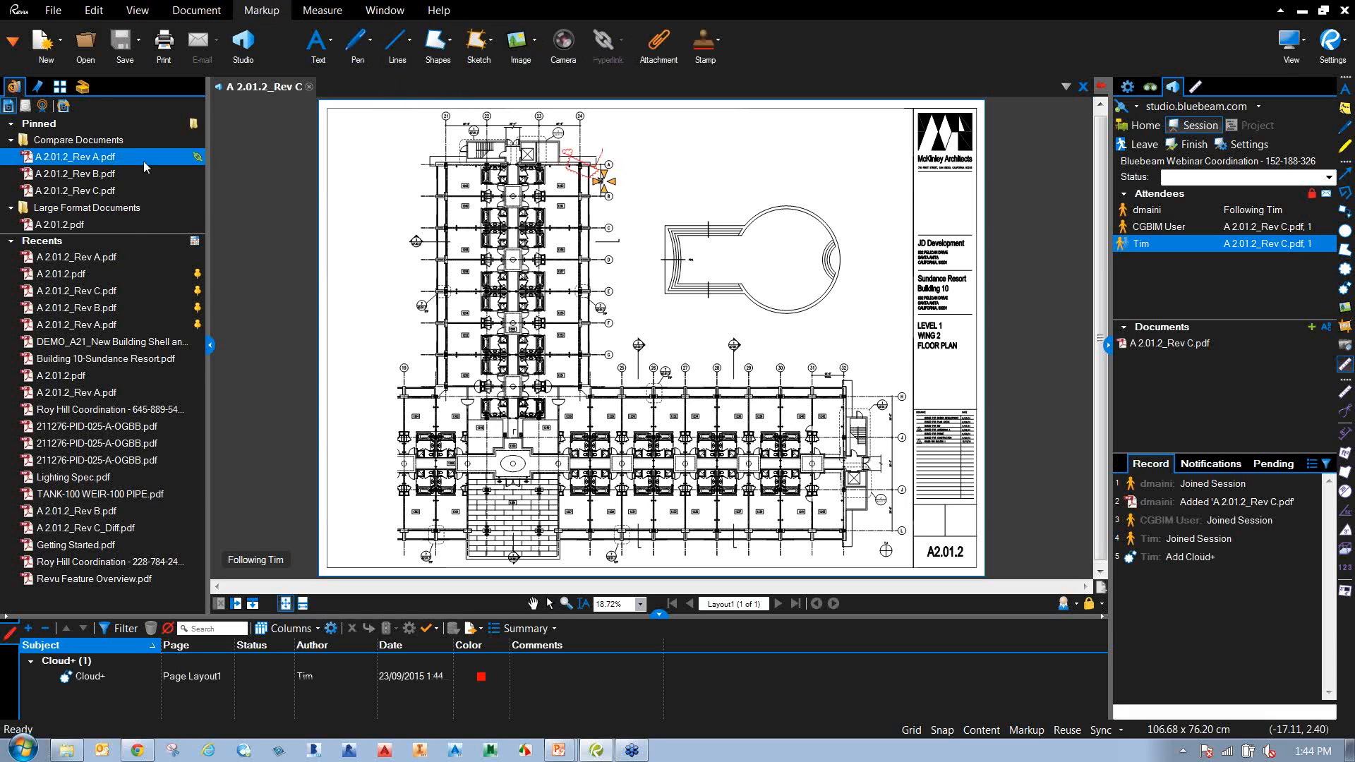
{"action": "left_click", "coordinate": [82, 86]}
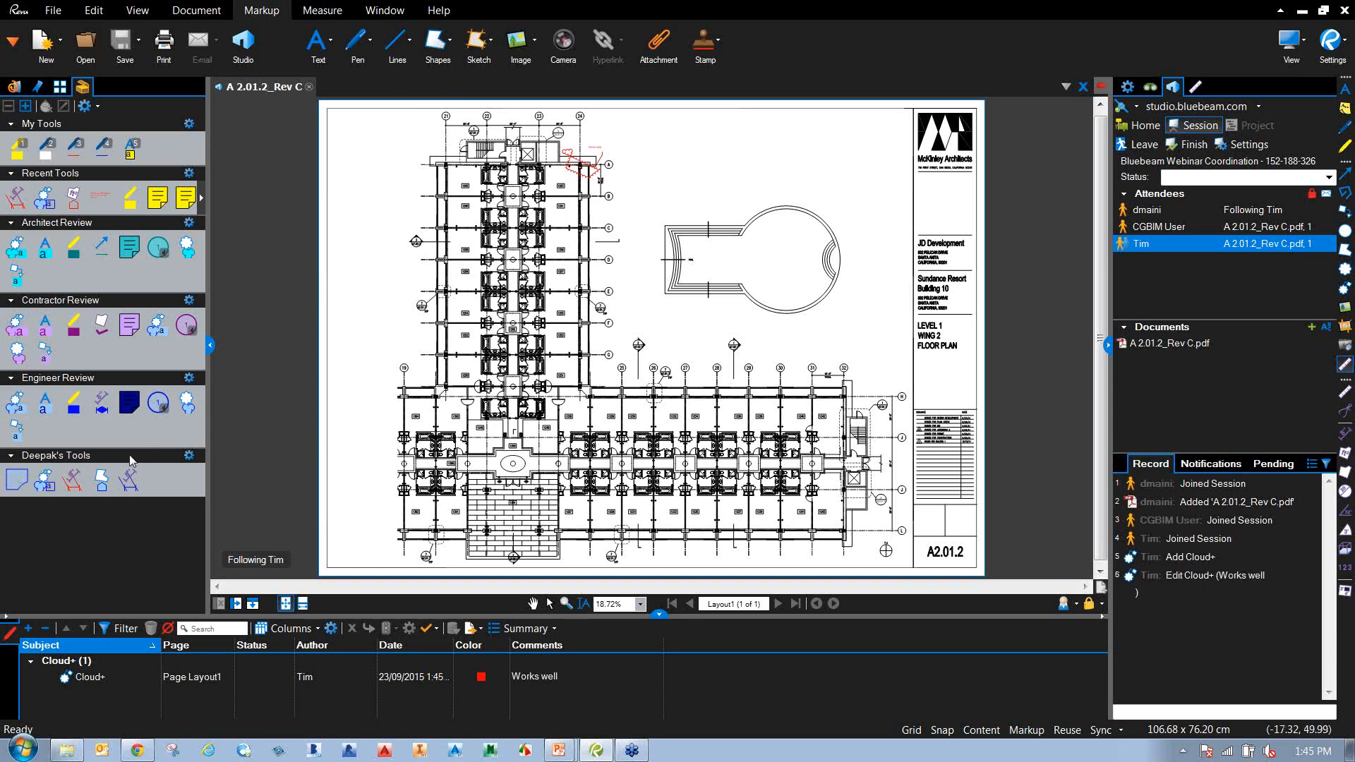
{"action": "left_click", "coordinate": [47, 481]}
{"action": "scroll", "coordinate": [663, 402], "scroll_direction": "up", "scroll_amount": 3}
{"action": "scroll", "coordinate": [663, 401], "scroll_direction": "up", "scroll_amount": 2}
{"action": "left_click_drag", "start_coordinate": [584, 275], "coordinate": [699, 436]}
{"action": "left_click", "coordinate": [750, 209]}
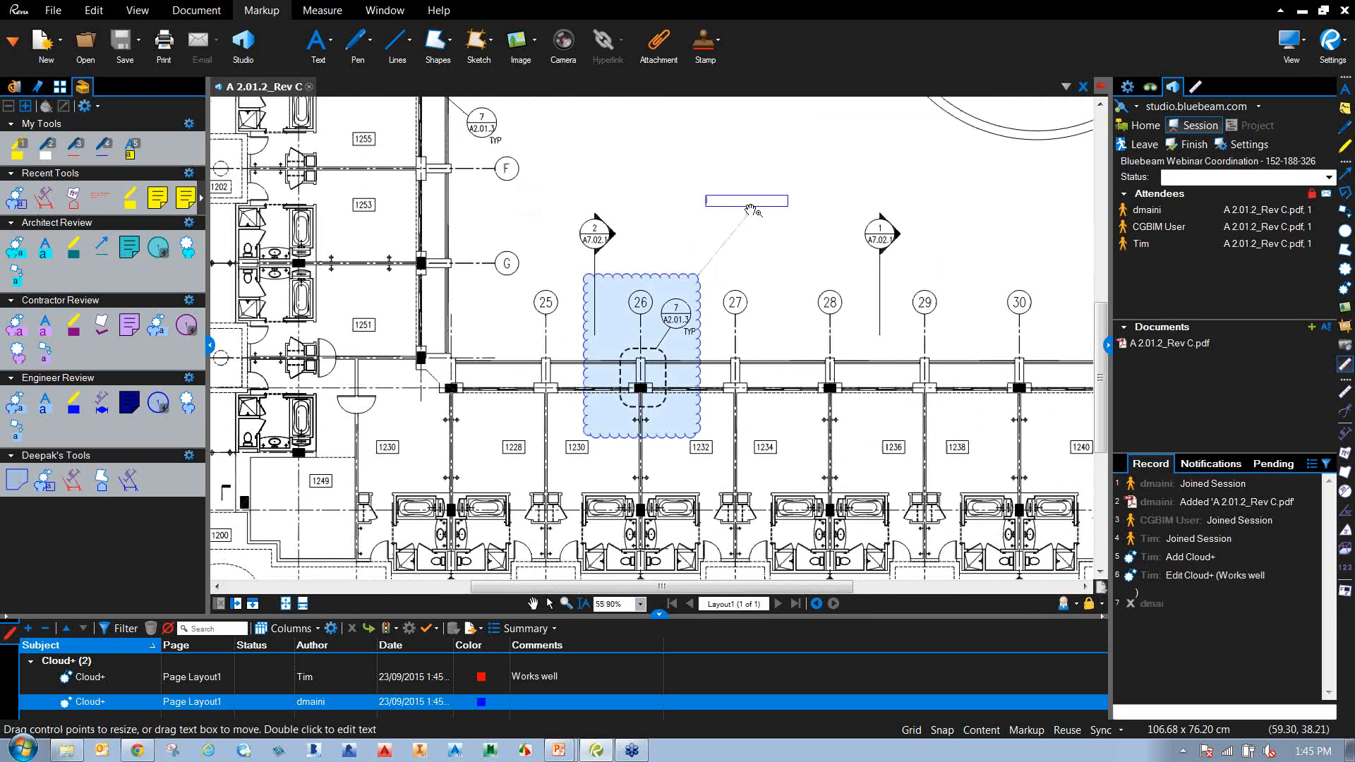
{"action": "type", "text": "This column needs an update"}
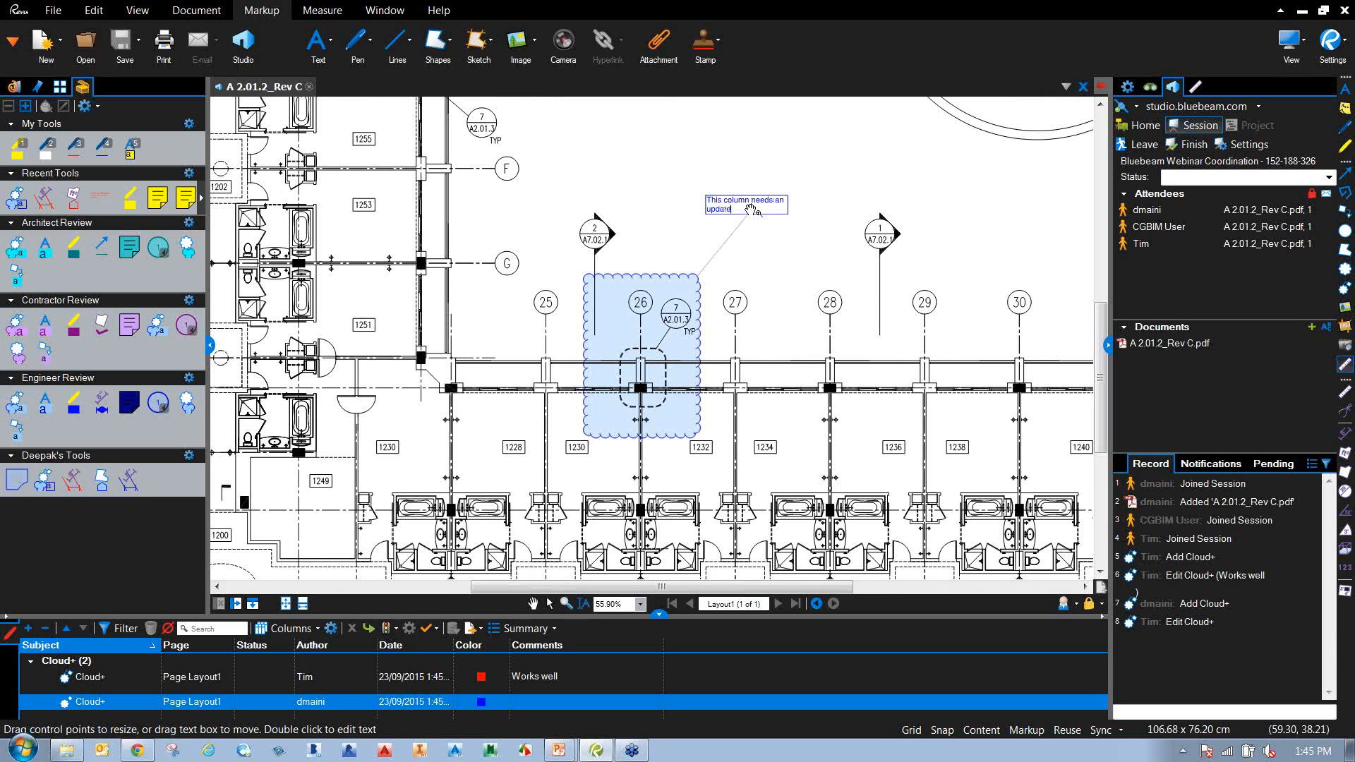
{"action": "key", "text": "Escape"}
Deselect the new cloud and pan the drawing toward the red cloud.
{"action": "scroll", "coordinate": [833, 309], "scroll_direction": "down", "scroll_amount": 2}
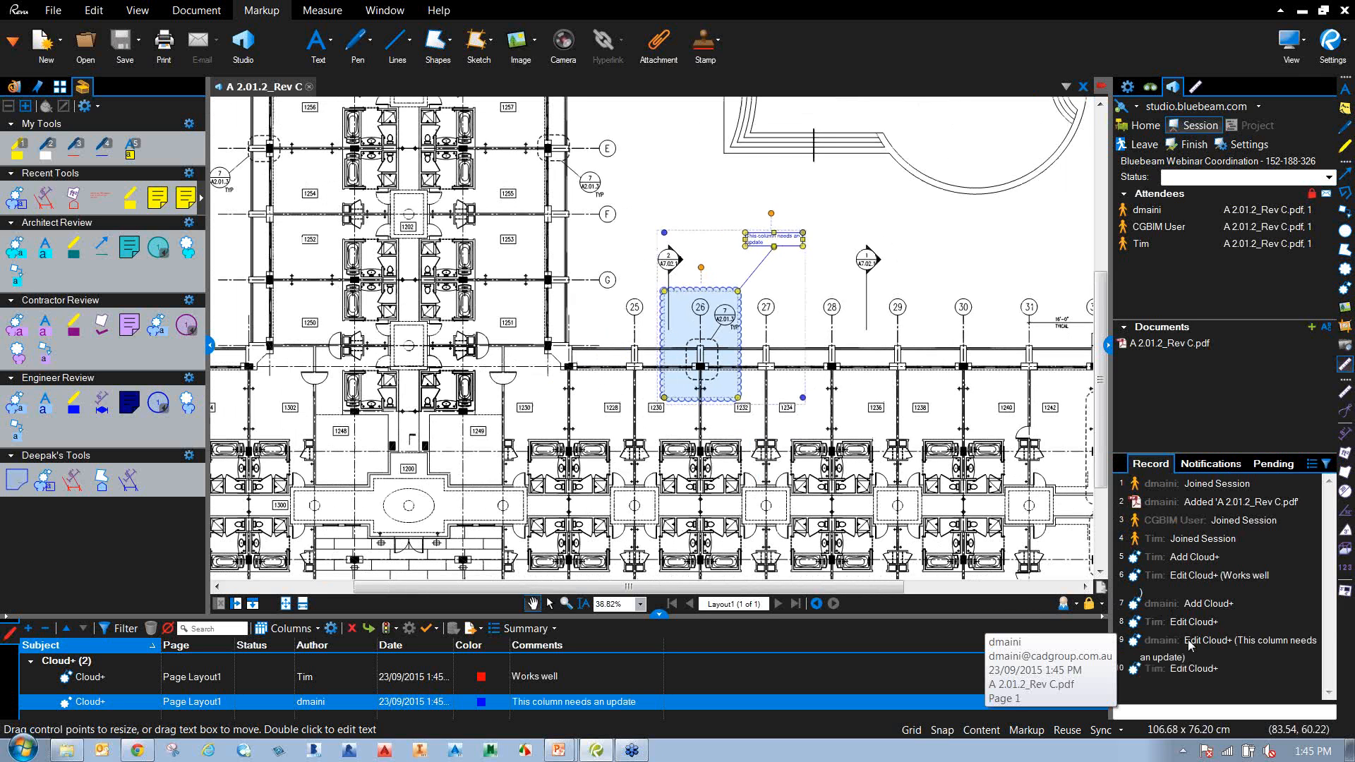
{"action": "scroll", "coordinate": [865, 441], "scroll_direction": "down", "scroll_amount": 1}
{"action": "left_click", "coordinate": [877, 290]}
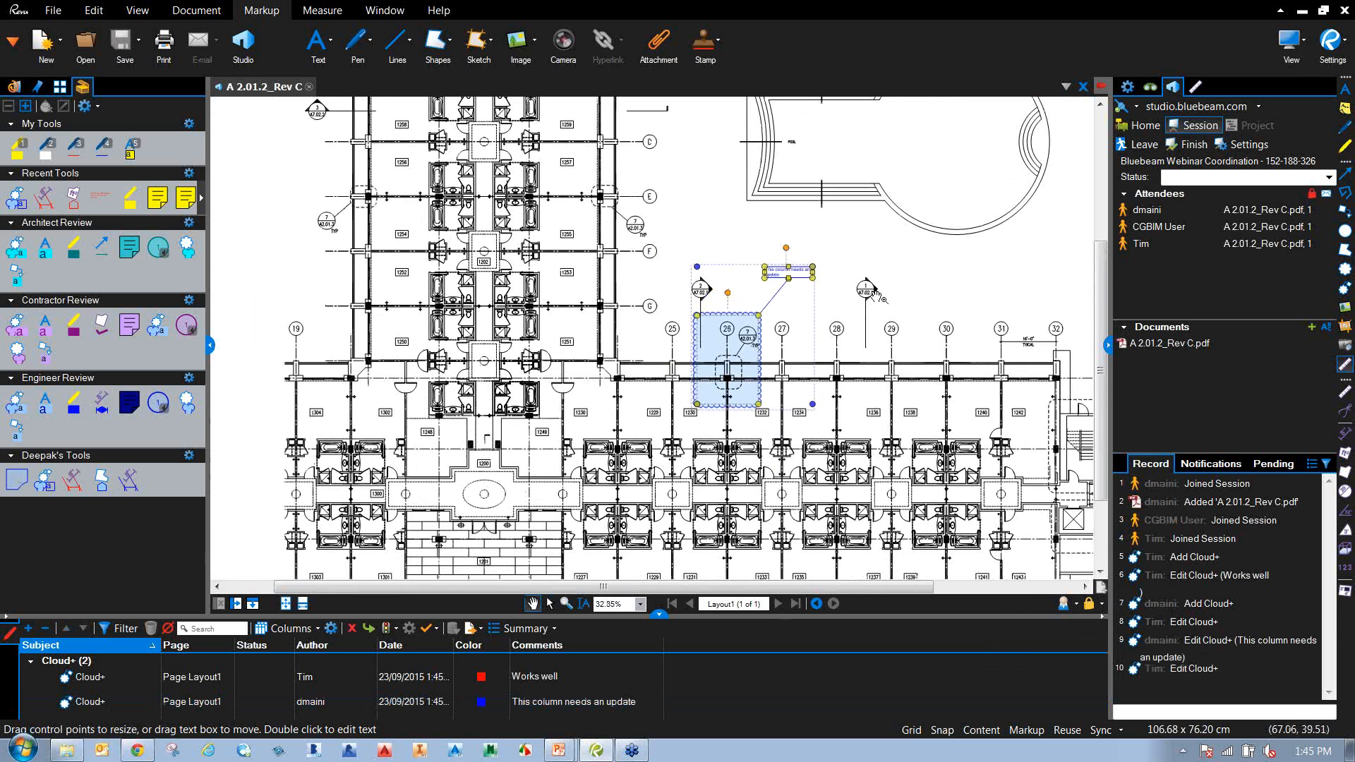
{"action": "left_click_drag", "start_coordinate": [877, 286], "coordinate": [887, 477]}
{"action": "scroll", "coordinate": [888, 452], "scroll_direction": "down", "scroll_amount": 1}
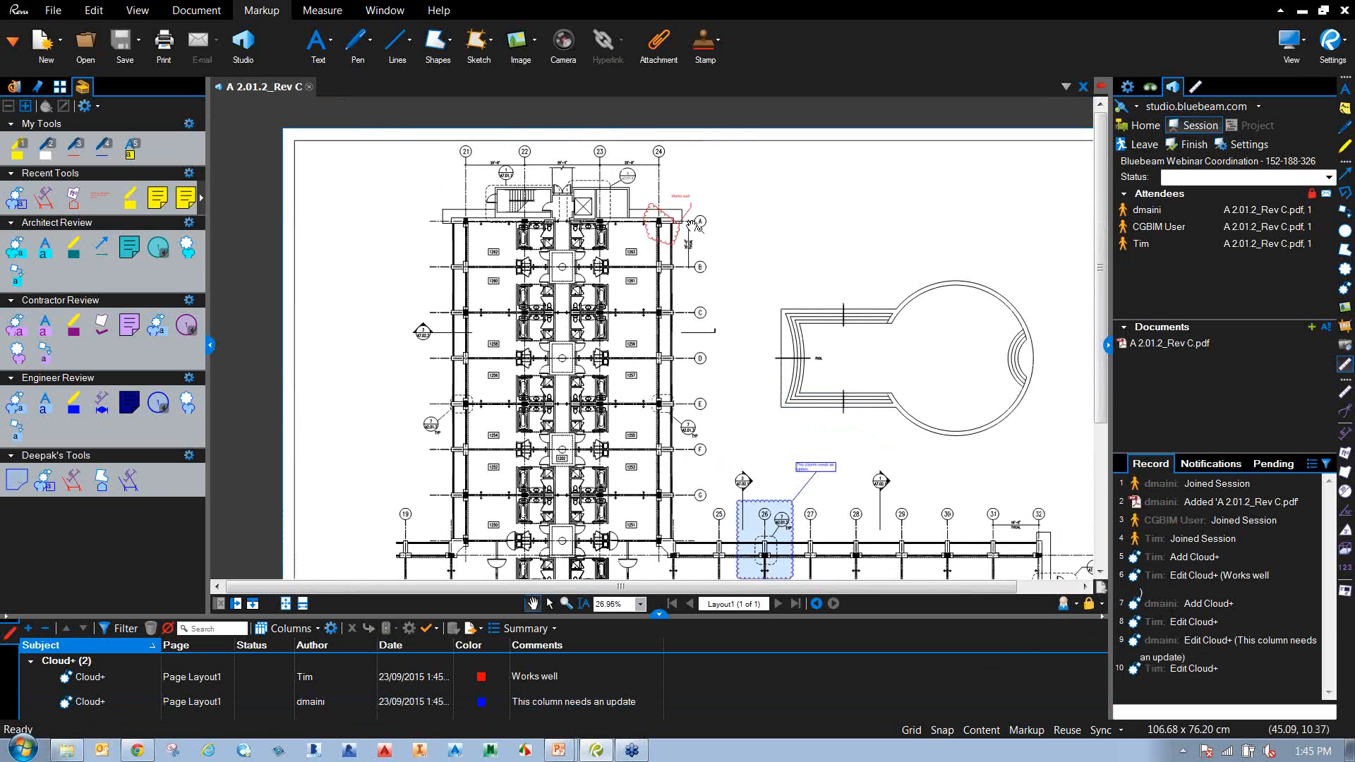
{"action": "scroll", "coordinate": [683, 214], "scroll_direction": "up", "scroll_amount": 6}
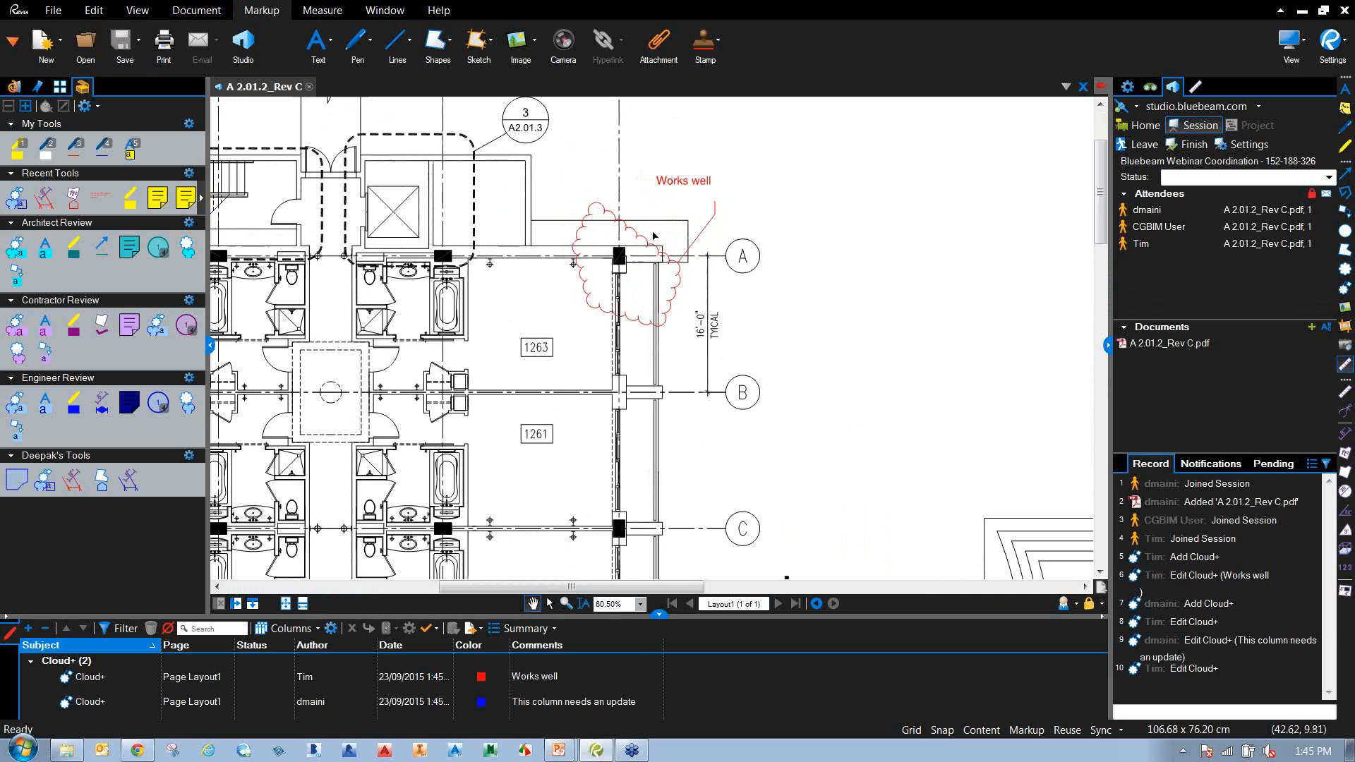
Inspect the red 'Works well' cloud, then zoom out to review the synced markups.
{"action": "left_click", "coordinate": [685, 186]}
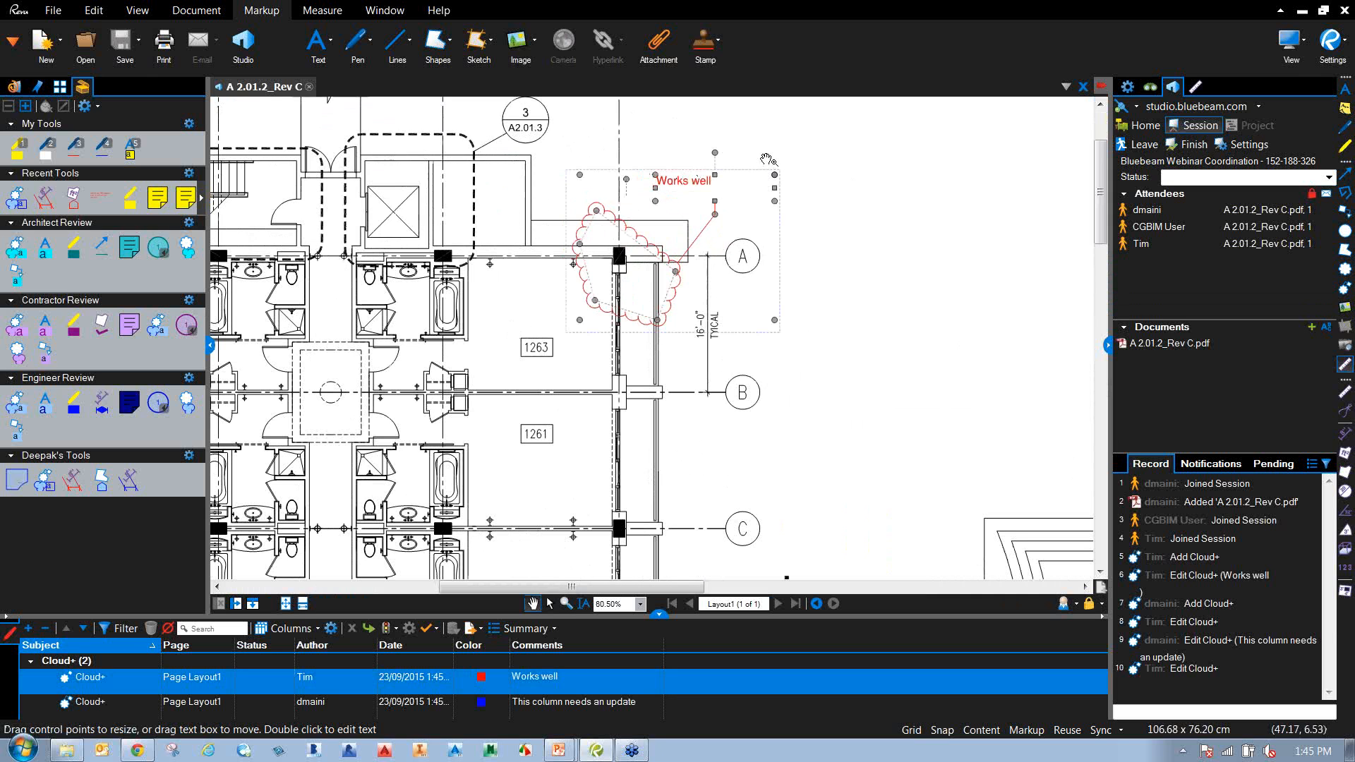
{"action": "left_click", "coordinate": [834, 287]}
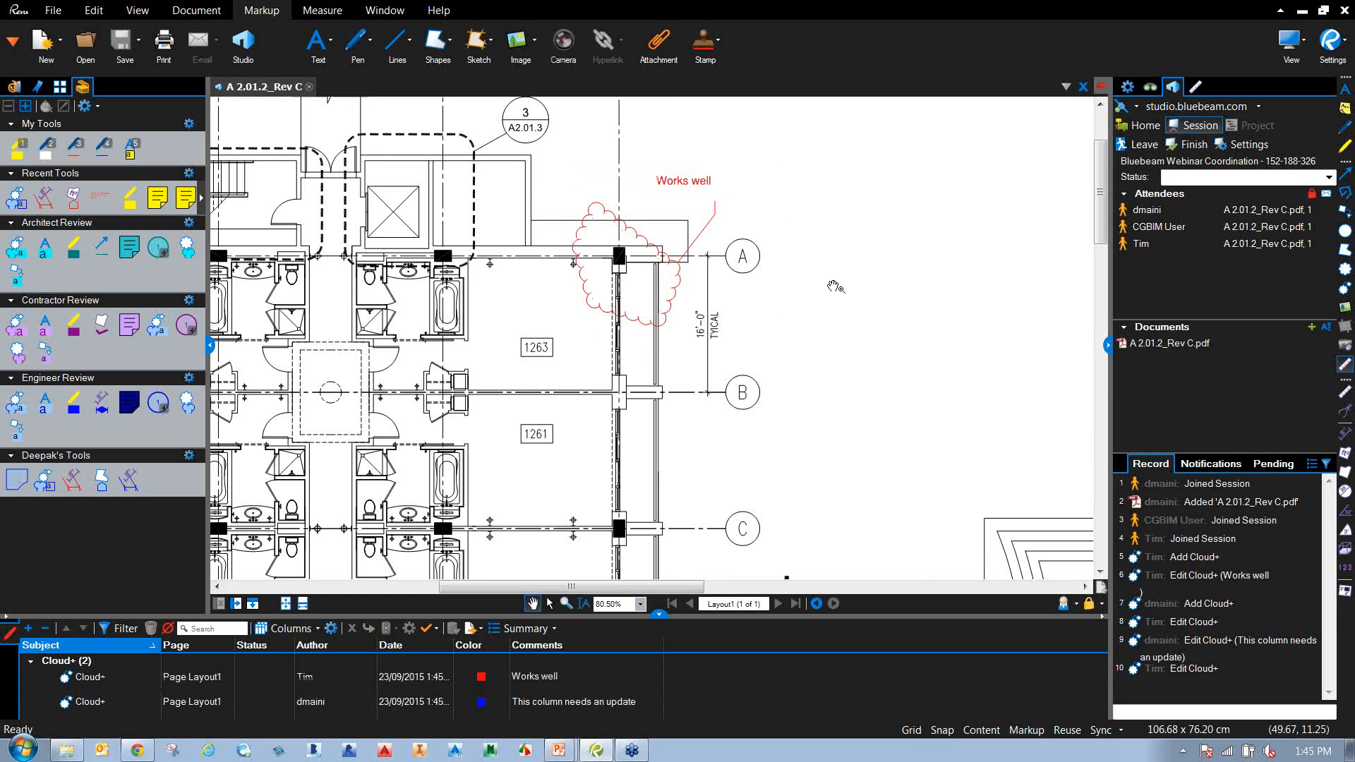
{"action": "scroll", "coordinate": [833, 321], "scroll_direction": "down", "scroll_amount": 5}
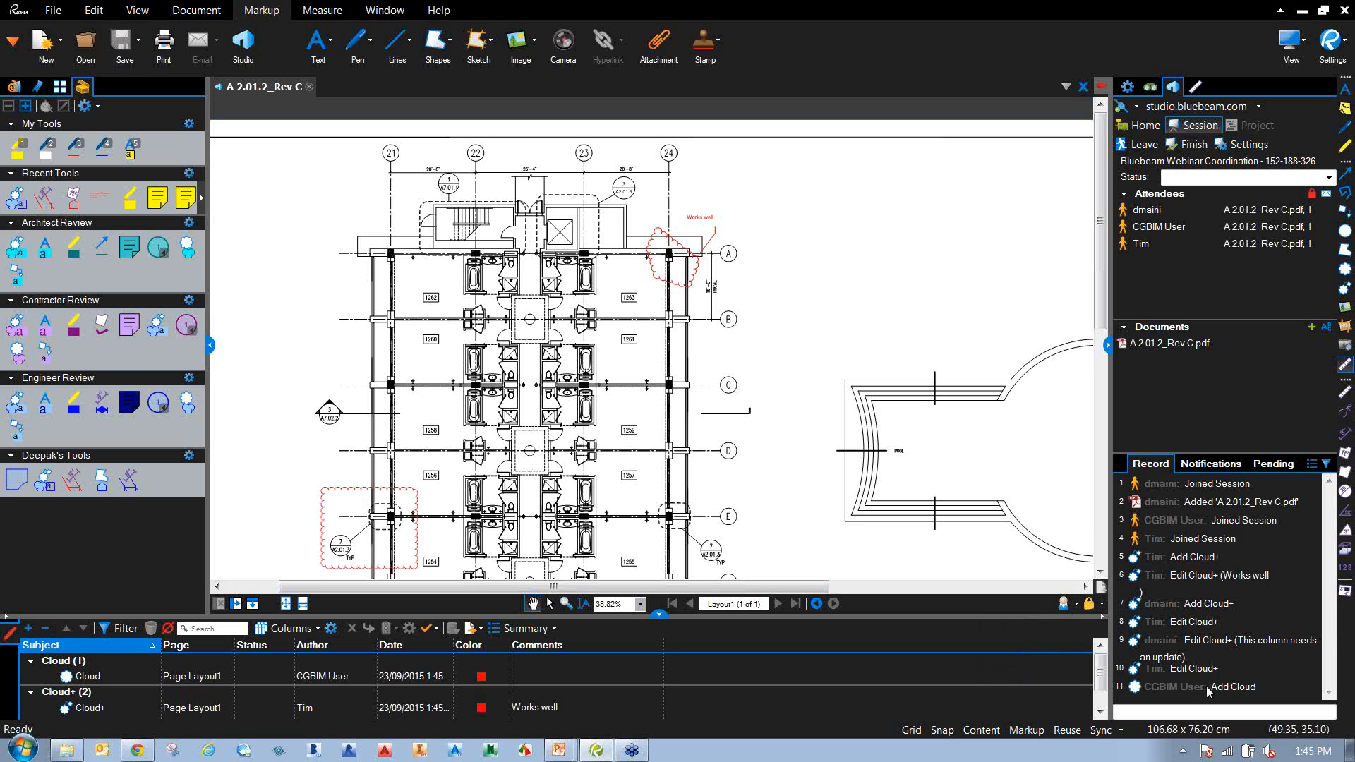
{"action": "mouse_move", "coordinate": [1201, 695]}
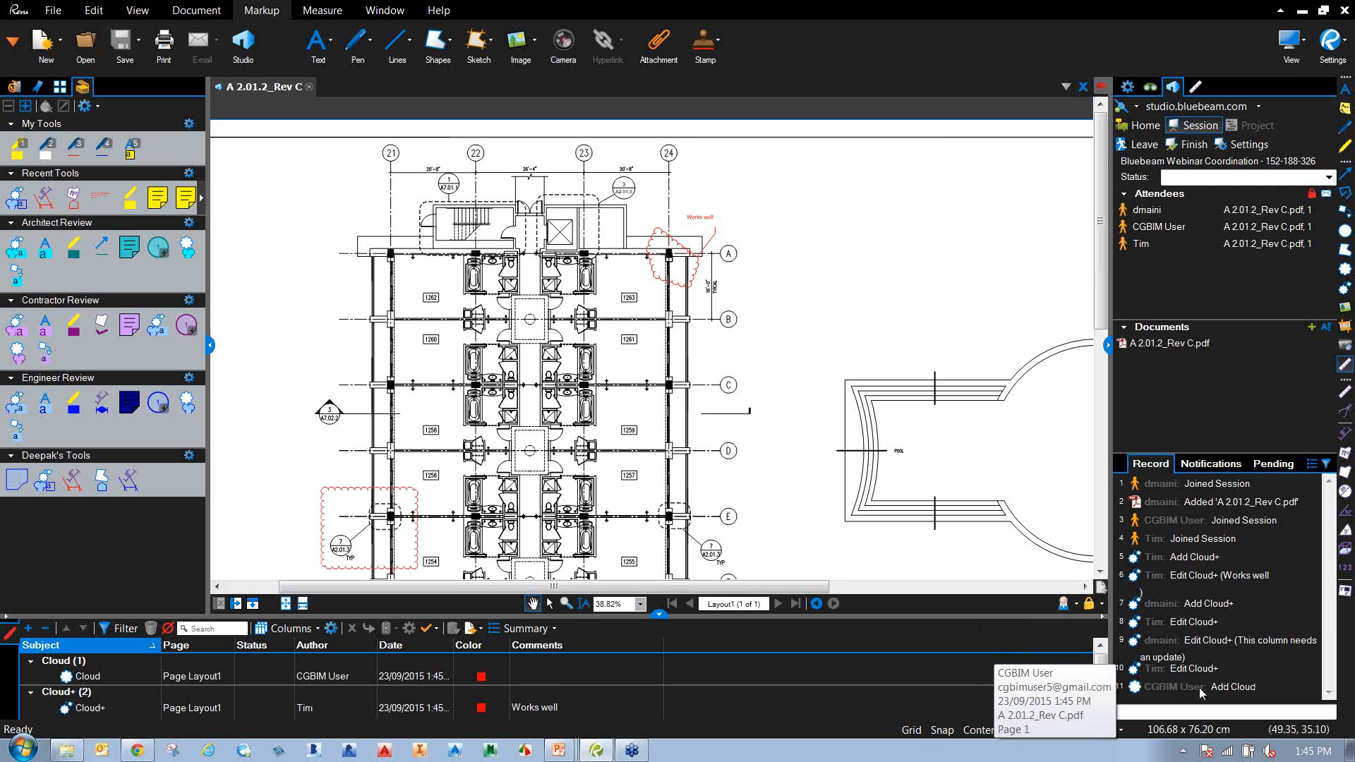
{"action": "scroll", "coordinate": [776, 446], "scroll_direction": "down", "scroll_amount": 4}
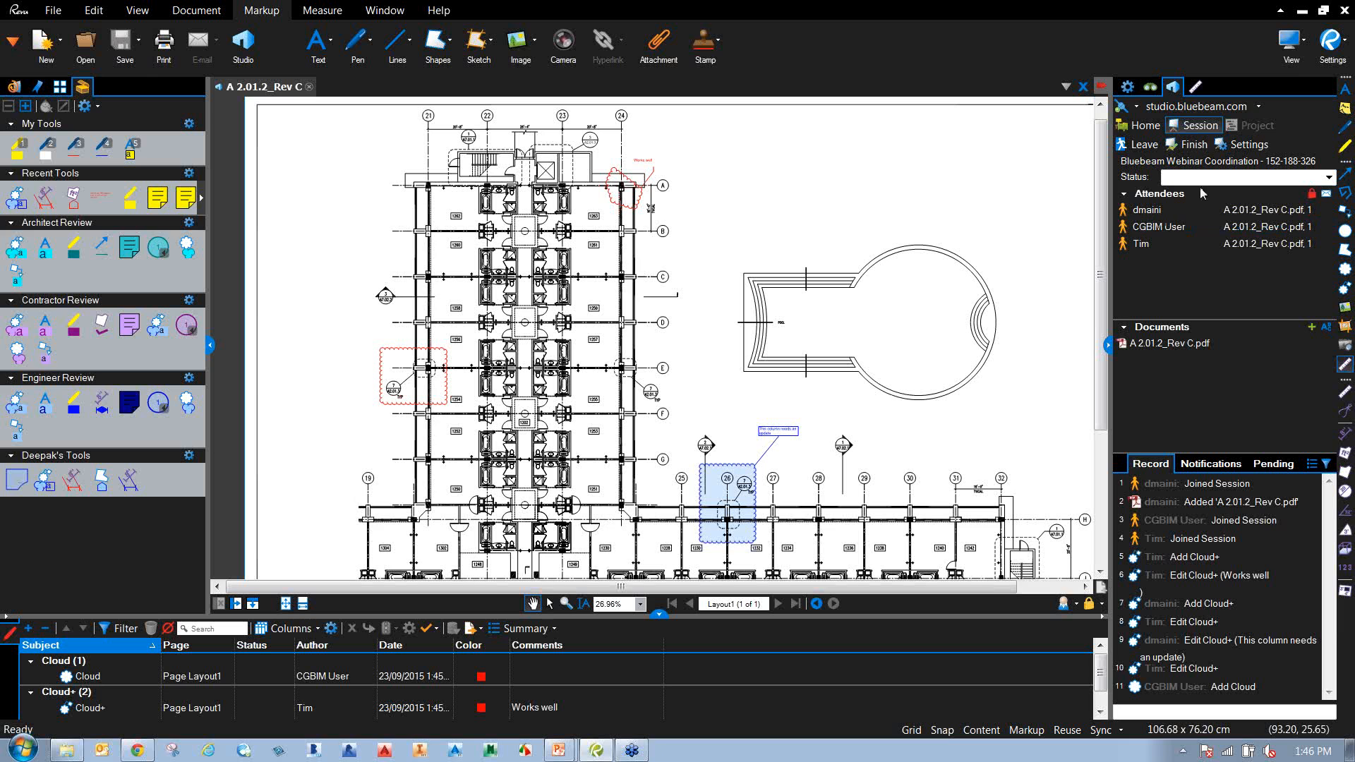
Collapse the Tool Chest and Markups List panels so the floor plan fills the workspace.
{"action": "left_click", "coordinate": [210, 345]}
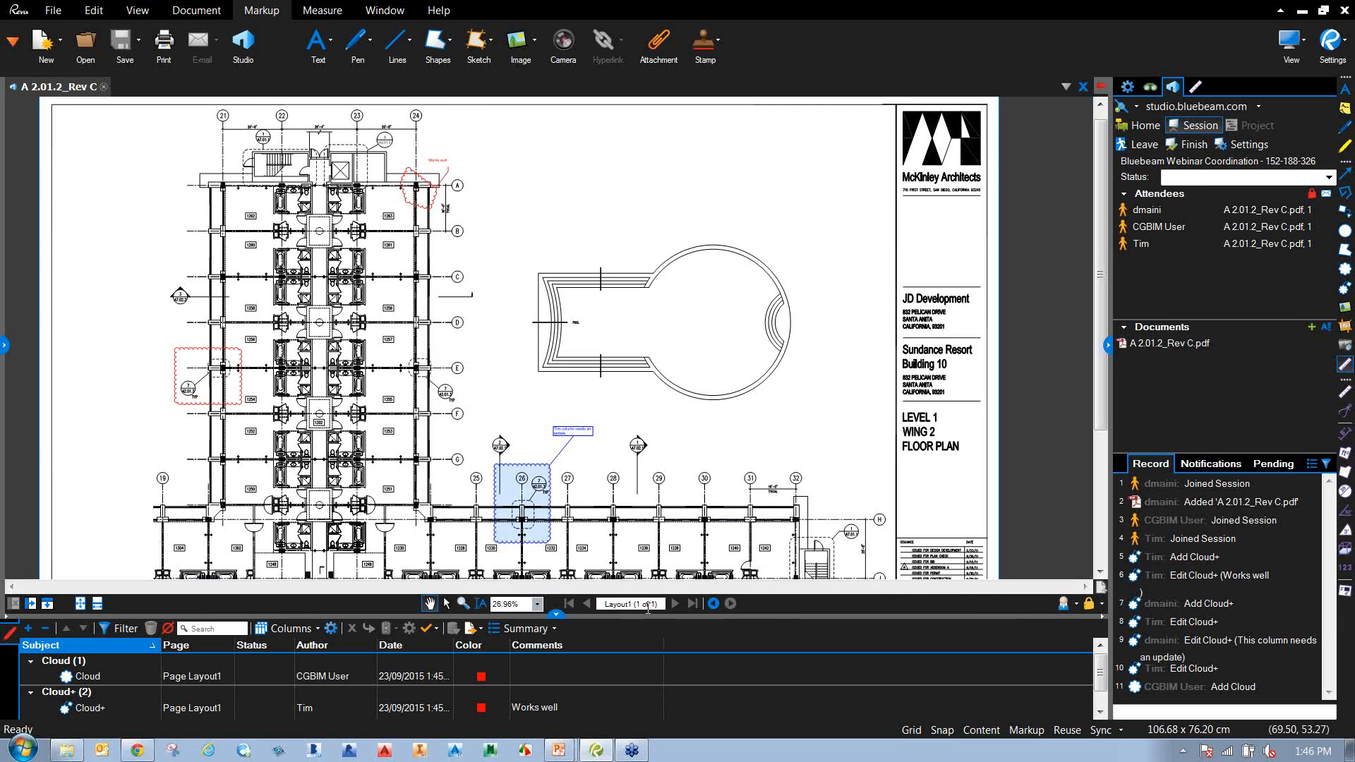
{"action": "left_click", "coordinate": [557, 613]}
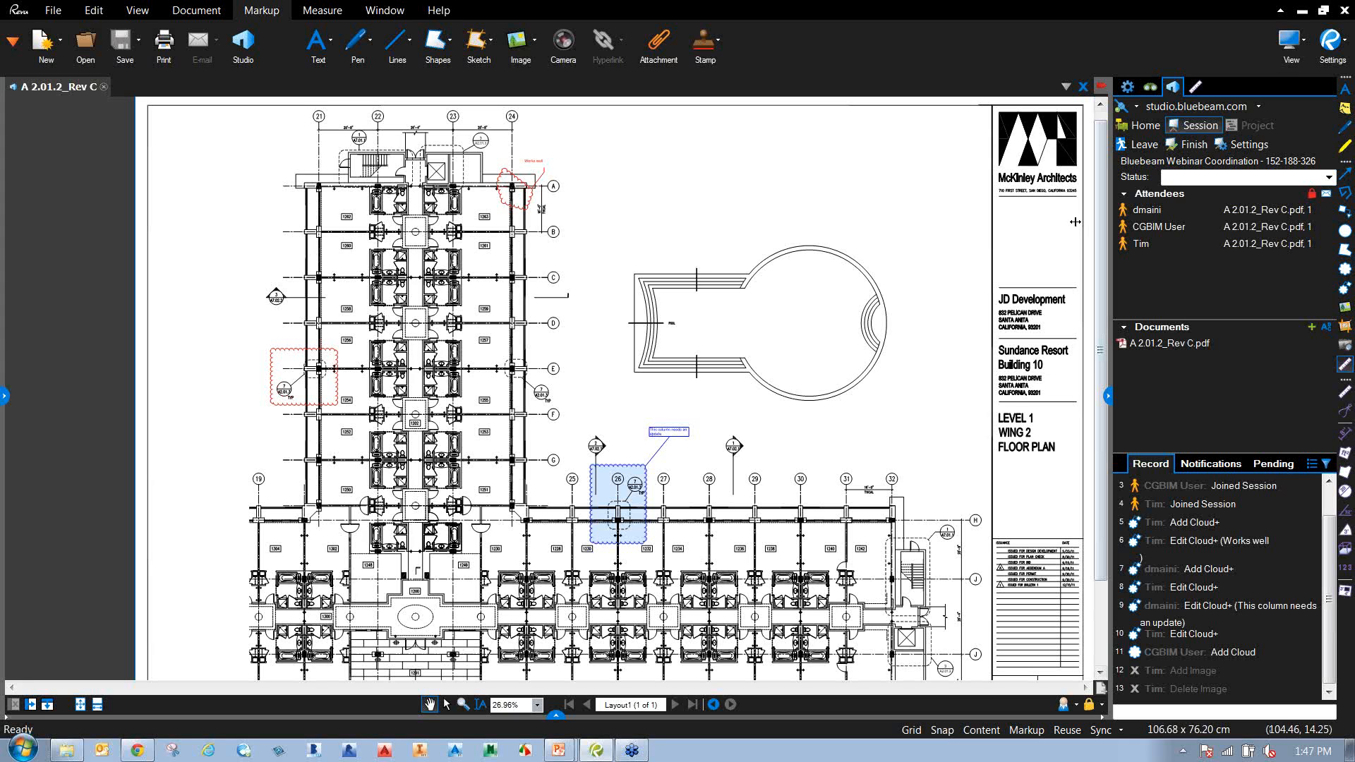
Set your session status to Waiting, then customise it to 'Waiting for Coffee'.
{"action": "left_click", "coordinate": [1329, 178]}
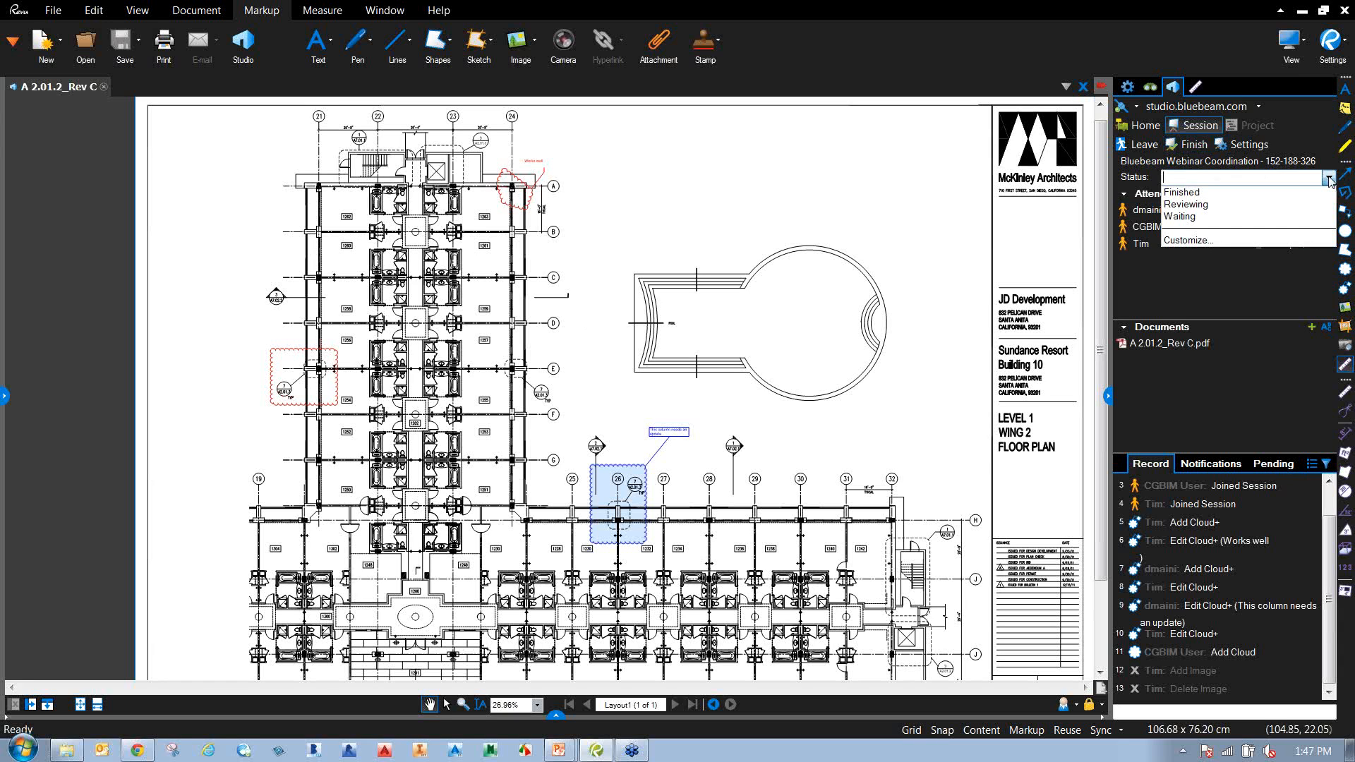
{"action": "left_click", "coordinate": [1189, 216]}
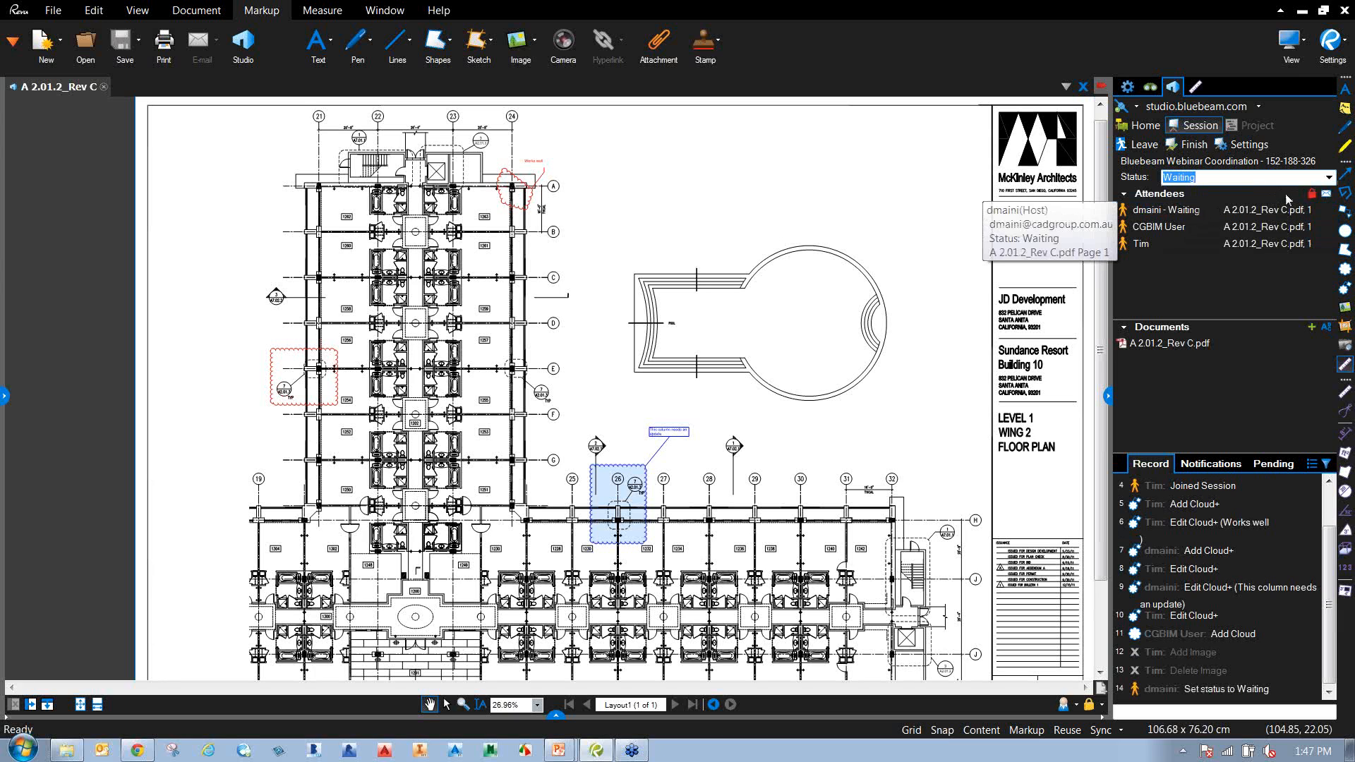
{"action": "left_click", "coordinate": [1328, 177]}
{"action": "left_click", "coordinate": [1208, 244]}
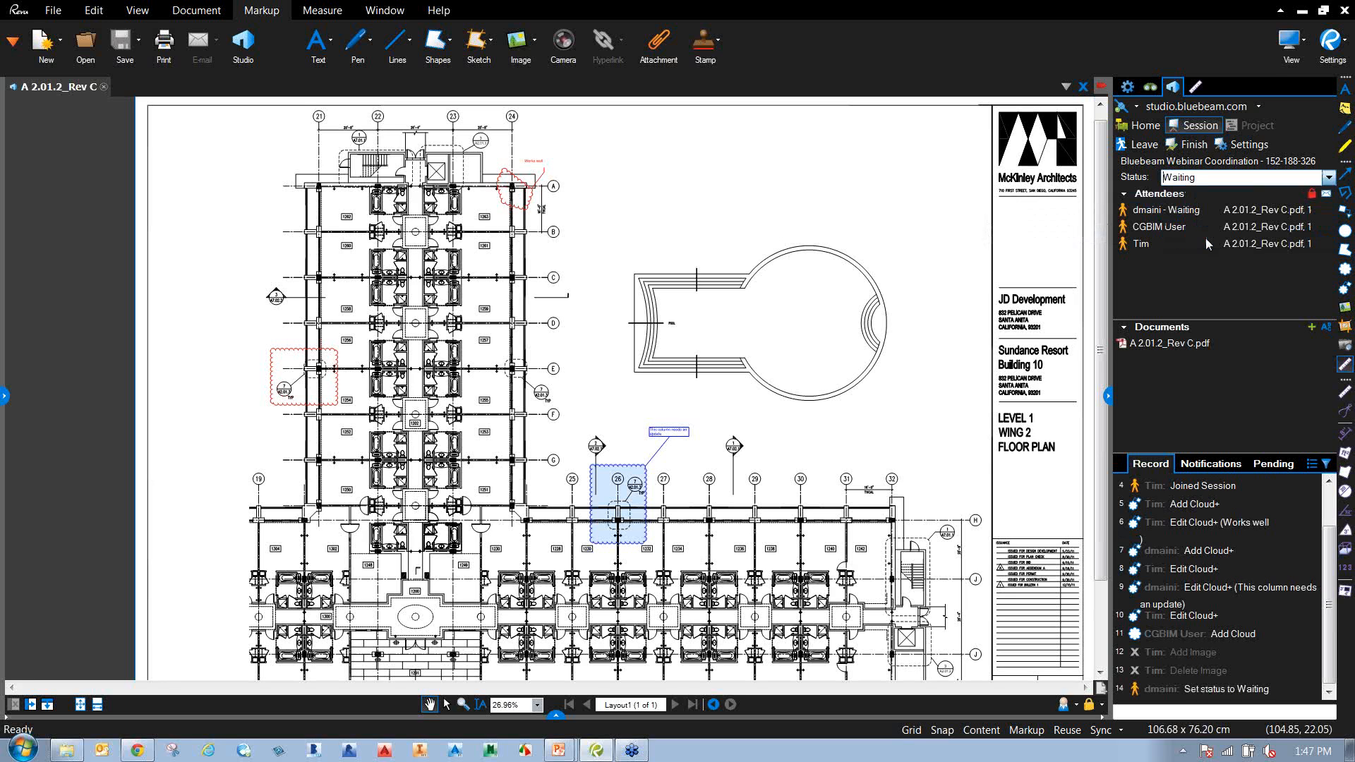
{"action": "left_click", "coordinate": [634, 378]}
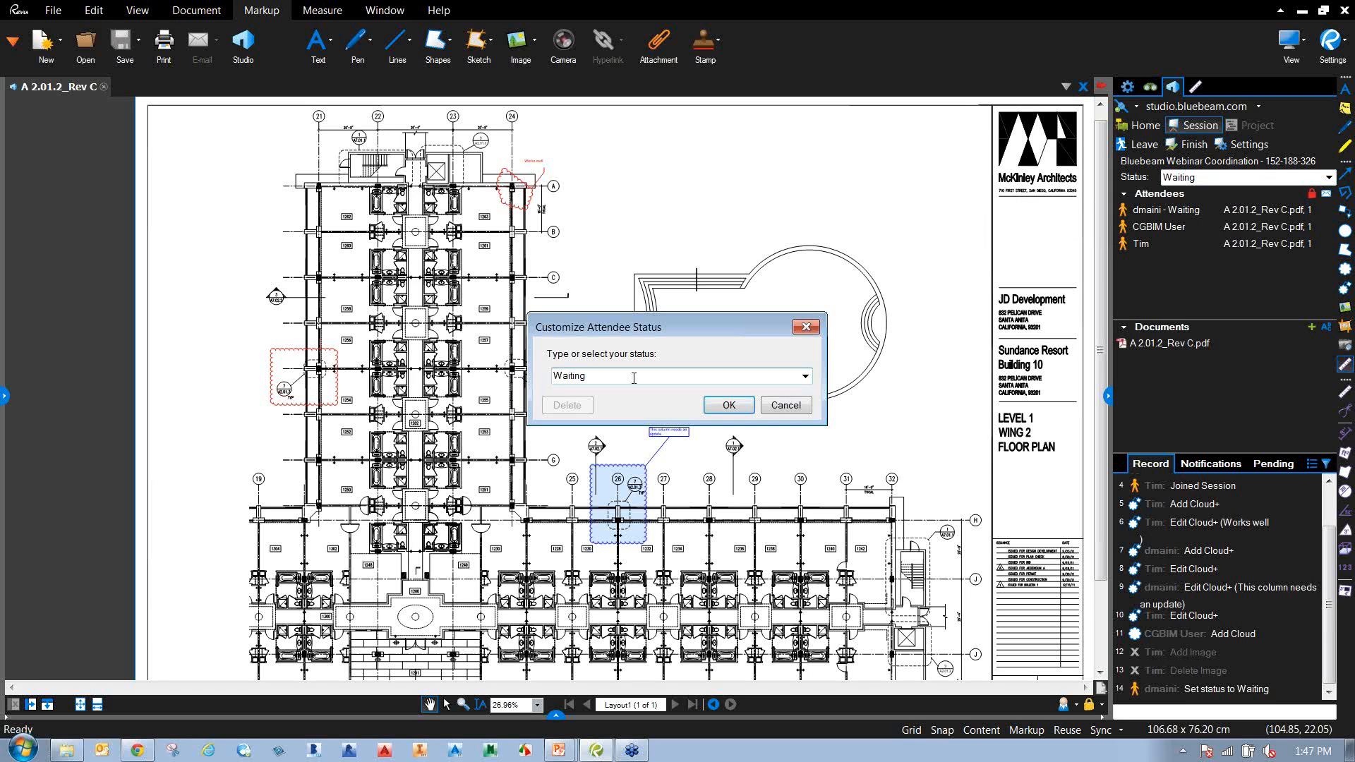
{"action": "type", "text": "for Coffee"}
{"action": "left_click", "coordinate": [733, 406]}
{"action": "mouse_move", "coordinate": [1205, 219]}
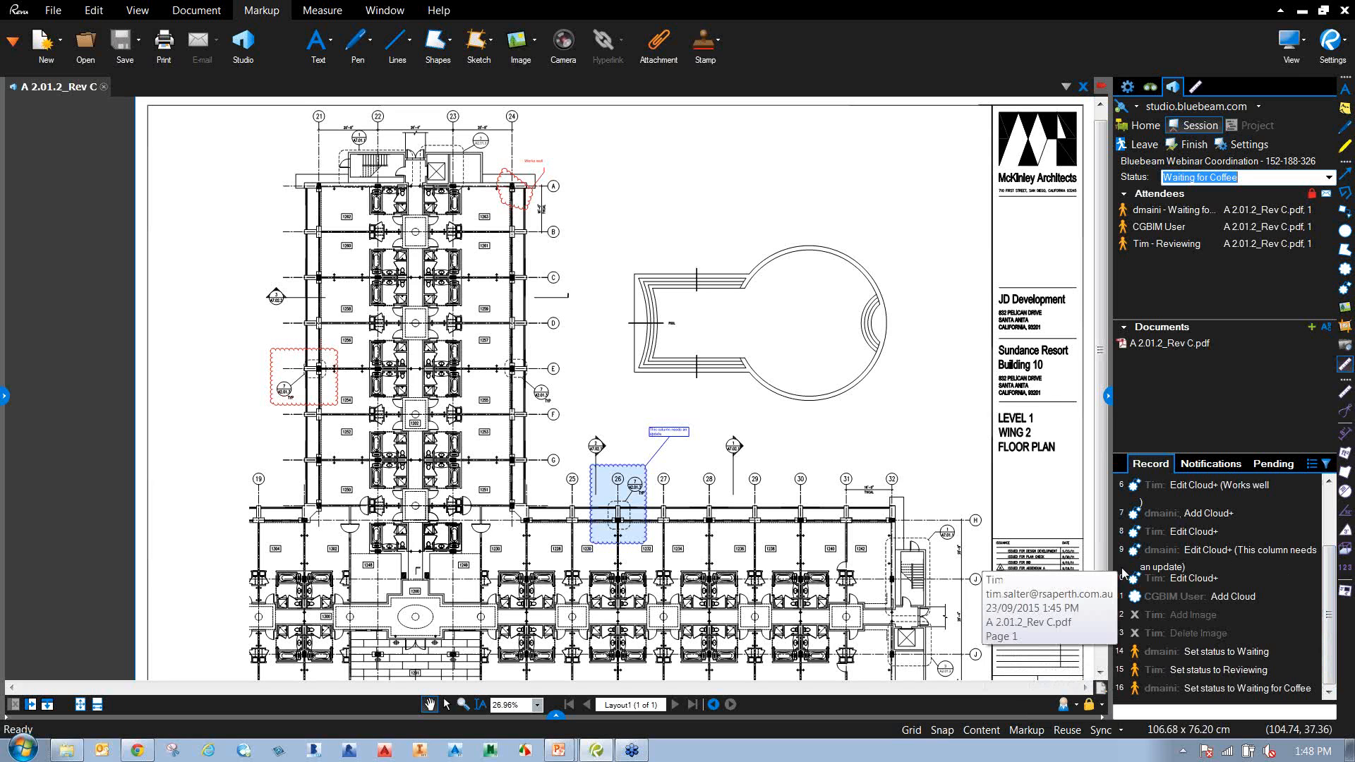
Measure an 814 sf area over columns 28–29 with the area tool from Deepak's Tools.
{"action": "mouse_move", "coordinate": [702, 335]}
{"action": "left_mouse_down"}
{"action": "mouse_move", "coordinate": [751, 321]}
{"action": "mouse_move", "coordinate": [713, 302]}
{"action": "left_mouse_up"}
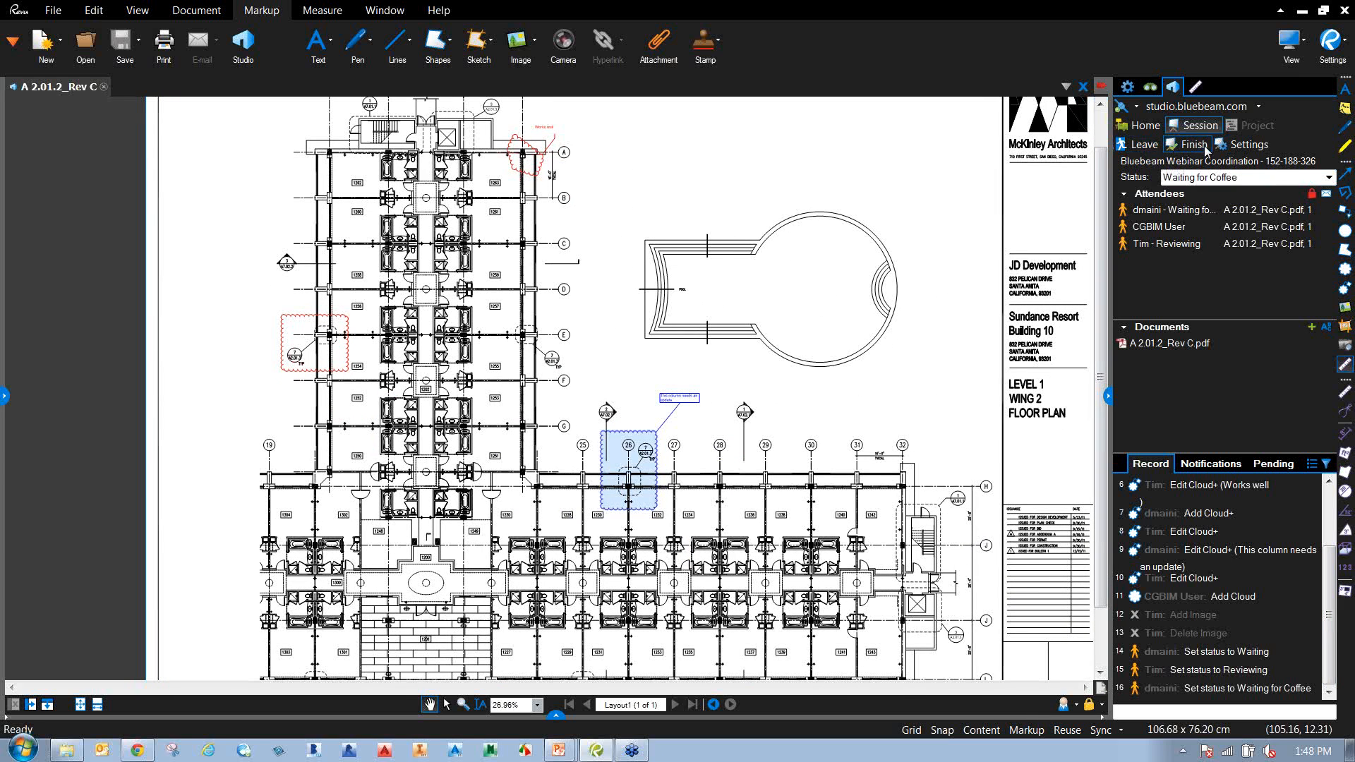
{"action": "mouse_move", "coordinate": [967, 422]}
{"action": "left_mouse_down"}
{"action": "mouse_move", "coordinate": [894, 367]}
{"action": "mouse_move", "coordinate": [891, 346]}
{"action": "left_mouse_up"}
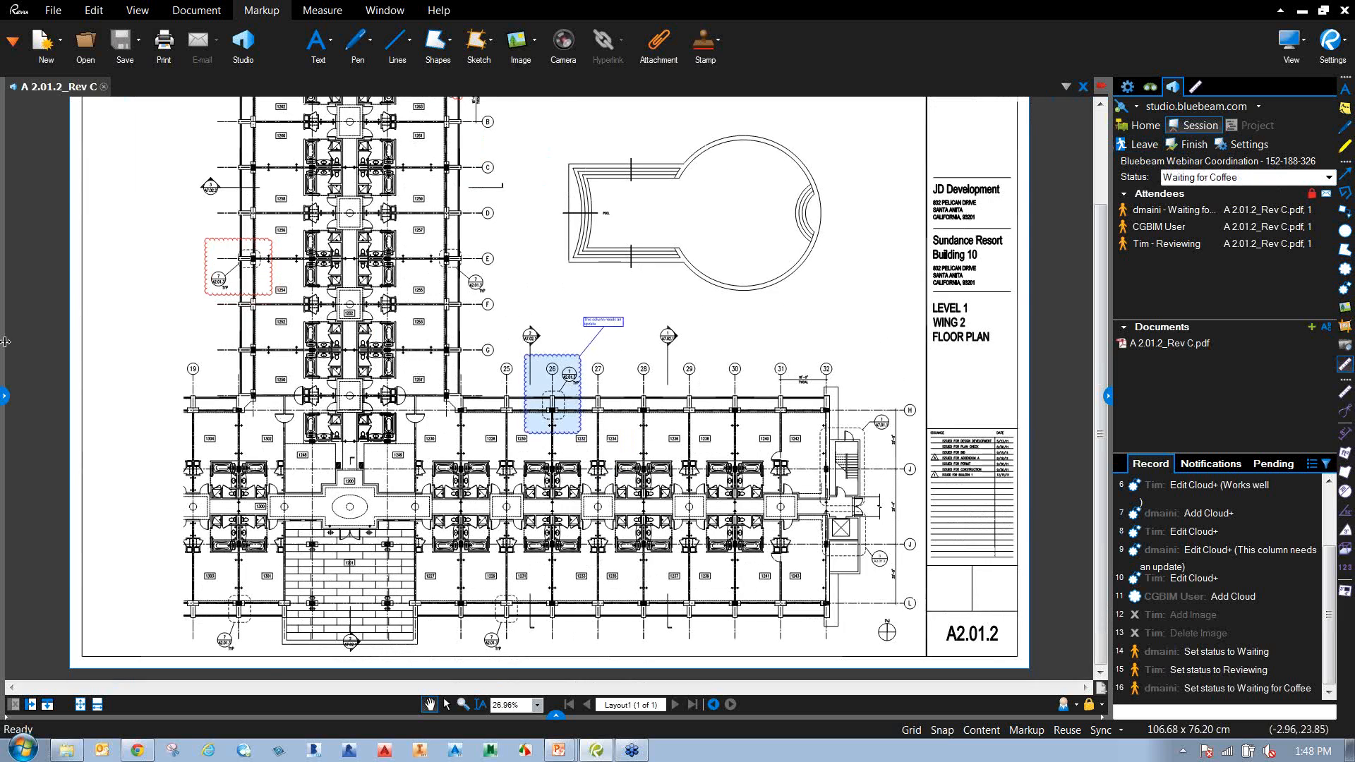
{"action": "left_click", "coordinate": [4, 395]}
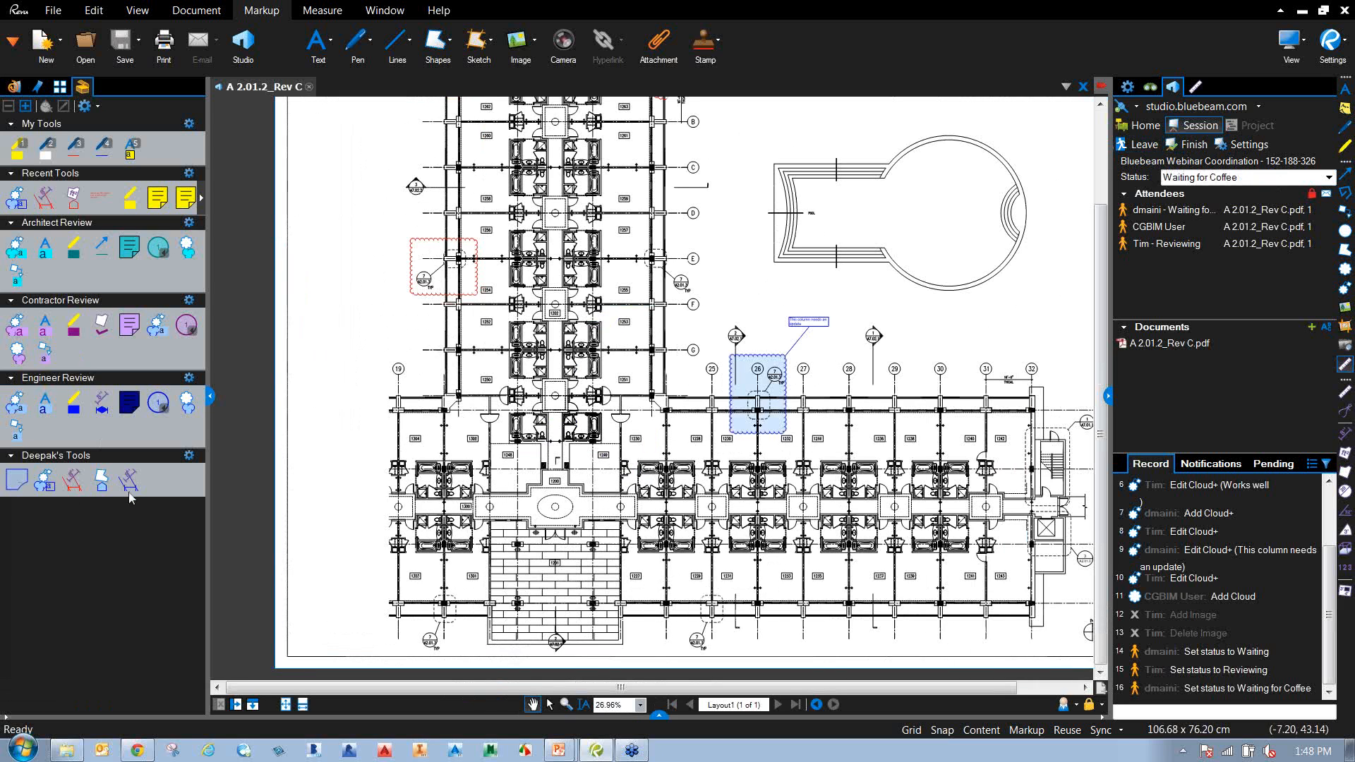
{"action": "left_click", "coordinate": [14, 484]}
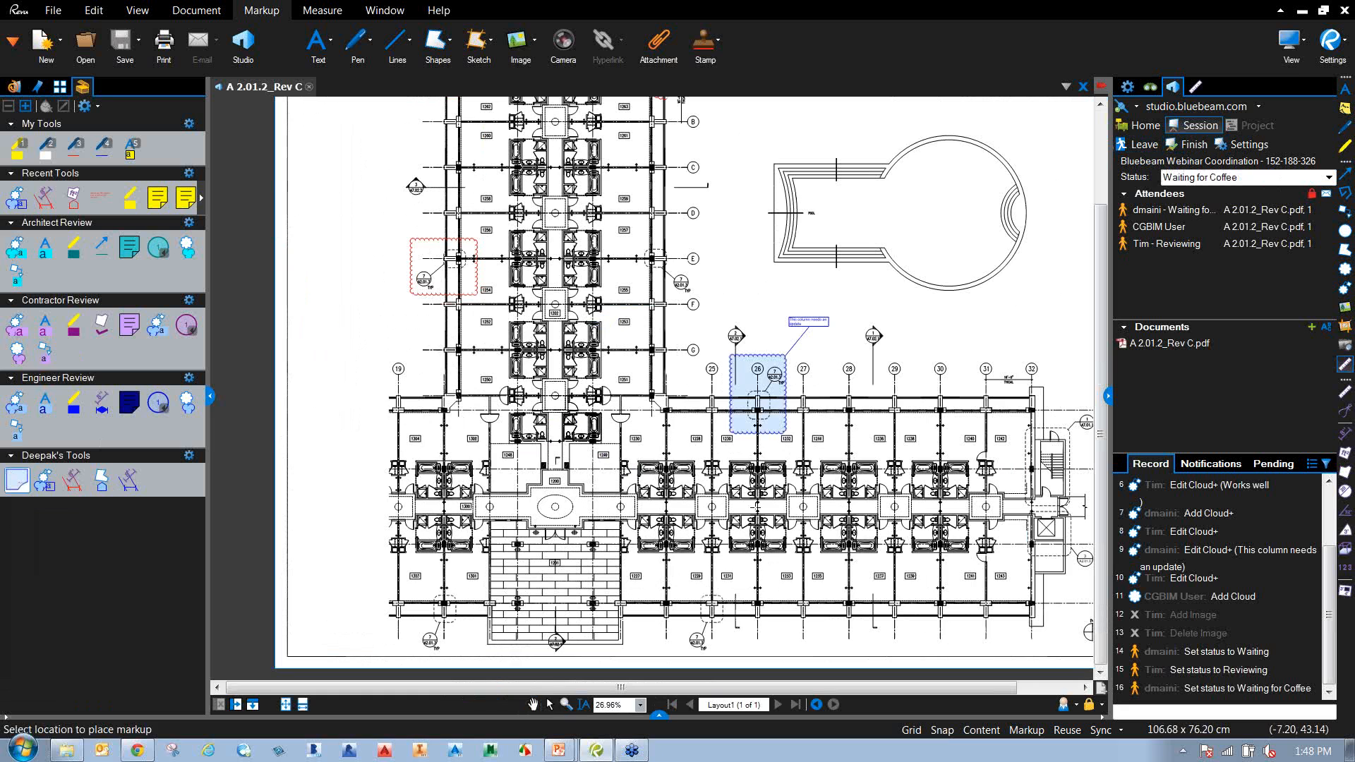
{"action": "scroll", "coordinate": [800, 483], "scroll_direction": "up", "scroll_amount": 3}
{"action": "left_click_drag", "start_coordinate": [815, 489], "coordinate": [655, 499]}
{"action": "double_click", "coordinate": [18, 481]}
{"action": "left_click_drag", "start_coordinate": [704, 277], "coordinate": [859, 395]}
Measure a 106 sf area around room 1202, then bring up the session's Finish options.
{"action": "scroll", "coordinate": [783, 351], "scroll_direction": "down", "scroll_amount": 1}
{"action": "scroll", "coordinate": [781, 351], "scroll_direction": "down", "scroll_amount": 1}
{"action": "left_click_drag", "start_coordinate": [781, 351], "coordinate": [985, 440]}
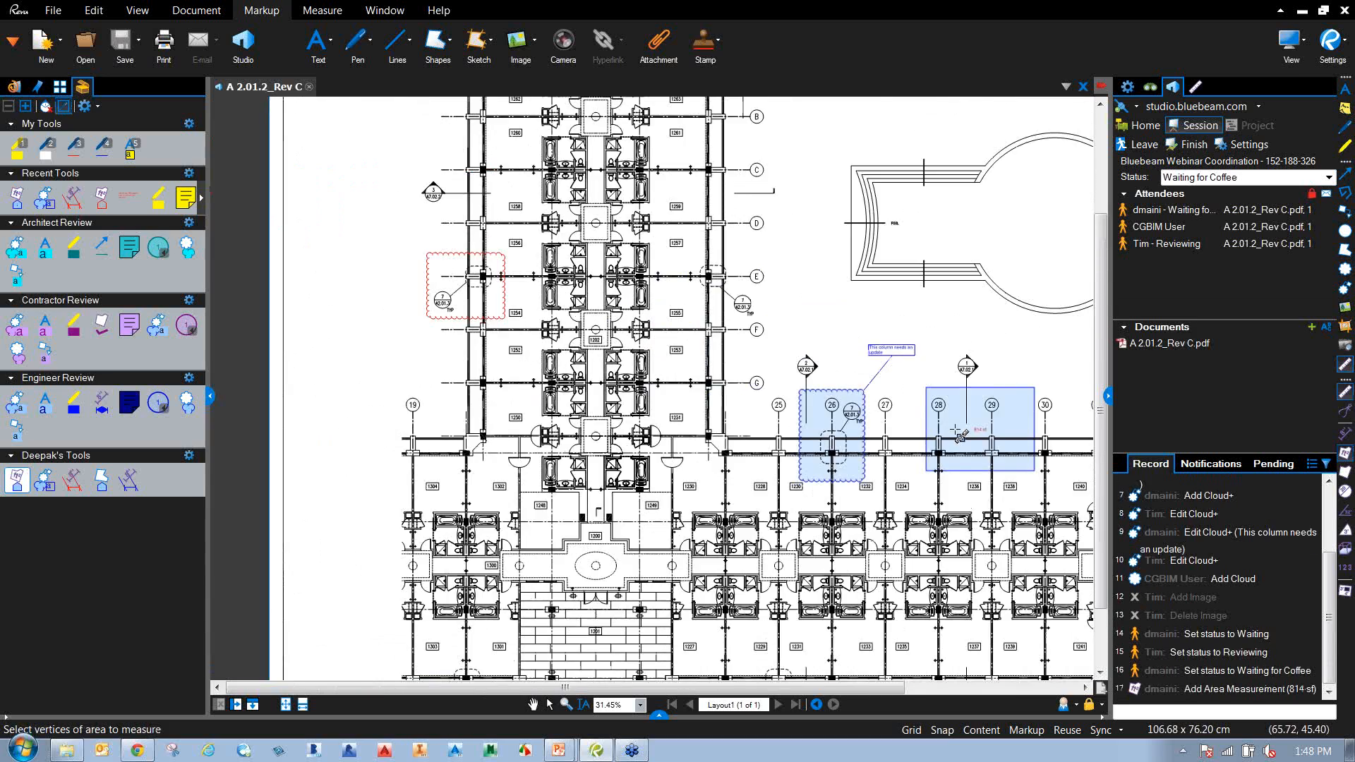
{"action": "scroll", "coordinate": [574, 350], "scroll_direction": "up", "scroll_amount": 4}
{"action": "scroll", "coordinate": [596, 280], "scroll_direction": "up", "scroll_amount": 4}
{"action": "left_click_drag", "start_coordinate": [595, 264], "coordinate": [723, 429]}
{"action": "scroll", "coordinate": [723, 429], "scroll_direction": "down", "scroll_amount": 5}
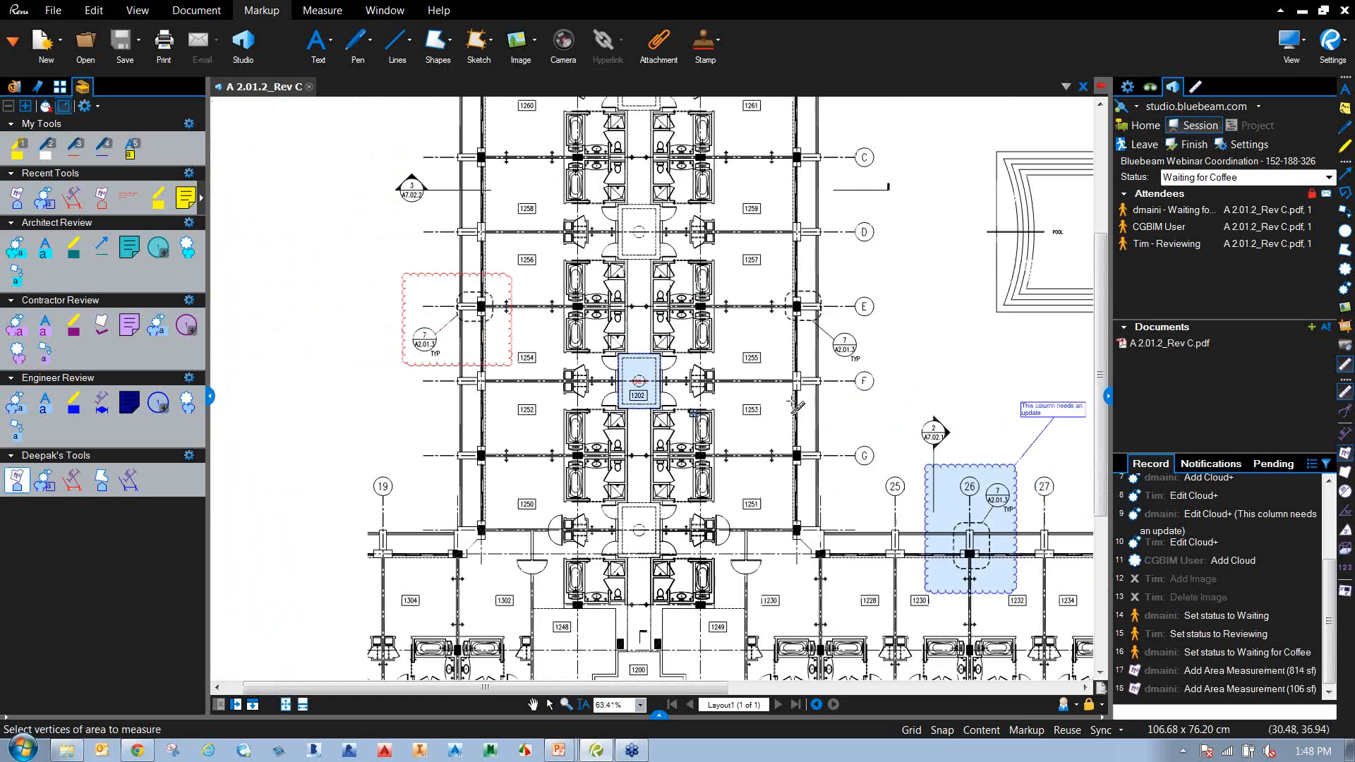
{"action": "right_click", "coordinate": [799, 382]}
{"action": "left_click", "coordinate": [912, 328]}
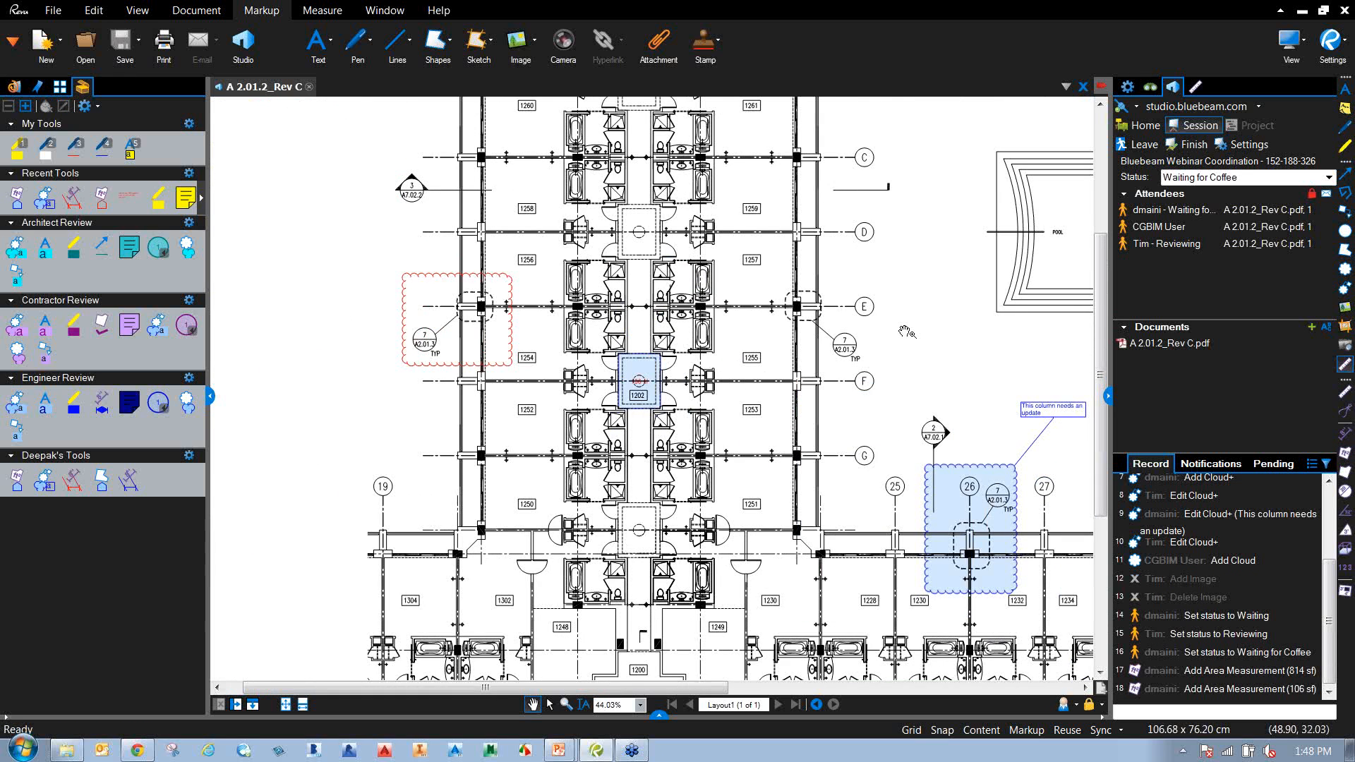
{"action": "scroll", "coordinate": [901, 344], "scroll_direction": "down", "scroll_amount": 3}
{"action": "left_click_drag", "start_coordinate": [877, 344], "coordinate": [635, 346]}
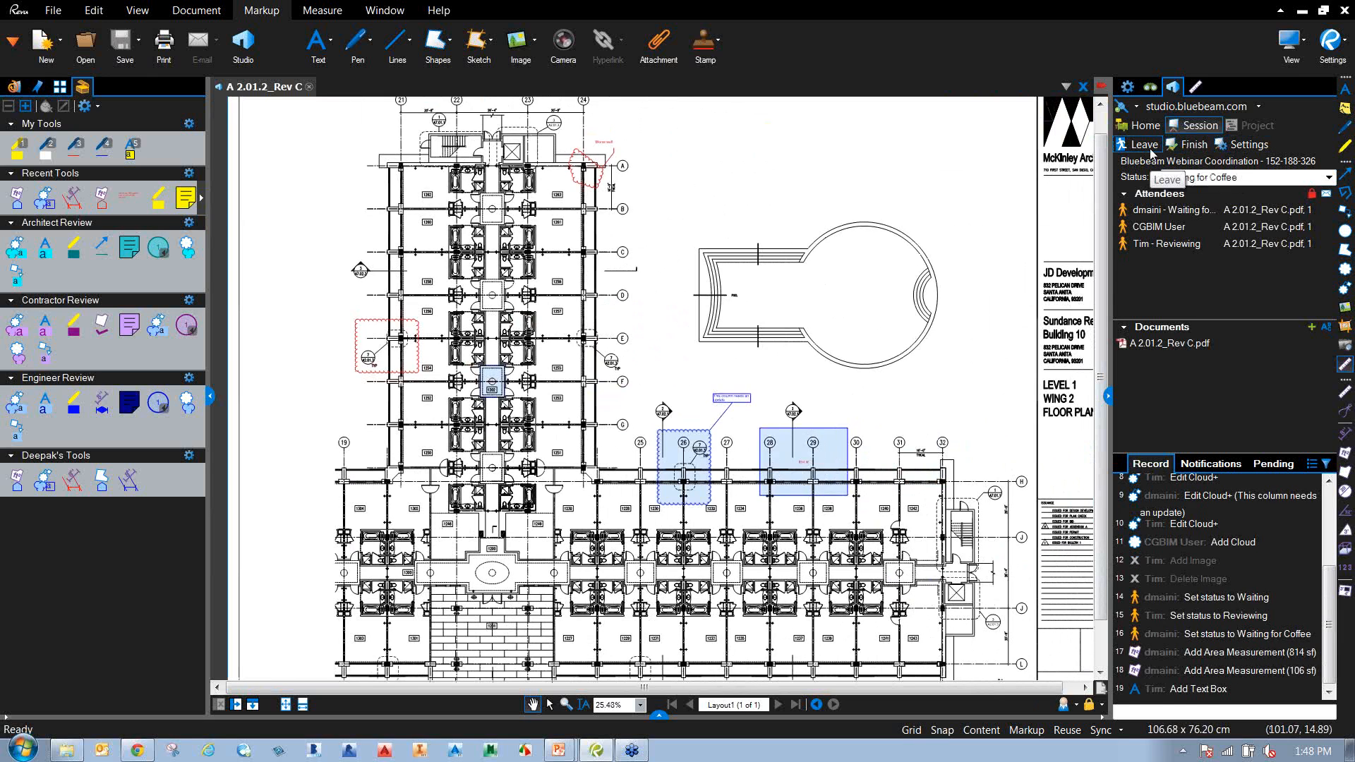
{"action": "left_click", "coordinate": [1200, 149]}
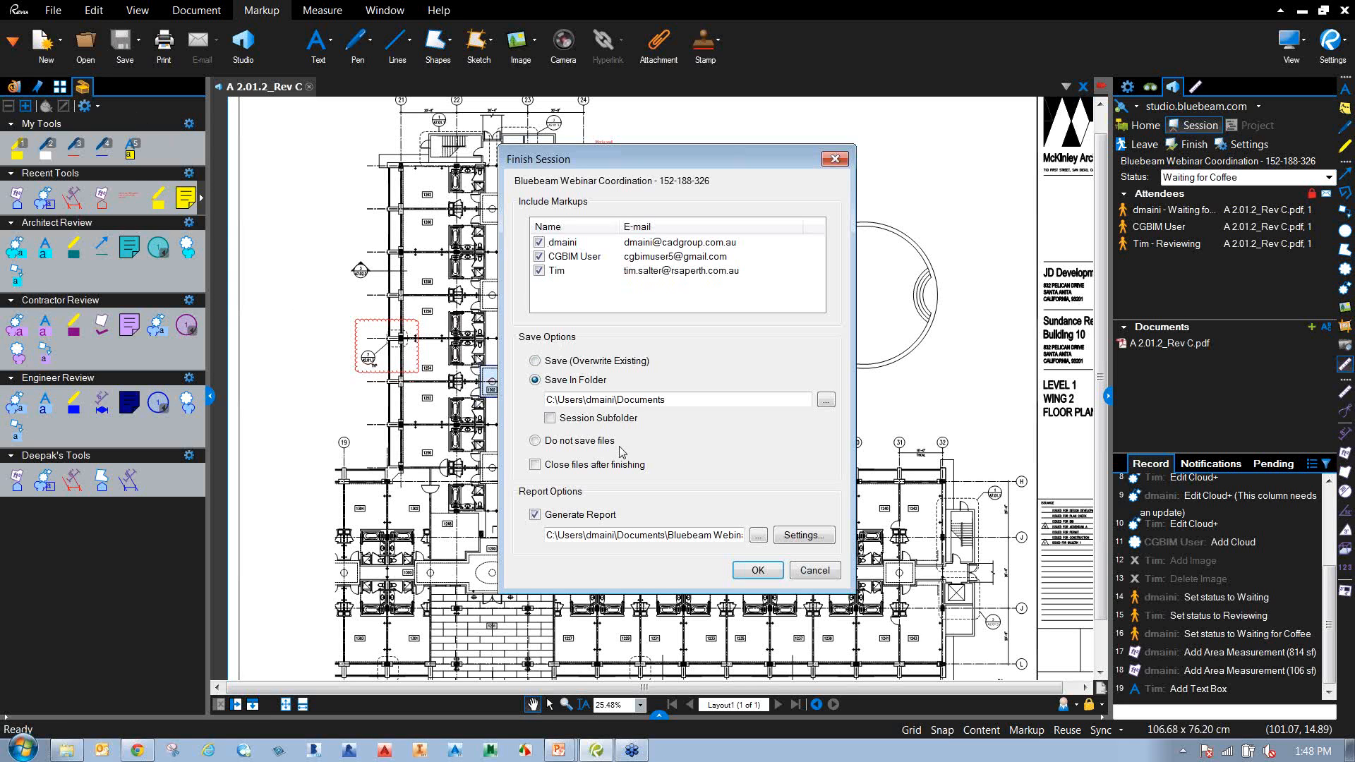
Finish with Save In Folder and a PDF Package Report noting 'Completed the design review at 1:49 PM.'.
{"action": "left_click", "coordinate": [535, 360]}
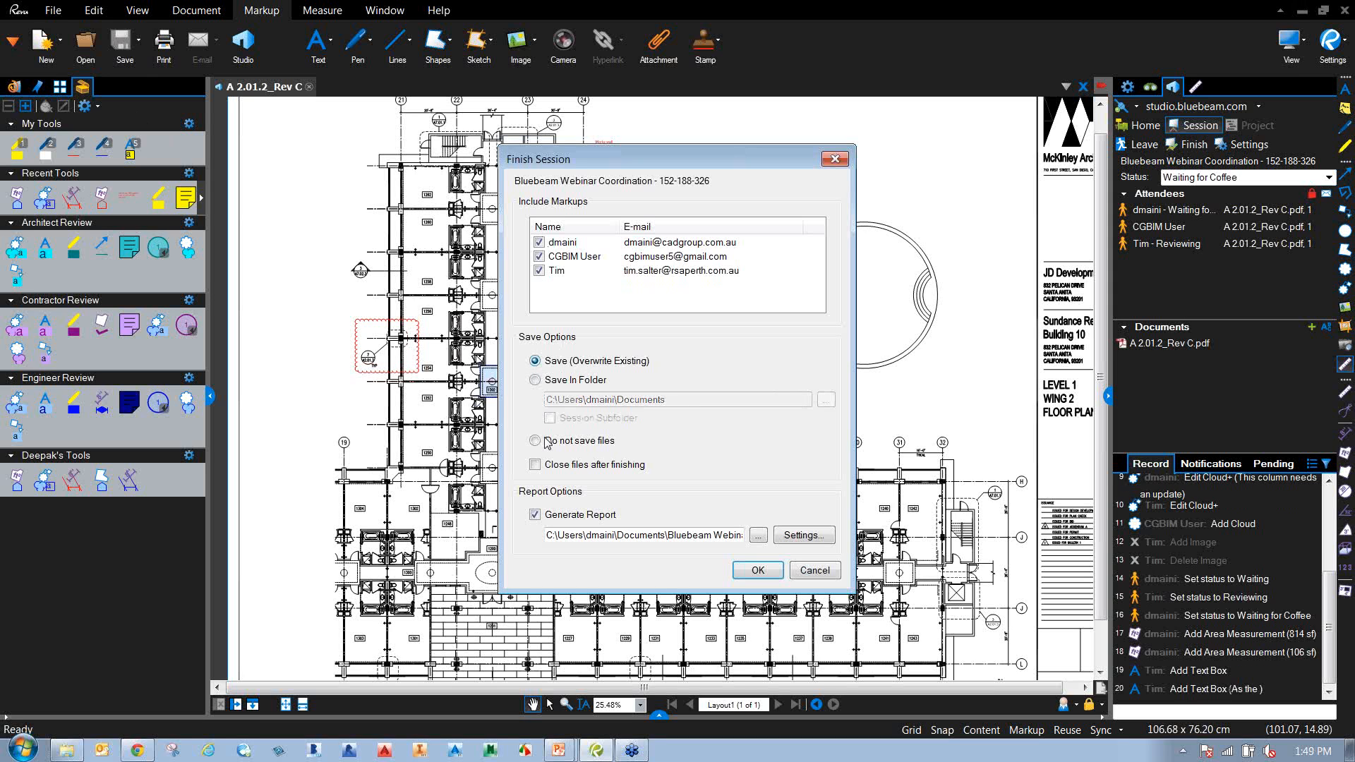
{"action": "left_click", "coordinate": [536, 380]}
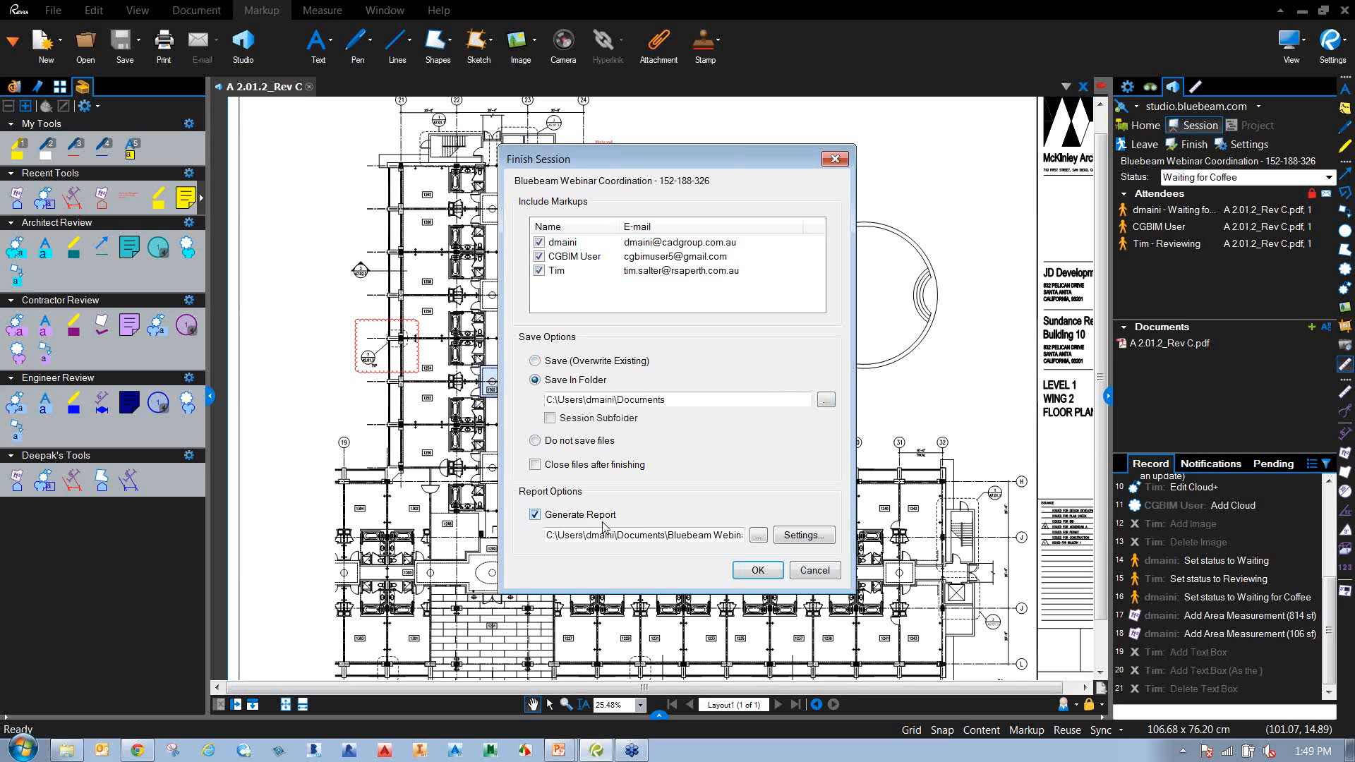
{"action": "left_click", "coordinate": [805, 535]}
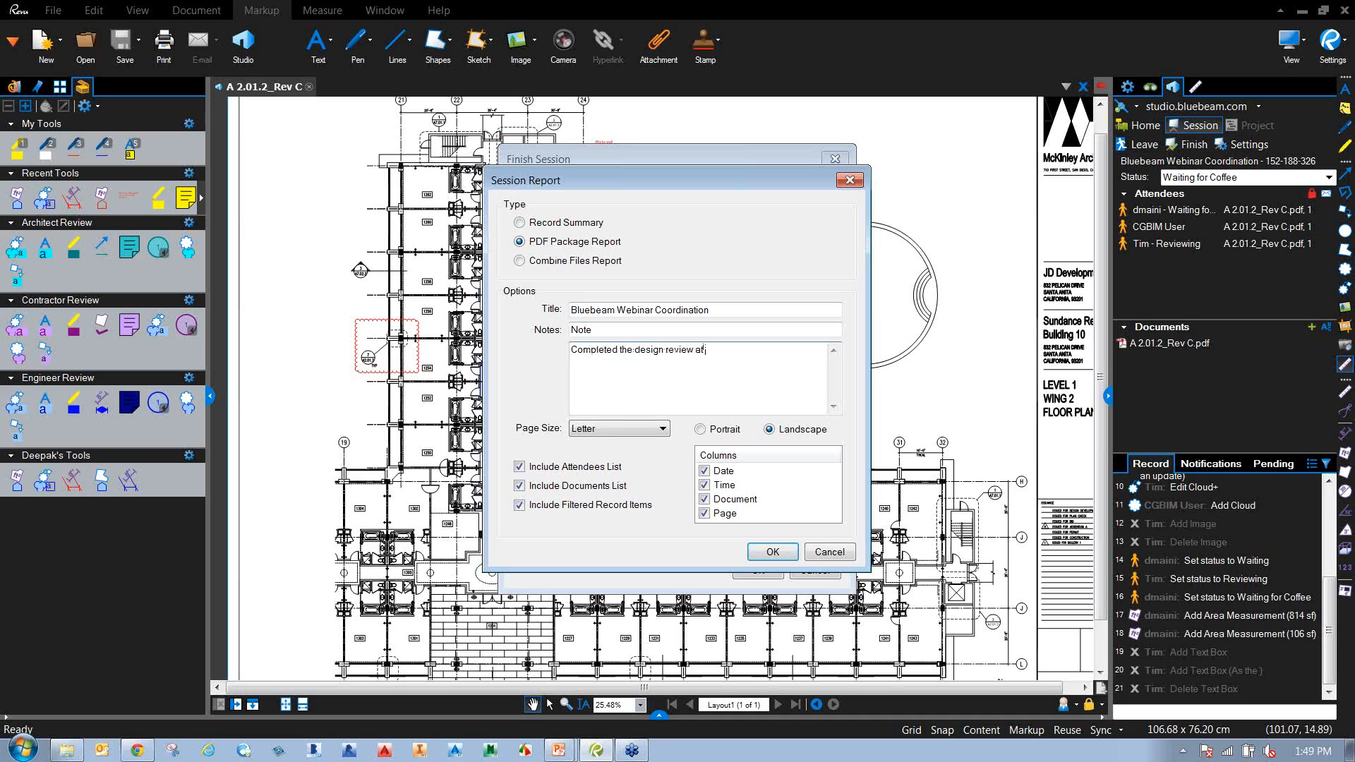
{"action": "type", "text": "P"}
{"action": "left_click", "coordinate": [759, 553]}
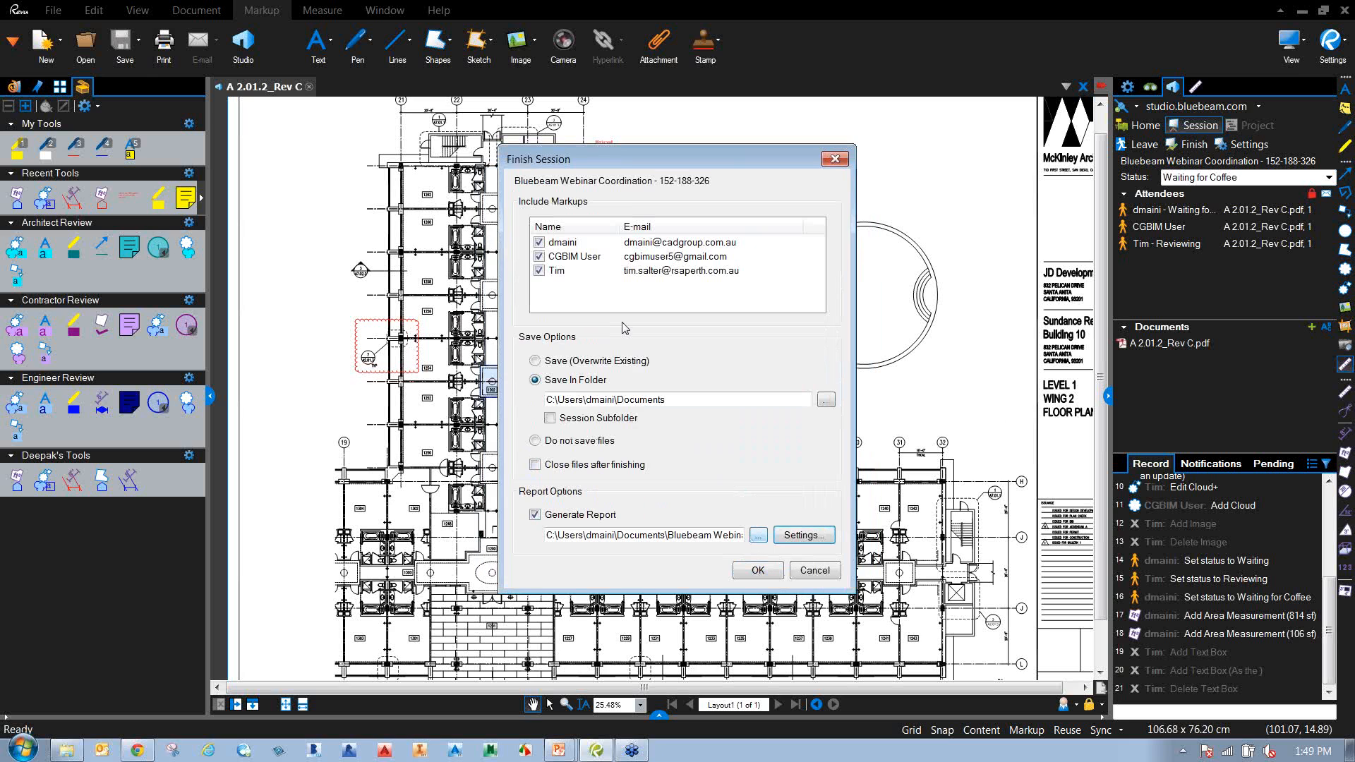
{"action": "left_click", "coordinate": [760, 570]}
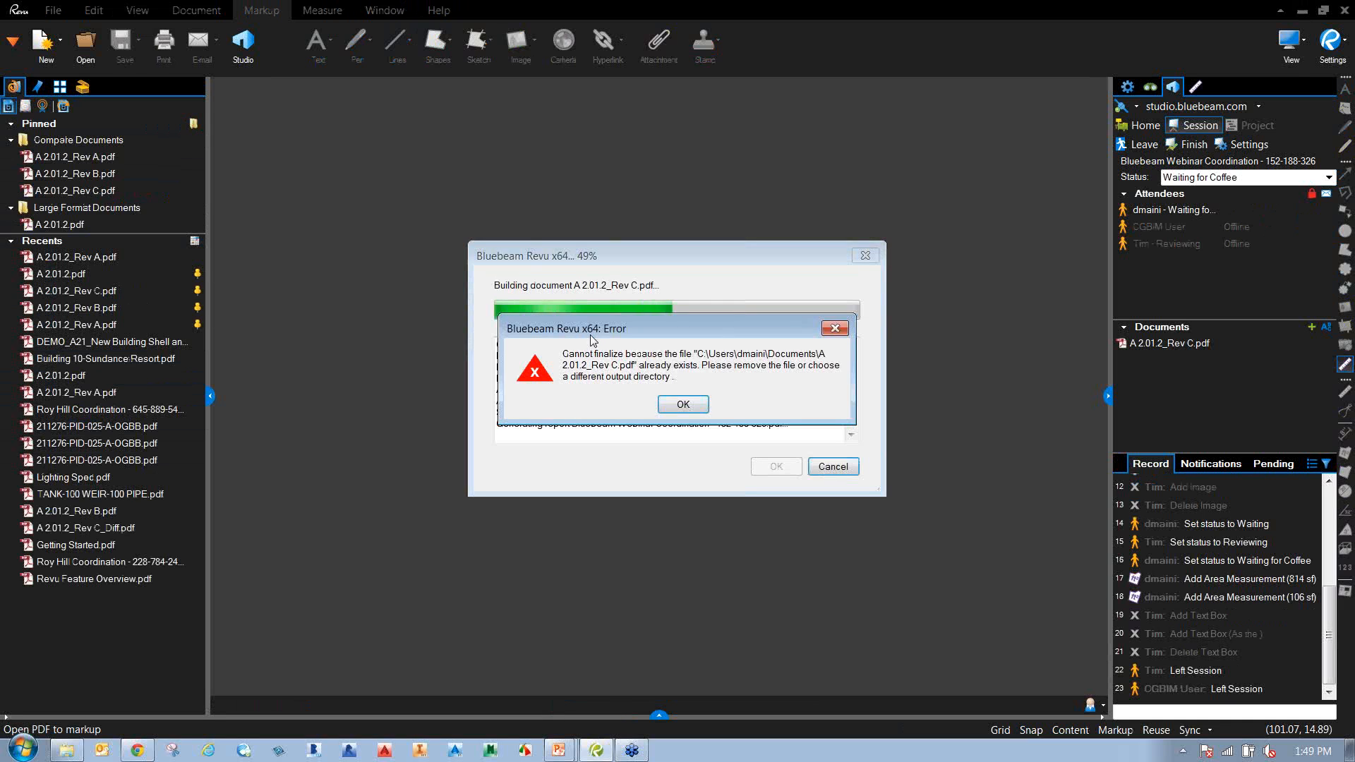
Dismiss the file-already-exists error, cancel finishing, and reopen A 2.01.2_Rev C.
{"action": "left_click", "coordinate": [683, 405]}
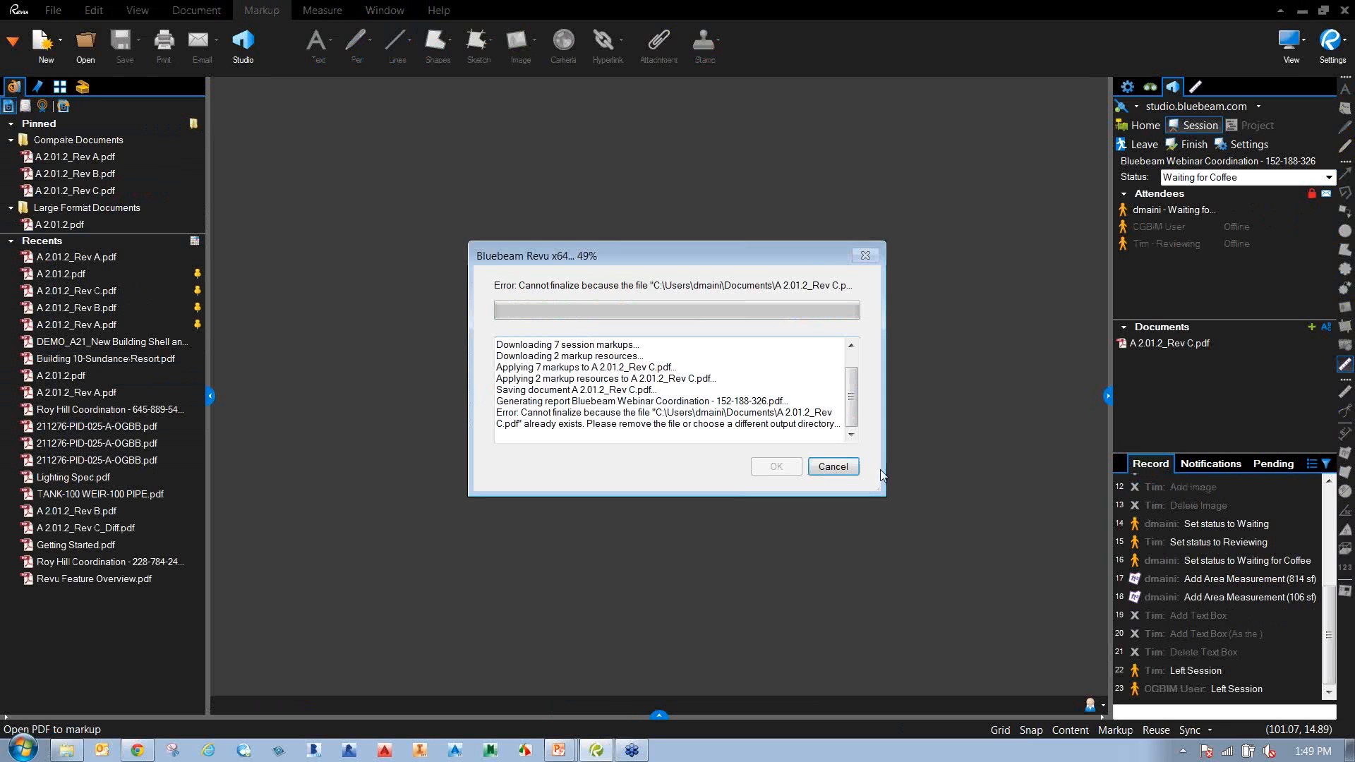
{"action": "left_click", "coordinate": [856, 471]}
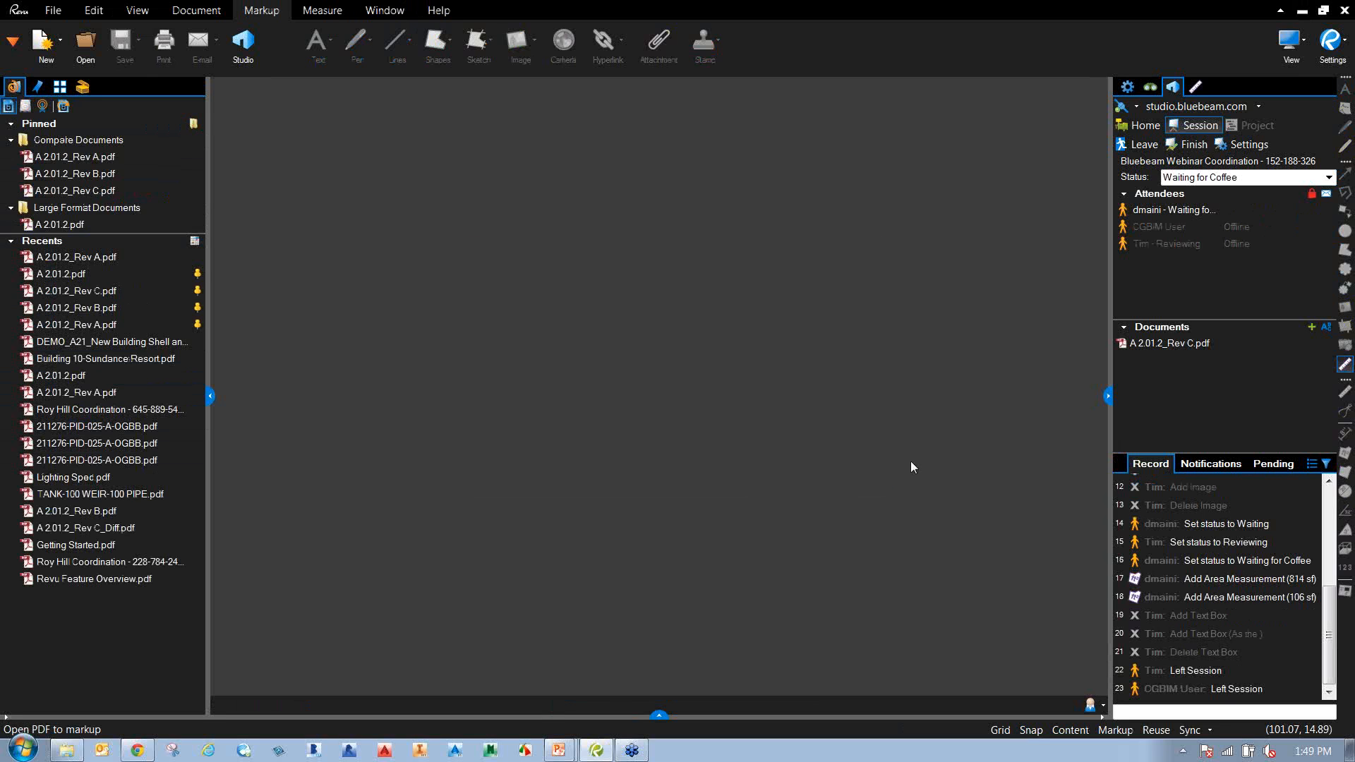
{"action": "double_click", "coordinate": [1179, 344]}
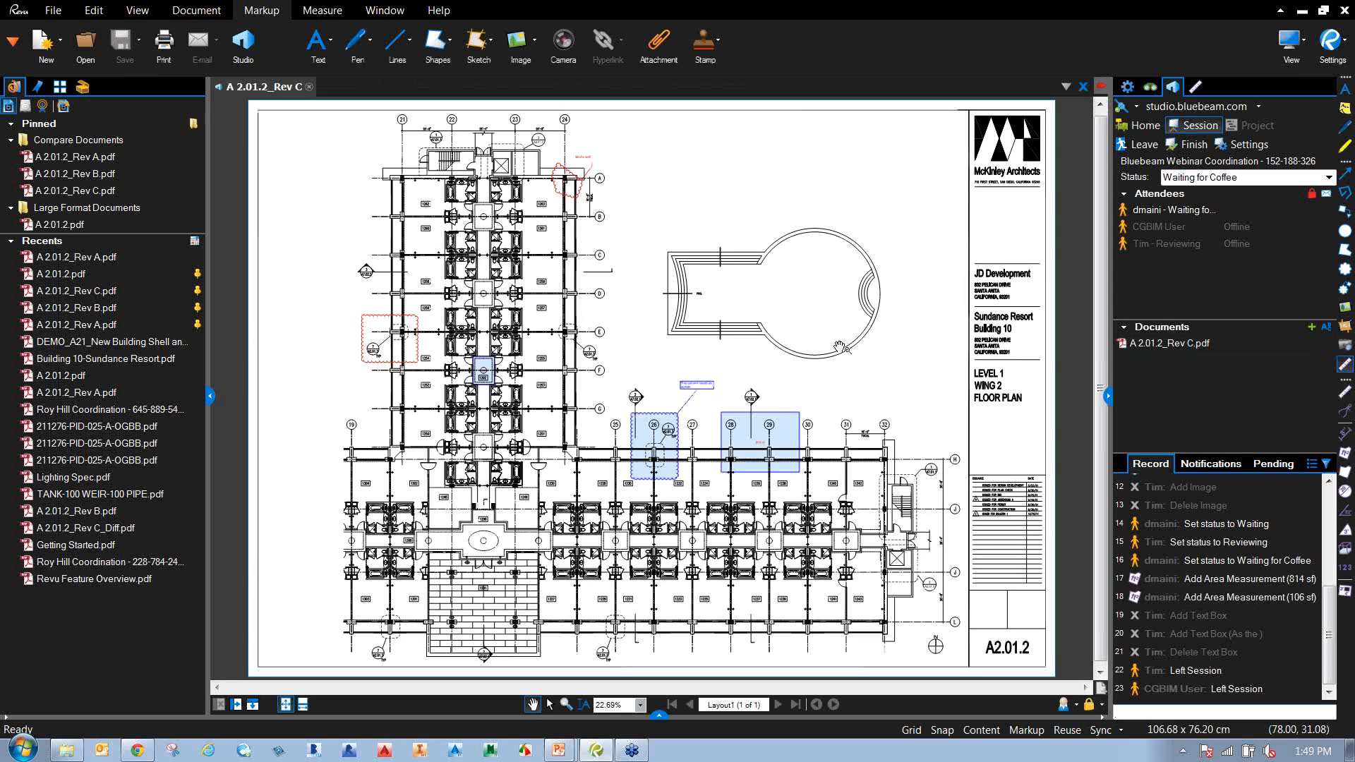
Retry finishing the session with the report location set to the Desktop.
{"action": "left_click", "coordinate": [1194, 143]}
{"action": "left_click", "coordinate": [758, 535]}
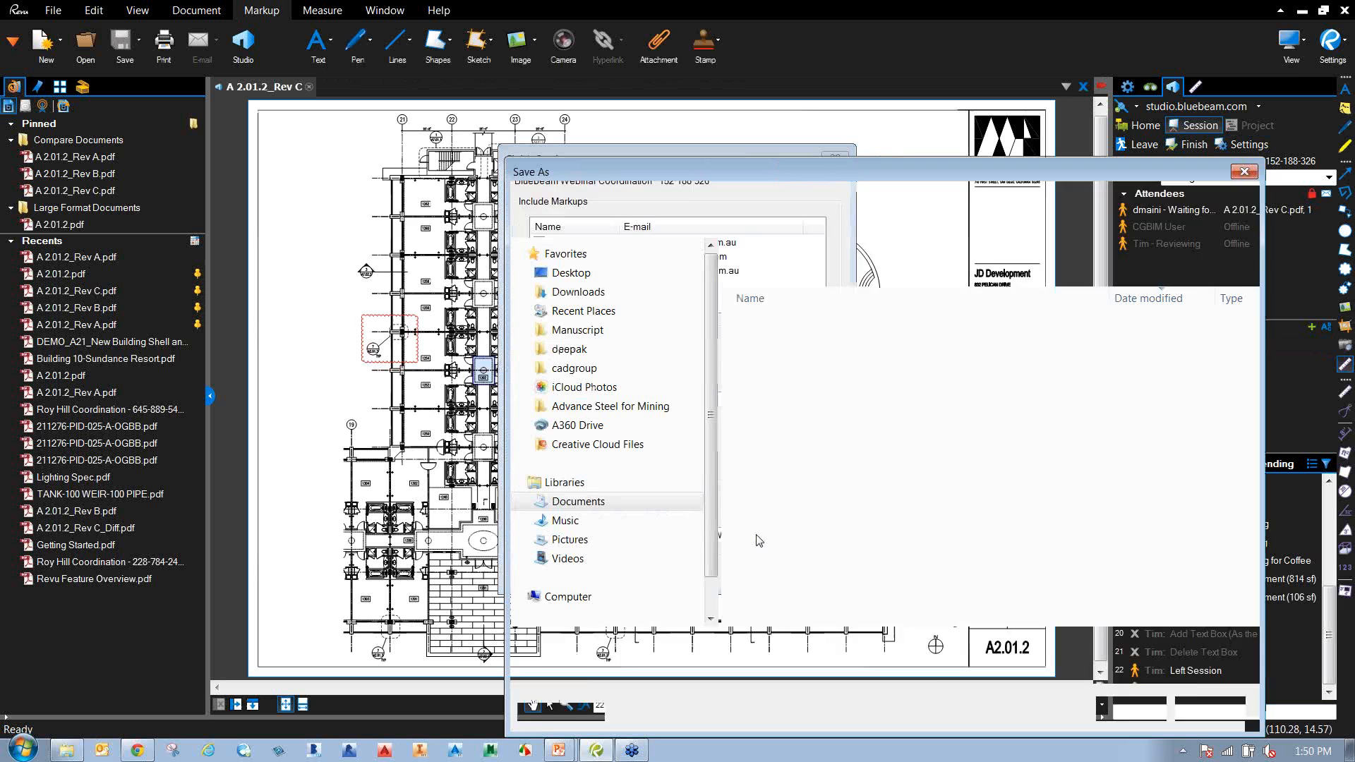
{"action": "left_click", "coordinate": [588, 276]}
{"action": "left_click", "coordinate": [1130, 710]}
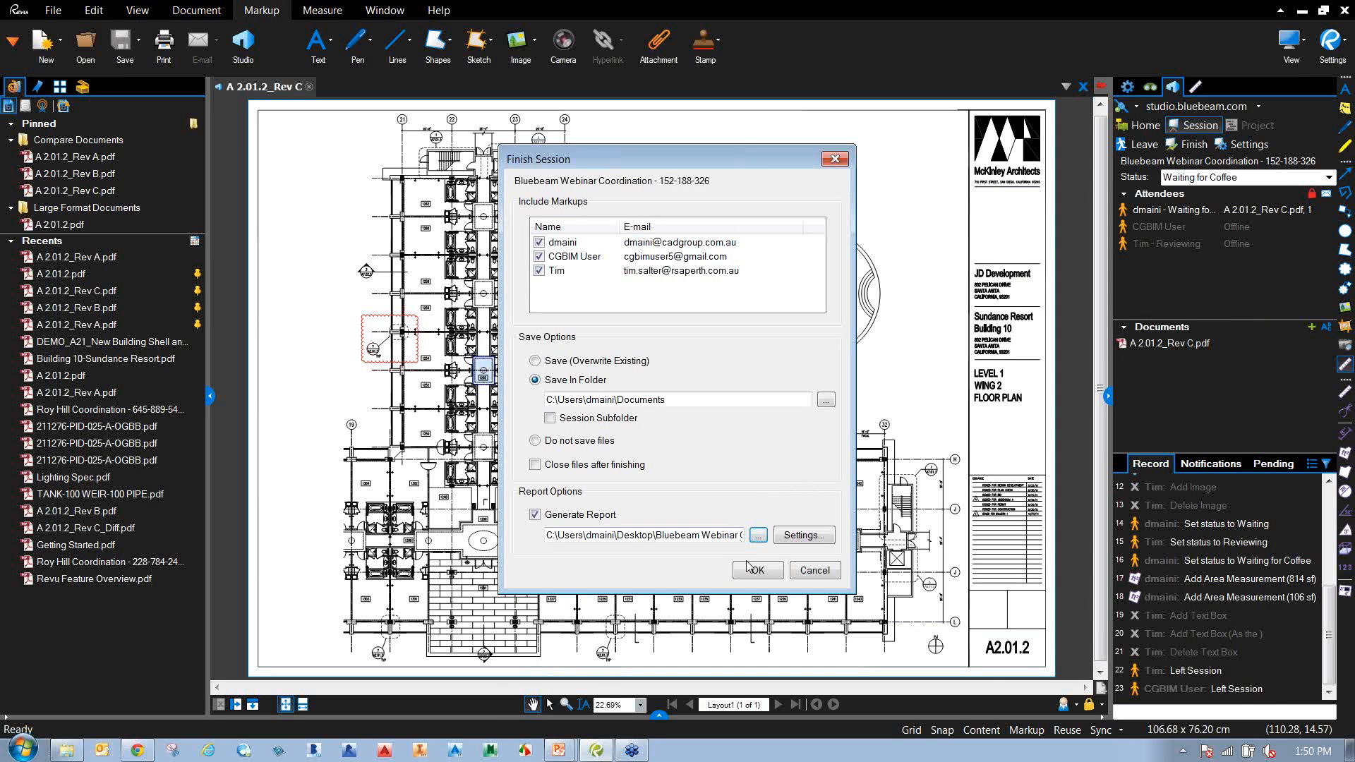
{"action": "left_click", "coordinate": [798, 539]}
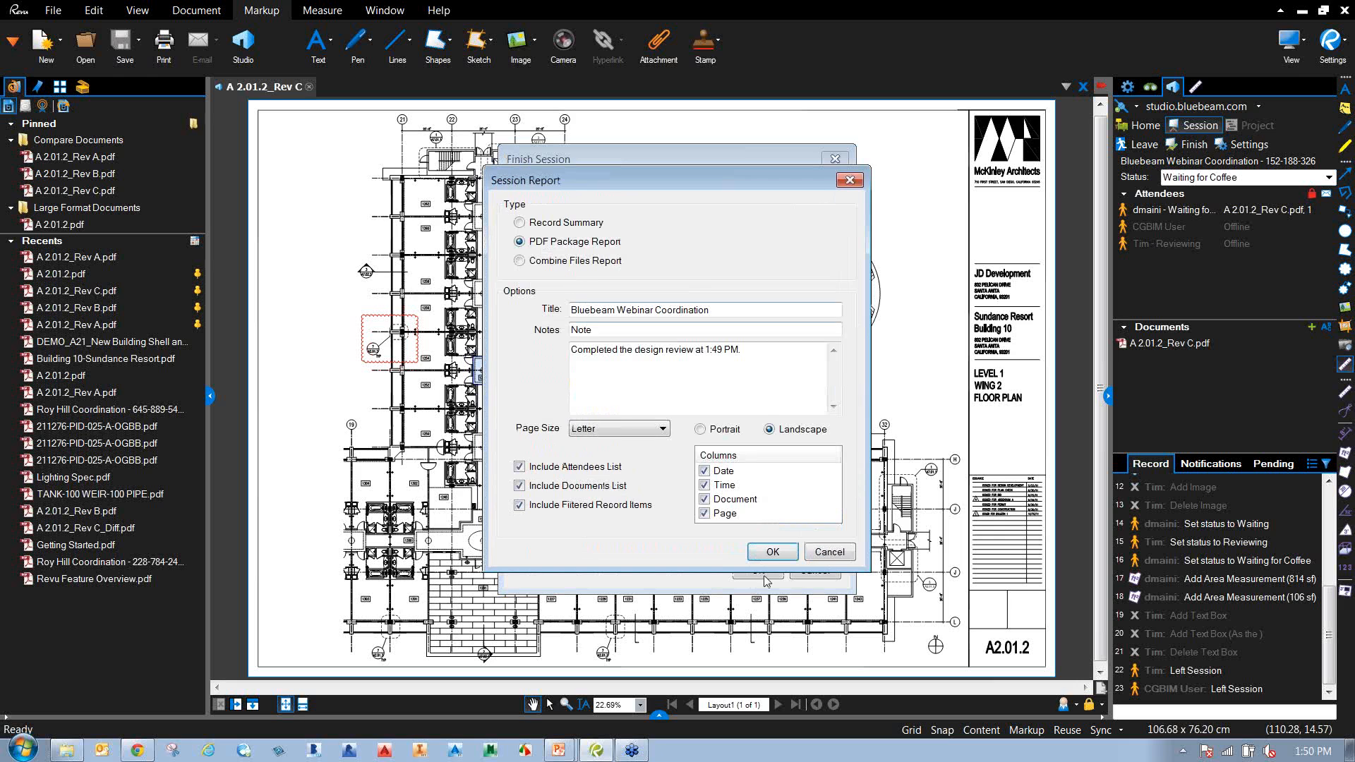
{"action": "left_click", "coordinate": [773, 552]}
{"action": "left_click", "coordinate": [758, 572]}
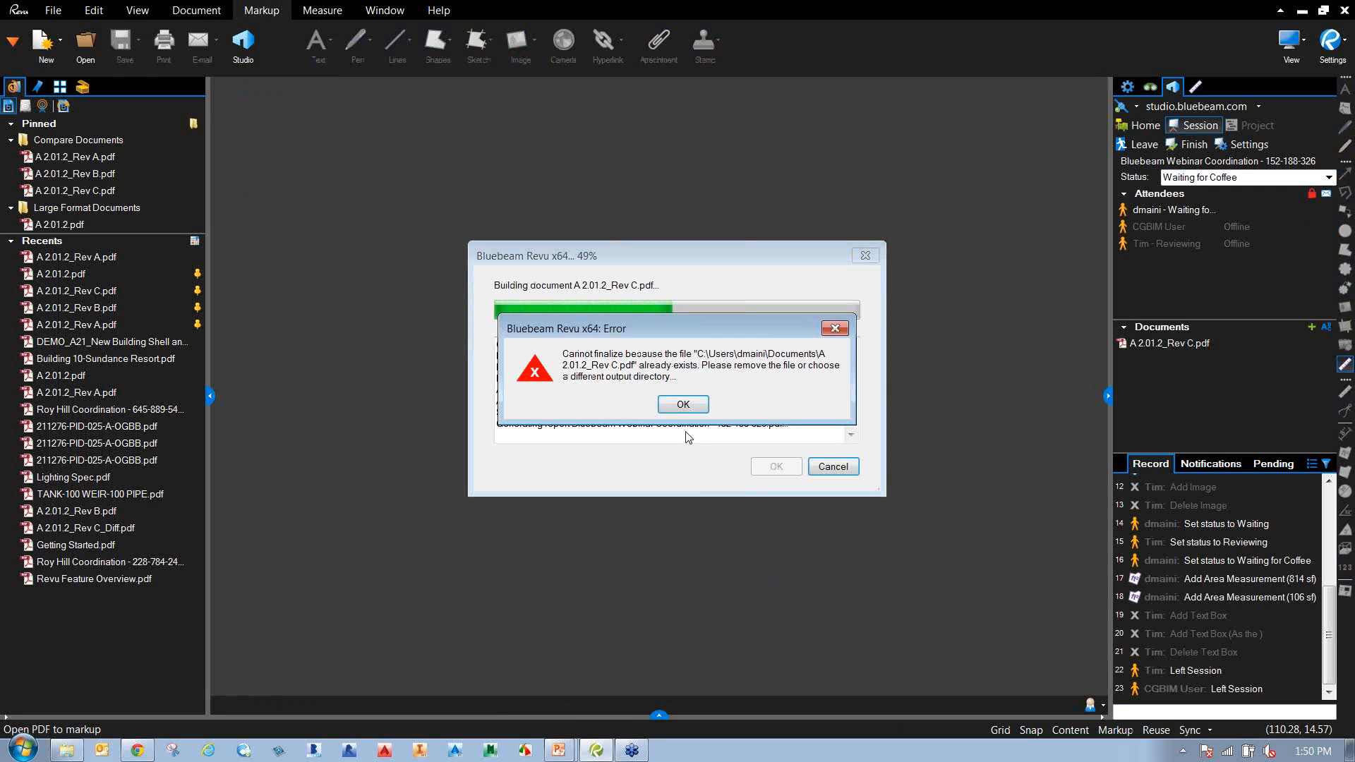
Dismiss the repeated file-exists error, cancel, and close the reopened A 2.01.2_Rev C drawing.
{"action": "left_click", "coordinate": [693, 405]}
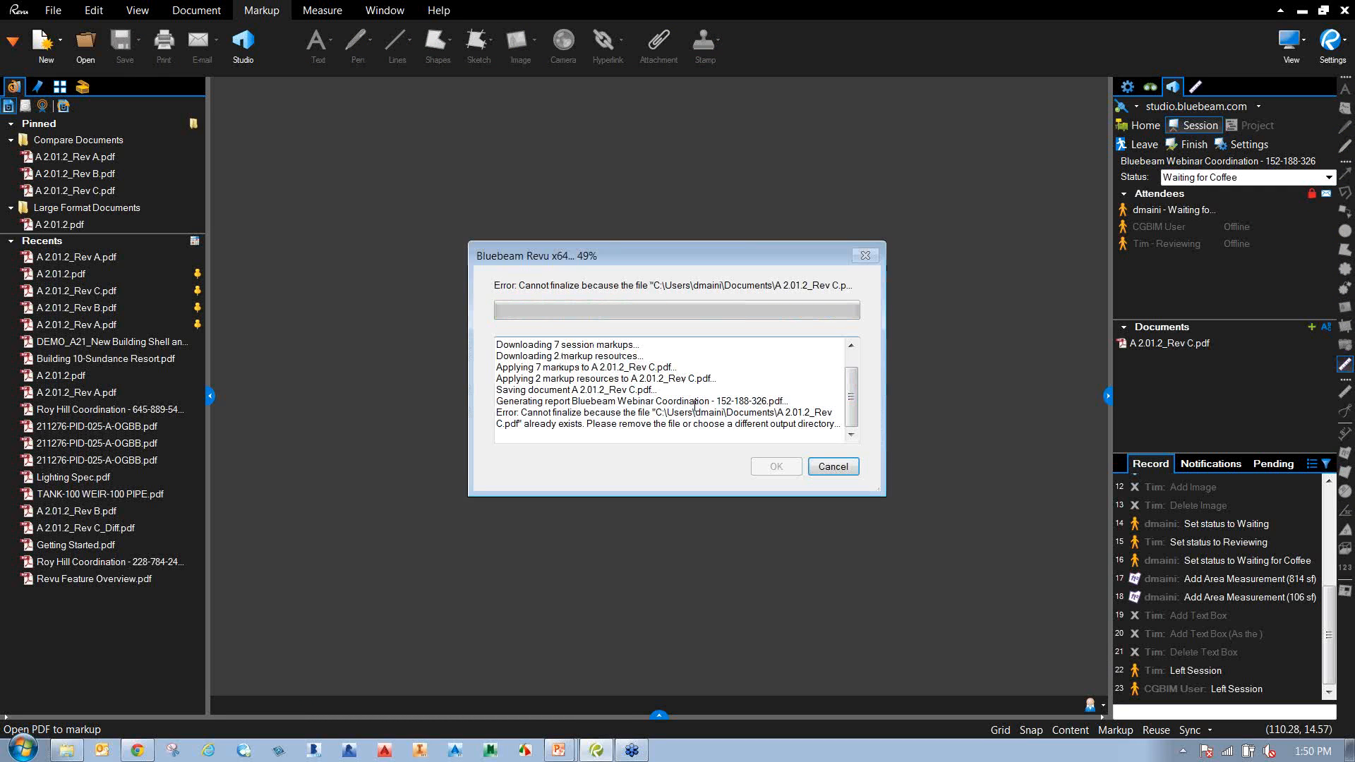
{"action": "left_click", "coordinate": [831, 466]}
{"action": "double_click", "coordinate": [1158, 345]}
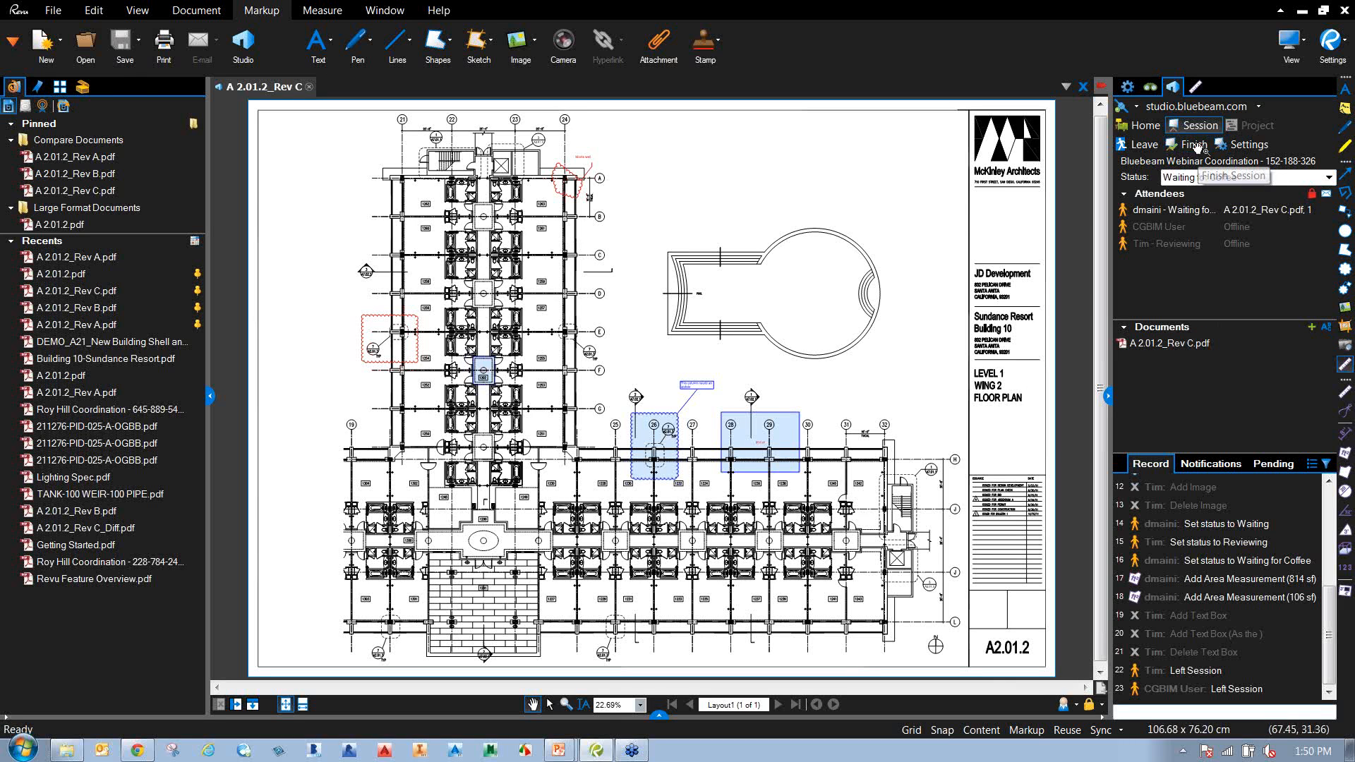
{"action": "left_click", "coordinate": [1083, 87]}
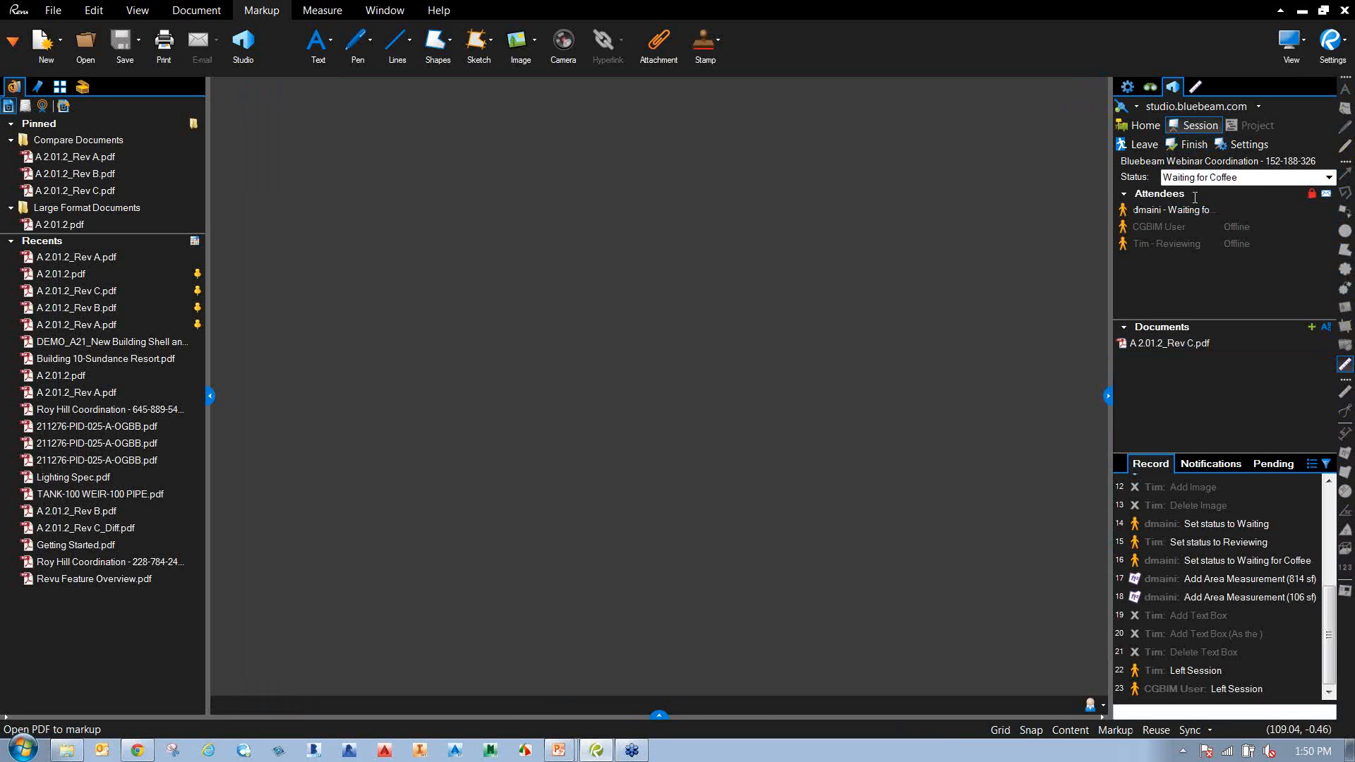
Set the session finish to save markups into a new folder on the Desktop.
{"action": "left_click", "coordinate": [1191, 144]}
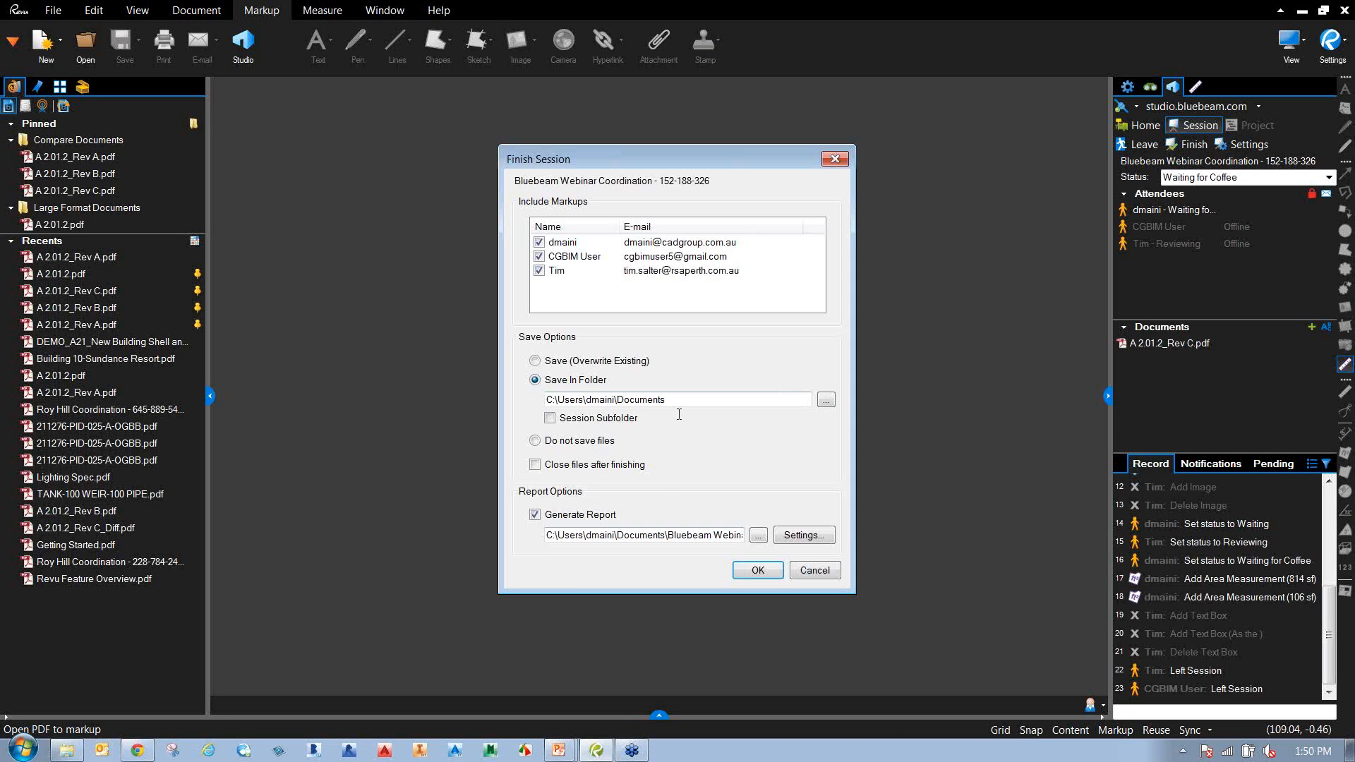
{"action": "left_click", "coordinate": [535, 362]}
{"action": "left_click", "coordinate": [535, 380]}
{"action": "left_click", "coordinate": [827, 400]}
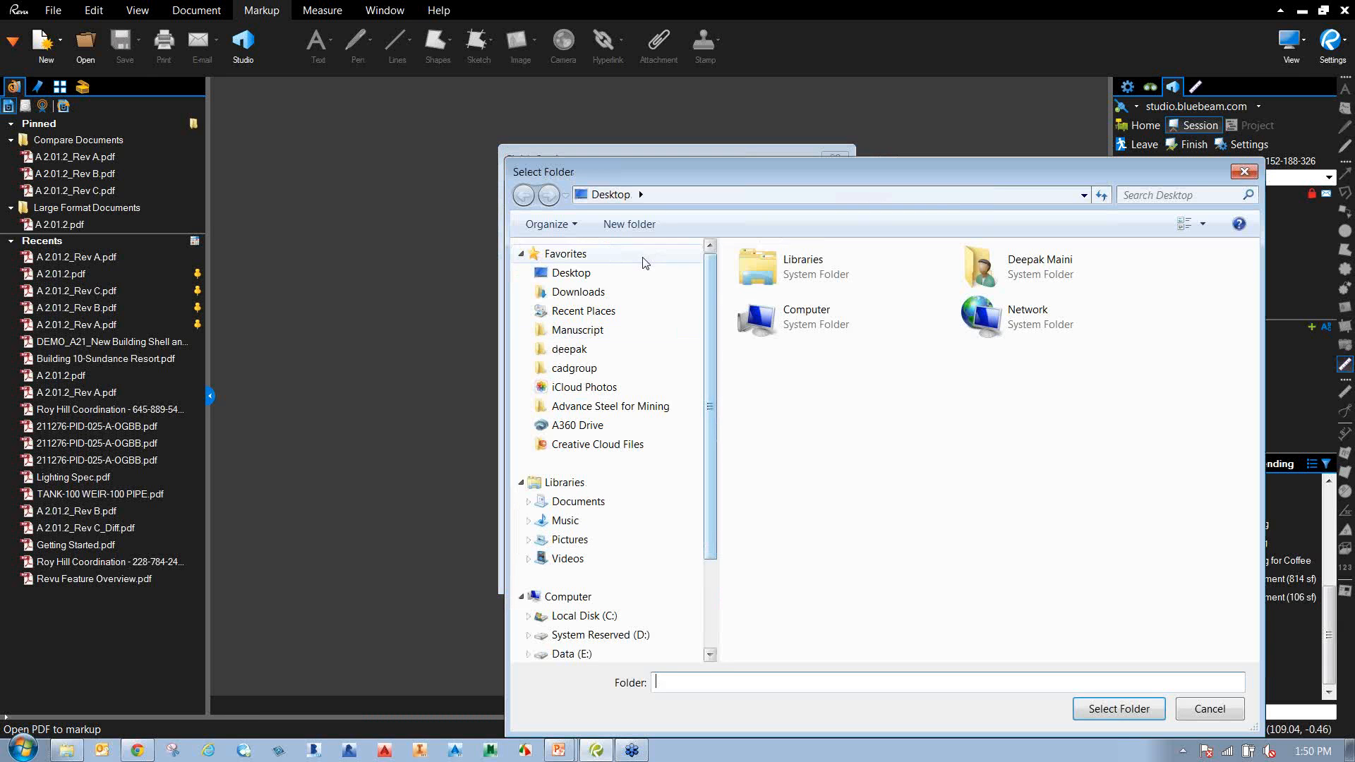
{"action": "left_click", "coordinate": [628, 224]}
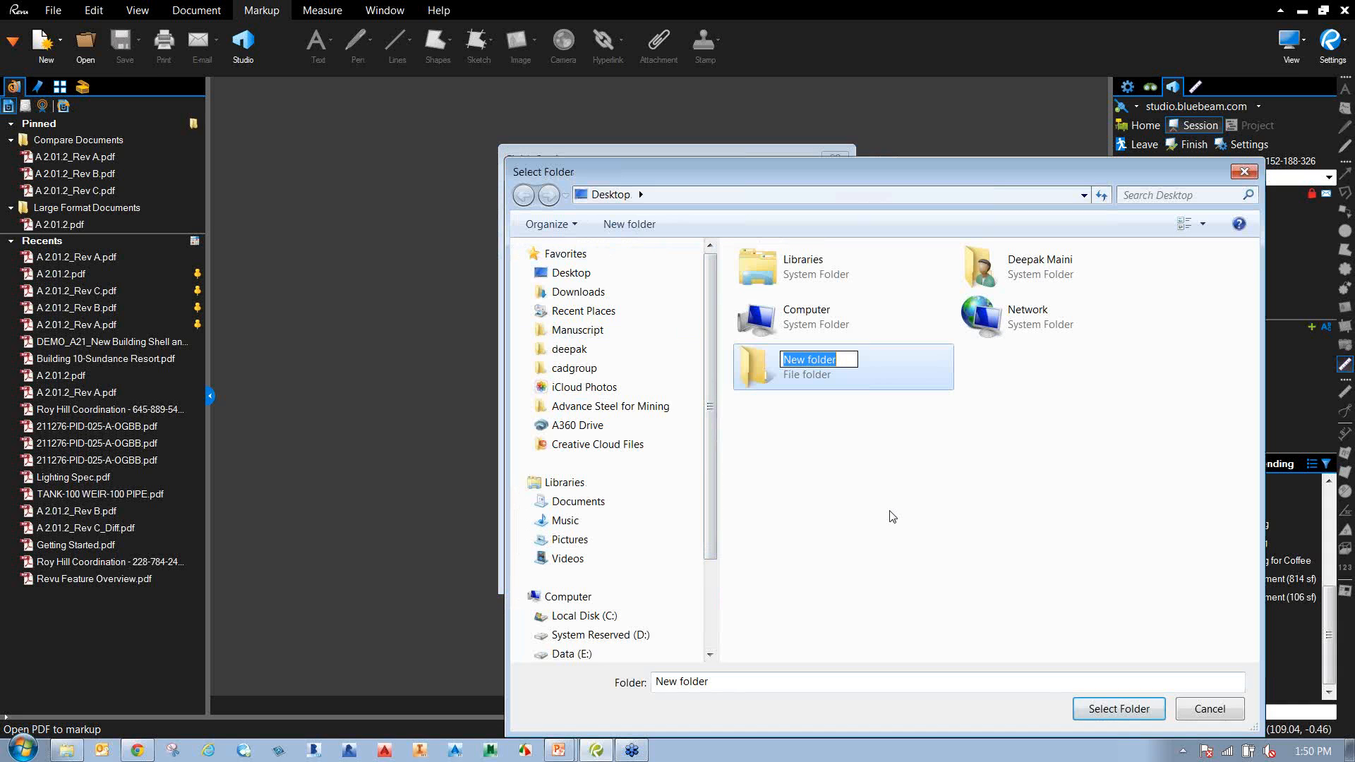
{"action": "key", "text": "Return"}
{"action": "key", "text": "Return"}
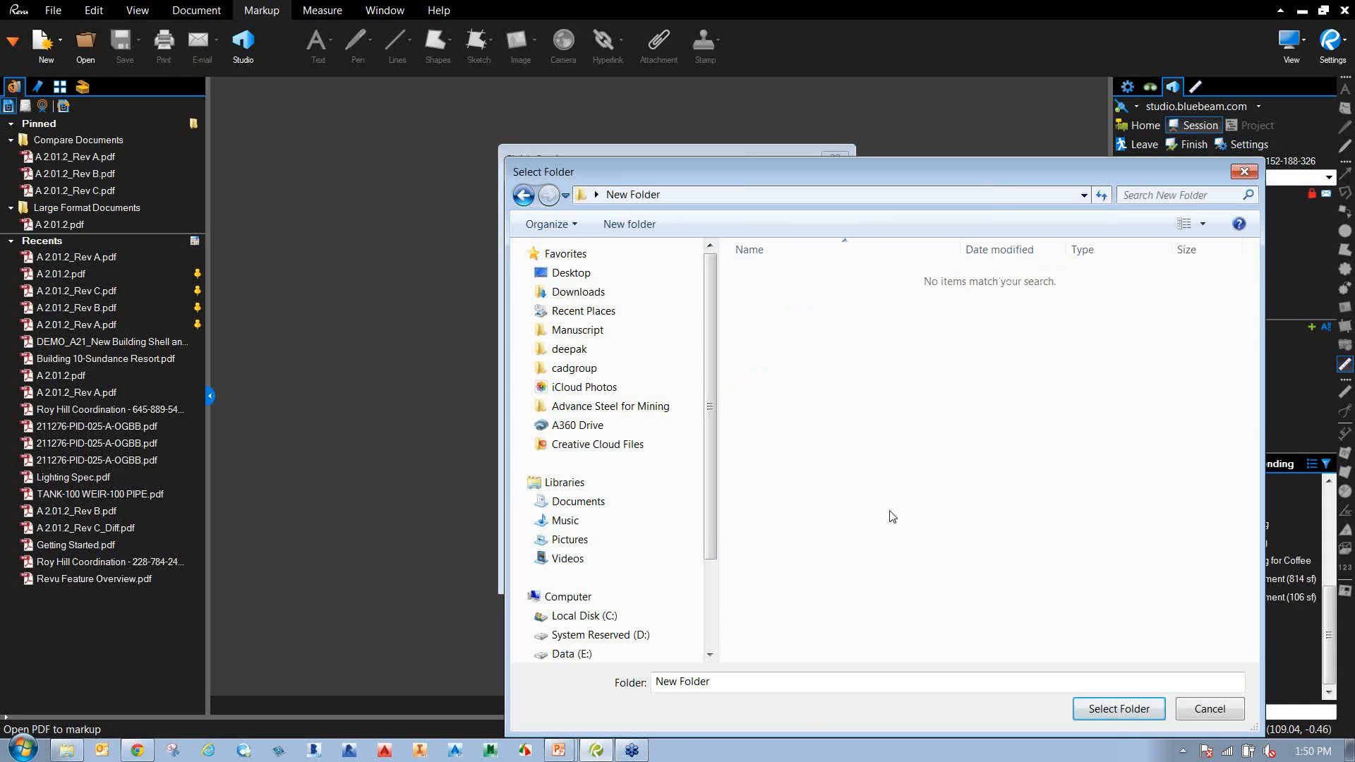
{"action": "left_click", "coordinate": [1118, 708]}
Keep the PDF Package Report settings and save the report package to the Desktop.
{"action": "left_click", "coordinate": [800, 537]}
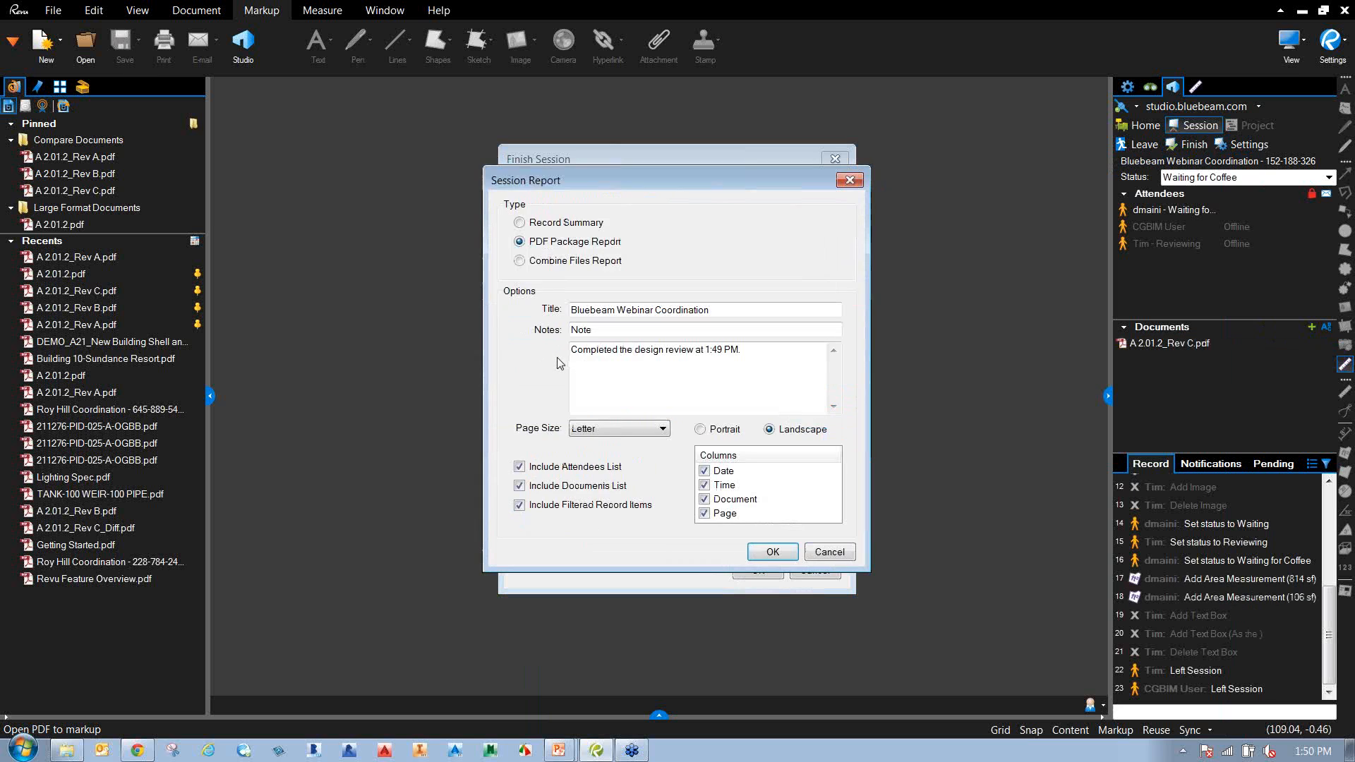
{"action": "left_click", "coordinate": [776, 551]}
{"action": "left_click", "coordinate": [758, 571]}
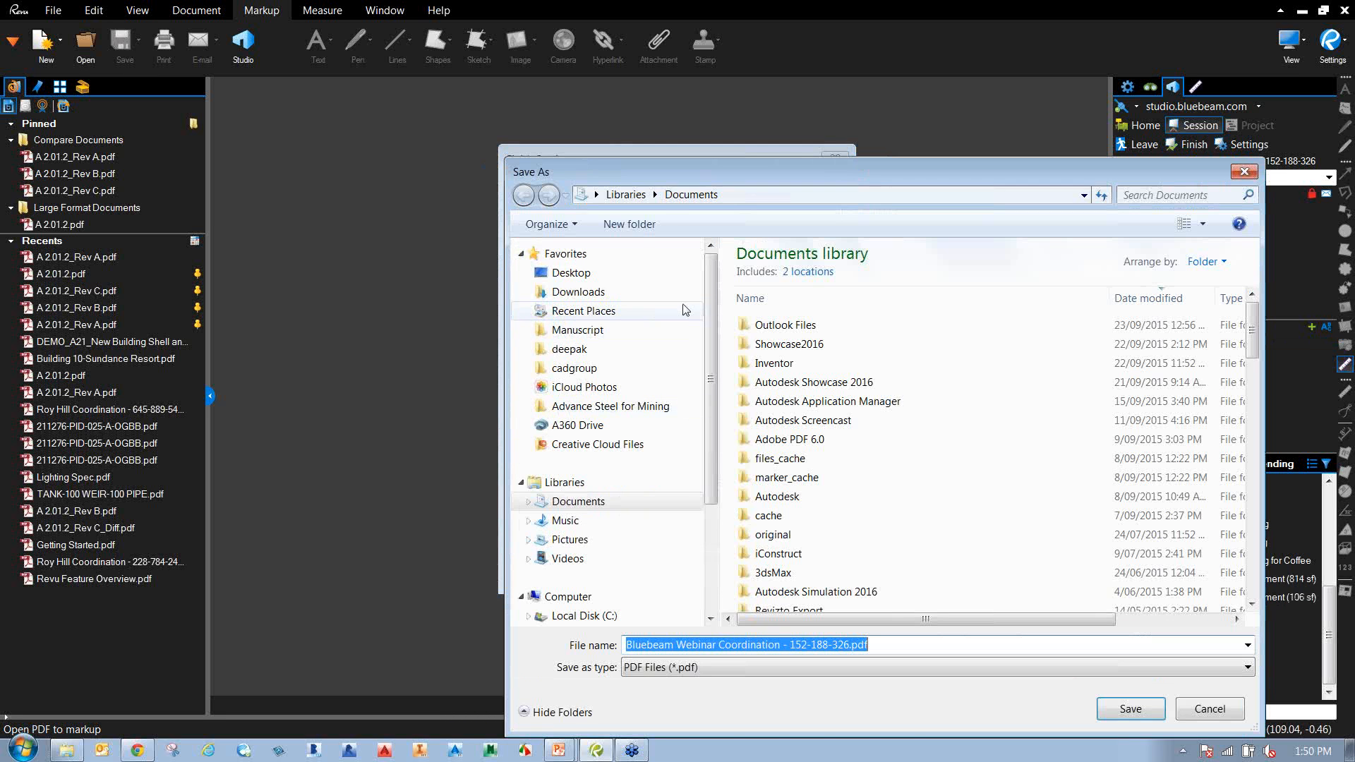
{"action": "left_click", "coordinate": [572, 274]}
{"action": "left_click", "coordinate": [1126, 710]}
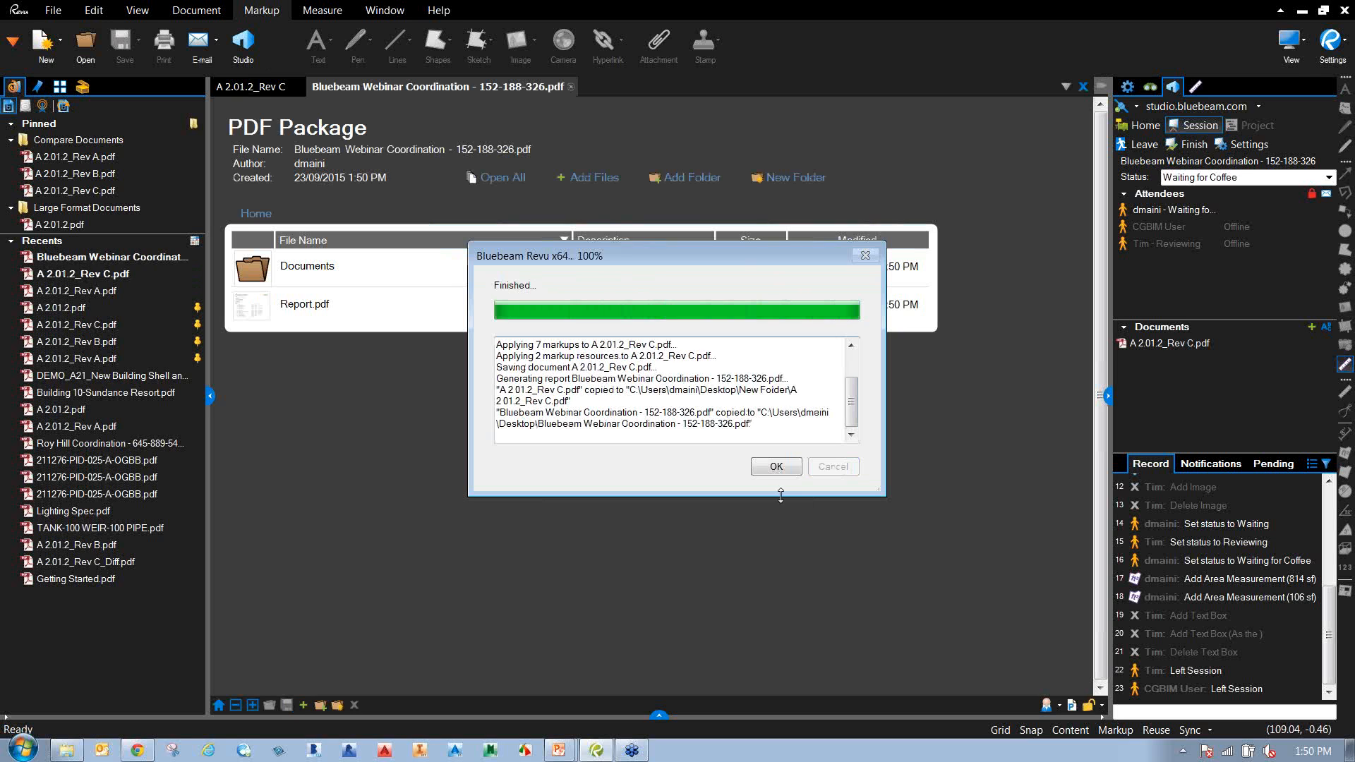
Dismiss the Finished message, open Report.pdf from the package, and scroll through both pages.
{"action": "left_click", "coordinate": [782, 474]}
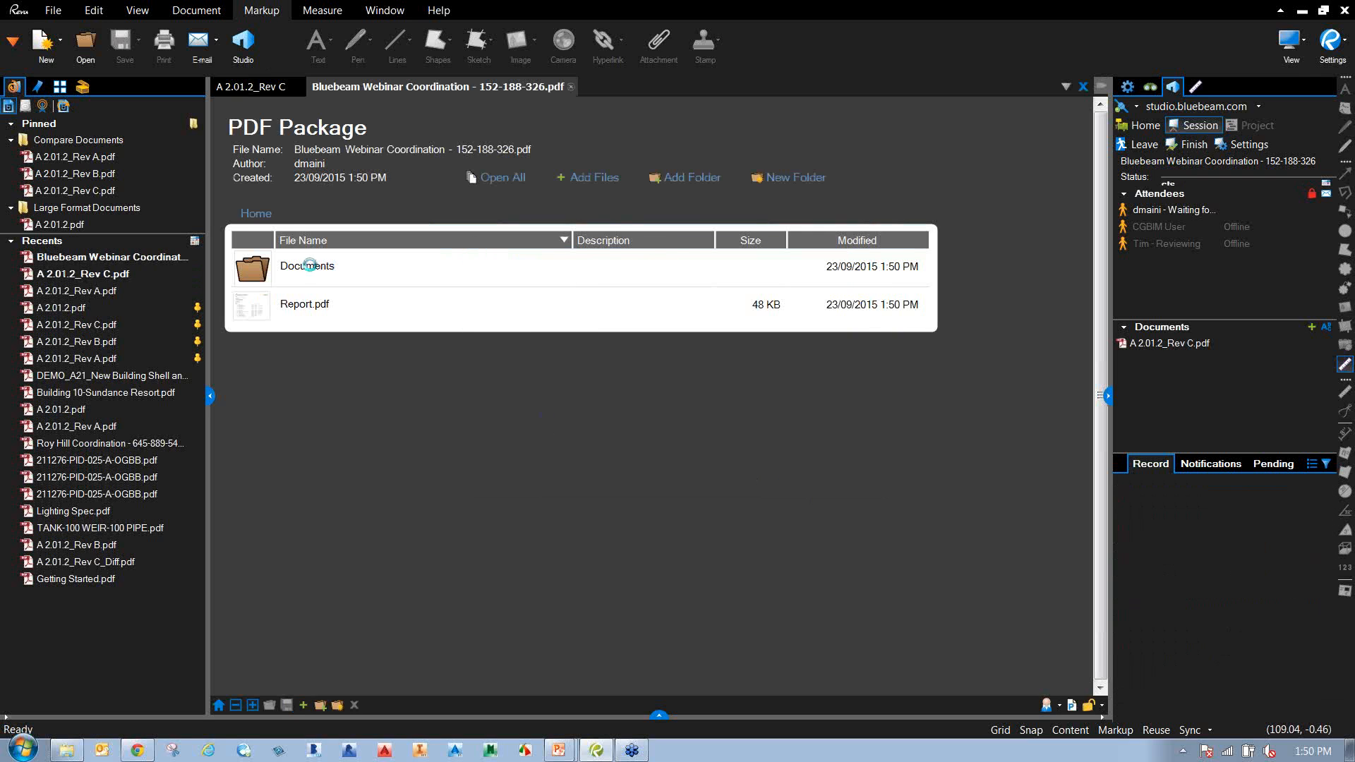
{"action": "double_click", "coordinate": [299, 313]}
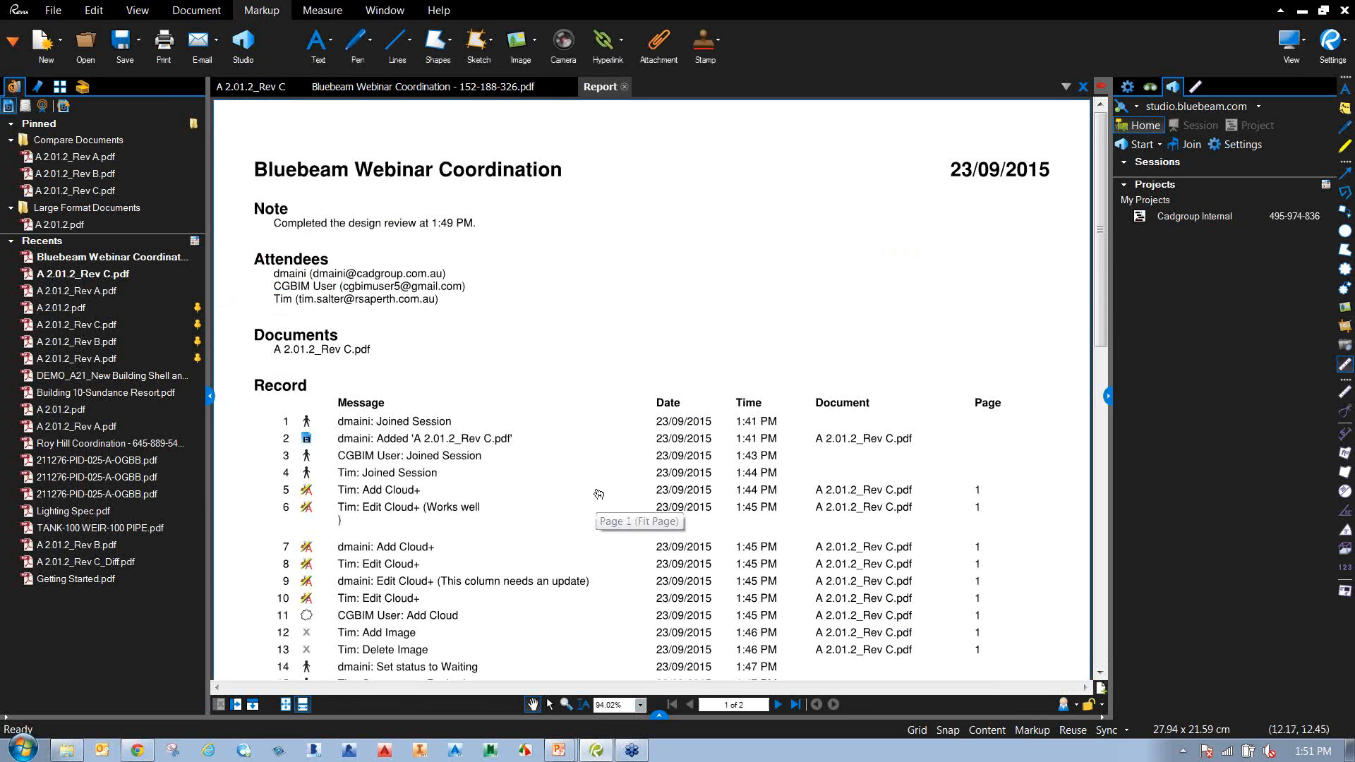
{"action": "scroll", "coordinate": [598, 494], "scroll_direction": "down", "scroll_amount": 3}
{"action": "scroll", "coordinate": [599, 494], "scroll_direction": "down", "scroll_amount": 12}
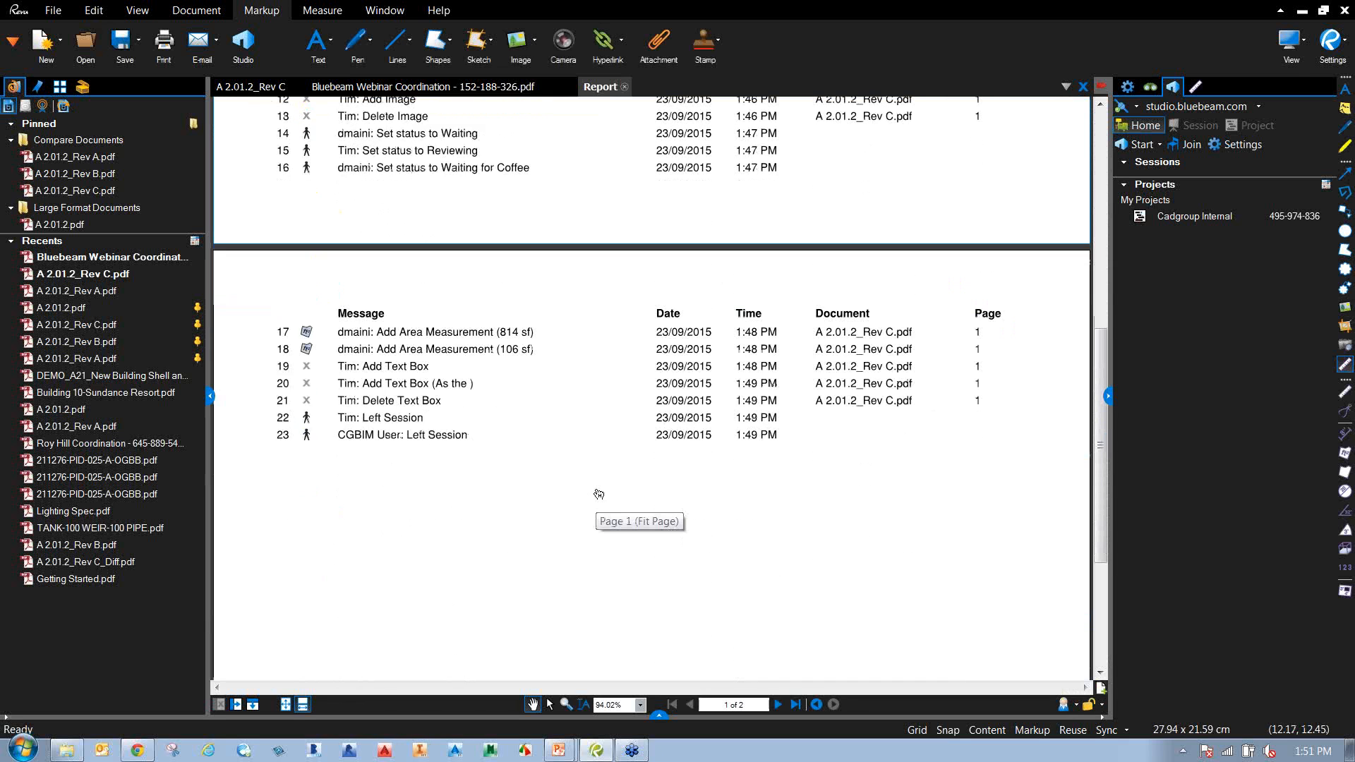
{"action": "scroll", "coordinate": [600, 496], "scroll_direction": "up", "scroll_amount": 4}
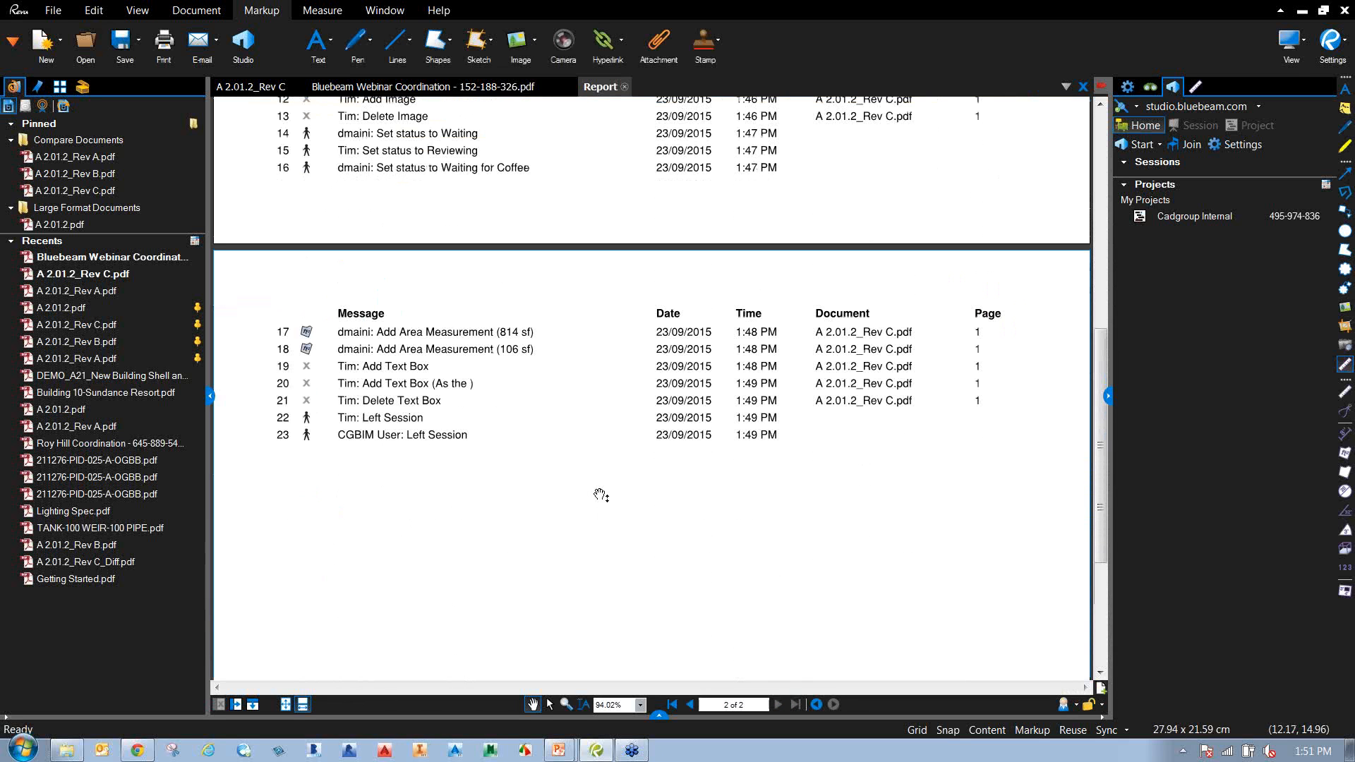
{"action": "scroll", "coordinate": [601, 495], "scroll_direction": "up", "scroll_amount": 1}
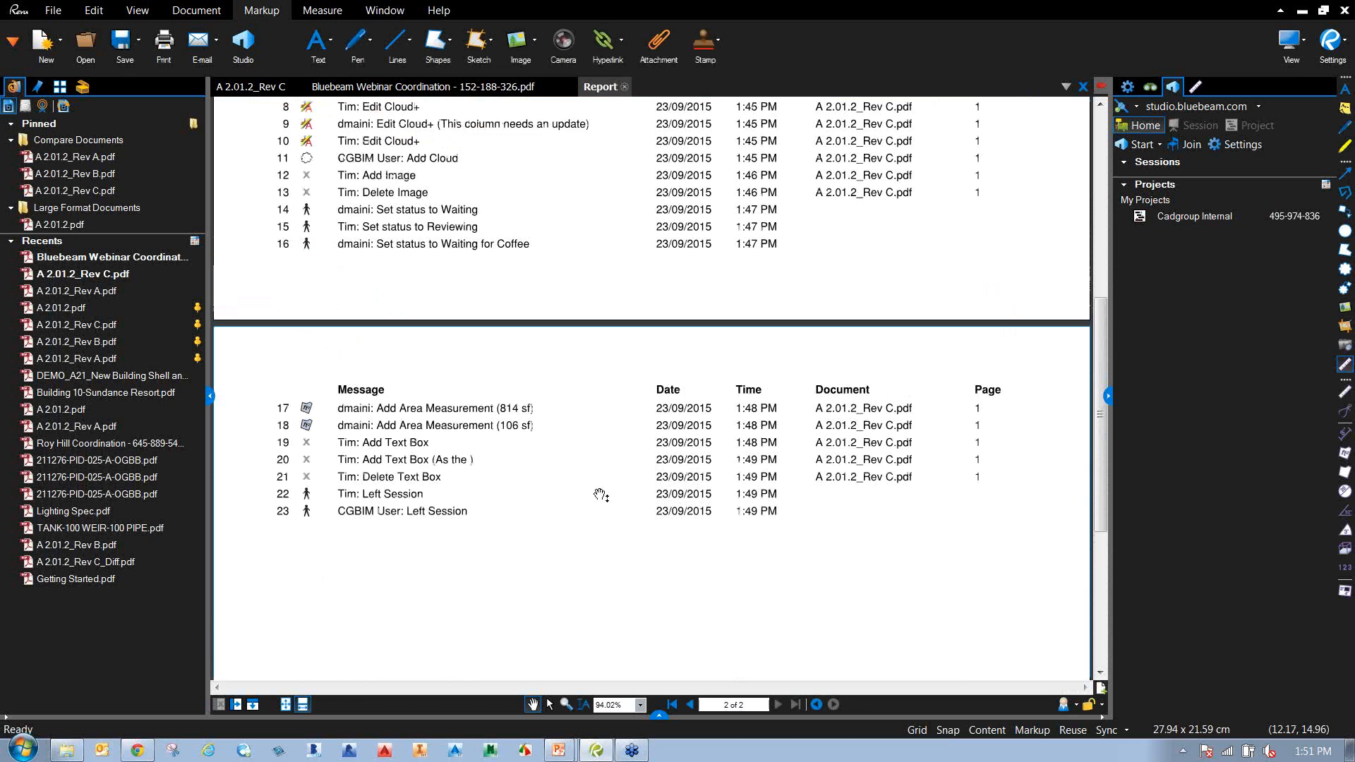
{"action": "scroll", "coordinate": [600, 495], "scroll_direction": "up", "scroll_amount": 3}
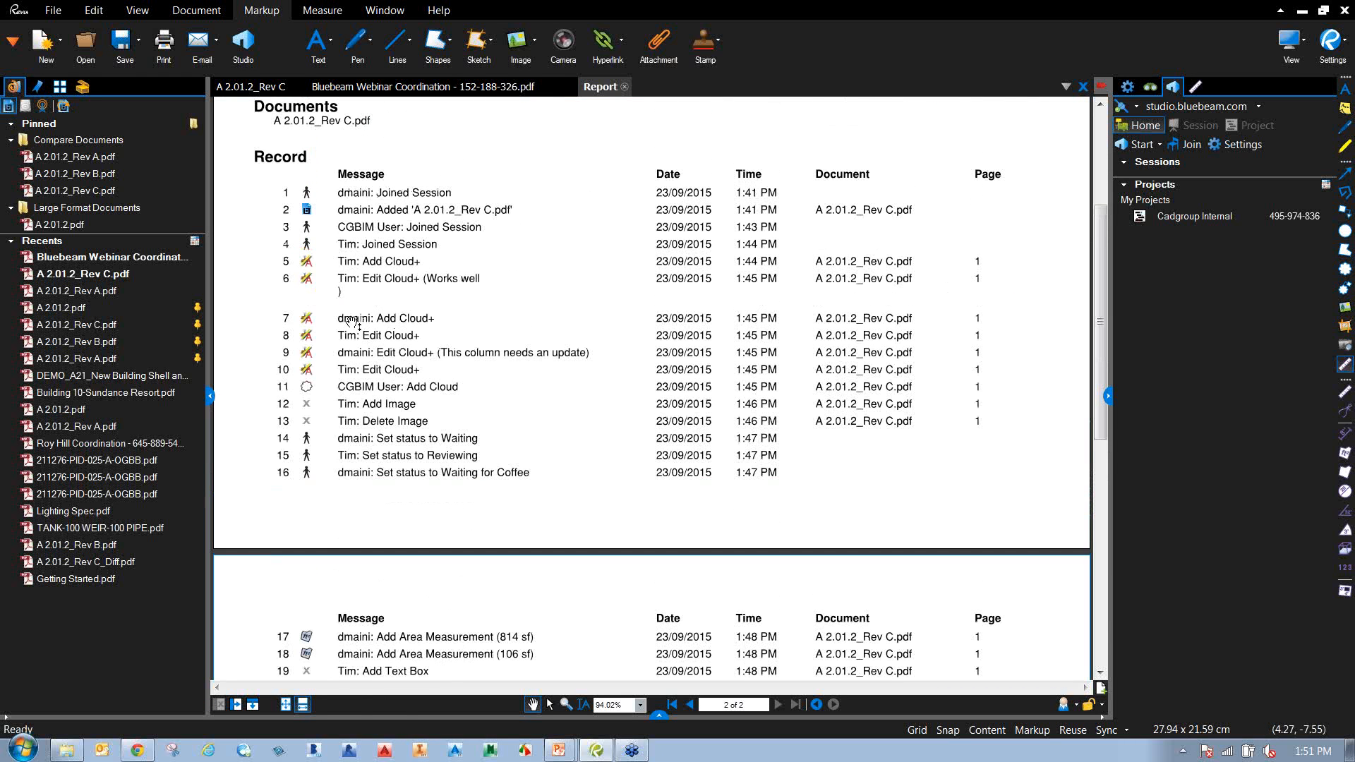
Follow record 7 and another record entry to their markups on the drawing and return.
{"action": "left_click", "coordinate": [311, 323]}
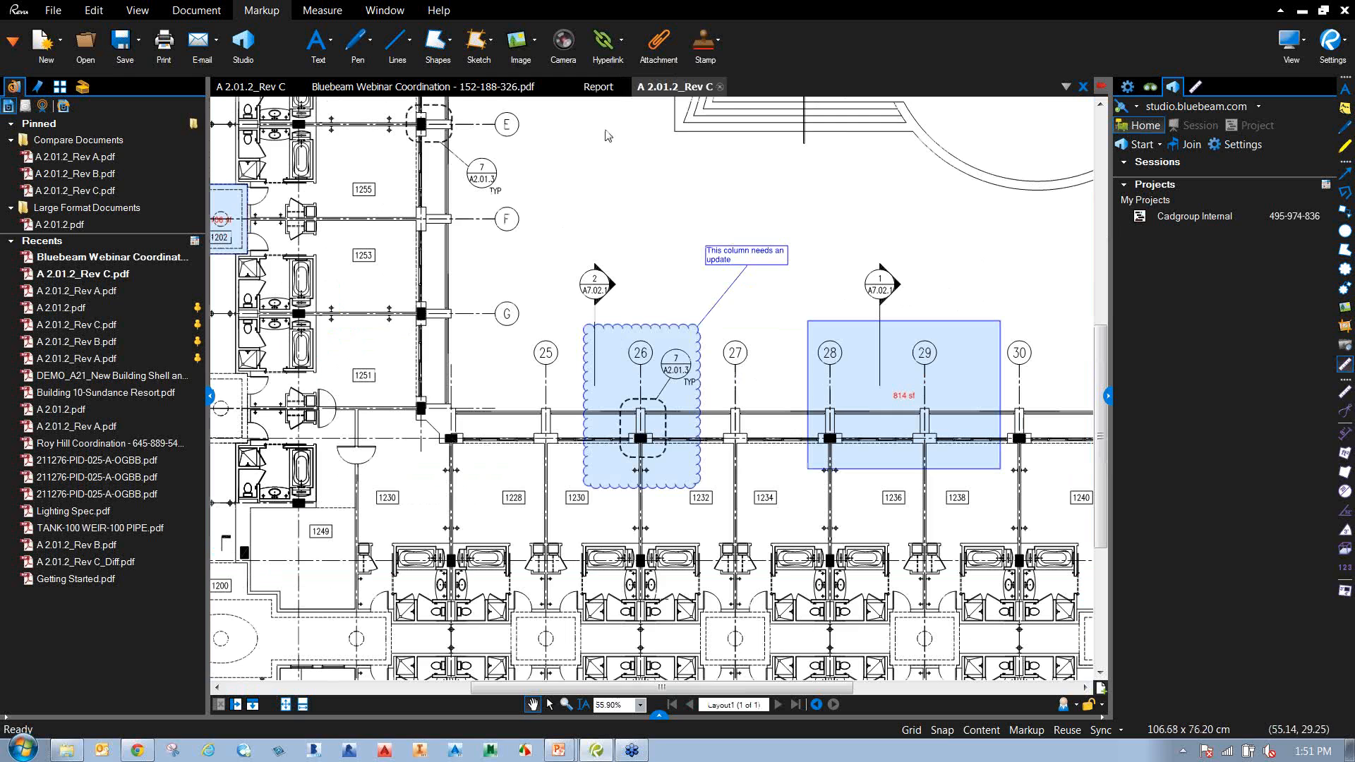
{"action": "left_click", "coordinate": [719, 86]}
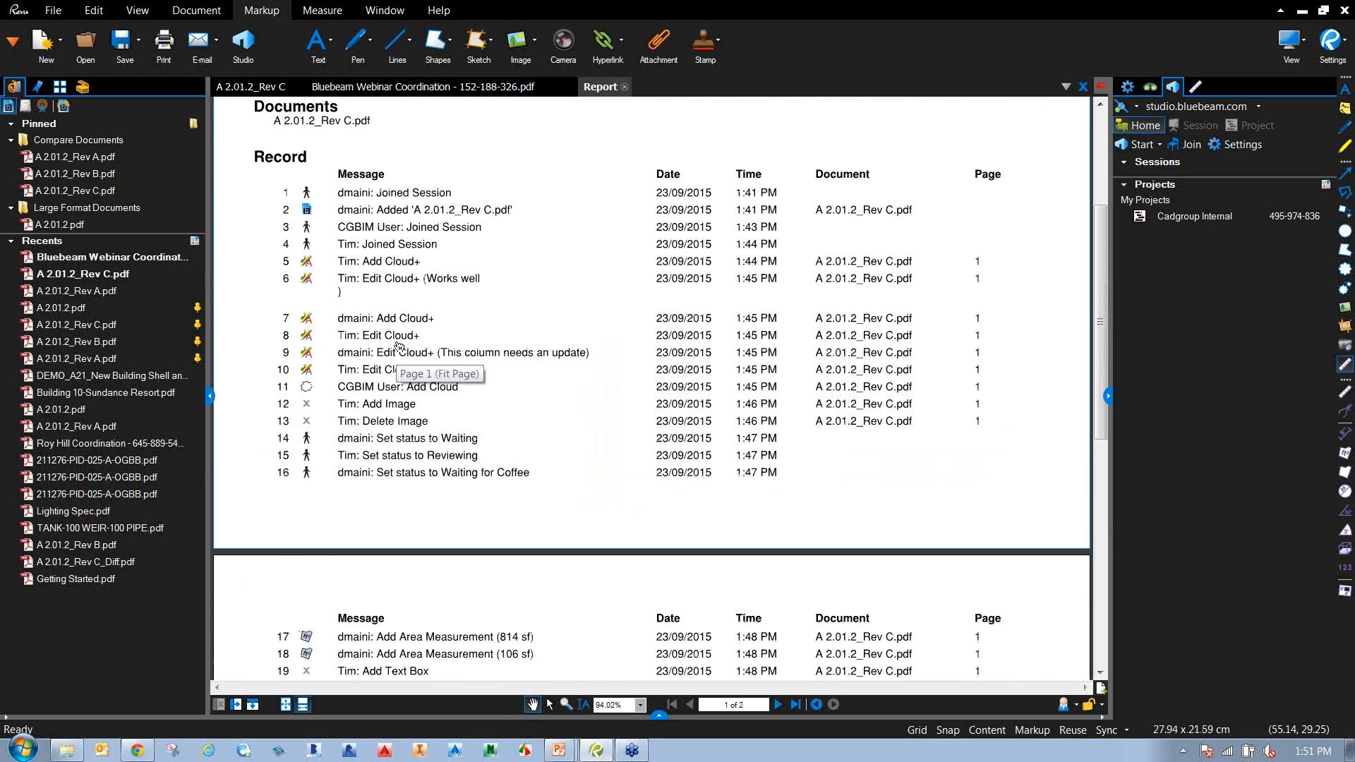
{"action": "left_click", "coordinate": [364, 265]}
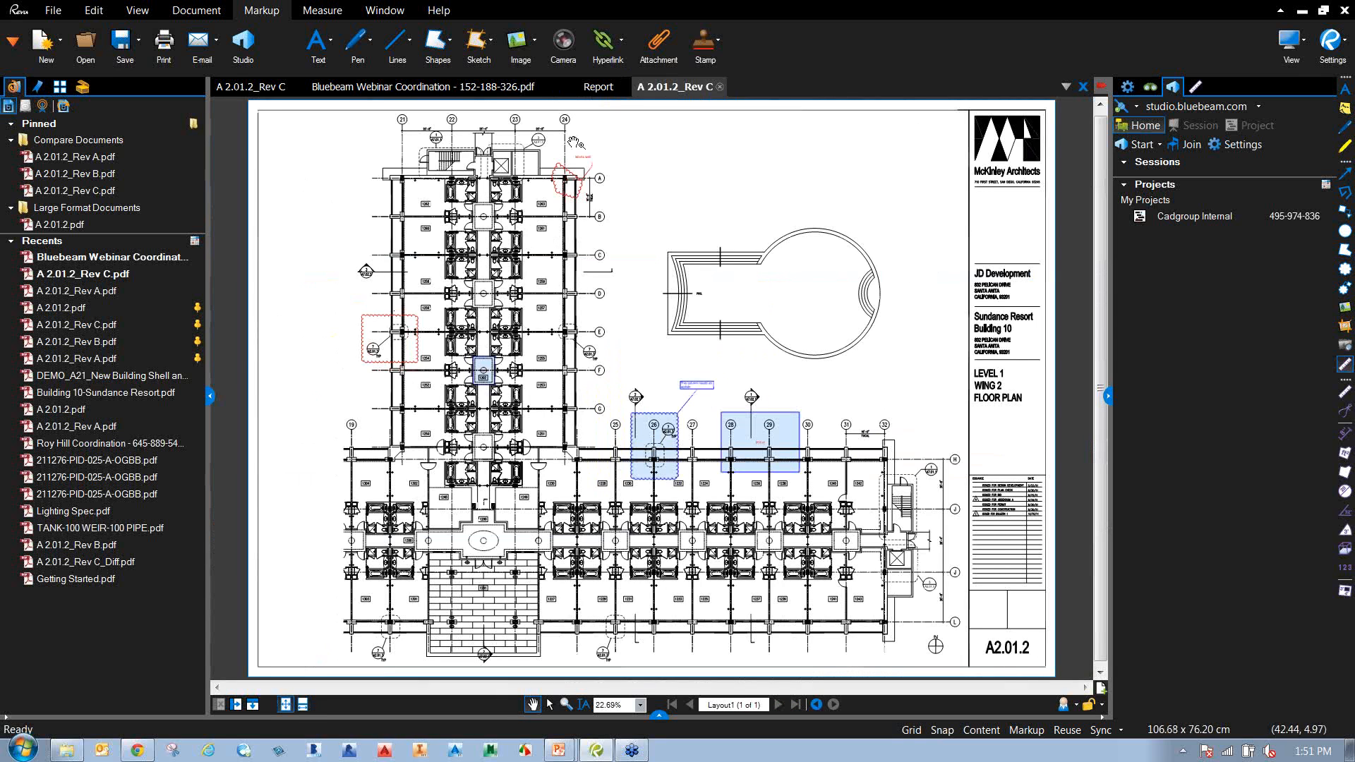
{"action": "left_click", "coordinate": [720, 87]}
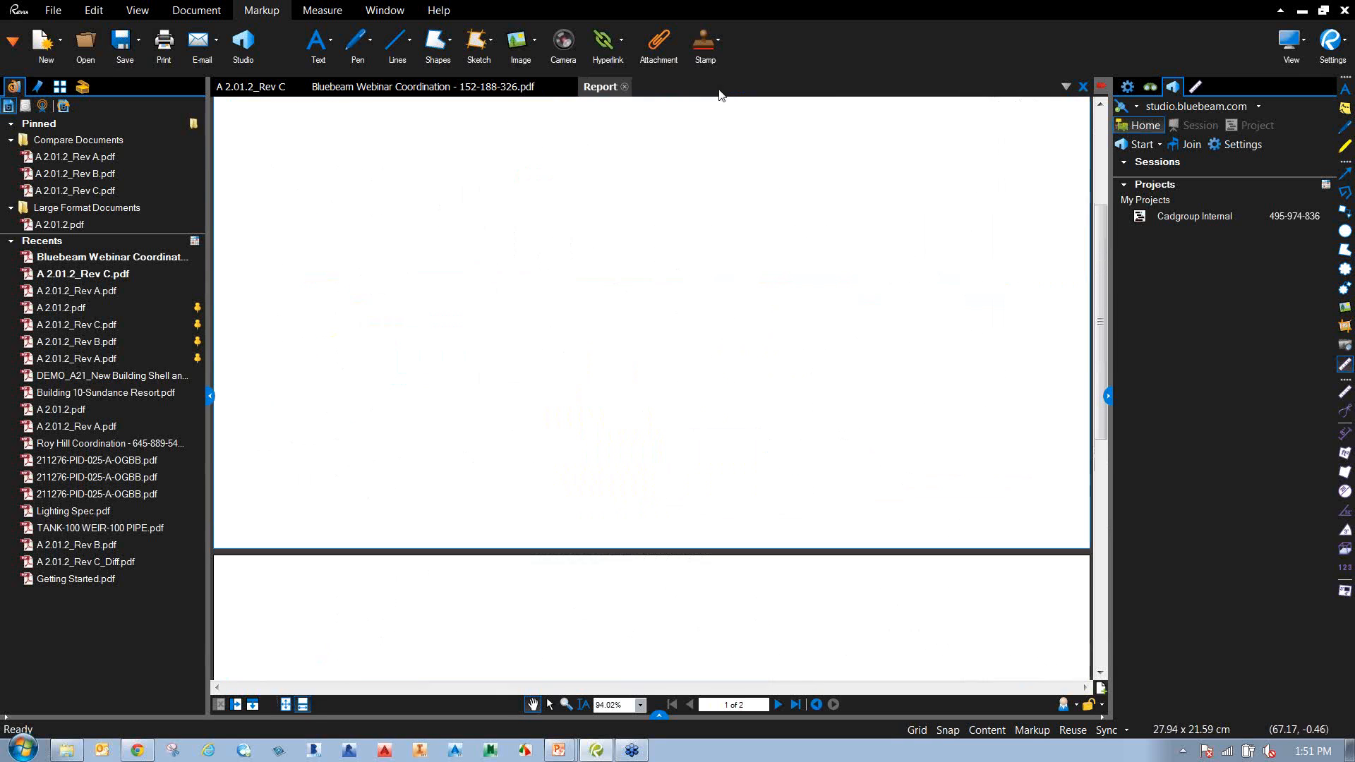
{"action": "mouse_move", "coordinate": [409, 570]}
{"action": "left_mouse_down"}
{"action": "mouse_move", "coordinate": [433, 336]}
{"action": "mouse_move", "coordinate": [393, 576]}
{"action": "left_mouse_up"}
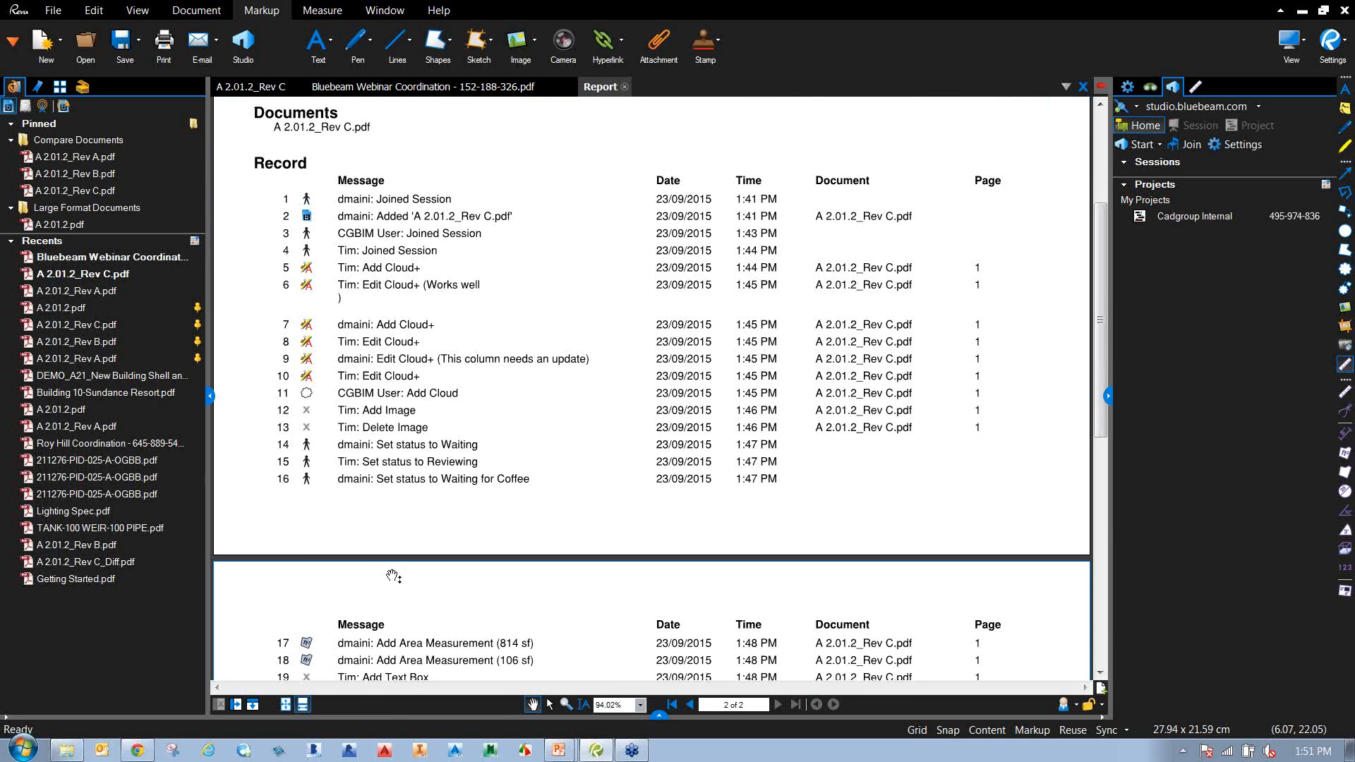
Jump to record 11's red cloud, then switch to the PowerPoint Q&A slide.
{"action": "left_click", "coordinate": [307, 395]}
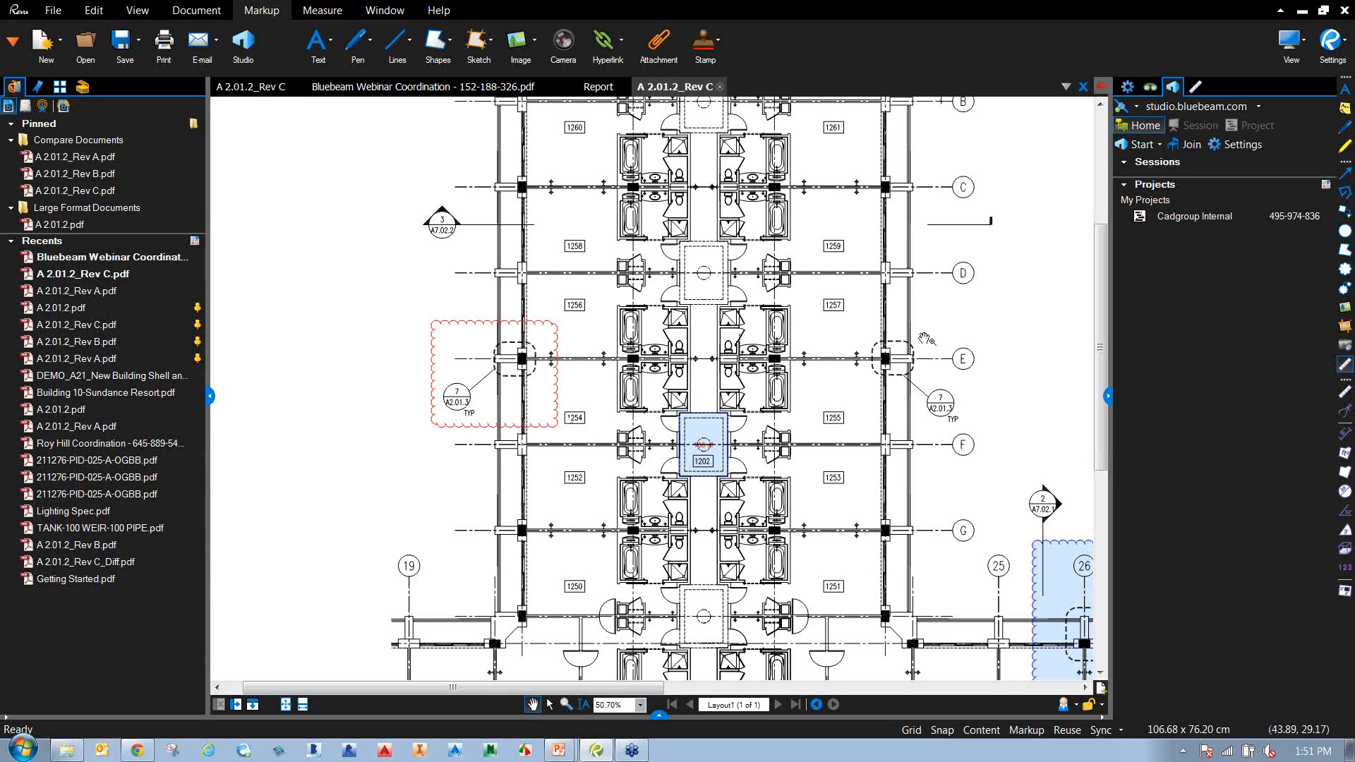
{"action": "scroll", "coordinate": [457, 490], "scroll_direction": "down", "scroll_amount": 2}
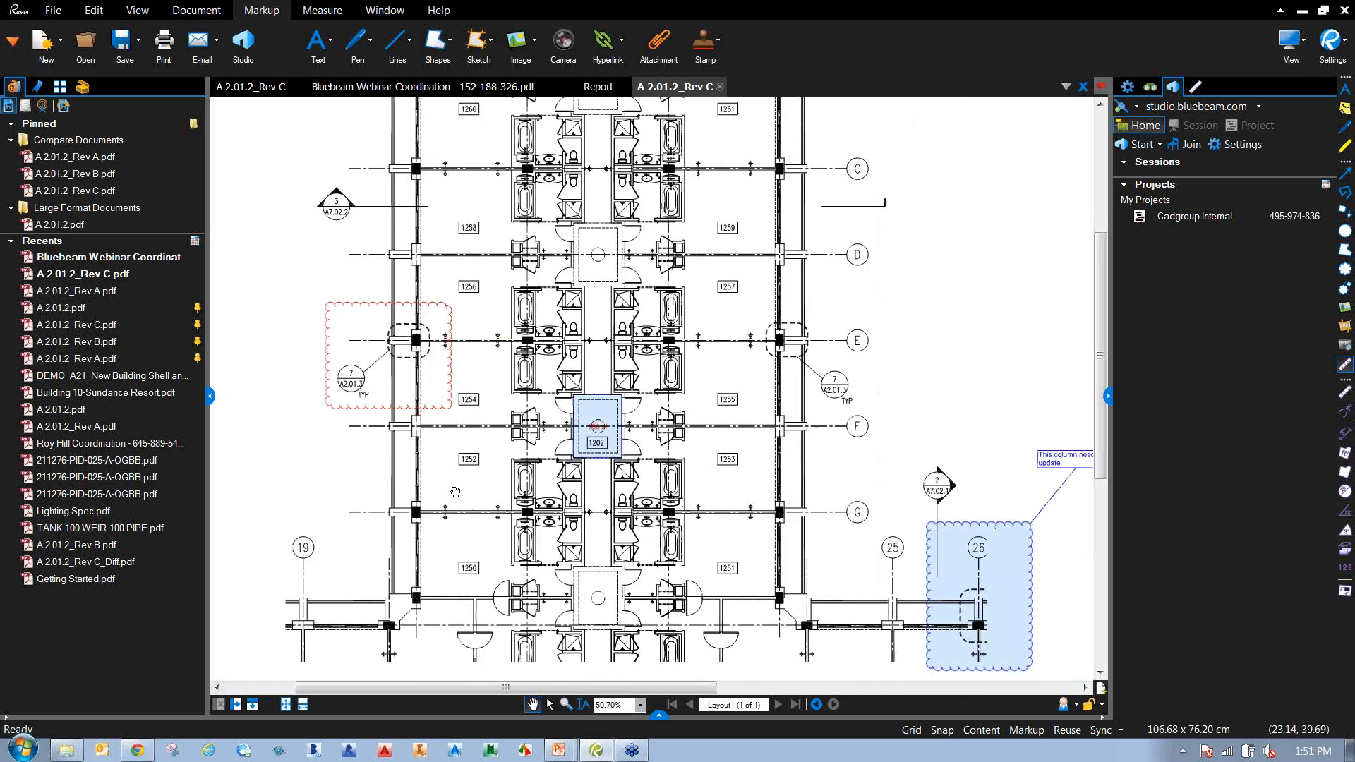
{"action": "scroll", "coordinate": [452, 489], "scroll_direction": "down", "scroll_amount": 1}
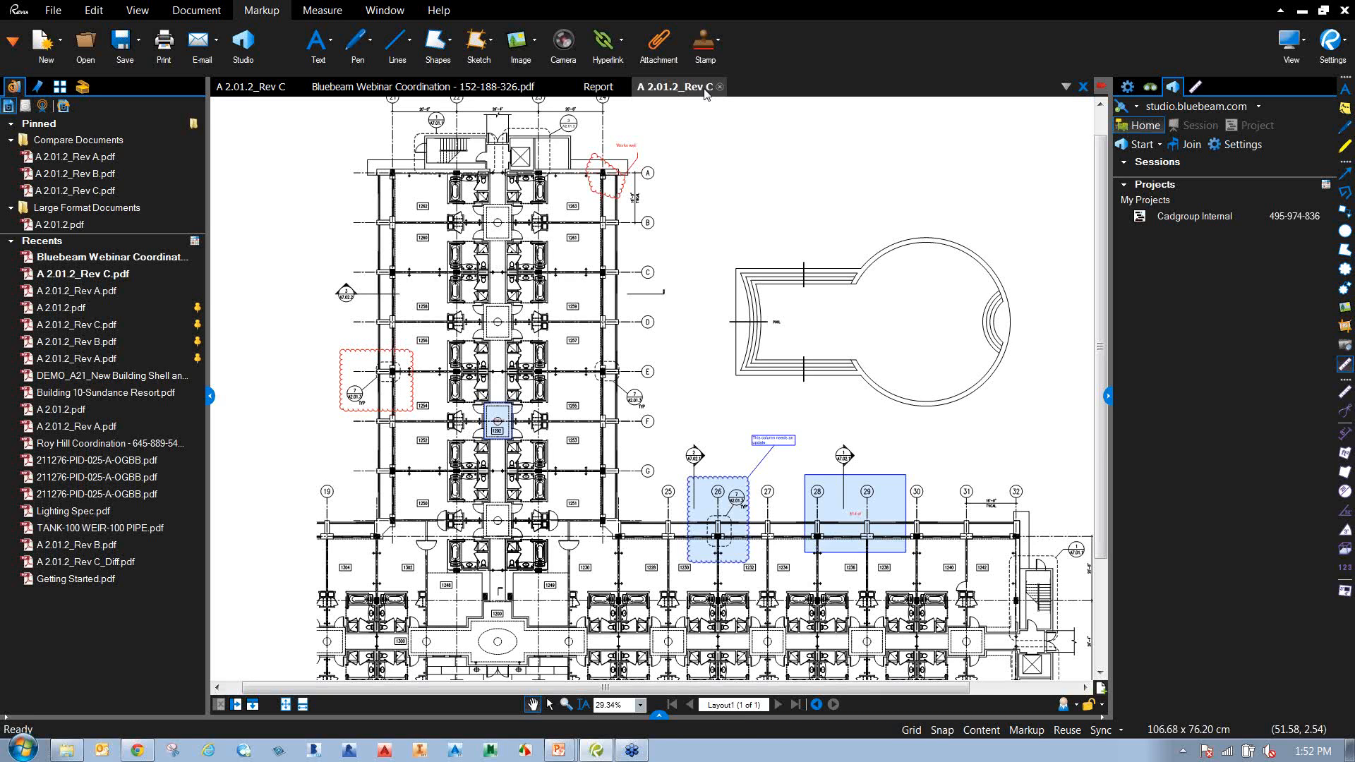
{"action": "key", "text": "alt+Tab"}
{"action": "key", "text": "Right"}
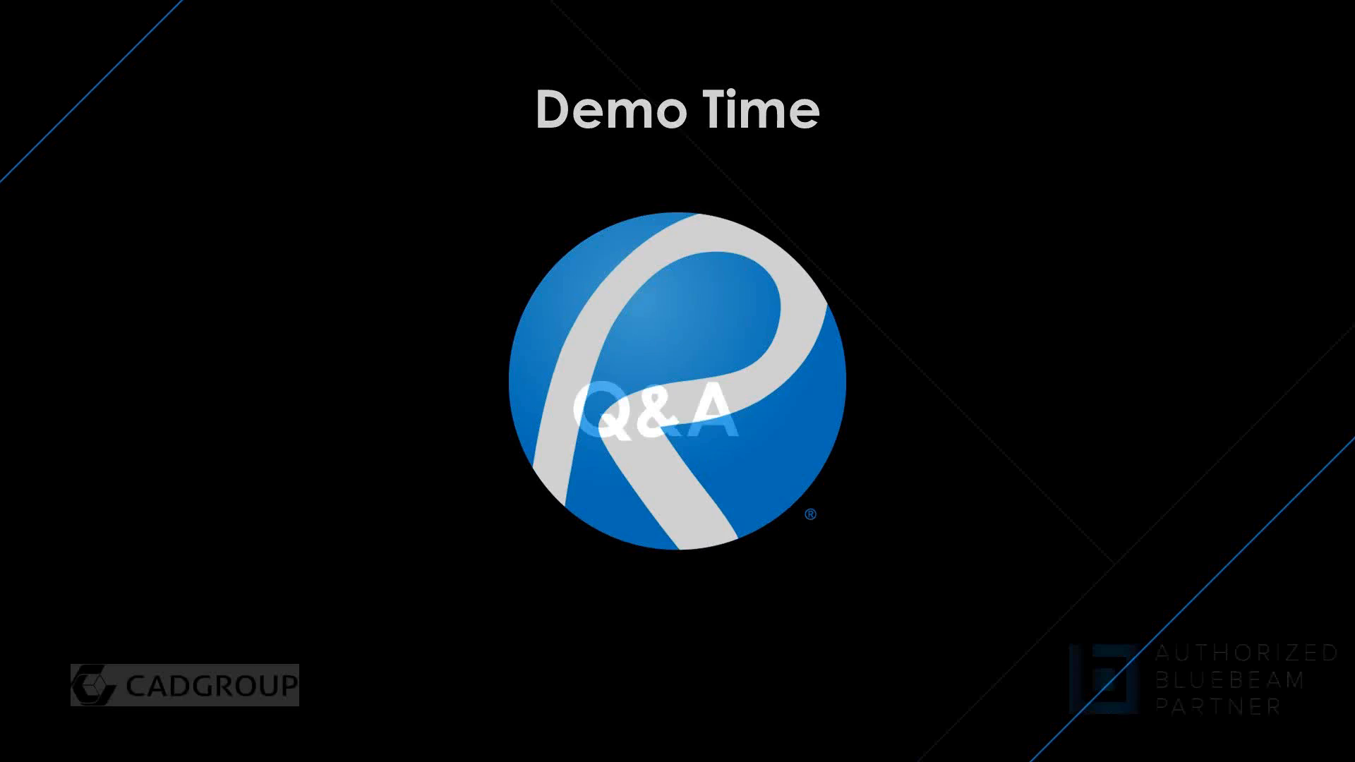
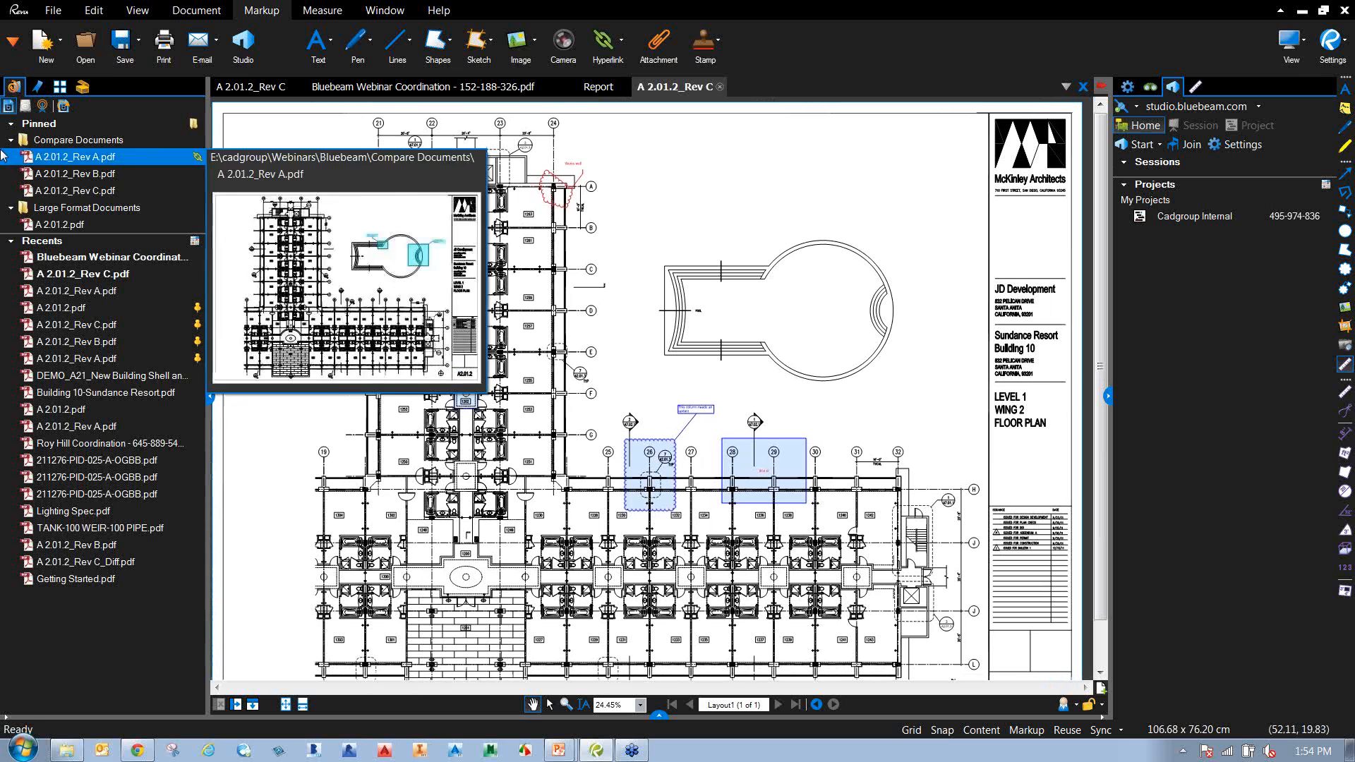
Close the Rev C drawing, Report and Webinar Coordination tabs until no documents remain open.
{"action": "left_click", "coordinate": [1082, 86]}
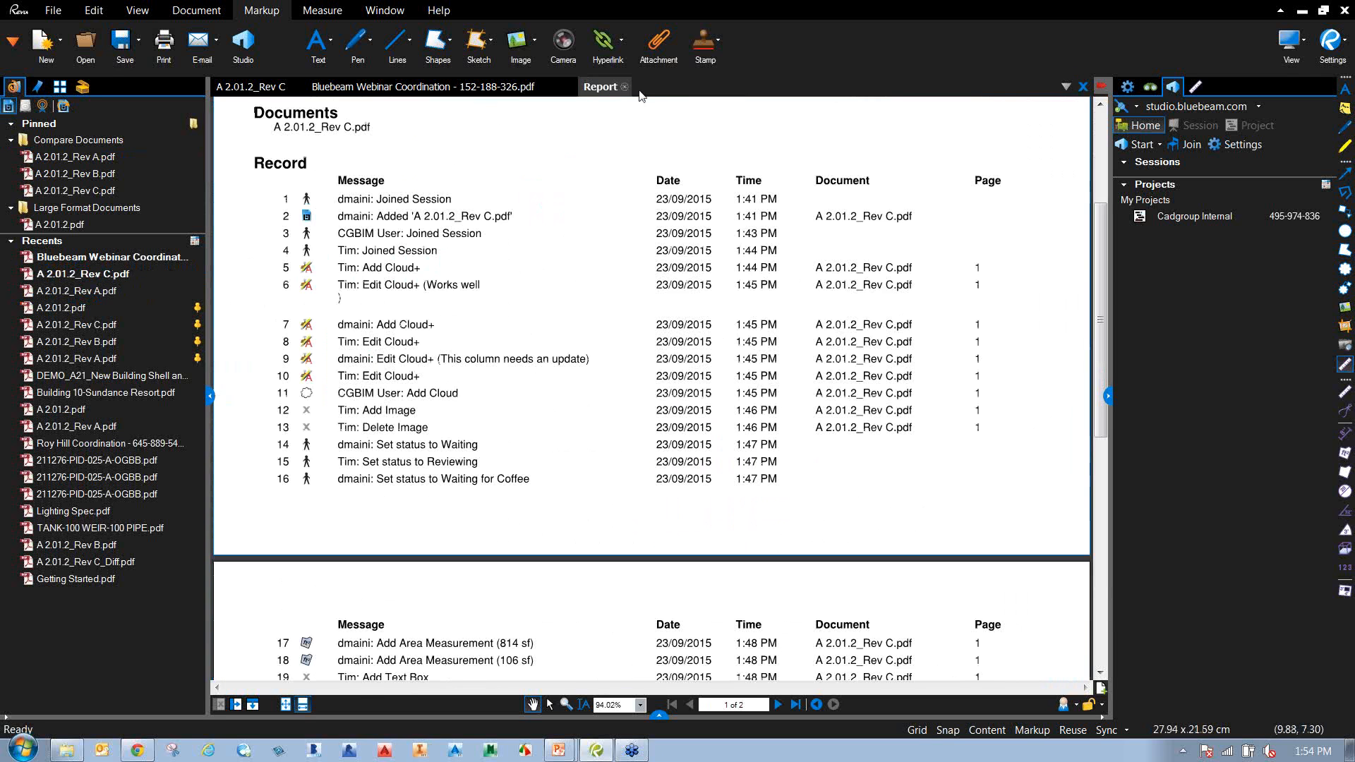
{"action": "left_click", "coordinate": [624, 87]}
{"action": "left_click", "coordinate": [571, 86]}
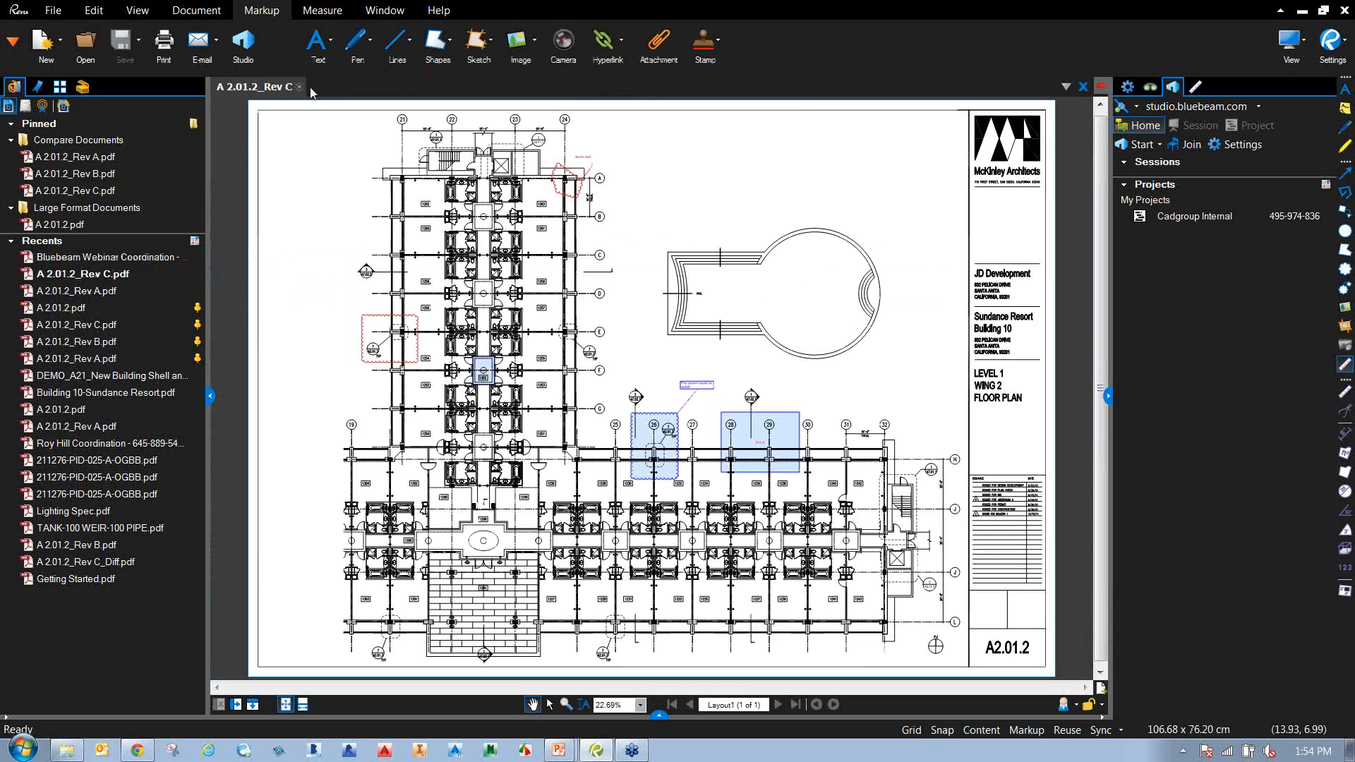
{"action": "left_click", "coordinate": [313, 87]}
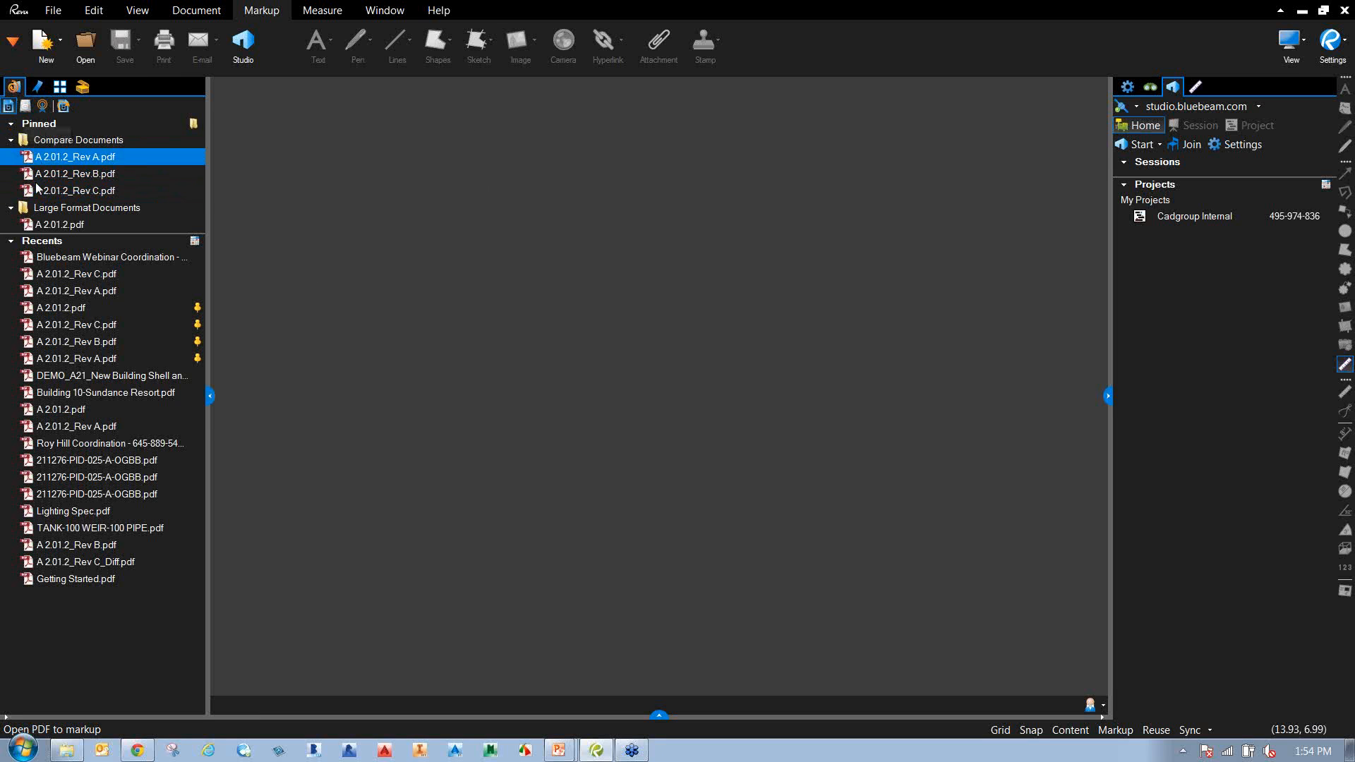
Open A 2.01.2_Rev A.pdf from the pinned Compare Documents folder.
{"action": "left_click", "coordinate": [96, 162]}
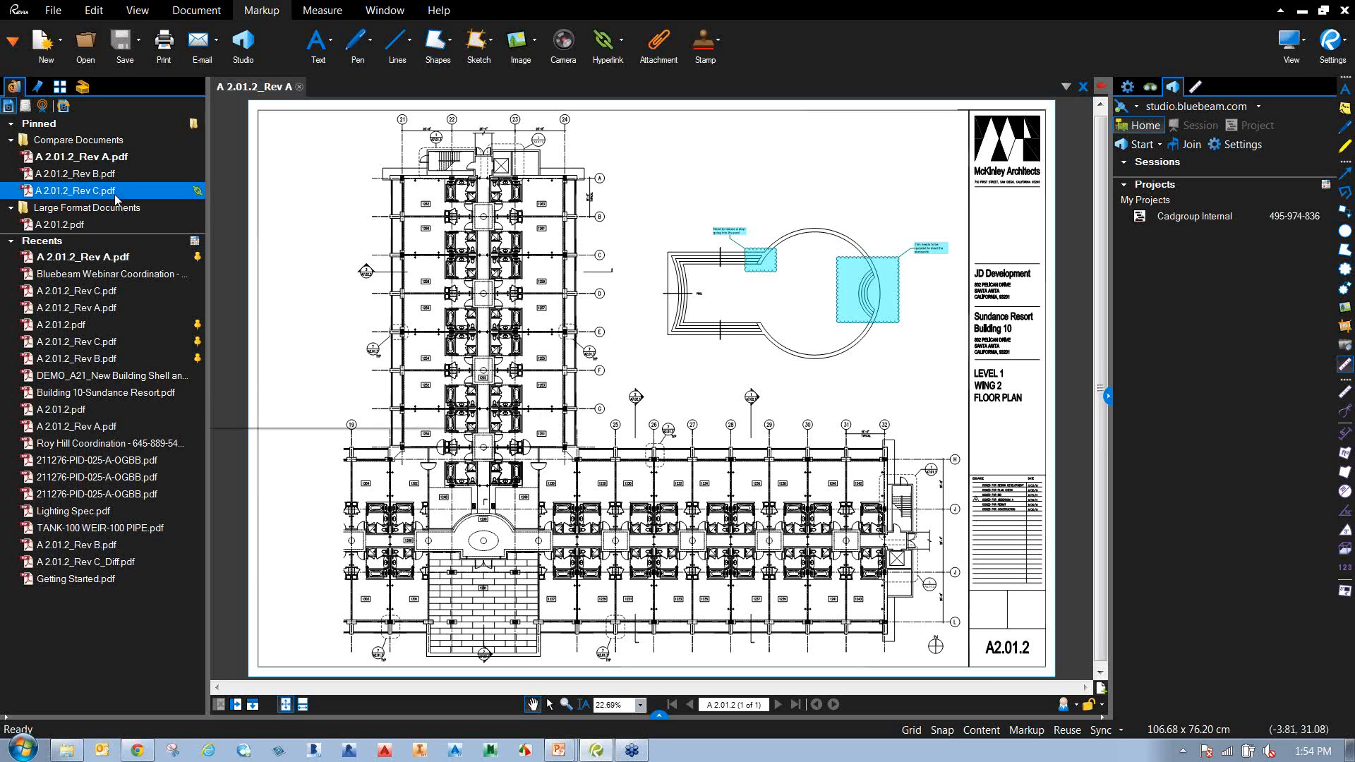
{"action": "mouse_move", "coordinate": [107, 196]}
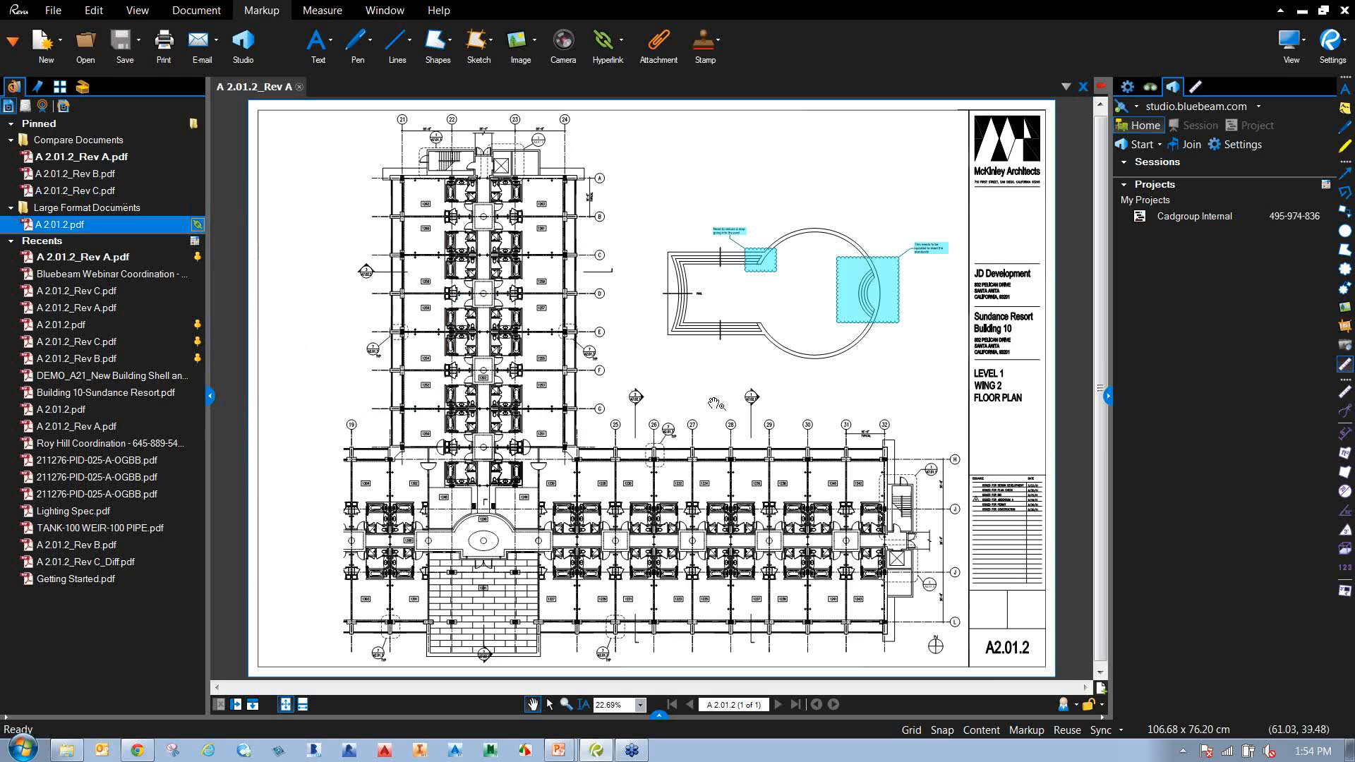
Open the Compare Documents dialog from the Document comparison tools.
{"action": "left_click", "coordinate": [190, 14]}
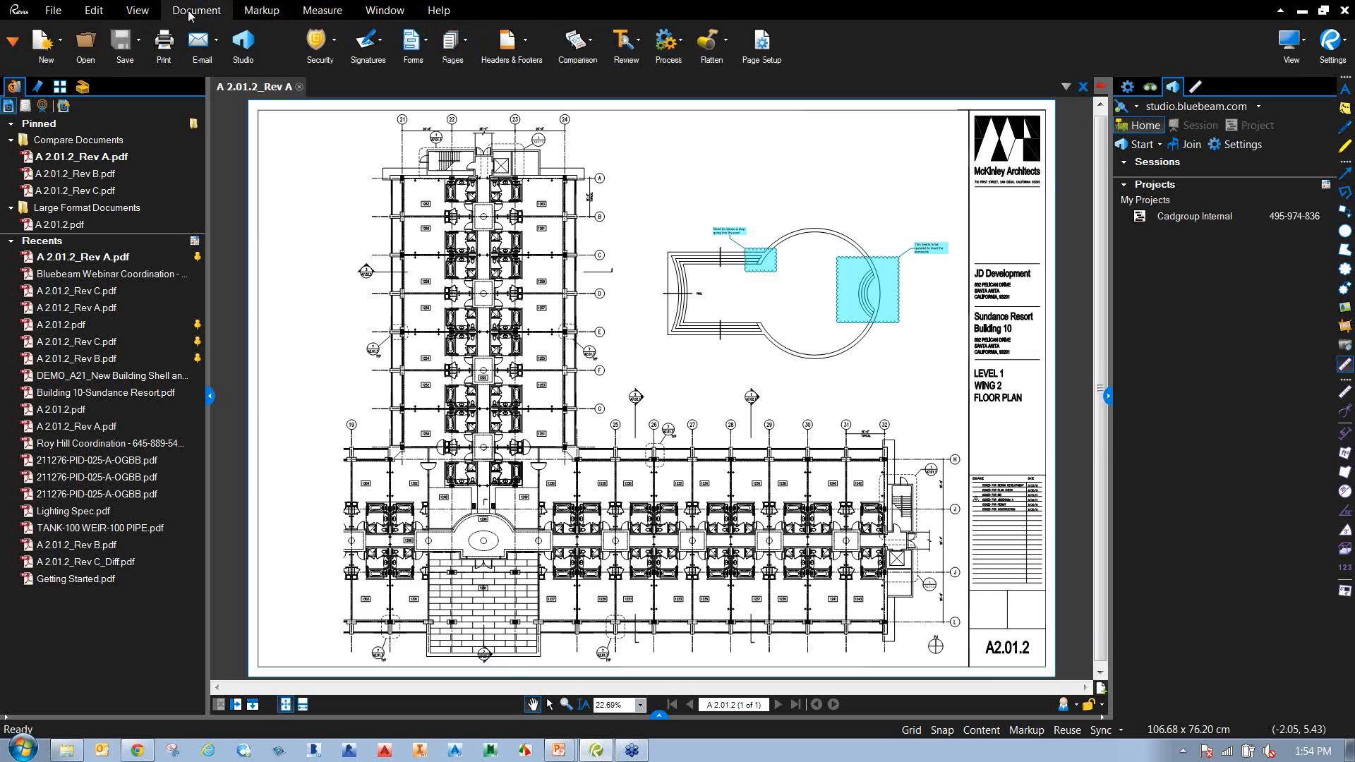
{"action": "left_click", "coordinate": [579, 41]}
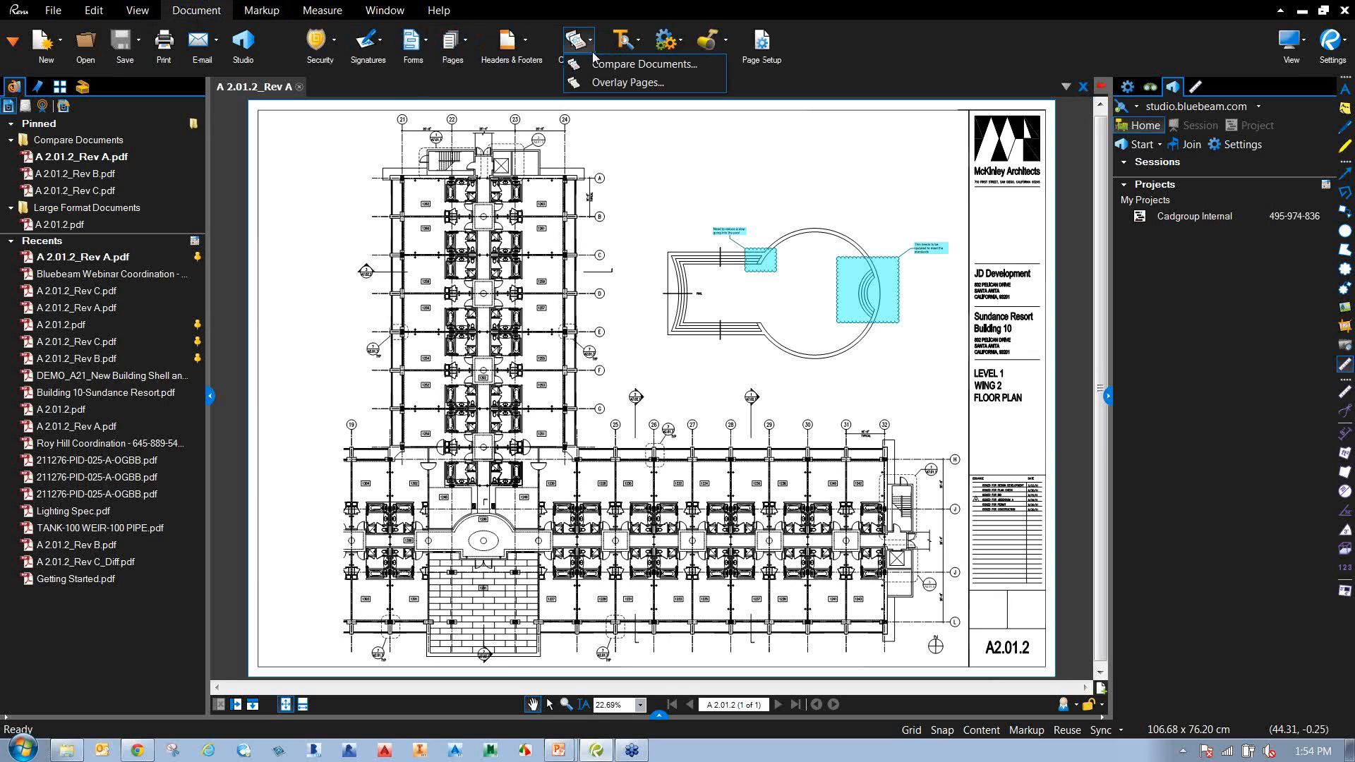
{"action": "left_click", "coordinate": [657, 65]}
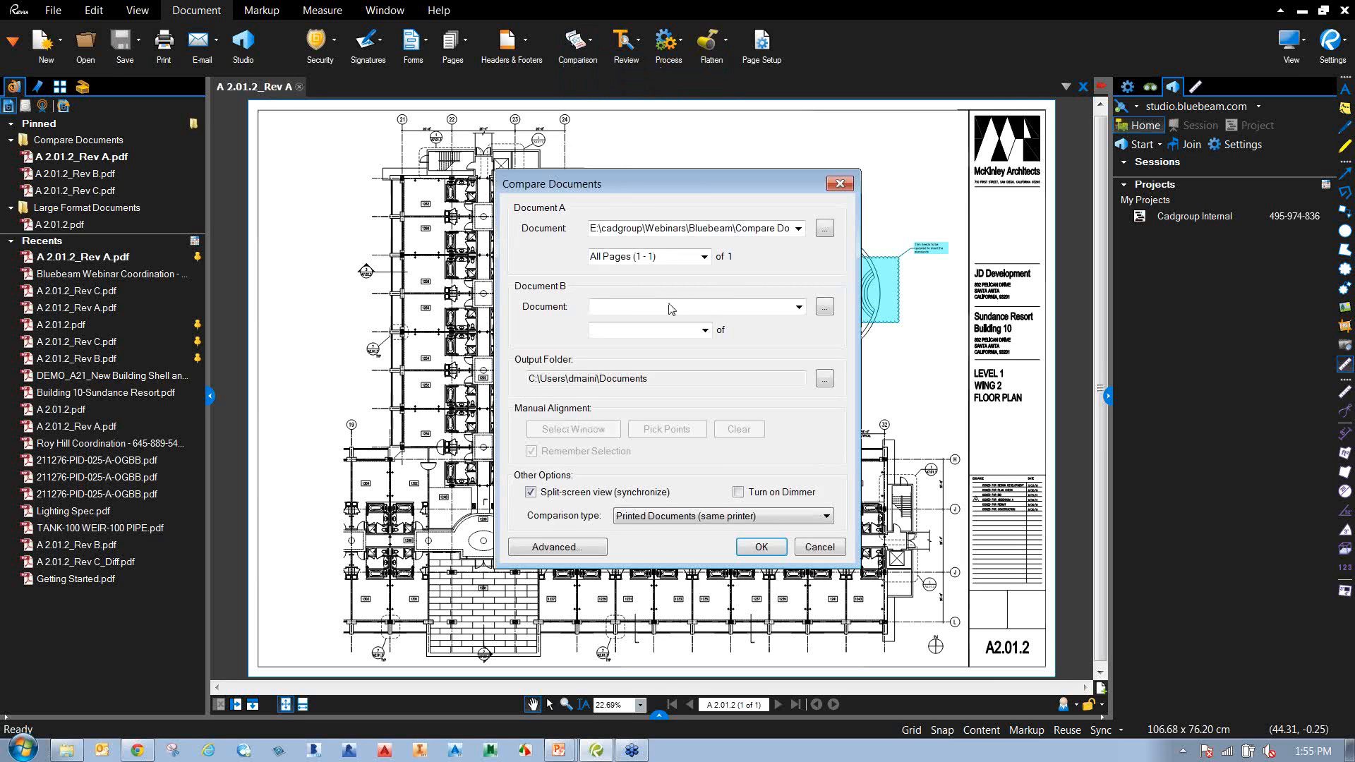
Pick A 2.01.2_Rev C.pdf from Webinars\Bluebeam\Compare Documents as Document B and run the comparison.
{"action": "left_click", "coordinate": [823, 306]}
{"action": "left_click", "coordinate": [572, 368]}
{"action": "left_click", "coordinate": [760, 411]}
{"action": "type", "text": "we"}
{"action": "double_click", "coordinate": [783, 312]}
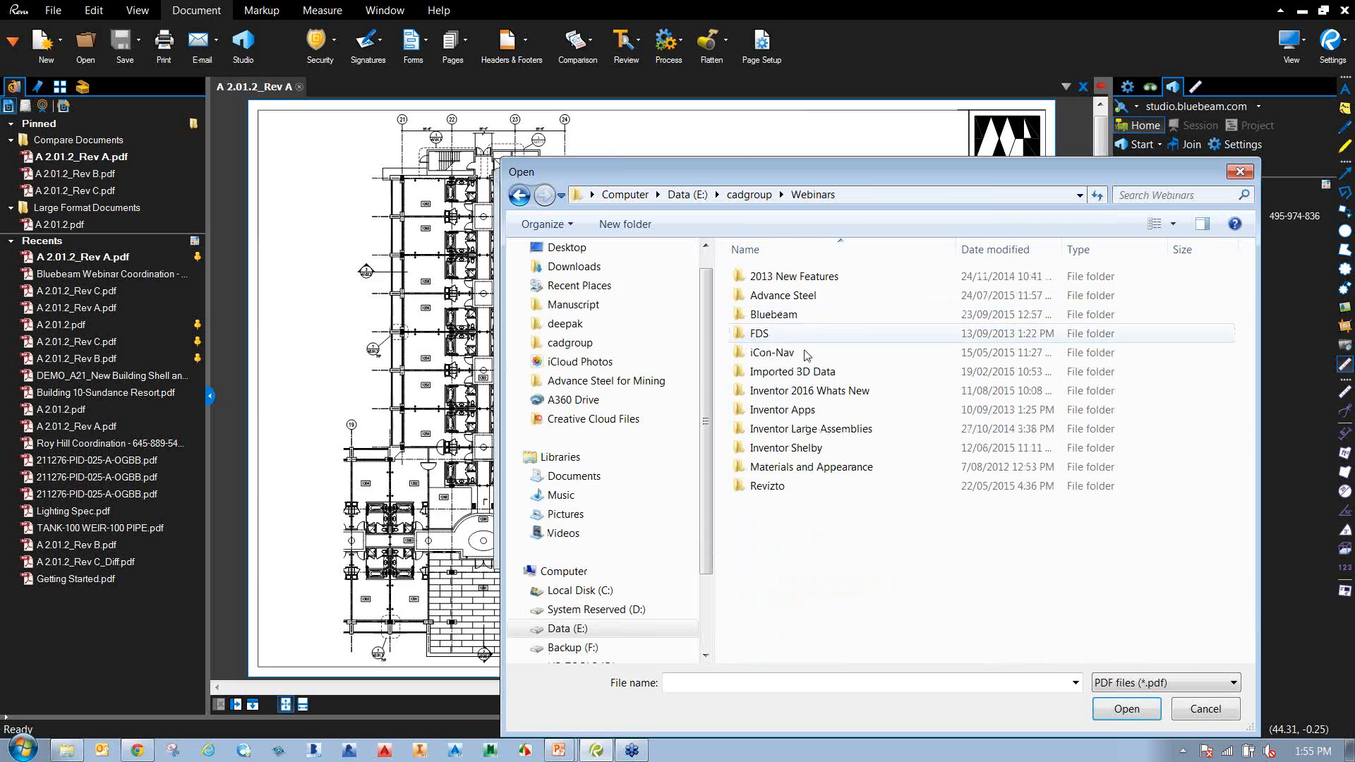
{"action": "double_click", "coordinate": [776, 311]}
{"action": "double_click", "coordinate": [876, 324]}
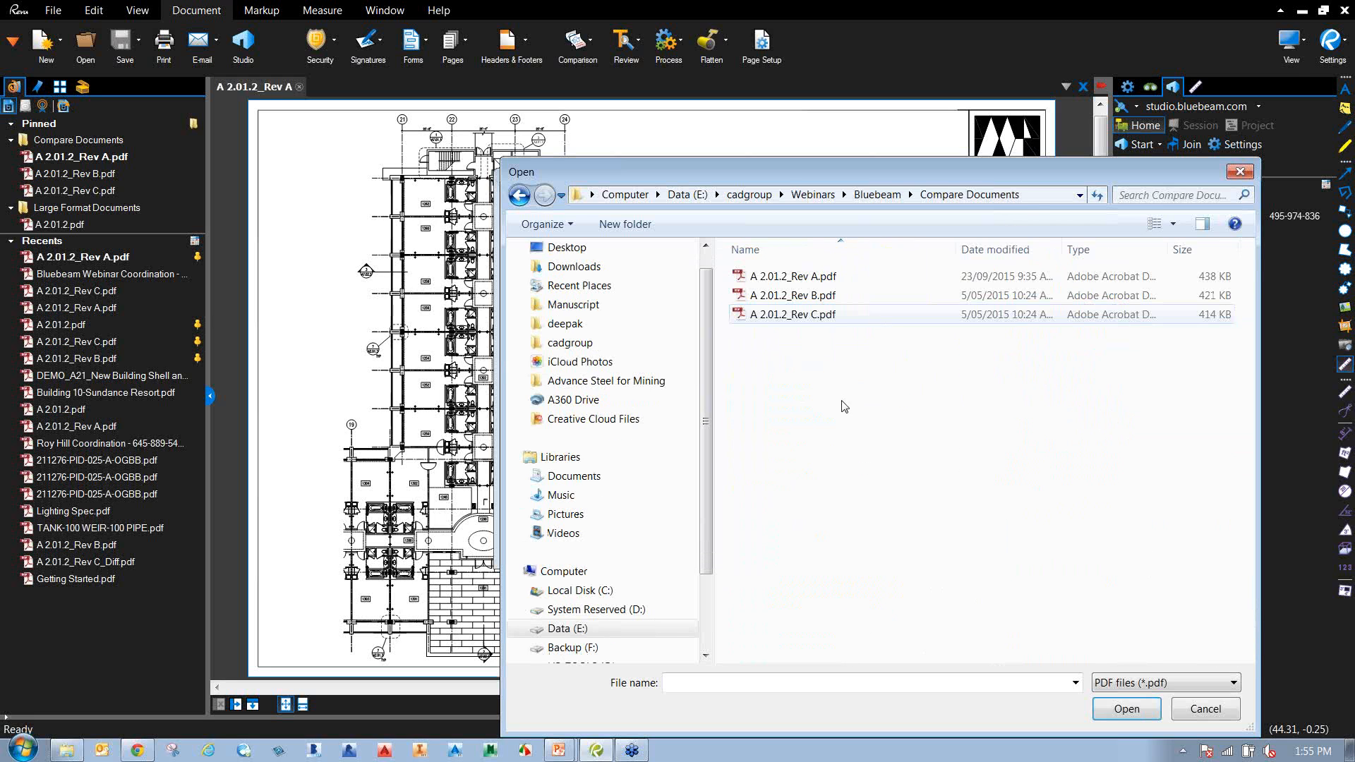
{"action": "double_click", "coordinate": [795, 315]}
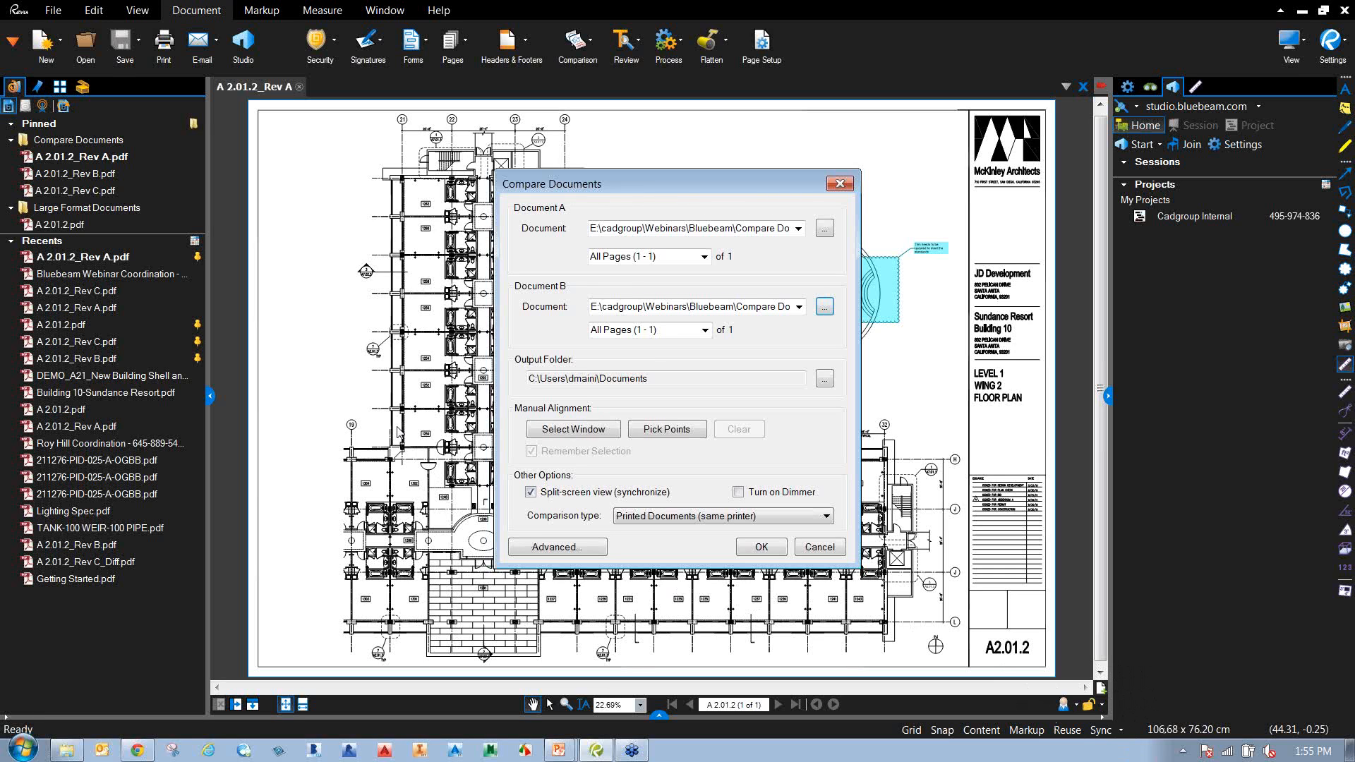
{"action": "left_click", "coordinate": [760, 548]}
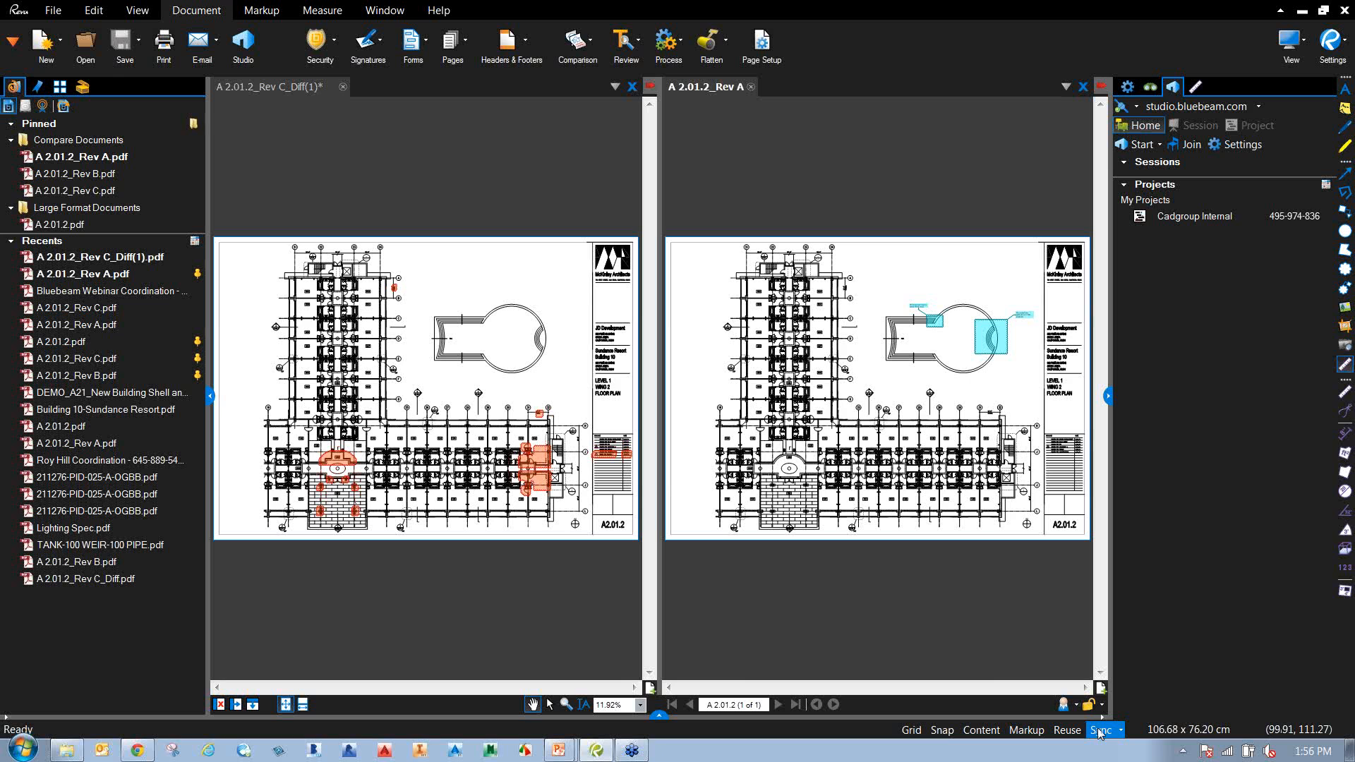
Zoom and pan the synchronized views over the changed entrance area and east wing.
{"action": "scroll", "coordinate": [340, 471], "scroll_direction": "up", "scroll_amount": 5}
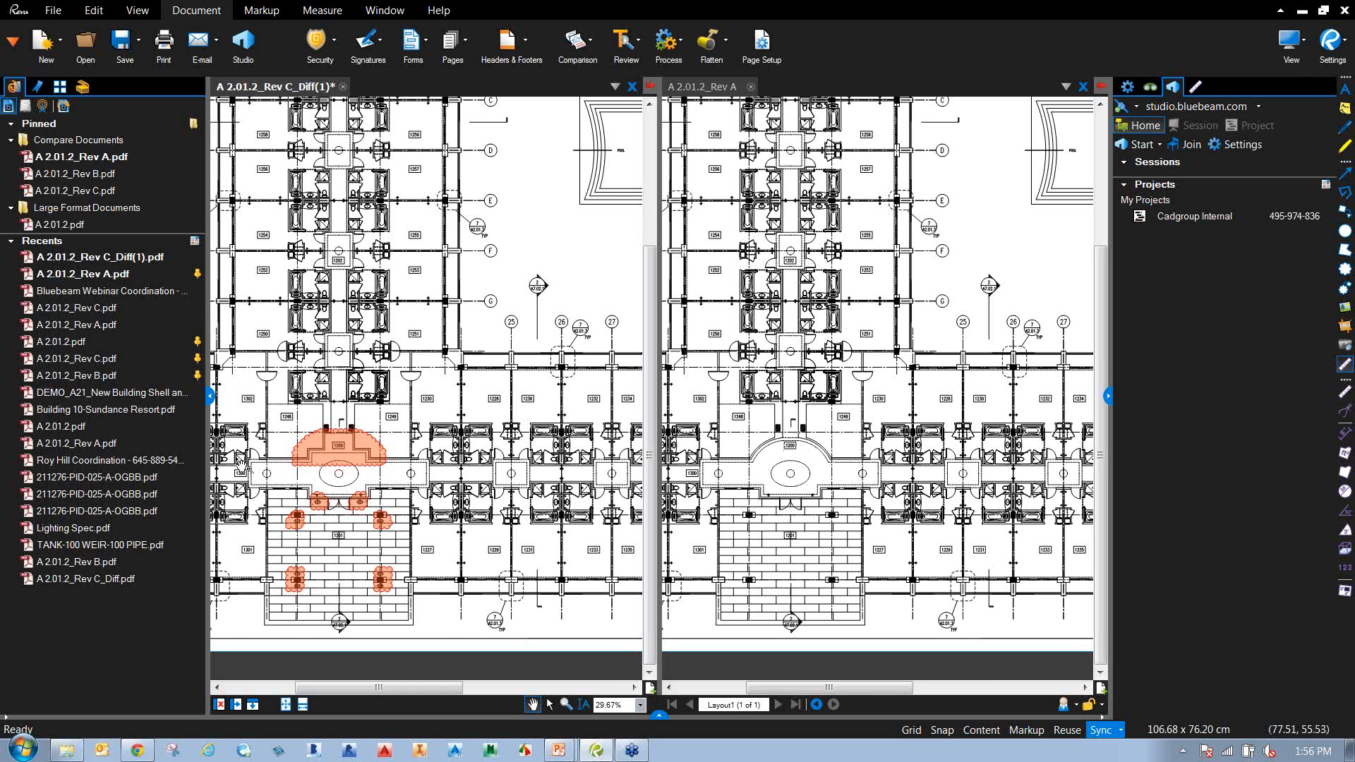
{"action": "scroll", "coordinate": [287, 470], "scroll_direction": "up", "scroll_amount": 2}
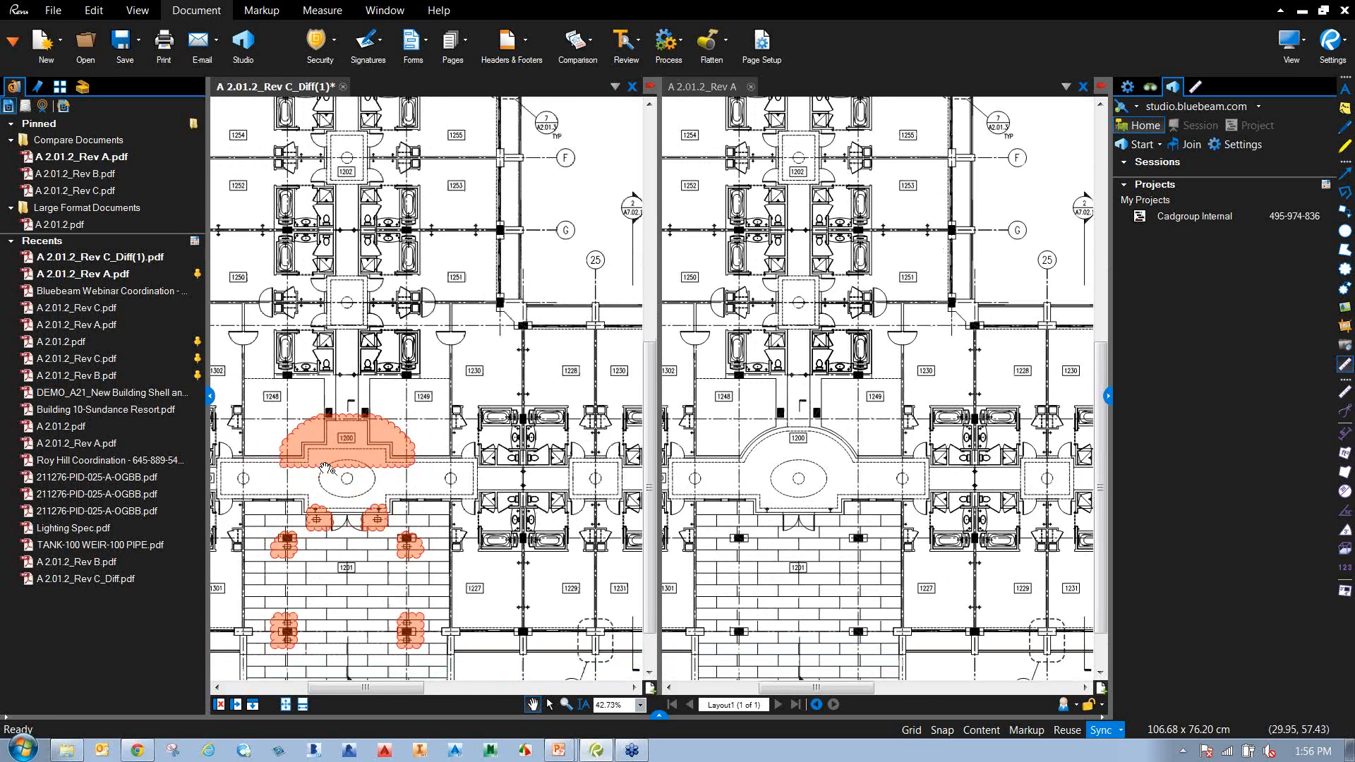
{"action": "left_click_drag", "start_coordinate": [350, 493], "coordinate": [393, 499]}
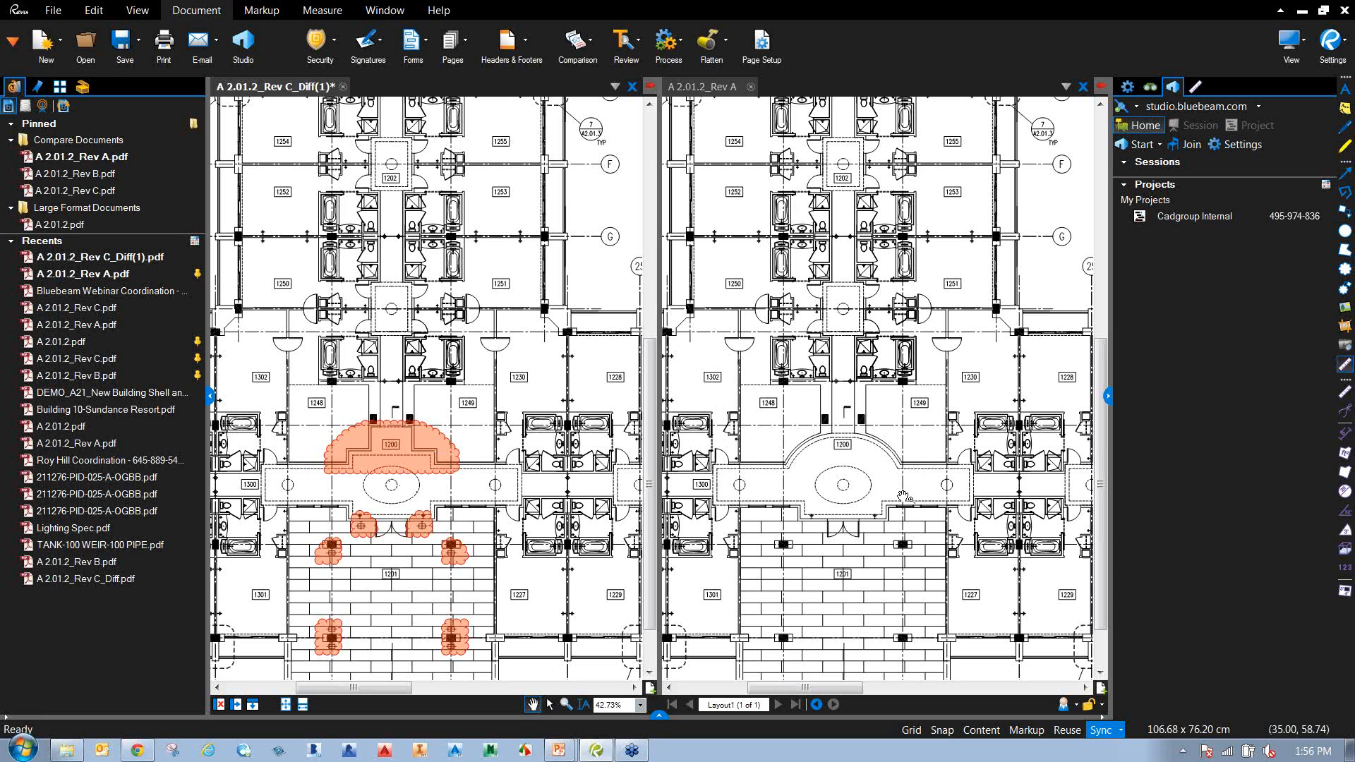
{"action": "scroll", "coordinate": [590, 514], "scroll_direction": "down", "scroll_amount": 2}
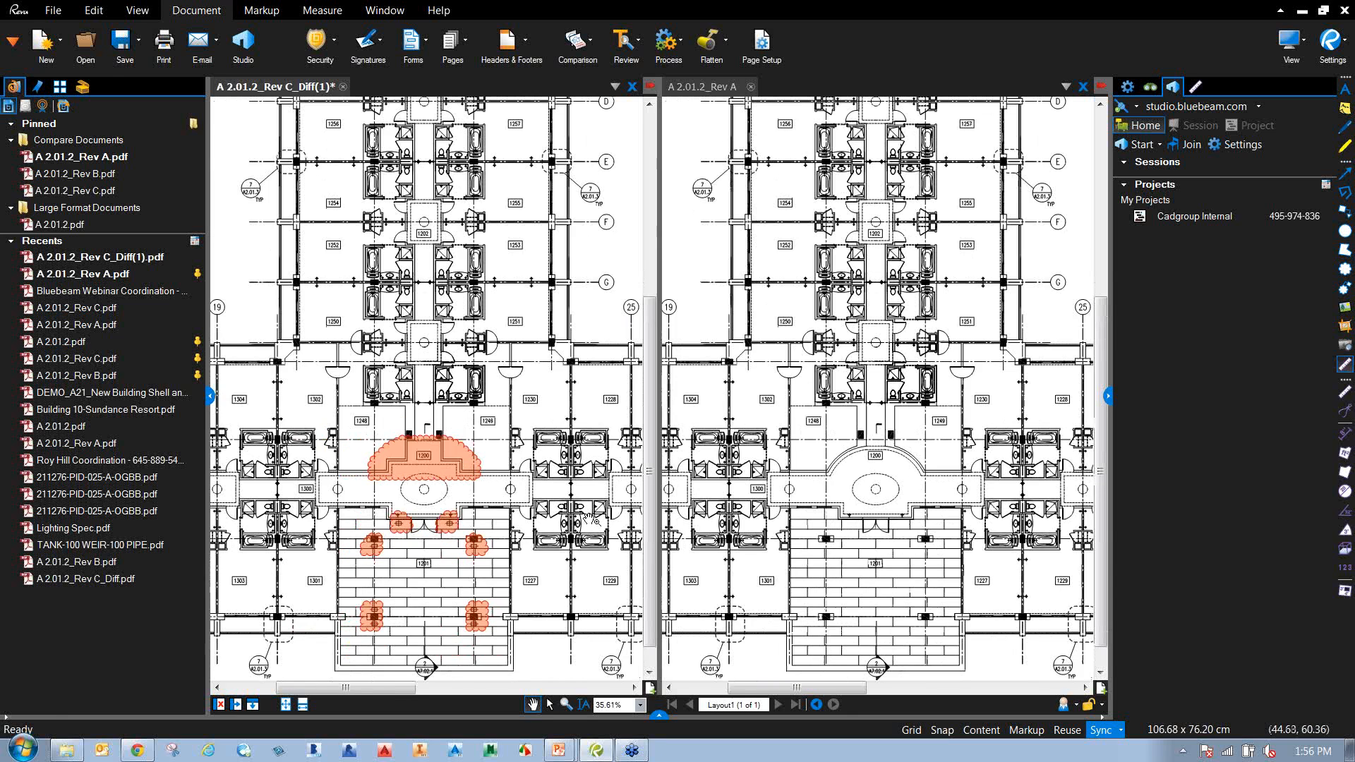
{"action": "left_click_drag", "start_coordinate": [590, 514], "coordinate": [216, 513]}
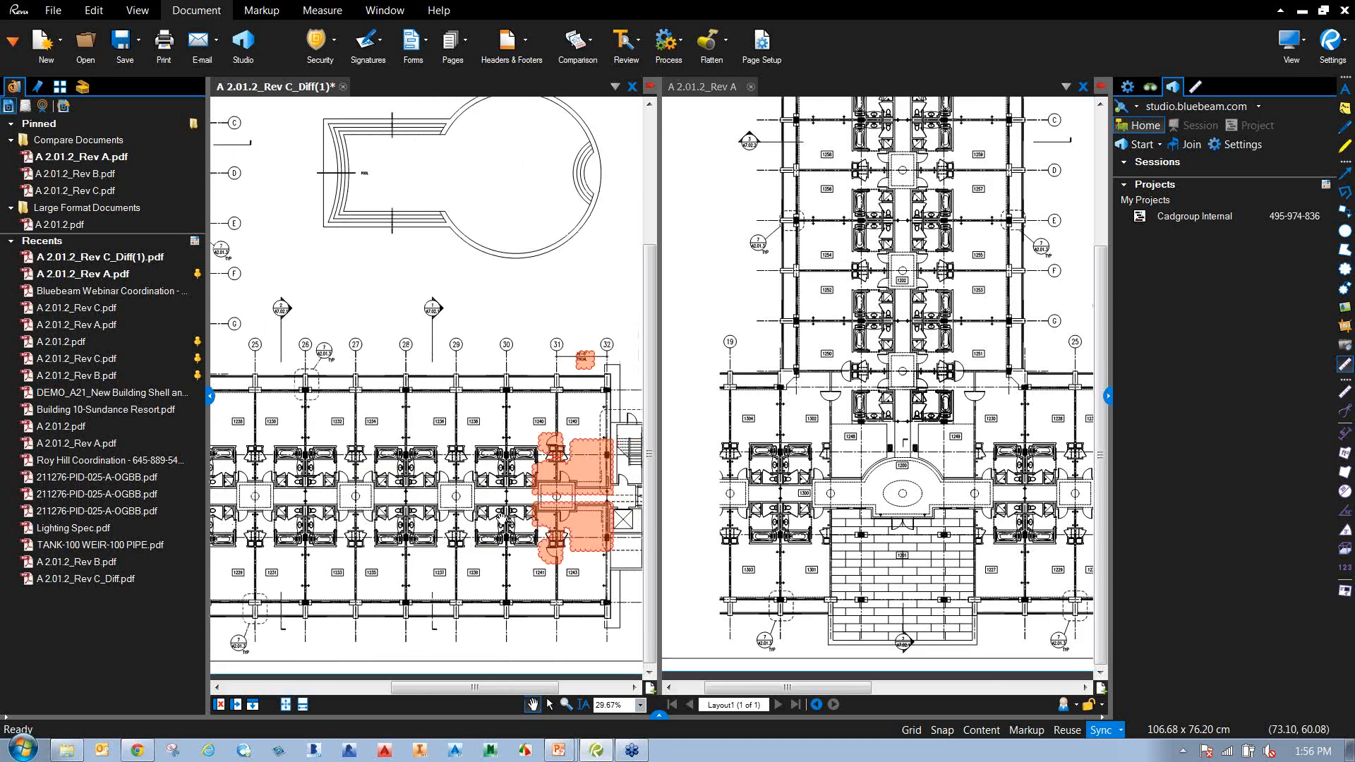
{"action": "scroll", "coordinate": [507, 492], "scroll_direction": "up", "scroll_amount": 3}
{"action": "scroll", "coordinate": [506, 492], "scroll_direction": "up", "scroll_amount": 1}
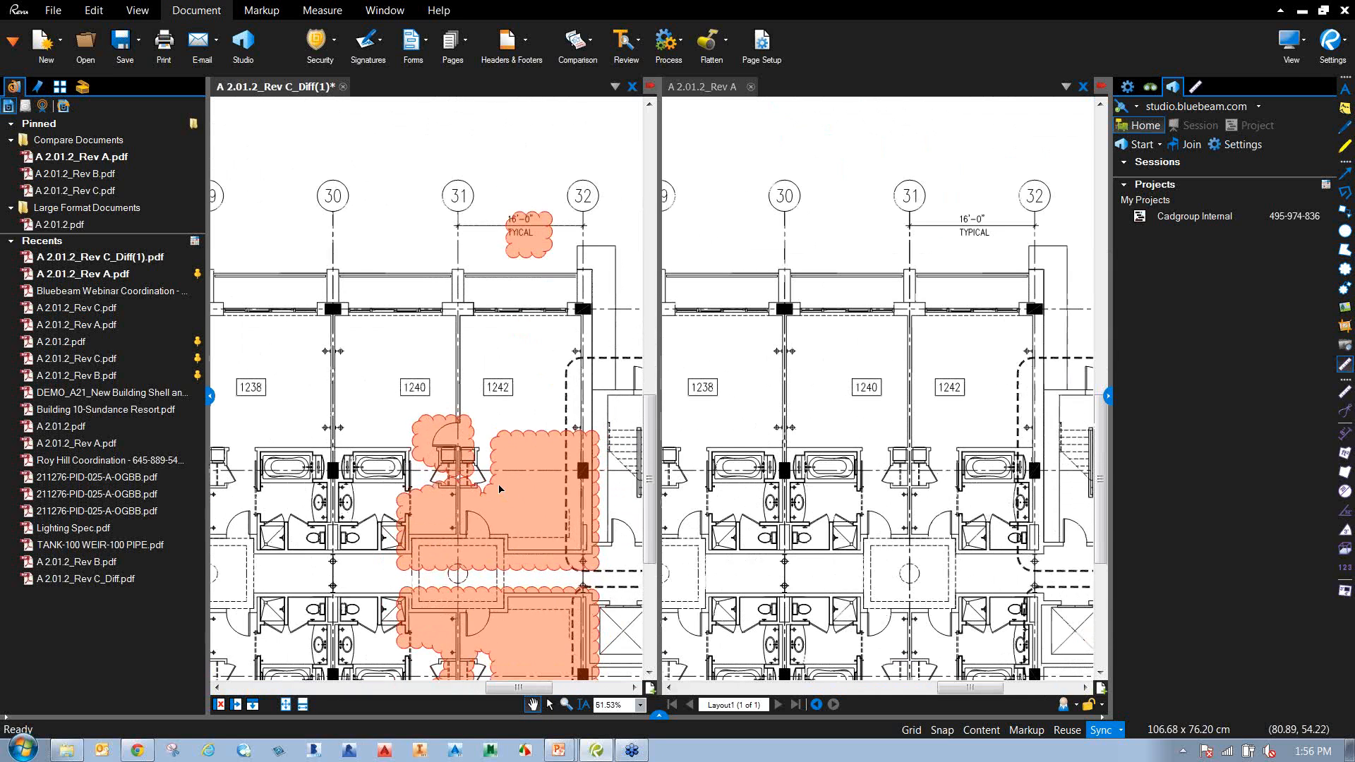
{"action": "scroll", "coordinate": [494, 494], "scroll_direction": "up", "scroll_amount": 2}
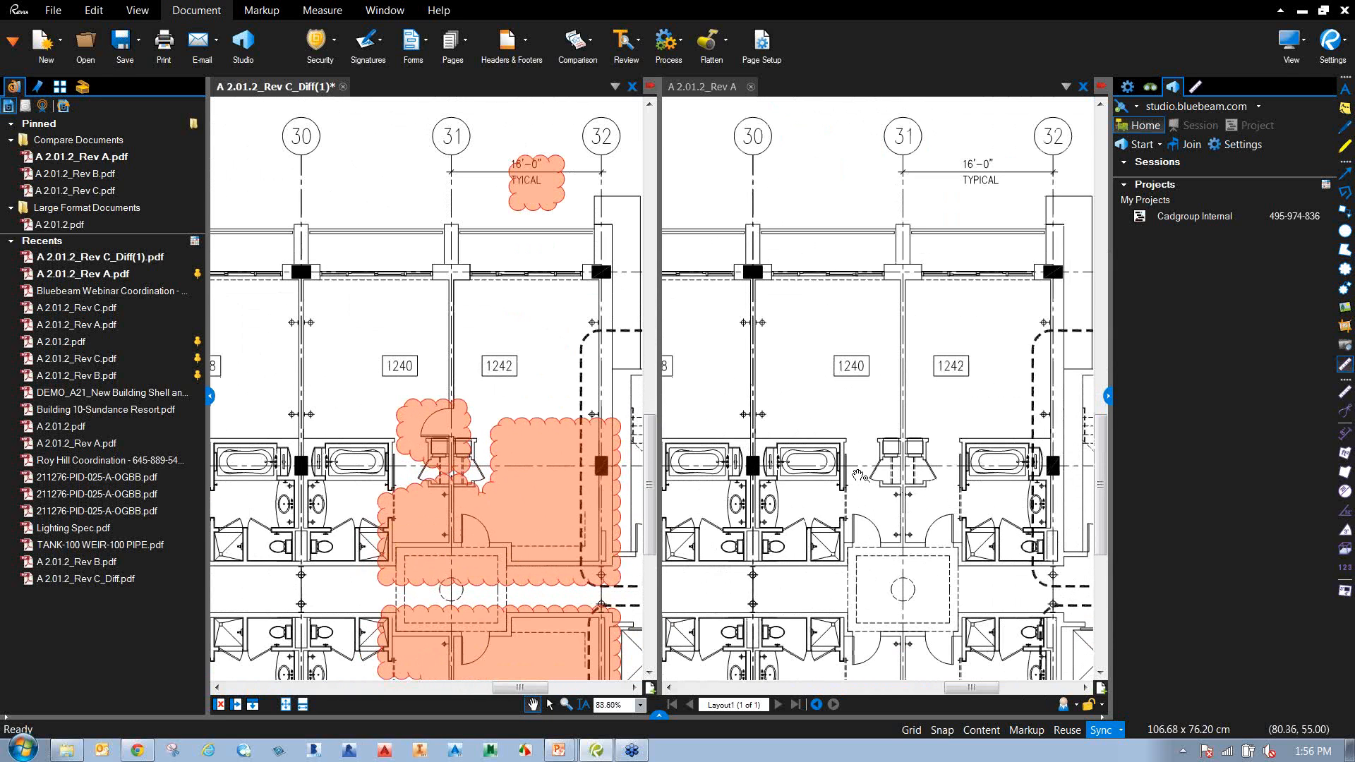
{"action": "scroll", "coordinate": [789, 455], "scroll_direction": "down", "scroll_amount": 1}
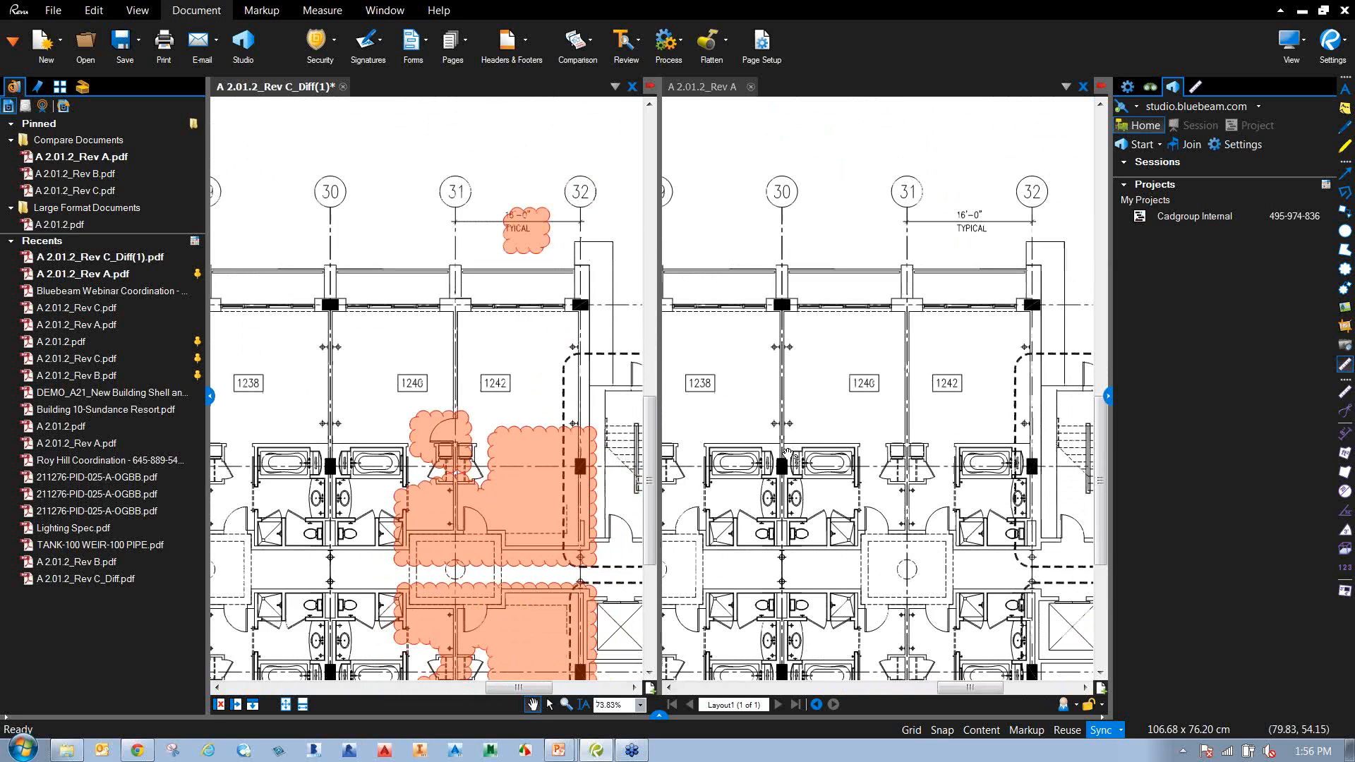
{"action": "scroll", "coordinate": [786, 452], "scroll_direction": "down", "scroll_amount": 1}
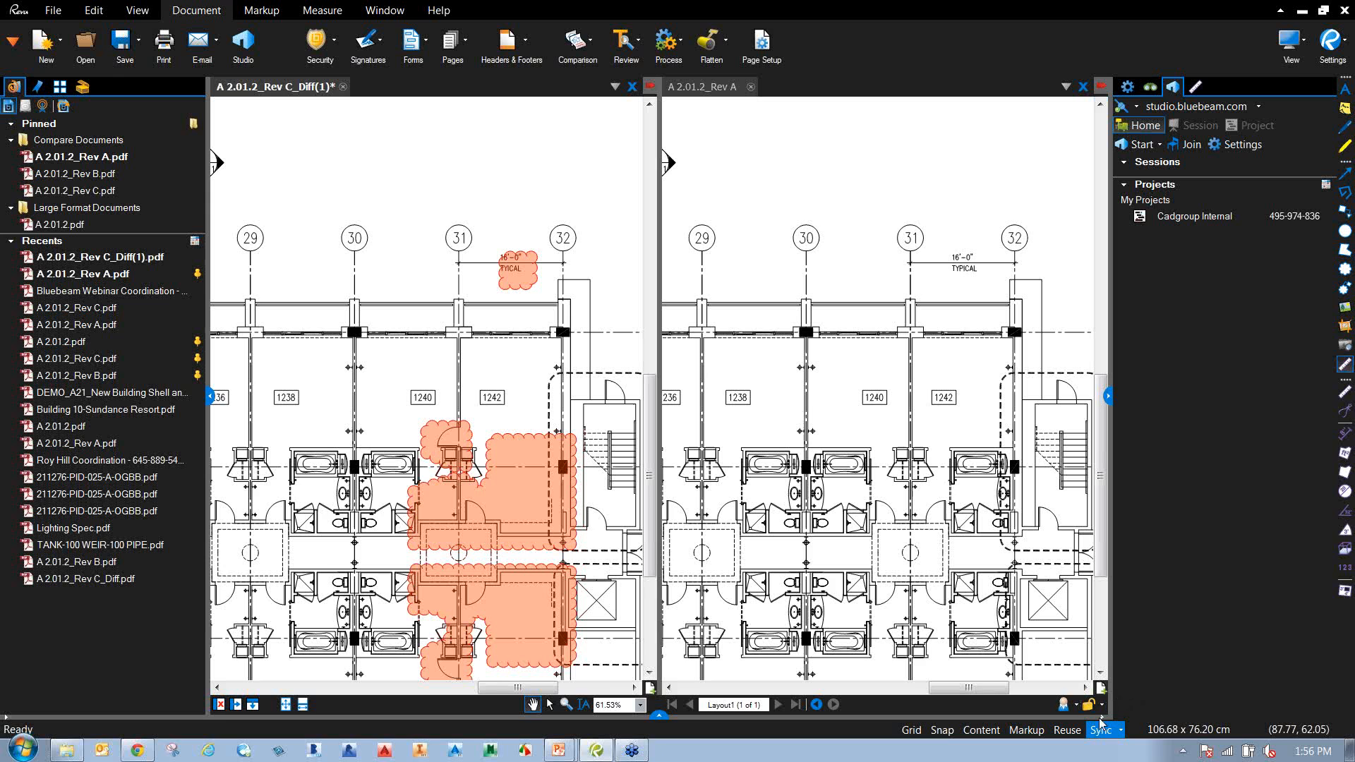
{"action": "scroll", "coordinate": [458, 458], "scroll_direction": "up", "scroll_amount": 5}
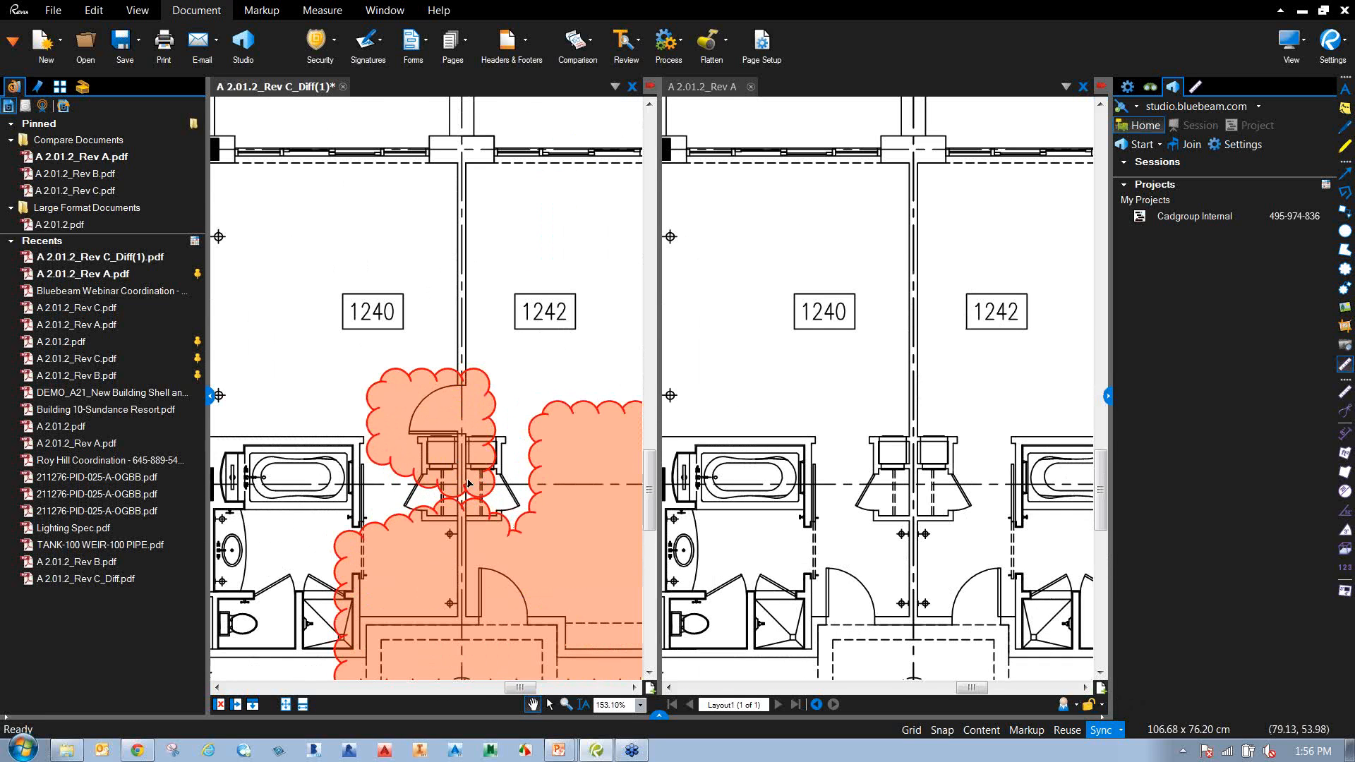
Inspect the clouded stairwell and rooms 1240–1243 near grid lines 31–32.
{"action": "left_click", "coordinate": [882, 492]}
{"action": "scroll", "coordinate": [393, 578], "scroll_direction": "down", "scroll_amount": 2}
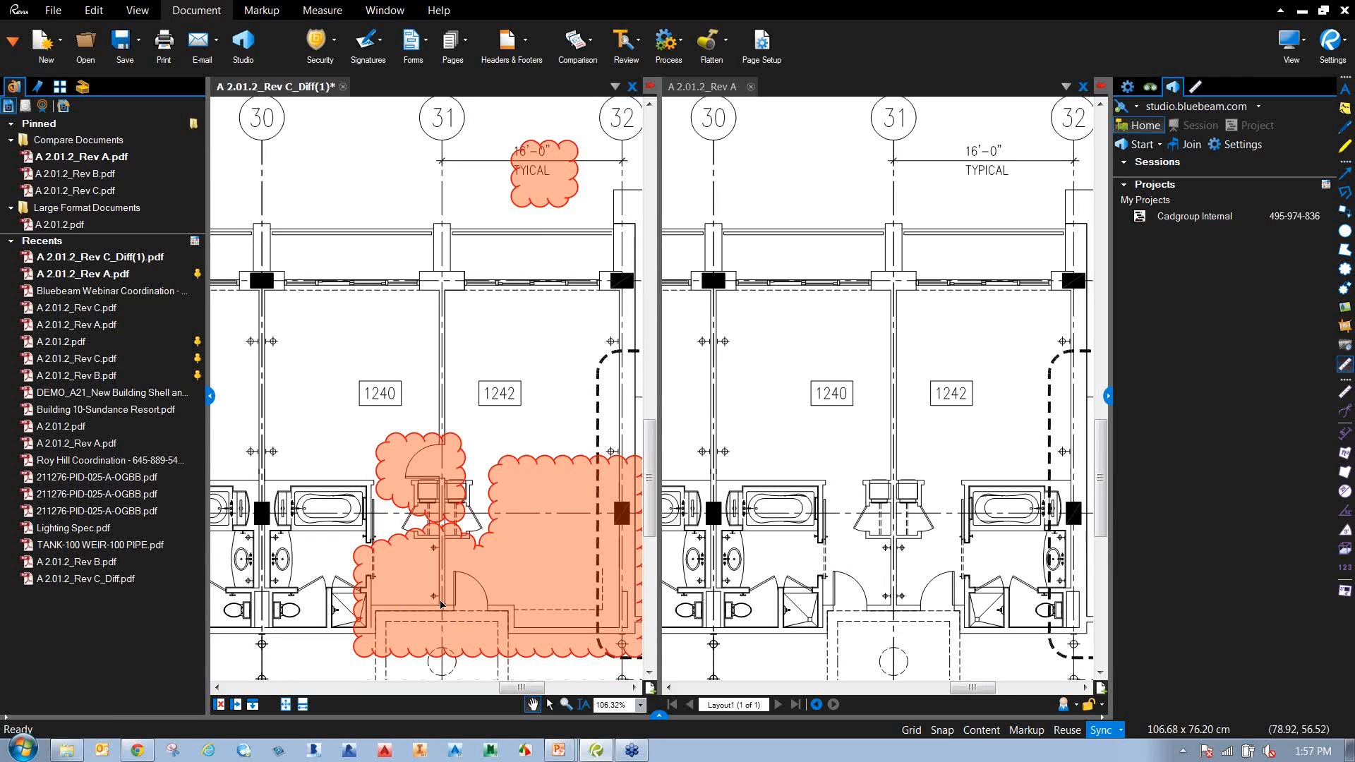
{"action": "left_click", "coordinate": [843, 595]}
{"action": "left_click", "coordinate": [432, 607]}
{"action": "scroll", "coordinate": [437, 605], "scroll_direction": "down", "scroll_amount": 1}
{"action": "left_click_drag", "start_coordinate": [551, 589], "coordinate": [462, 546]}
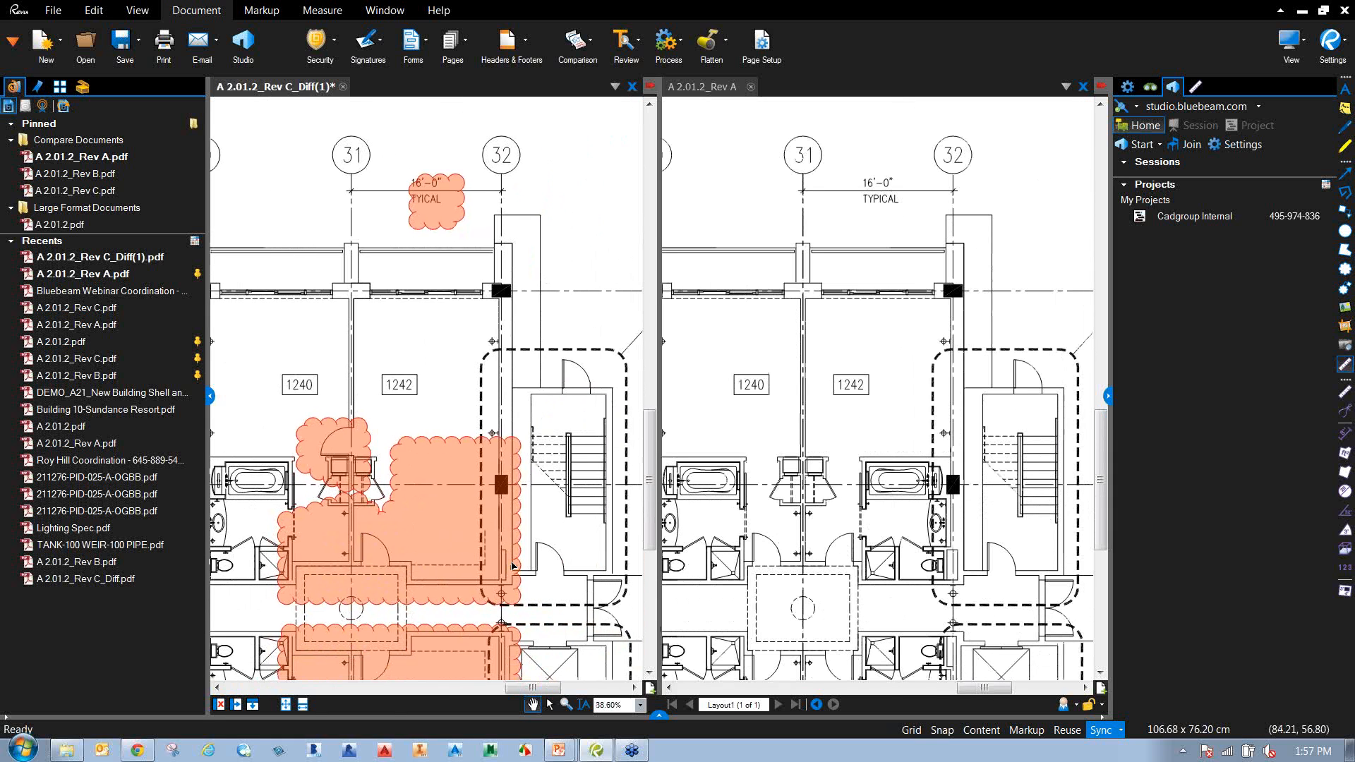
{"action": "key", "text": "ctrl"}
{"action": "key", "text": "ctrl"}
{"action": "left_click_drag", "start_coordinate": [409, 598], "coordinate": [468, 397]}
{"action": "key", "text": "ctrl"}
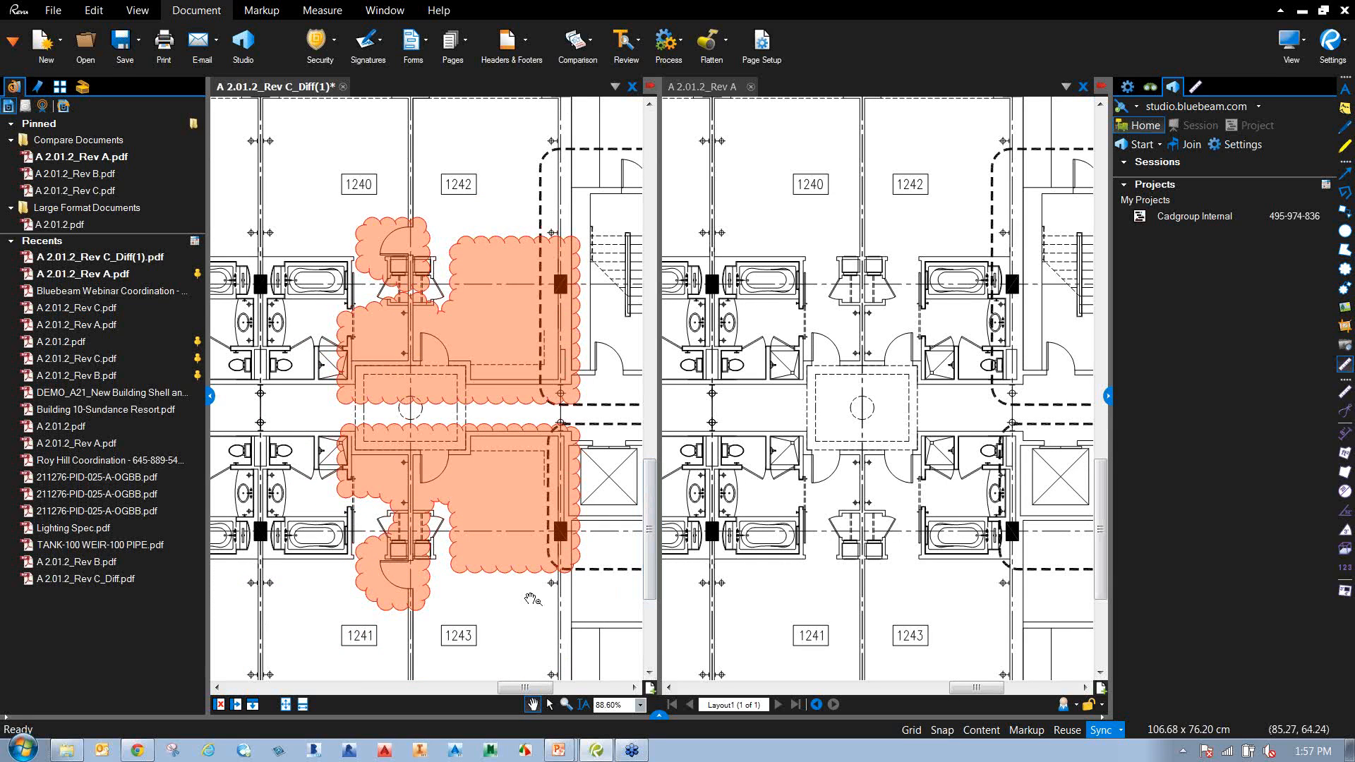
{"action": "scroll", "coordinate": [457, 547], "scroll_direction": "down", "scroll_amount": 3}
{"action": "scroll", "coordinate": [459, 550], "scroll_direction": "down", "scroll_amount": 1}
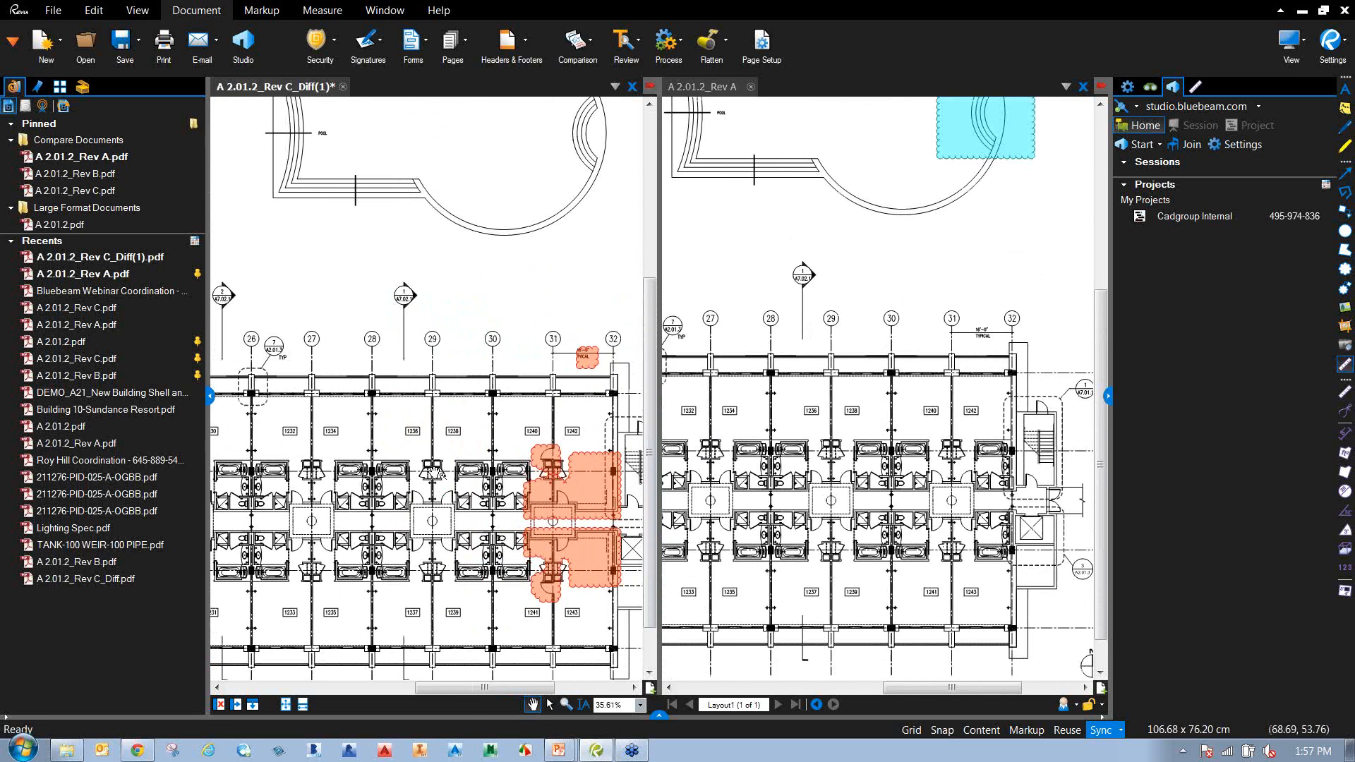
Close the comparison result without saving and show the whole Rev A sheet.
{"action": "left_click", "coordinate": [343, 87]}
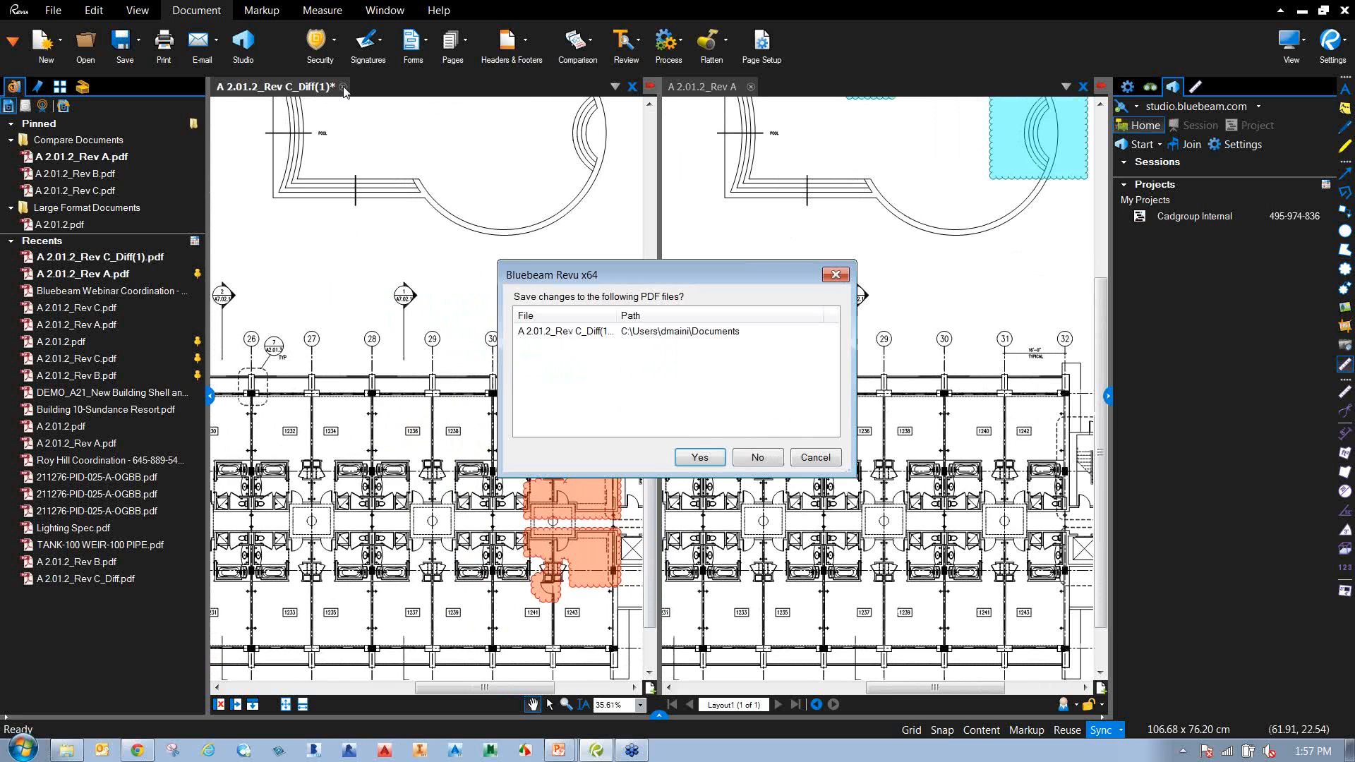
{"action": "left_click", "coordinate": [761, 459]}
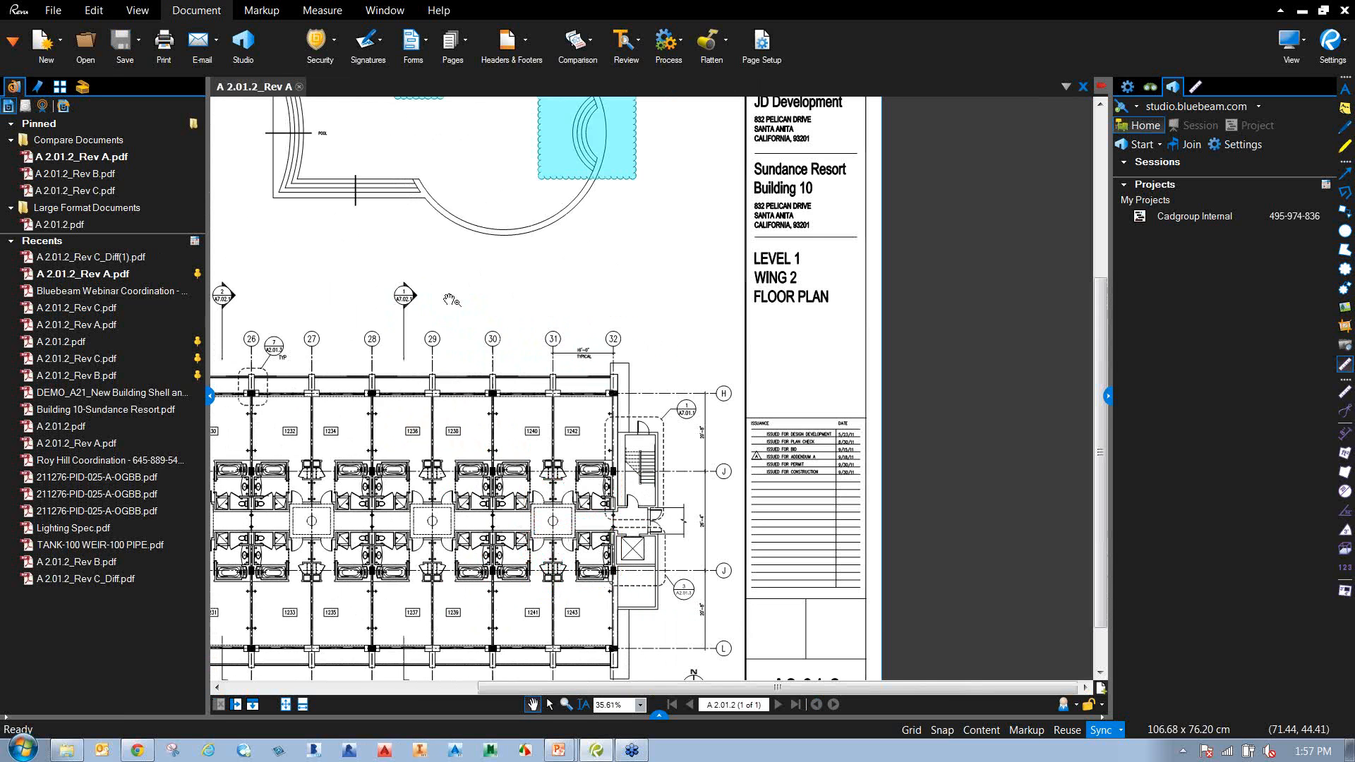
{"action": "left_click_drag", "start_coordinate": [402, 299], "coordinate": [657, 413]}
{"action": "scroll", "coordinate": [617, 410], "scroll_direction": "down", "scroll_amount": 1}
Overlay A 2.01.2_Rev C.pdf onto Rev A as a green layer via Overlay Pages.
{"action": "left_click", "coordinate": [594, 49]}
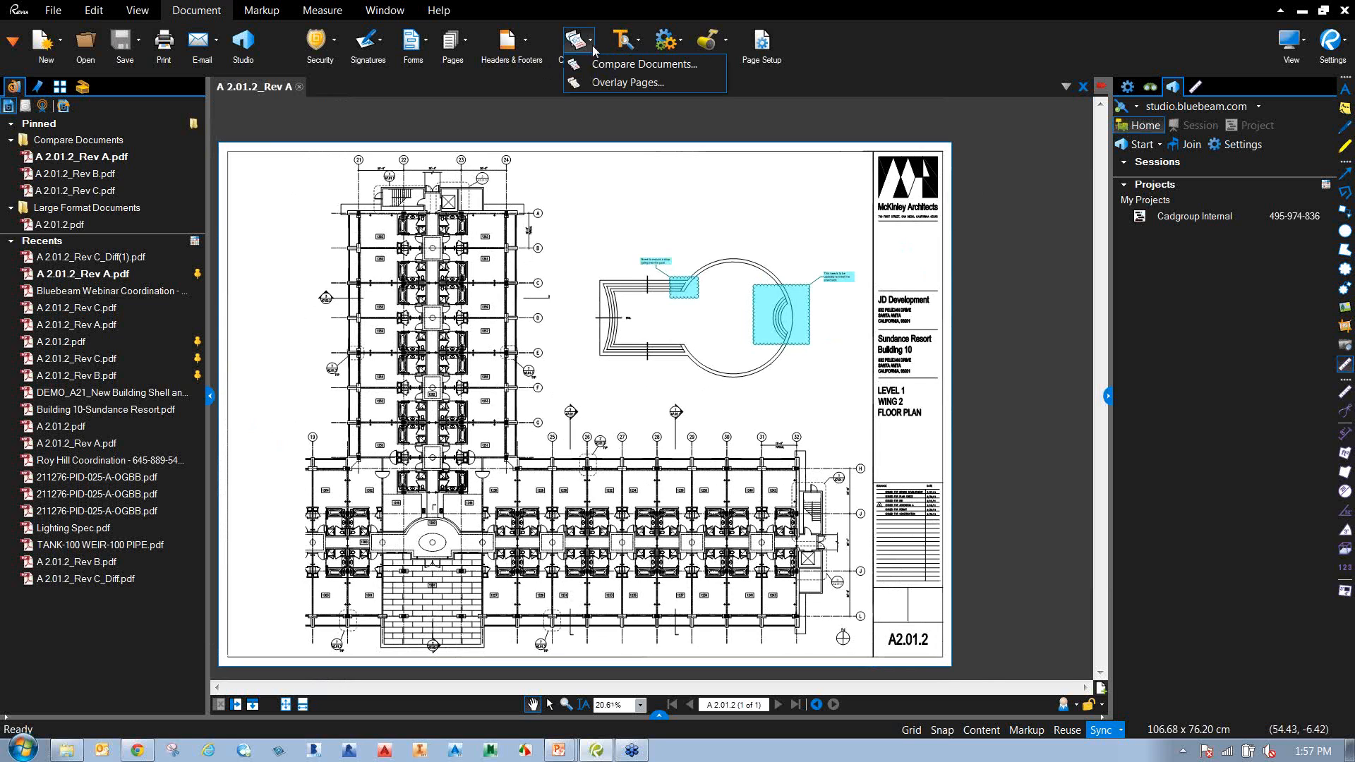
{"action": "left_click", "coordinate": [615, 82]}
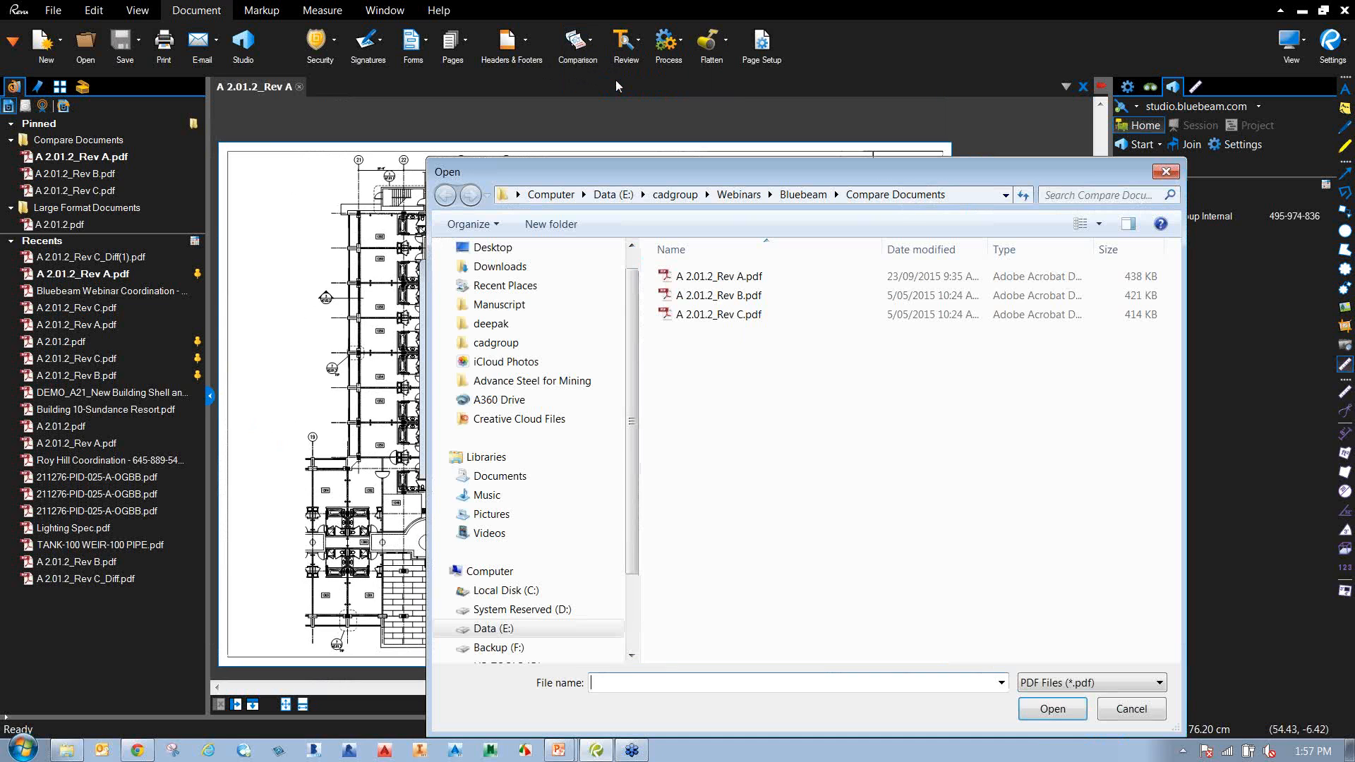
{"action": "double_click", "coordinate": [726, 309]}
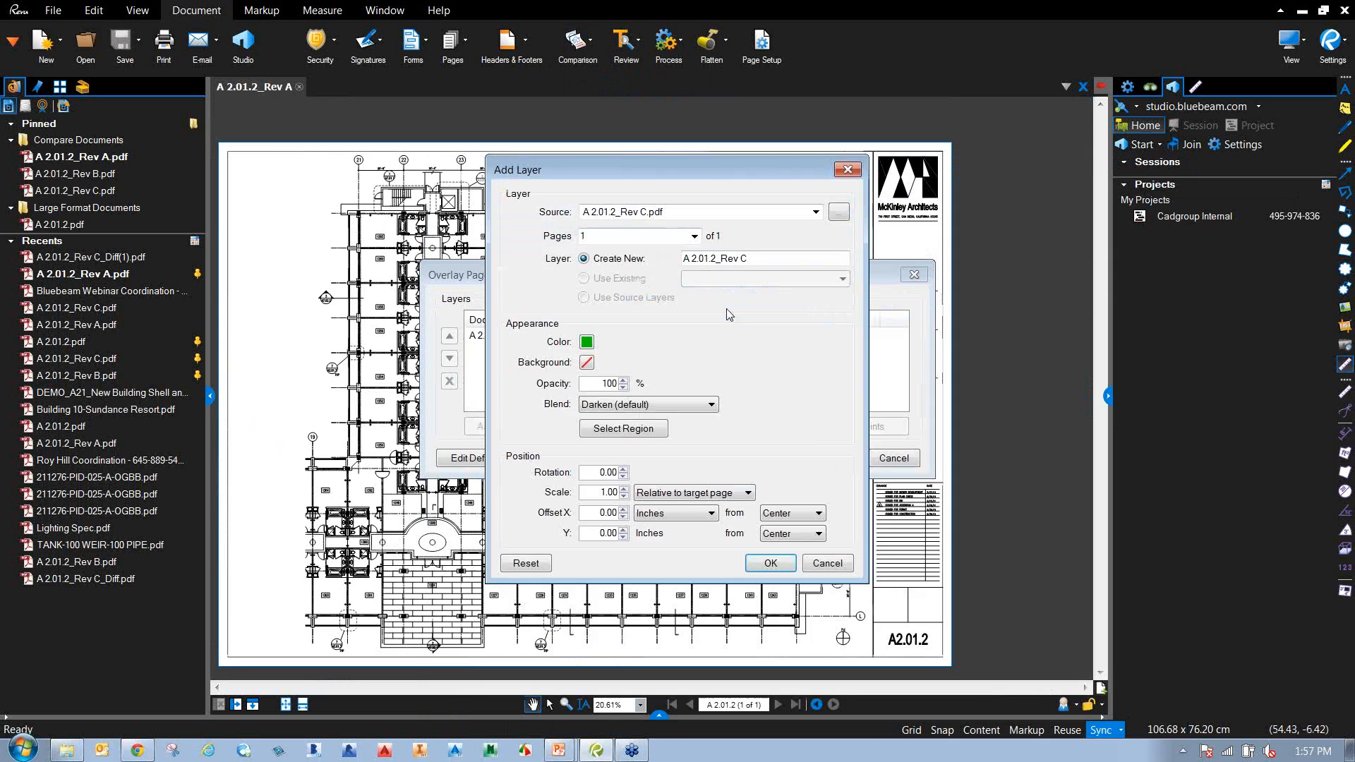
{"action": "left_click_drag", "start_coordinate": [667, 167], "coordinate": [741, 145]}
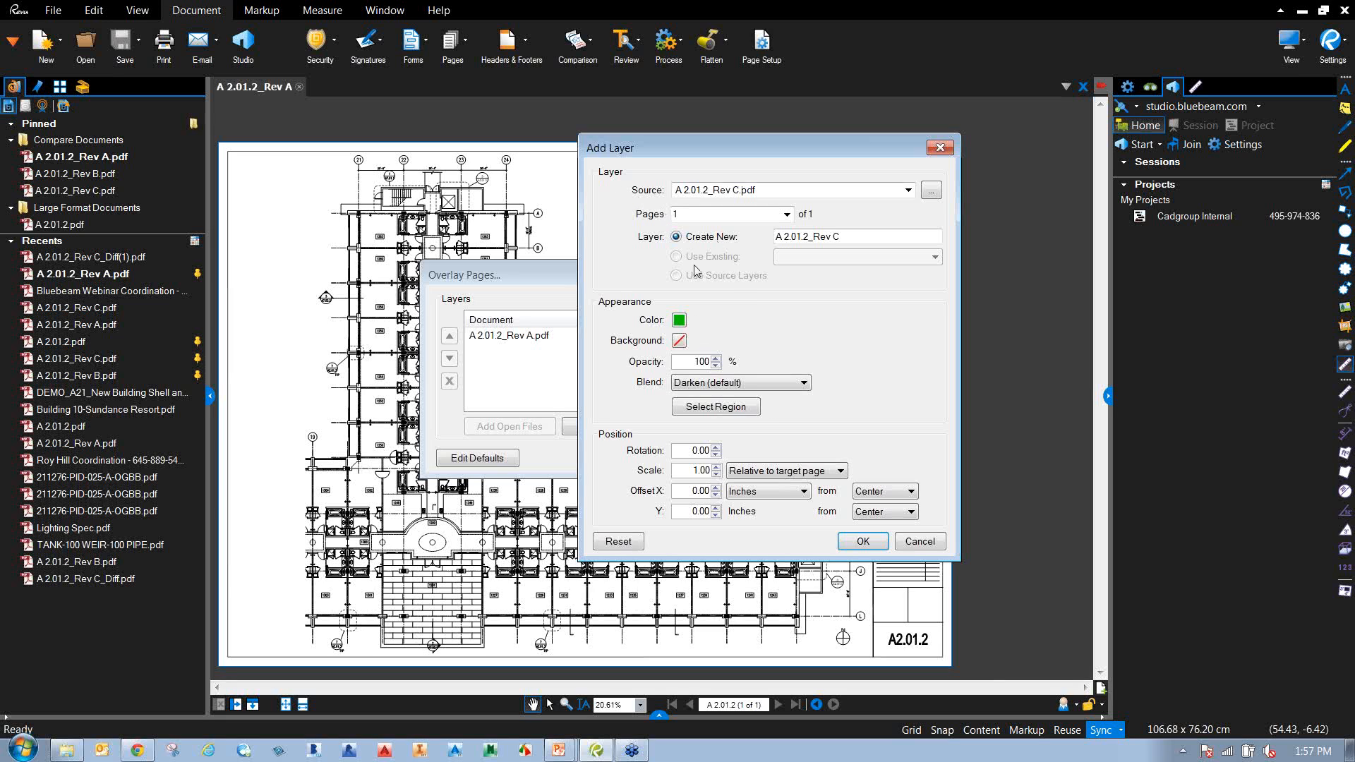
{"action": "left_click", "coordinate": [862, 542]}
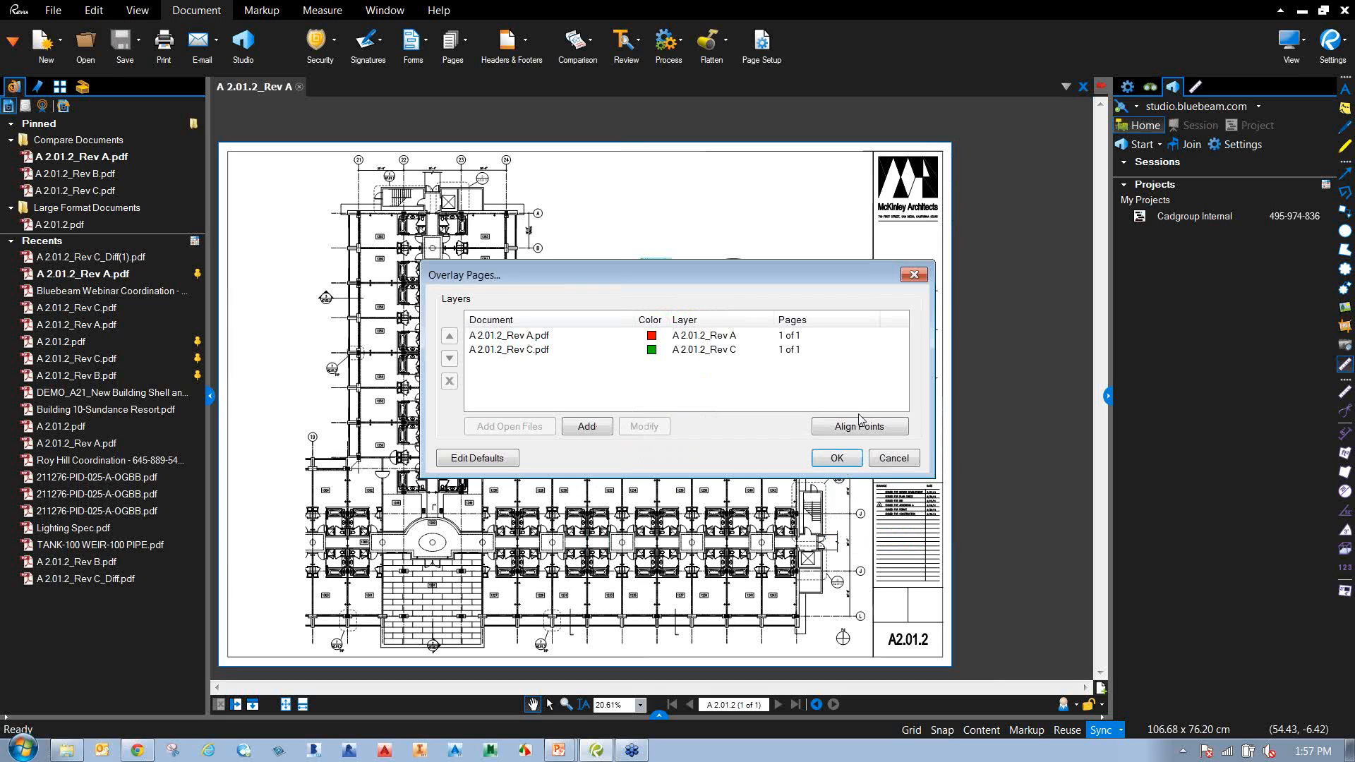
{"action": "left_click", "coordinate": [838, 460]}
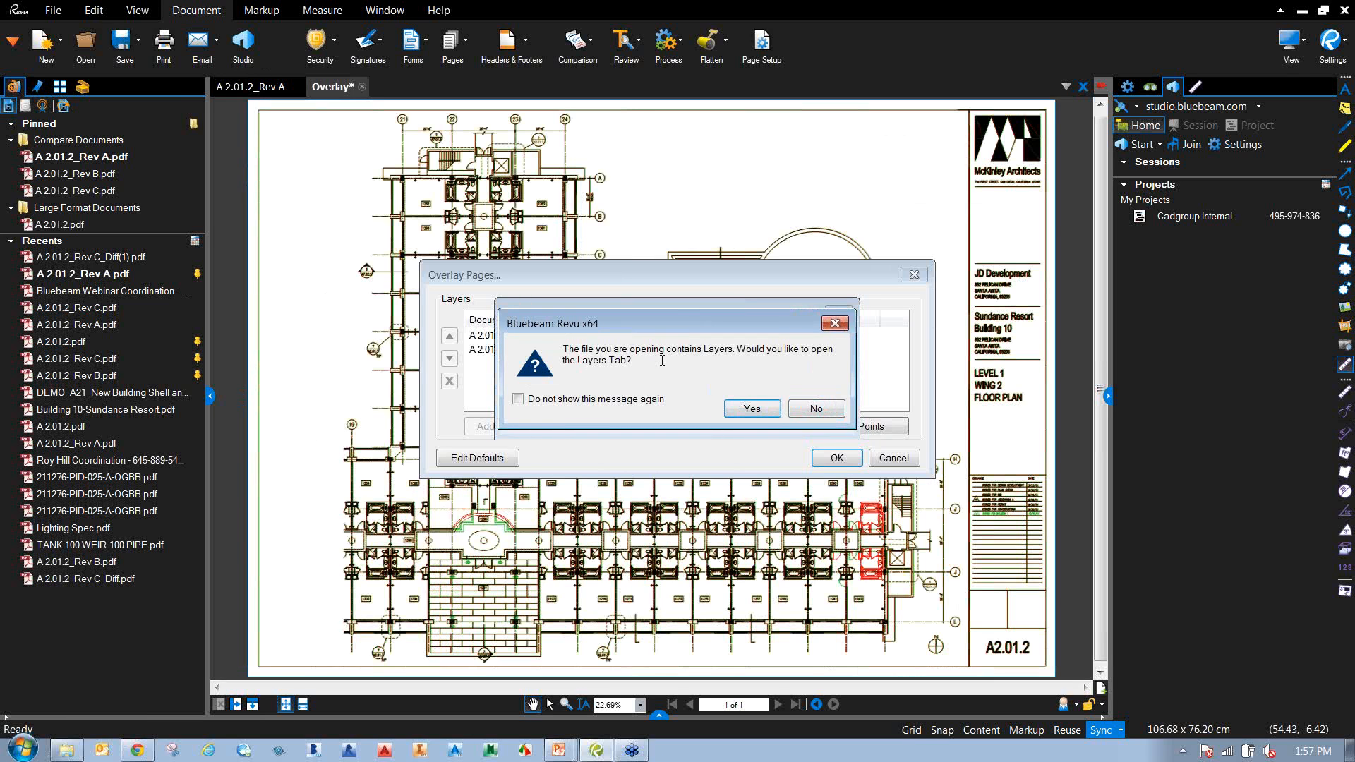
Open the overlay's Layers list and toggle the A 2.01.2_Rev C layer off and on twice.
{"action": "left_click", "coordinate": [752, 409]}
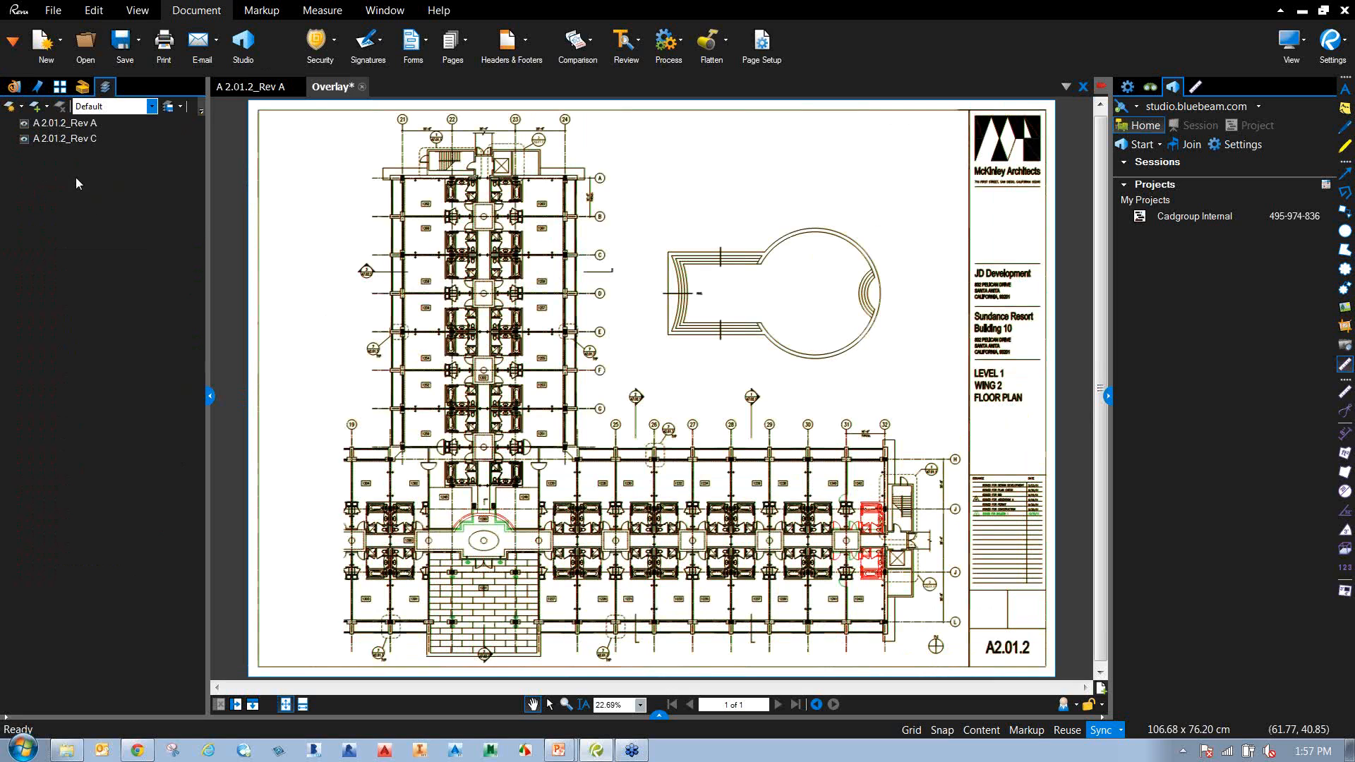
{"action": "scroll", "coordinate": [875, 585], "scroll_direction": "up", "scroll_amount": 5}
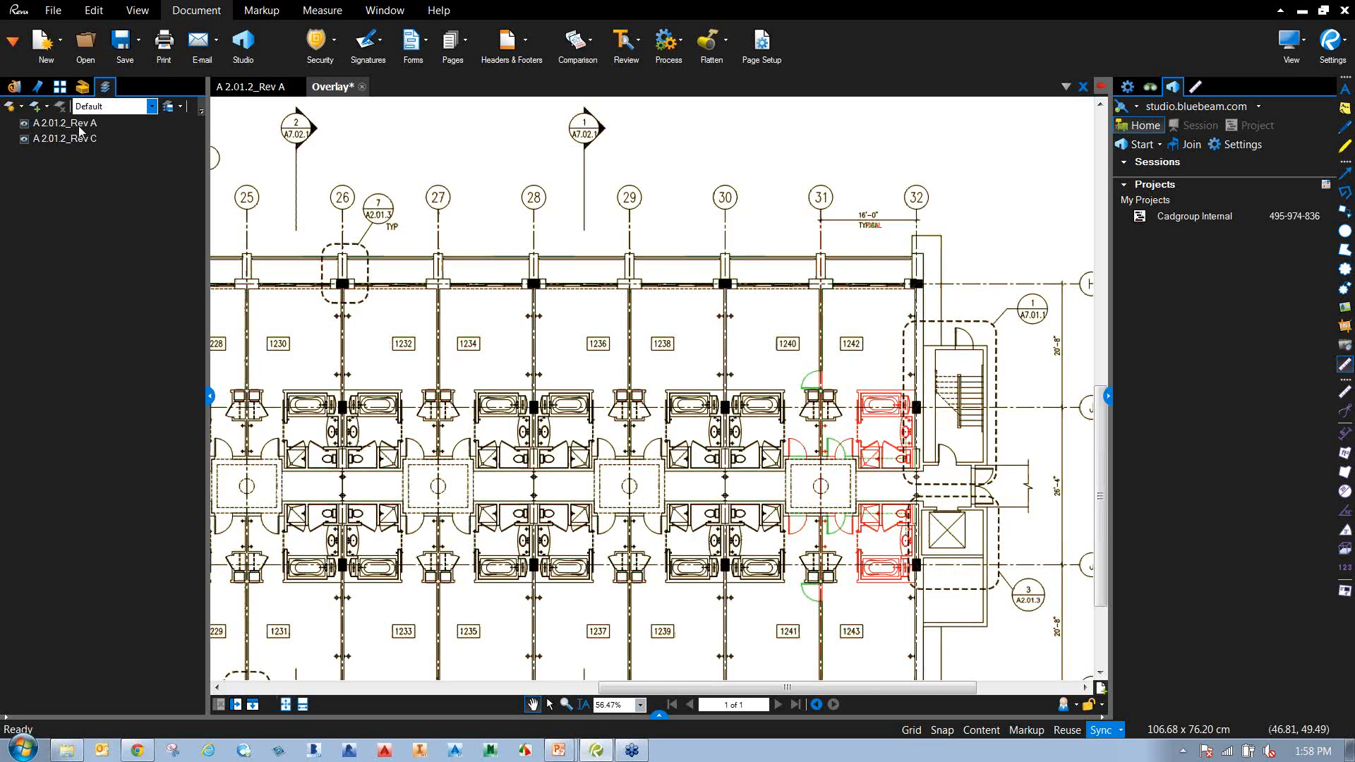
{"action": "left_click", "coordinate": [25, 139]}
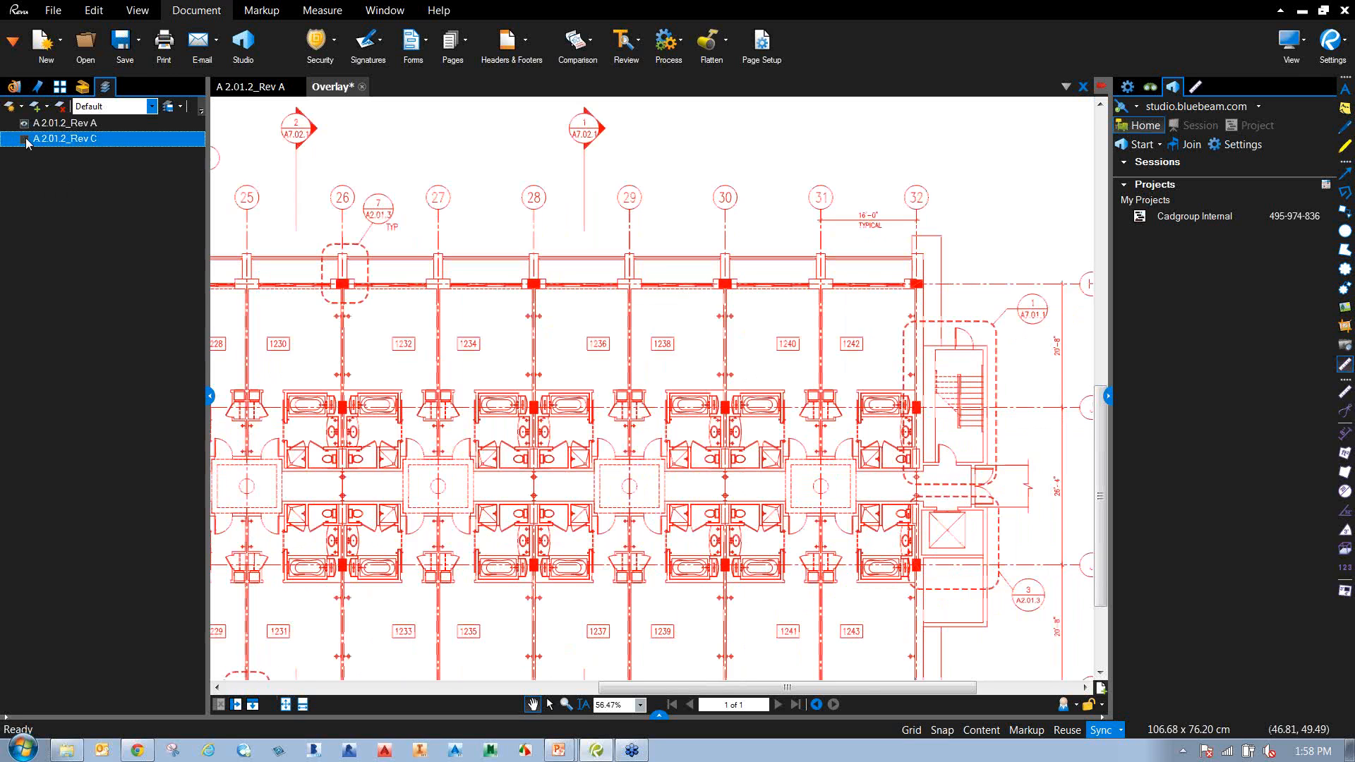
{"action": "left_click", "coordinate": [25, 139]}
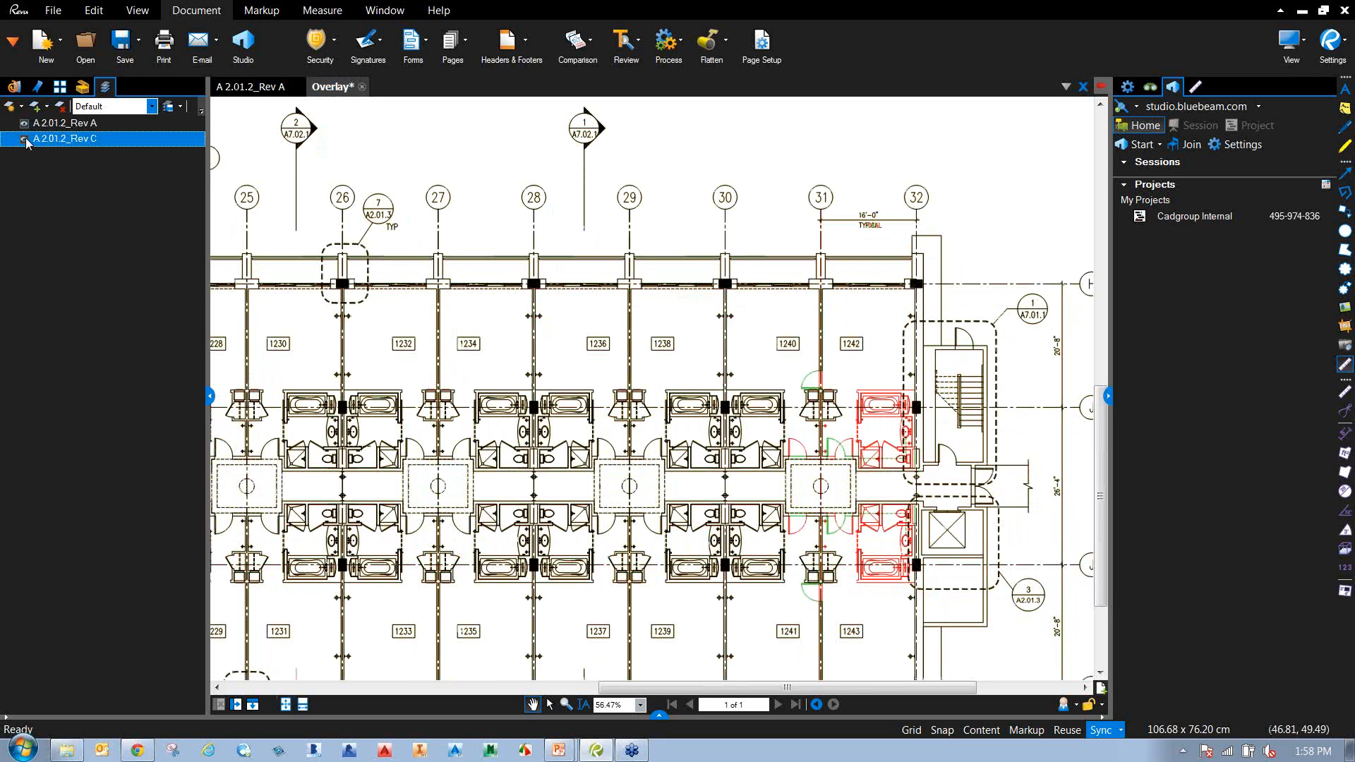
{"action": "left_click", "coordinate": [25, 139]}
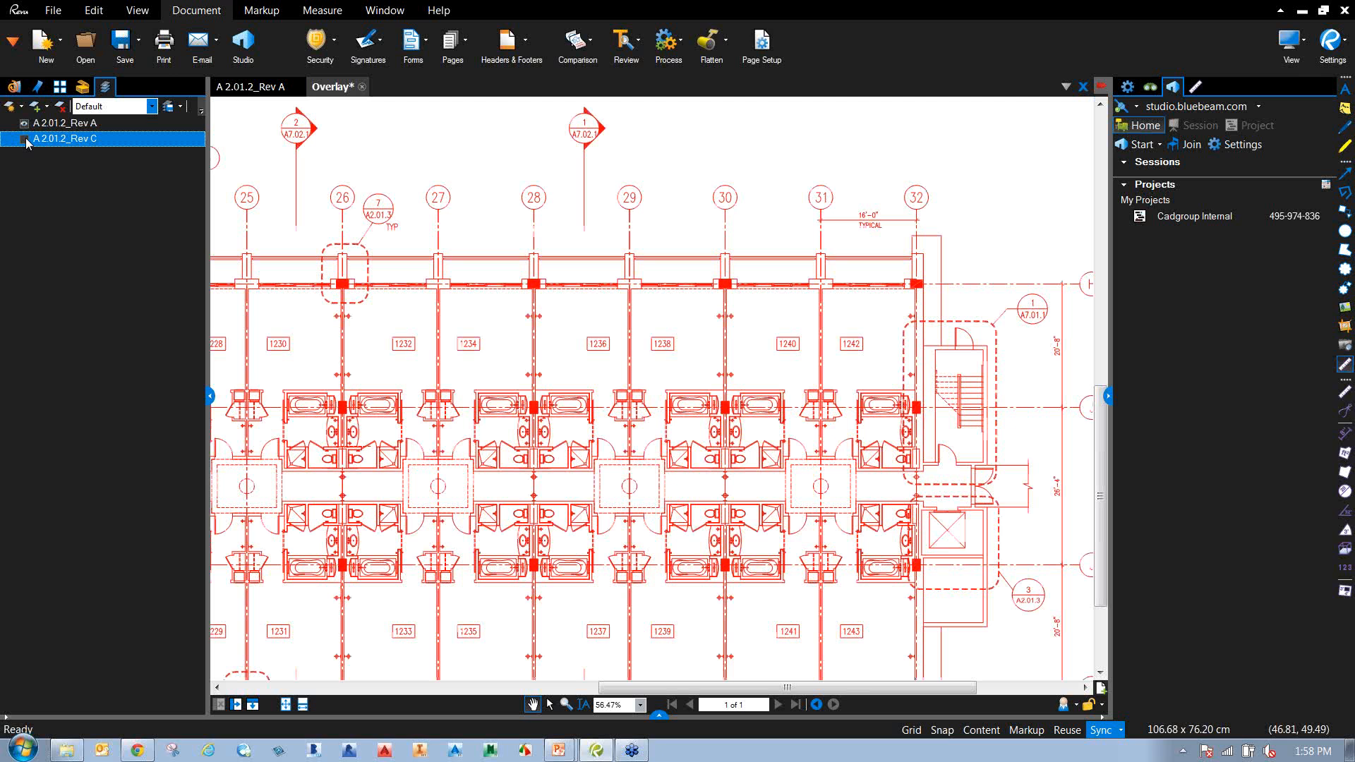
{"action": "left_click", "coordinate": [25, 139]}
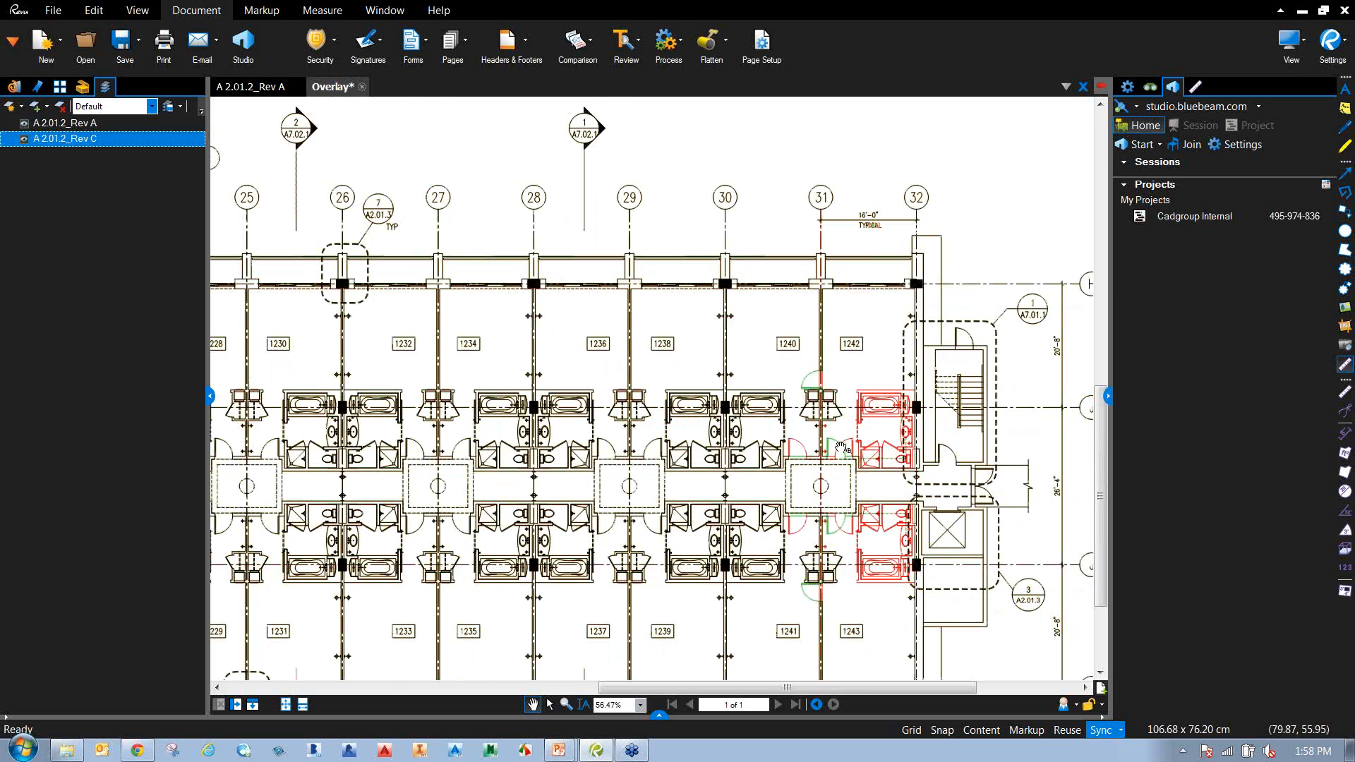
Zoom and pan across the overlaid floor plan and reopen the comparison options.
{"action": "scroll", "coordinate": [840, 448], "scroll_direction": "up", "scroll_amount": 3}
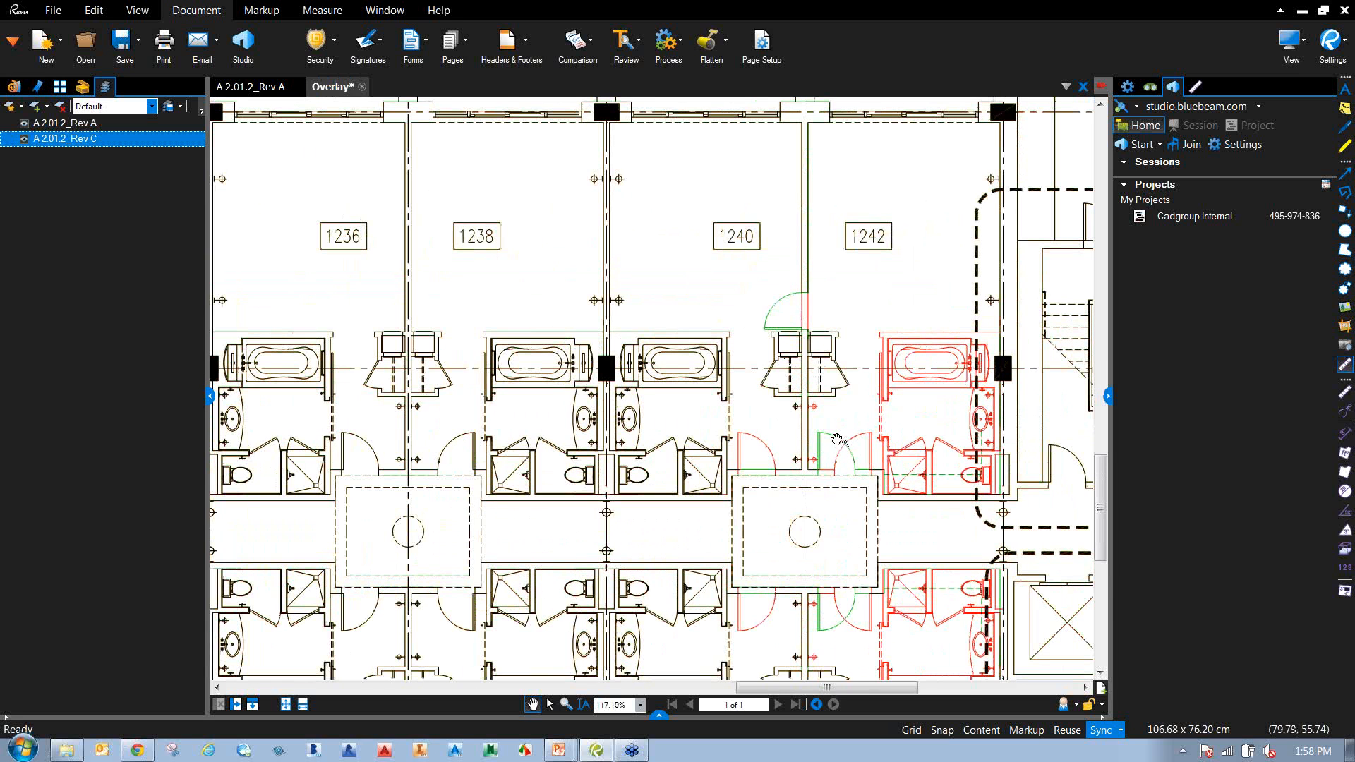
{"action": "scroll", "coordinate": [959, 459], "scroll_direction": "down", "scroll_amount": 5}
{"action": "scroll", "coordinate": [728, 475], "scroll_direction": "up", "scroll_amount": 3}
{"action": "scroll", "coordinate": [635, 445], "scroll_direction": "up", "scroll_amount": 4}
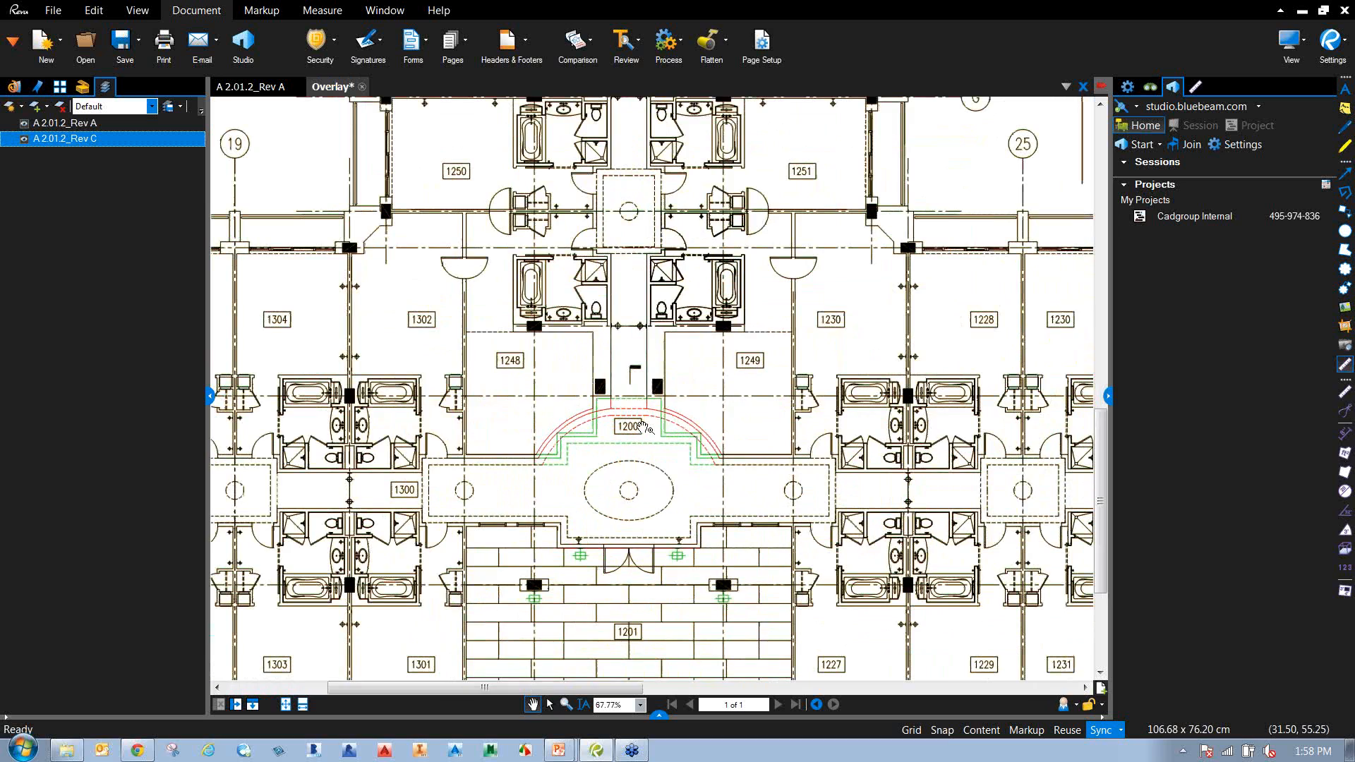
{"action": "scroll", "coordinate": [642, 427], "scroll_direction": "down", "scroll_amount": 3}
{"action": "left_click_drag", "start_coordinate": [693, 379], "coordinate": [557, 436]}
{"action": "scroll", "coordinate": [559, 435], "scroll_direction": "down", "scroll_amount": 1}
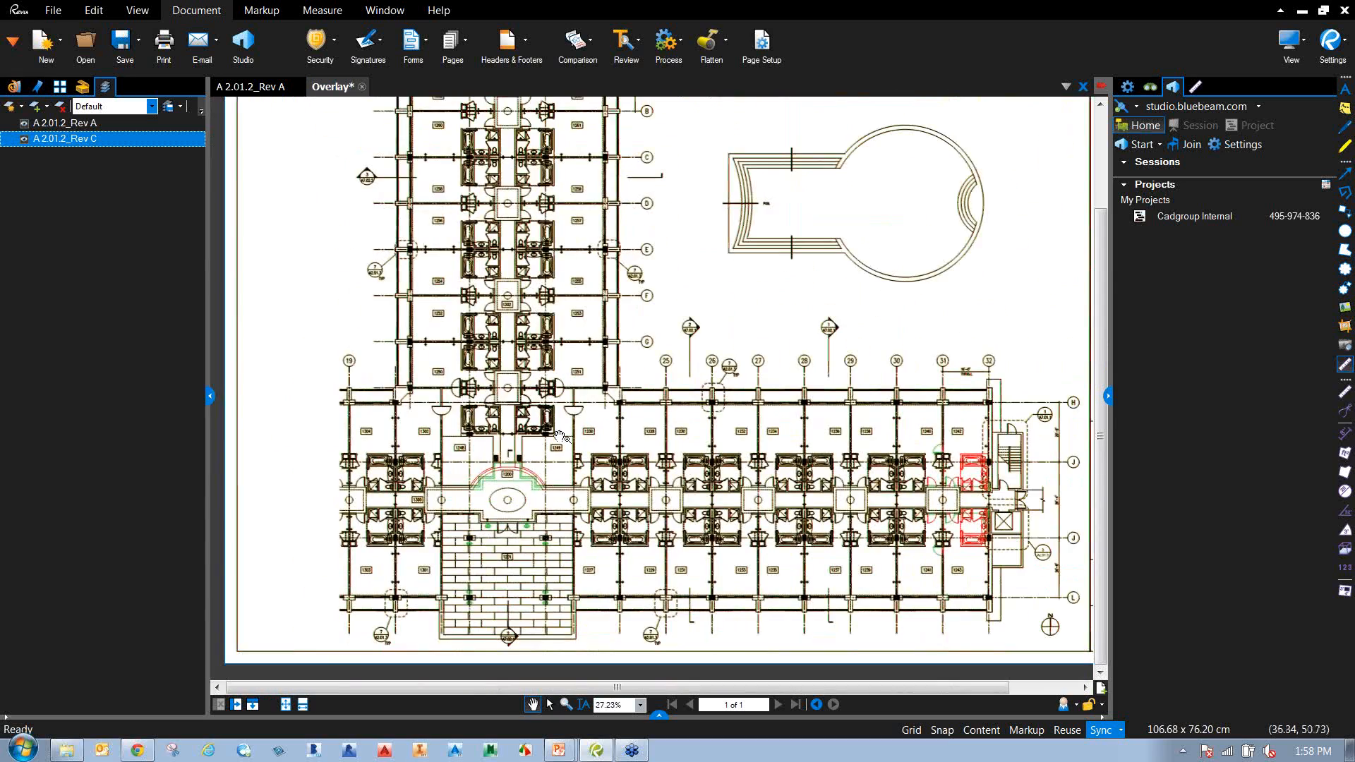
{"action": "left_click", "coordinate": [593, 49]}
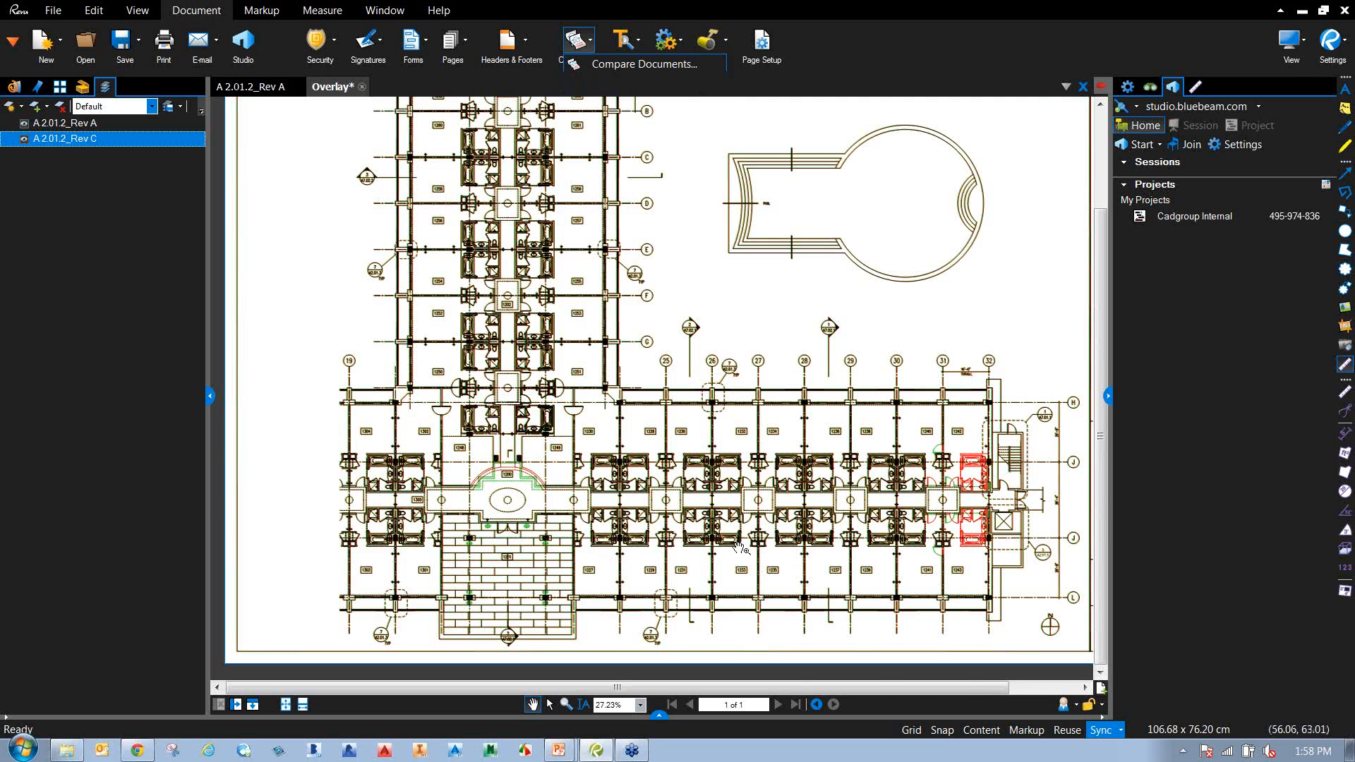
{"action": "scroll", "coordinate": [681, 523], "scroll_direction": "up", "scroll_amount": 5}
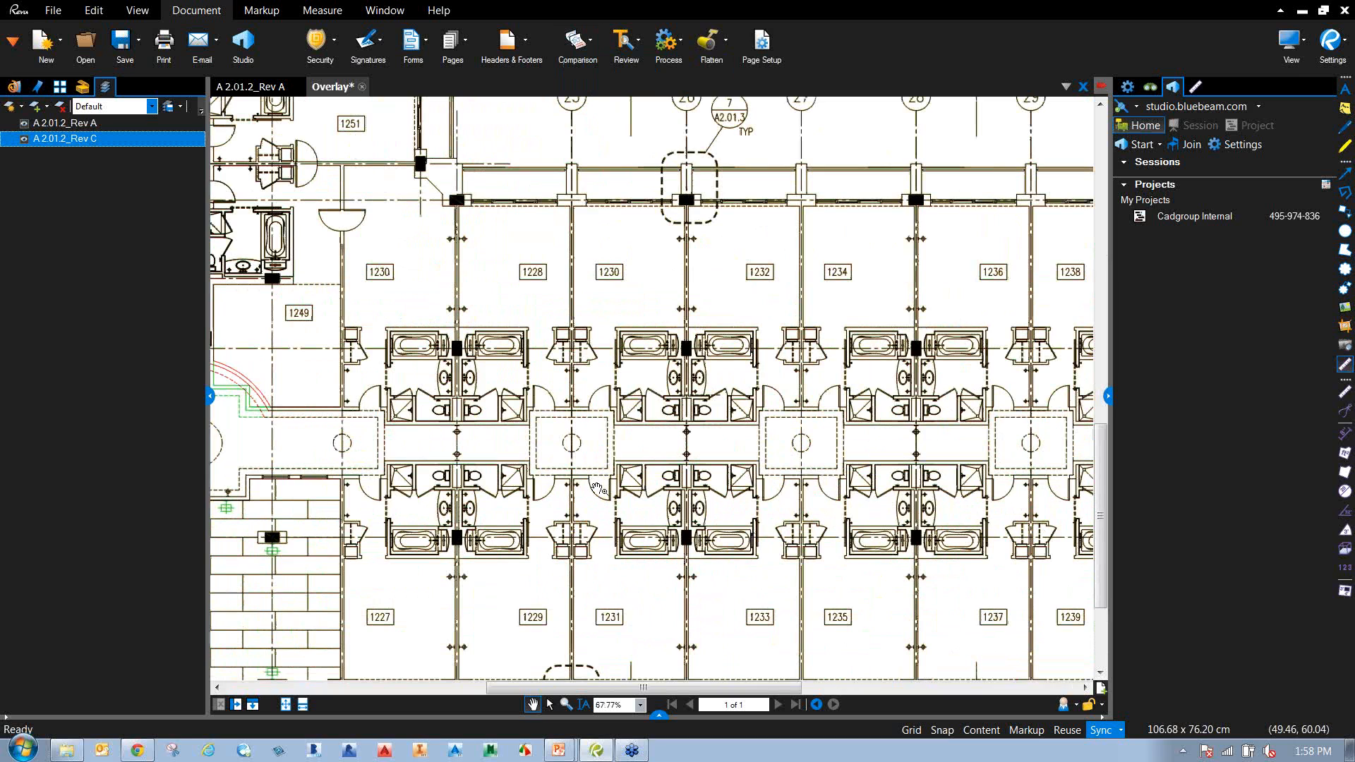
{"action": "left_click", "coordinate": [1345, 207]}
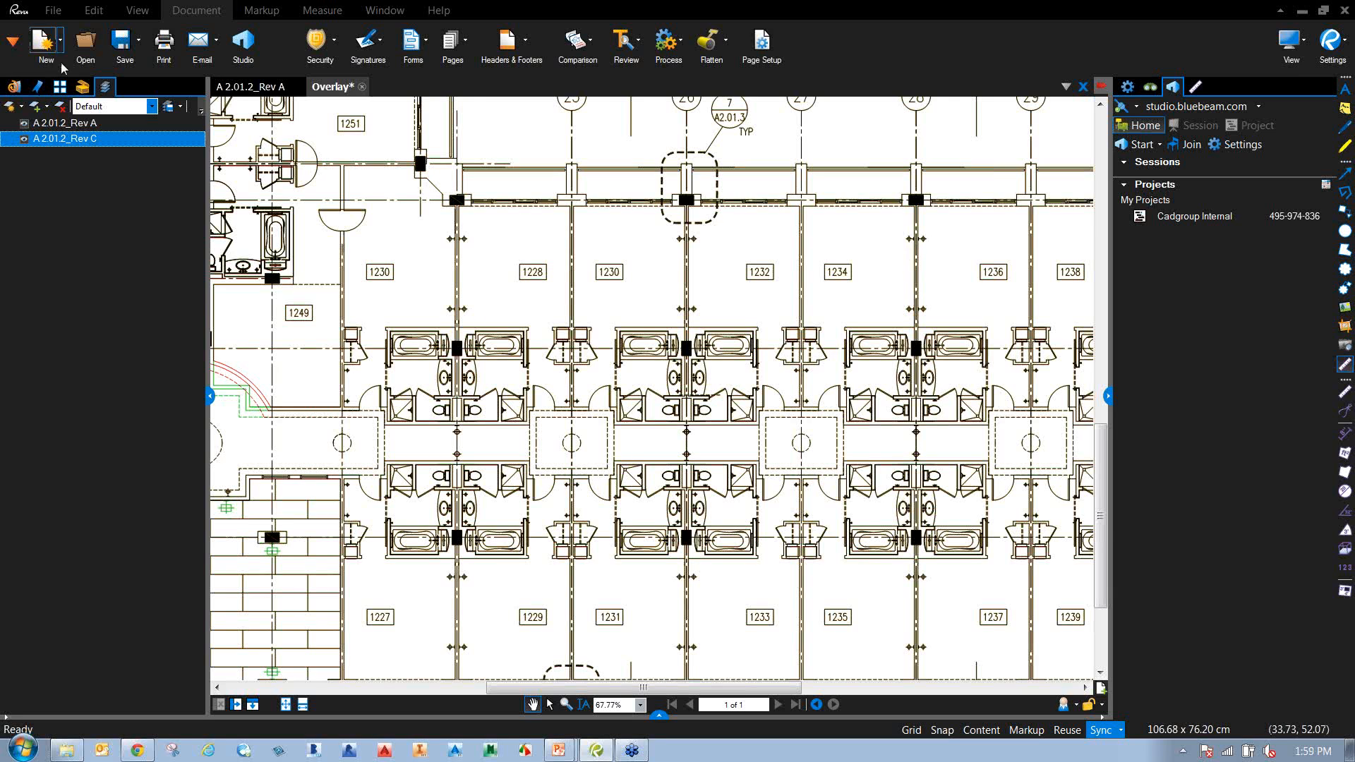
Open DEMO_RFI_100.pdf from the Bluebeam 3D PDFs folder.
{"action": "left_click", "coordinate": [85, 44]}
{"action": "left_click", "coordinate": [378, 38]}
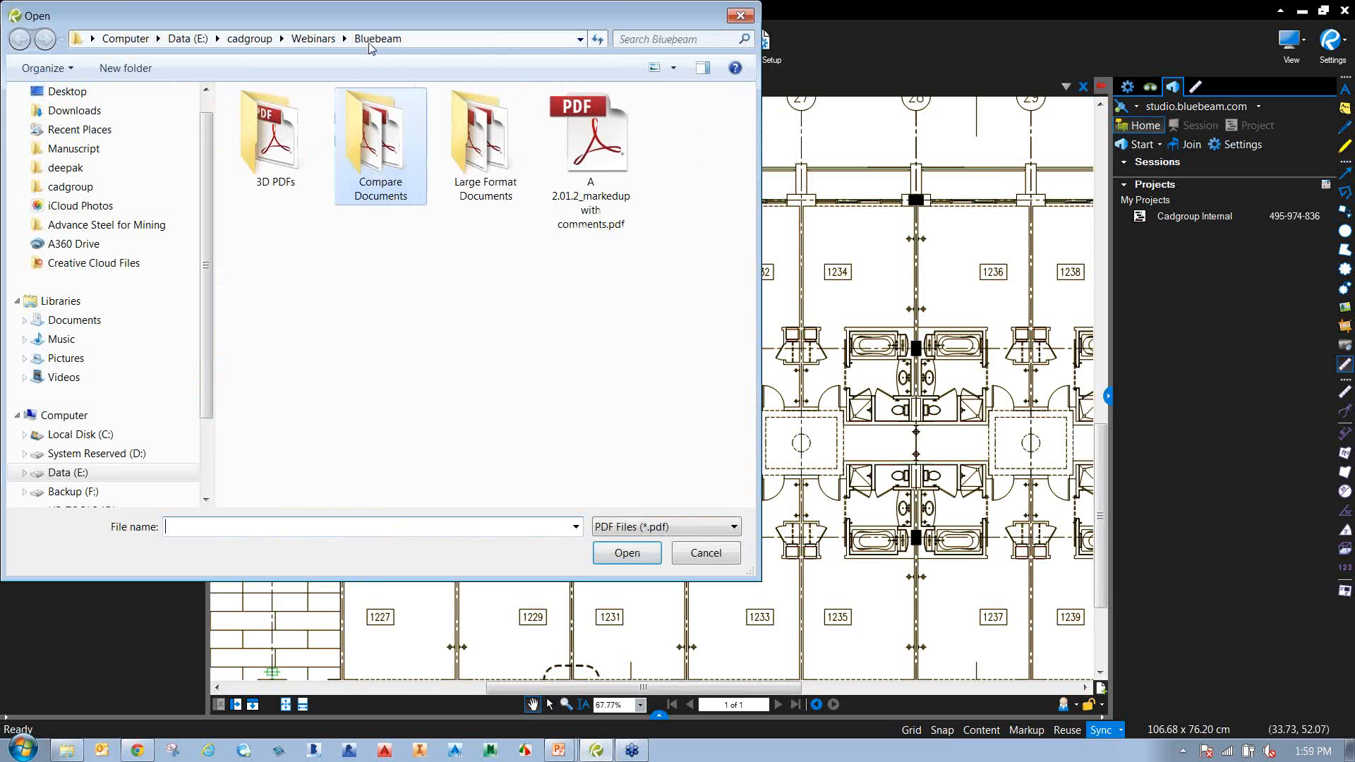
{"action": "double_click", "coordinate": [276, 134]}
{"action": "left_click", "coordinate": [295, 121]}
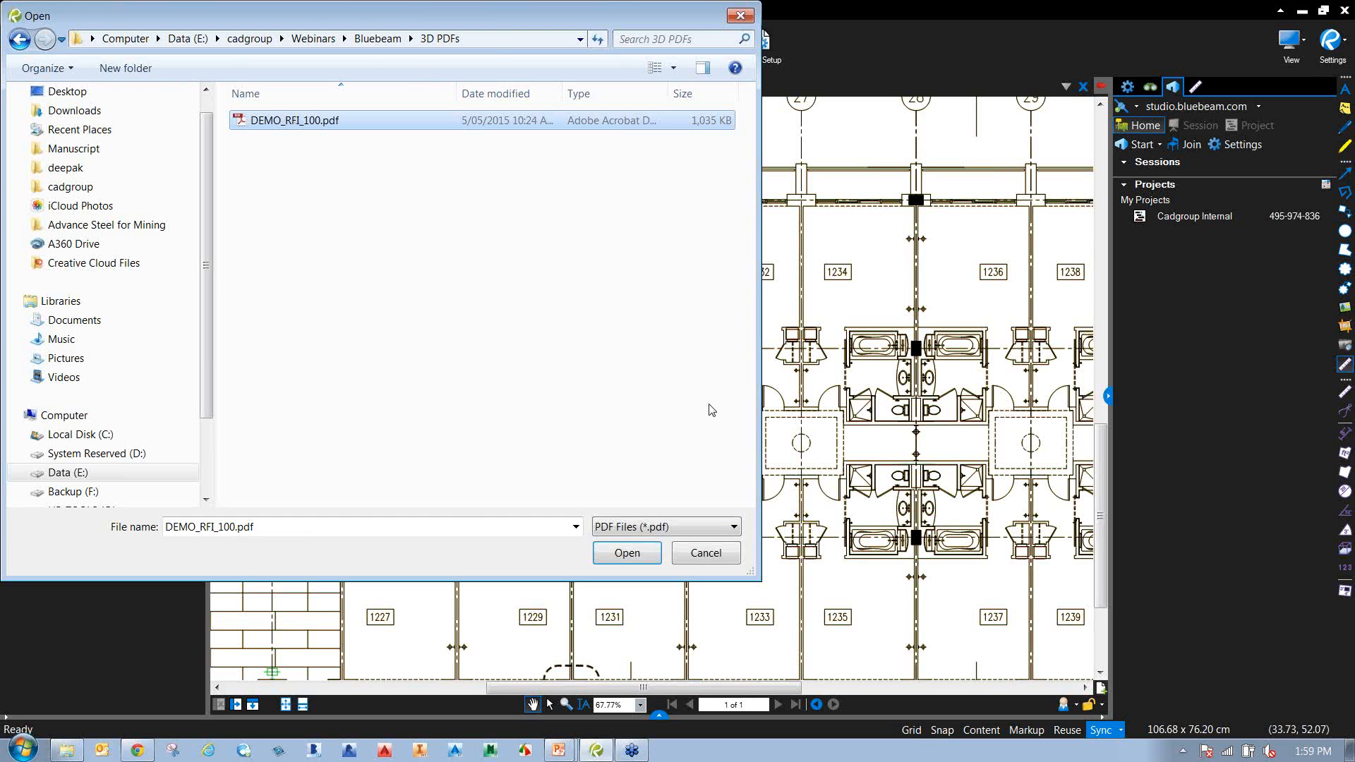
{"action": "double_click", "coordinate": [291, 123]}
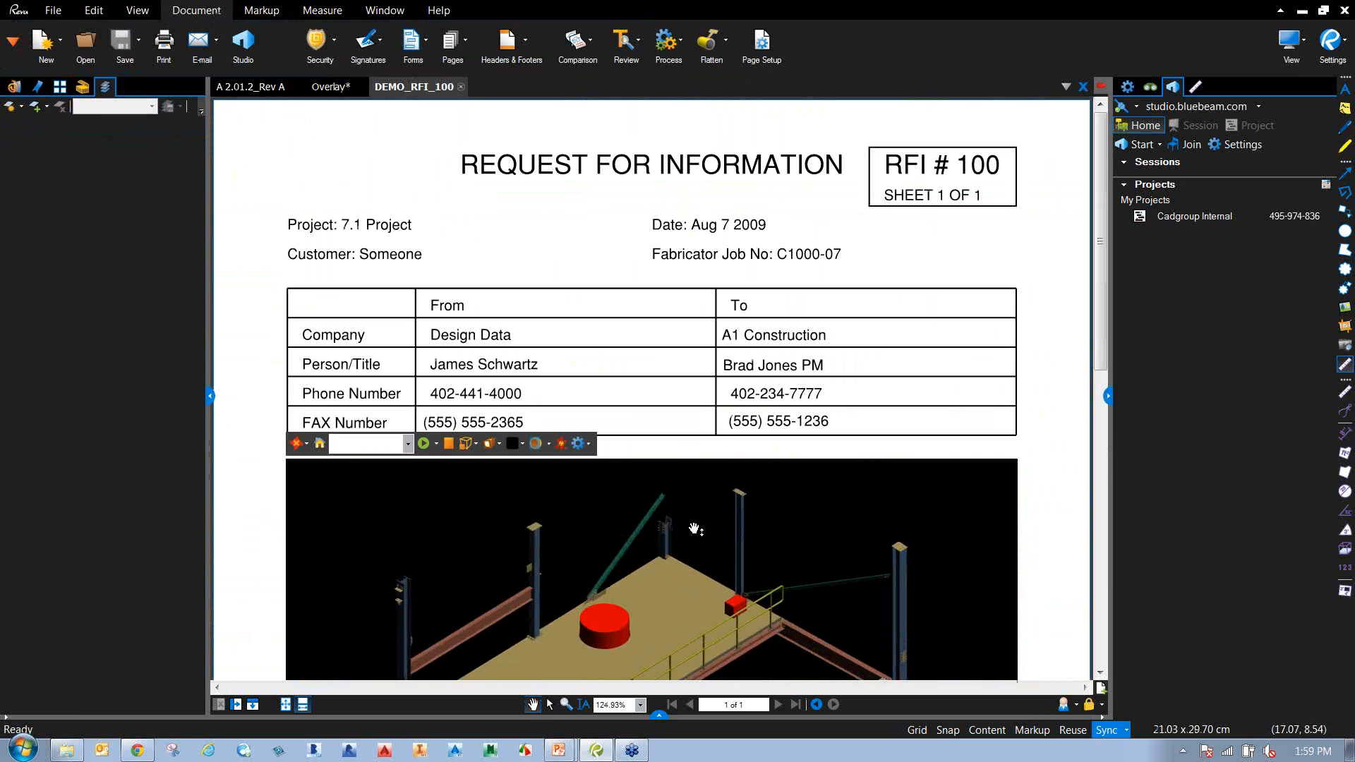
Orbit, pan and zoom the 3D steel-platform model close to a beam connection.
{"action": "scroll", "coordinate": [910, 353], "scroll_direction": "down", "scroll_amount": 3}
{"action": "left_click_drag", "start_coordinate": [901, 284], "coordinate": [646, 488]}
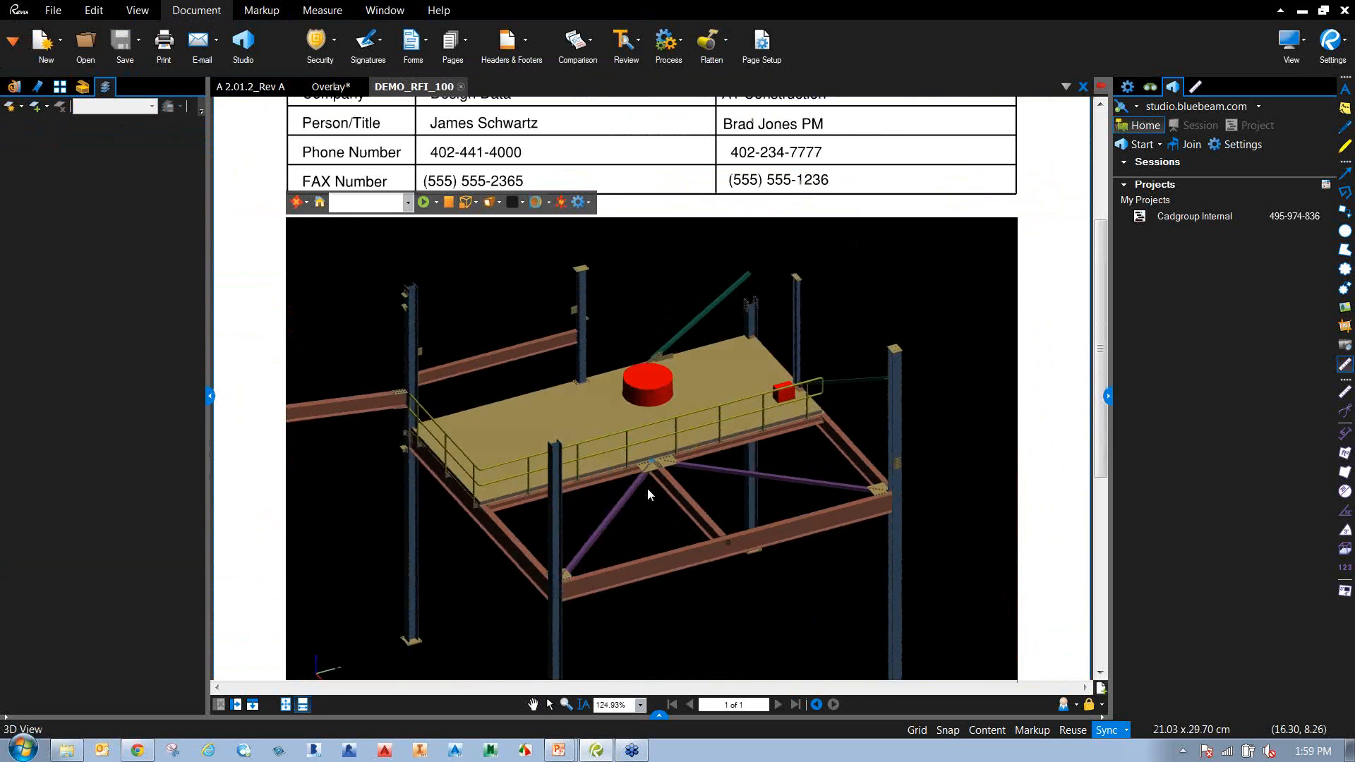
{"action": "left_click", "coordinate": [261, 10]}
{"action": "mouse_move", "coordinate": [777, 464]}
{"action": "left_mouse_down"}
{"action": "mouse_move", "coordinate": [801, 508]}
{"action": "mouse_move", "coordinate": [765, 474]}
{"action": "left_mouse_up"}
{"action": "scroll", "coordinate": [413, 405], "scroll_direction": "up", "scroll_amount": 5}
{"action": "left_click_drag", "start_coordinate": [413, 405], "coordinate": [872, 420]}
{"action": "scroll", "coordinate": [612, 355], "scroll_direction": "up", "scroll_amount": 3}
{"action": "left_click_drag", "start_coordinate": [613, 361], "coordinate": [638, 430]}
{"action": "scroll", "coordinate": [637, 412], "scroll_direction": "up", "scroll_amount": 3}
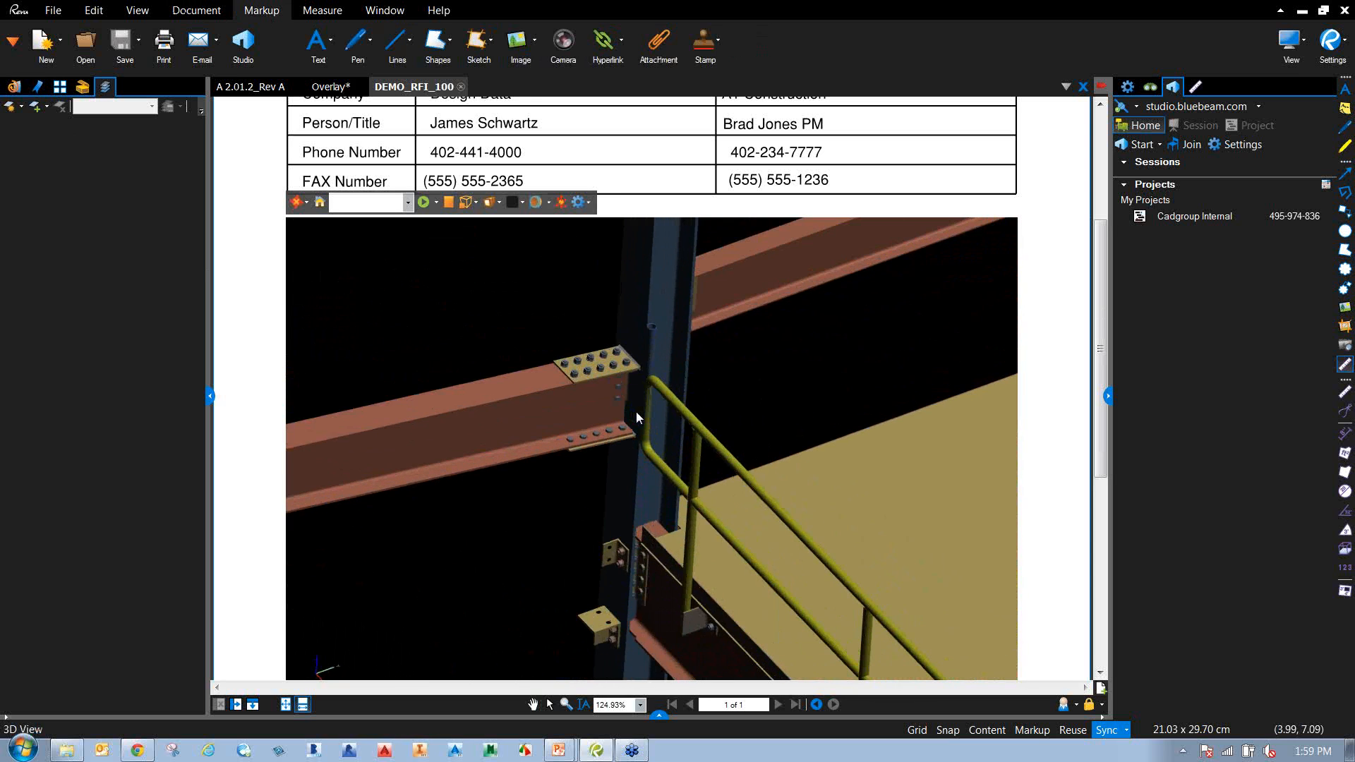
Draw a Cloud+ callout around the 3D model's beam connection.
{"action": "left_click", "coordinate": [449, 41]}
{"action": "left_click", "coordinate": [484, 142]}
{"action": "left_click_drag", "start_coordinate": [497, 273], "coordinate": [717, 484]}
{"action": "left_click", "coordinate": [479, 580]}
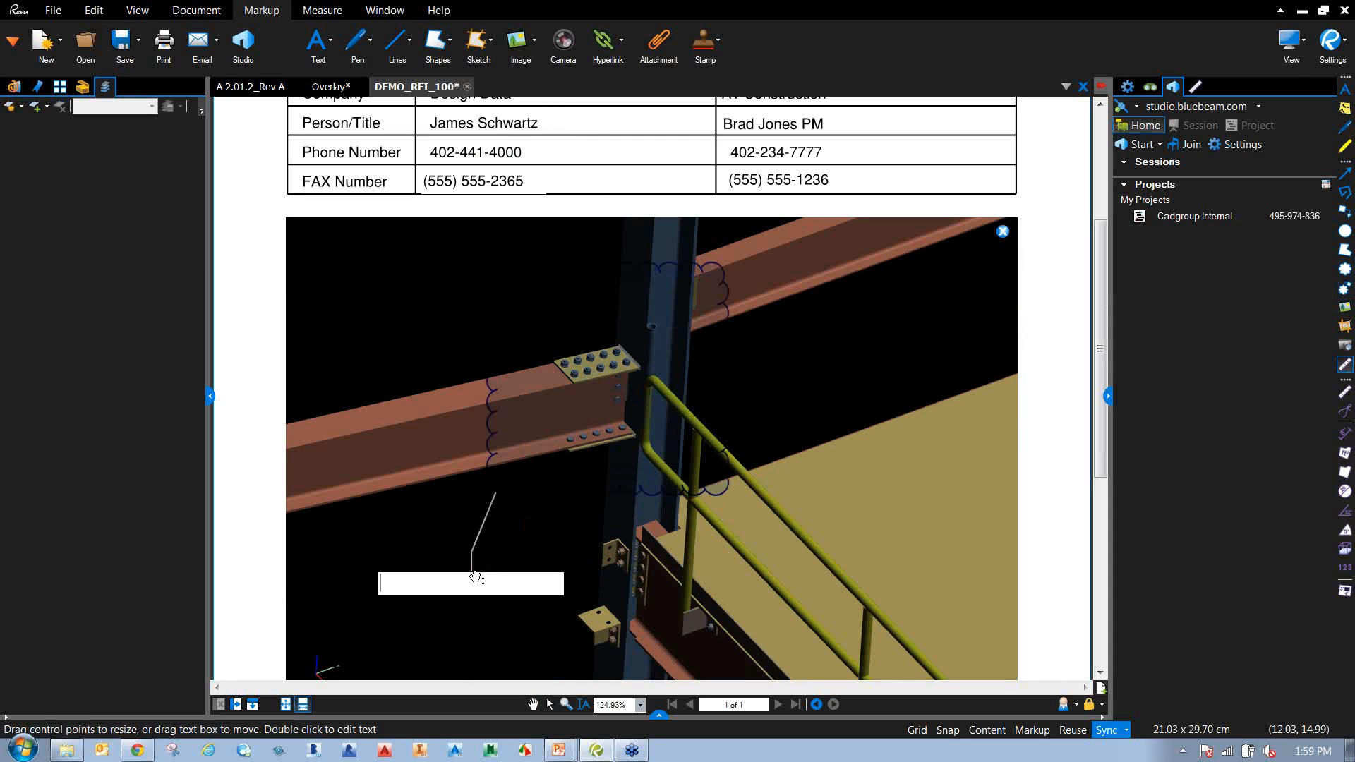
Give the cloud a red outline and a pink fill at 80 fill opacity.
{"action": "left_click", "coordinate": [1128, 87]}
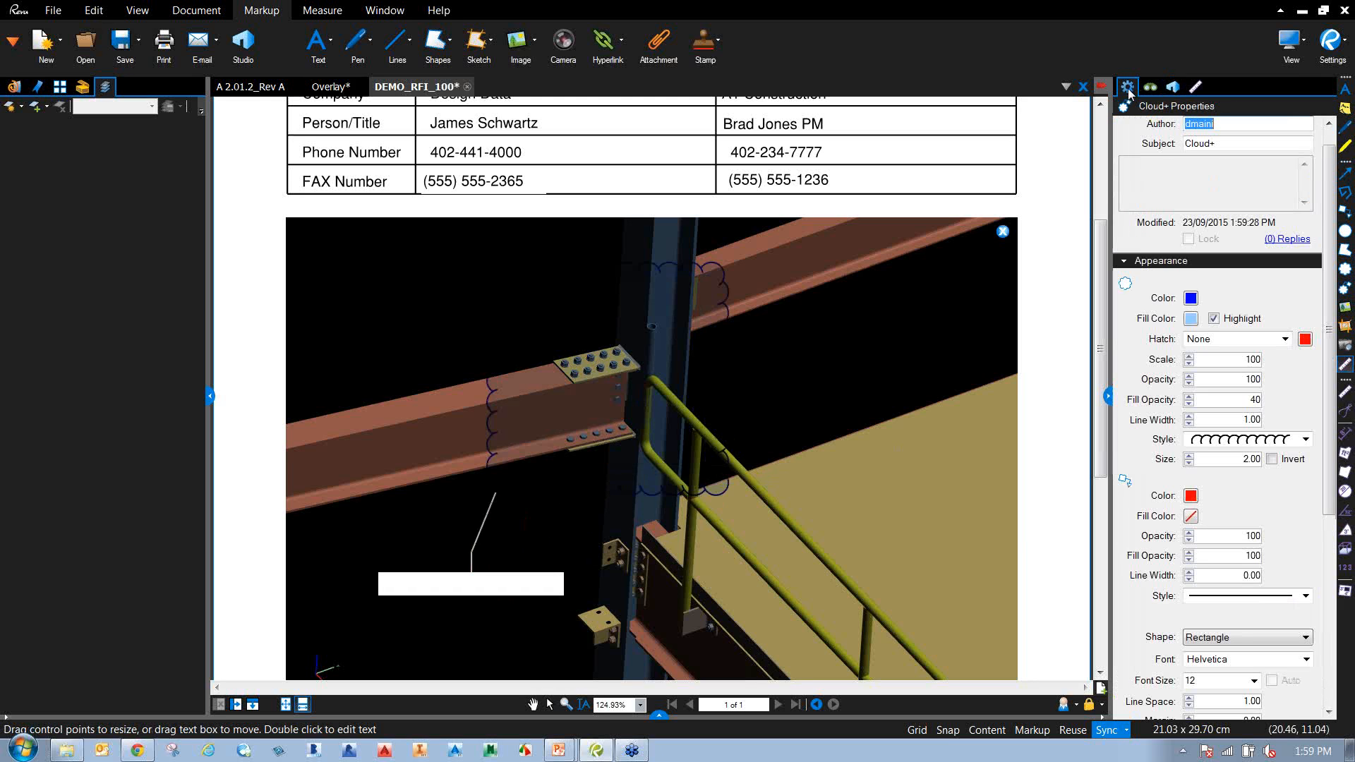
{"action": "left_click", "coordinate": [1192, 299]}
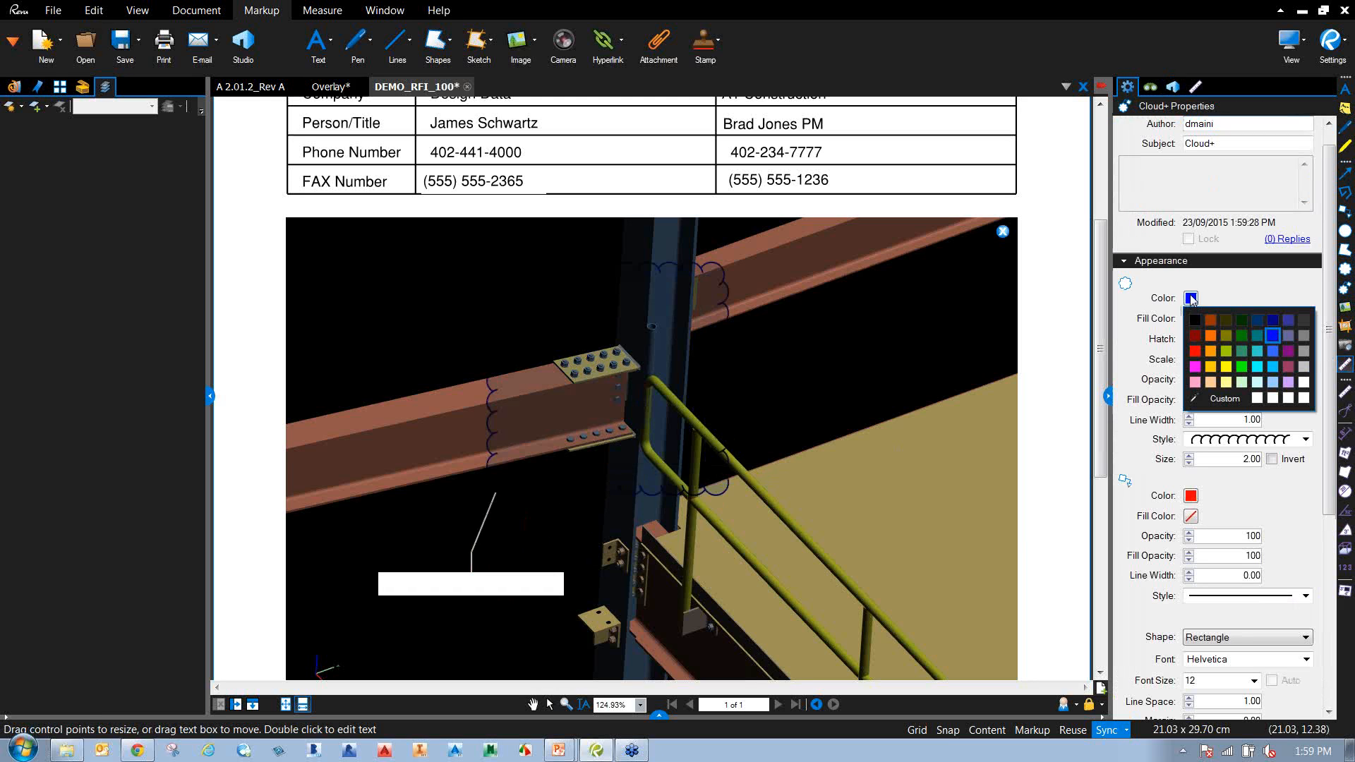
{"action": "left_click", "coordinate": [1195, 352]}
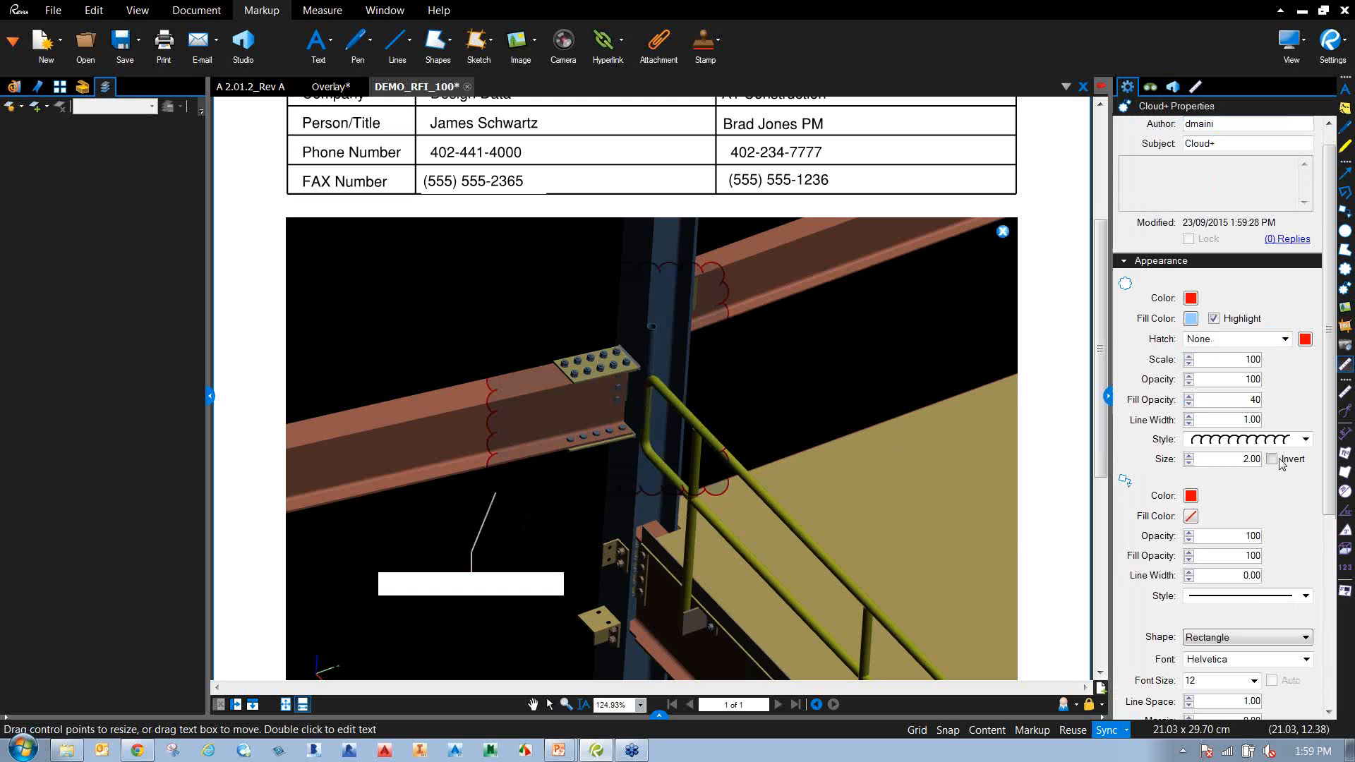
{"action": "left_click", "coordinate": [1190, 319]}
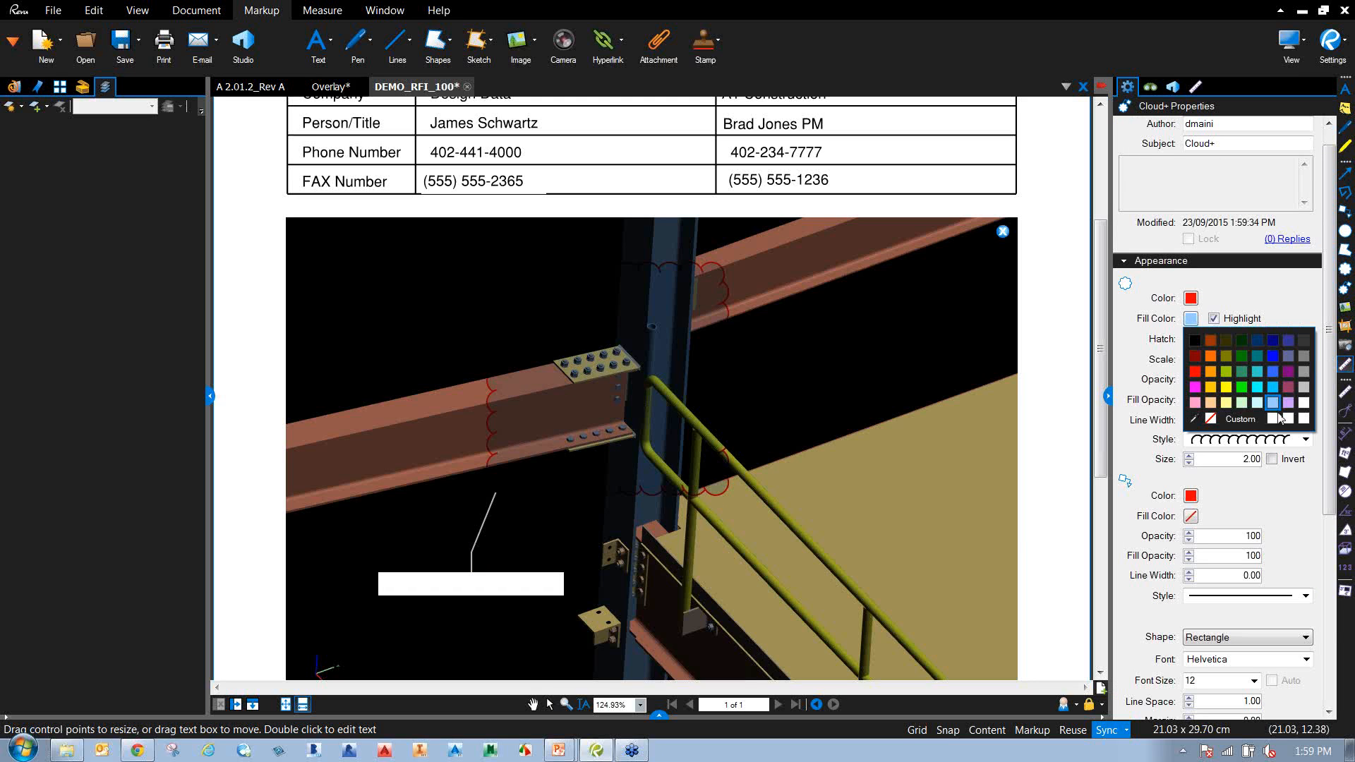
{"action": "left_click", "coordinate": [1273, 419]}
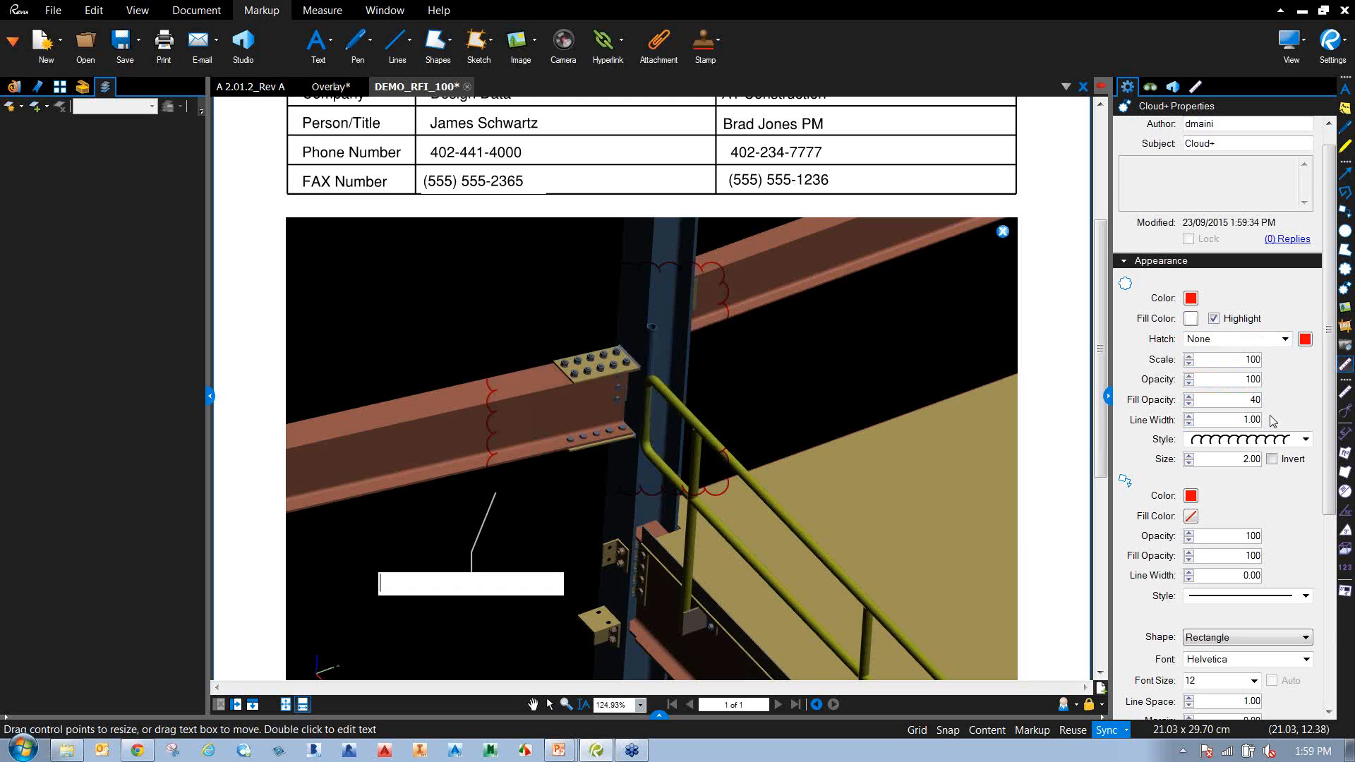
{"action": "left_click", "coordinate": [1190, 318]}
{"action": "left_click", "coordinate": [1194, 407]}
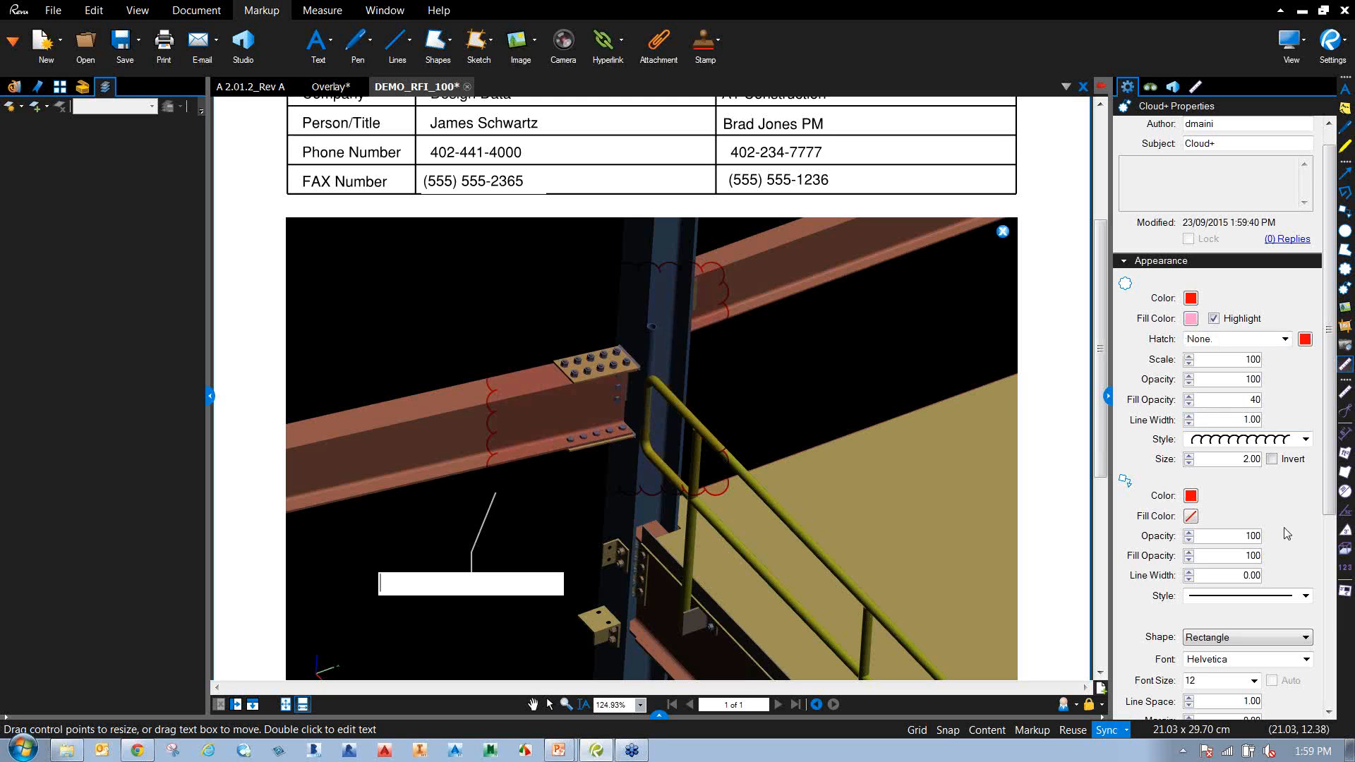
{"action": "left_click_drag", "start_coordinate": [1243, 400], "coordinate": [1283, 400]}
{"action": "type", "text": "80"}
{"action": "key", "text": "Return"}
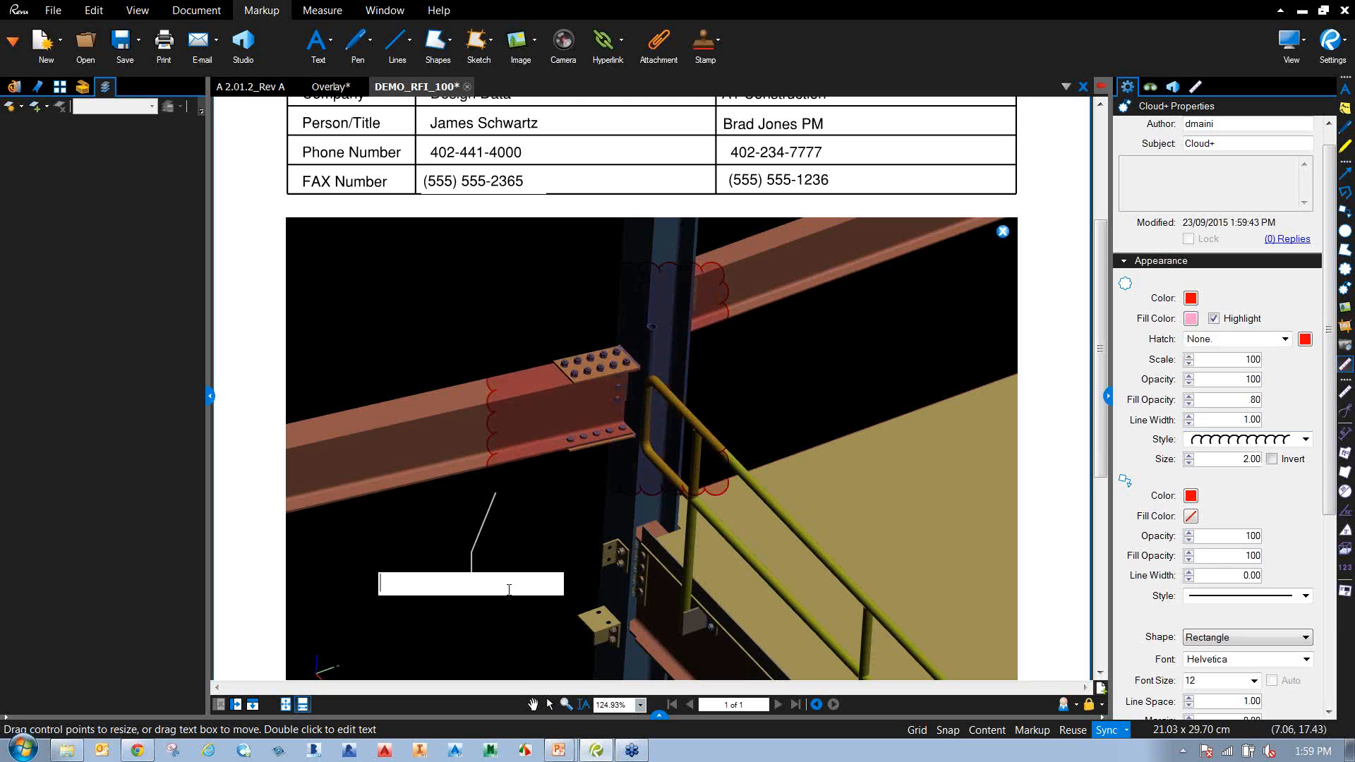
Deselect the cloud and callout, then scroll through the RFI page.
{"action": "left_click", "coordinate": [439, 361]}
{"action": "left_click", "coordinate": [785, 476]}
{"action": "scroll", "coordinate": [787, 475], "scroll_direction": "down", "scroll_amount": 5}
{"action": "left_click_drag", "start_coordinate": [665, 241], "coordinate": [759, 616]}
{"action": "scroll", "coordinate": [681, 487], "scroll_direction": "down", "scroll_amount": 3}
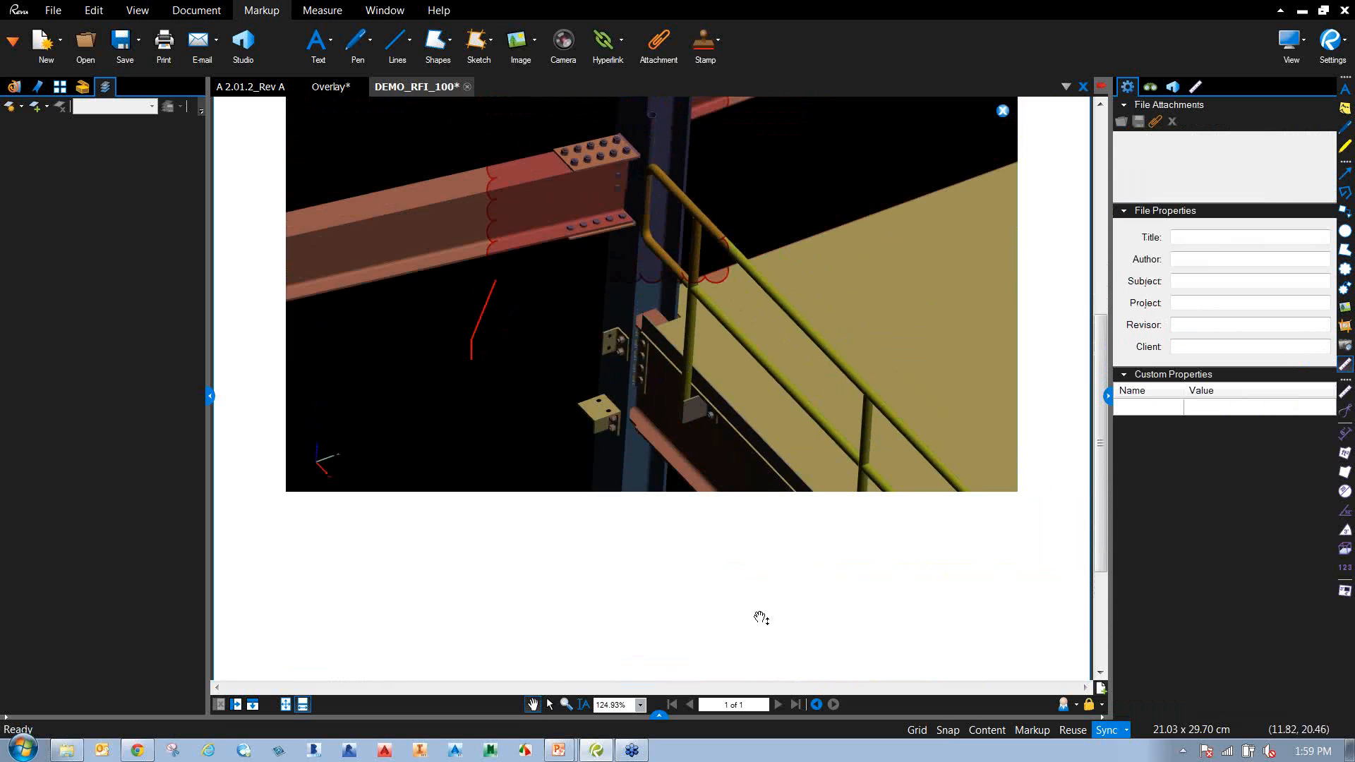
{"action": "scroll", "coordinate": [613, 311], "scroll_direction": "down", "scroll_amount": 4}
{"action": "scroll", "coordinate": [611, 318], "scroll_direction": "up", "scroll_amount": 10}
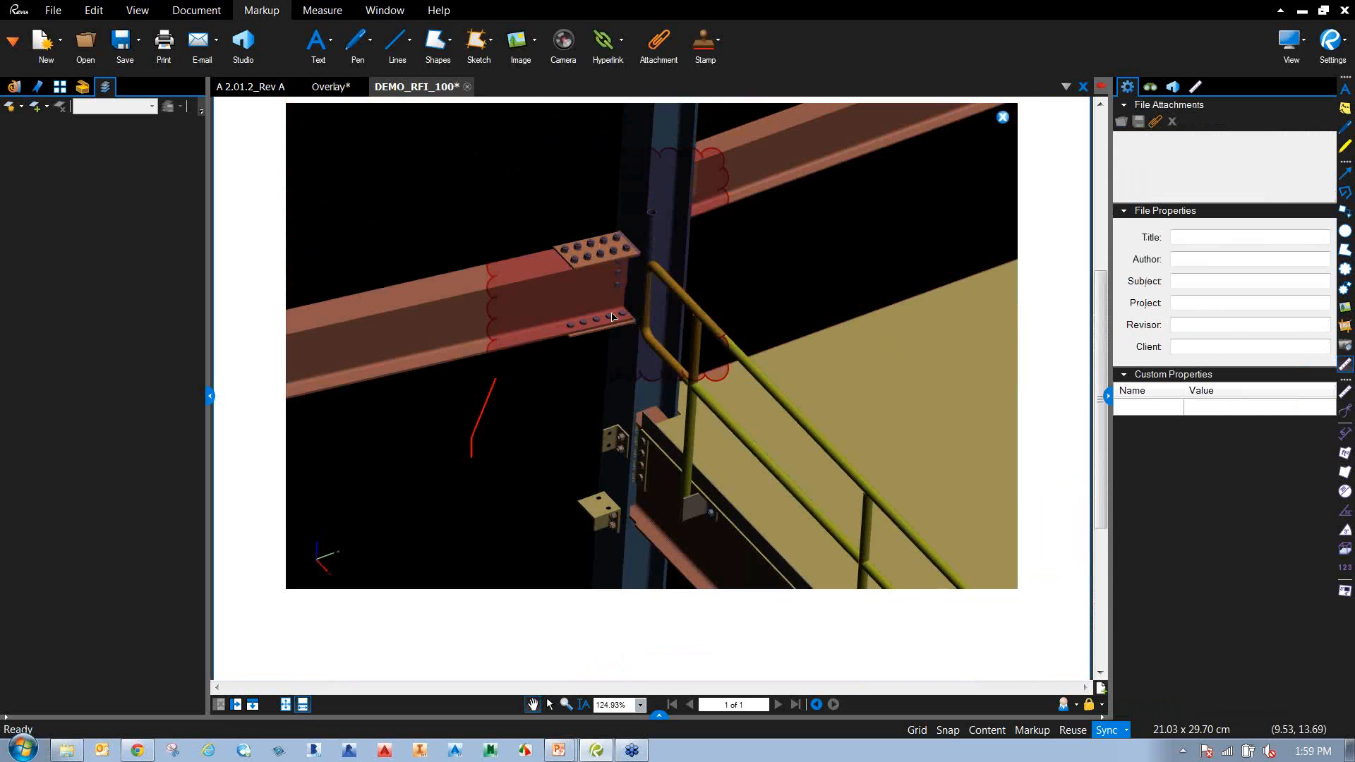
Switch back to the Overlay document showing the Rev A/Rev C plan around rooms 1227–1239.
{"action": "left_click", "coordinate": [1342, 204]}
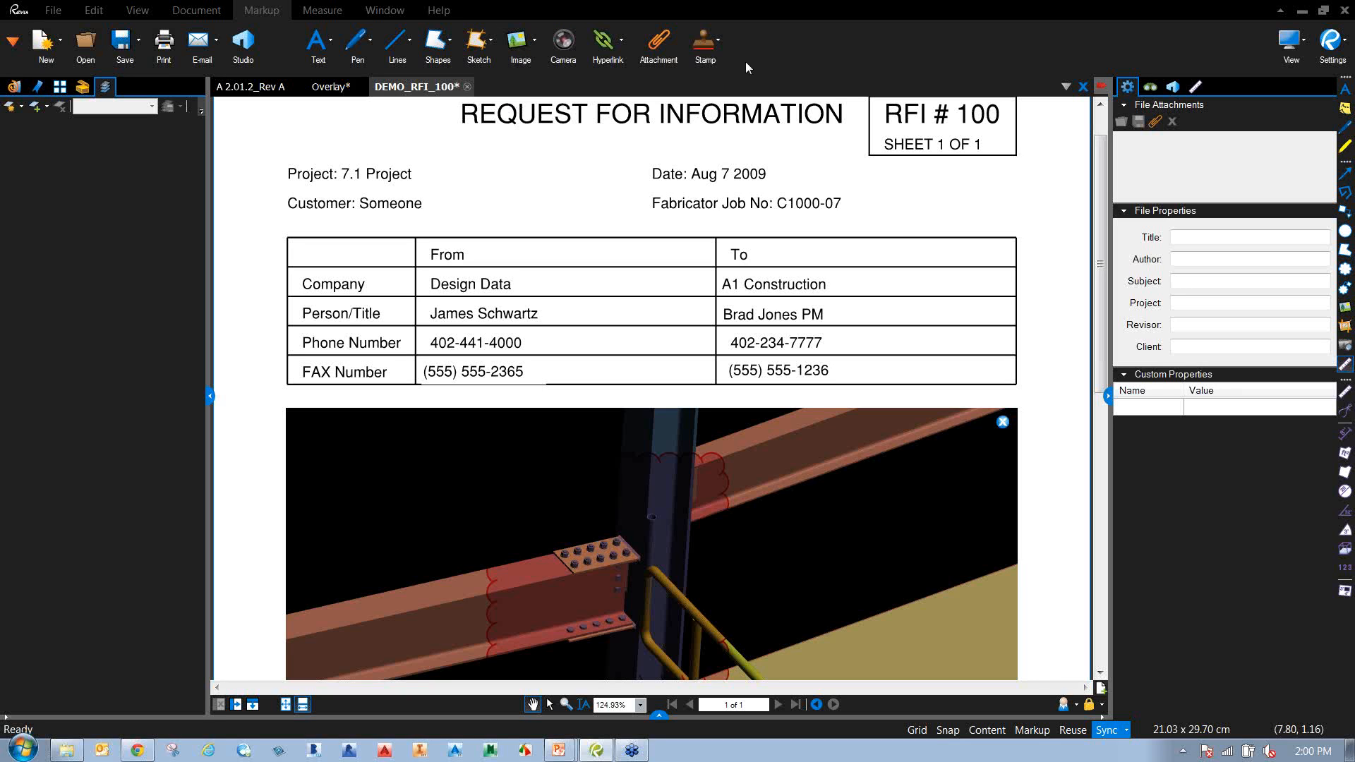
{"action": "left_click", "coordinate": [333, 87]}
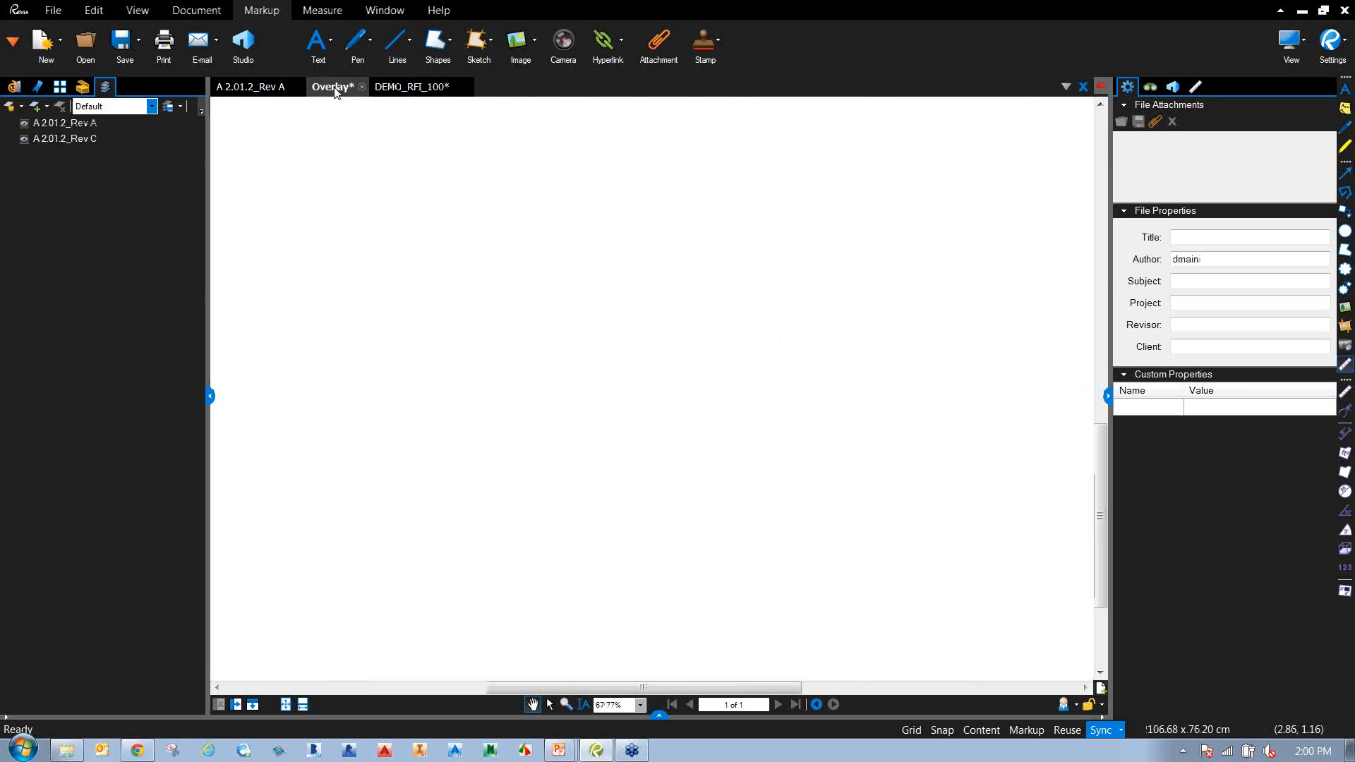
Open Overlay Pages and look at the A 2.01.2_Rev A layer settings.
{"action": "left_click", "coordinate": [201, 15]}
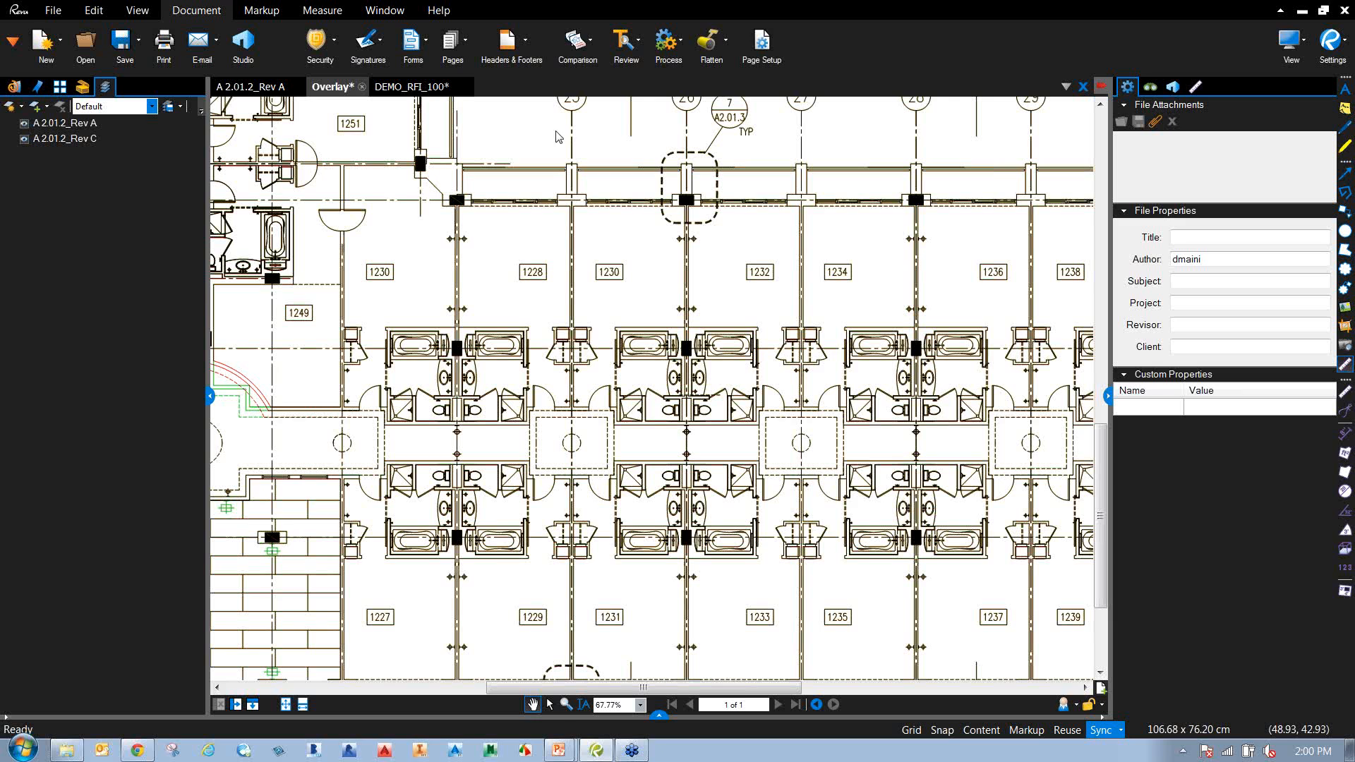
{"action": "left_click", "coordinate": [584, 58]}
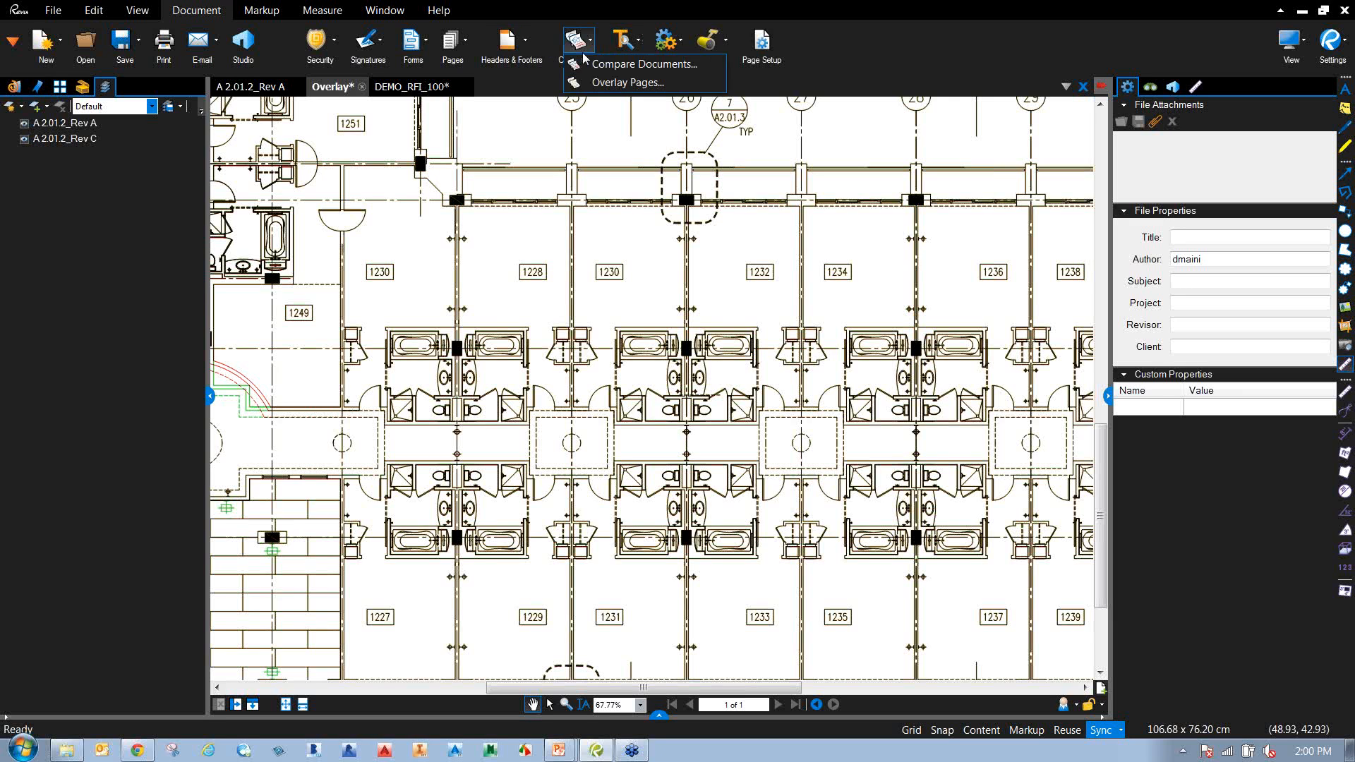
{"action": "left_click", "coordinate": [621, 84]}
{"action": "left_click", "coordinate": [522, 354]}
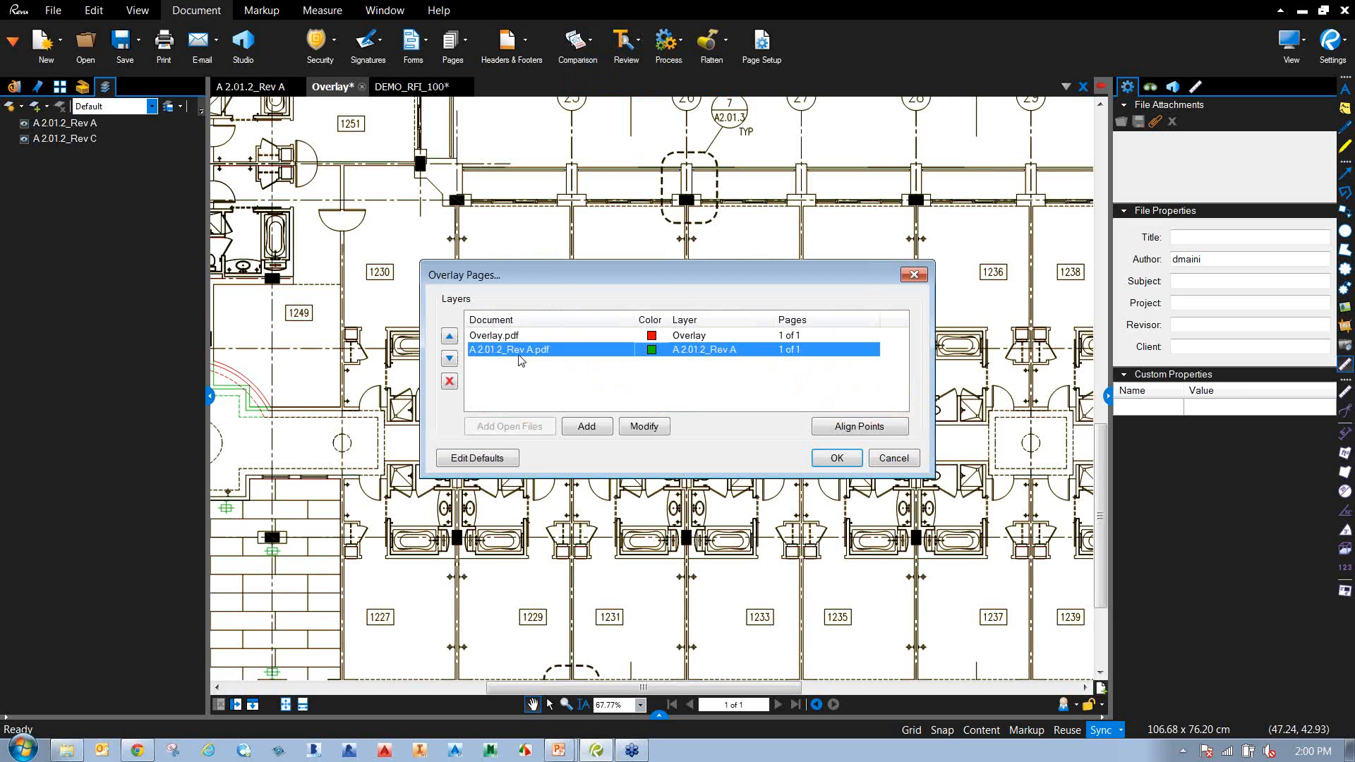
{"action": "left_click", "coordinate": [644, 427]}
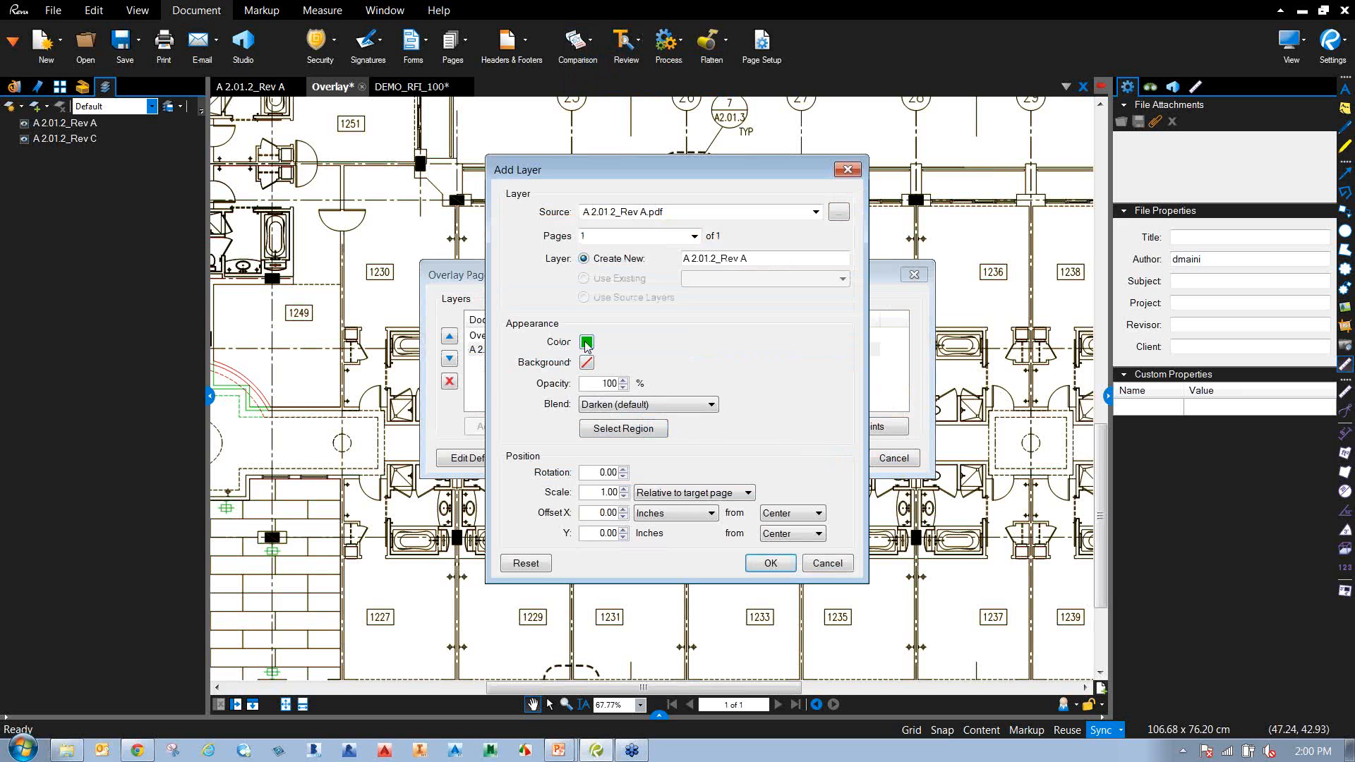
{"action": "left_click", "coordinate": [827, 563]}
Set the A 2.01.2_Rev A layer colour to black.
{"action": "left_click", "coordinate": [515, 338]}
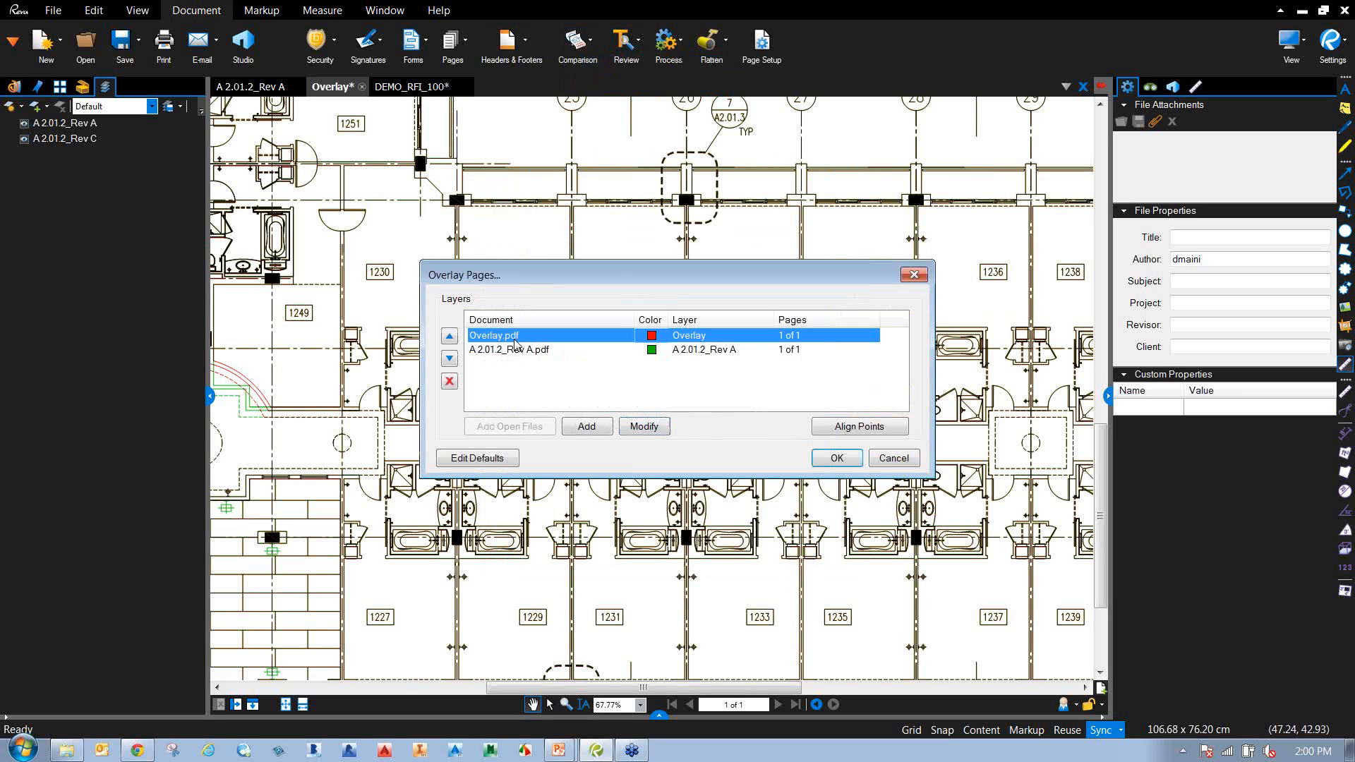
{"action": "left_click", "coordinate": [527, 350]}
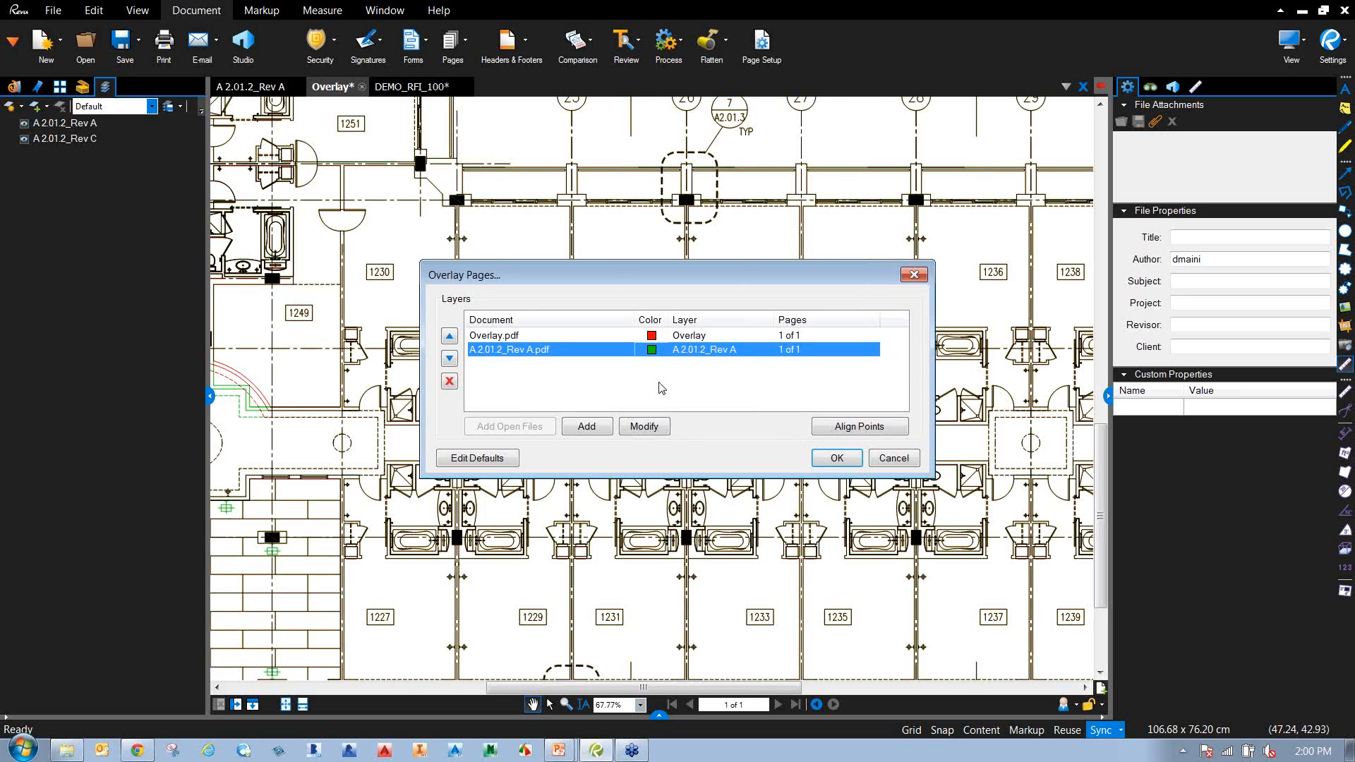
{"action": "left_click", "coordinate": [639, 428]}
{"action": "left_click", "coordinate": [587, 342]}
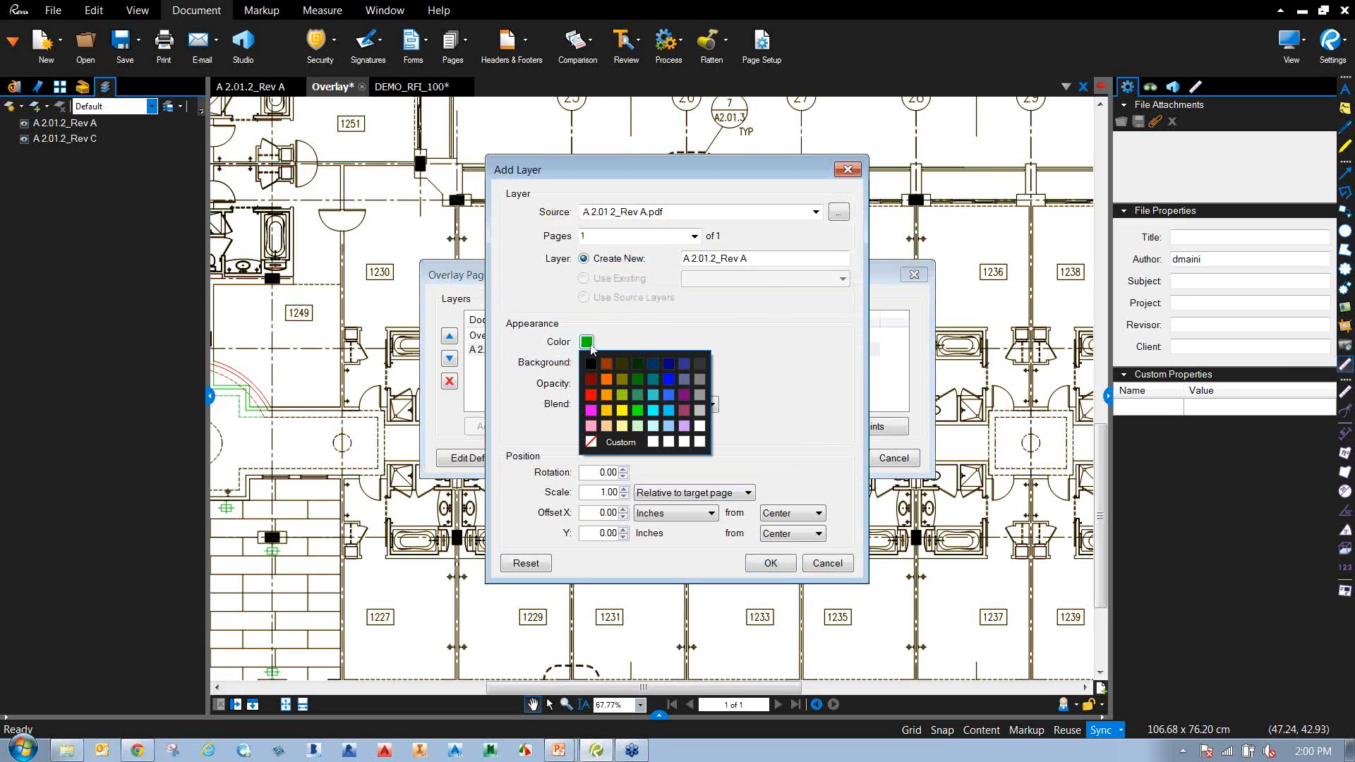
{"action": "left_click", "coordinate": [591, 364]}
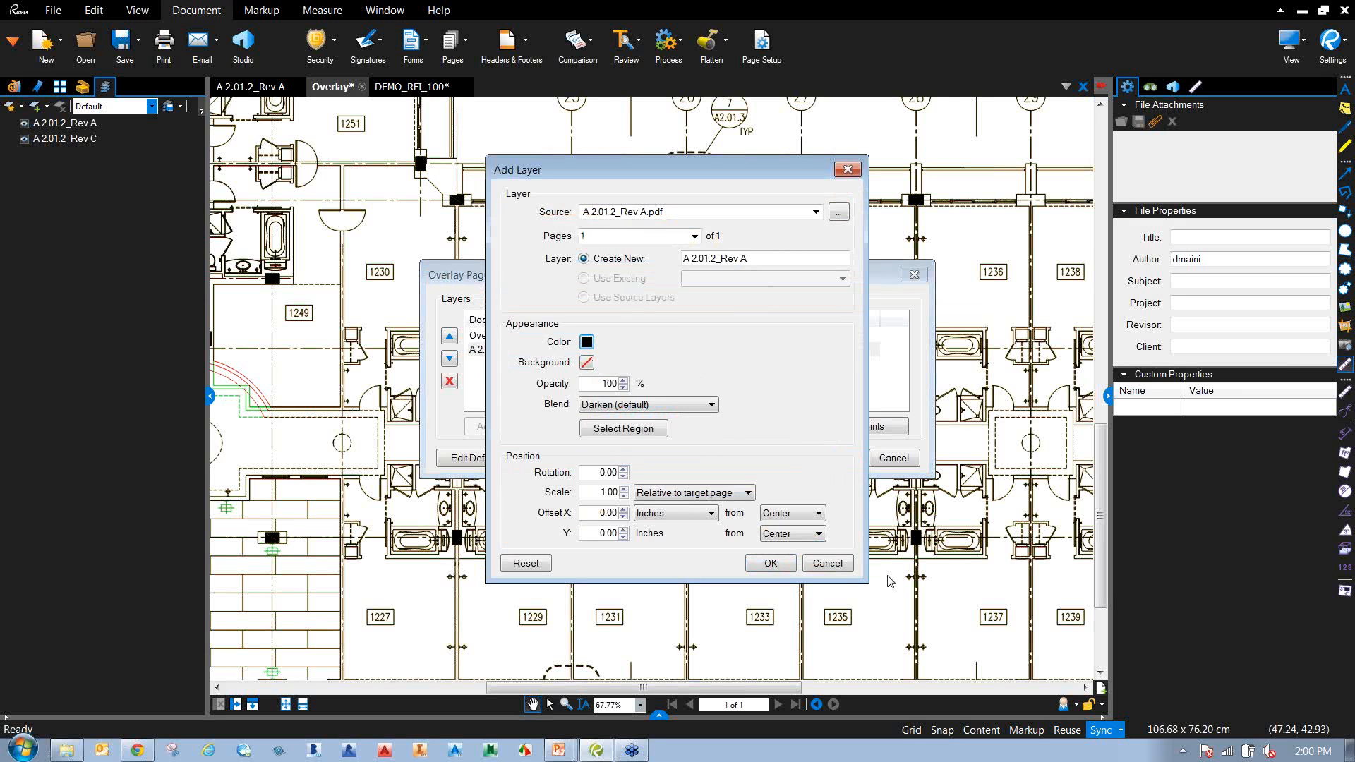
{"action": "left_click", "coordinate": [779, 563]}
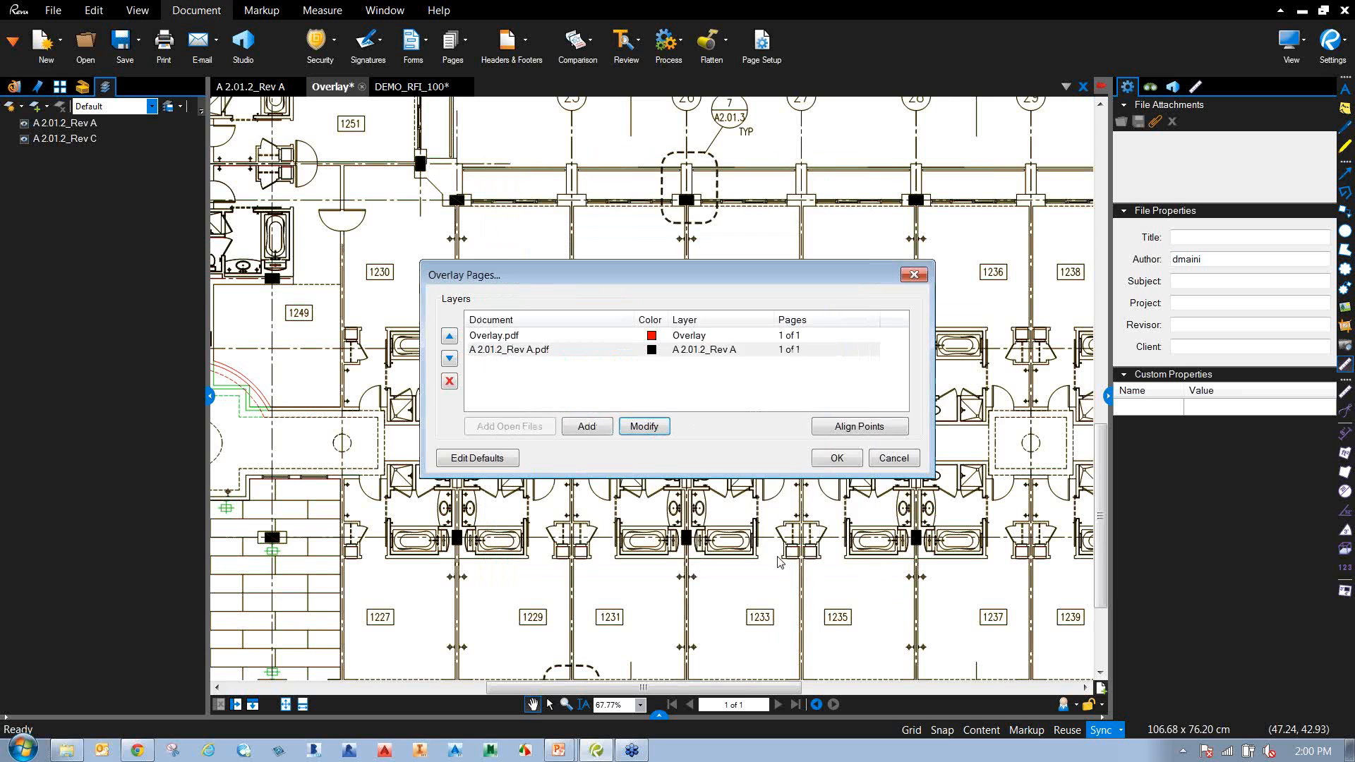
Recheck the Rev A layer and generate the Overlay2 document with Overlay.pdf in red.
{"action": "left_click", "coordinate": [515, 337]}
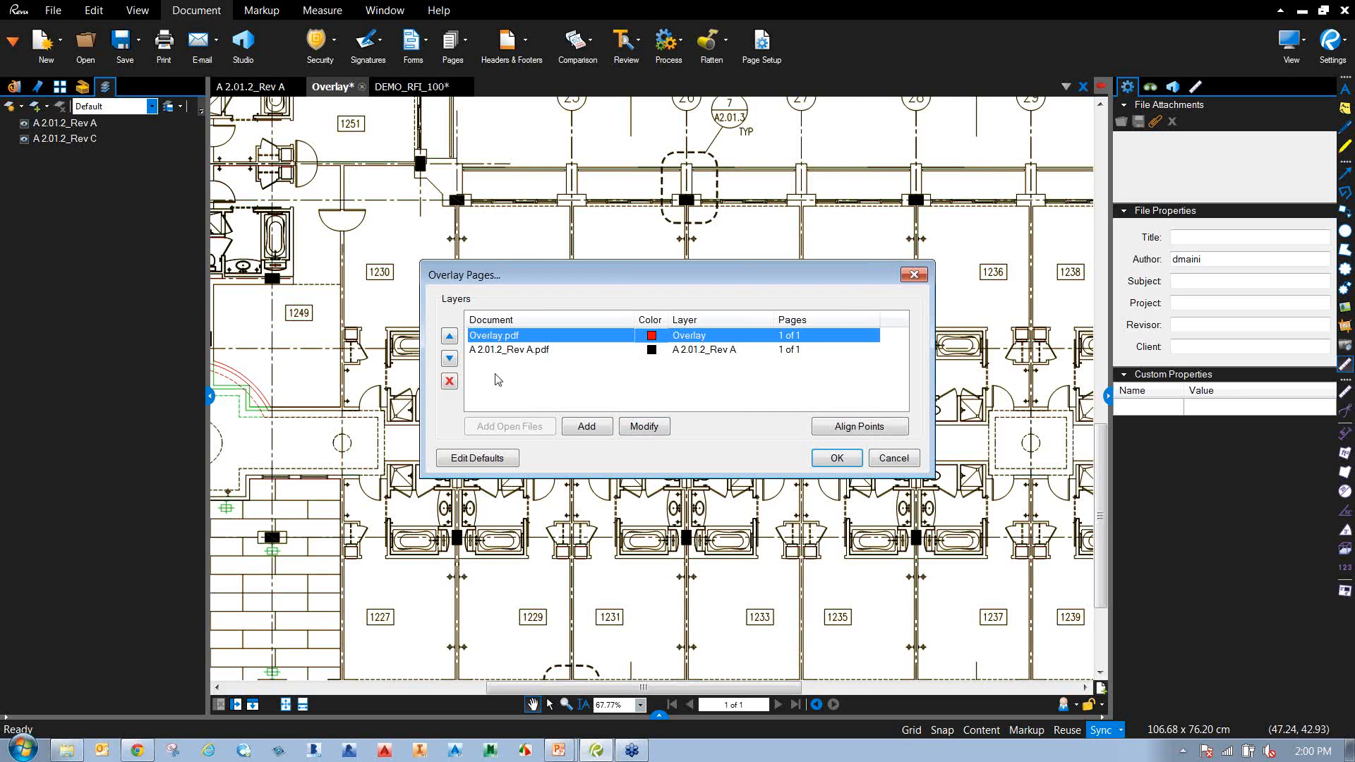
{"action": "left_click", "coordinate": [660, 351]}
{"action": "left_click", "coordinate": [642, 426]}
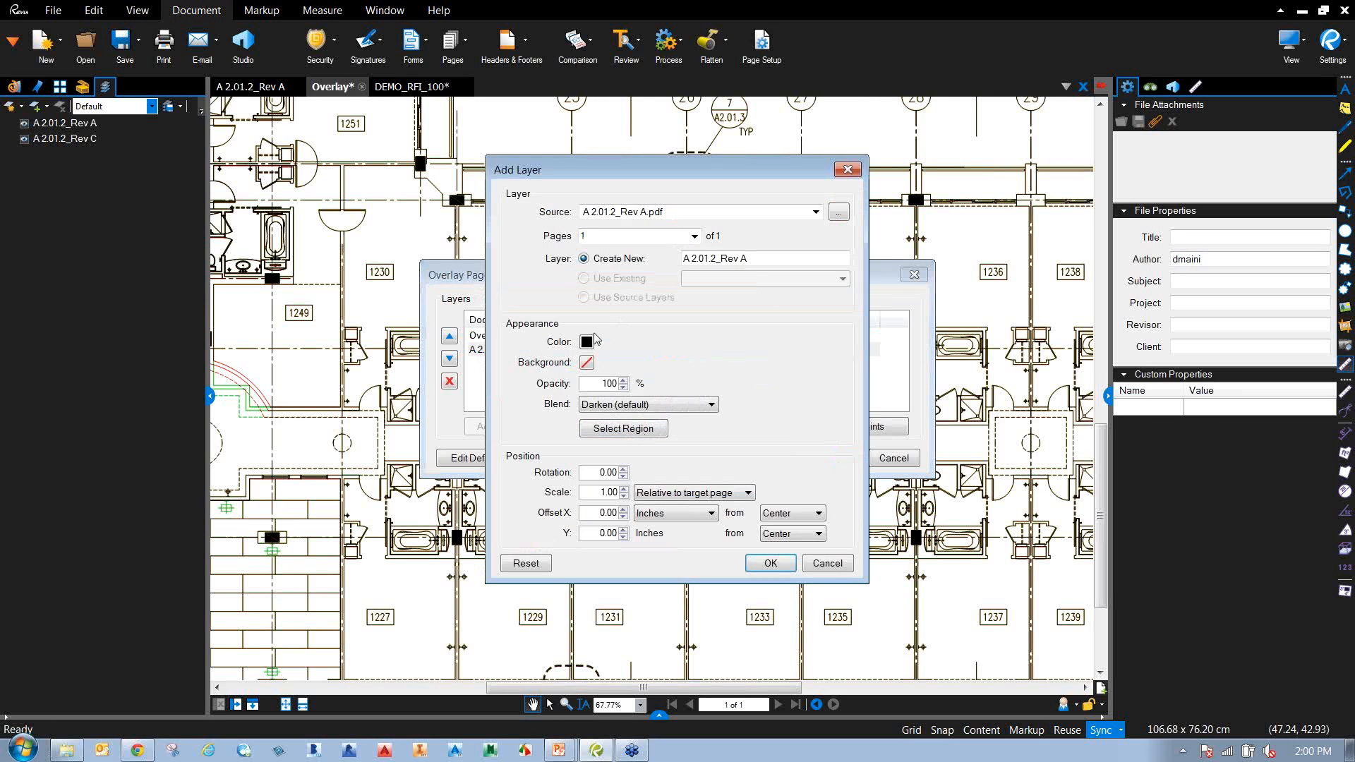
{"action": "left_click", "coordinate": [771, 563]}
{"action": "left_click", "coordinate": [837, 458]}
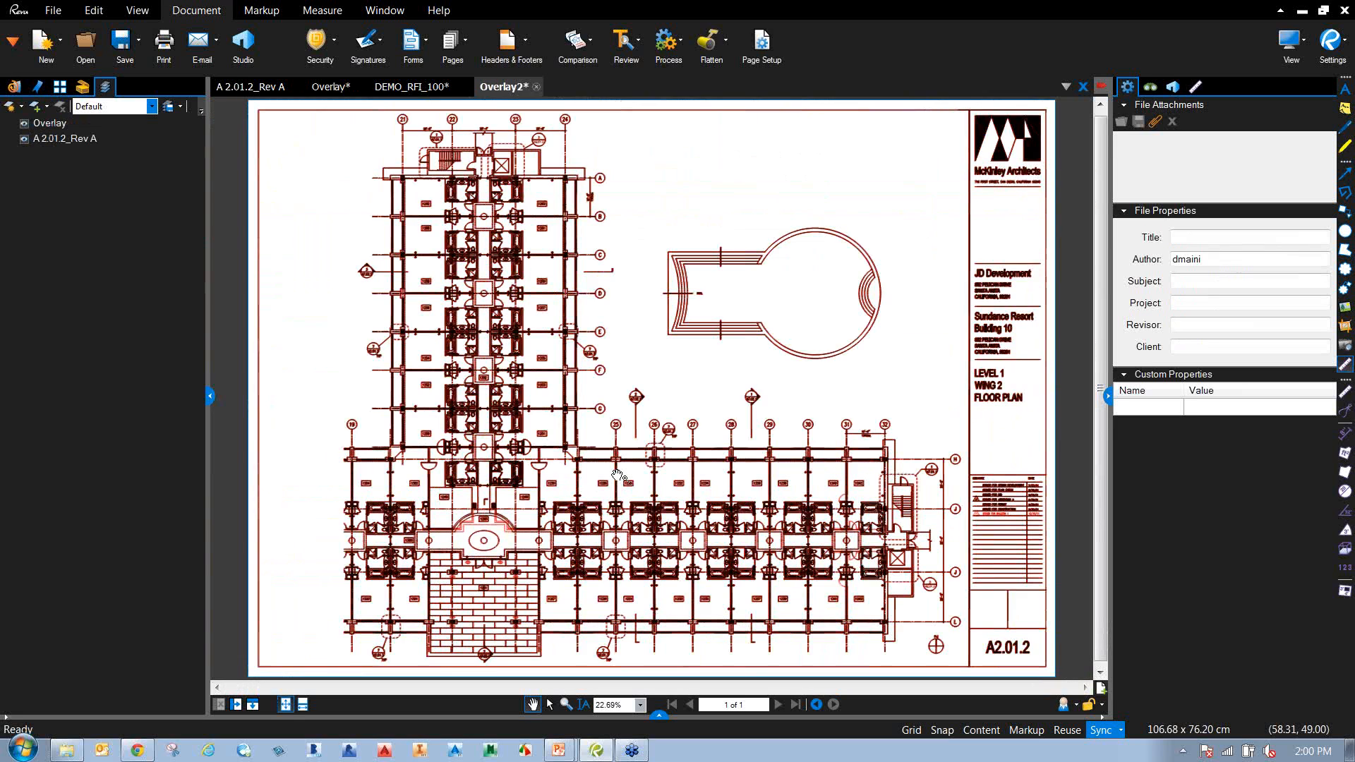
{"action": "scroll", "coordinate": [469, 542], "scroll_direction": "up", "scroll_amount": 8}
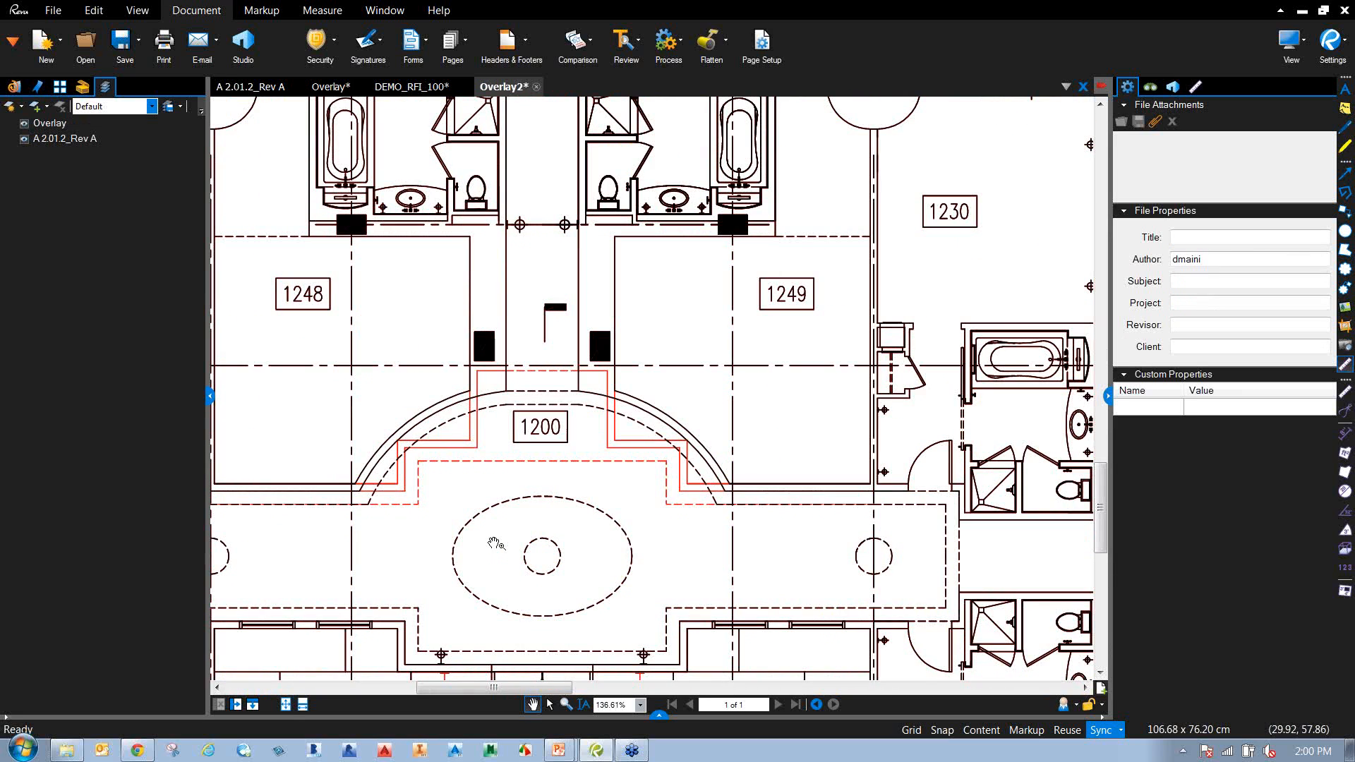
{"action": "scroll", "coordinate": [500, 542], "scroll_direction": "down", "scroll_amount": 3}
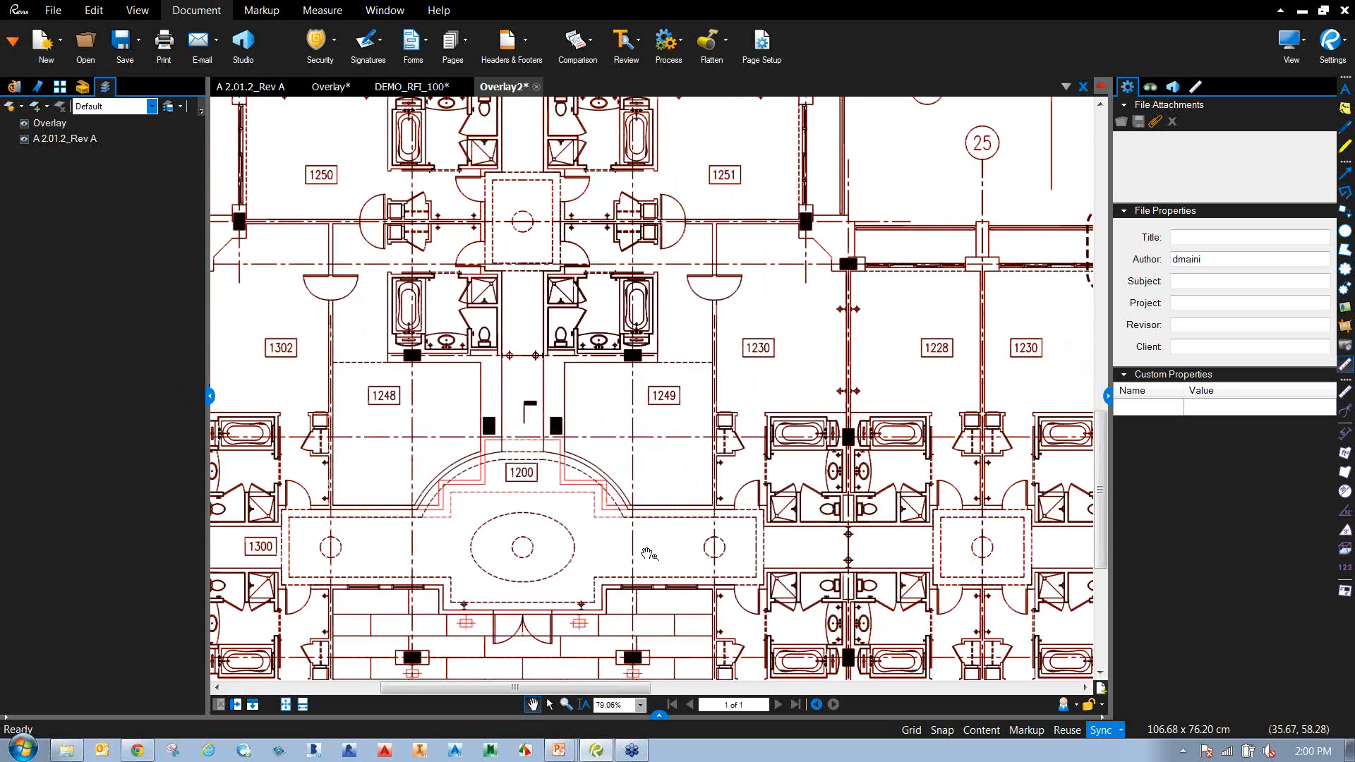
{"action": "scroll", "coordinate": [605, 543], "scroll_direction": "down", "scroll_amount": 1}
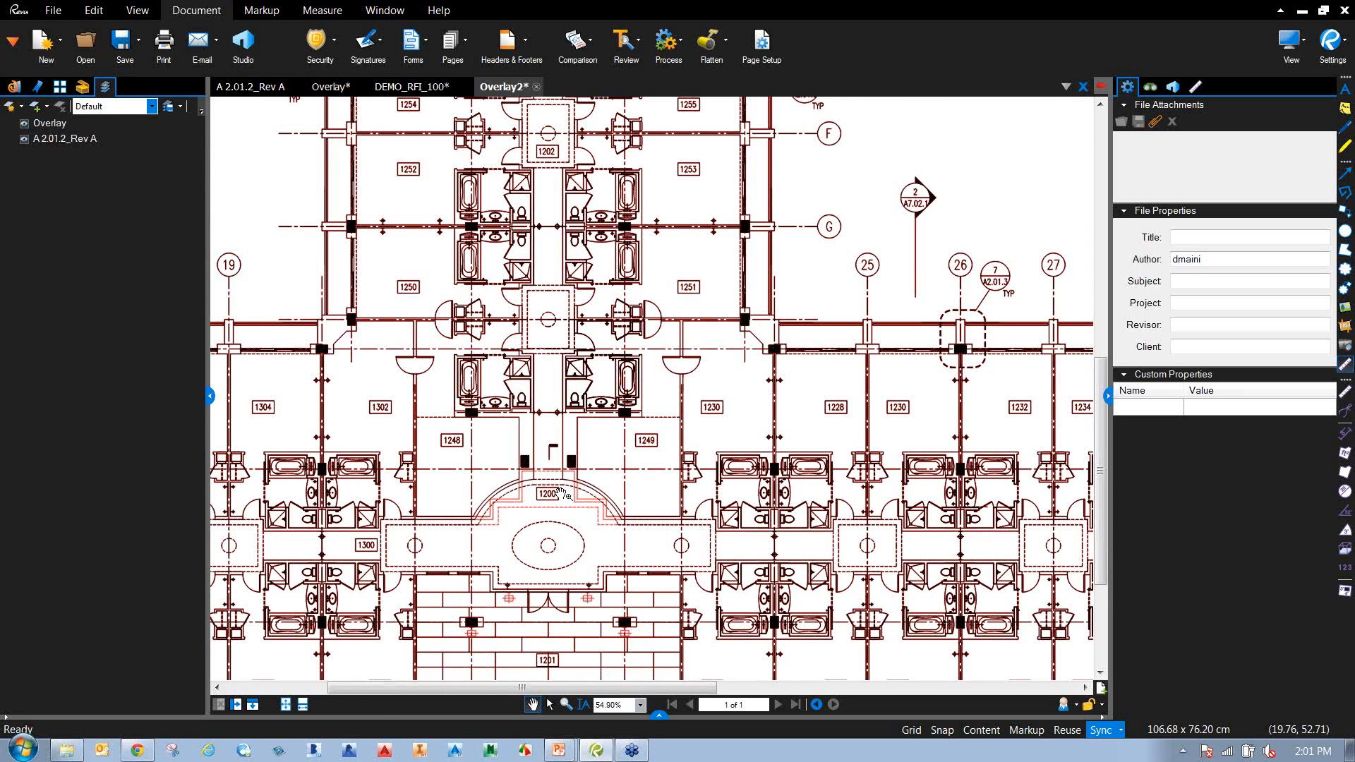
{"action": "left_click", "coordinate": [25, 140]}
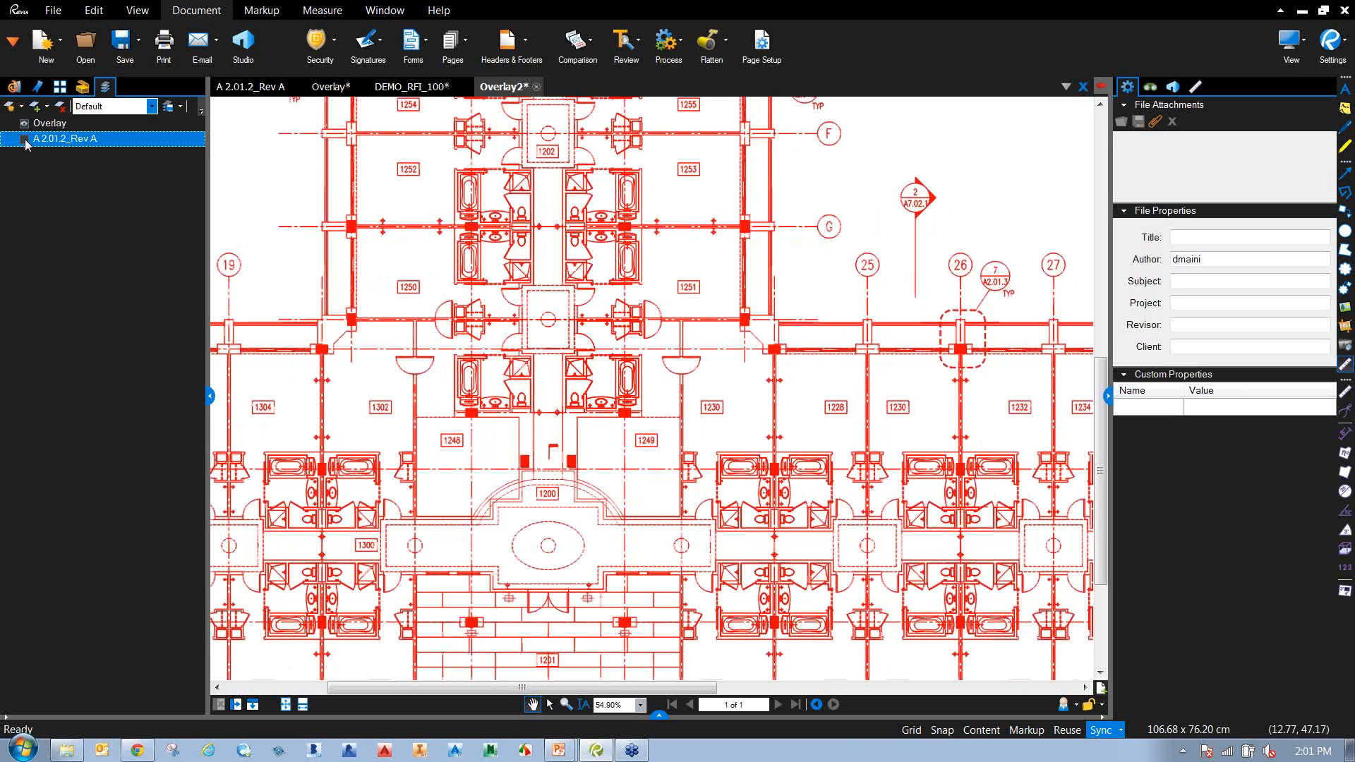
{"action": "left_click", "coordinate": [25, 140]}
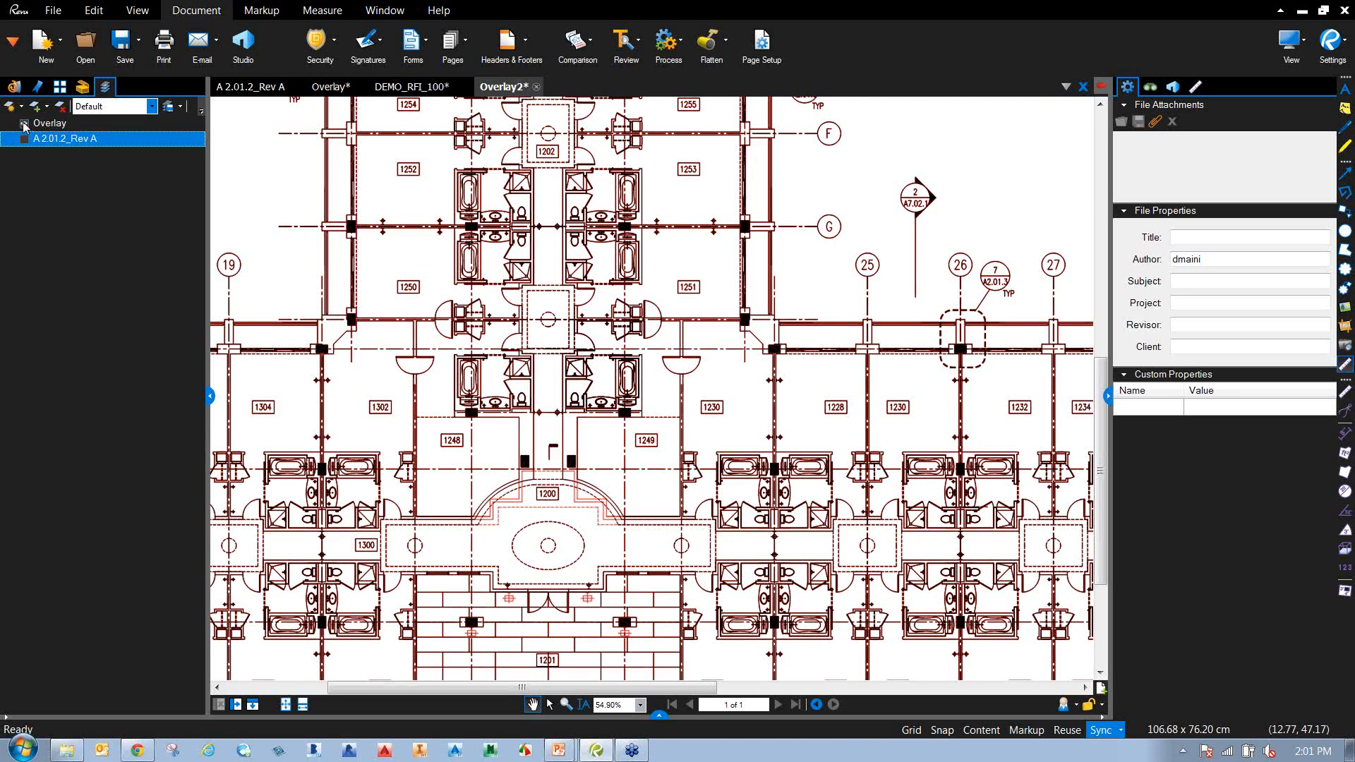
{"action": "left_click", "coordinate": [25, 124]}
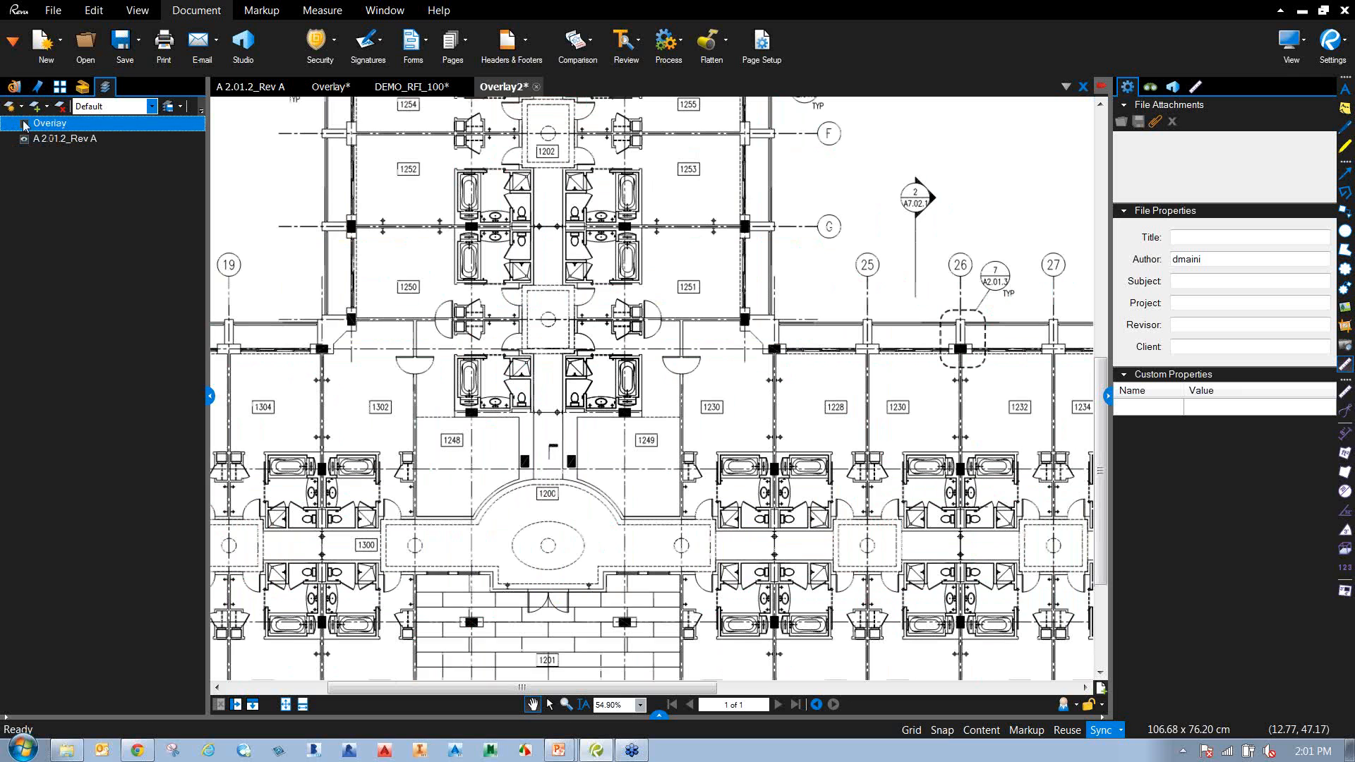
{"action": "left_click", "coordinate": [25, 124]}
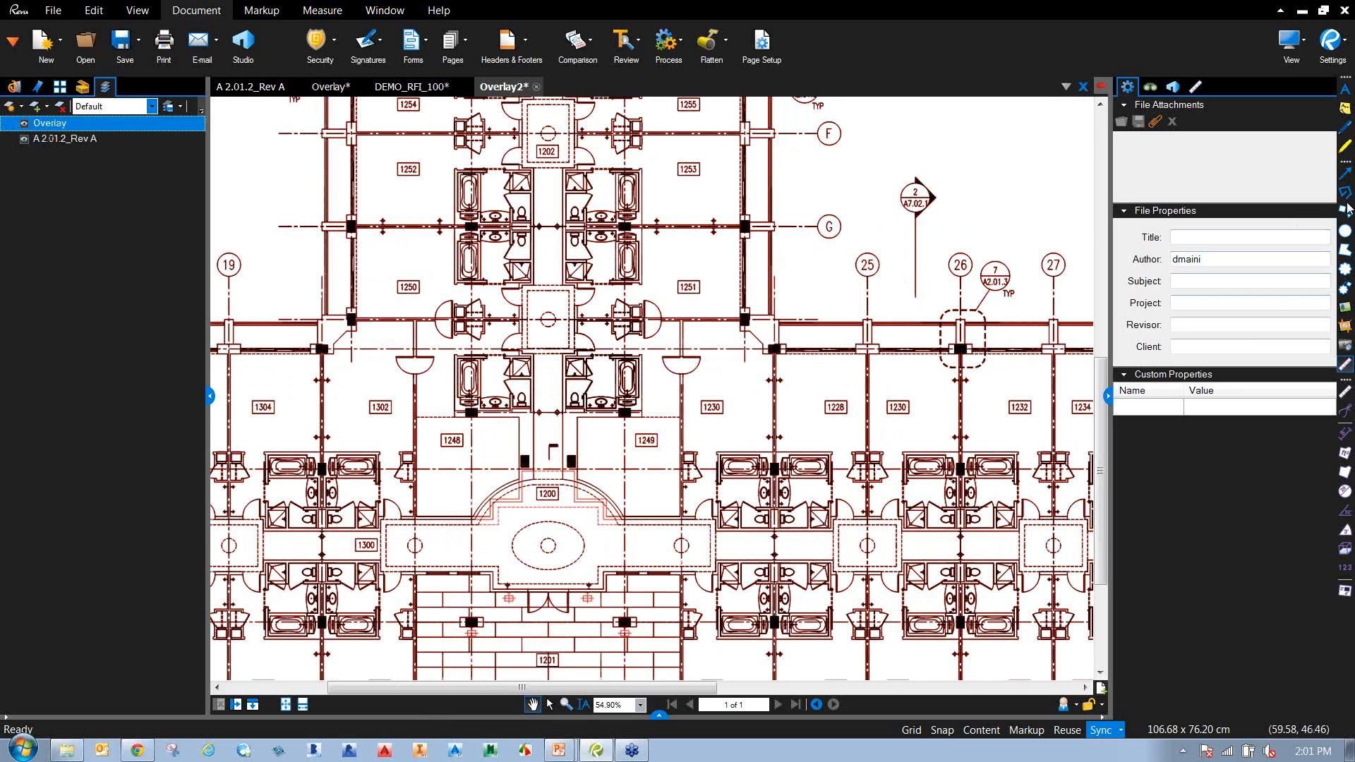
{"action": "left_click", "coordinate": [1348, 36]}
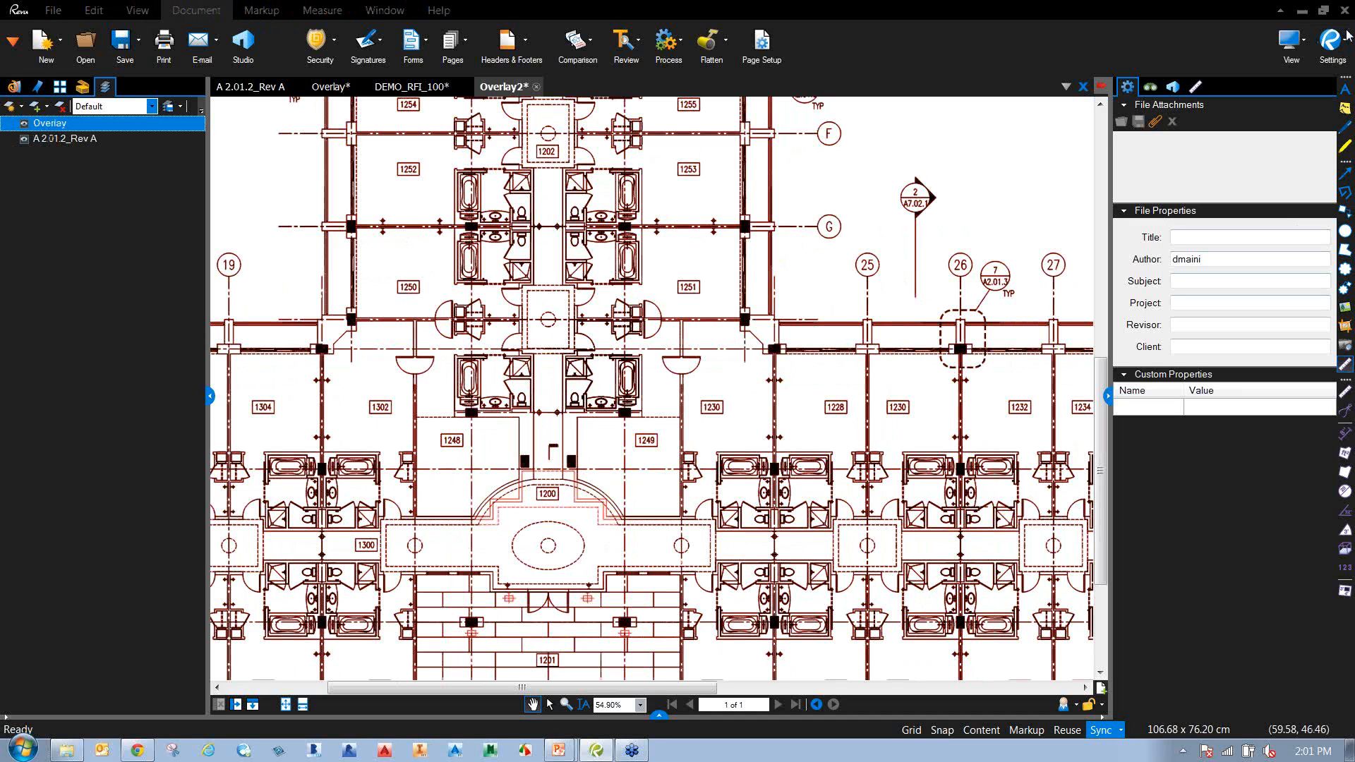